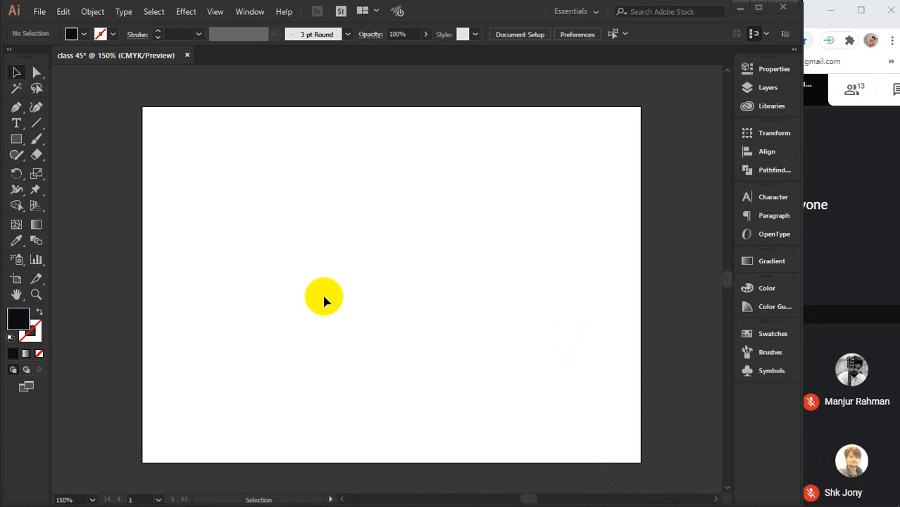
Switch to Chrome and run a Google Images search for "mickey" in a new tab
mouse_move(355, 499)
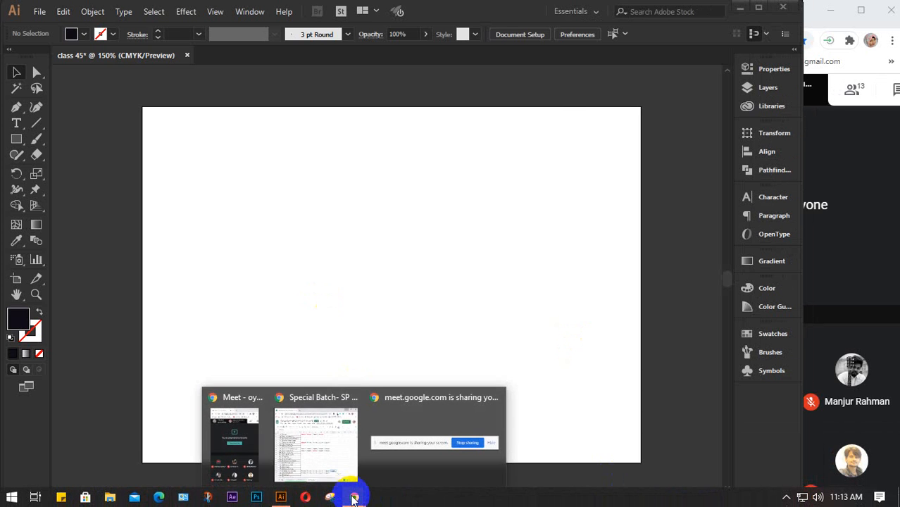
left_click(316, 441)
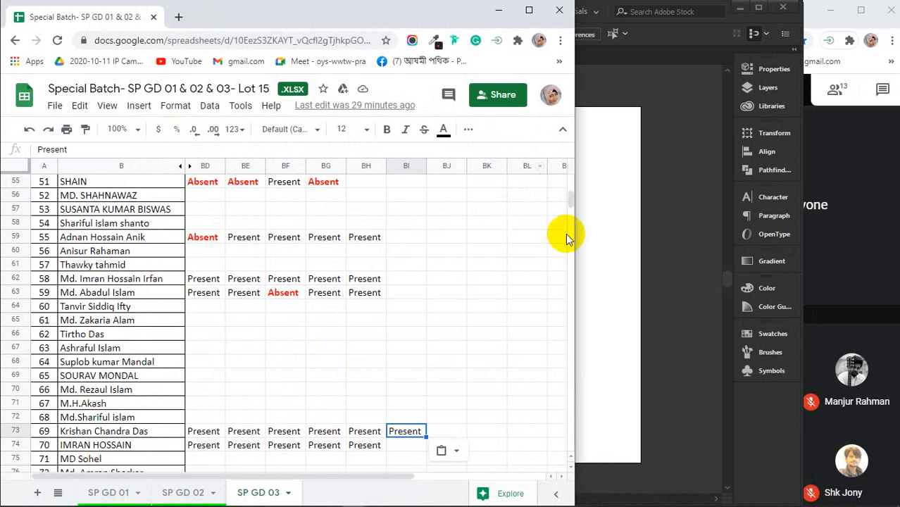
left_click_drag(574, 234, 693, 225)
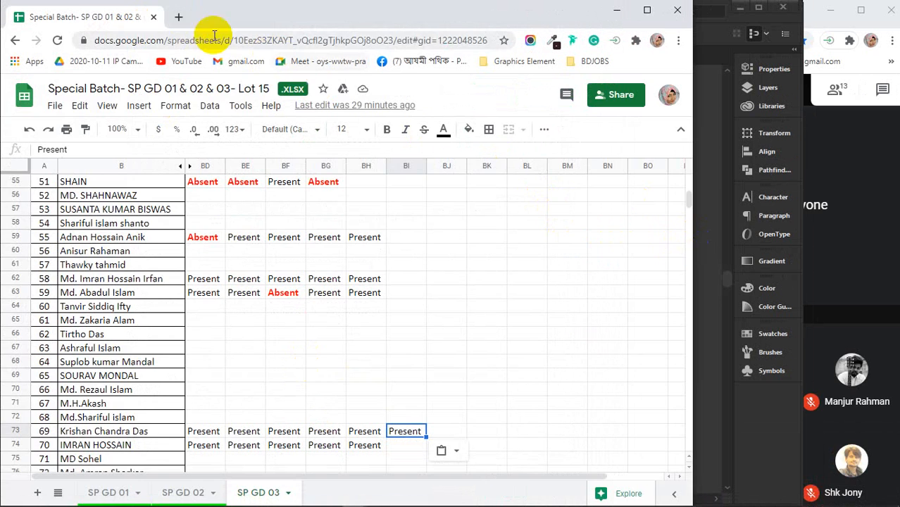
left_click(178, 17)
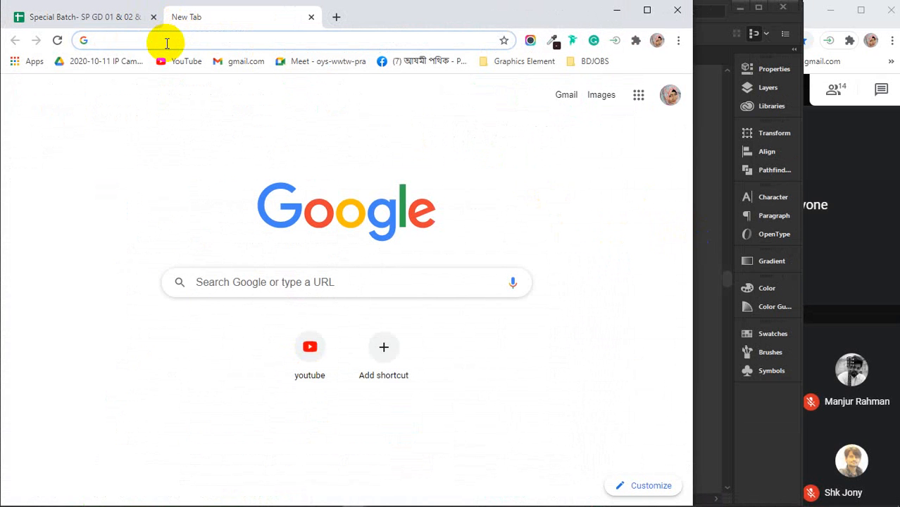
type("mick")
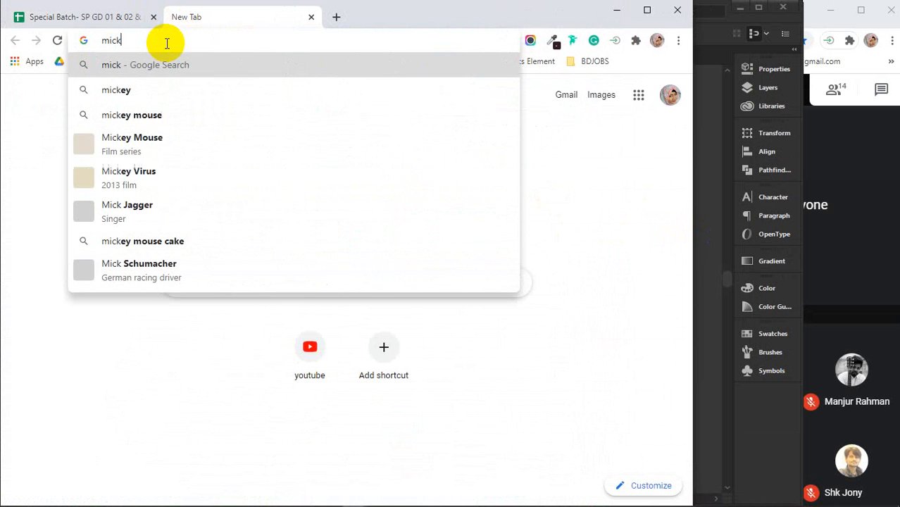
key("Down")
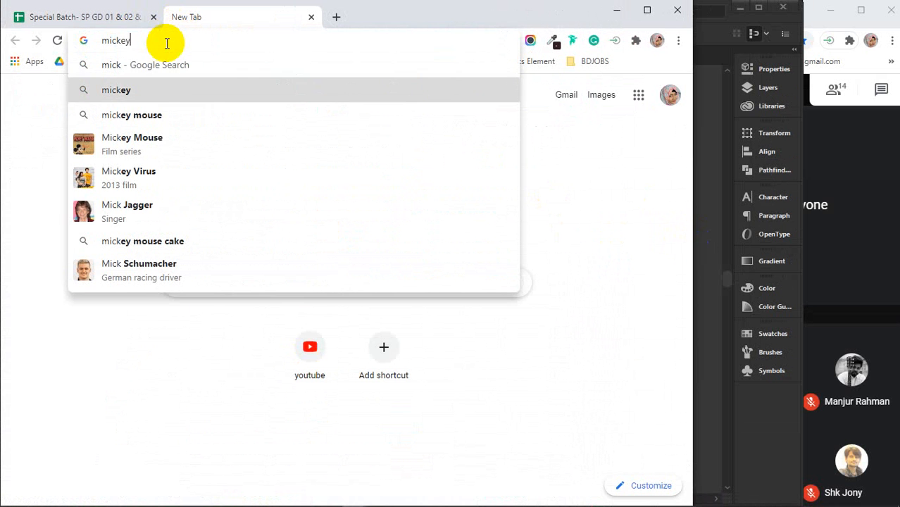
key("Return")
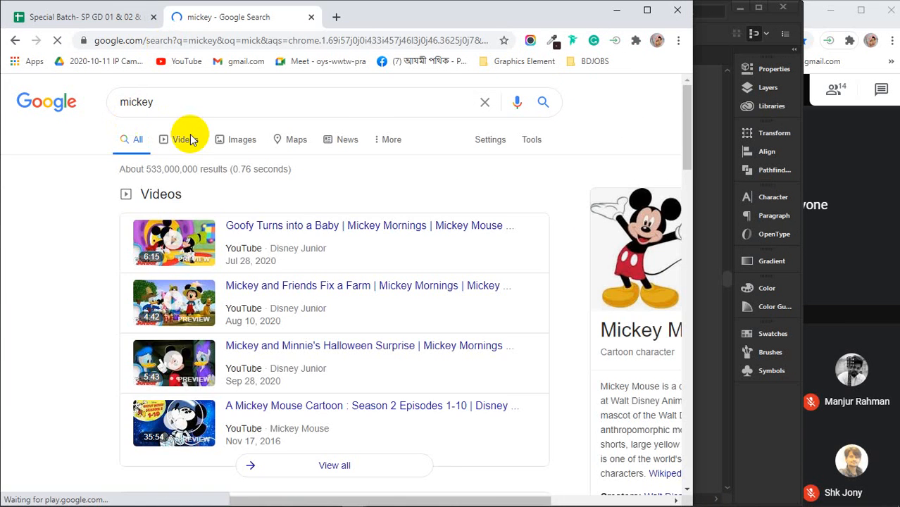
left_click(240, 141)
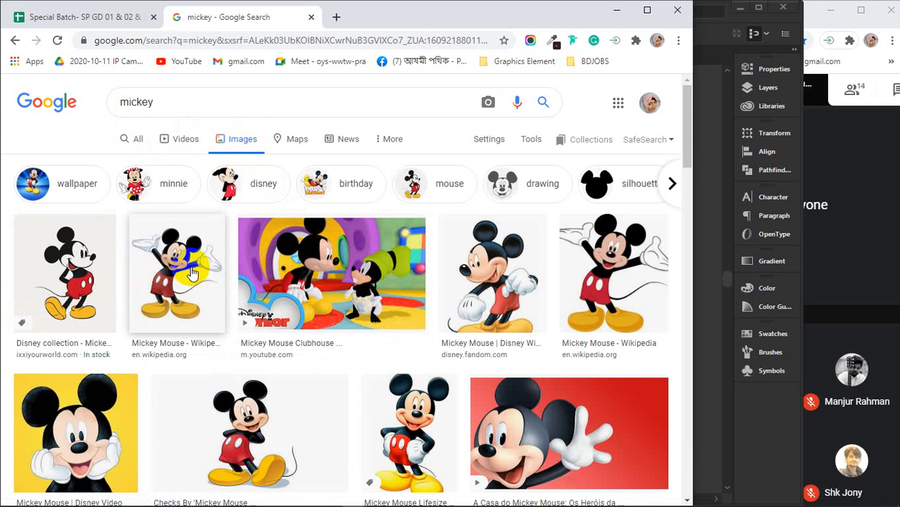
Save the first Mickey Mouse result to the Desktop as the JPEG image Mickey-Mouse-2
left_click(72, 275)
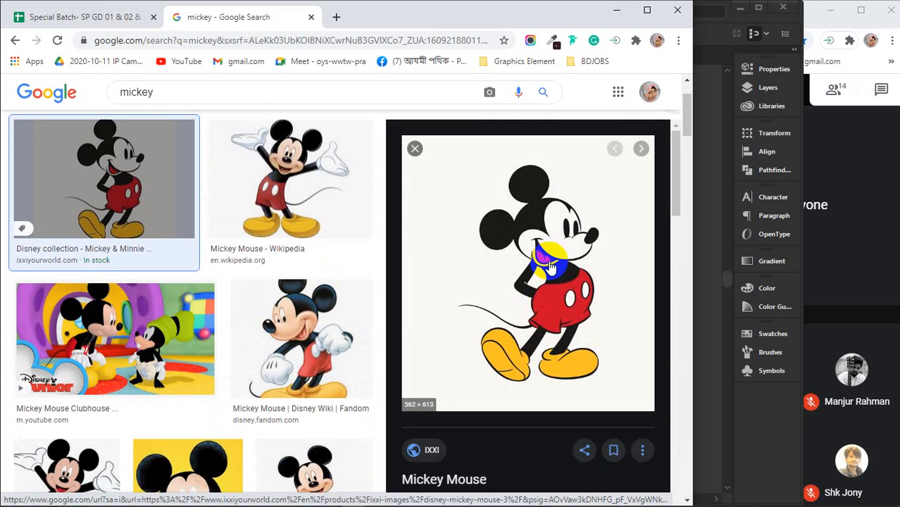
right_click(523, 264)
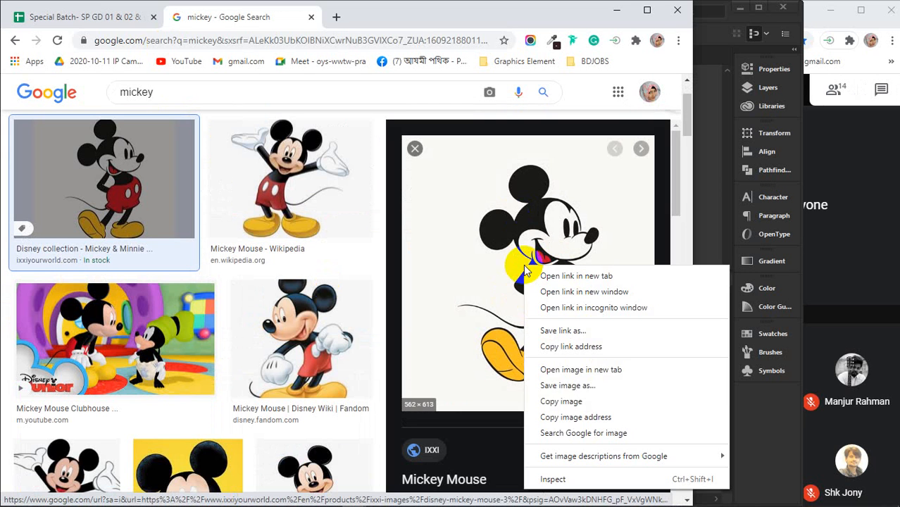
left_click(565, 389)
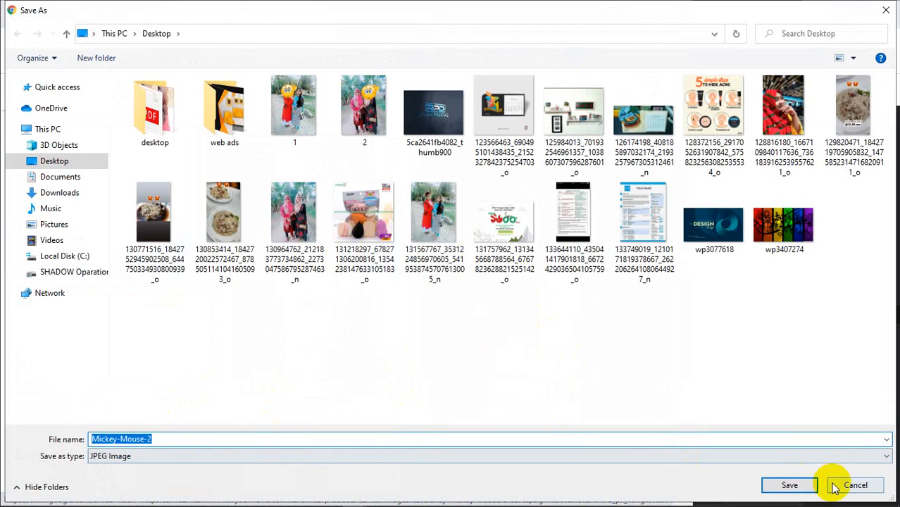
left_click(799, 486)
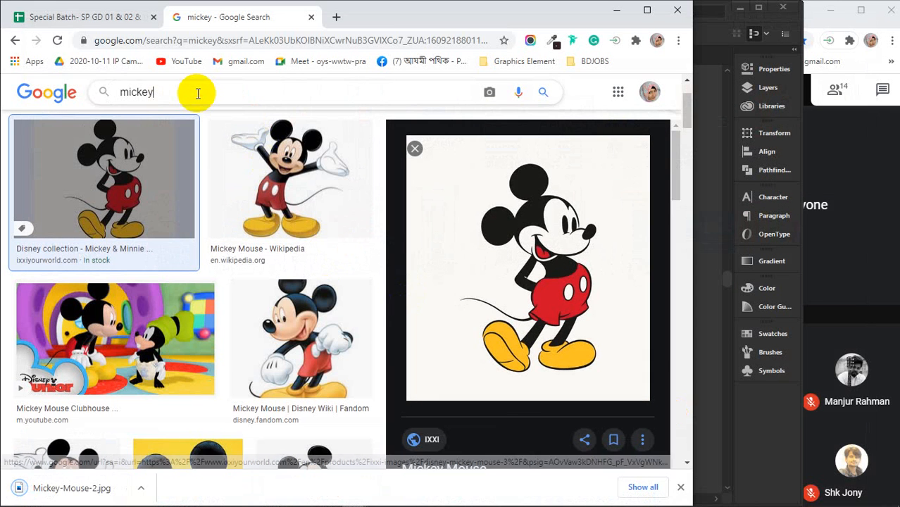
Search images for "mickey png" and save the open-armed Mickey Mouse PNG to the Desktop
type("png")
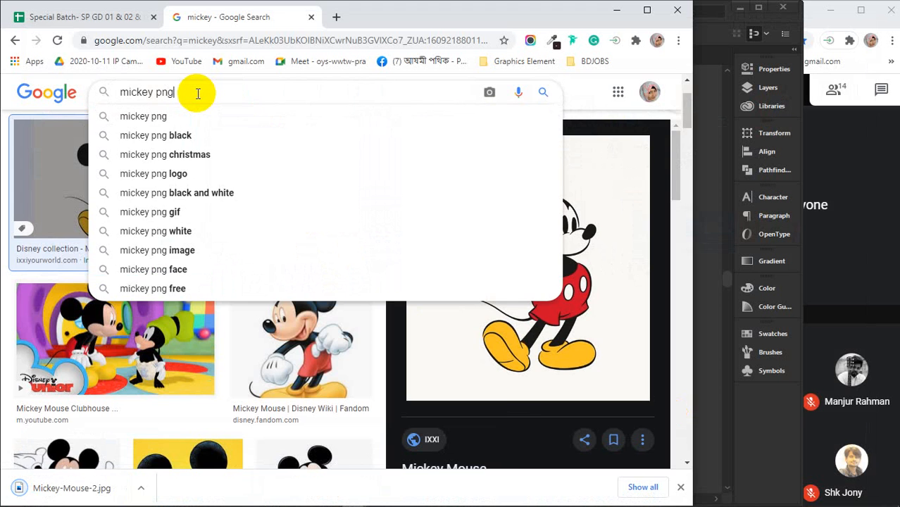
key("Return")
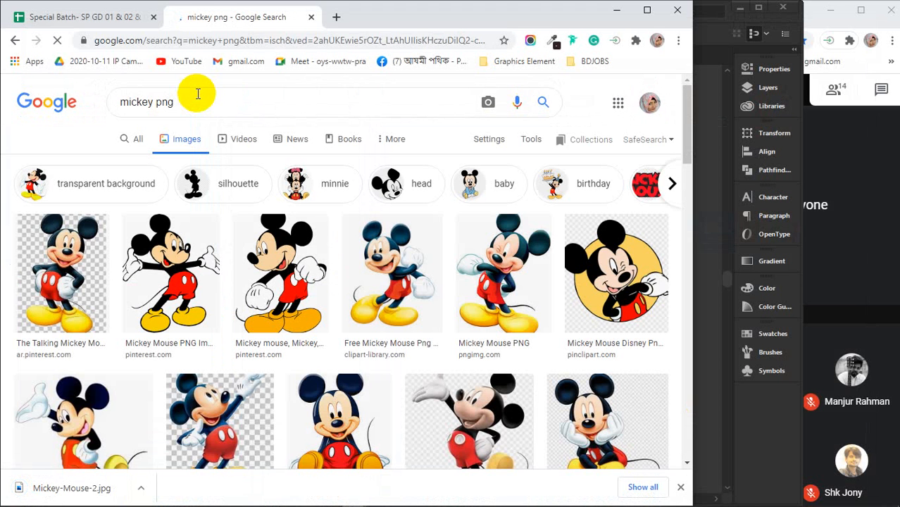
left_click(173, 271)
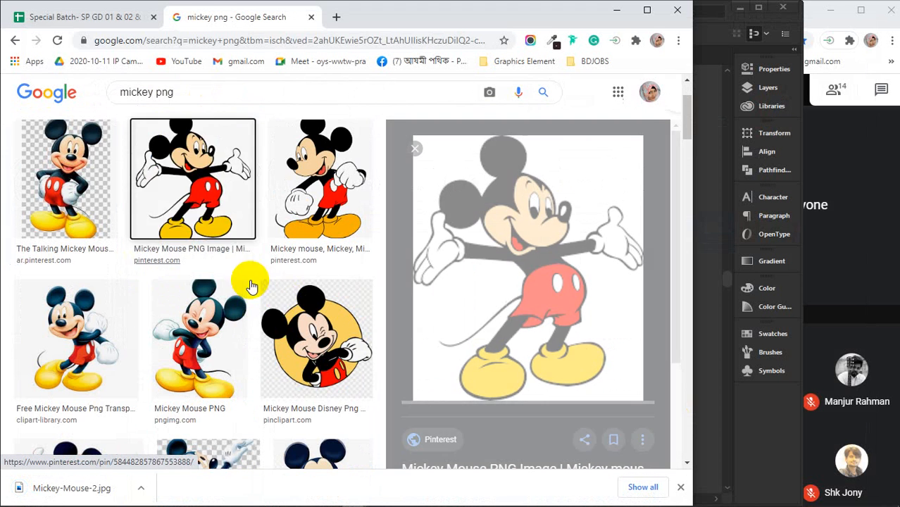
right_click(513, 222)
left_click(541, 337)
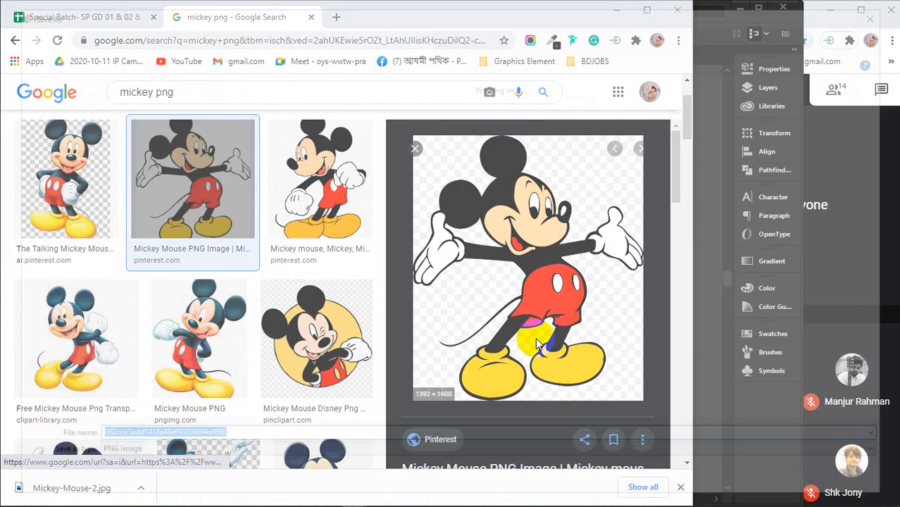
left_click(789, 483)
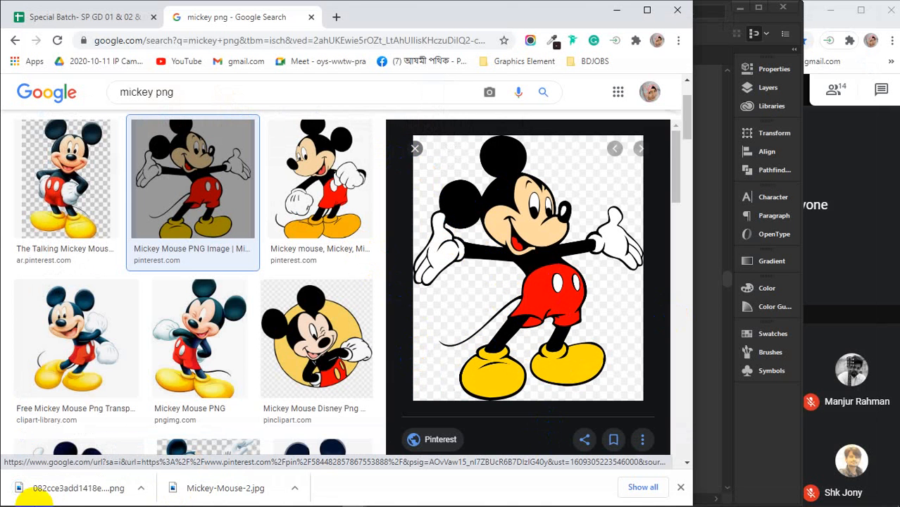
left_click(680, 488)
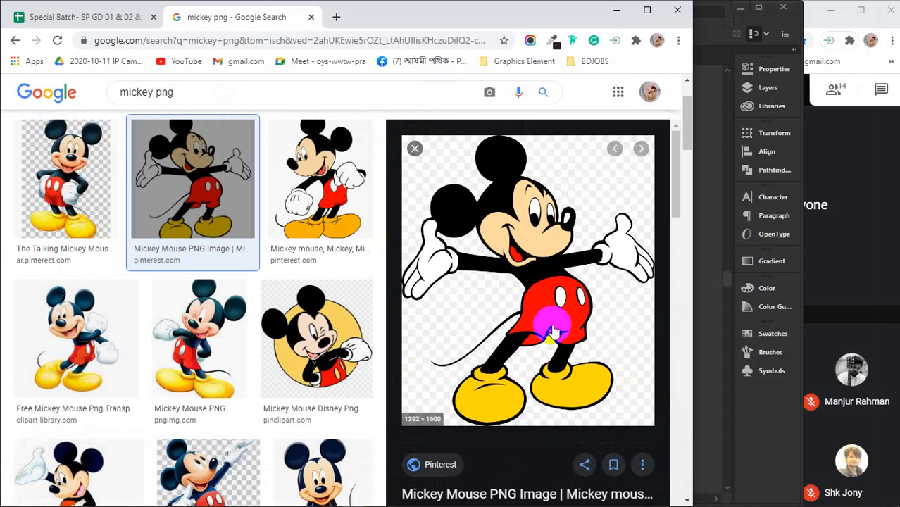
Copy the open-armed Mickey Mouse image from the browser and paste it into the Illustrator document class 45
right_click(496, 254)
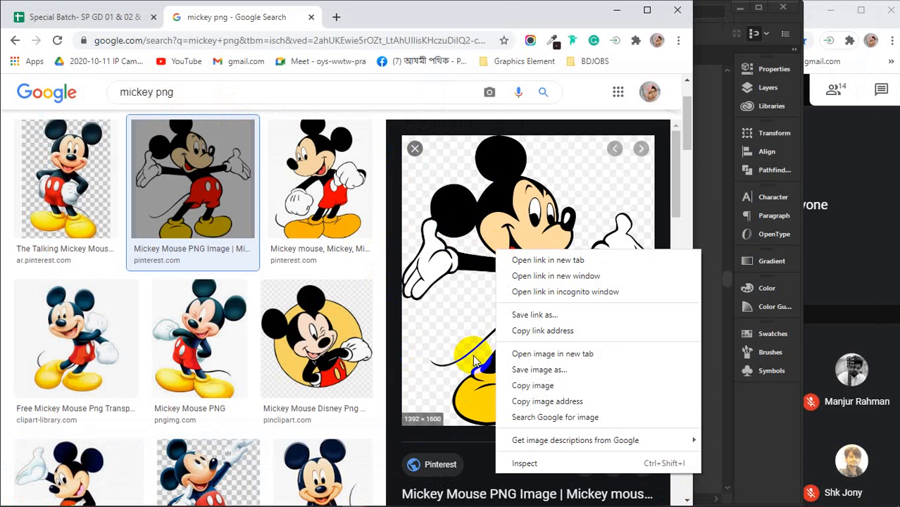
left_click(533, 386)
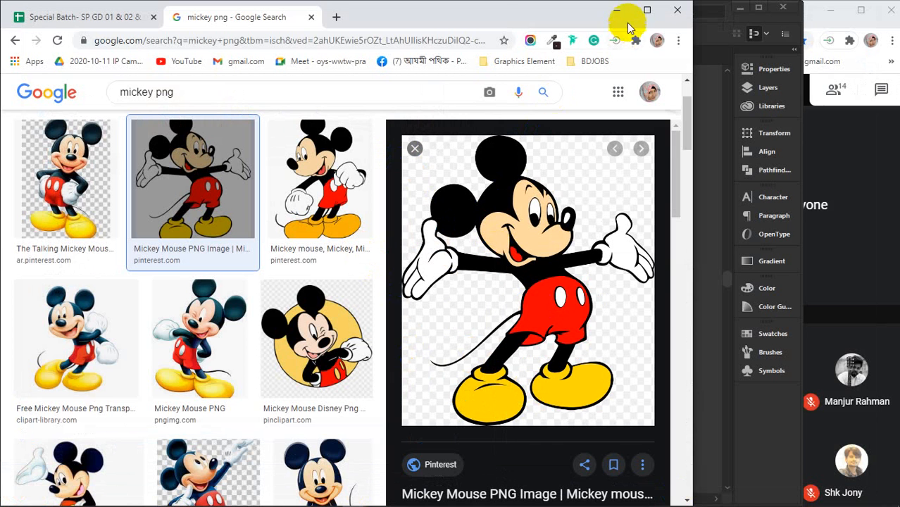
left_click(618, 11)
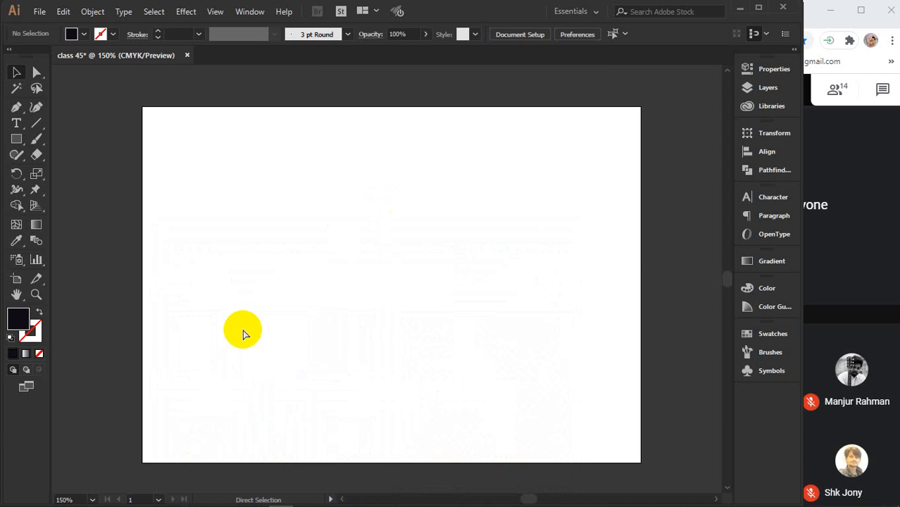
key("ctrl+v")
key("ctrl+minus")
key("ctrl+minus")
key("ctrl+minus")
key("ctrl+minus")
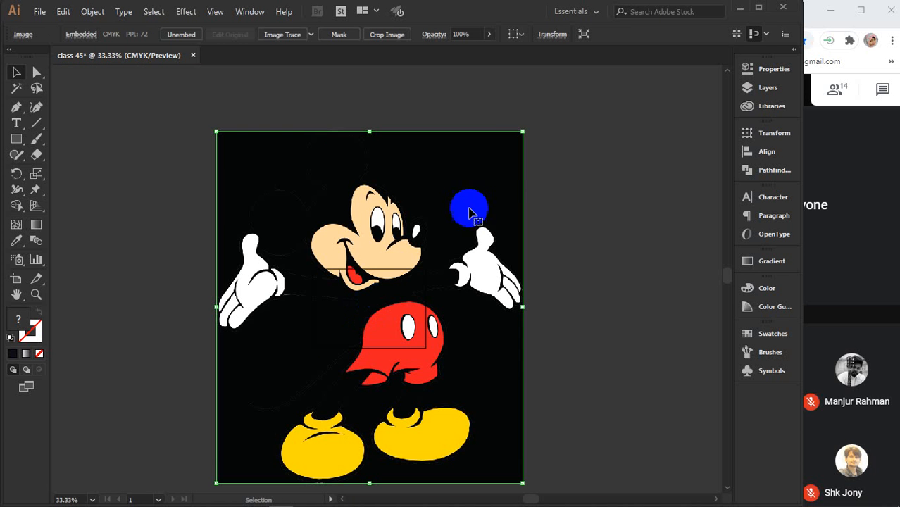
Scale the pasted Mickey image down to slightly taller than the artboard, move it off the artboard and deselect it
left_click_drag(524, 132, 449, 262)
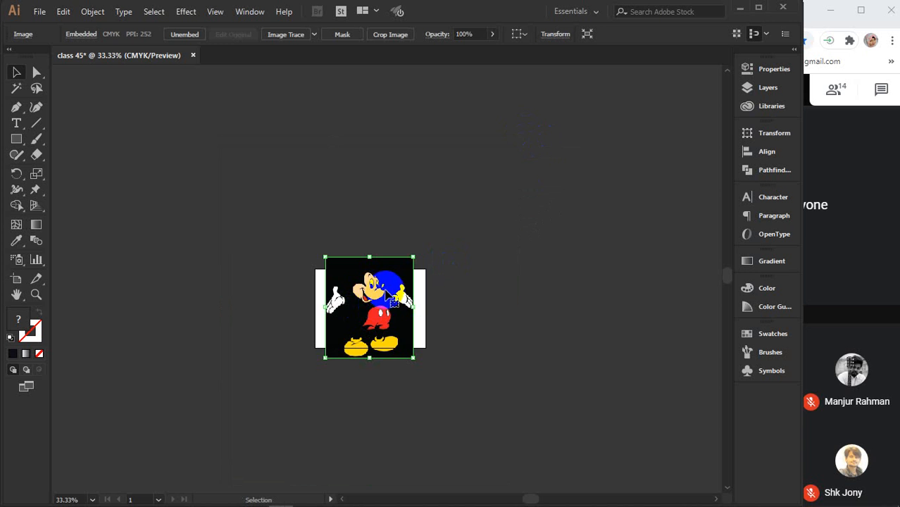
left_click_drag(377, 292, 537, 107)
left_click_drag(537, 142, 487, 265)
scroll(488, 264, "up", 2)
scroll(488, 265, "up", 1)
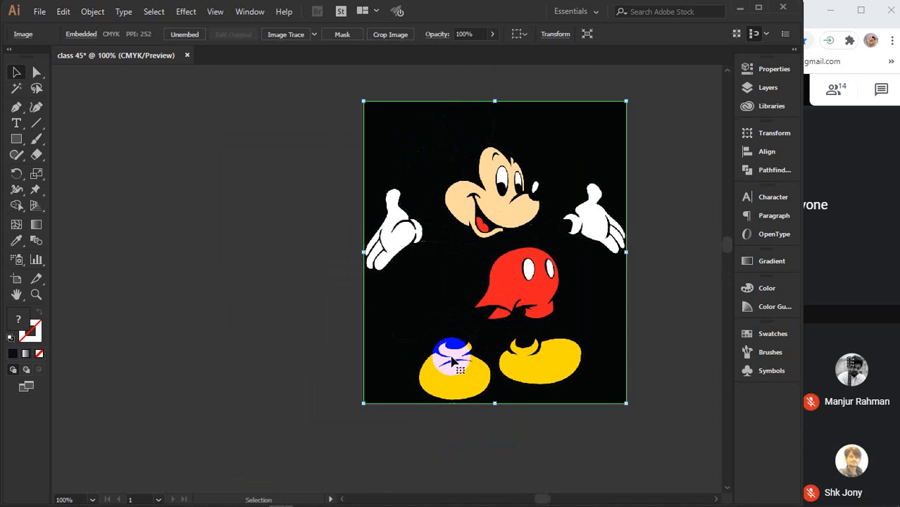
left_click(348, 263)
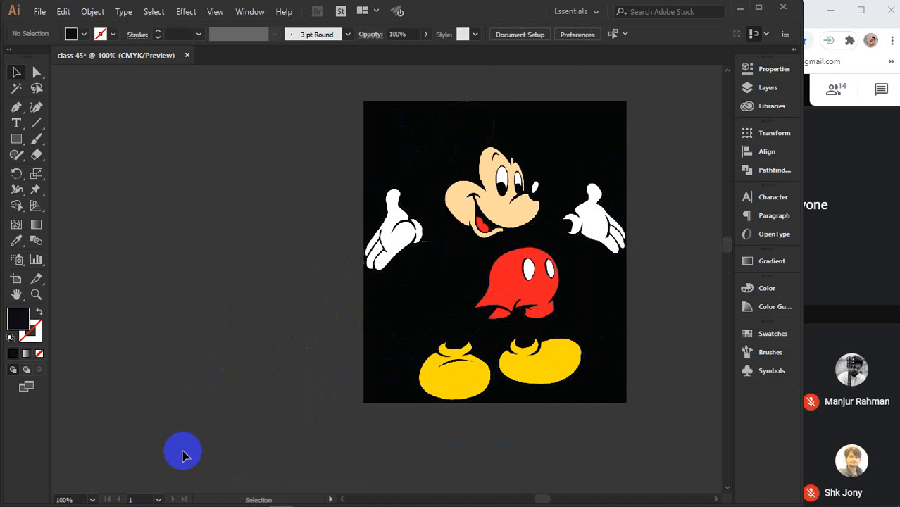
Place the saved PNG 082cce3add1418e48ef80208694e8f86 from File Explorer's recent files into the Illustrator document and embed it
mouse_move(189, 504)
left_click(111, 497)
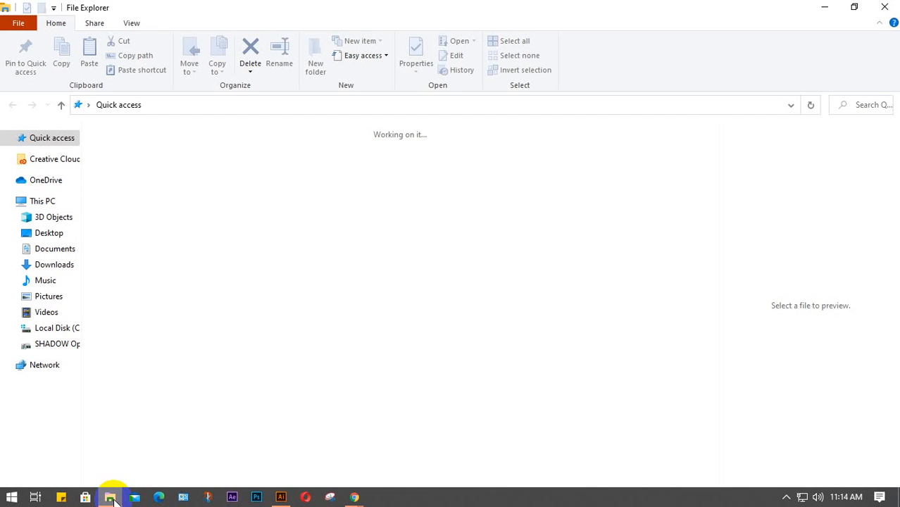
left_click(854, 7)
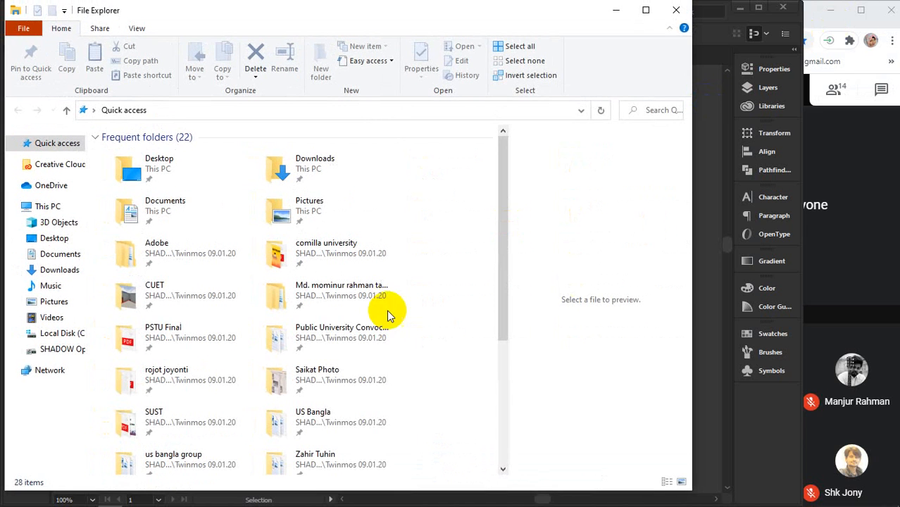
scroll(183, 394, "down", 3)
left_click(177, 381)
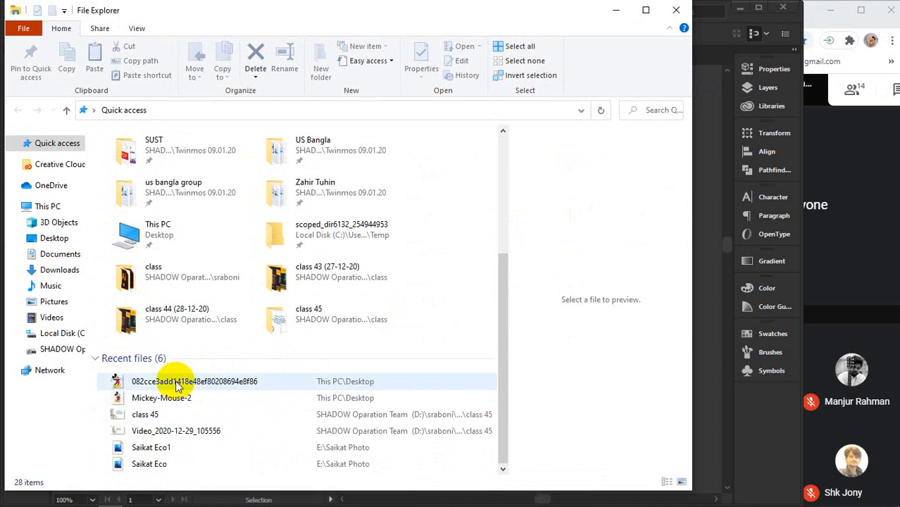
left_click_drag(189, 399, 240, 204)
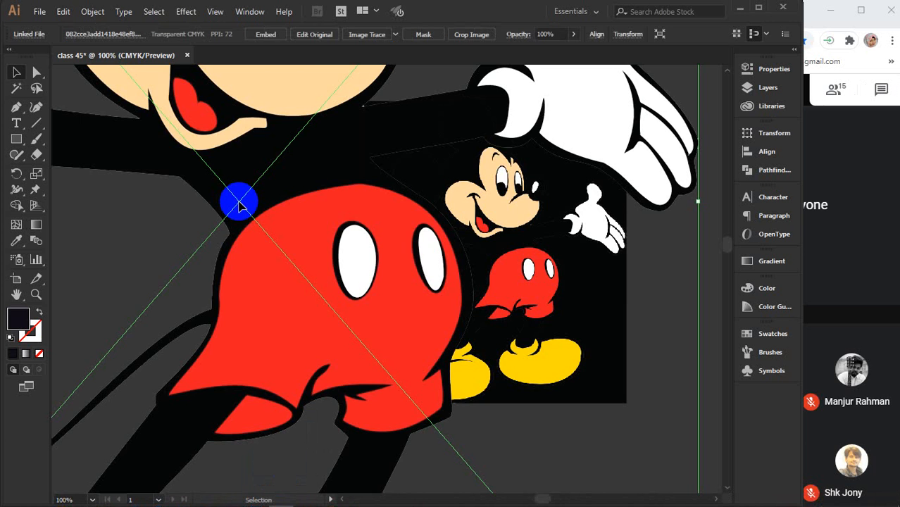
scroll(239, 204, "down", 1)
scroll(240, 201, "down", 1)
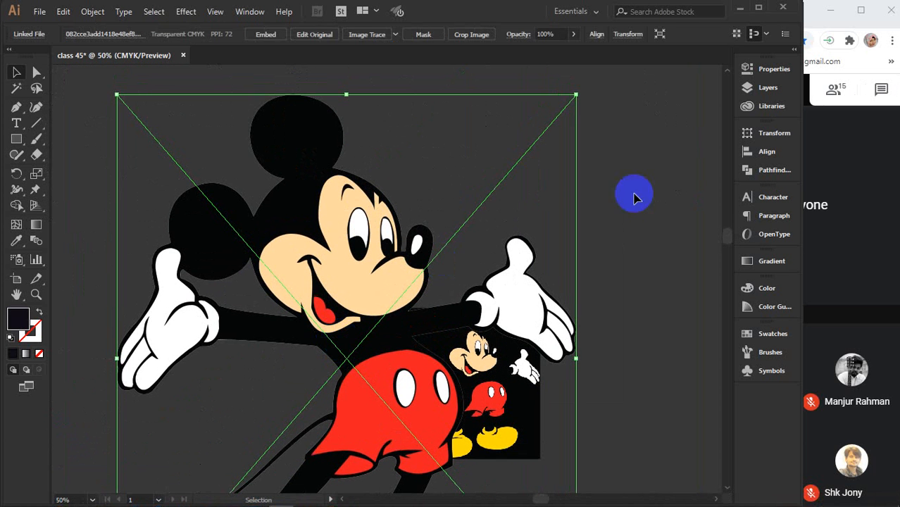
left_click(265, 35)
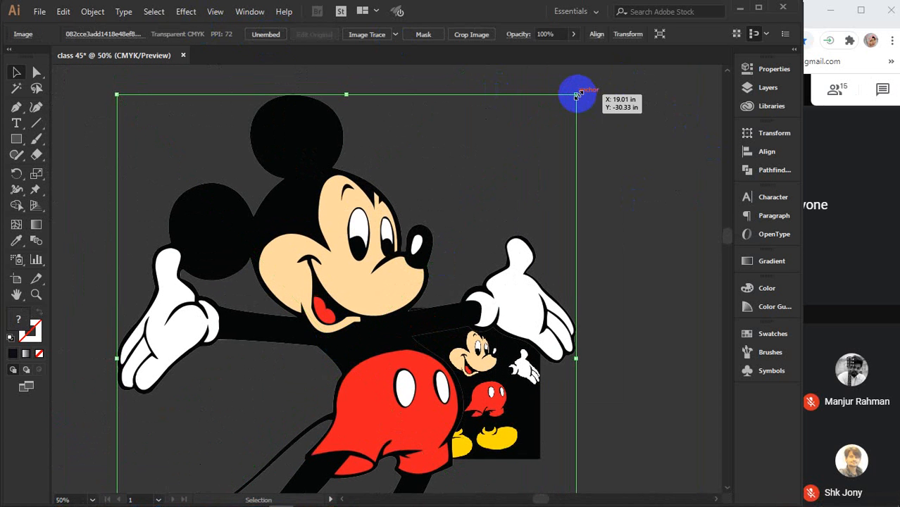
Scale the embedded transparent Mickey down to about the pasted image's size and position it to that image's left
left_click_drag(576, 94, 403, 295)
left_click_drag(364, 333, 346, 327)
scroll(346, 330, "down", 4)
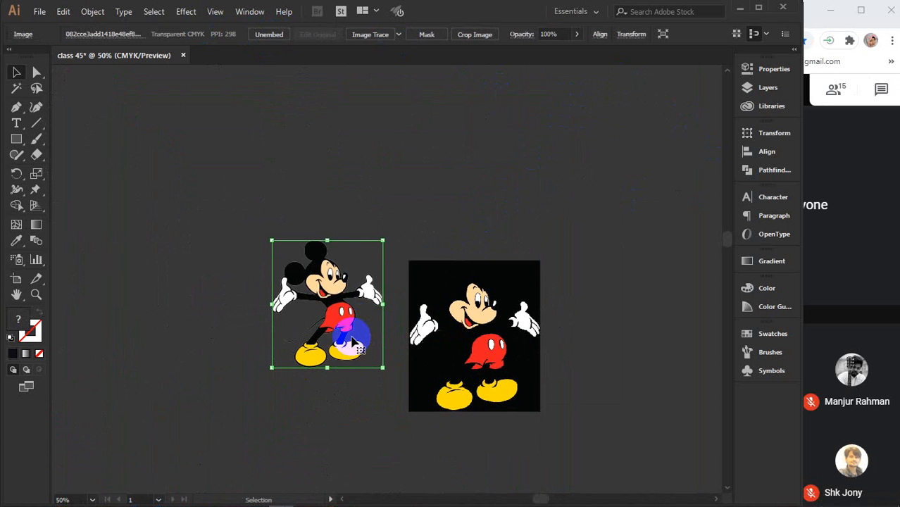
Place Mickey-Mouse-2 from File Explorer into the Illustrator document below the transparent Mickey and embed it
mouse_move(270, 504)
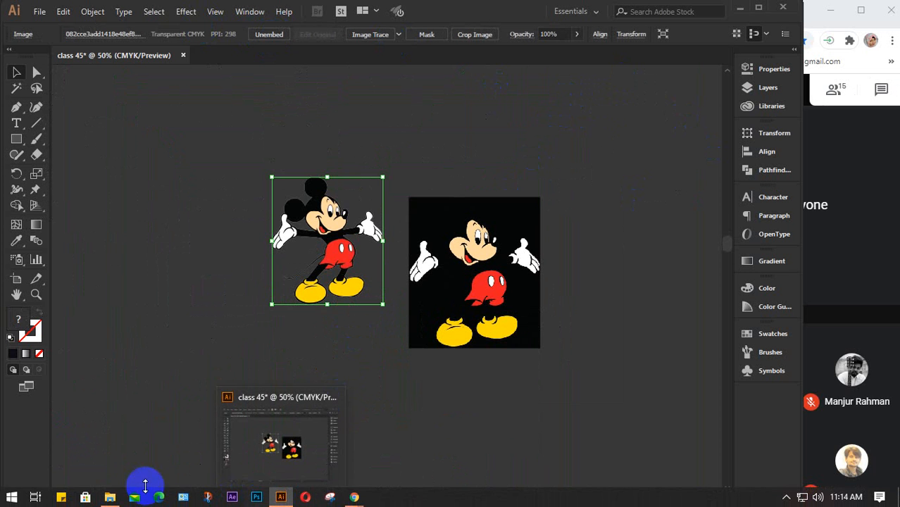
left_click(110, 497)
left_click_drag(215, 399, 259, 381)
left_click(203, 34)
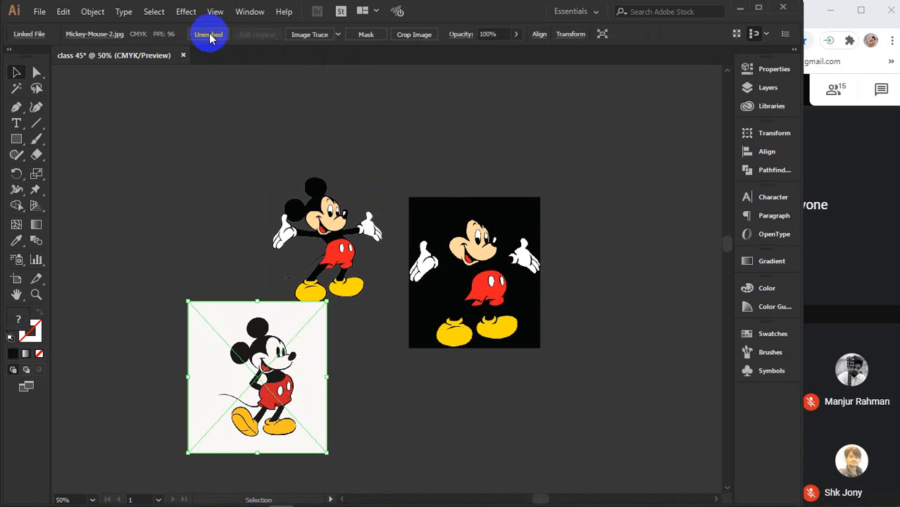
Move the embedded Mickey-Mouse-2 image to the left of the transparent Mickey, forming a row of three images
left_click(146, 197)
left_click_drag(253, 380, 148, 272)
left_click_drag(269, 352, 303, 352)
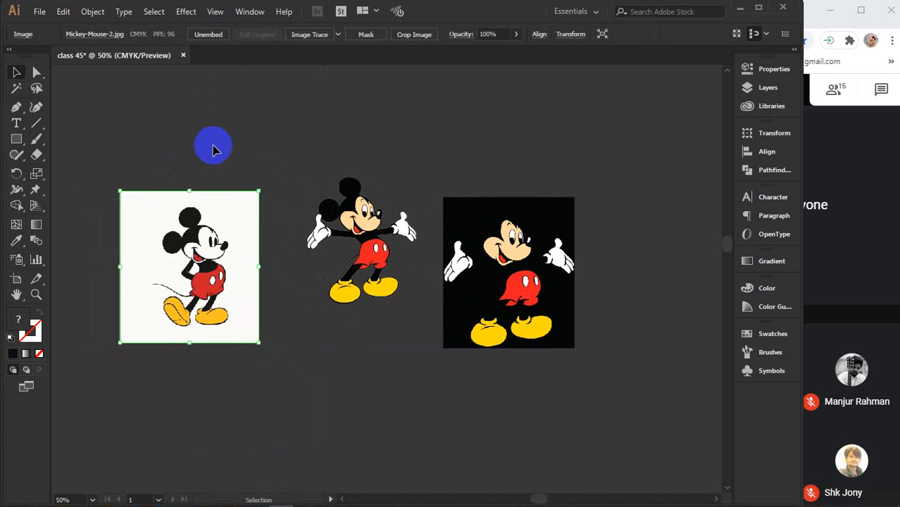
Select the three Mickey images and align them by their vertical centers
left_click_drag(213, 144, 565, 334)
left_click(767, 151)
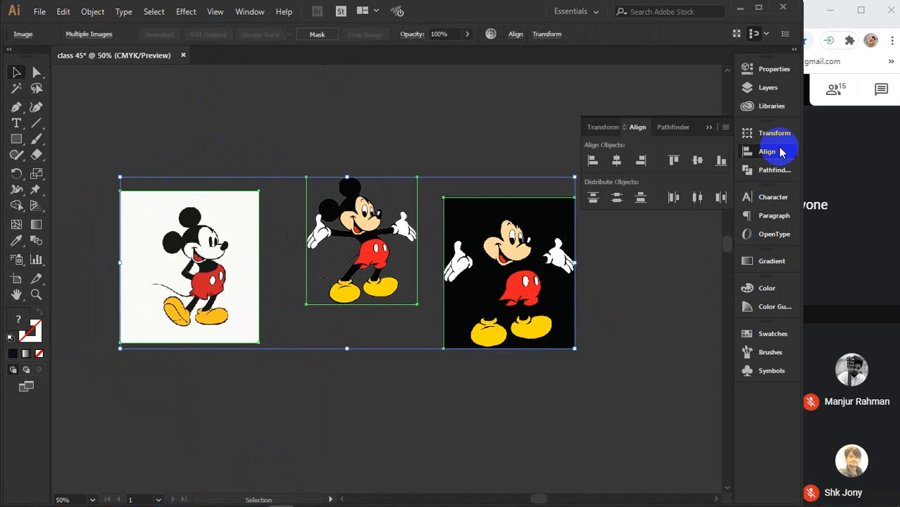
left_click(697, 161)
left_click(675, 278)
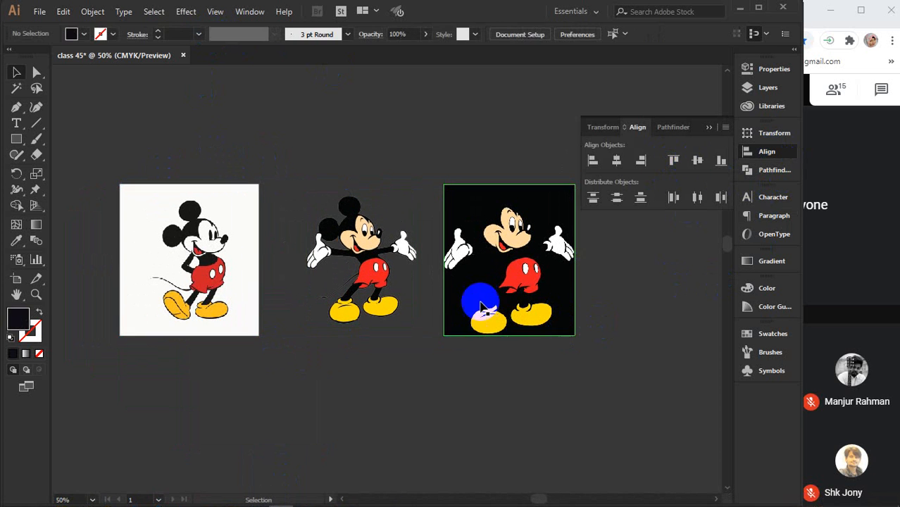
Compare the three images by selecting each in turn, and delete the pasted Mickey with the black background
left_click(176, 256)
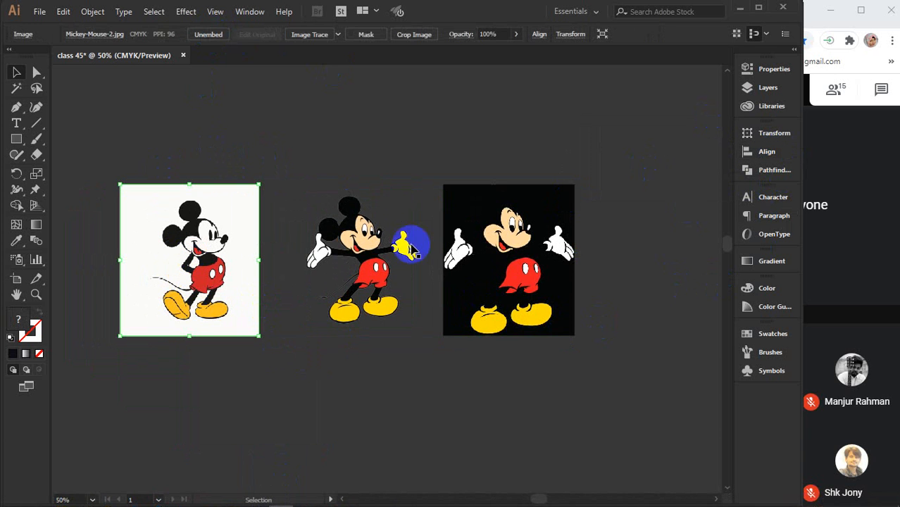
left_click(340, 248)
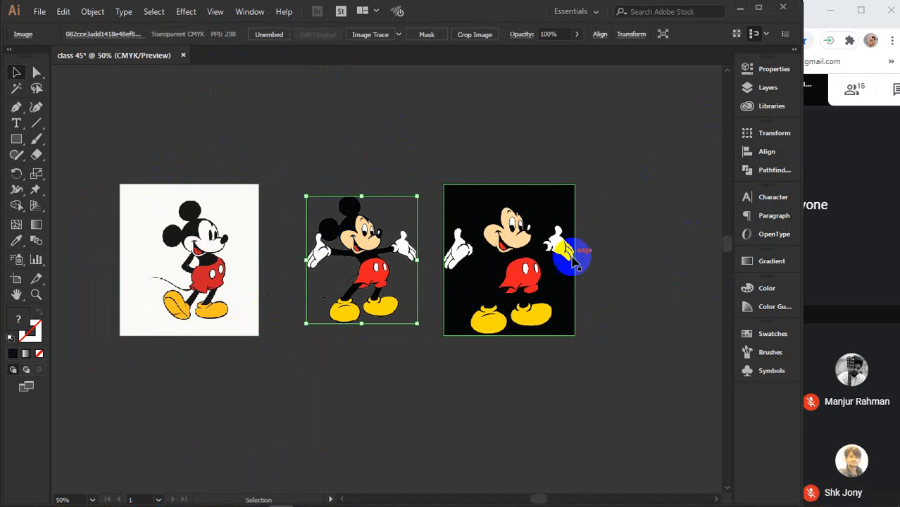
left_click(539, 271)
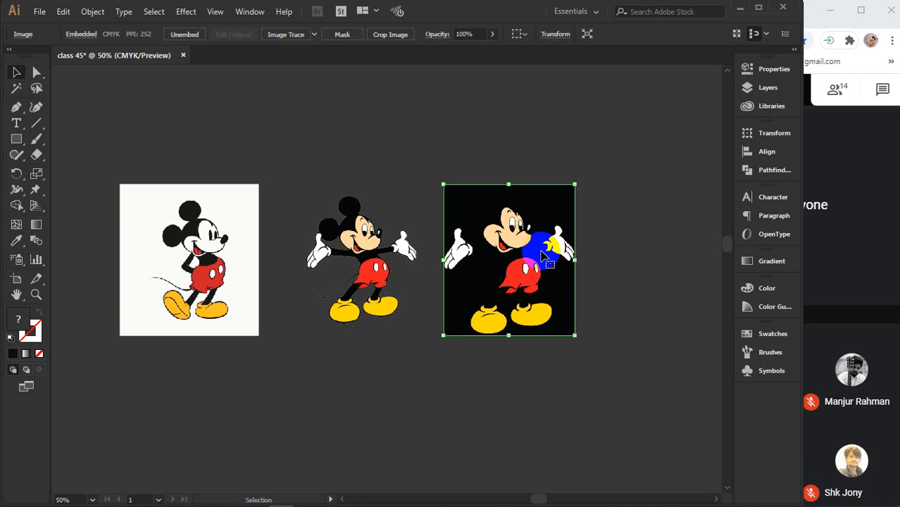
left_click(580, 428)
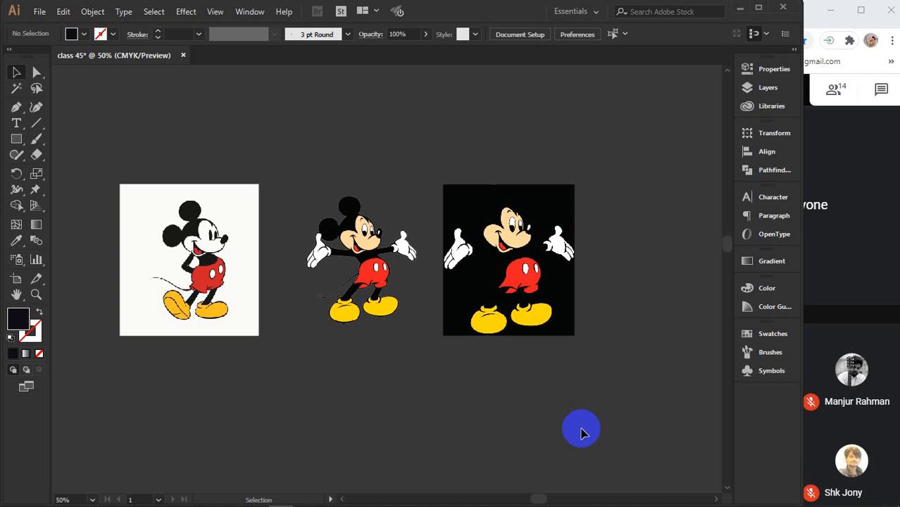
left_click(552, 260)
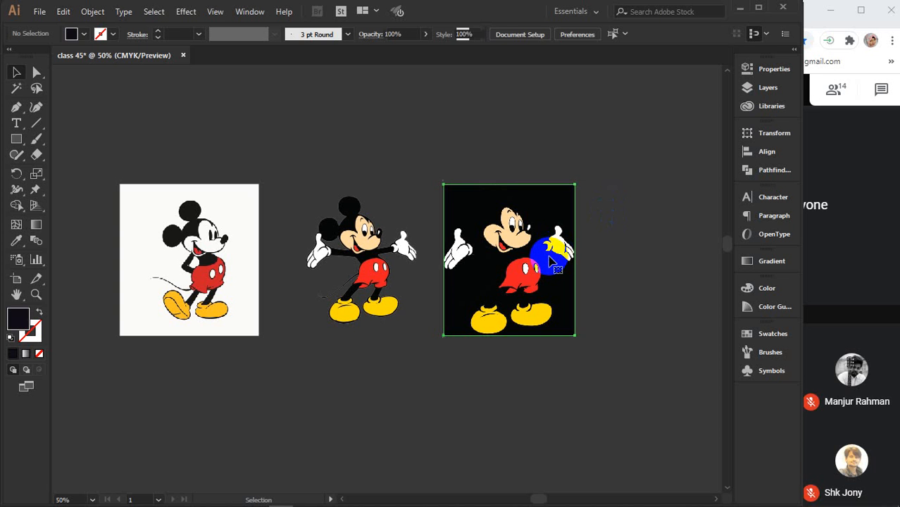
key("Delete")
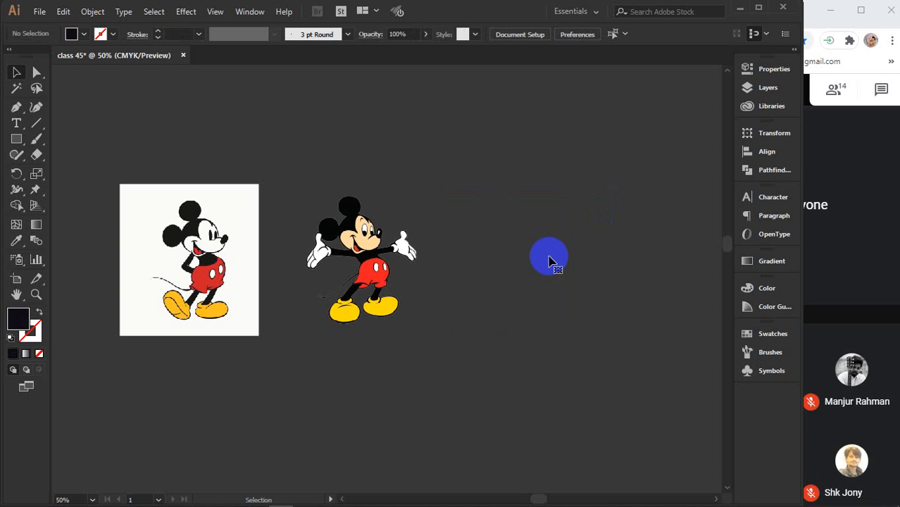
Select the white-background Mickey-Mouse-2 image and review the Image Trace presets available for it
left_click(241, 266)
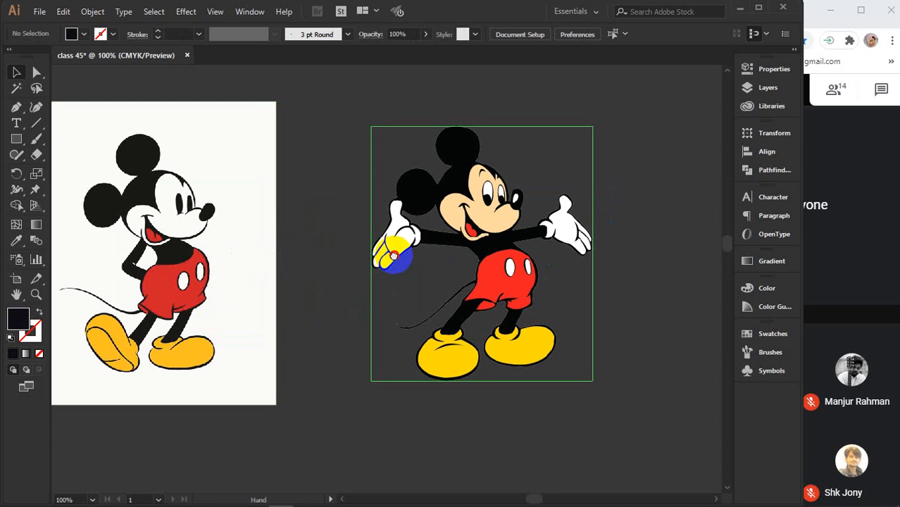
left_click_drag(394, 256, 454, 303)
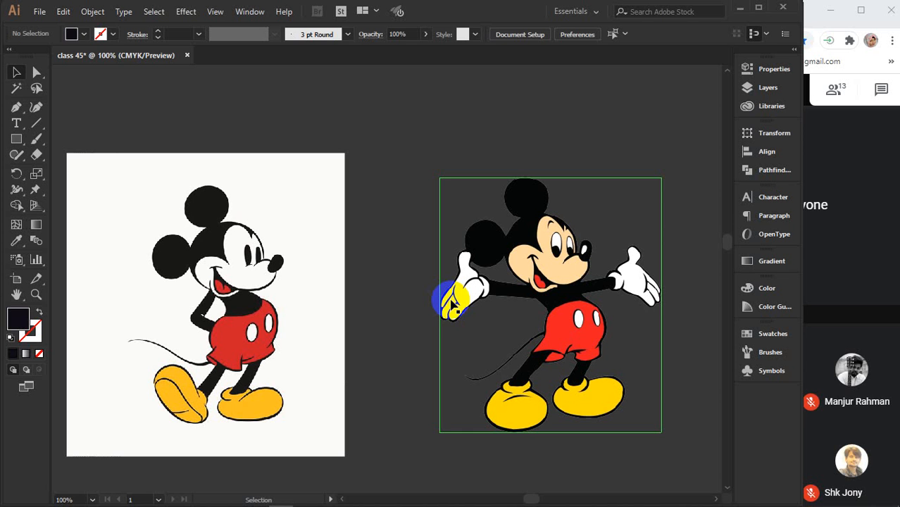
left_click(237, 273)
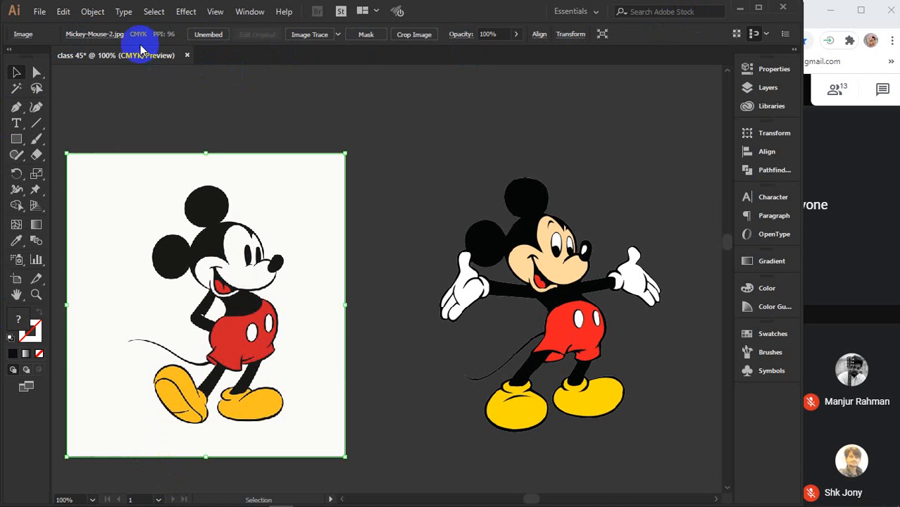
left_click(341, 37)
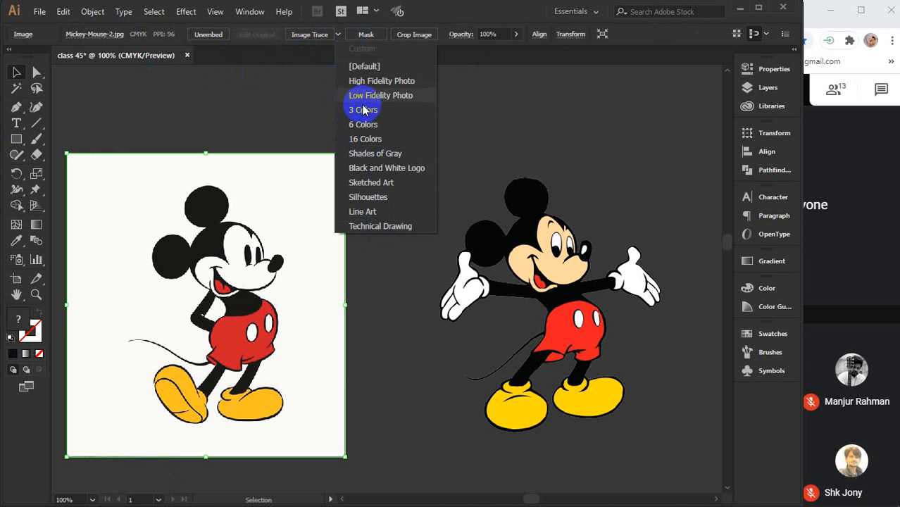
left_click(338, 35)
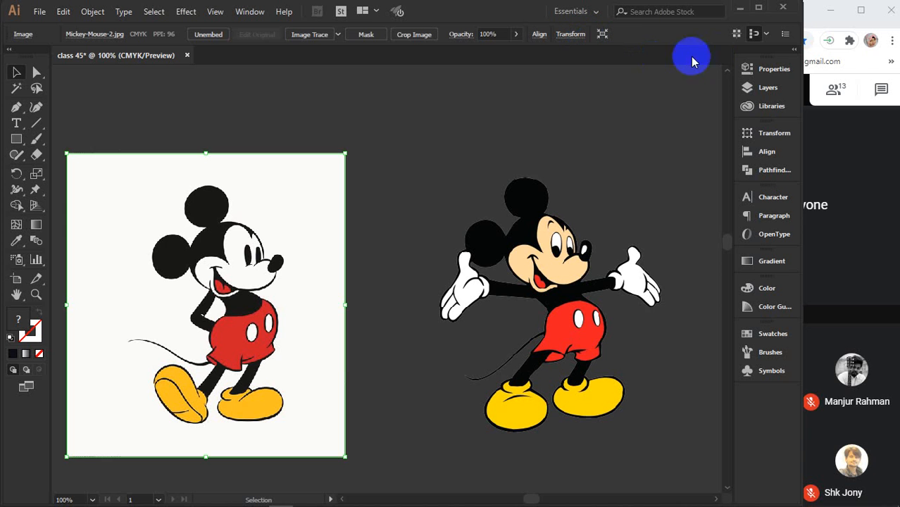
left_click(776, 70)
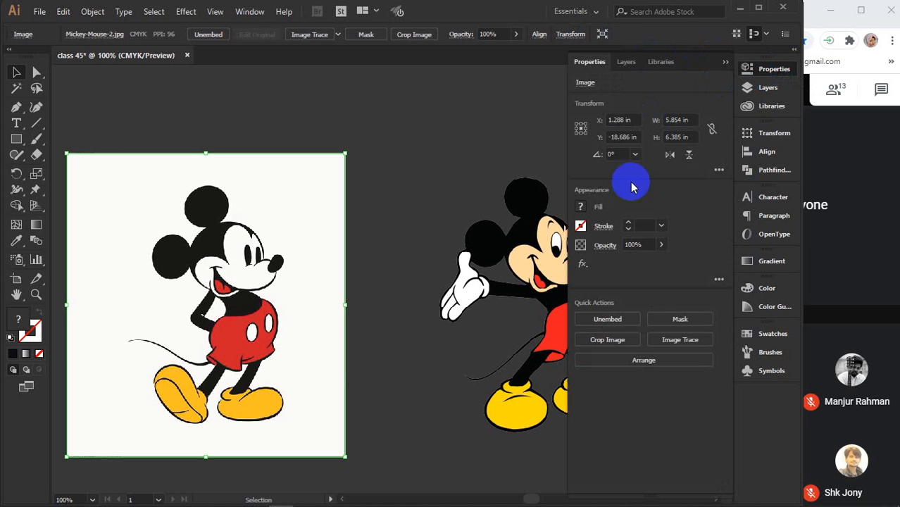
left_click(683, 341)
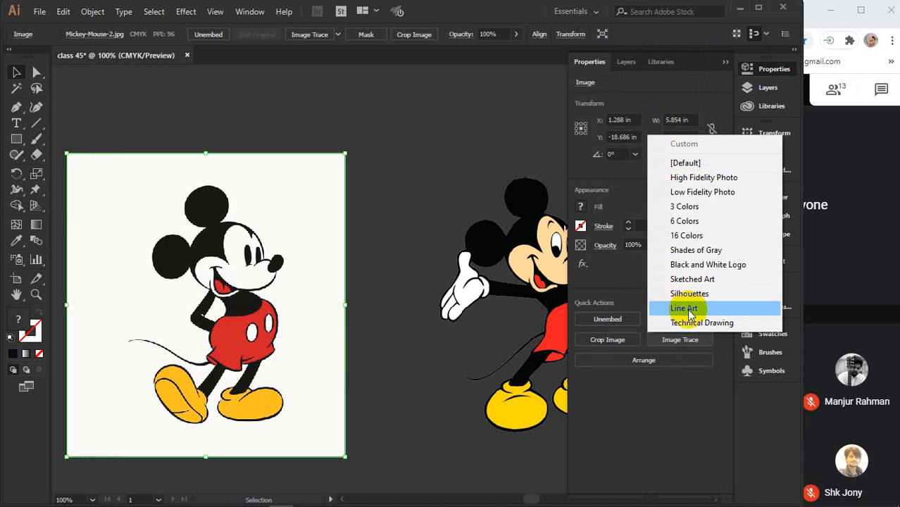
left_click(441, 104)
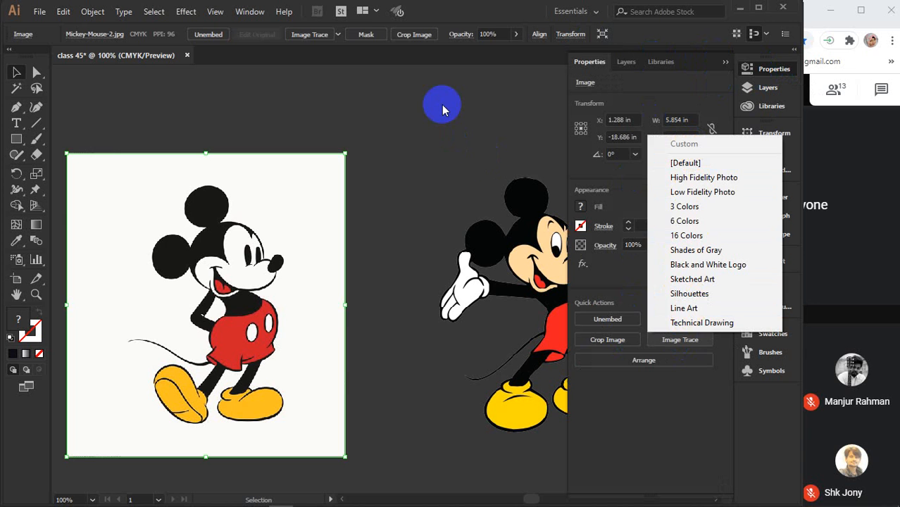
left_click(727, 62)
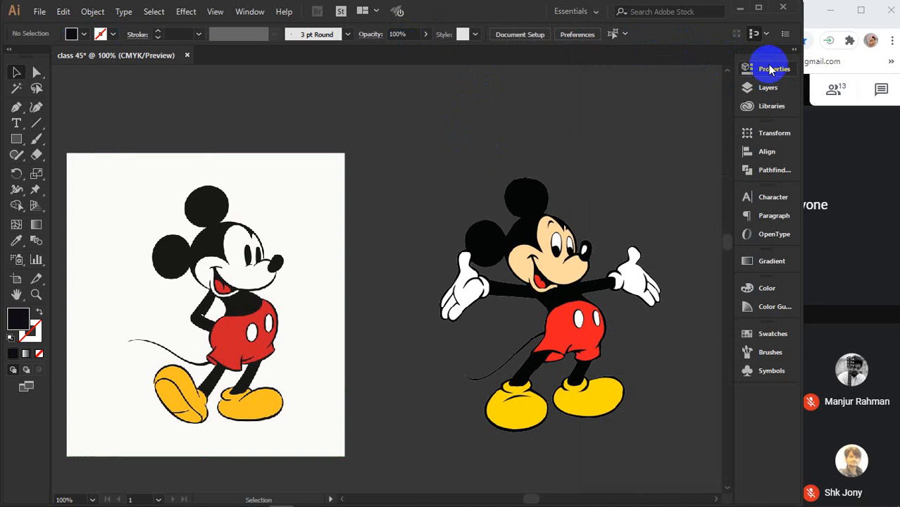
left_click(523, 185)
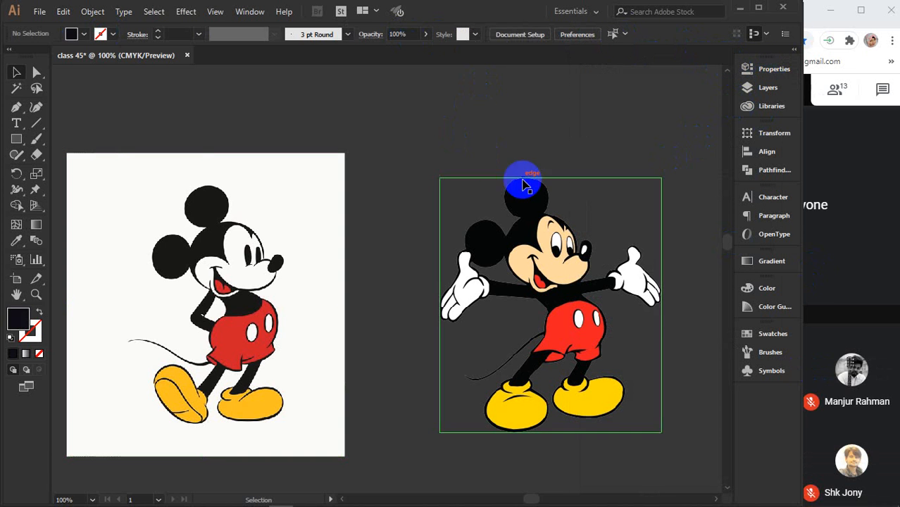
left_click(249, 12)
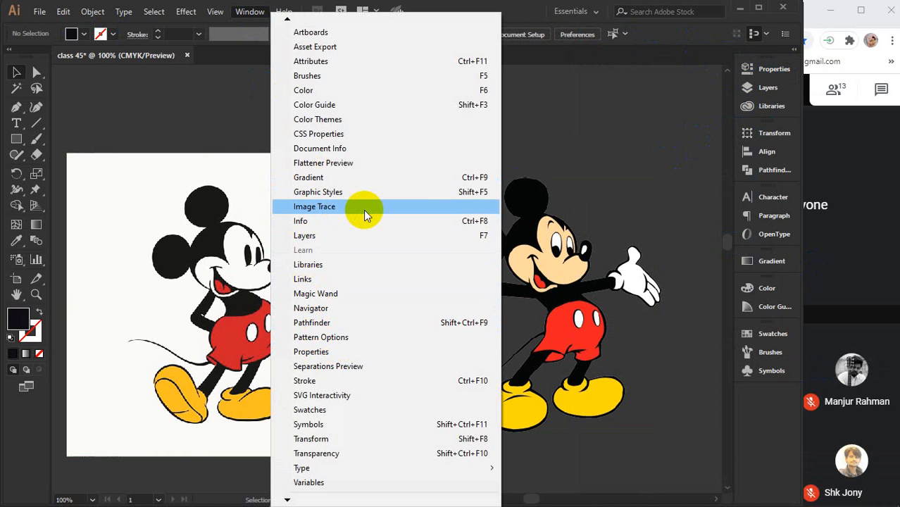
left_click(644, 157)
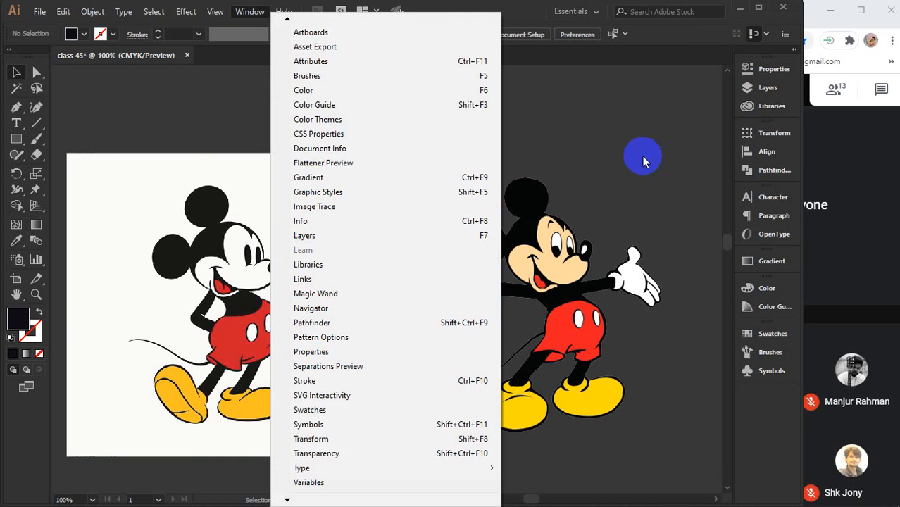
left_click(606, 181)
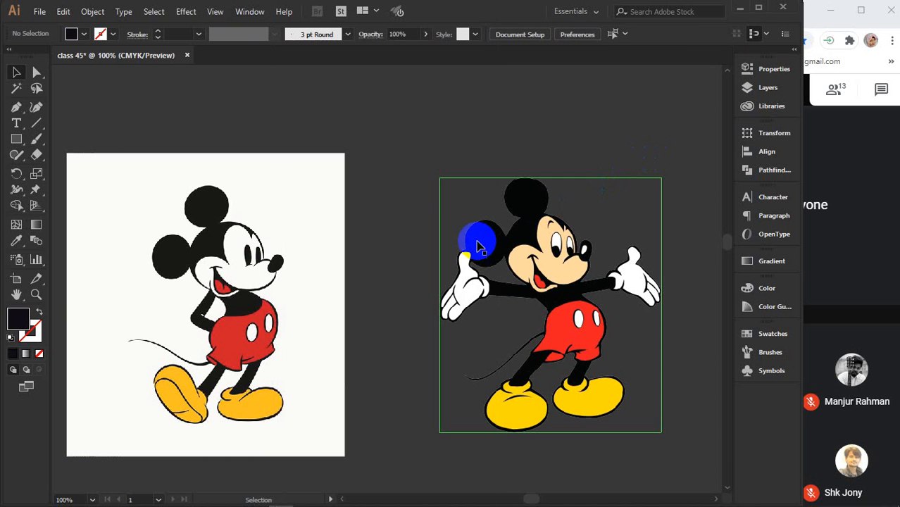
left_click(478, 141)
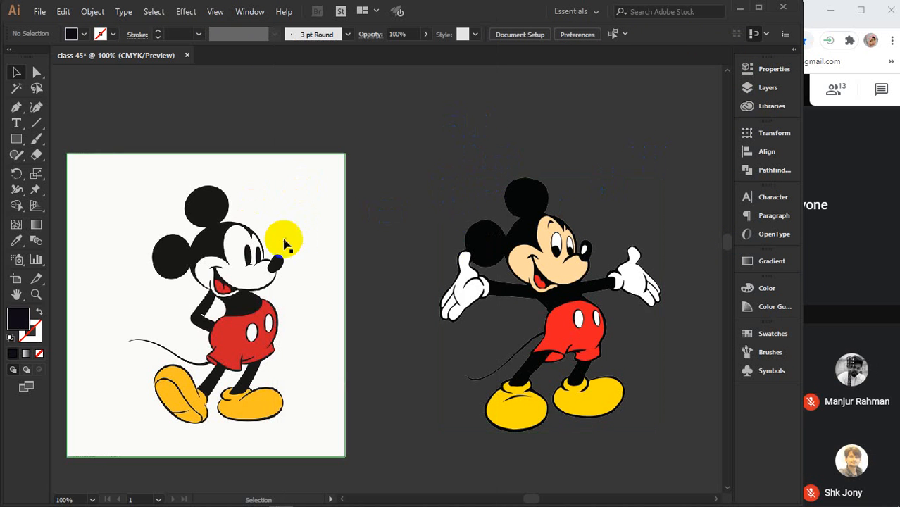
Try tracing the Mickey-Mouse-2 image with the [Default] Image Trace preset, and undo the trace
left_click(216, 233)
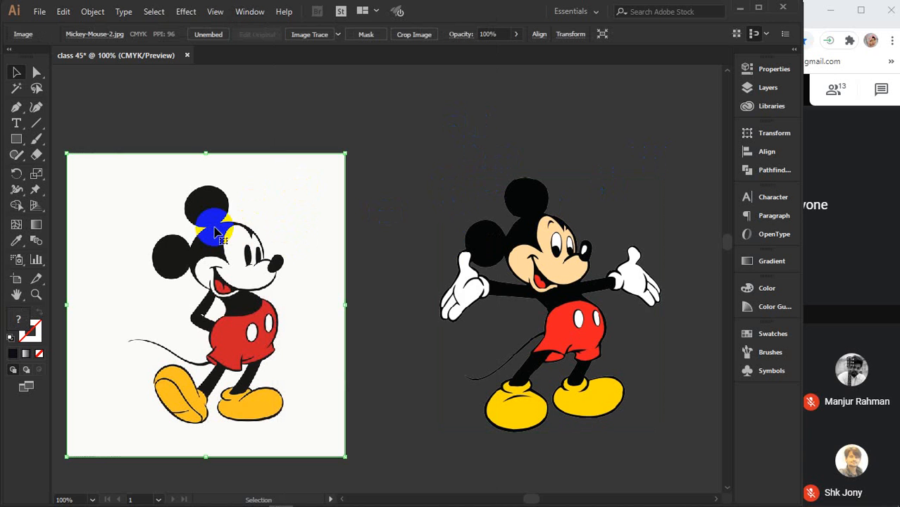
left_click(338, 35)
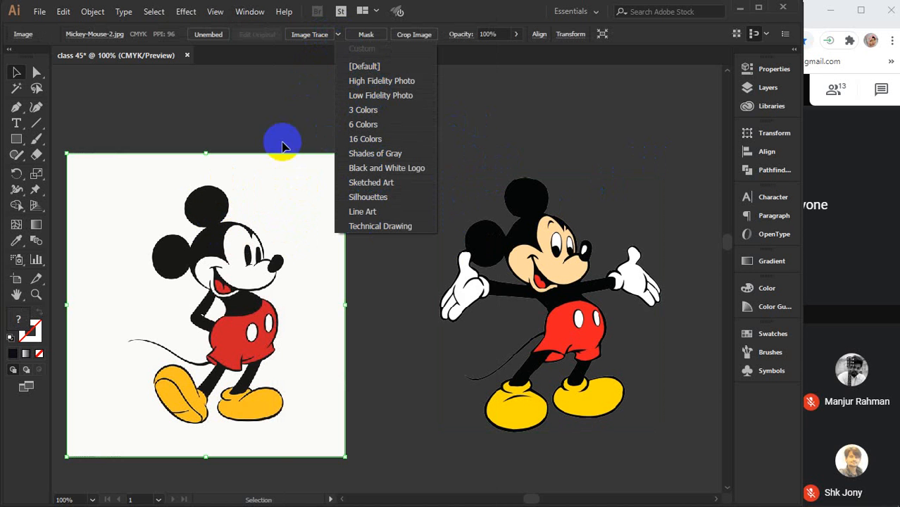
left_click(364, 68)
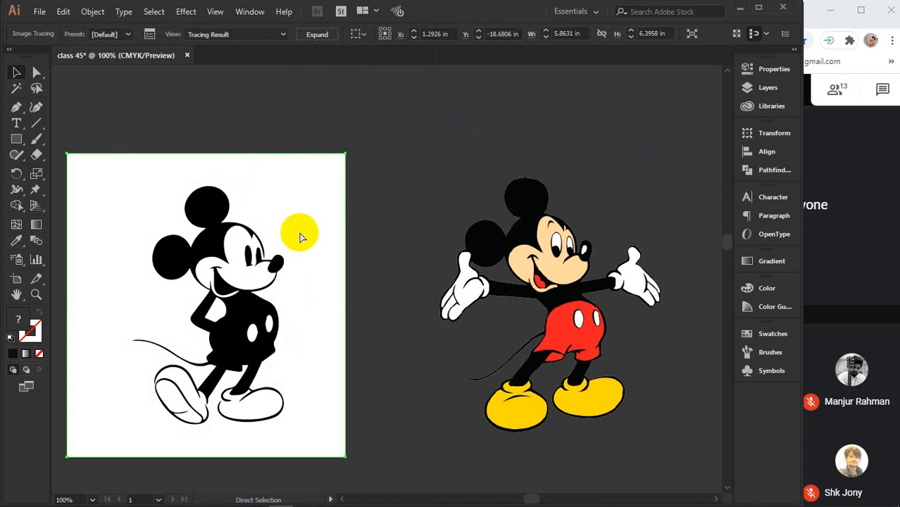
key("ctrl+z")
Trace the Mickey-Mouse-2 image with the High Fidelity Photo preset, comparing the tracing with the original through undo and redo
left_click(338, 34)
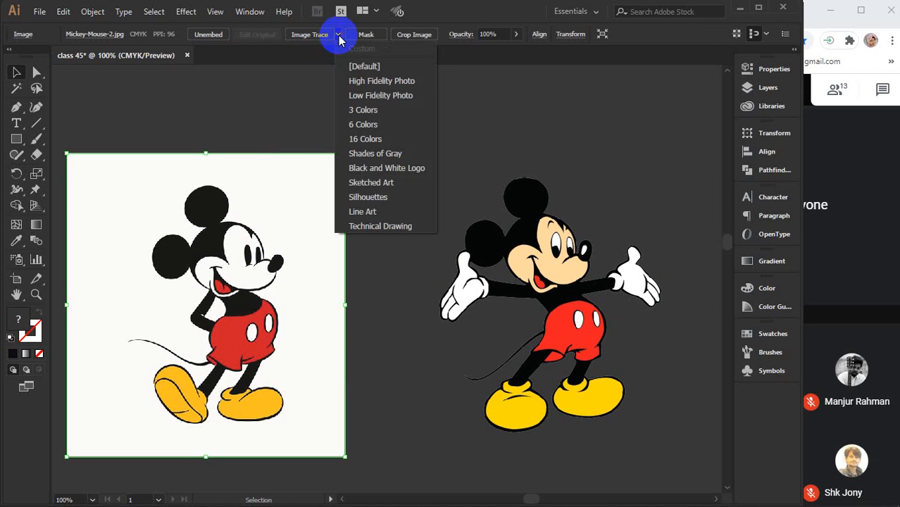
left_click(360, 87)
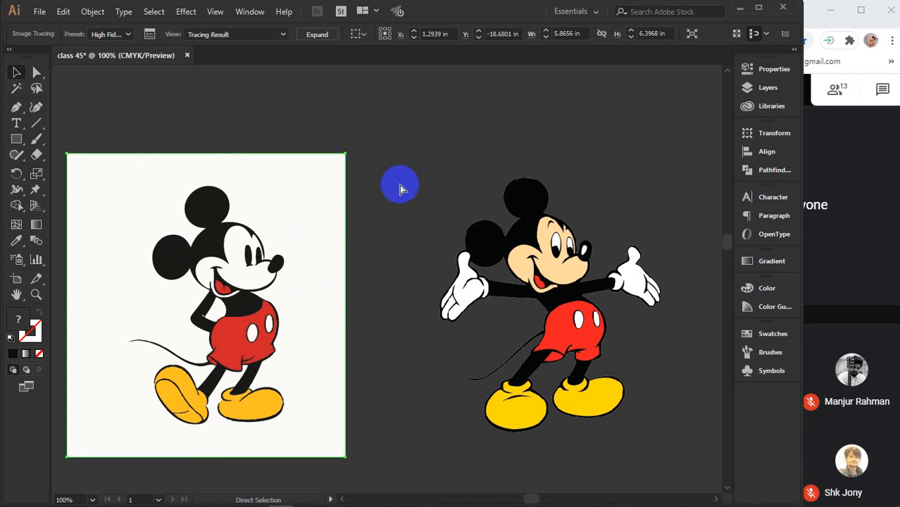
key("ctrl+z")
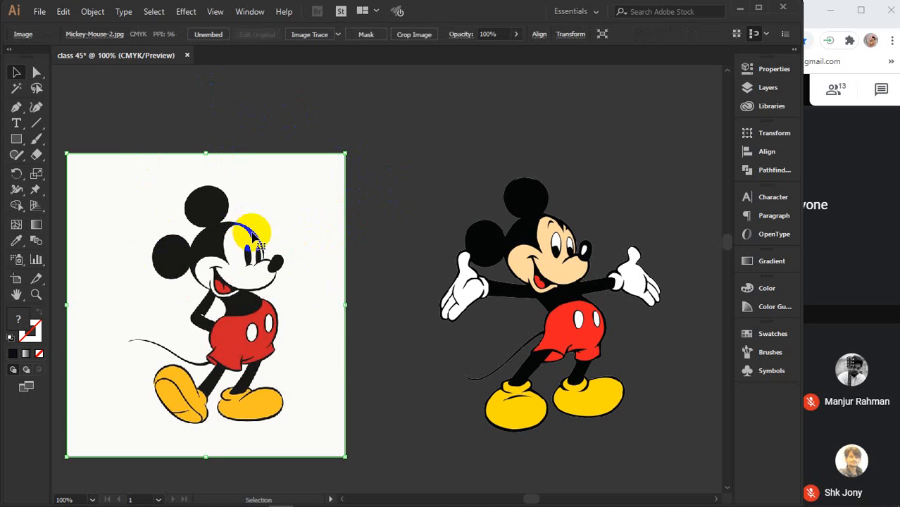
scroll(249, 236, "up", 2)
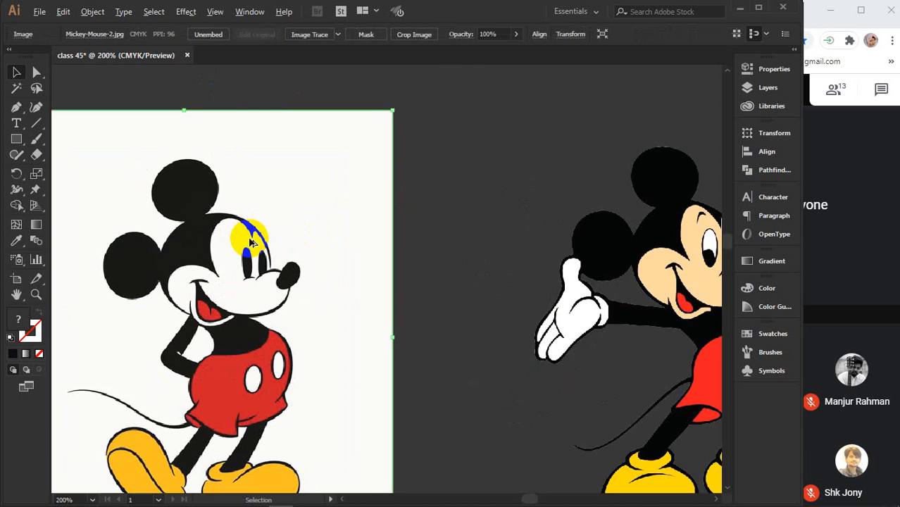
left_click_drag(297, 227, 368, 181)
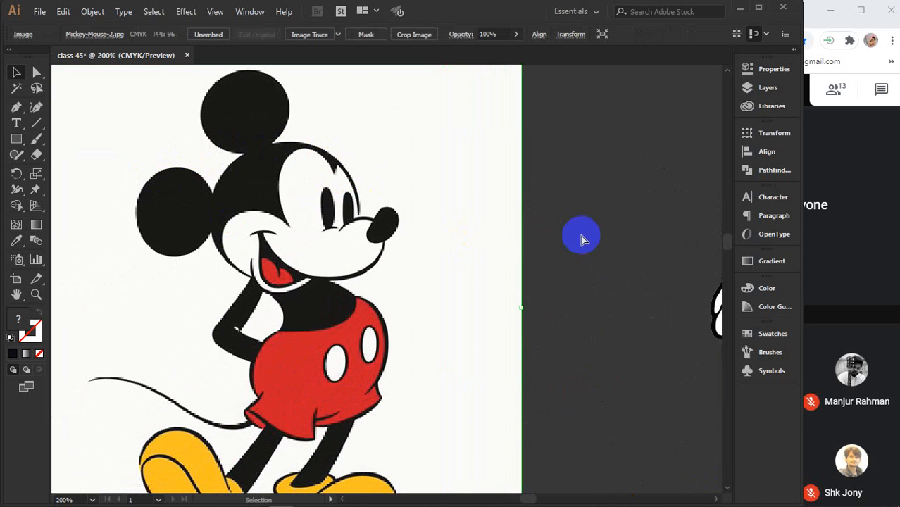
key("ctrl+shift+z")
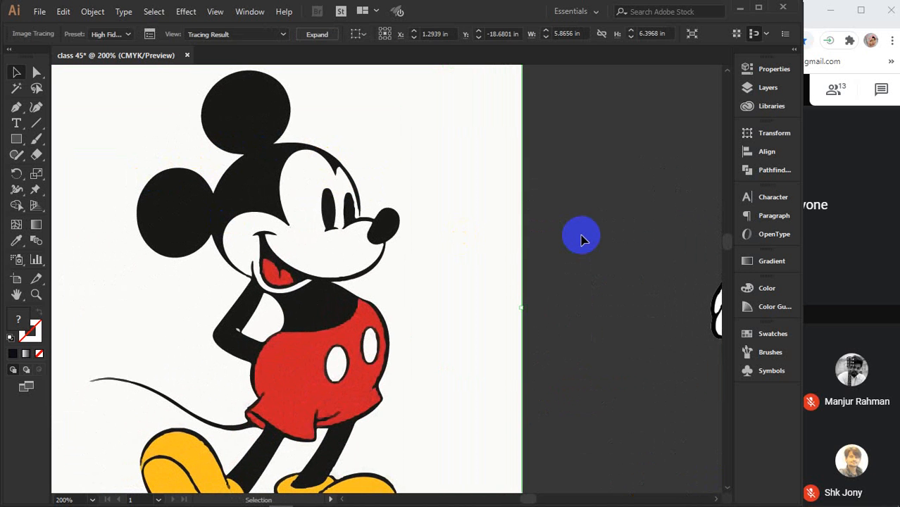
Expand the traced Mickey into vector paths and ungroup them
left_click(315, 37)
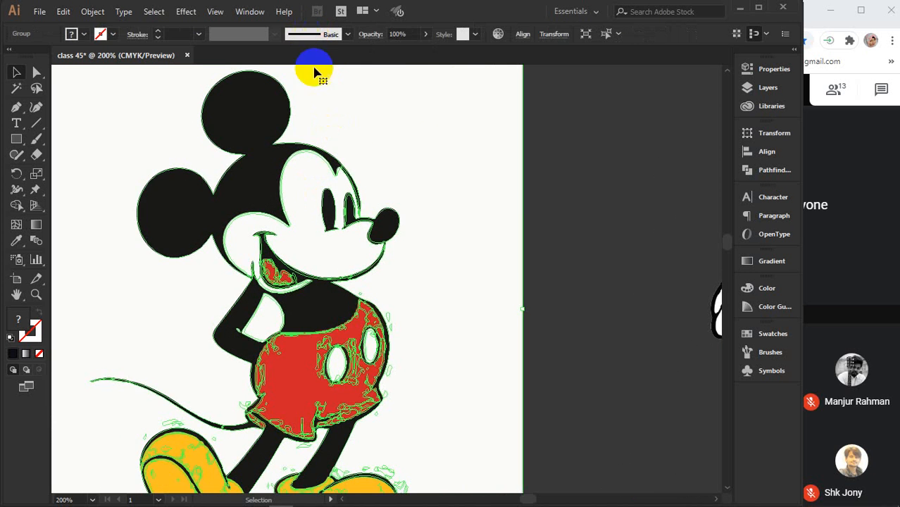
right_click(450, 254)
left_click(469, 360)
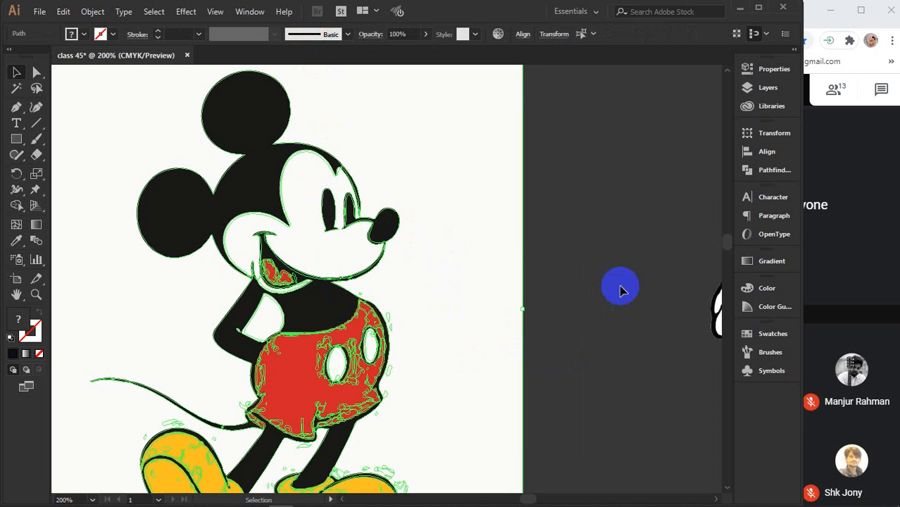
Delete the large white background shape behind the expanded Mickey
left_click(621, 290)
left_click(488, 223)
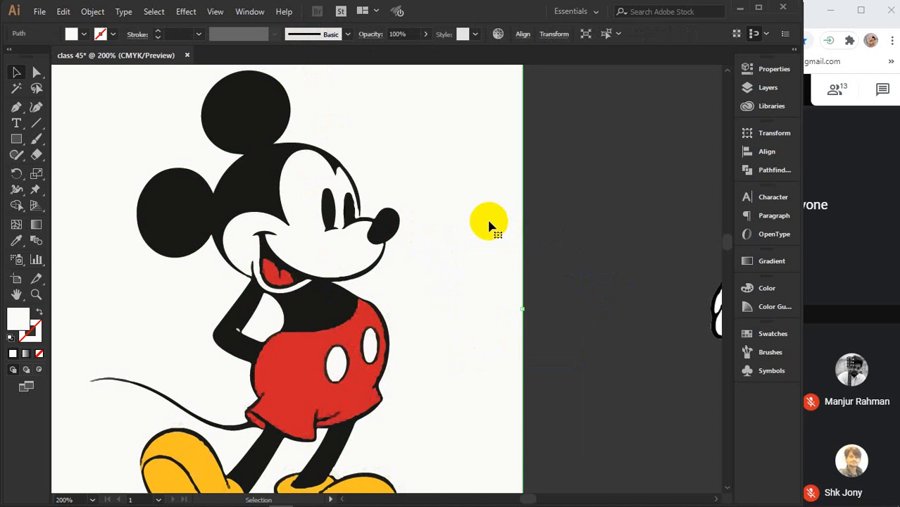
key("Delete")
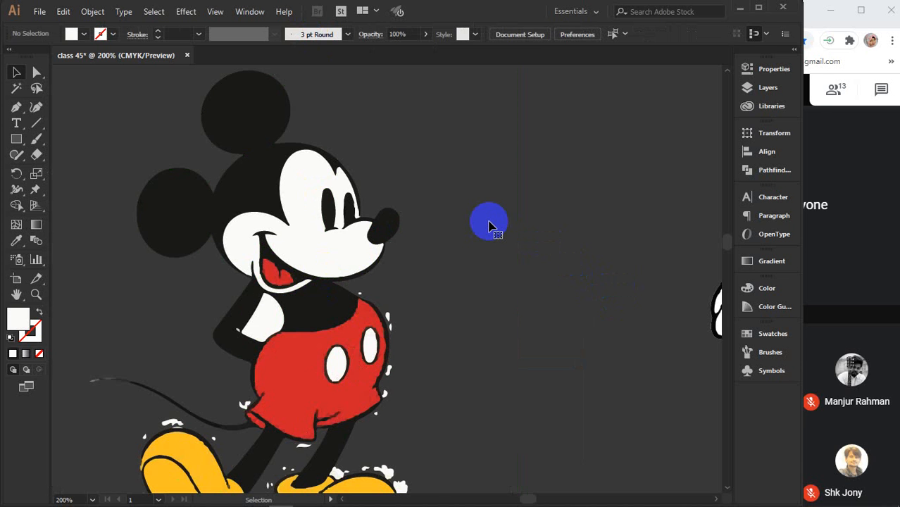
Delete the white patch between Mickey's arm and body, and inspect the traced face and shorts up close
left_click(275, 323)
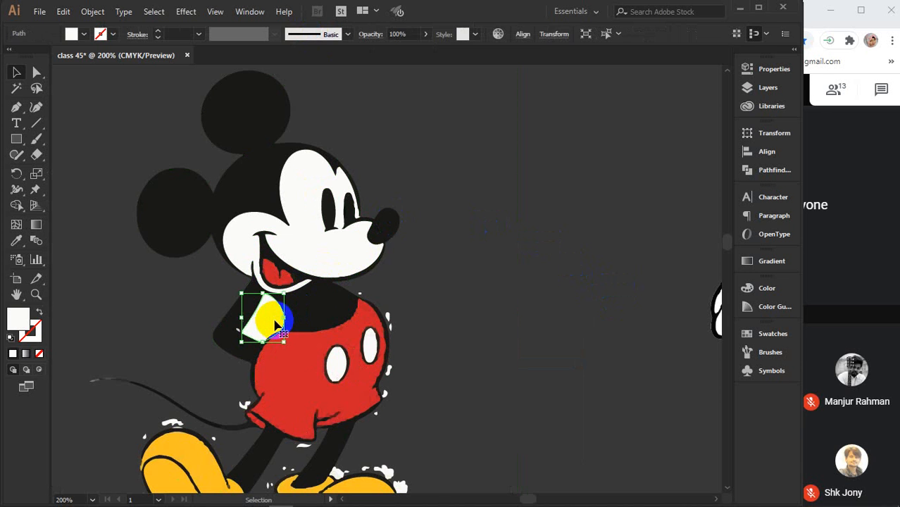
key("Delete")
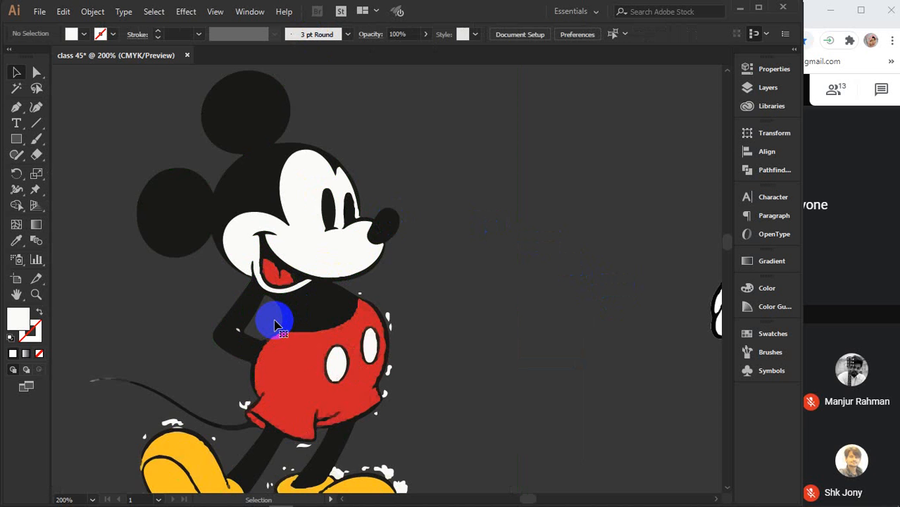
scroll(274, 324, "down", 1)
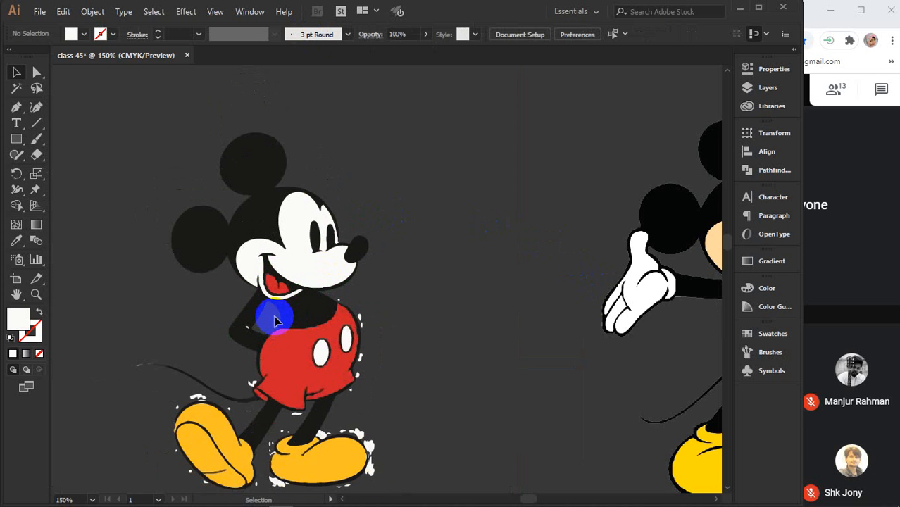
scroll(294, 264, "up", 3)
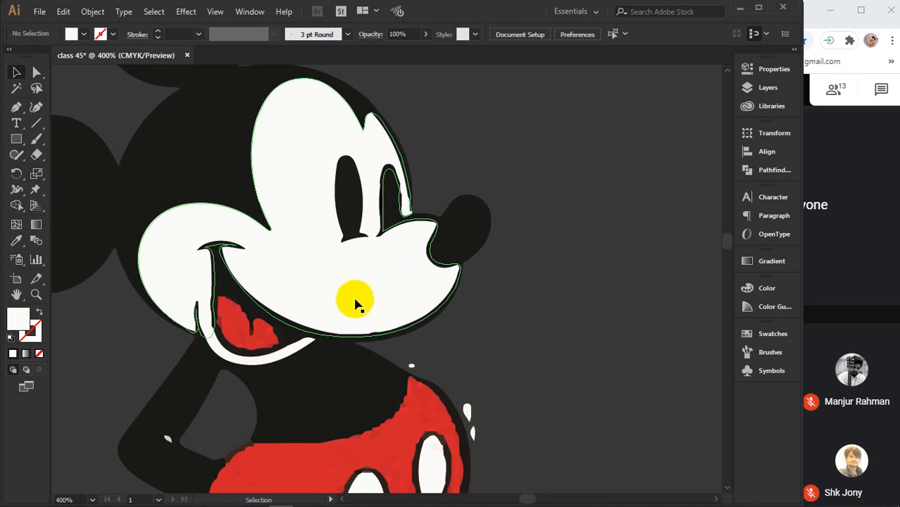
left_click_drag(358, 400, 329, 248)
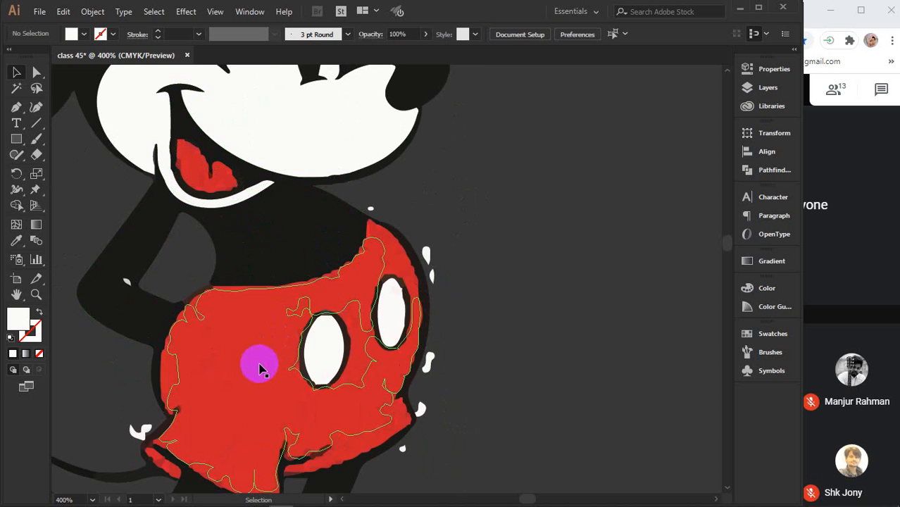
scroll(252, 368, "up", 2)
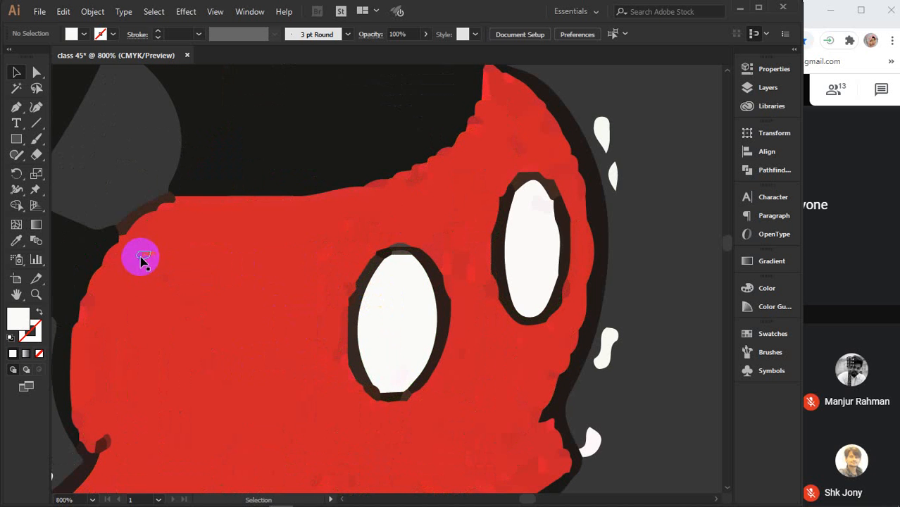
scroll(202, 368, "down", 5)
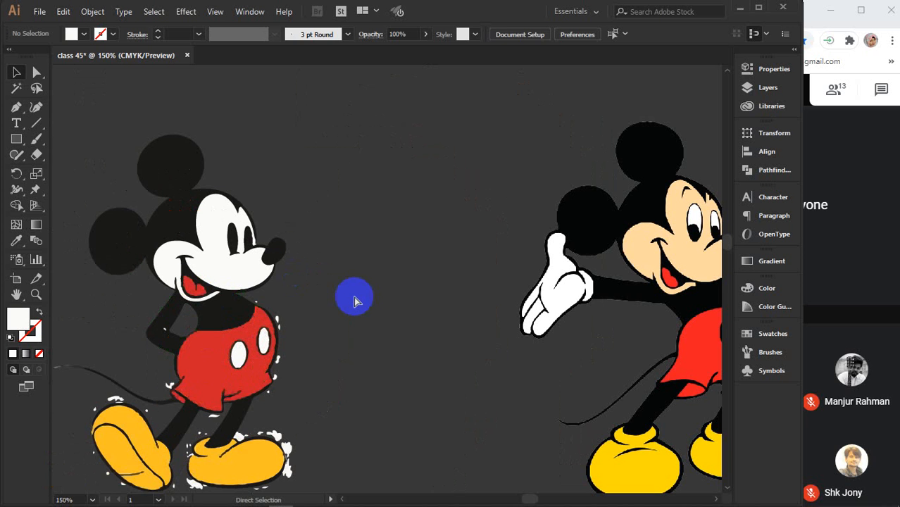
Undo the shape deletions, ungrouping, expansion and High Fidelity Photo tracing back to the original Mickey-Mouse-2 image
key("ctrl+z")
key("ctrl+z")
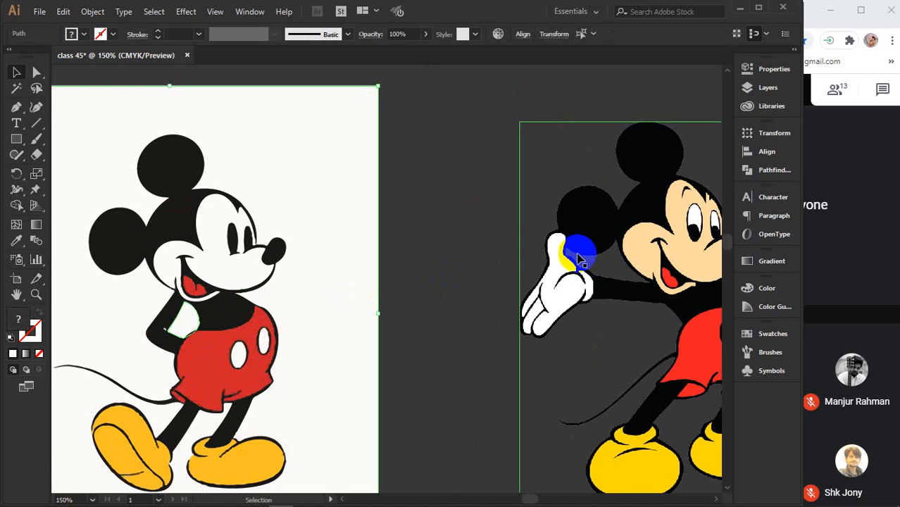
left_click_drag(402, 318, 420, 308)
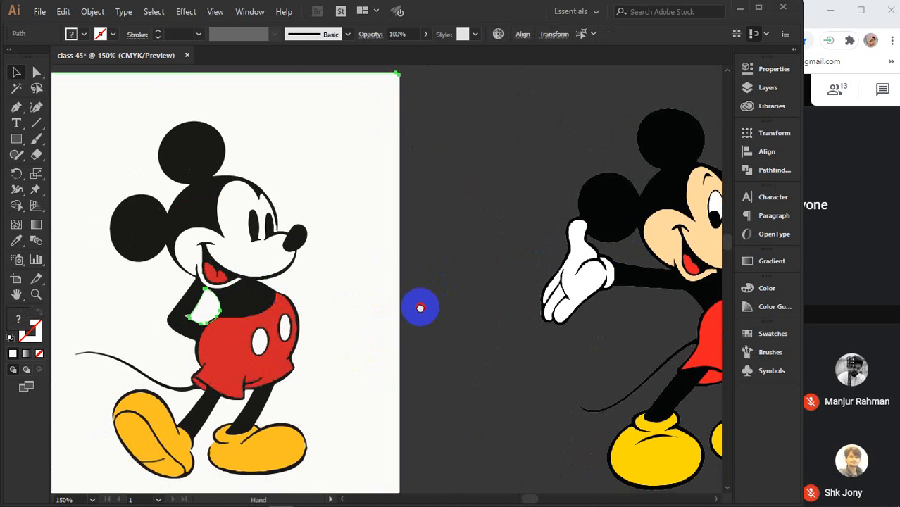
scroll(419, 310, "down", 1)
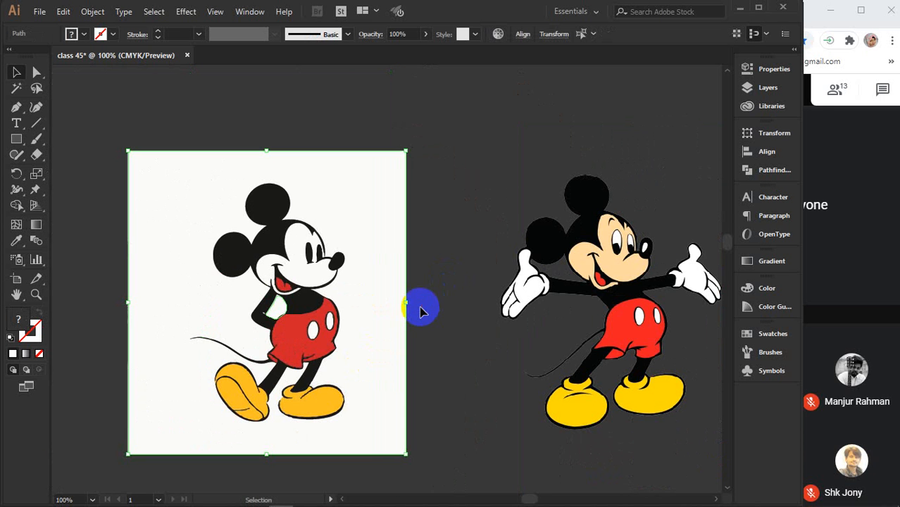
key("a")
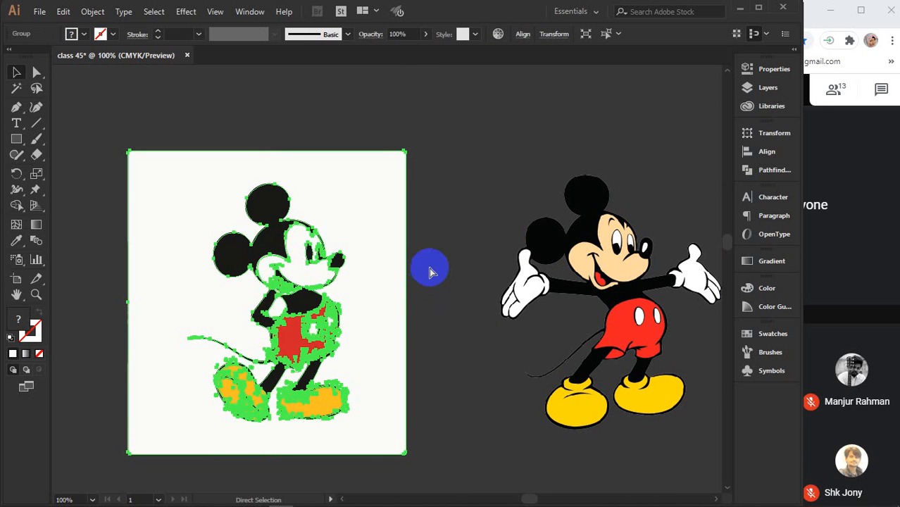
key("ctrl+z")
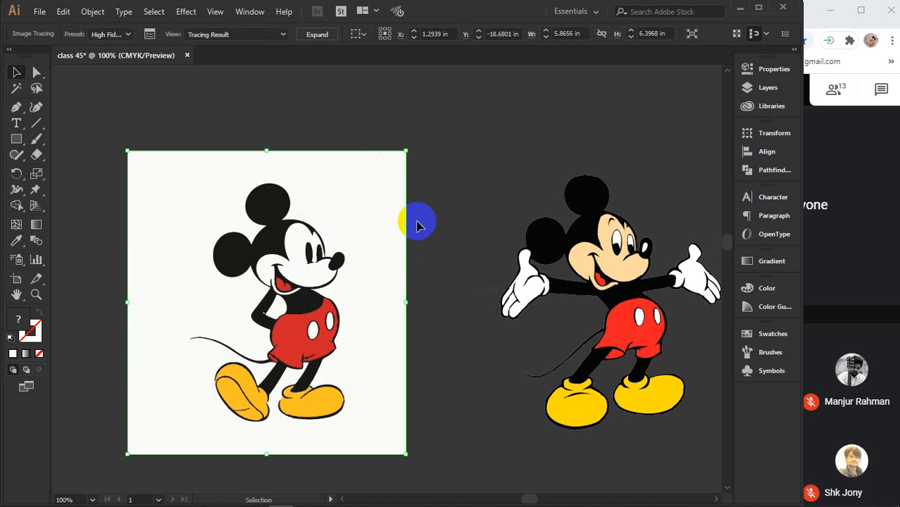
key("ctrl+z")
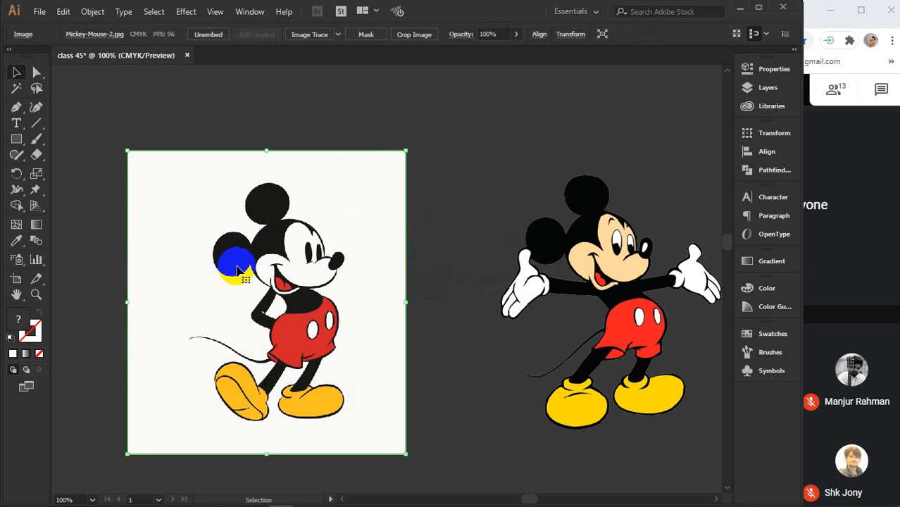
Trace the Mickey-Mouse-2 image with the Low Fidelity Photo preset and expand the tracing into vector paths
left_click(338, 37)
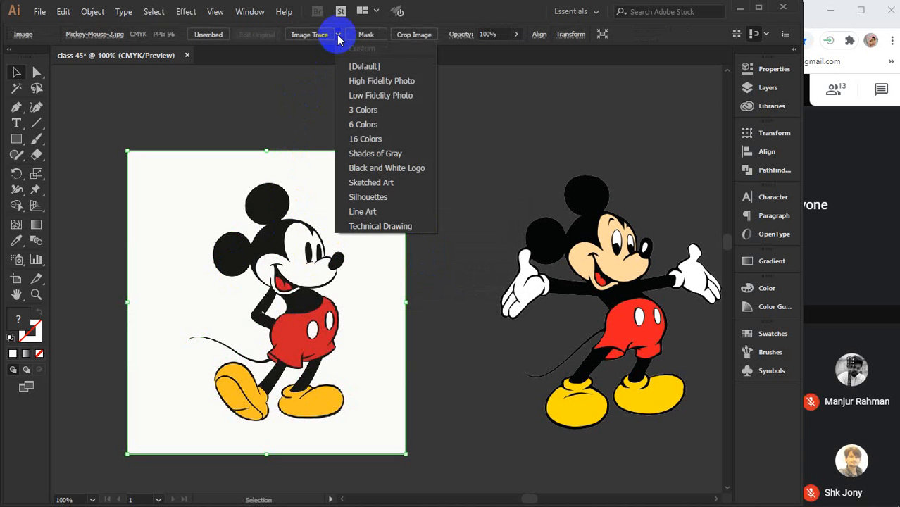
left_click(392, 96)
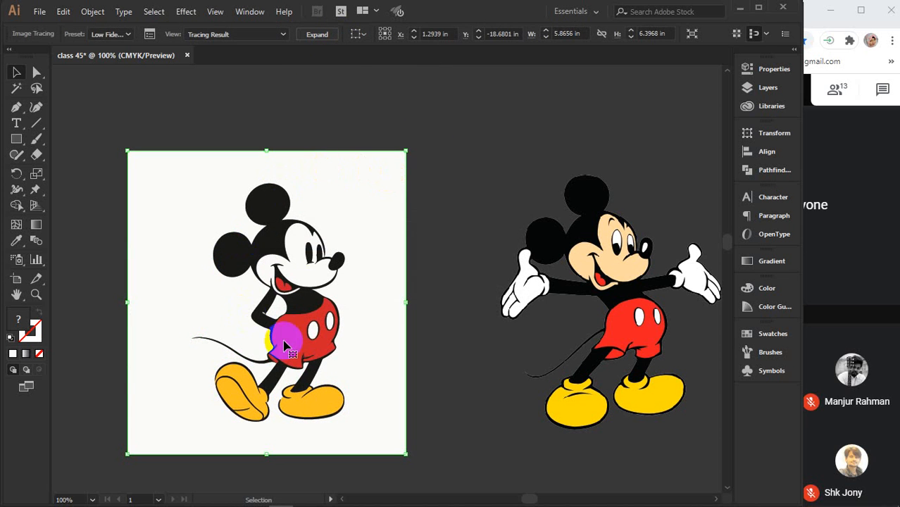
left_click(317, 33)
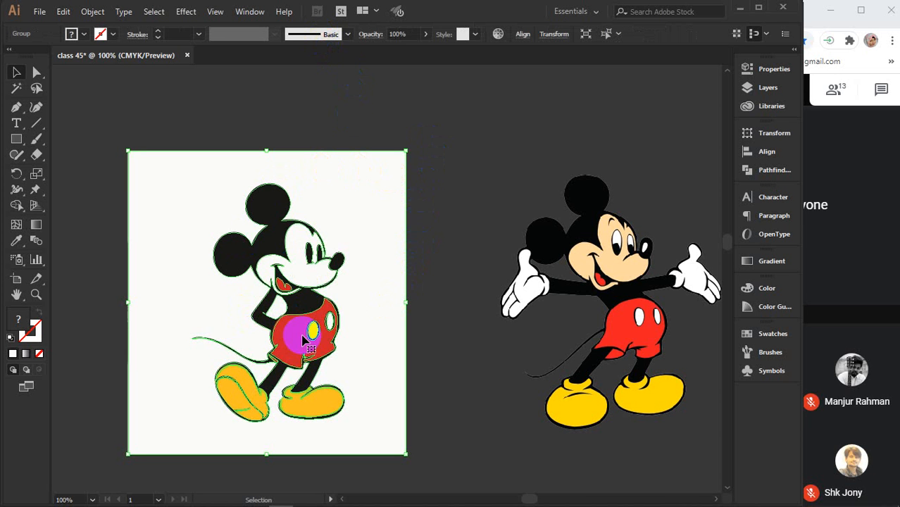
Ungroup the expanded Mickey, delete the white background shape behind it, and inspect the remaining paths
right_click(389, 254)
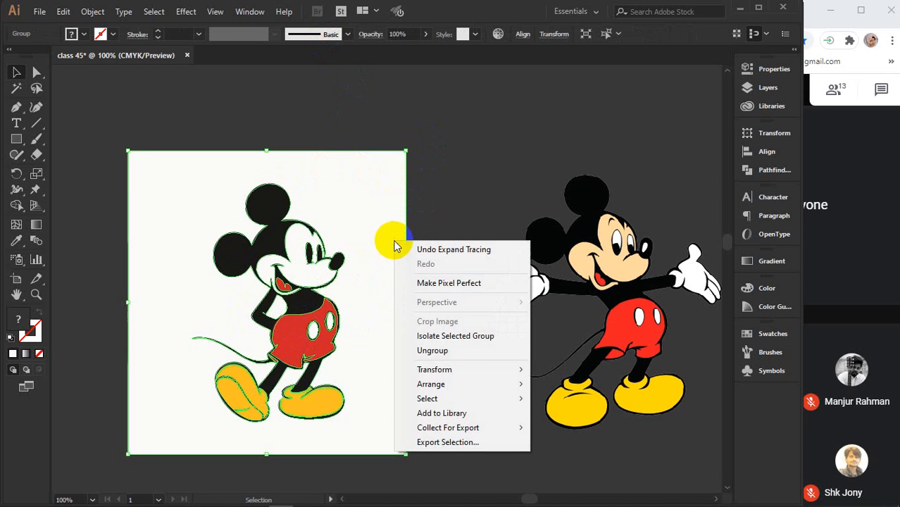
left_click(414, 350)
left_click(445, 205)
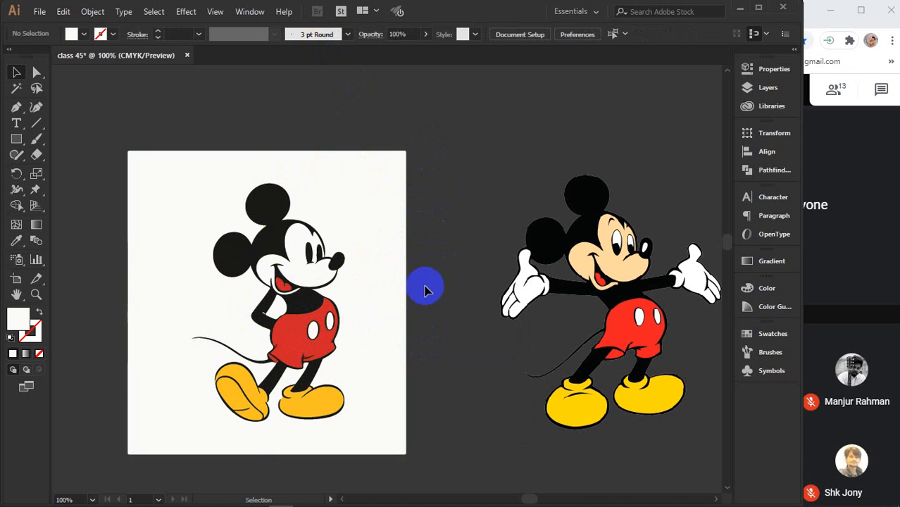
left_click(359, 215)
key("Delete")
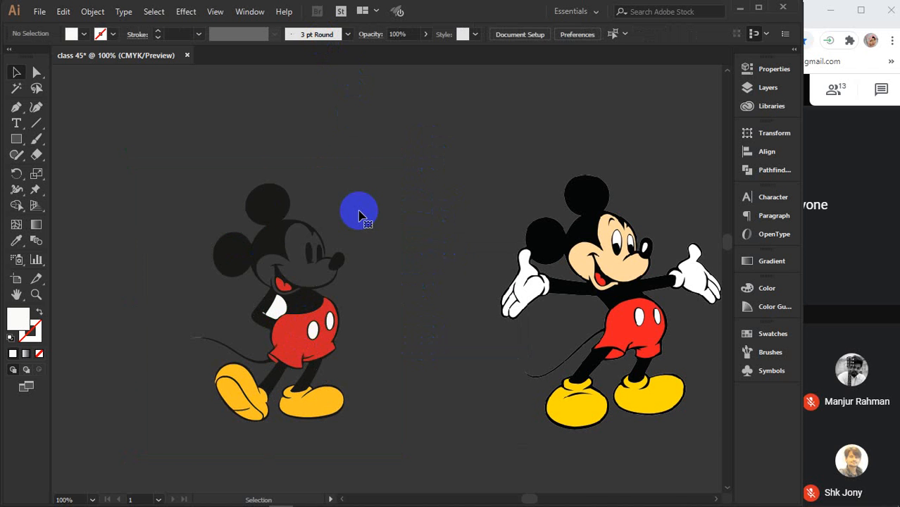
scroll(308, 282, "up", 2)
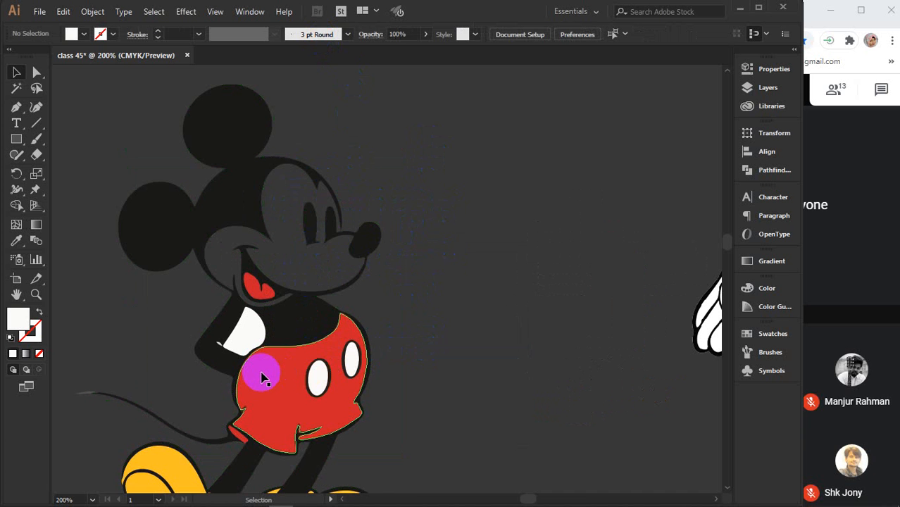
scroll(297, 373, "up", 2)
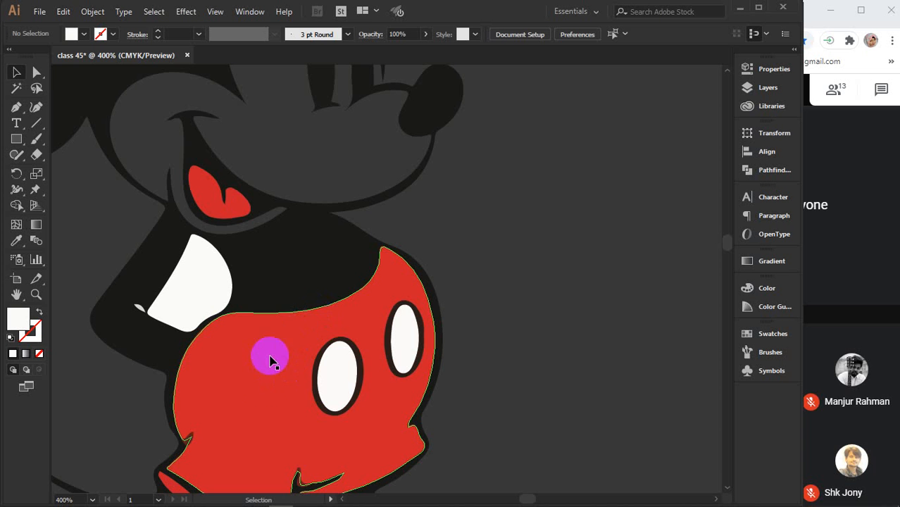
scroll(271, 393, "down", 2)
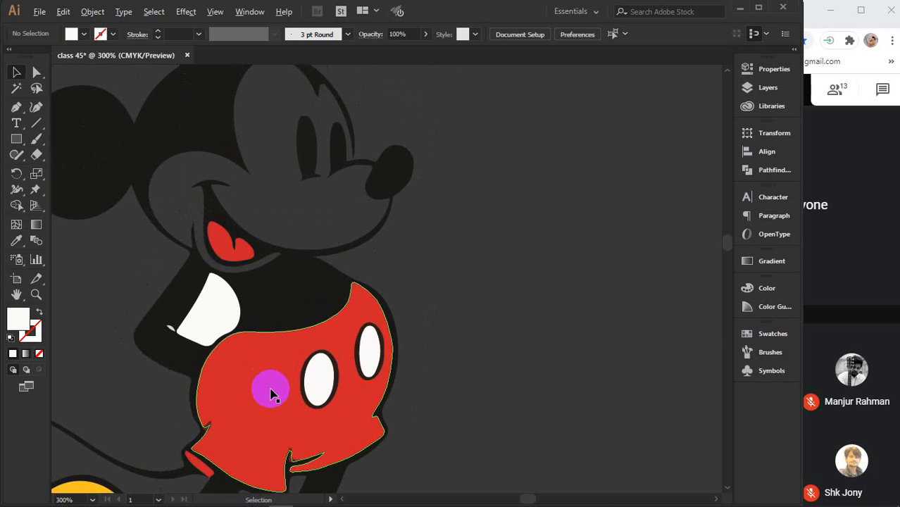
scroll(271, 393, "down", 1)
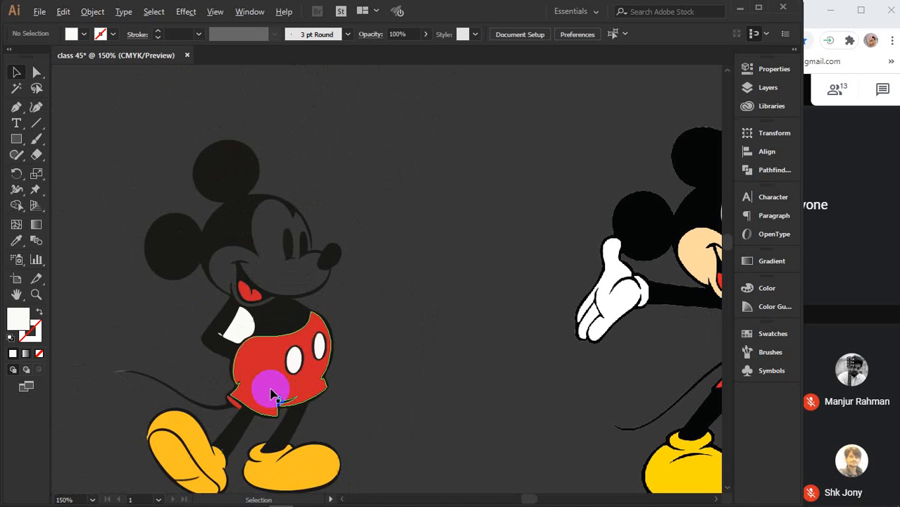
Undo the background deletion, ungrouping, expansion and Low Fidelity Photo tracing of the Mickey-Mouse-2 image
left_click(271, 393)
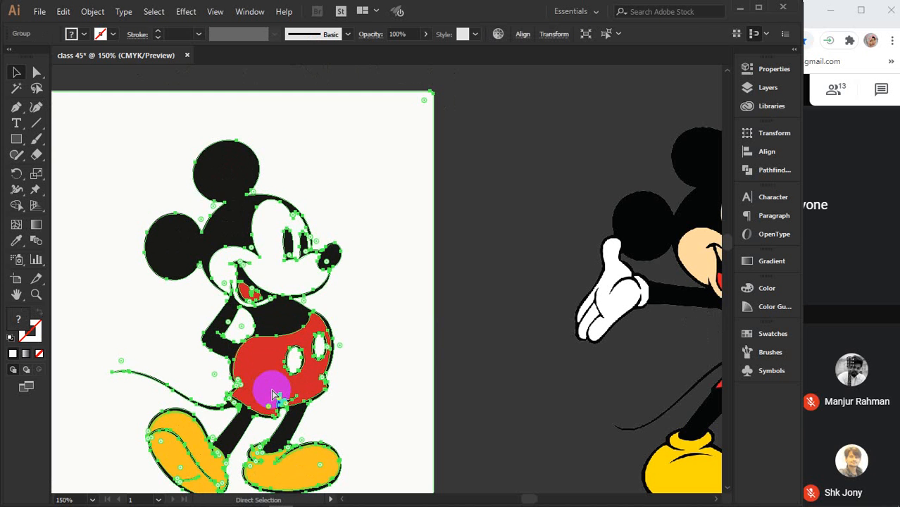
key("ctrl+z")
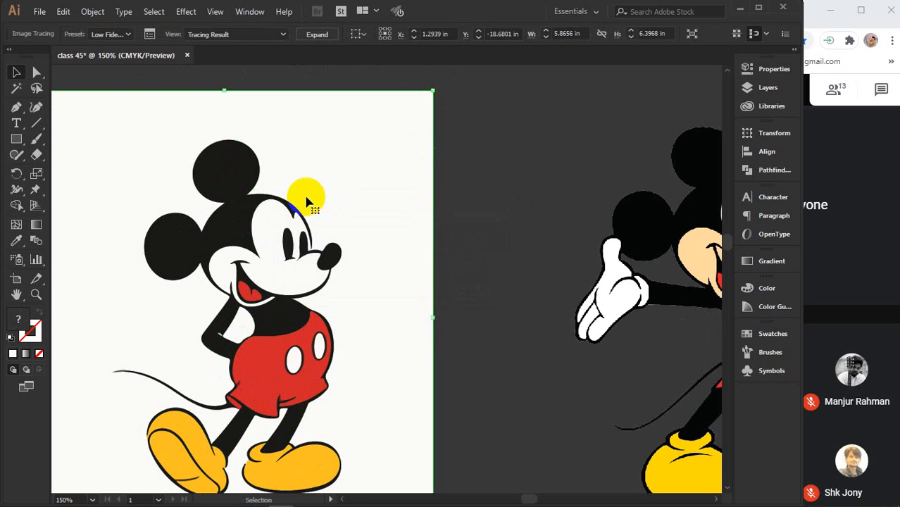
key("ctrl+z")
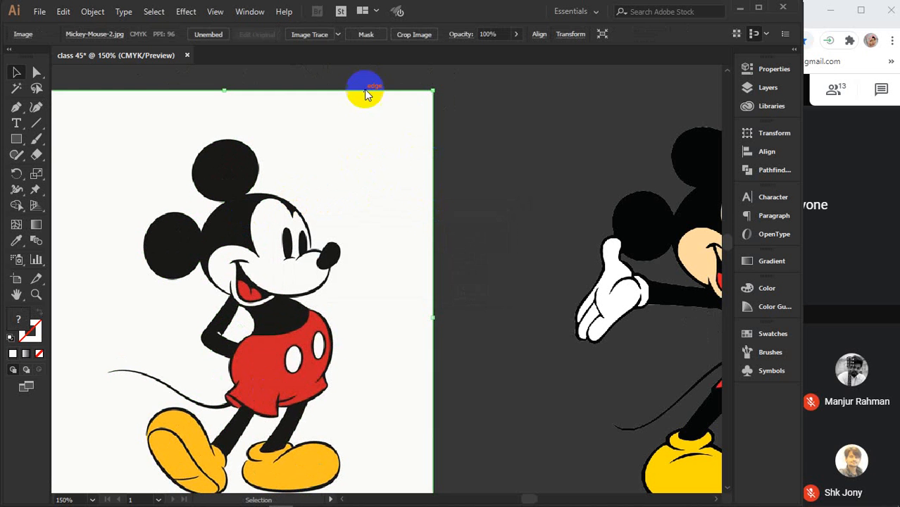
Try tracing the Mickey-Mouse-2 image with the 3 Colors preset, and undo the trace
left_click(338, 34)
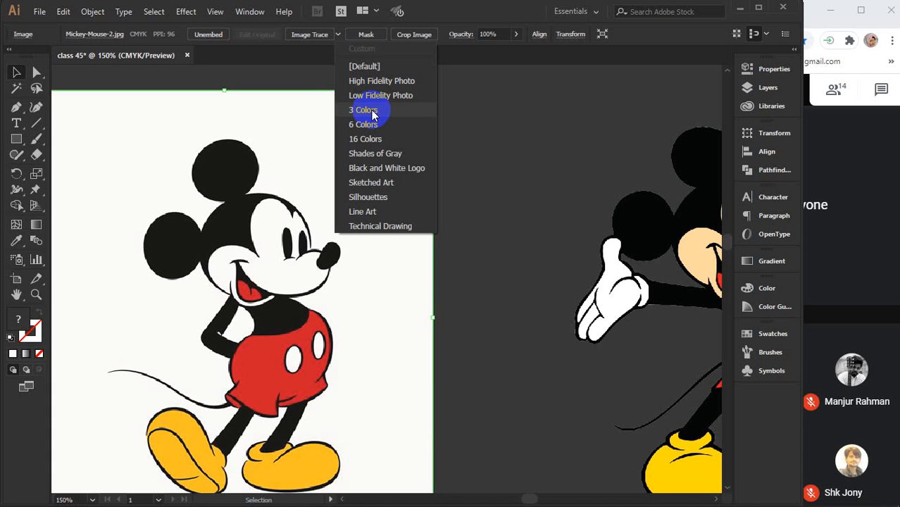
left_click(366, 110)
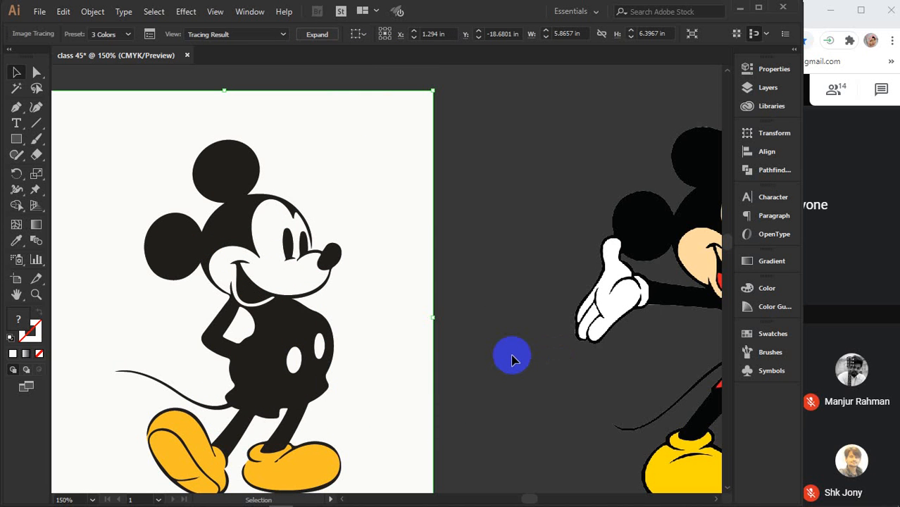
key("ctrl+z")
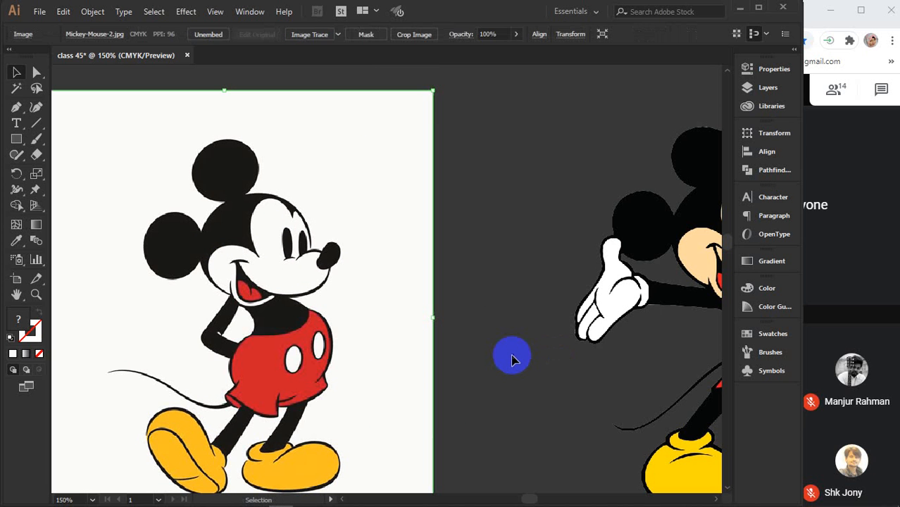
Try tracing the Mickey-Mouse-2 image with the 6 Colors preset, and undo the trace
left_click(338, 35)
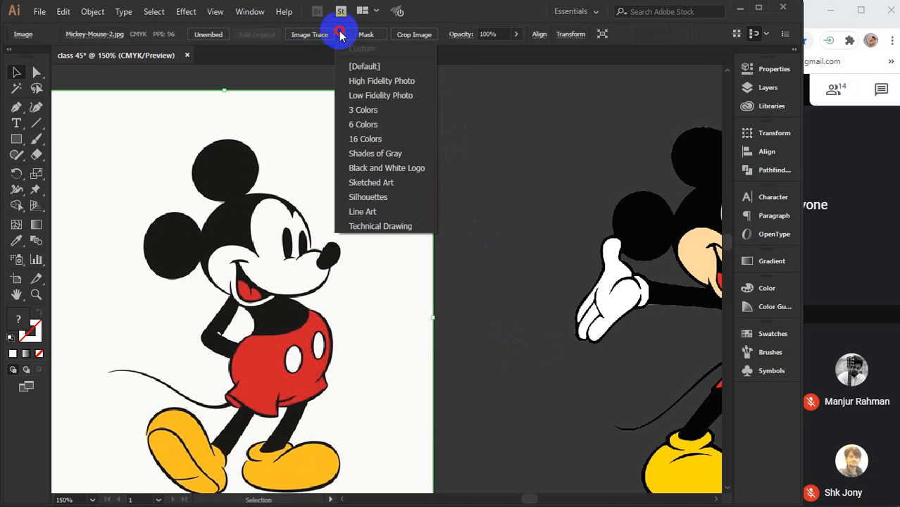
left_click(381, 125)
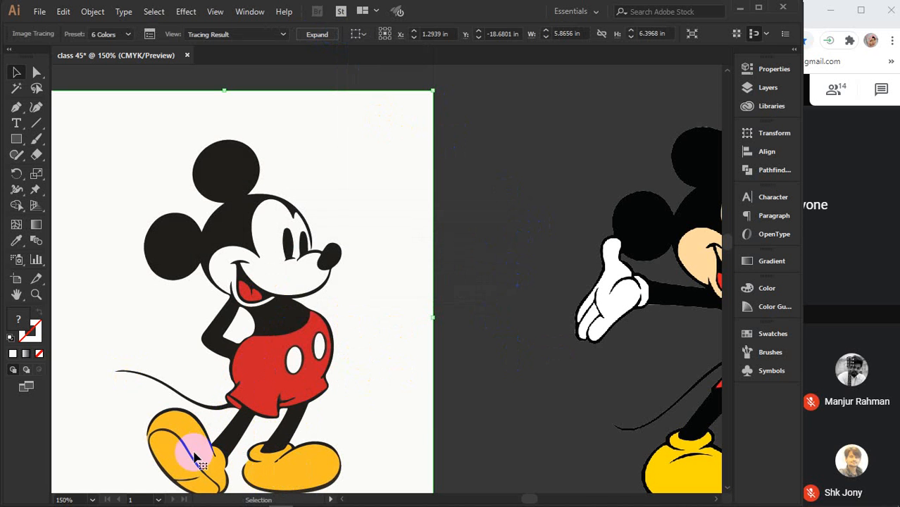
key("ctrl+z")
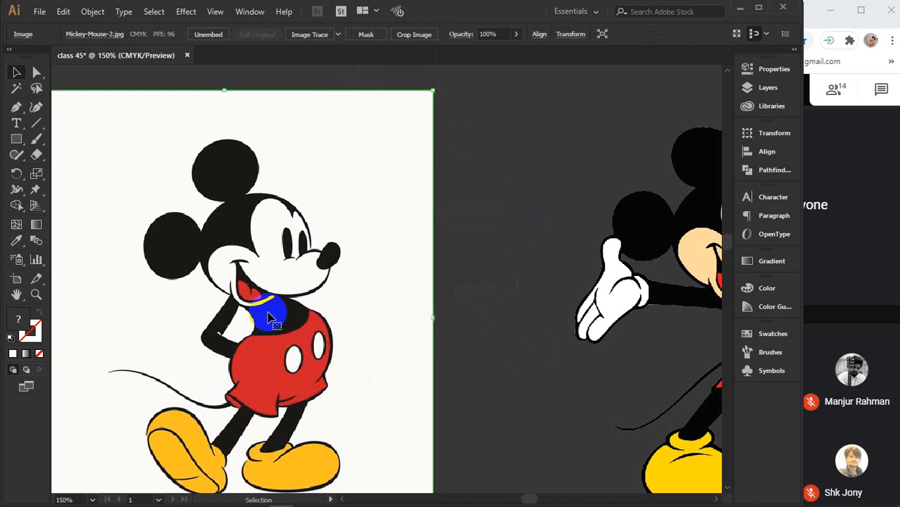
Try tracing the Mickey-Mouse-2 image with the Shades of Gray preset, and undo the trace
left_click(339, 35)
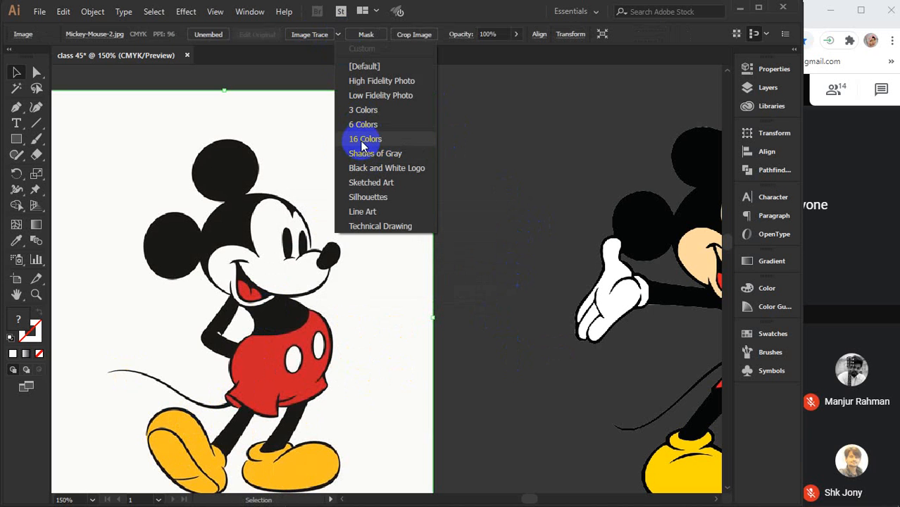
left_click(382, 155)
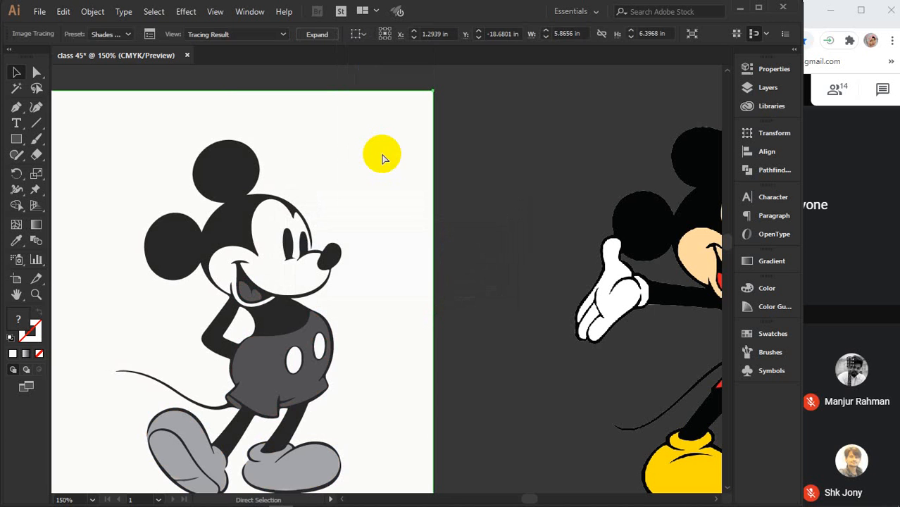
key("ctrl+z")
Try tracing the Mickey-Mouse-2 image with the Black and White Logo preset, and undo the trace
left_click(339, 35)
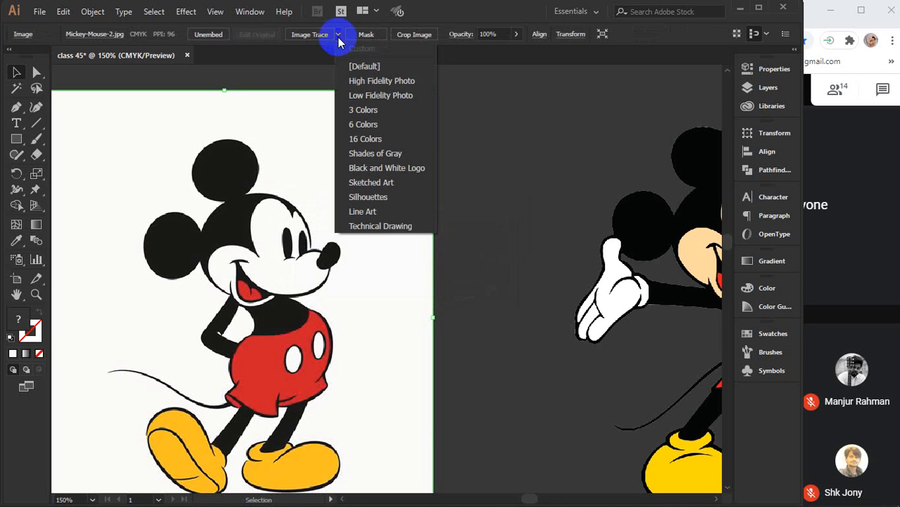
left_click(377, 168)
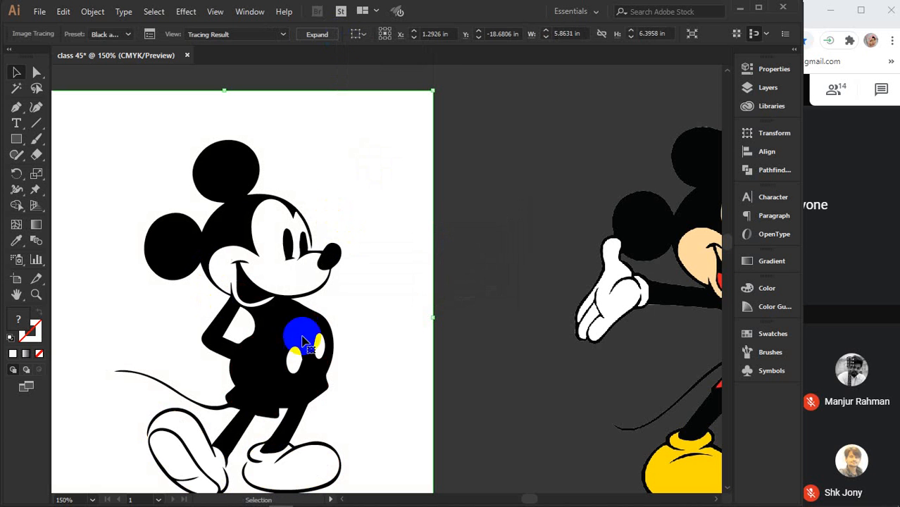
key("ctrl+z")
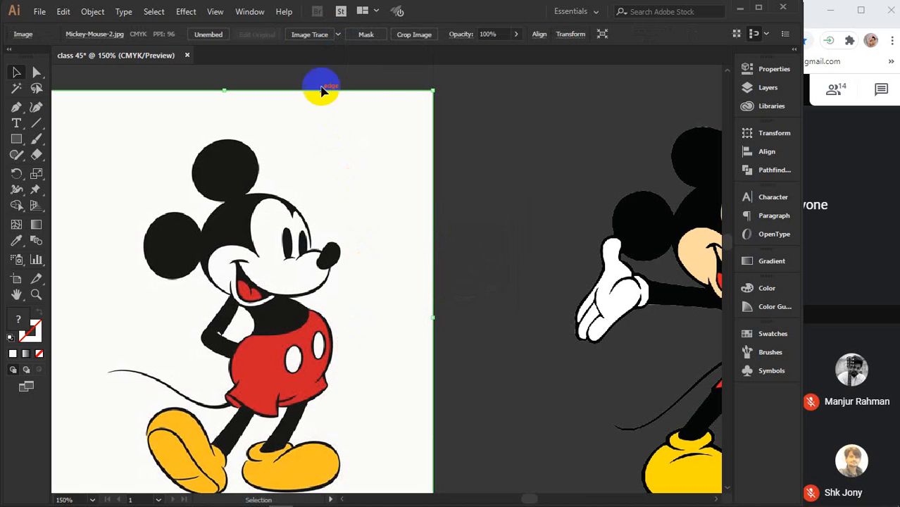
Try tracing the Mickey-Mouse-2 image with the Sketched Art preset, and undo the trace
left_click(339, 34)
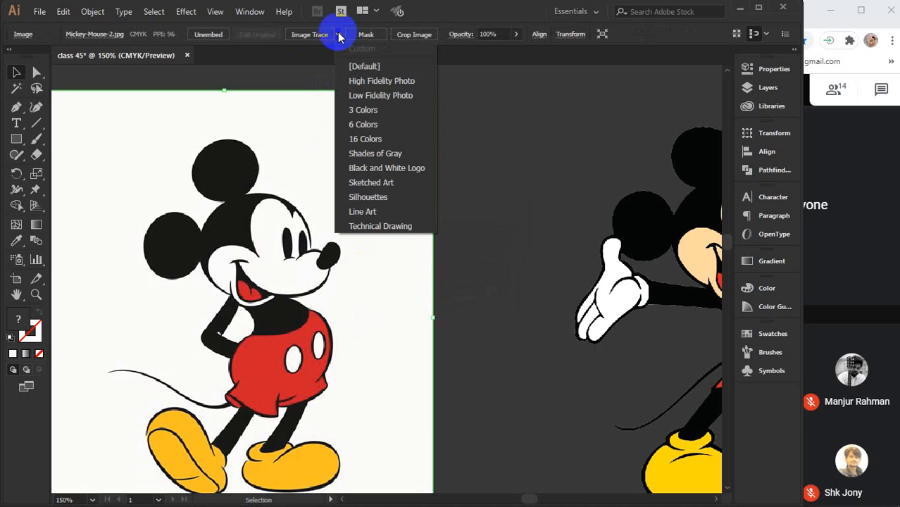
left_click(381, 186)
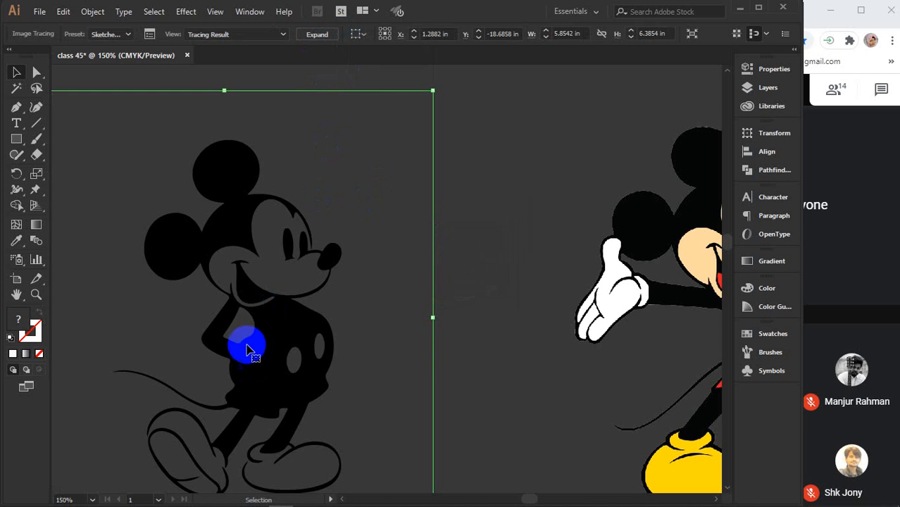
key("ctrl+z")
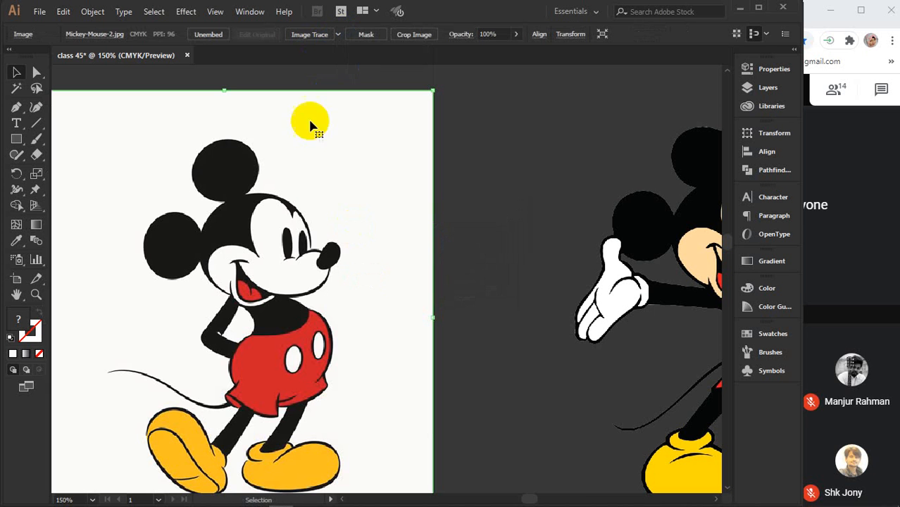
Try tracing the Mickey-Mouse-2 image with the Silhouettes preset, and undo the trace
left_click(337, 35)
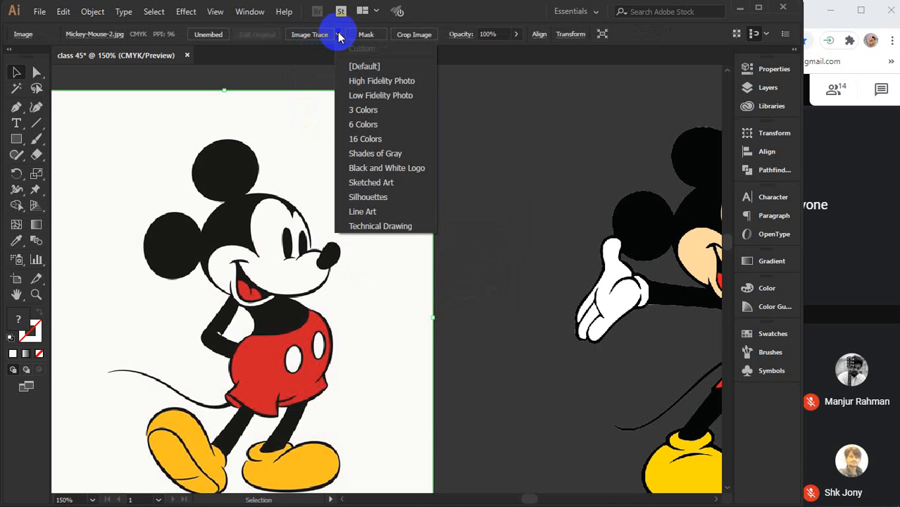
left_click(377, 198)
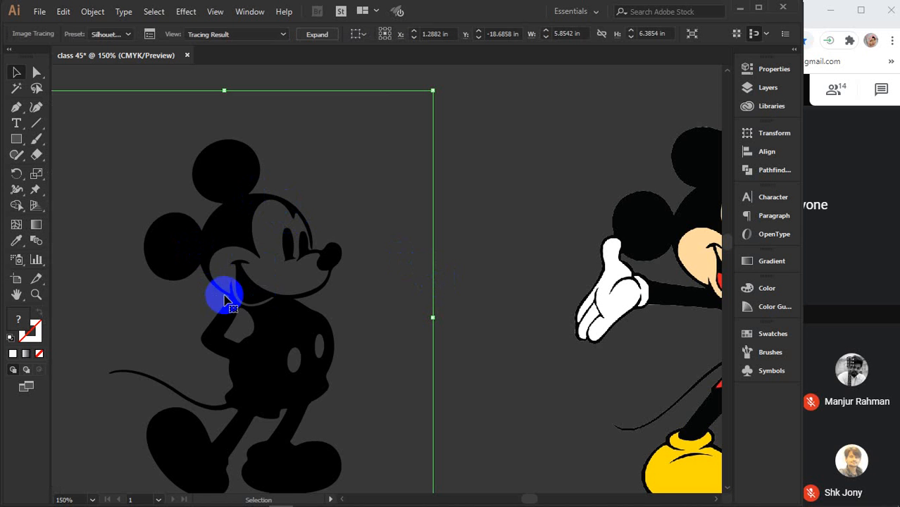
key("ctrl+z")
Try tracing the Mickey-Mouse-2 image with the Line Art preset, and undo the trace
left_click(339, 35)
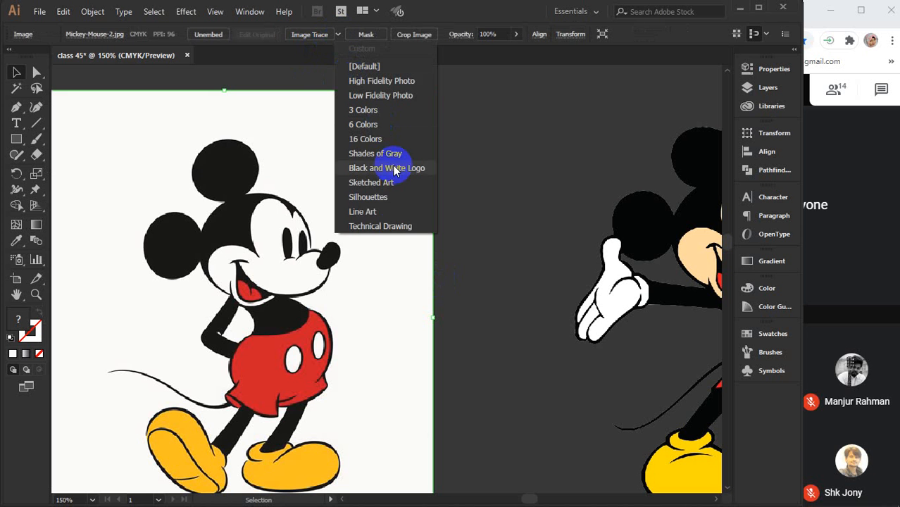
left_click(372, 214)
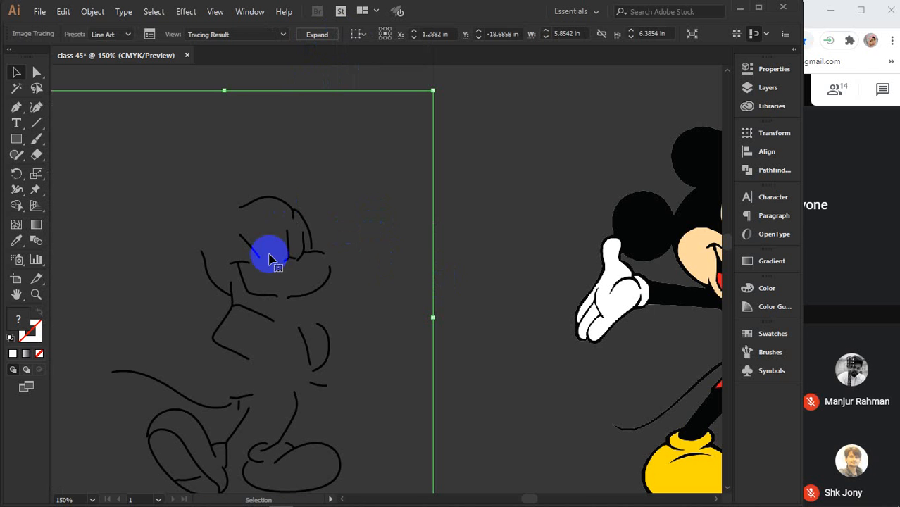
key("ctrl+z")
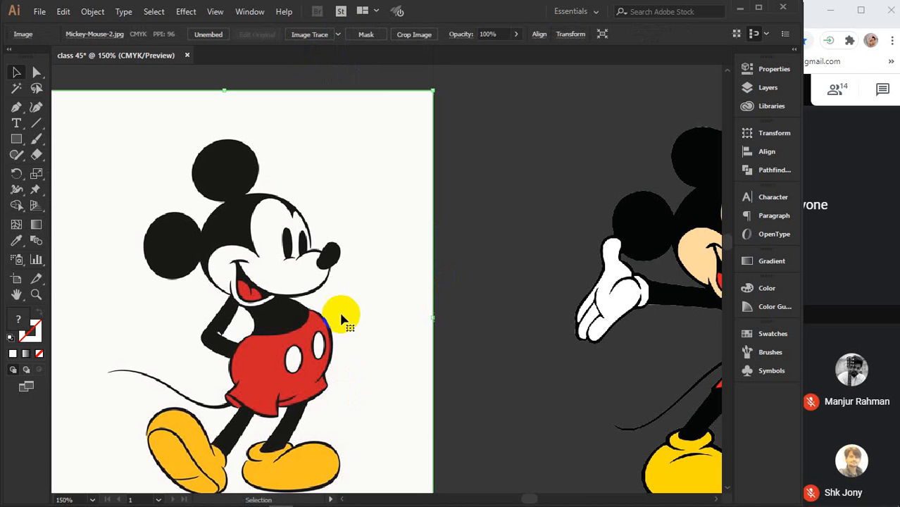
Try tracing the Mickey-Mouse-2 image with the Technical Drawing preset, and undo the trace
left_click(339, 35)
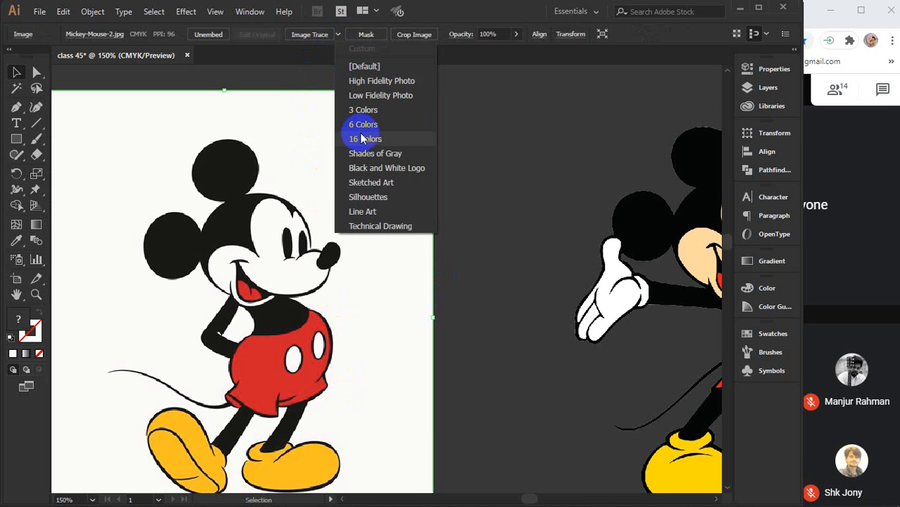
left_click(375, 230)
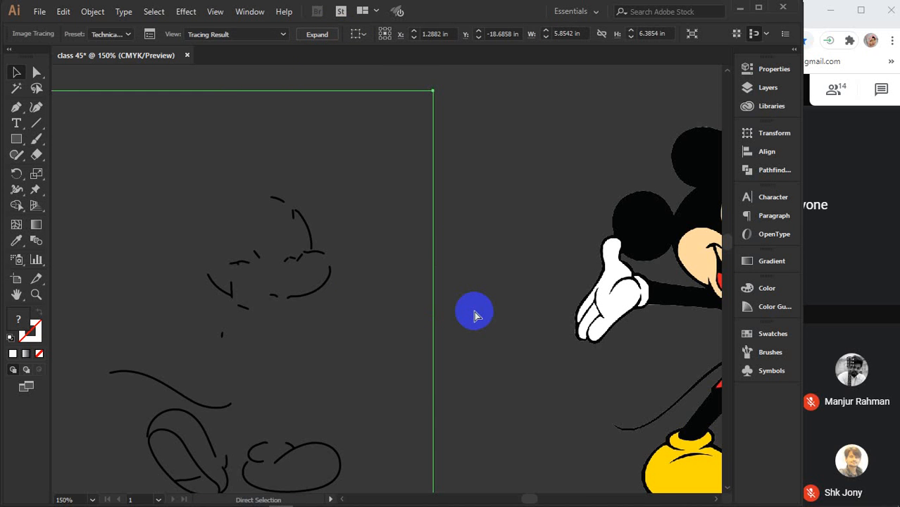
key("ctrl+z")
Trace the Mickey-Mouse-2 image with the Shades of Gray preset and expand the tracing
left_click(339, 35)
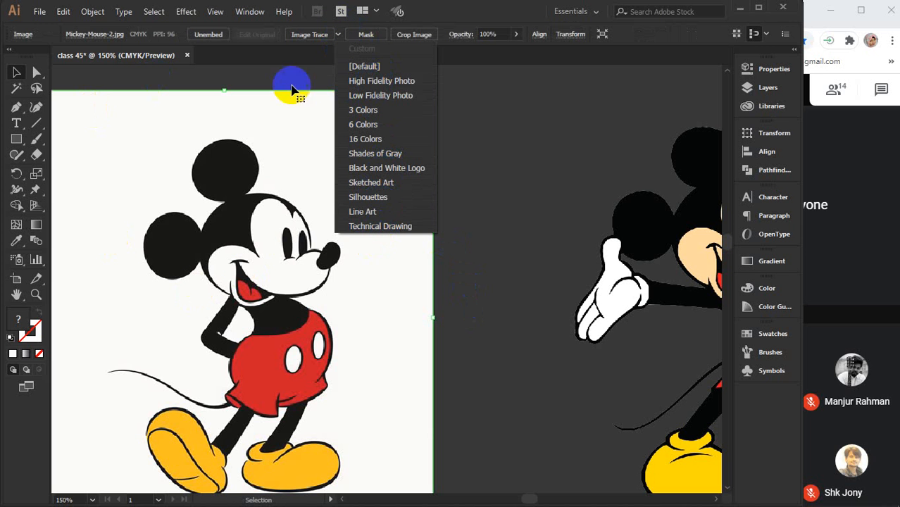
left_click(378, 154)
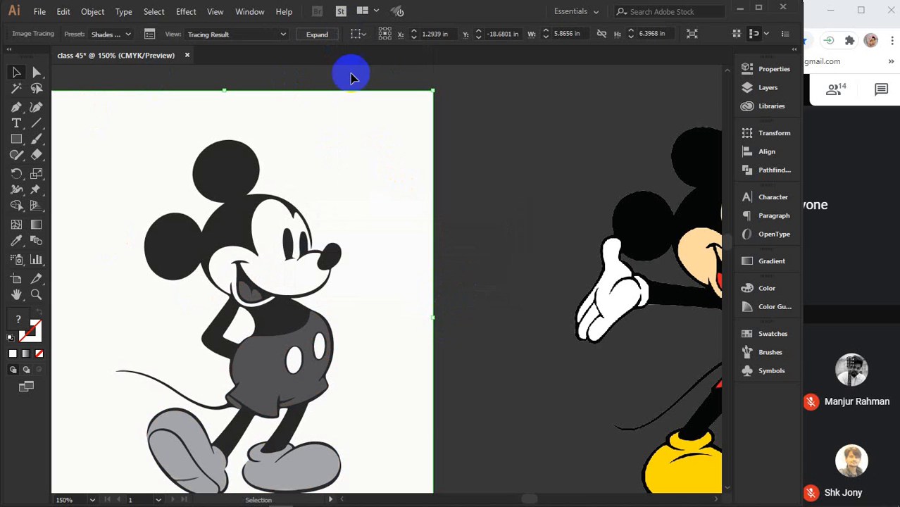
left_click(319, 34)
Ungroup the expanded gray tracing and delete its white background and the white patch between the arm and body
right_click(360, 202)
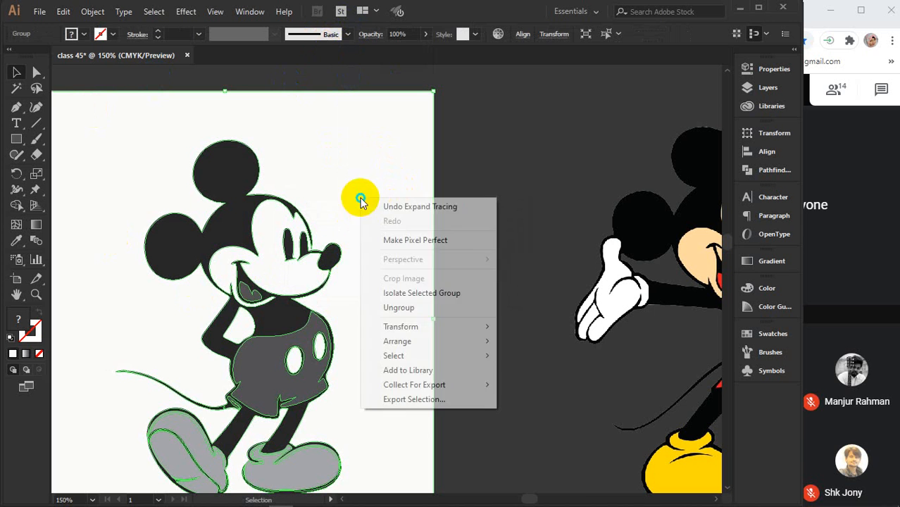
left_click(428, 308)
left_click(509, 177)
left_click(407, 190)
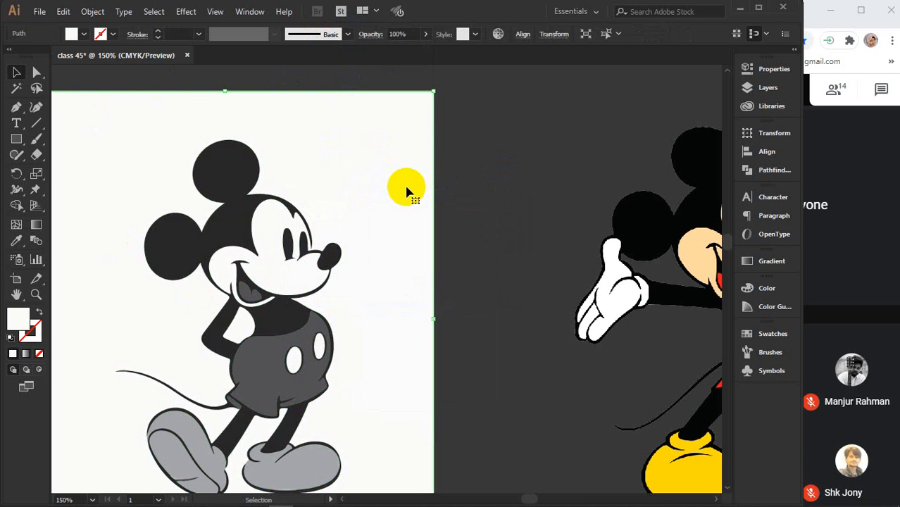
key("Delete")
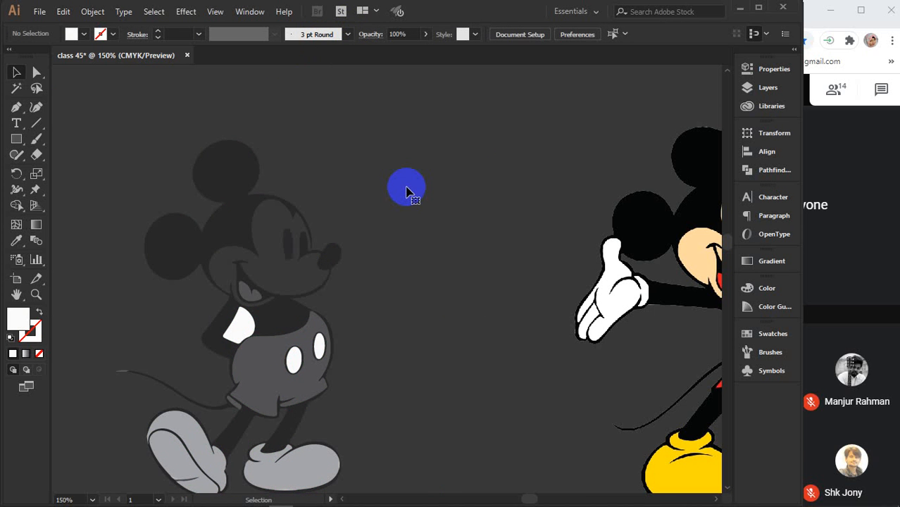
left_click(248, 334)
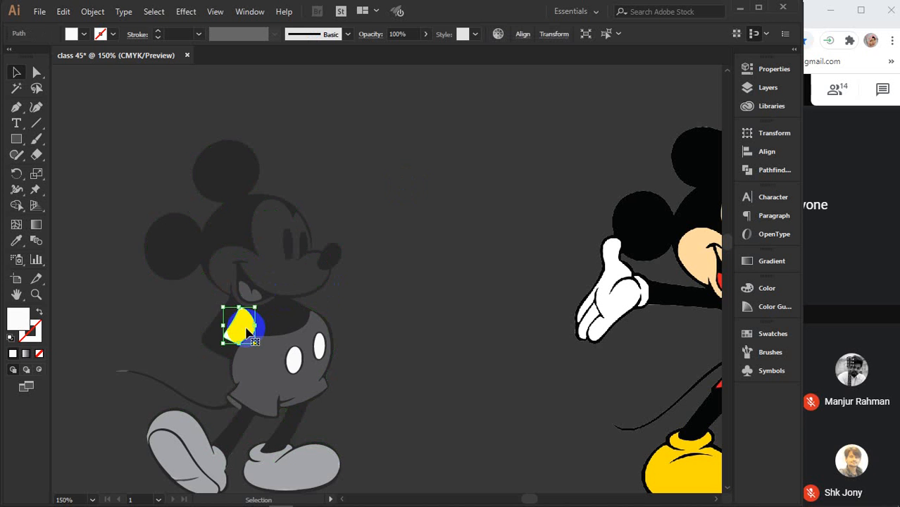
left_click_drag(248, 334, 299, 366)
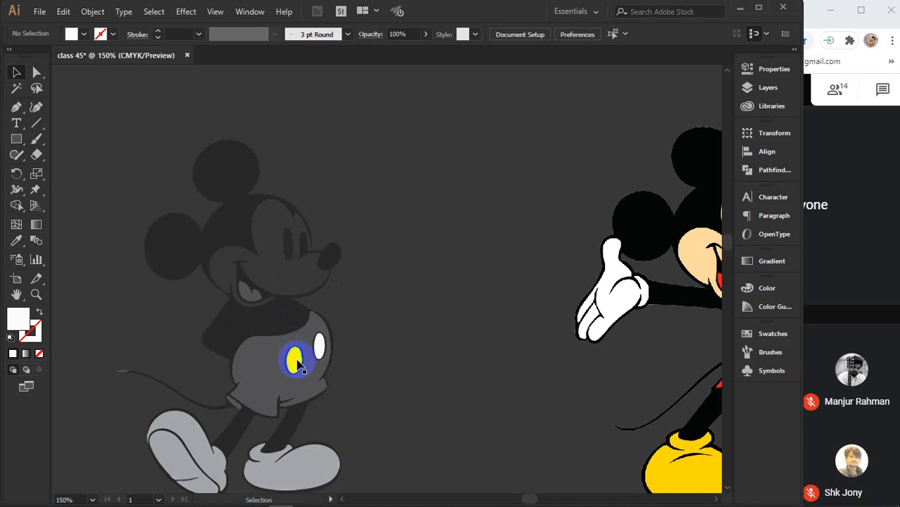
Examine the gray tracing's dark body shape and the vector outlines around the eyes, nose and mouth
scroll(366, 318, "down", 2)
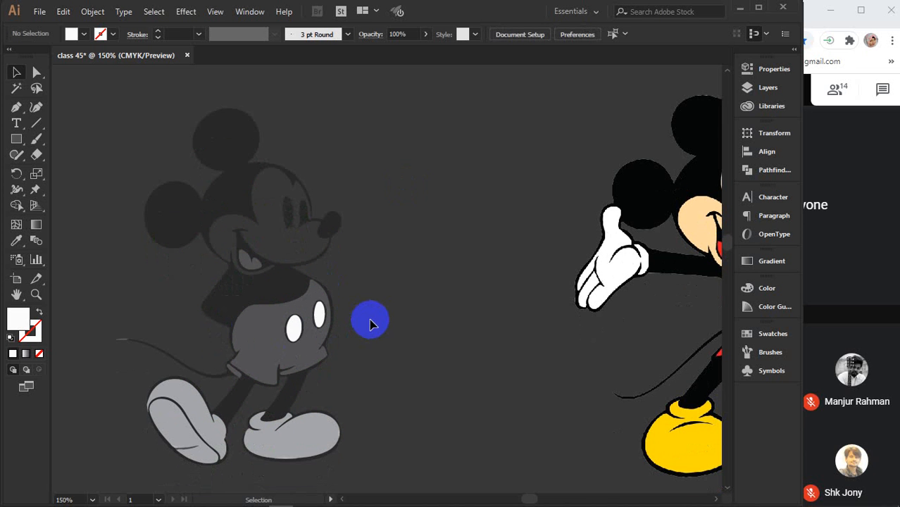
left_click(262, 357)
left_click(242, 288)
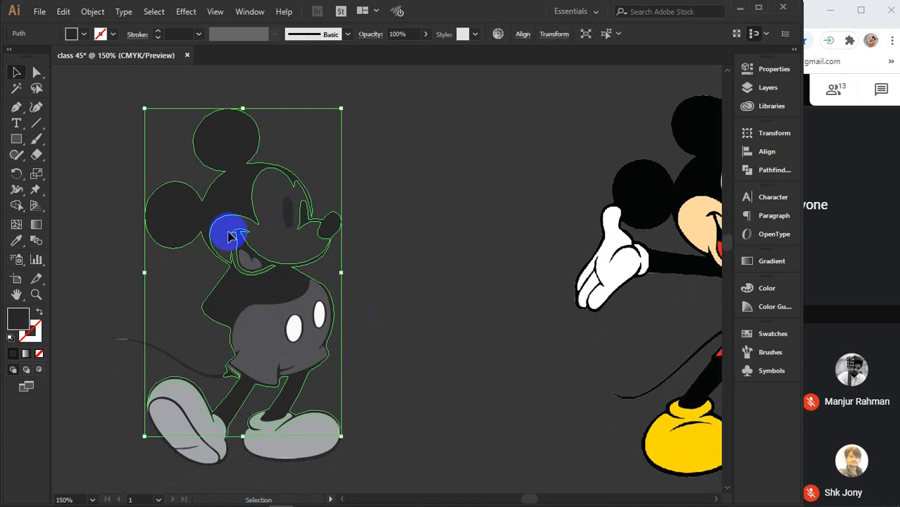
left_click(417, 363)
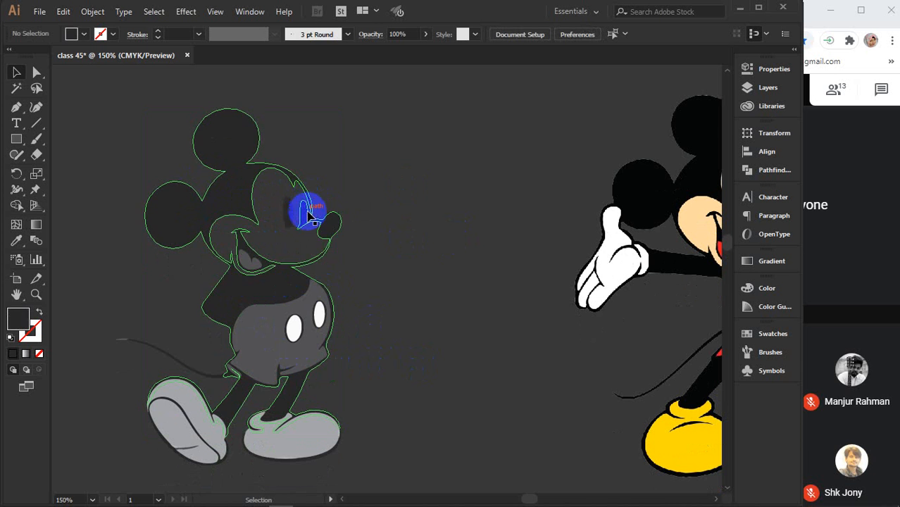
scroll(312, 229, "up", 8)
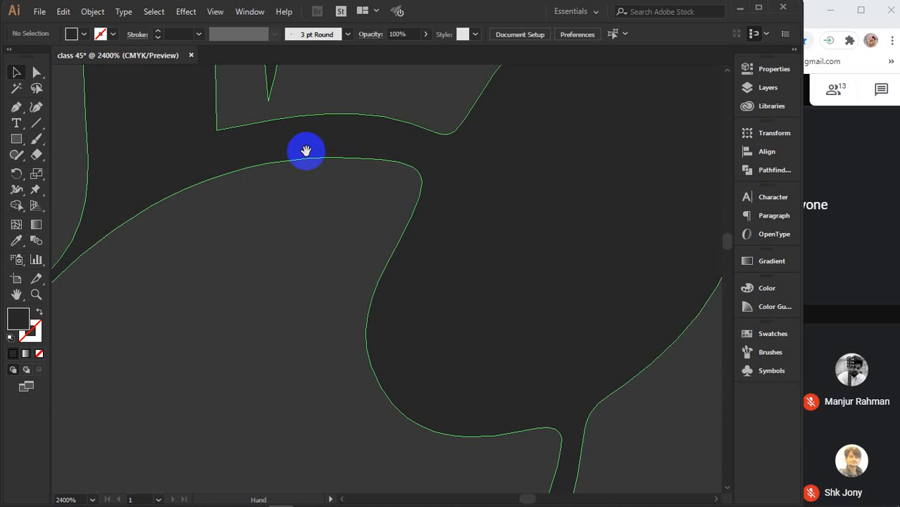
left_click_drag(305, 151, 368, 336)
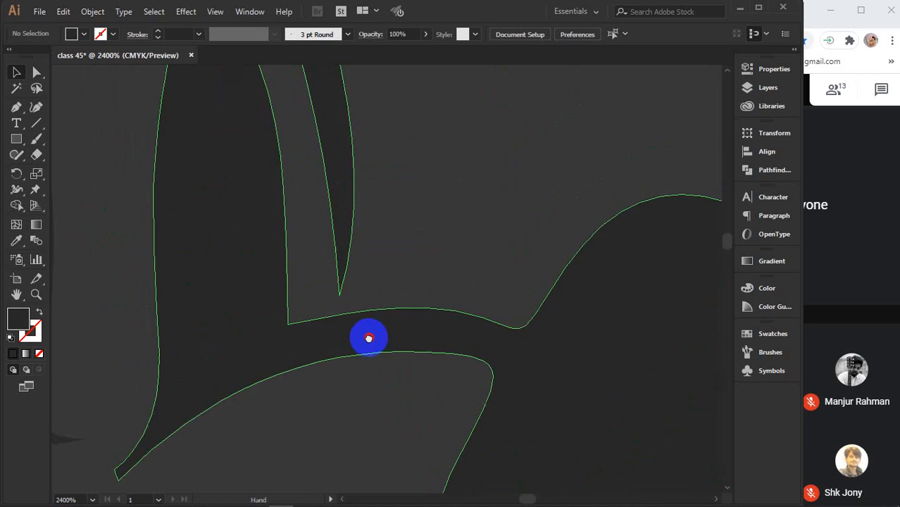
scroll(340, 310, "down", 5)
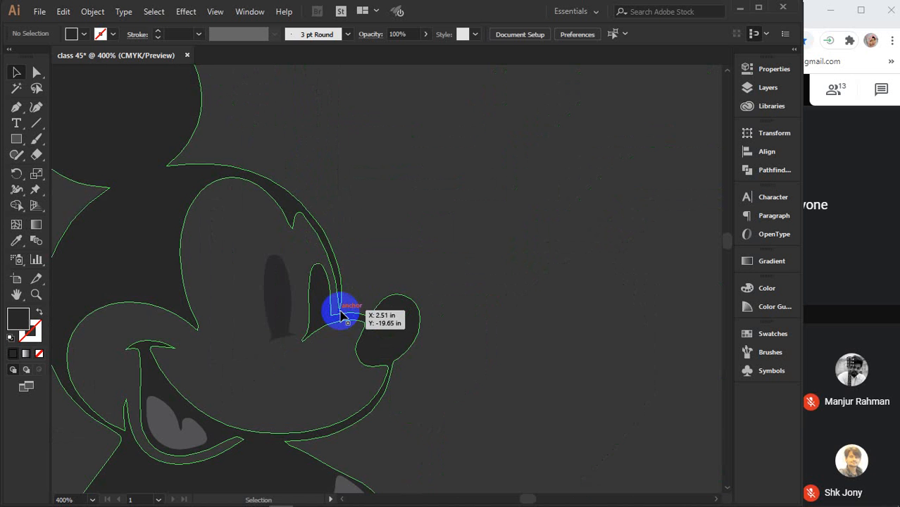
left_click_drag(436, 380, 510, 329)
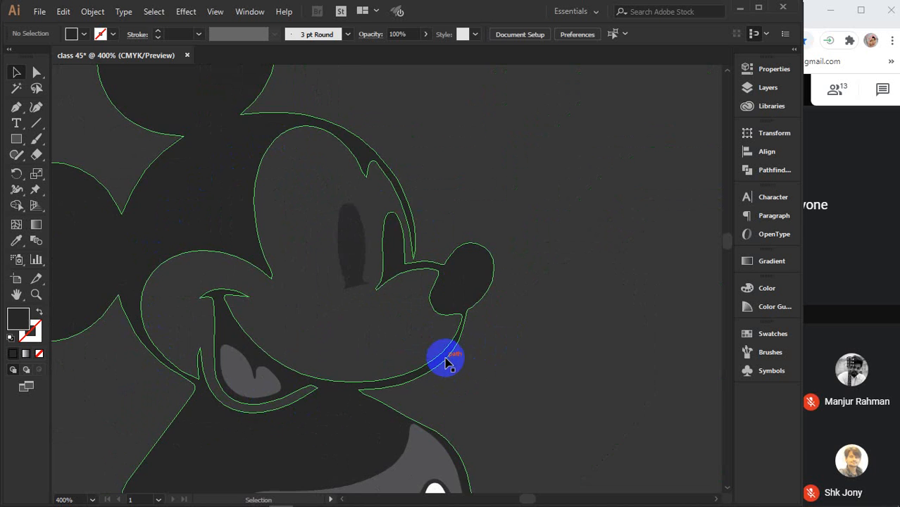
scroll(445, 361, "down", 3)
left_click_drag(494, 404, 424, 317)
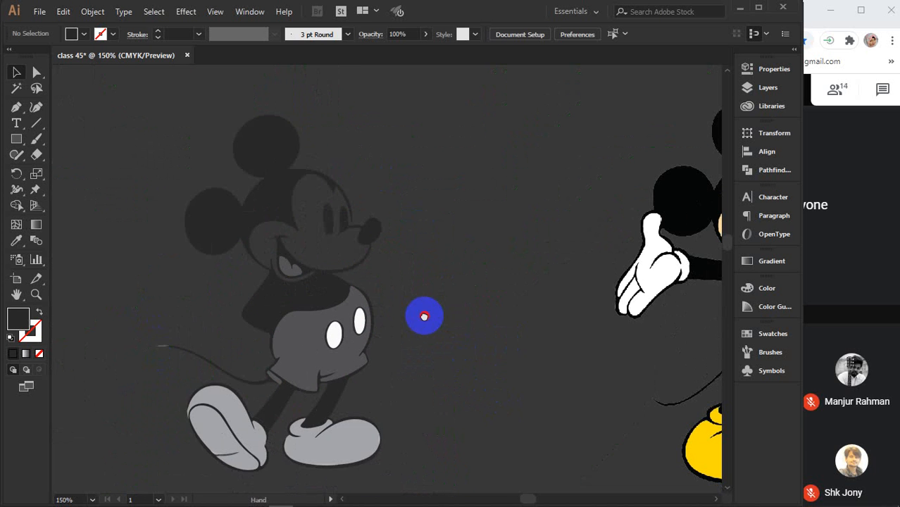
scroll(424, 320, "down", 1)
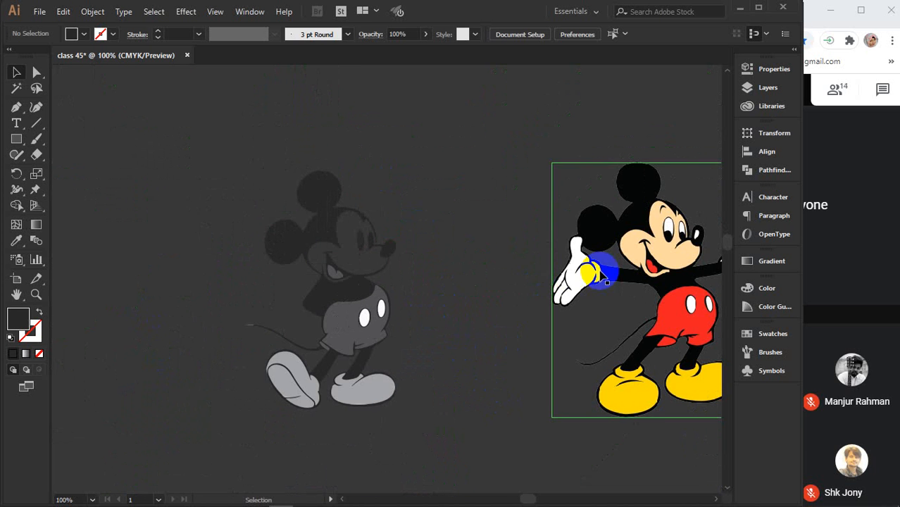
Fill the gray Mickey's main dark body shape with the black sampled from the colored Mickey's ear
left_click(676, 210)
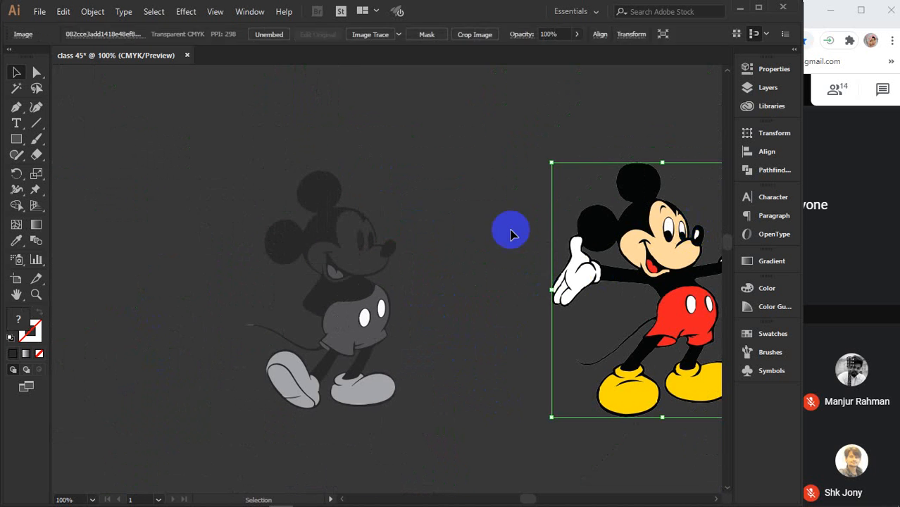
left_click(314, 196)
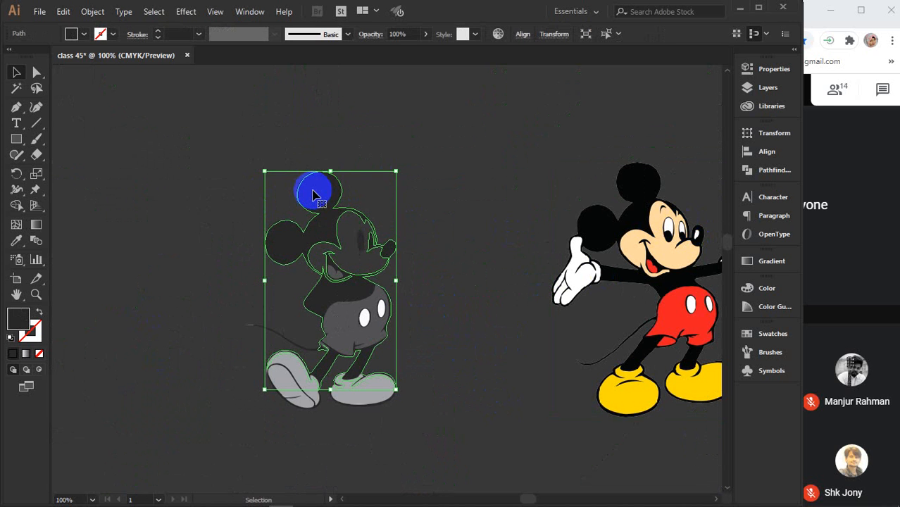
key("i")
left_click(642, 181)
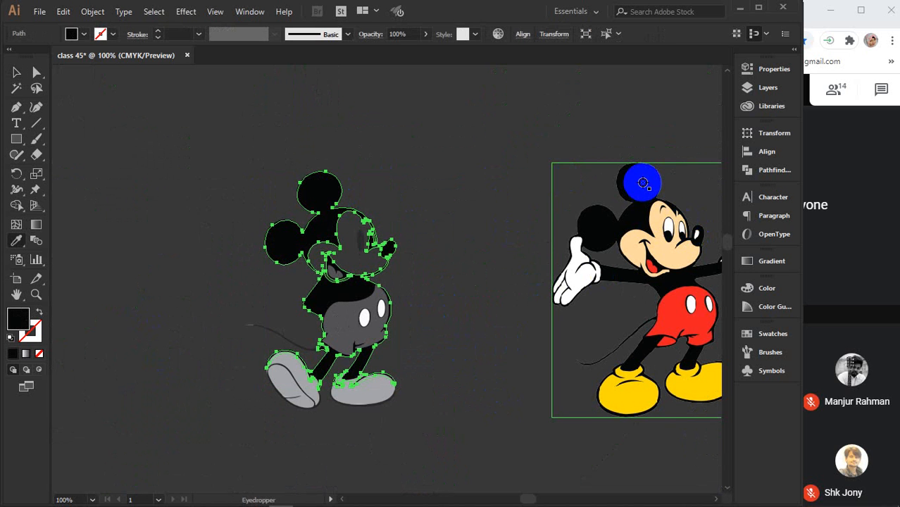
key("v")
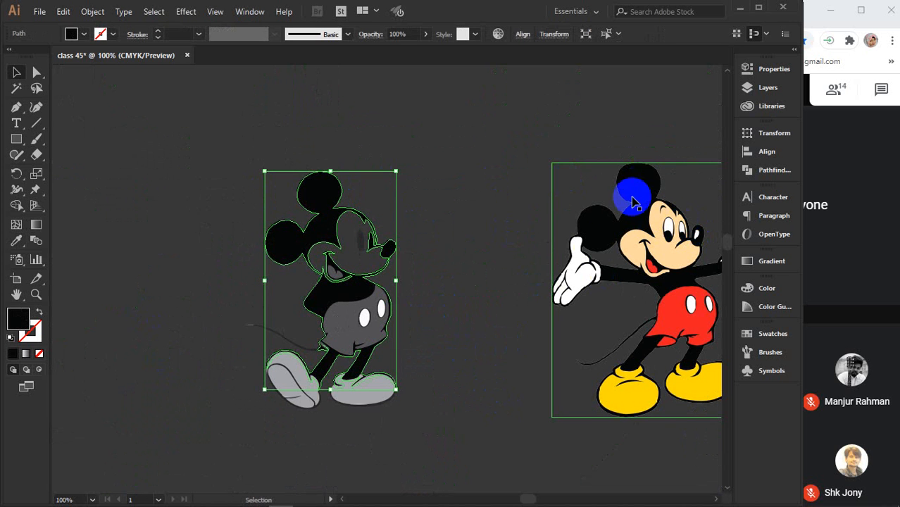
Fill the gray Mickey's separate dark eye shape with the black sampled from the colored Mickey
left_click(363, 246)
key("i")
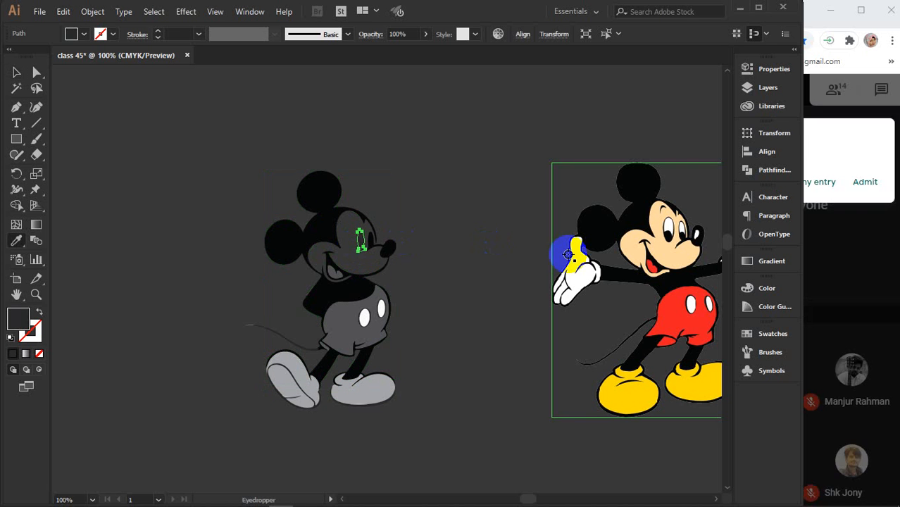
left_click(605, 219)
key("v")
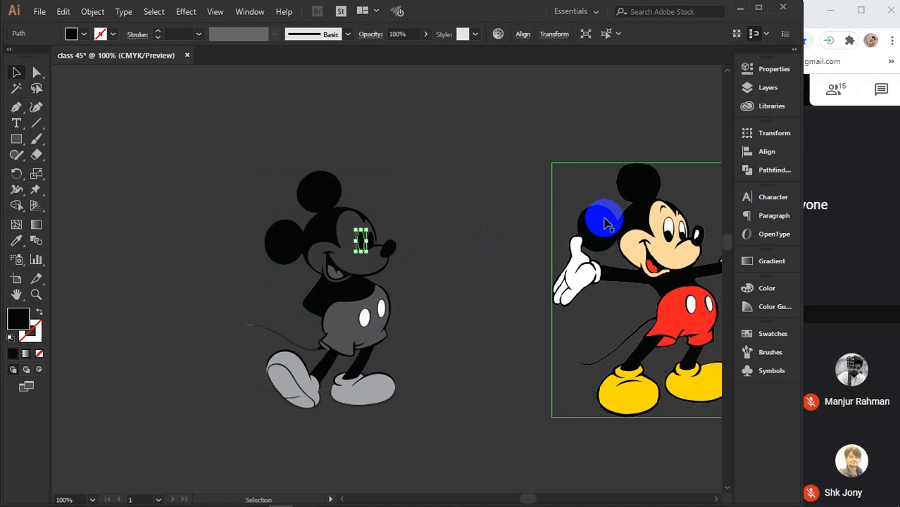
Fill the gray Mickey's tongue with the red sampled from the colored Mickey's shorts
left_click(337, 273)
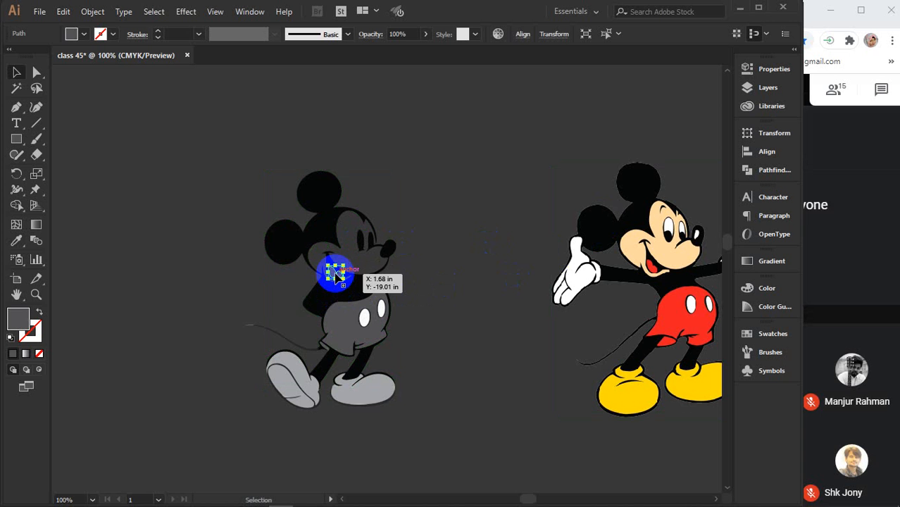
key("i")
left_click(672, 307)
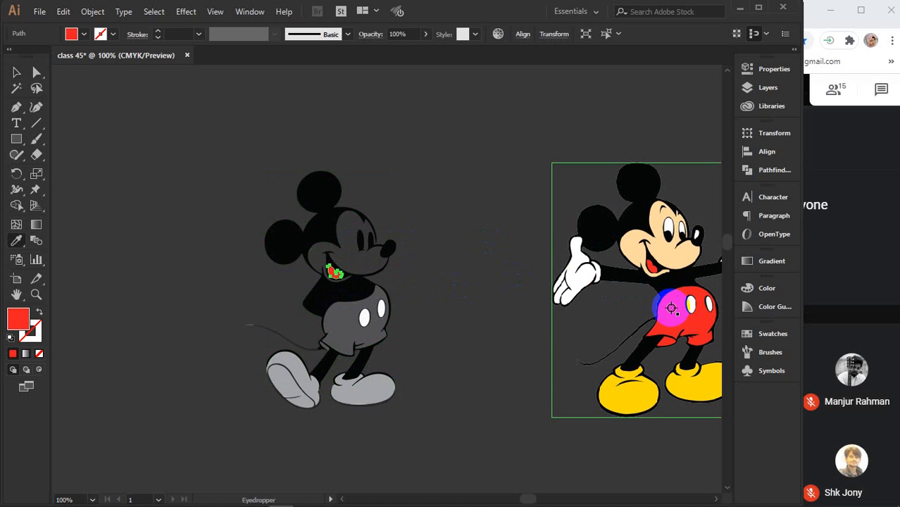
Fill the gray Mickey's shorts with the red sampled from the colored Mickey's shorts
key("v")
left_click(352, 345)
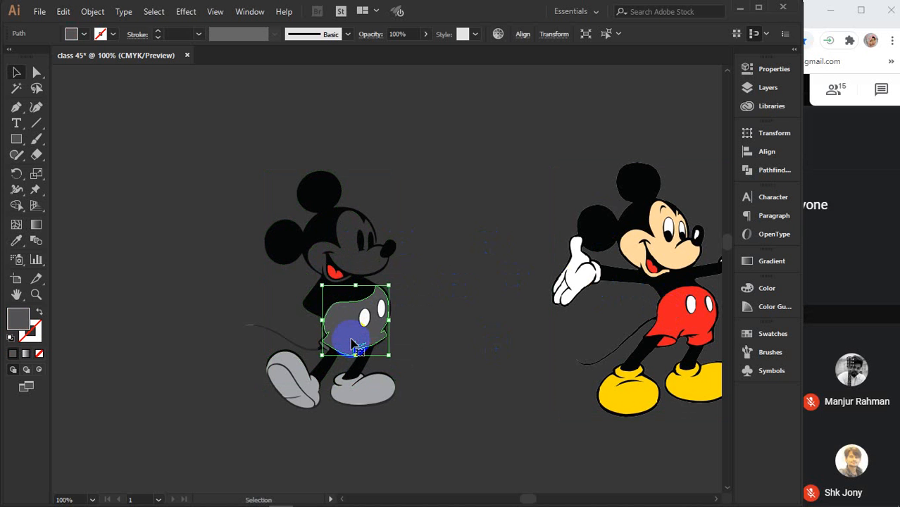
key("i")
left_click(673, 317)
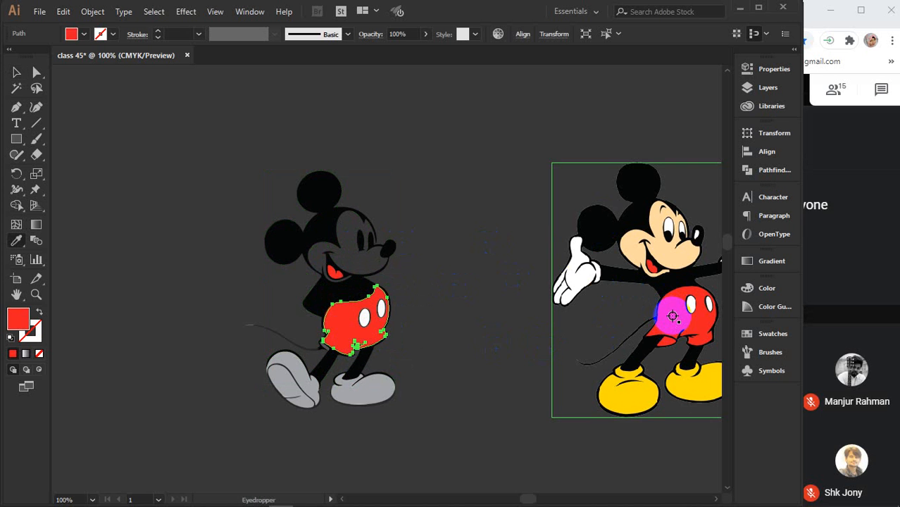
Fill both of the gray Mickey's shoes with the yellow sampled from the colored Mickey's shoe, and deselect them
key("v")
left_click(299, 375)
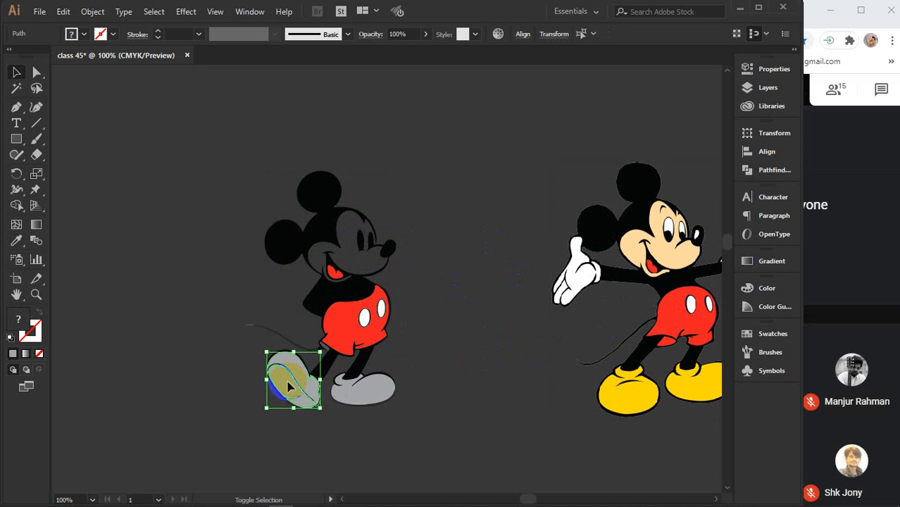
left_click(350, 388, "shift")
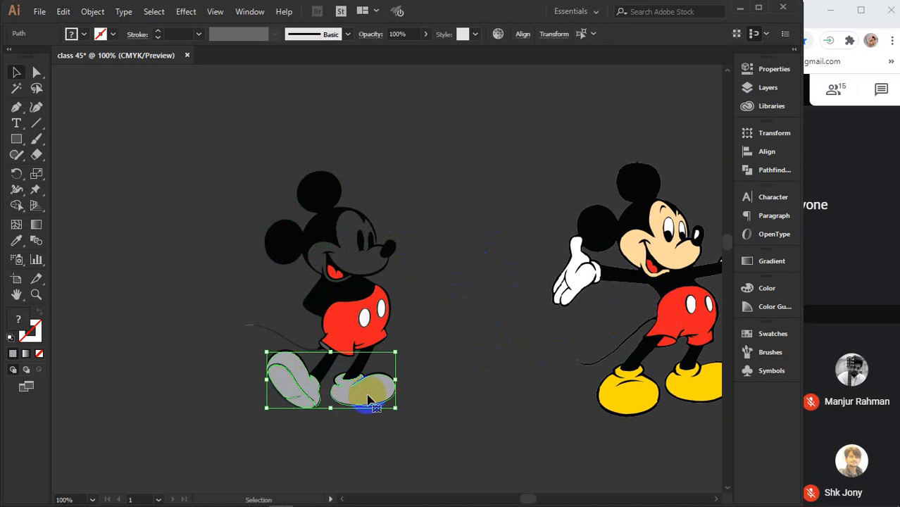
key("i")
left_click(632, 403)
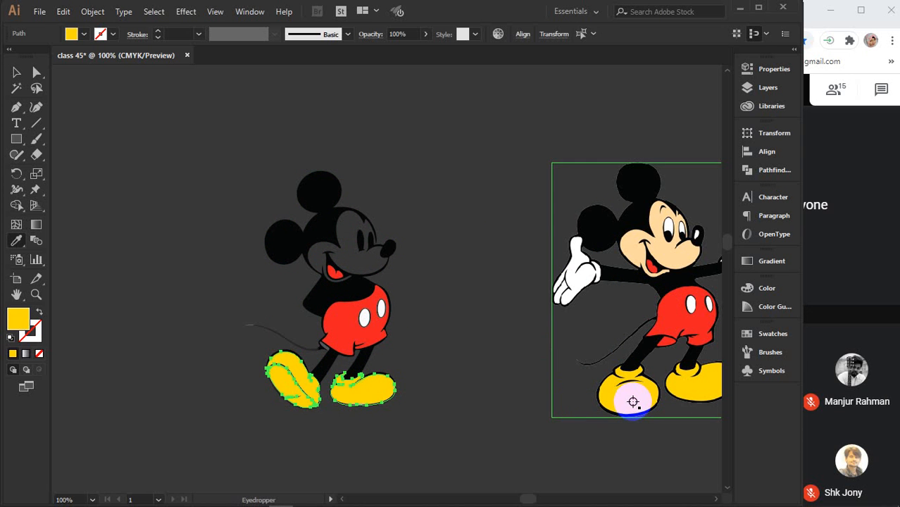
key("v")
left_click(479, 363)
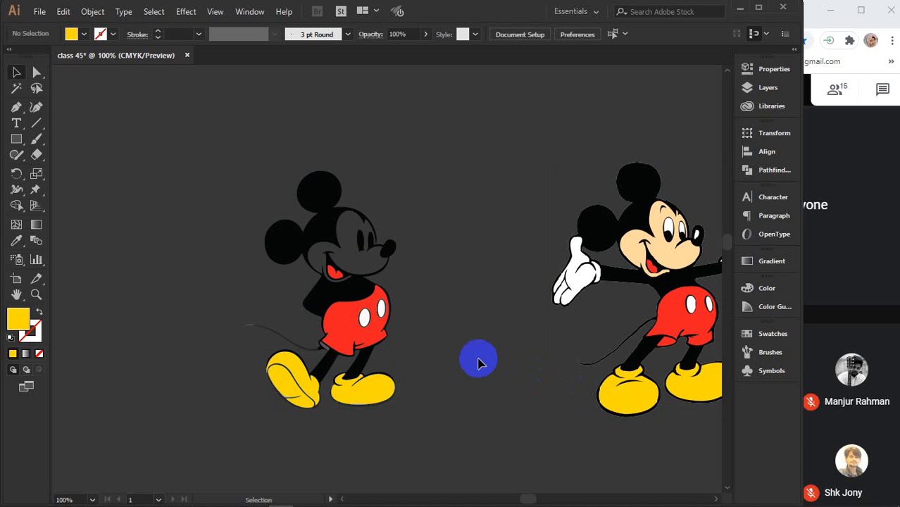
Move the colored Mickey image closer to the recolored Mickey and deselect it
left_click(617, 301)
left_click_drag(645, 279, 513, 288)
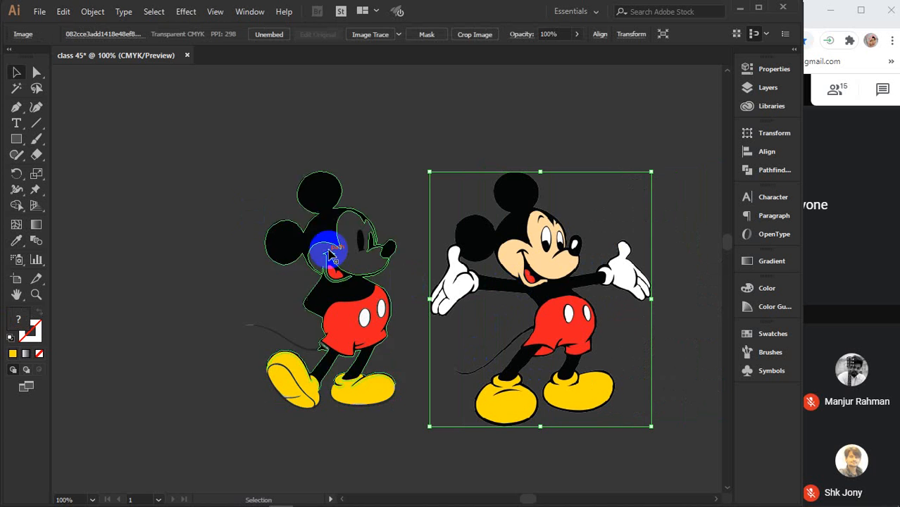
scroll(353, 261, "up", 5)
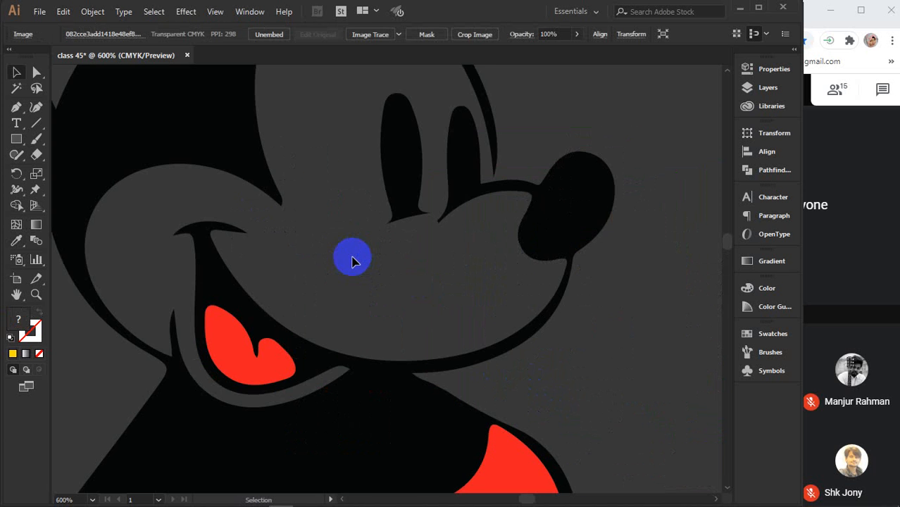
key("space")
left_click_drag(353, 262, 404, 354)
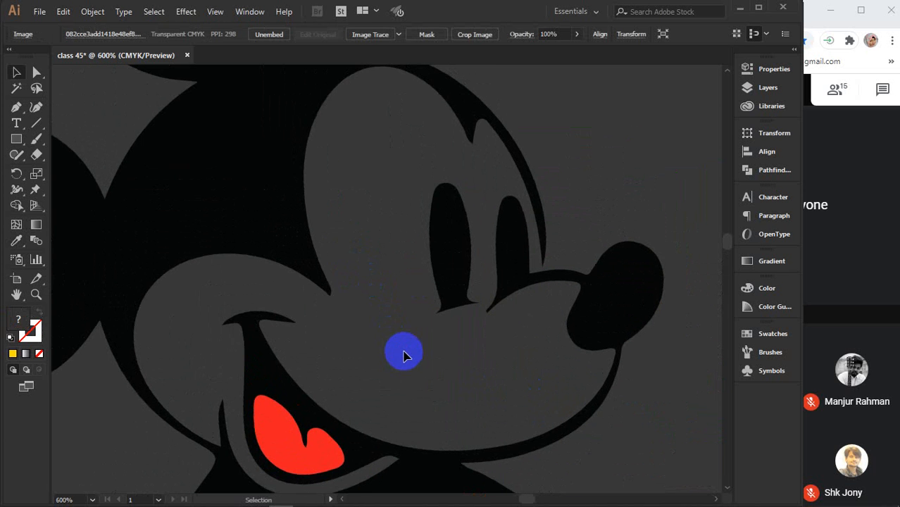
scroll(403, 356, "down", 1)
left_click(105, 135)
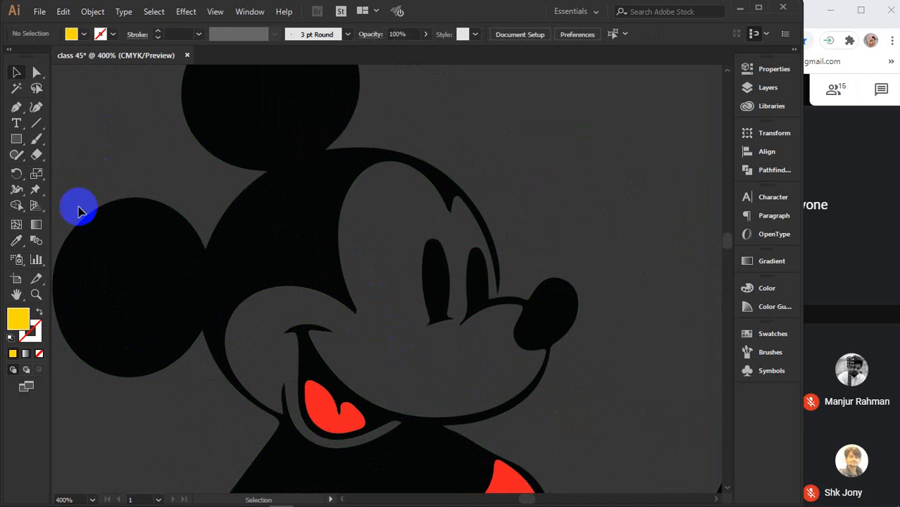
Try to trace the outline of the recolored Mickey's face freehand with the Shaper tool
left_click(16, 155)
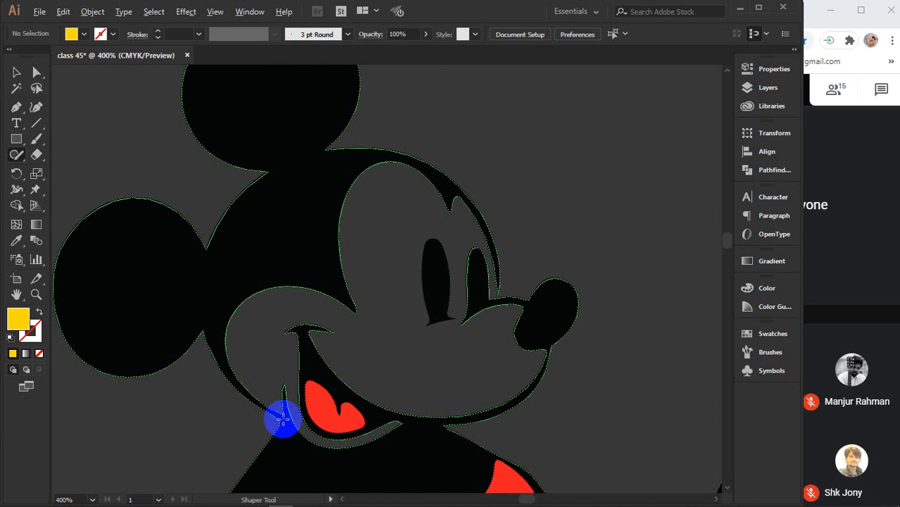
scroll(283, 420, "up", 1)
left_click_drag(335, 381, 297, 416)
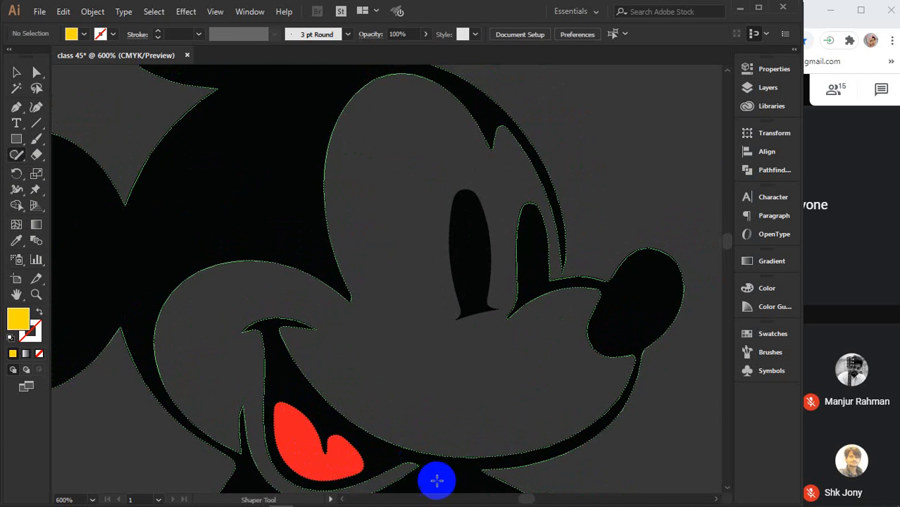
mouse_move(437, 474)
left_mouse_down()
mouse_move(546, 456)
mouse_move(586, 438)
mouse_move(621, 404)
mouse_move(635, 365)
mouse_move(619, 300)
mouse_move(598, 282)
mouse_move(576, 283)
left_mouse_up()
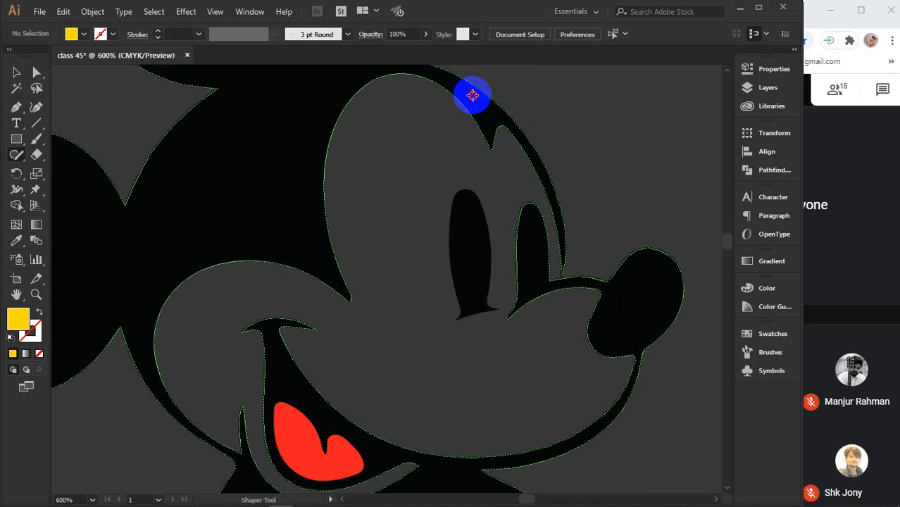
scroll(402, 71, "up", 5)
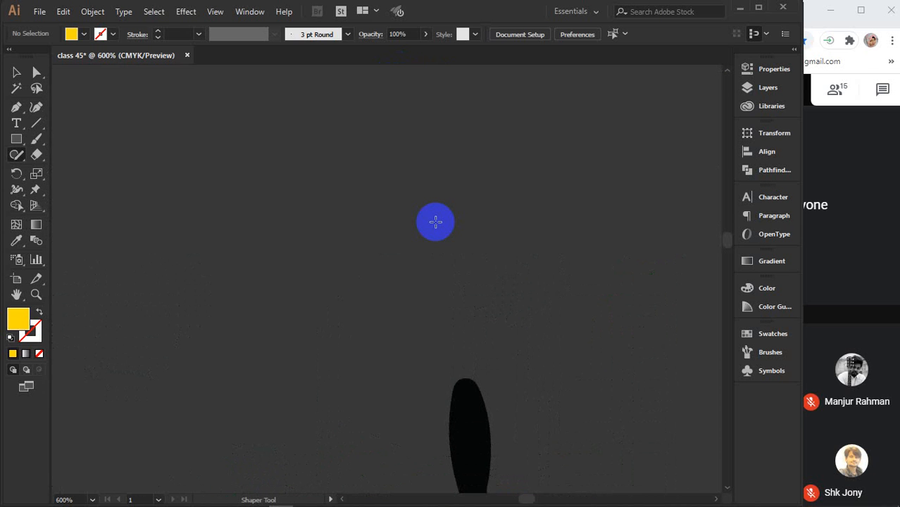
scroll(435, 222, "down", 1)
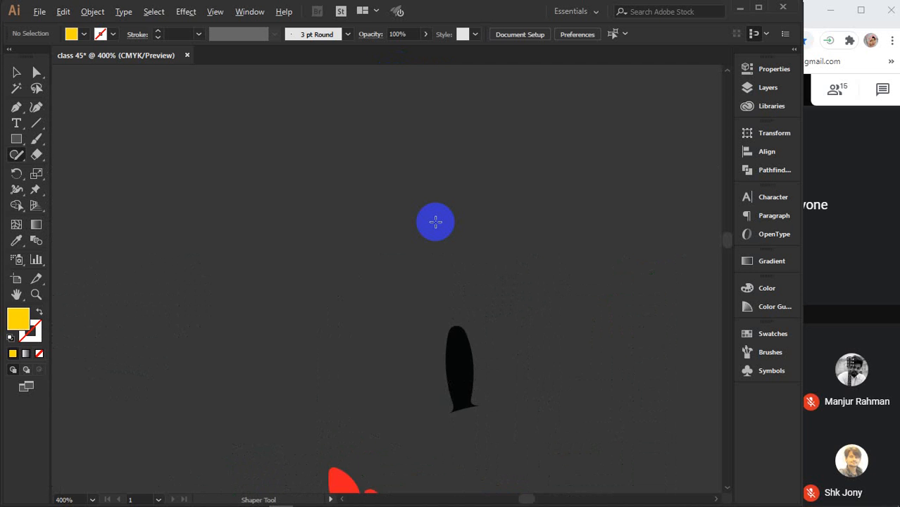
scroll(435, 222, "down", 1)
scroll(435, 222, "down", 1)
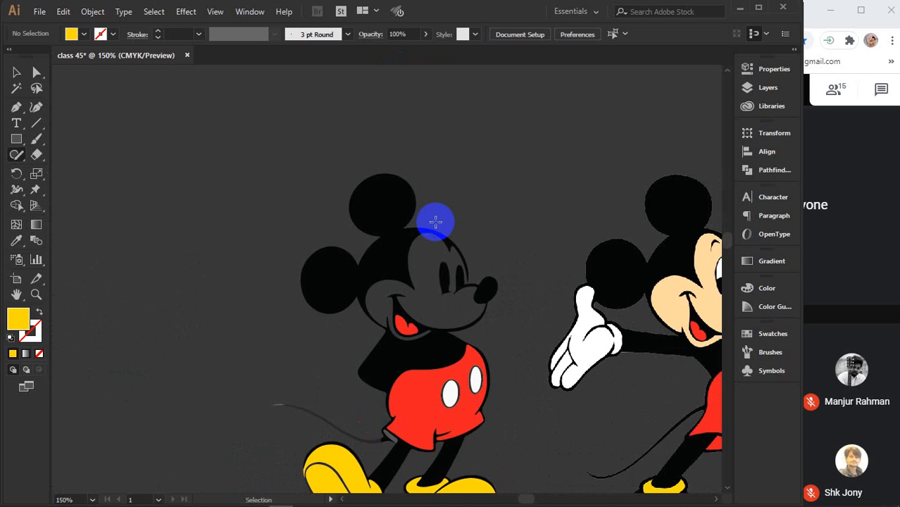
Draw a large circle over the recolored Mickey's face with the Shaper tool, following the cheeks, chin and forehead
scroll(446, 318, "up", 2)
scroll(445, 319, "up", 1)
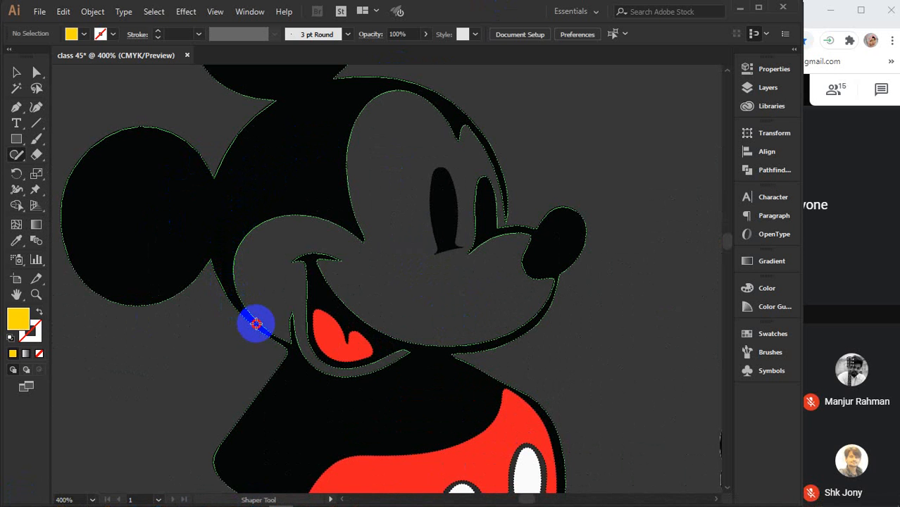
mouse_move(256, 324)
left_mouse_down()
mouse_move(320, 383)
mouse_move(377, 392)
mouse_move(449, 352)
mouse_move(508, 340)
left_mouse_up()
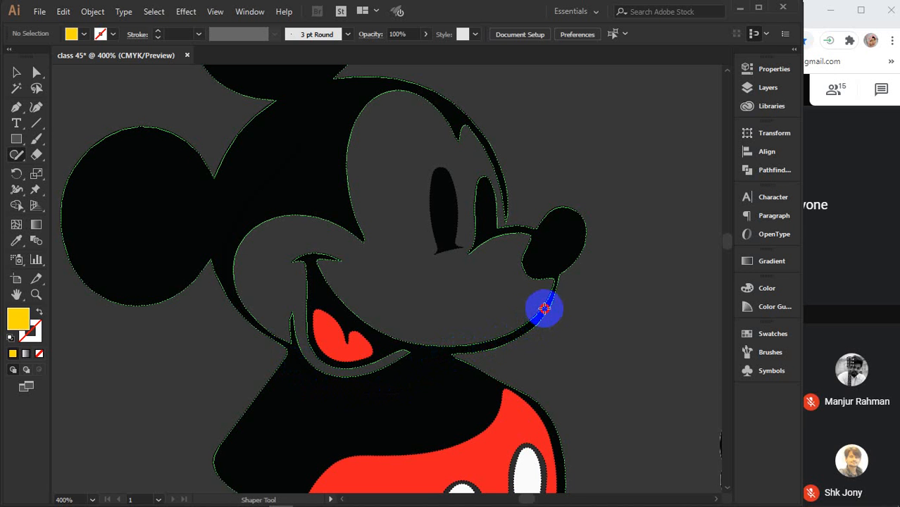
mouse_move(550, 302)
left_mouse_down()
mouse_move(556, 247)
mouse_move(510, 228)
mouse_move(482, 136)
mouse_move(451, 111)
mouse_move(396, 85)
mouse_move(351, 89)
mouse_move(311, 113)
mouse_move(295, 154)
left_mouse_up()
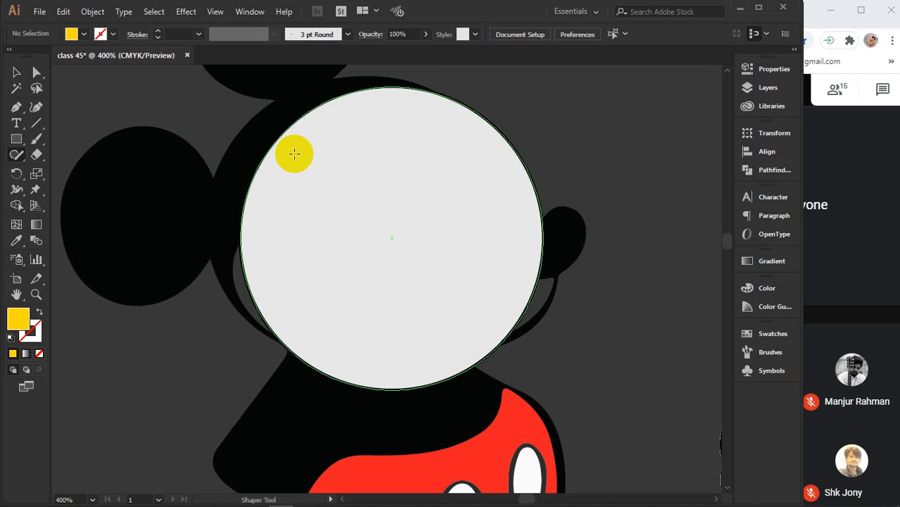
Send the face circle to the back, behind the black head artwork
left_click(87, 167)
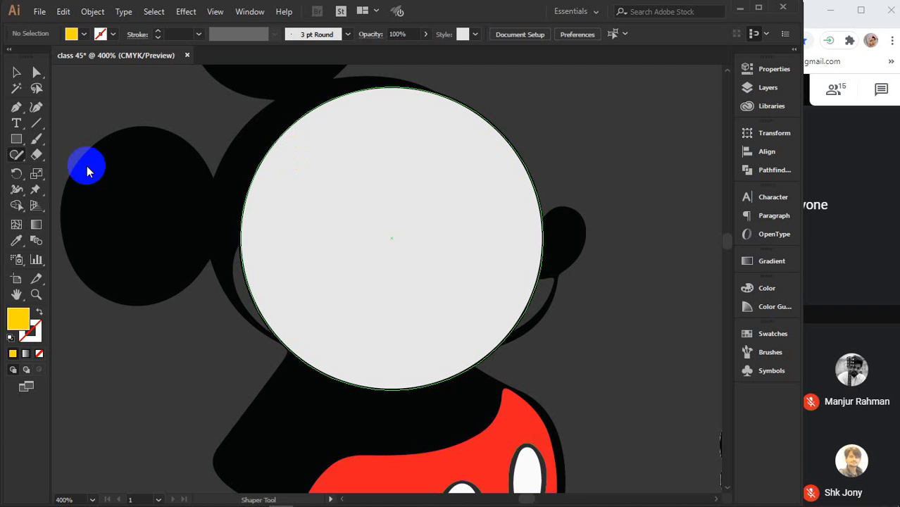
mouse_move(16, 154)
left_mouse_down()
mouse_move(50, 168)
mouse_move(53, 185)
mouse_move(156, 235)
left_mouse_up()
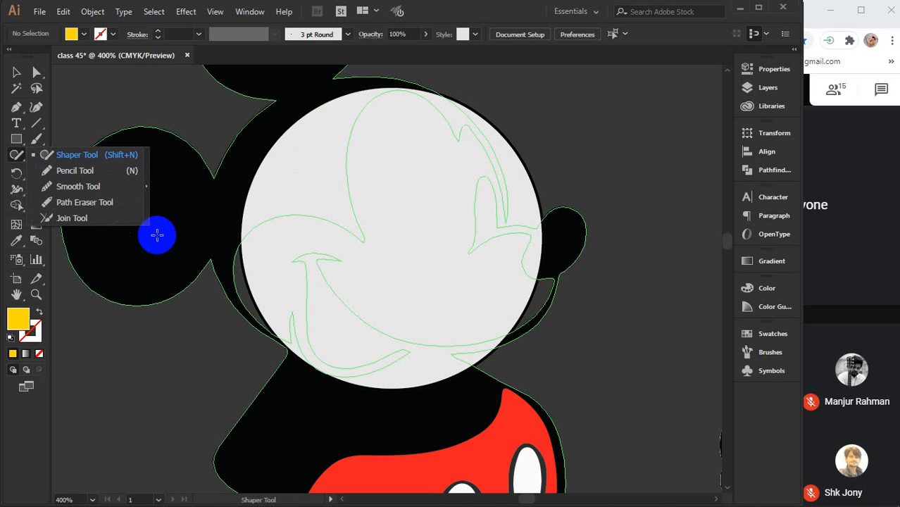
left_click(16, 73)
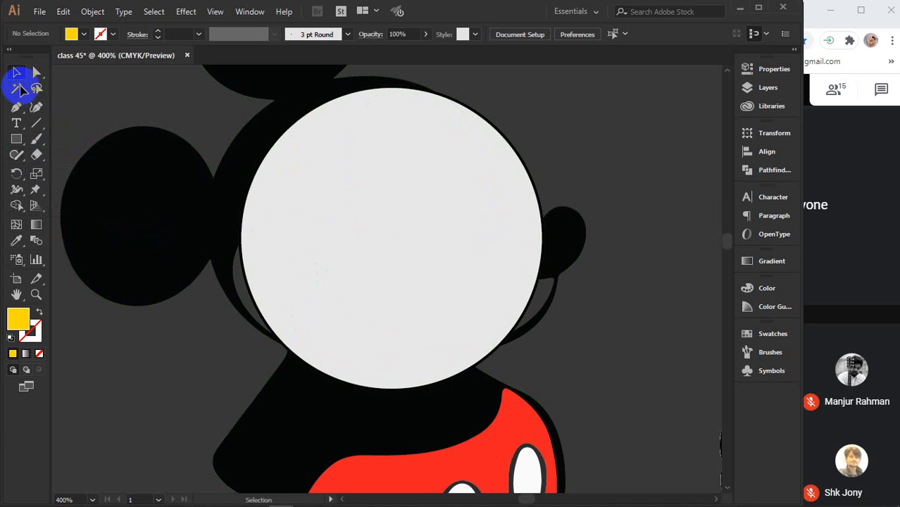
right_click(353, 224)
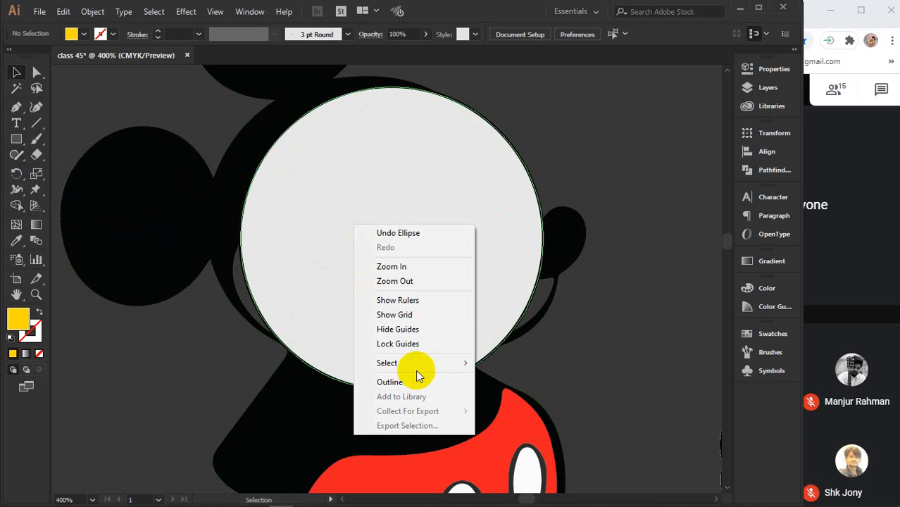
left_click(615, 125)
left_click(392, 135)
right_click(393, 136)
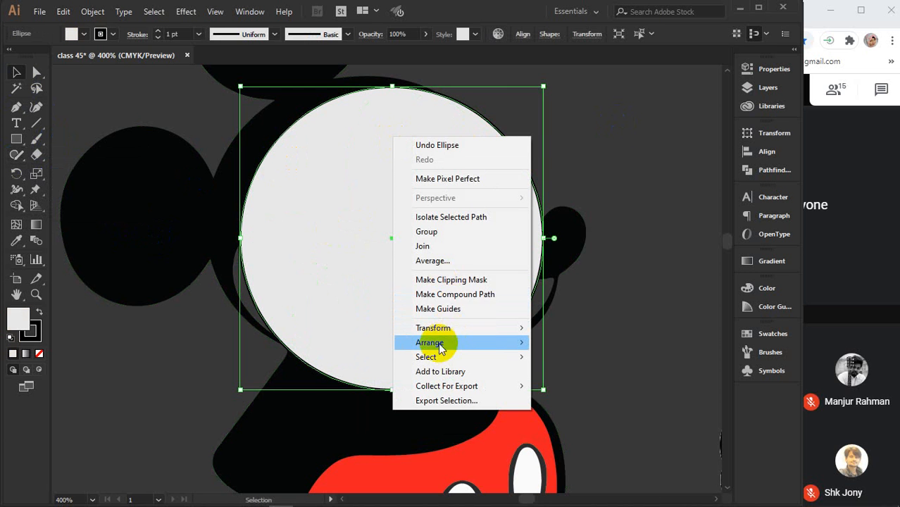
mouse_move(438, 342)
left_click(582, 390)
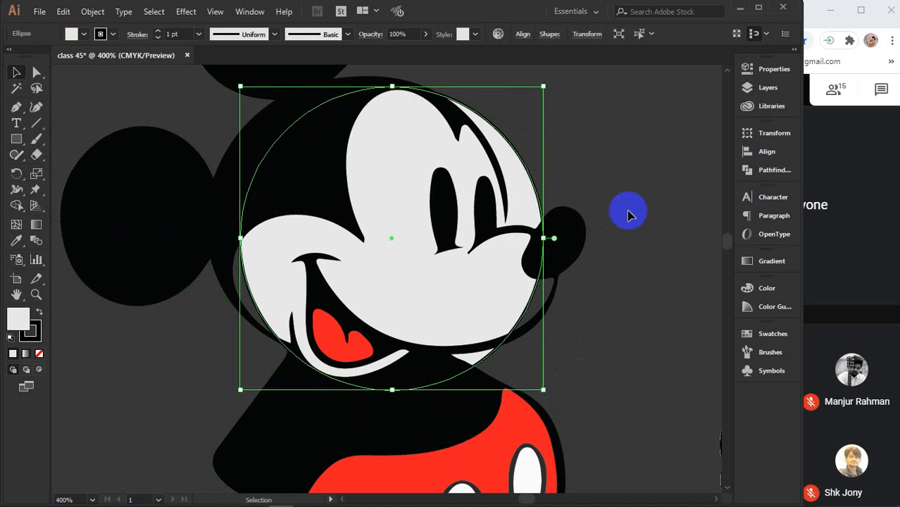
Reshape the face circle with the Curvature tool, moving its front anchor under the nose and pulling a new forehead-side anchor in to the nose bridge
left_click(659, 188)
left_click(522, 176)
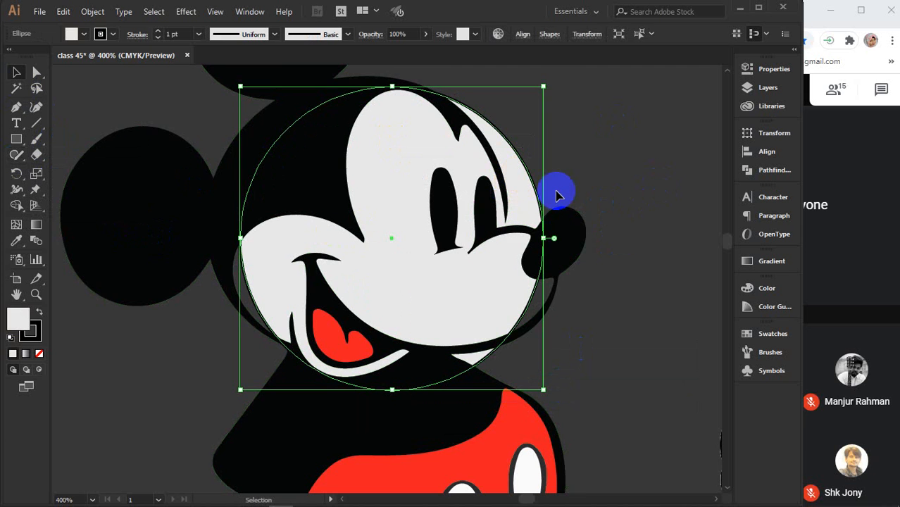
left_click(36, 107)
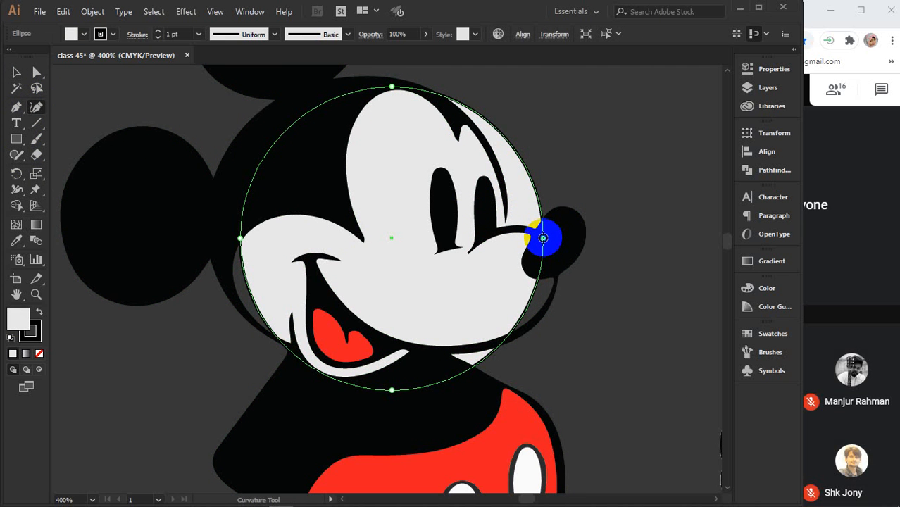
left_click_drag(543, 238, 556, 280)
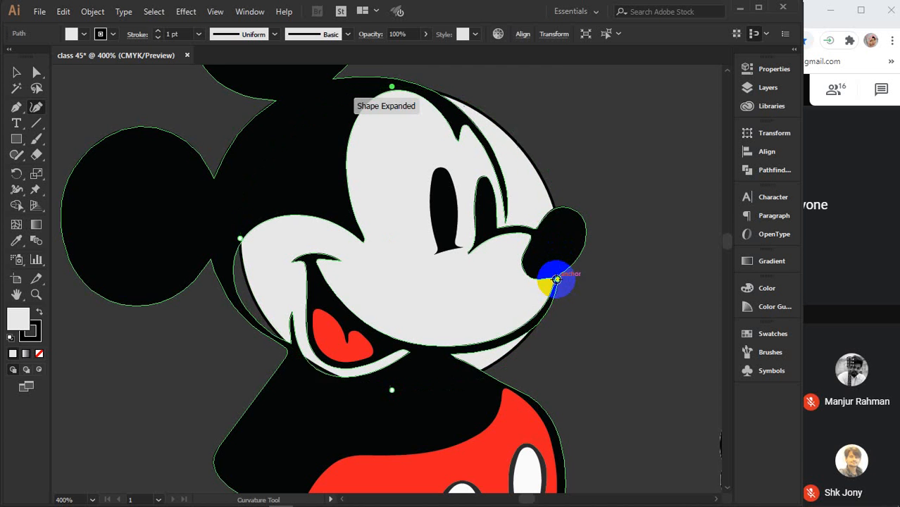
left_click(535, 168)
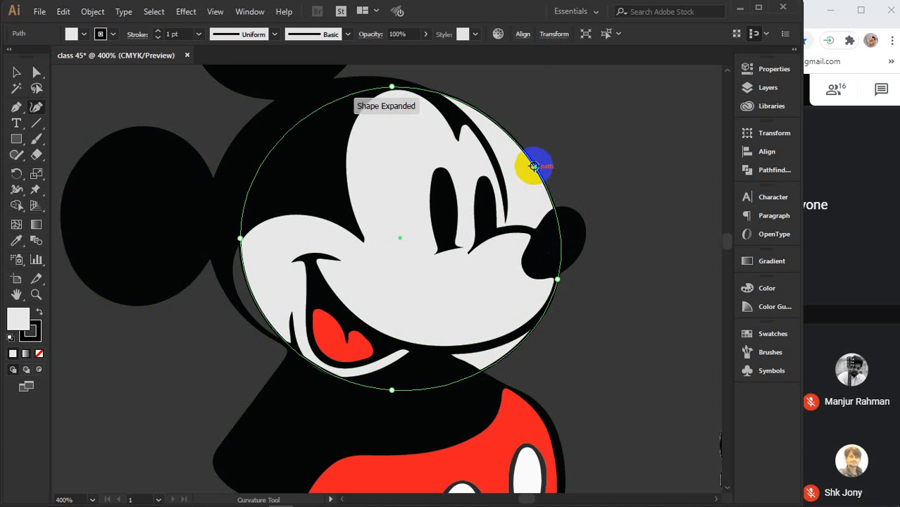
left_click_drag(534, 166, 536, 238)
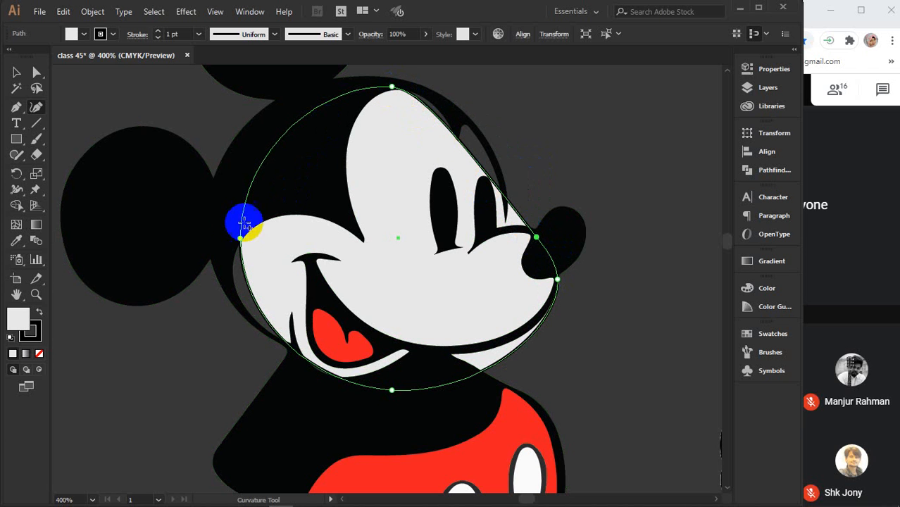
Move the face shape's rear anchor out to the head's edge beside the ear, and add an anchor where the cheek meets the neck
left_click_drag(240, 239, 222, 246)
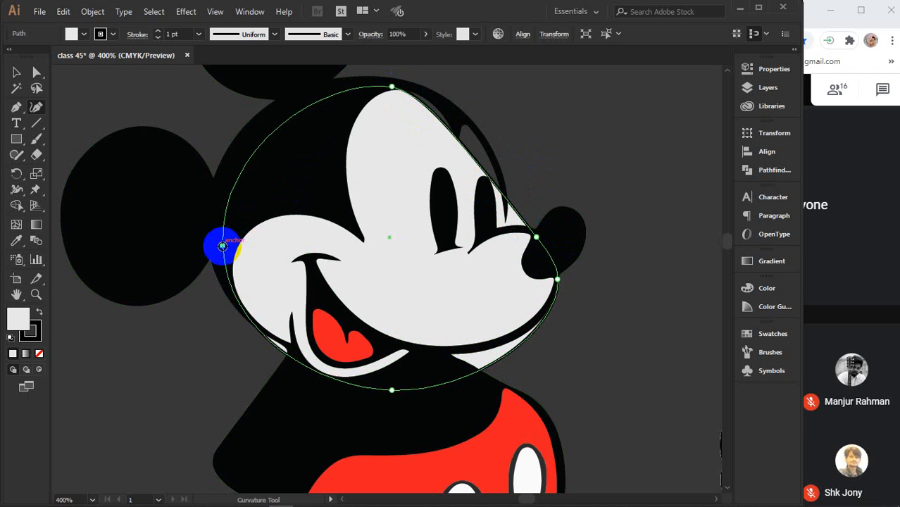
left_click(294, 355)
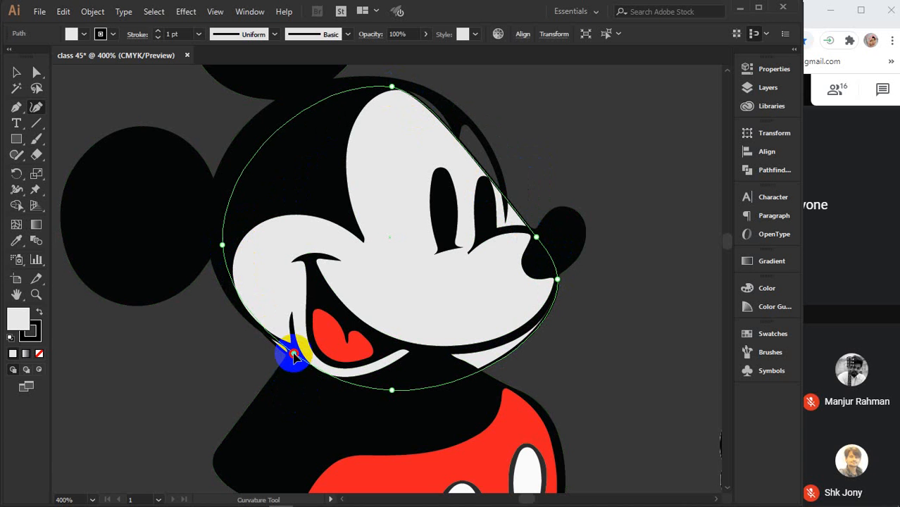
left_click_drag(293, 354, 294, 350)
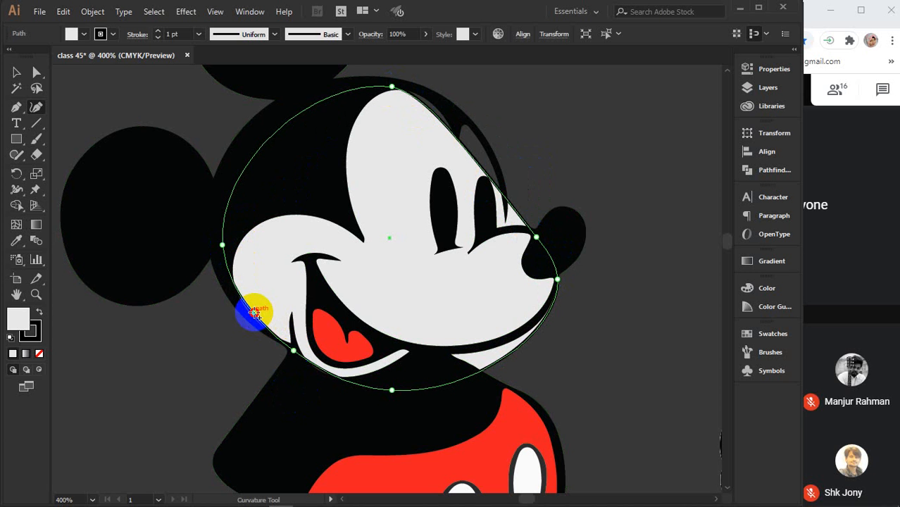
Adjust the face shape along the lower cheek, moving the neck-corner anchor and pulling new anchors onto the cheek outline and below the smile
left_click_drag(255, 312, 248, 315)
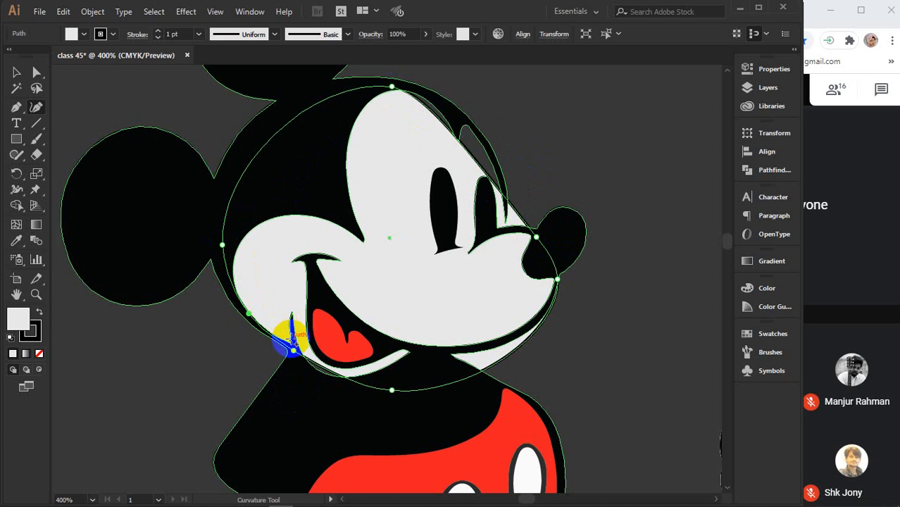
left_click_drag(294, 351, 291, 343)
left_click_drag(248, 314, 248, 313)
left_click_drag(324, 361, 314, 383)
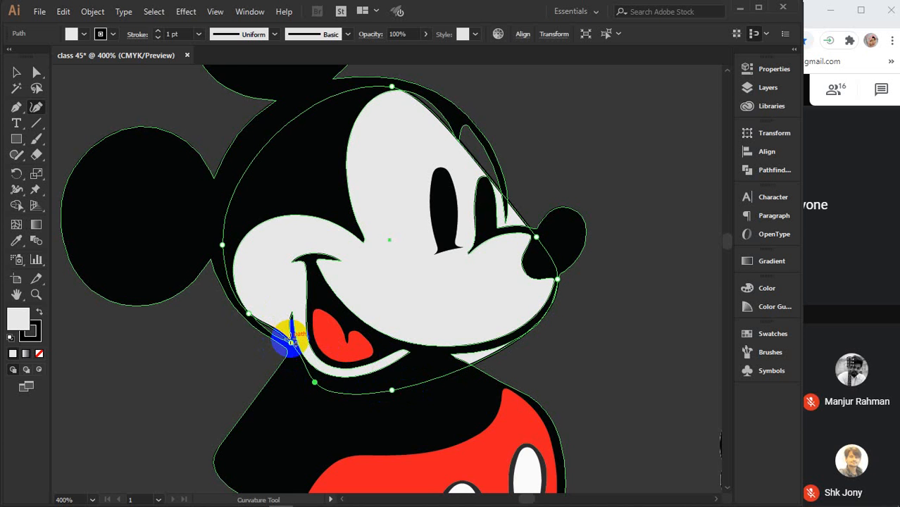
Refine the face shape where the cheek meets the neck, lowering the corner anchor and adding one on the black outline between cheek and neck
scroll(291, 341, "up", 3)
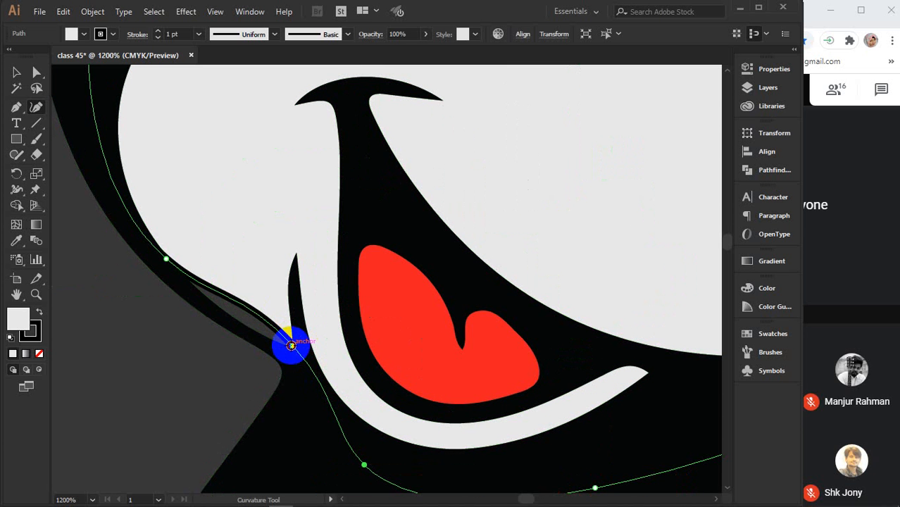
left_click_drag(291, 345, 295, 364)
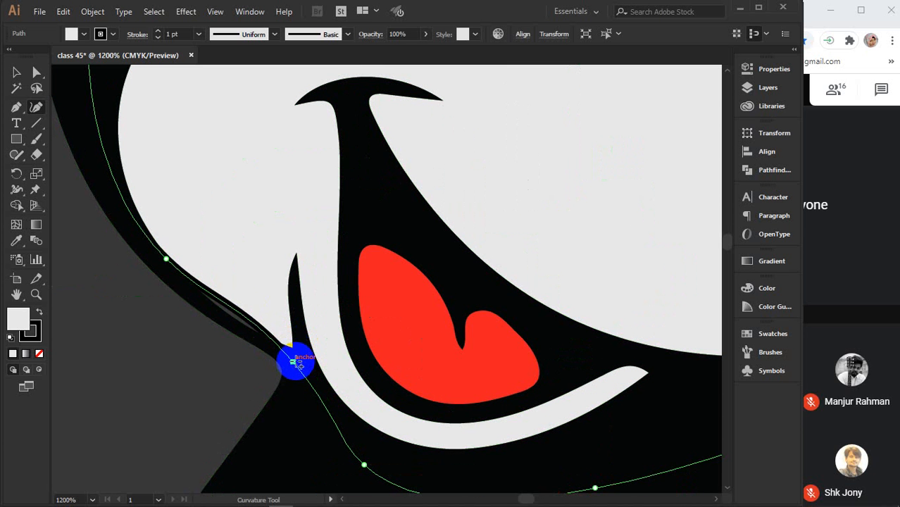
left_click(240, 320)
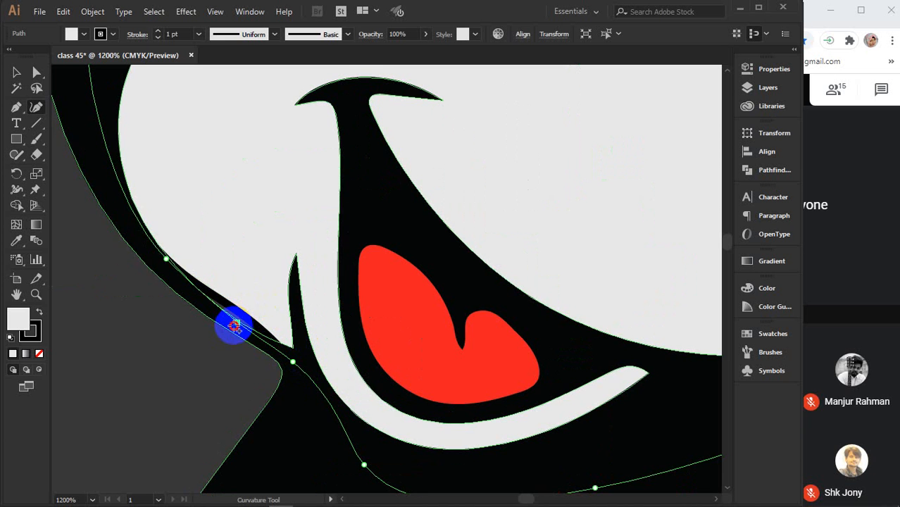
left_click_drag(235, 325, 231, 322)
left_click(165, 258)
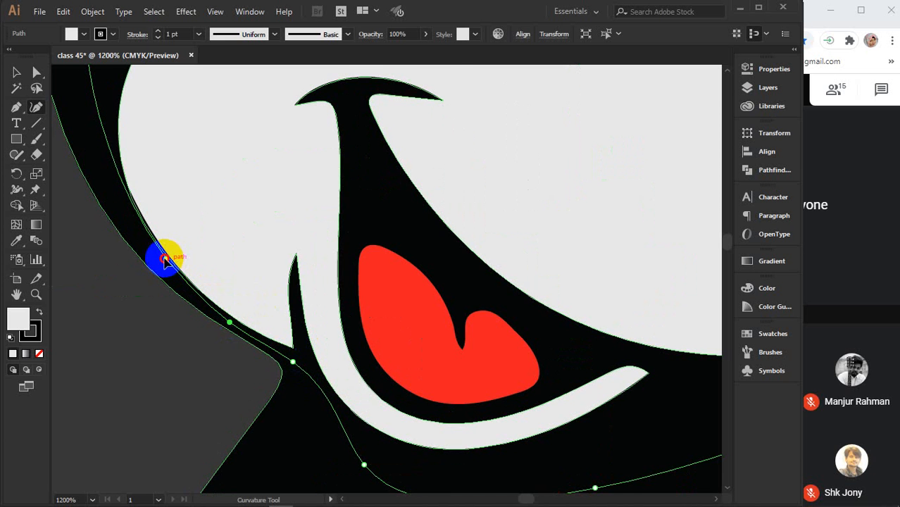
Fit the face shape's underside to the muzzle by pulling three new anchors into the black outline between the chin and the snout
scroll(353, 255, "down", 1)
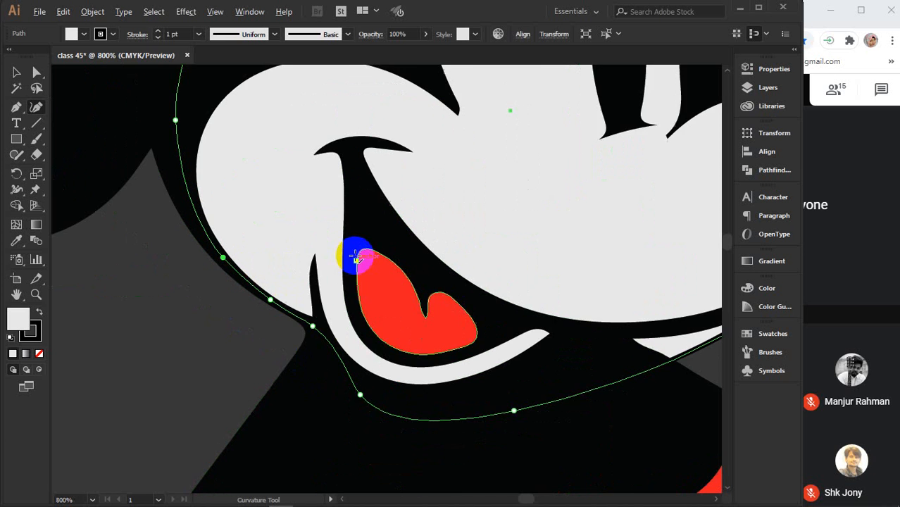
left_click_drag(551, 281, 225, 339)
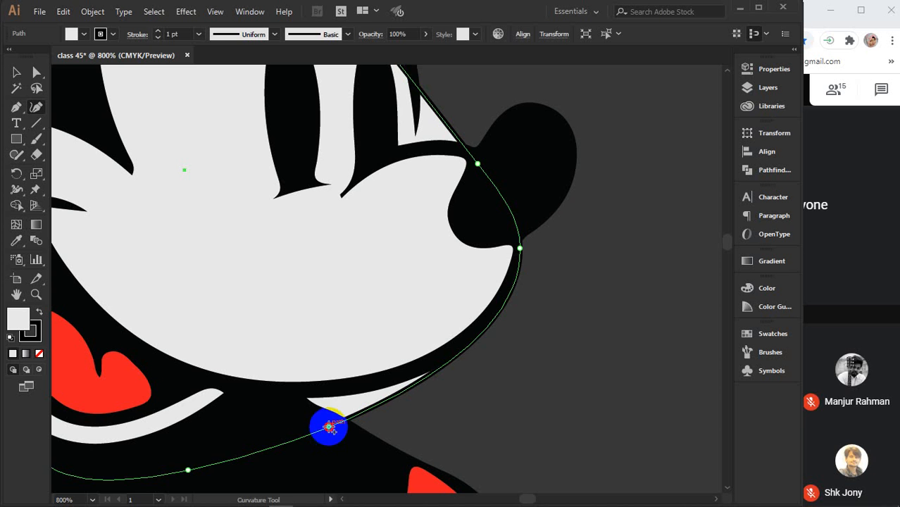
left_click_drag(329, 428, 287, 397)
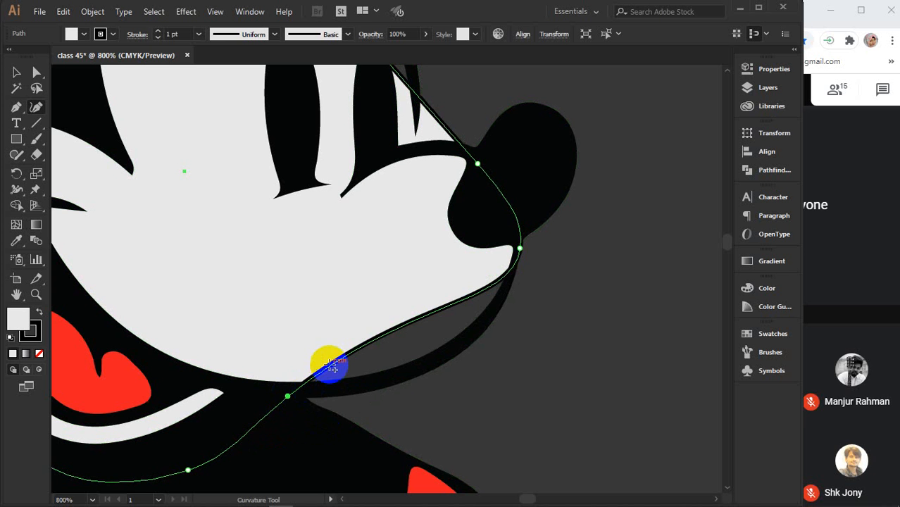
left_click_drag(333, 368, 330, 389)
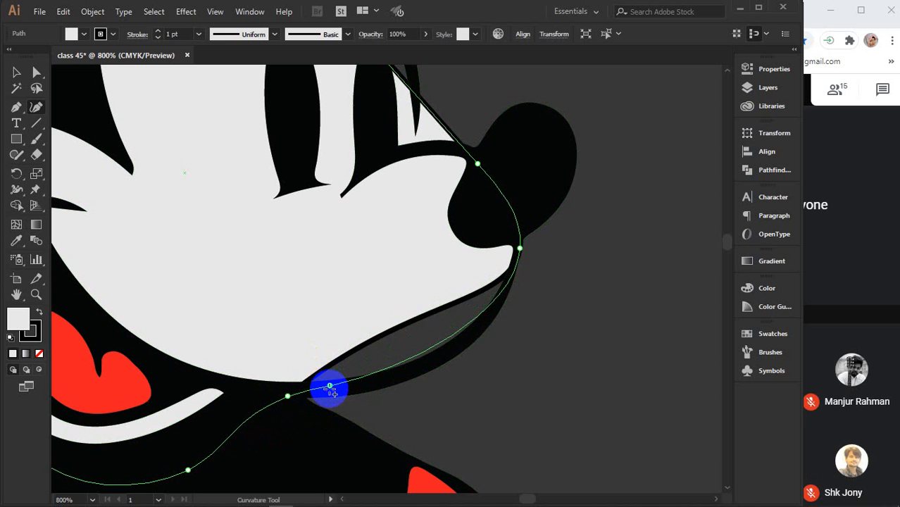
left_click_drag(381, 368, 388, 376)
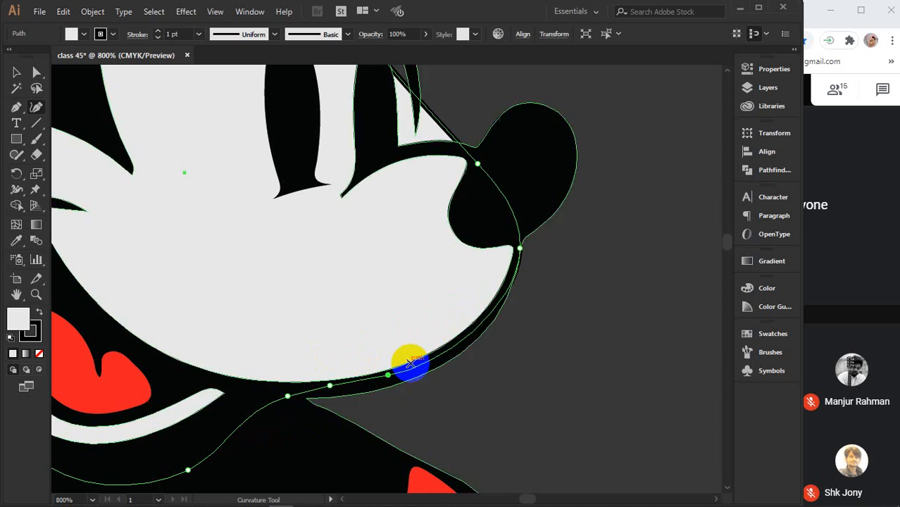
Add face shape anchors along the top of the muzzle, into the notch beneath the front eye, and out to that eye's outer corner
key("space")
left_click_drag(462, 174, 479, 381)
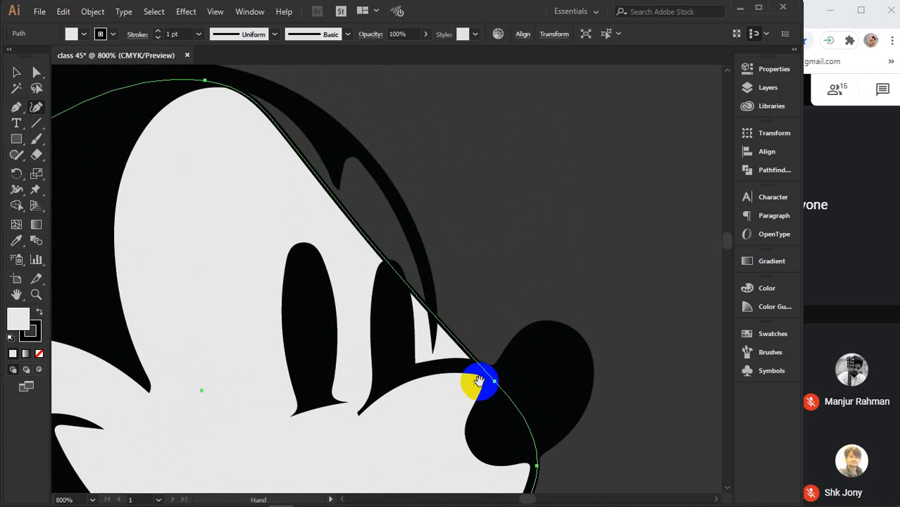
left_click_drag(461, 344, 448, 365)
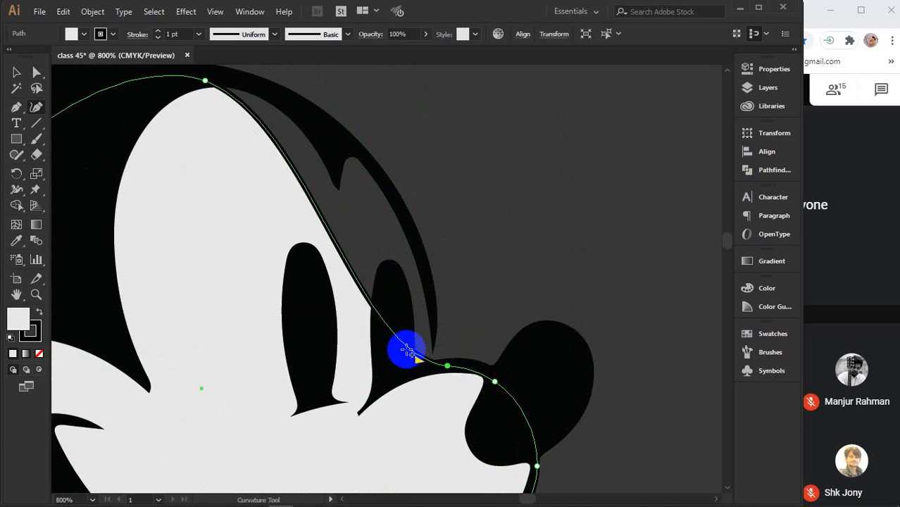
left_click_drag(406, 345, 405, 375)
left_click_drag(372, 352, 431, 354)
Fit the face shape to the forehead with three new anchors on the black outline between the front eye and brow, and deselect it
left_click_drag(403, 217, 399, 214)
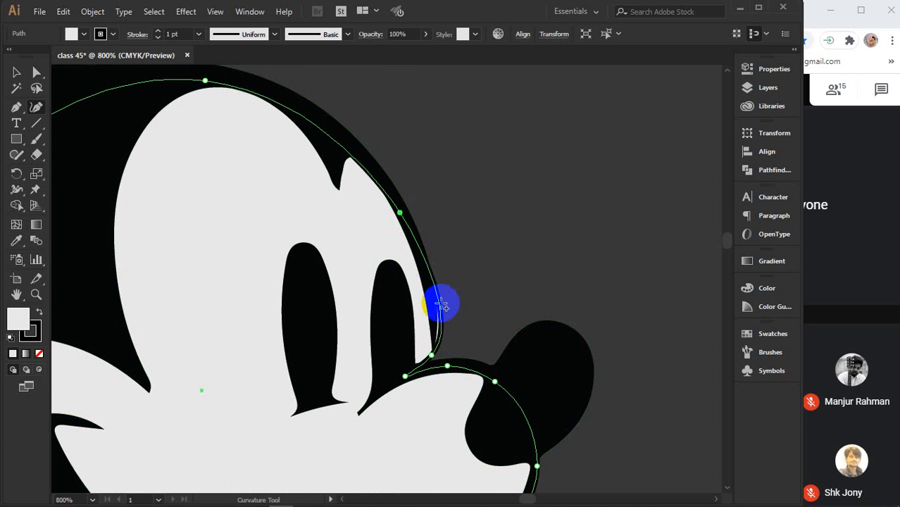
left_click_drag(433, 305, 435, 305)
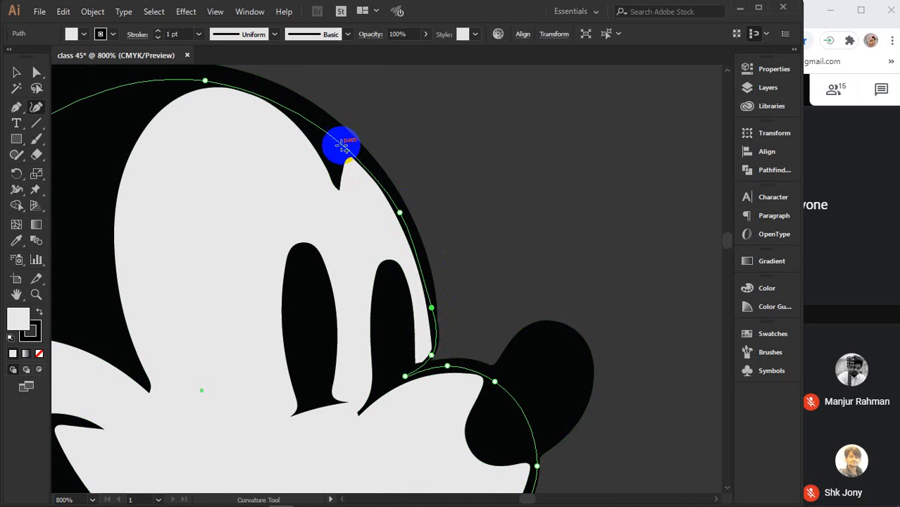
left_click_drag(343, 145, 344, 139)
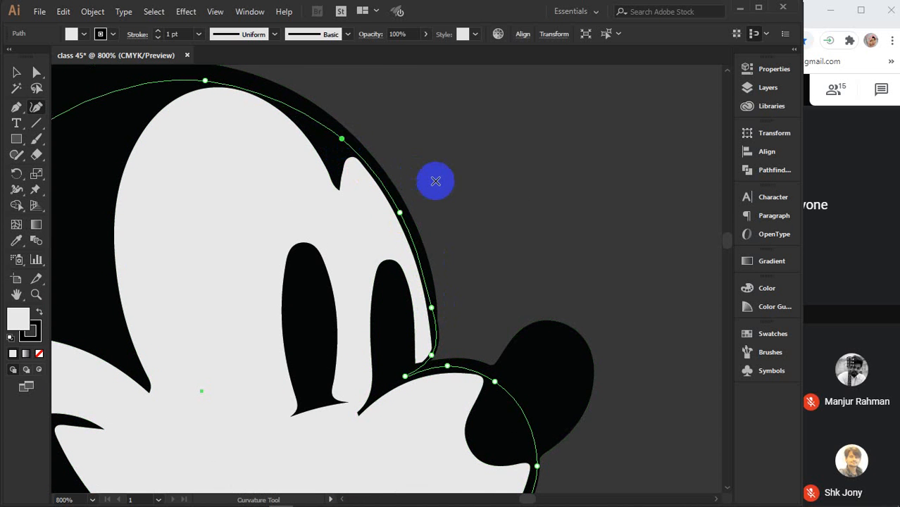
scroll(446, 185, "down", 2)
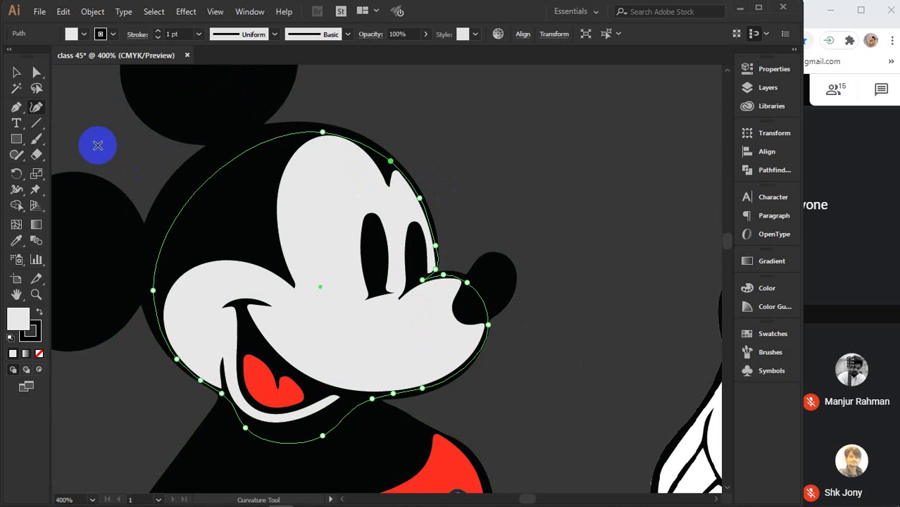
left_click(17, 72)
left_click(589, 182)
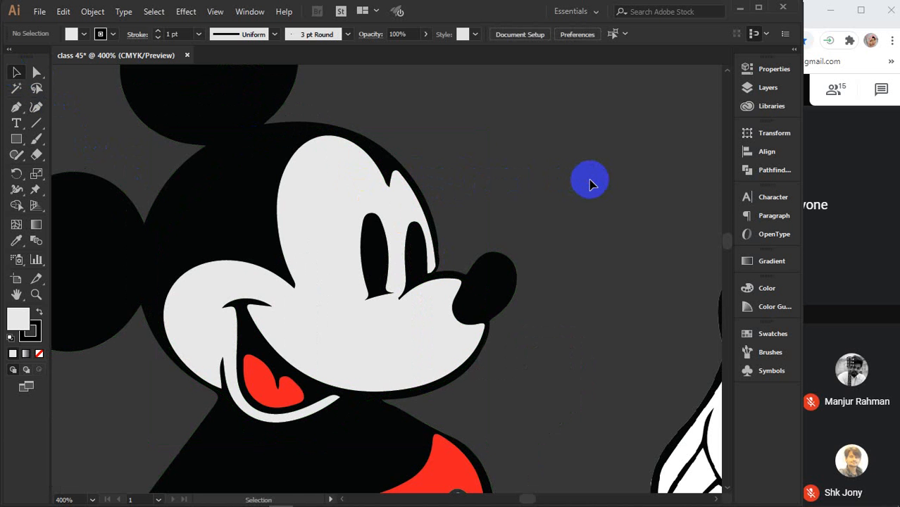
Copy the face shape's light gray fill and 1 pt black stroke onto both oval shorts buttons of the recolored Mickey
scroll(593, 182, "down", 4)
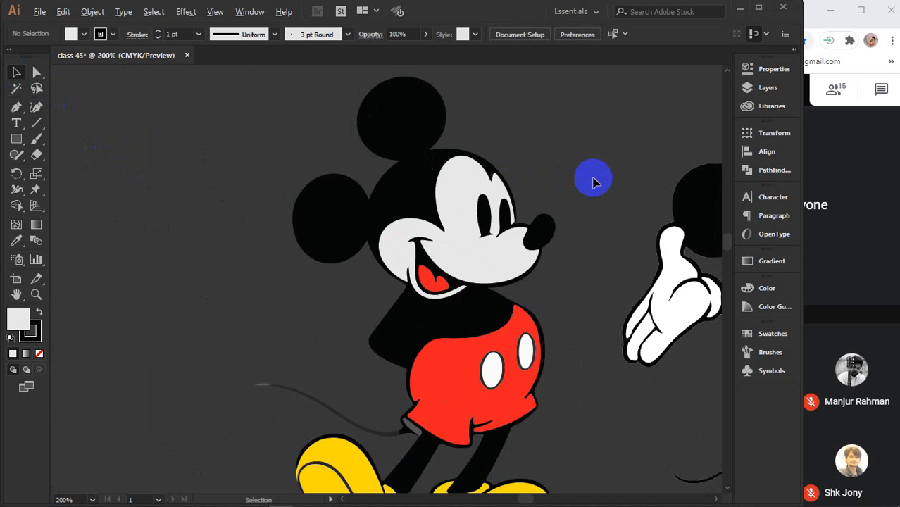
left_click_drag(606, 364, 428, 385)
left_click(341, 294)
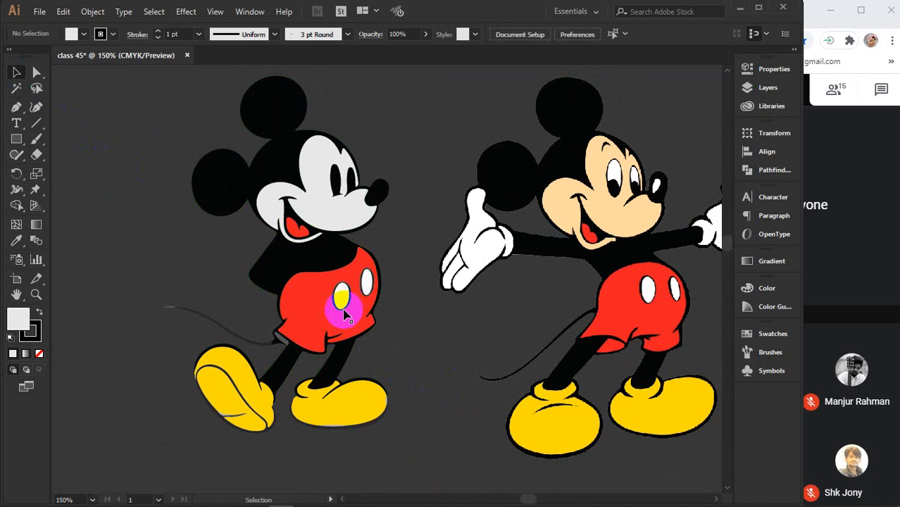
left_click(367, 285, "shift")
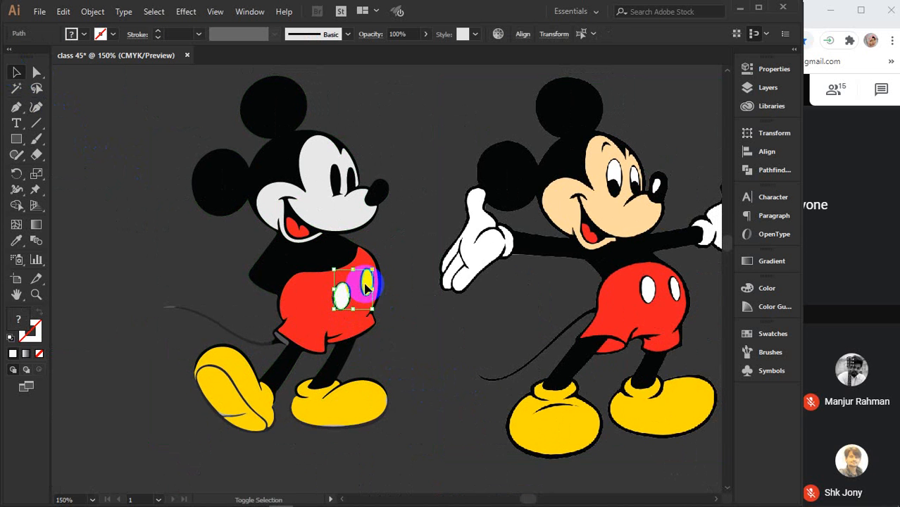
key("i")
left_click(327, 200)
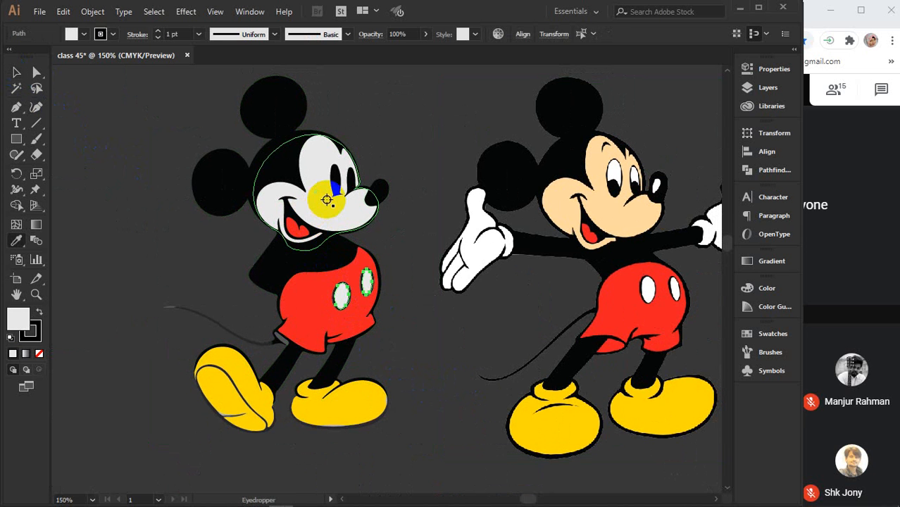
key("v")
left_click(181, 235)
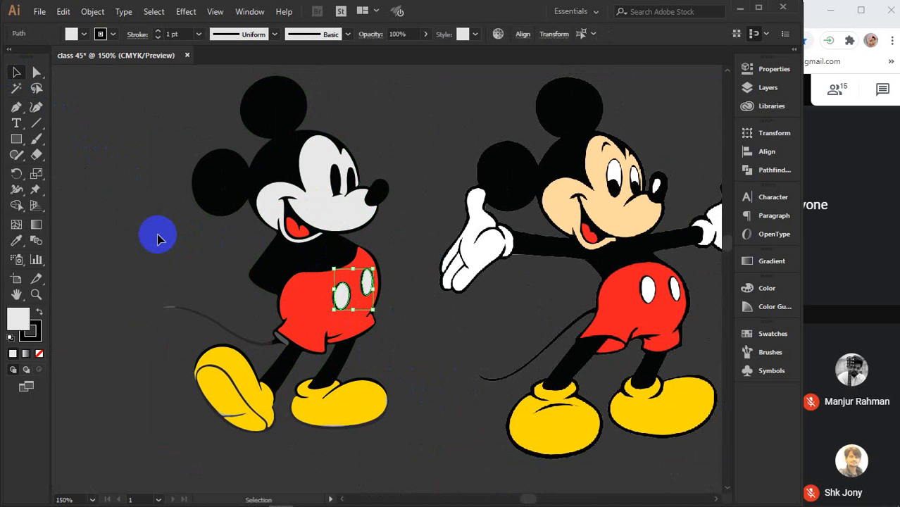
Change the fill of both oval shorts buttons to white (ffffff)
left_click(341, 296)
left_click(367, 284, "shift")
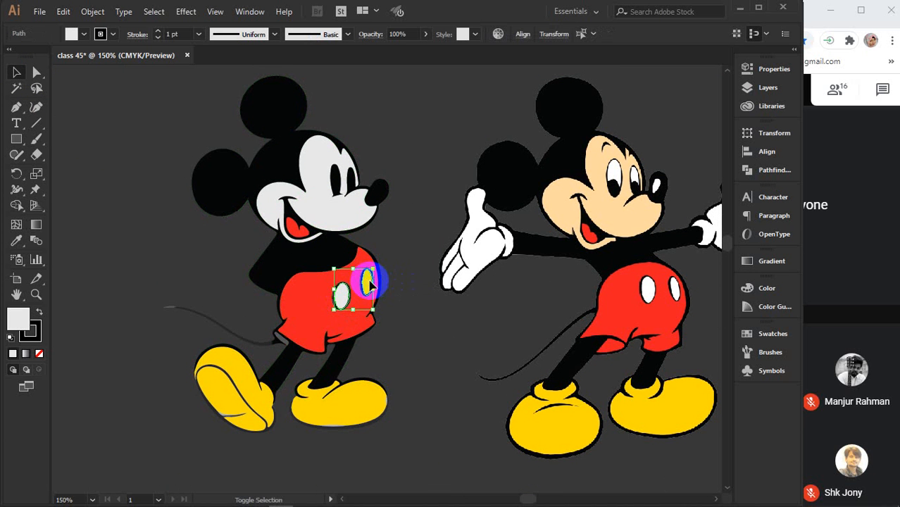
left_click(13, 322)
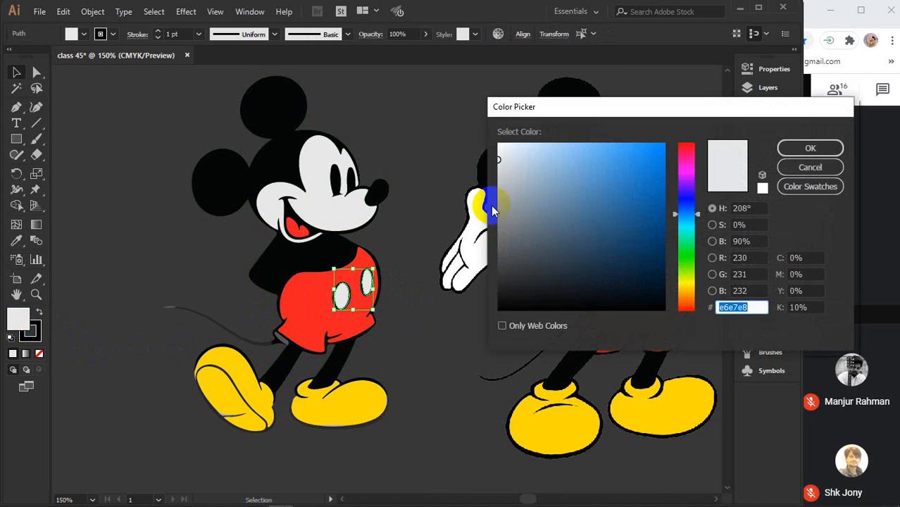
left_click(498, 144)
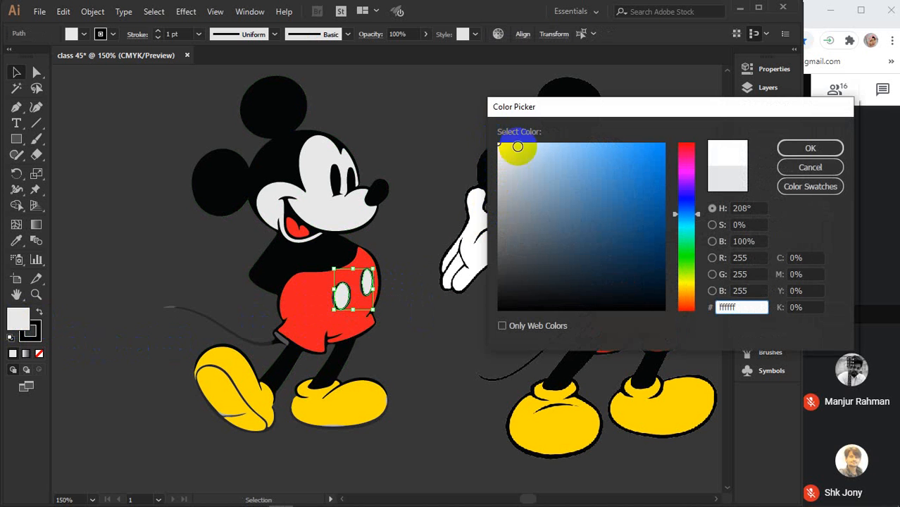
left_click(806, 148)
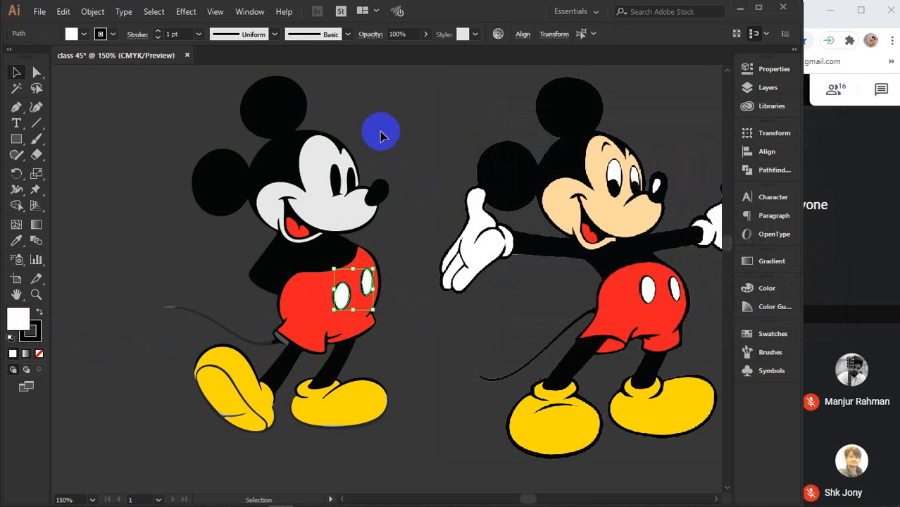
Group all the artwork of the recolored Mickey, including the face shape and shorts buttons, and deselect it
left_click_drag(117, 104, 381, 428)
key("a")
key("v")
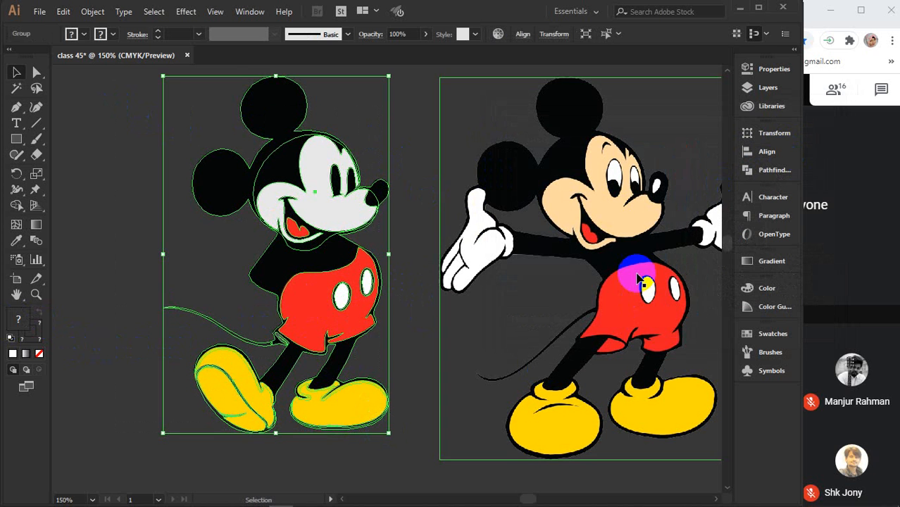
left_click(121, 148)
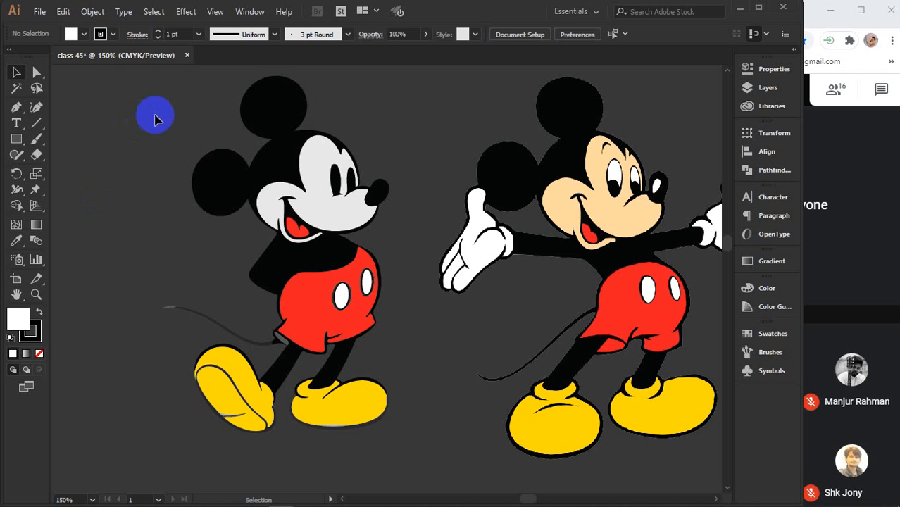
Isolate the recolored Mickey's group, fill its face shape with the peach skin color sampled from the other Mickey, and leave isolation
left_click(317, 201)
left_click(331, 209)
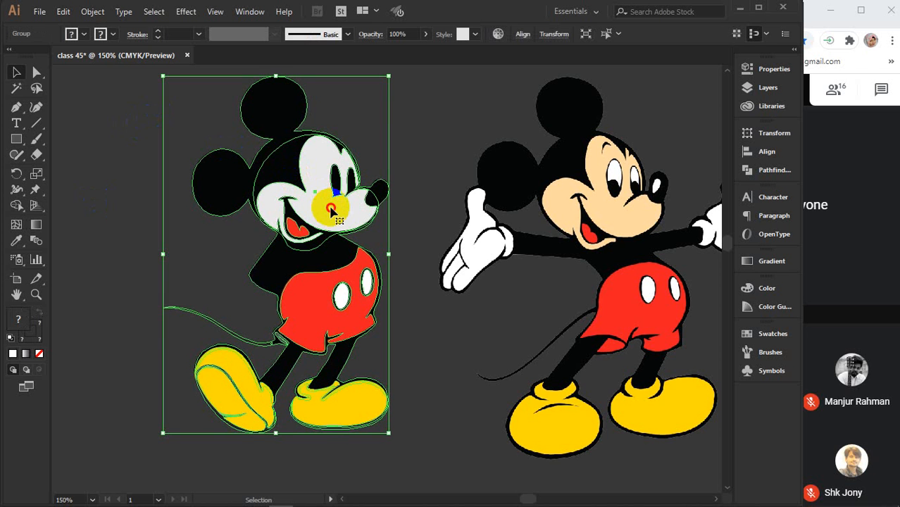
double_click(332, 210)
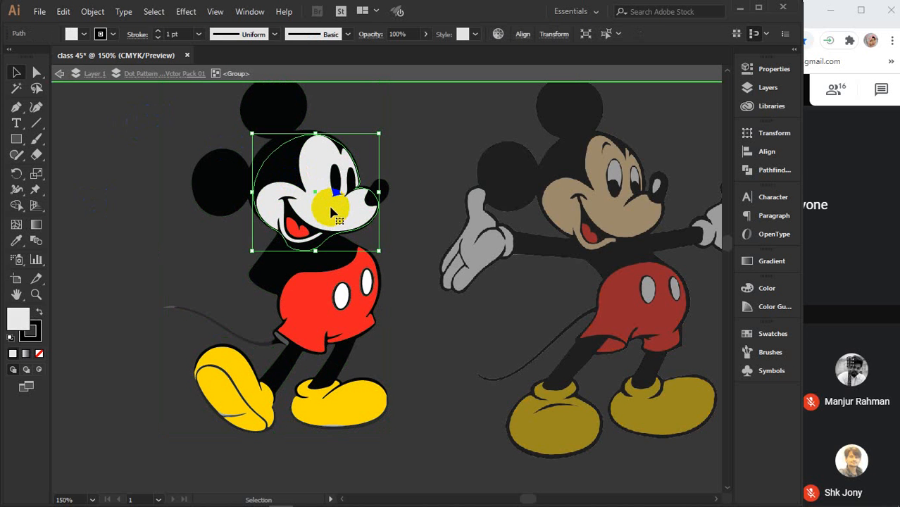
key("i")
left_click(618, 210)
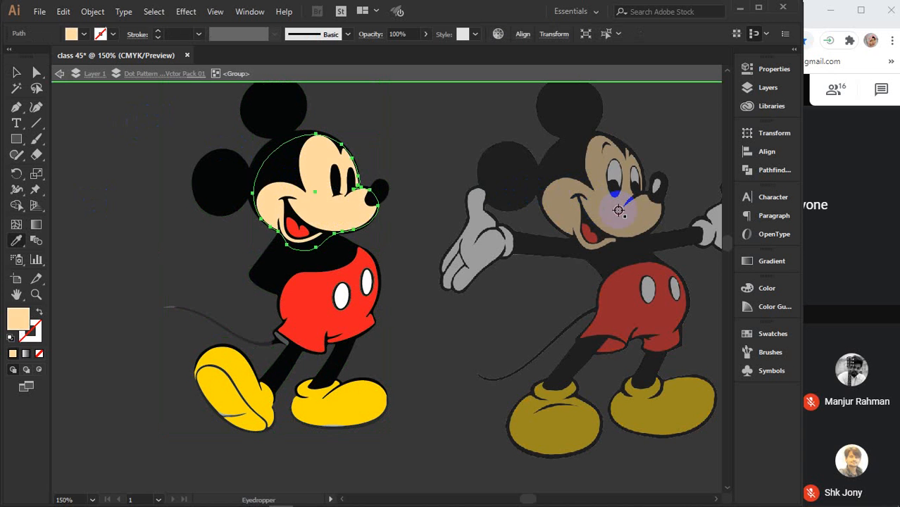
key("v")
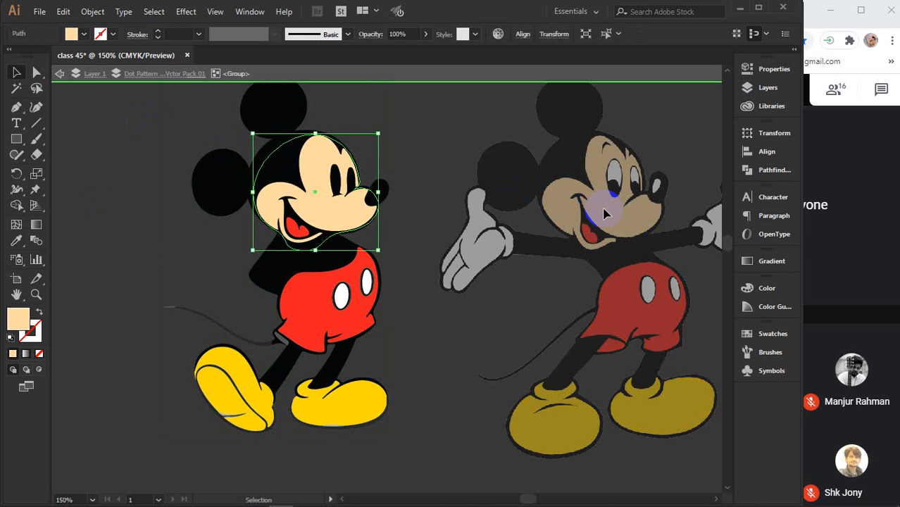
left_click(430, 108)
left_click(398, 74)
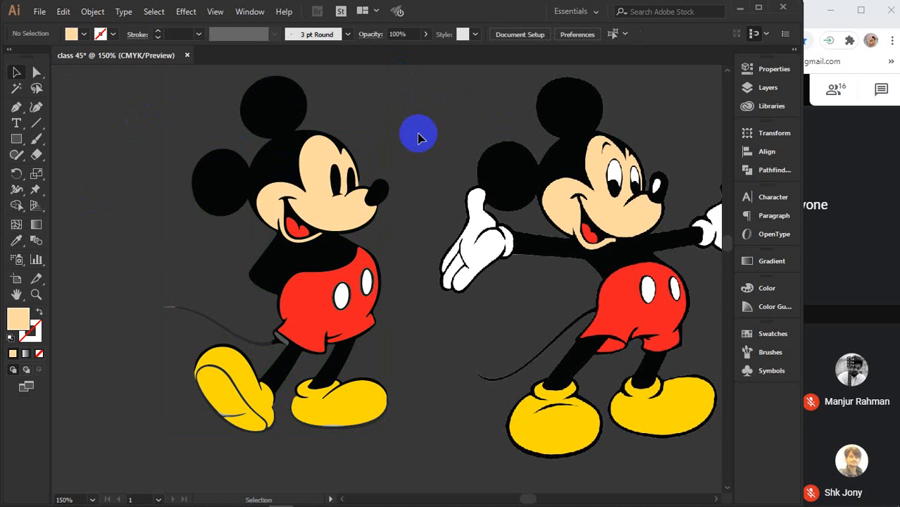
left_click_drag(426, 296, 381, 302)
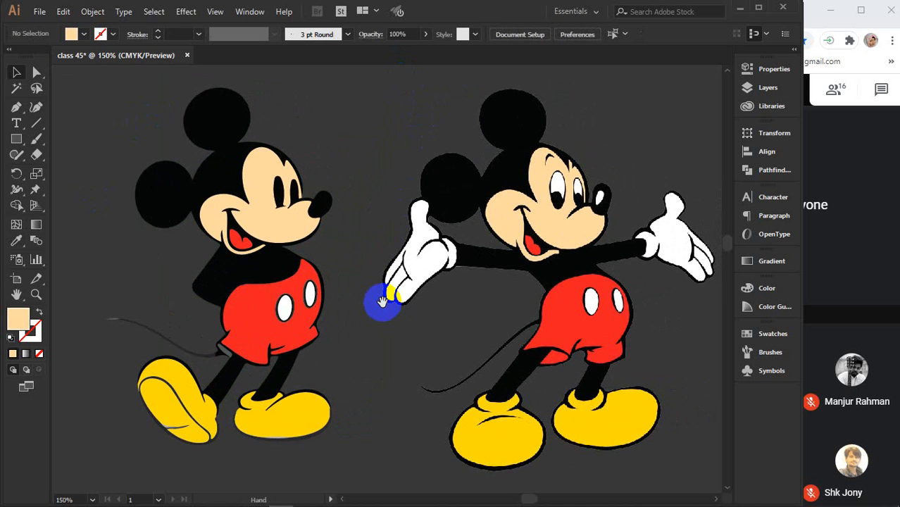
Select both Mickeys together and move them down from the empty canvas onto the artboard
scroll(384, 303, "down", 3)
left_click_drag(438, 419, 432, 319)
left_click_drag(255, 110, 401, 228)
scroll(522, 306, "down", 1)
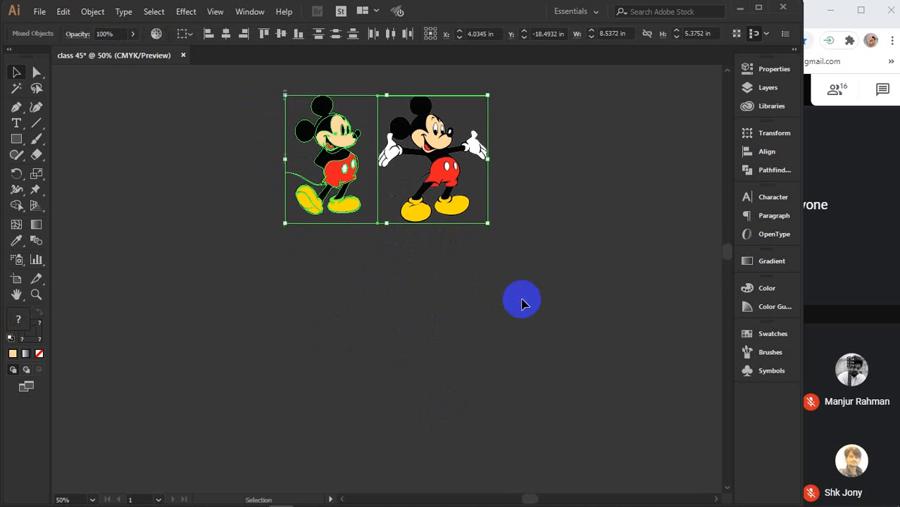
left_click_drag(432, 181, 358, 412)
scroll(358, 412, "down", 3)
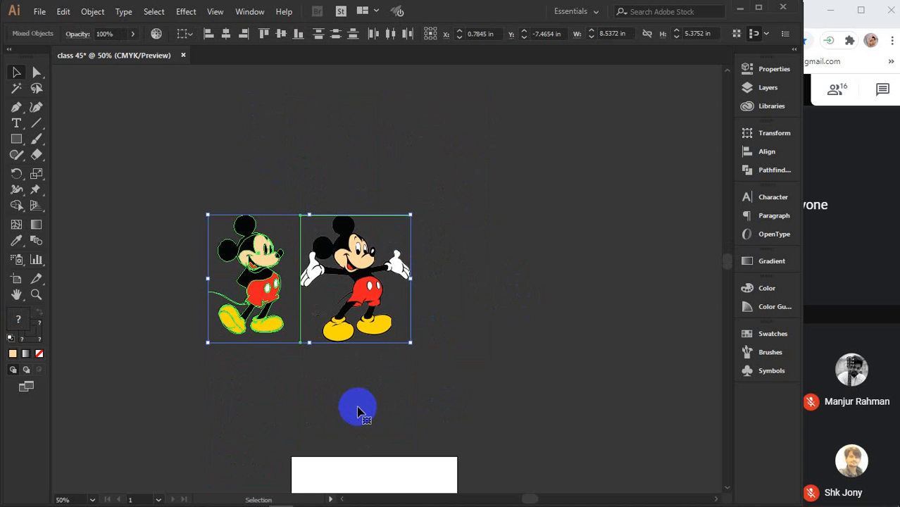
scroll(358, 411, "down", 4)
left_click_drag(360, 198, 398, 404)
scroll(398, 404, "down", 4)
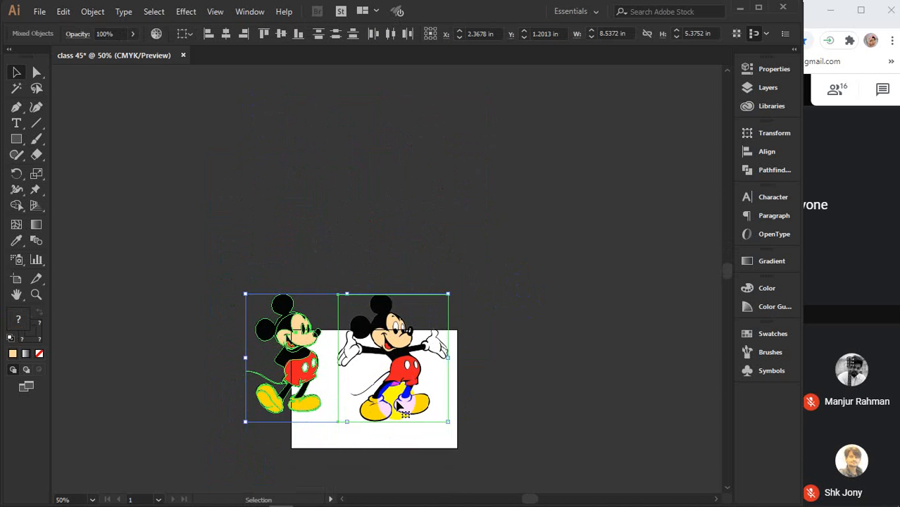
scroll(399, 407, "down", 2)
Scale both Mickeys together to about 6.2 × 3.9 in so they fit inside the artboard, and deselect them
left_click(254, 277)
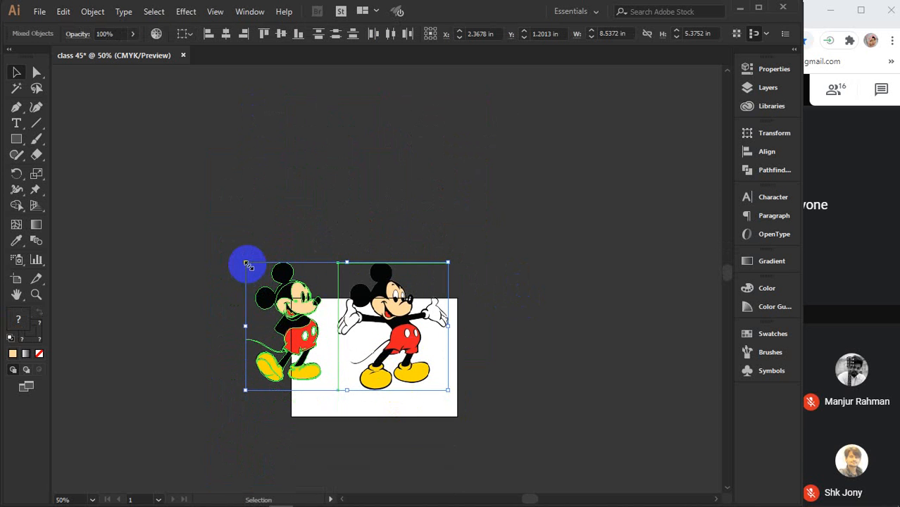
left_click_drag(247, 265, 343, 356)
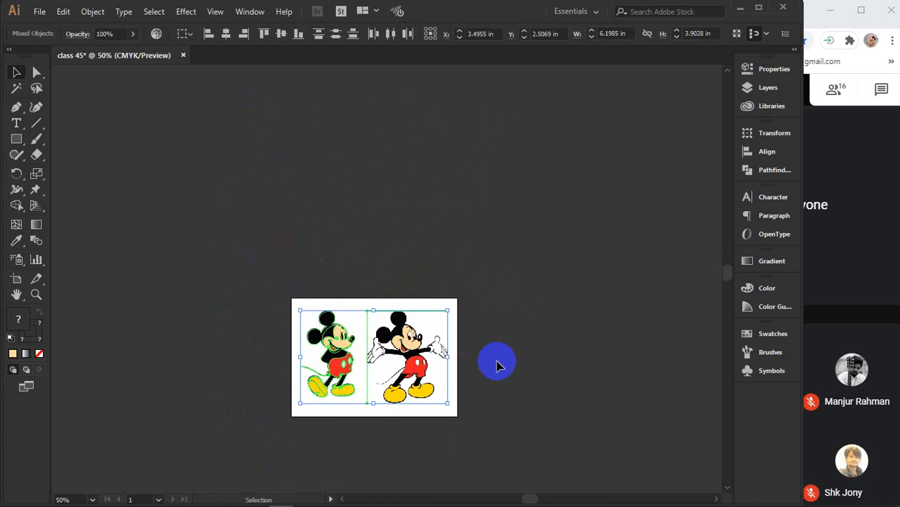
left_click(497, 362)
Compare the recolored vector Mickey with the original Mickey image on the artboard, selecting each one in turn
scroll(374, 362, "up", 3)
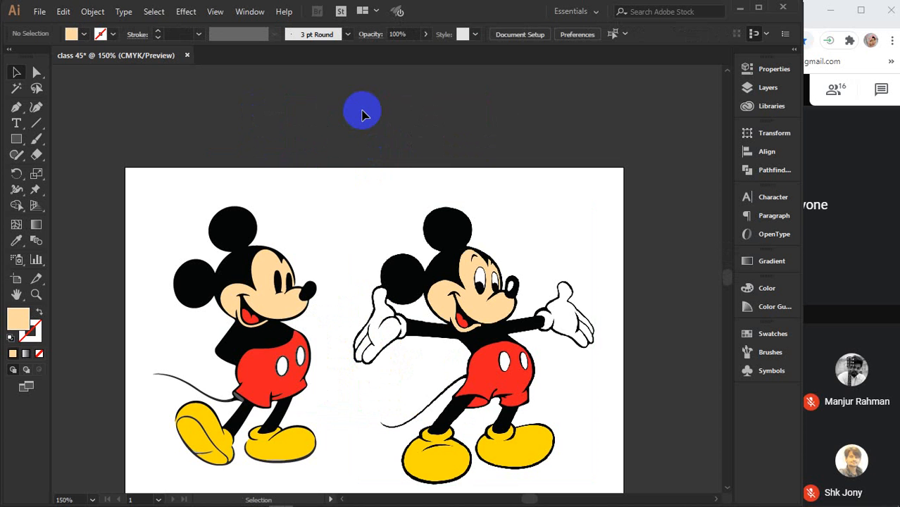
scroll(372, 269, "up", 1)
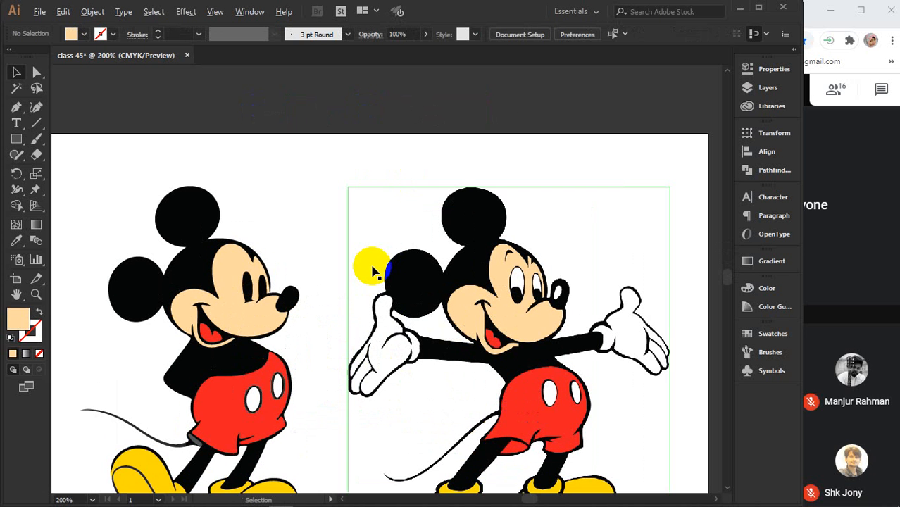
left_click_drag(388, 365, 382, 306)
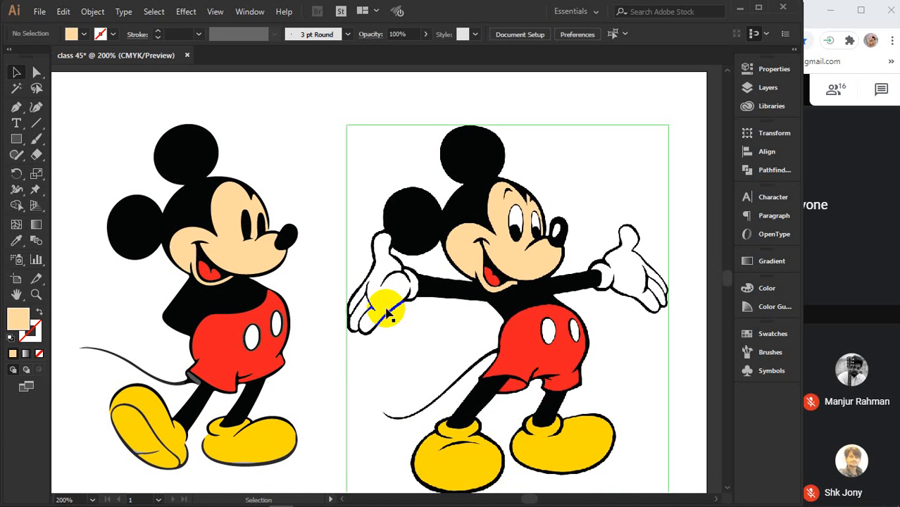
left_click(770, 200)
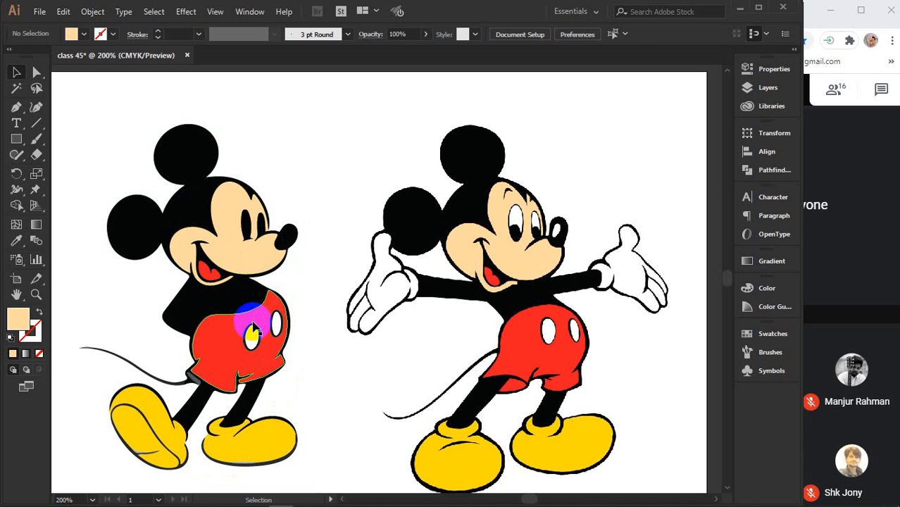
left_click(510, 255)
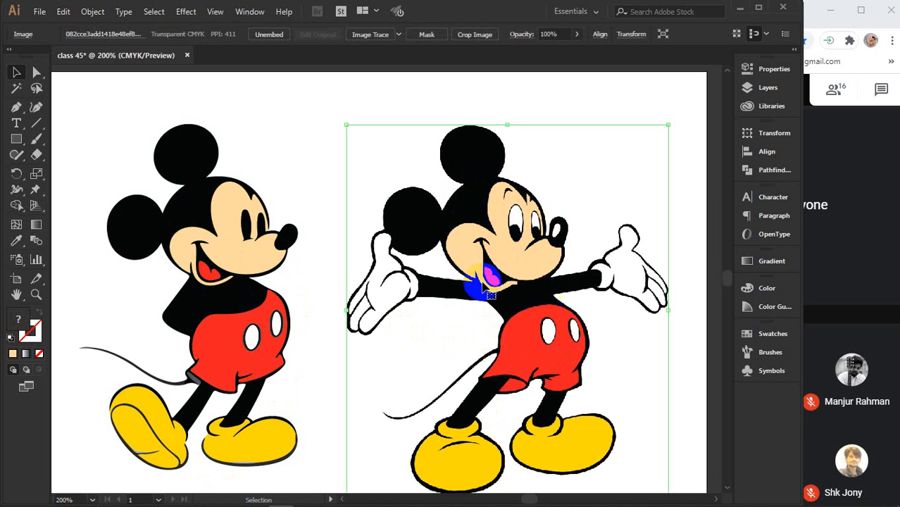
left_click(214, 324)
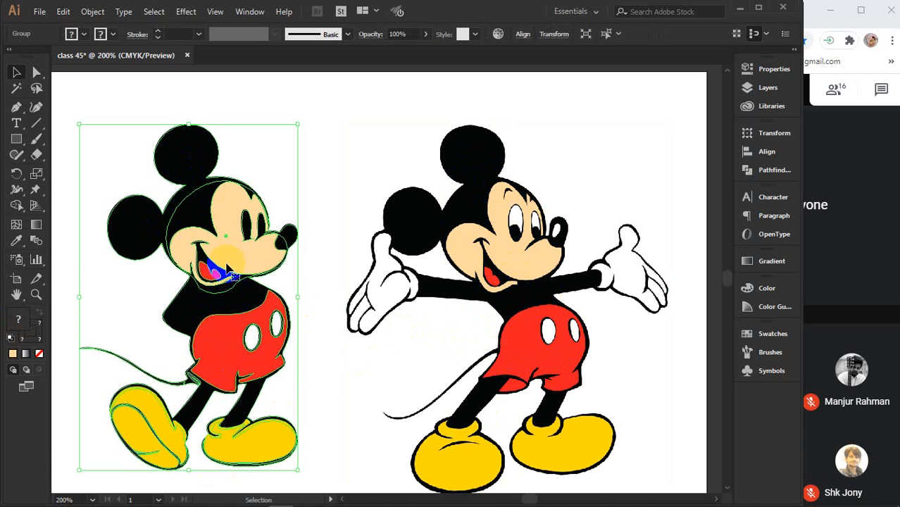
left_click(529, 314, "shift")
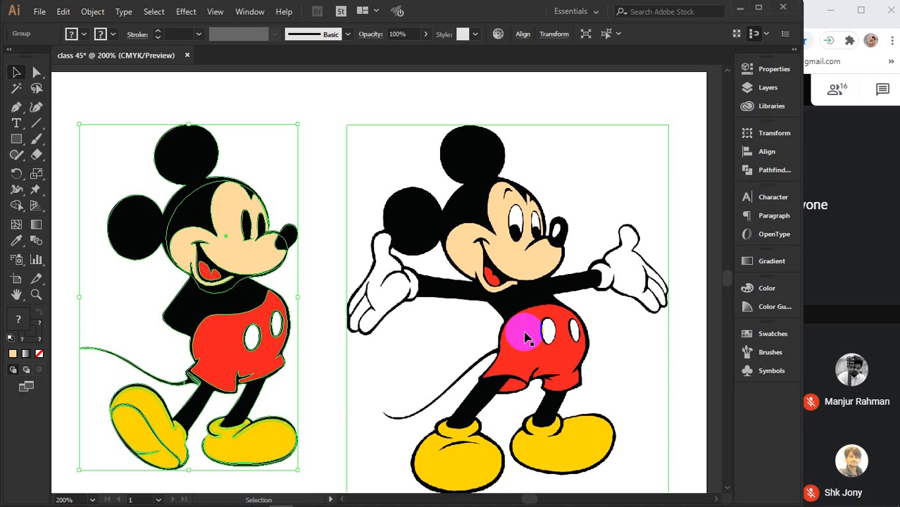
left_click(396, 301, "shift")
left_click(221, 88)
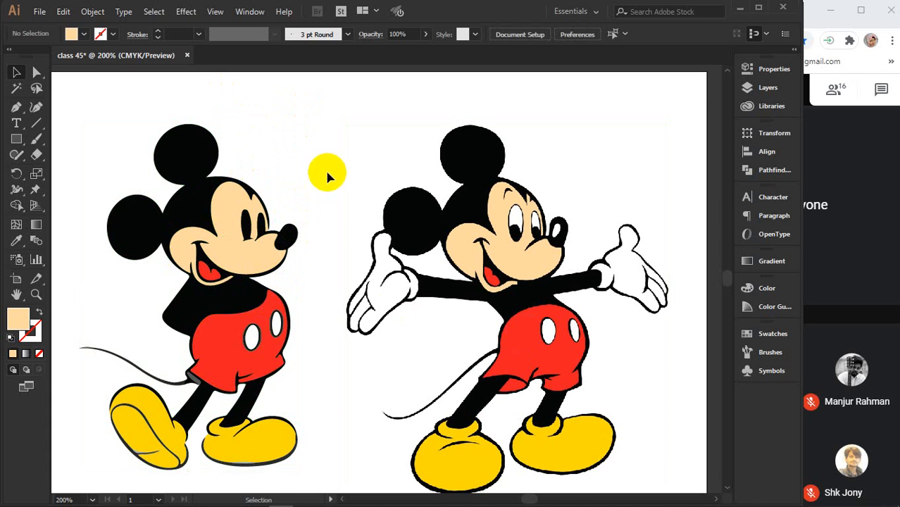
Select both Mickeys and move them off the artboard to the empty canvas at its upper left
scroll(328, 179, "down", 1)
scroll(331, 186, "down", 1)
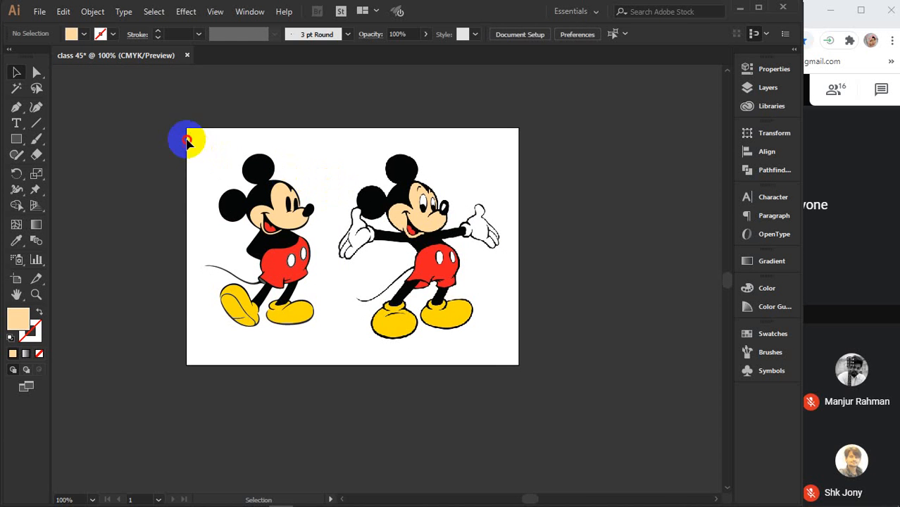
left_click_drag(186, 141, 491, 355)
scroll(491, 356, "down", 2)
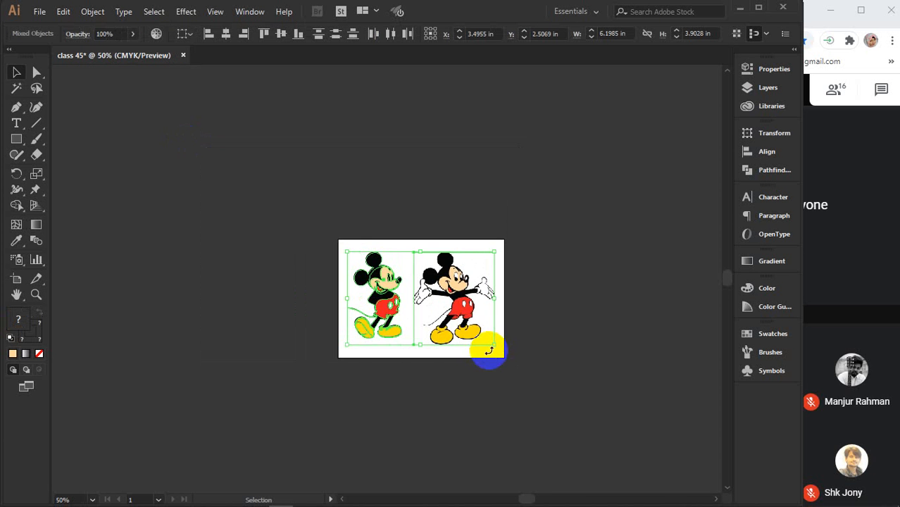
left_click_drag(476, 311, 226, 161)
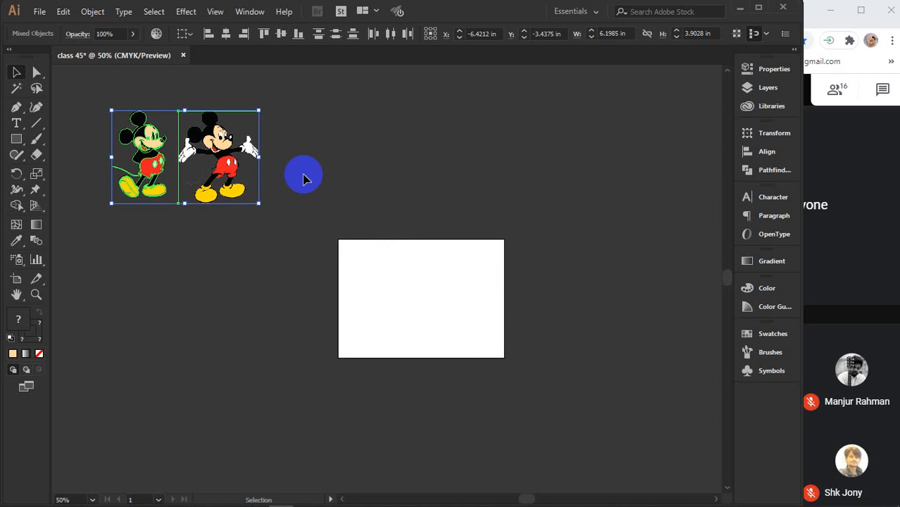
Switch to the Google Images results in Chrome and search for "man face"
mouse_move(349, 496)
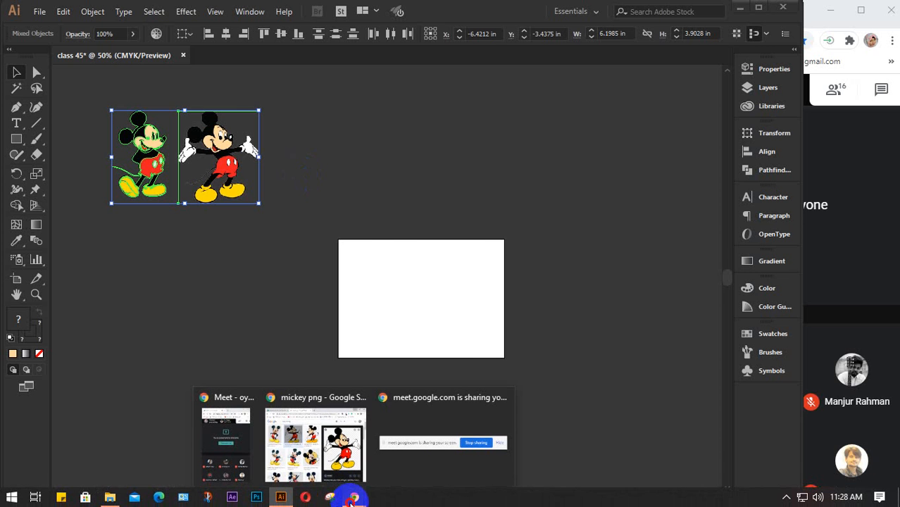
left_click(341, 440)
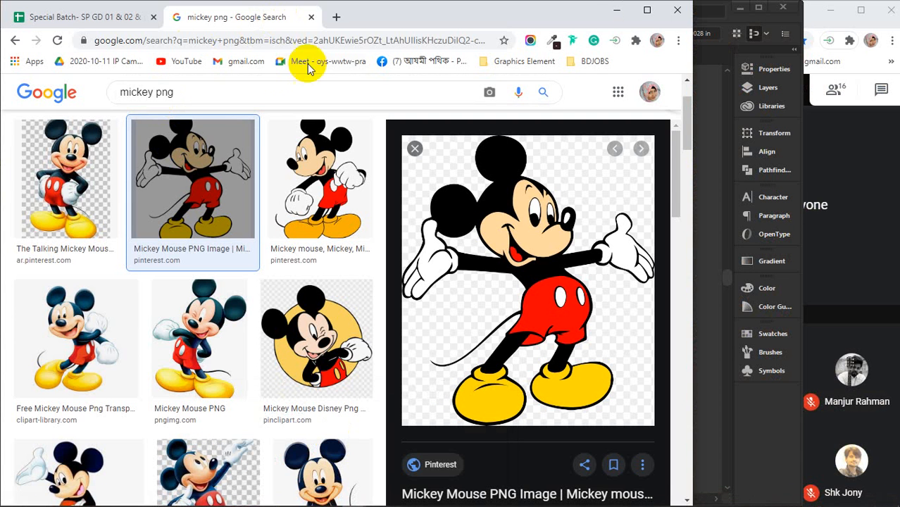
left_click_drag(178, 92, 110, 92)
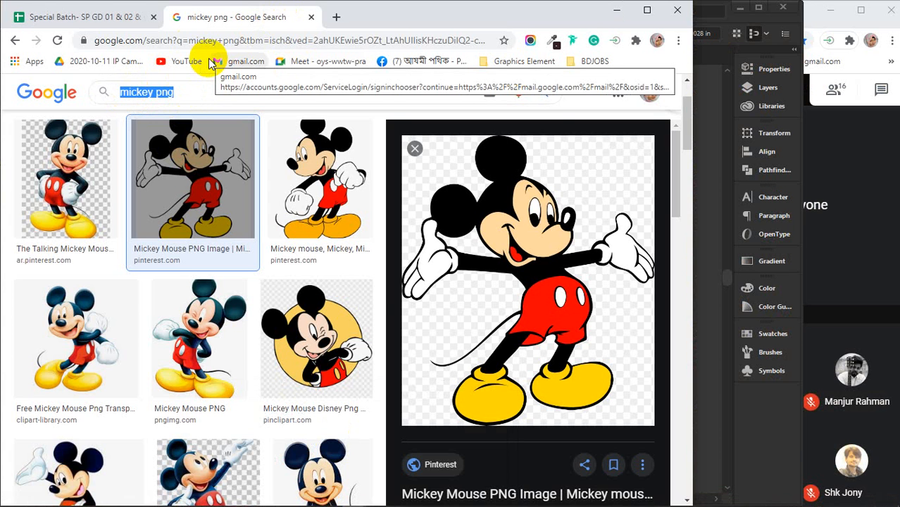
type("man fac")
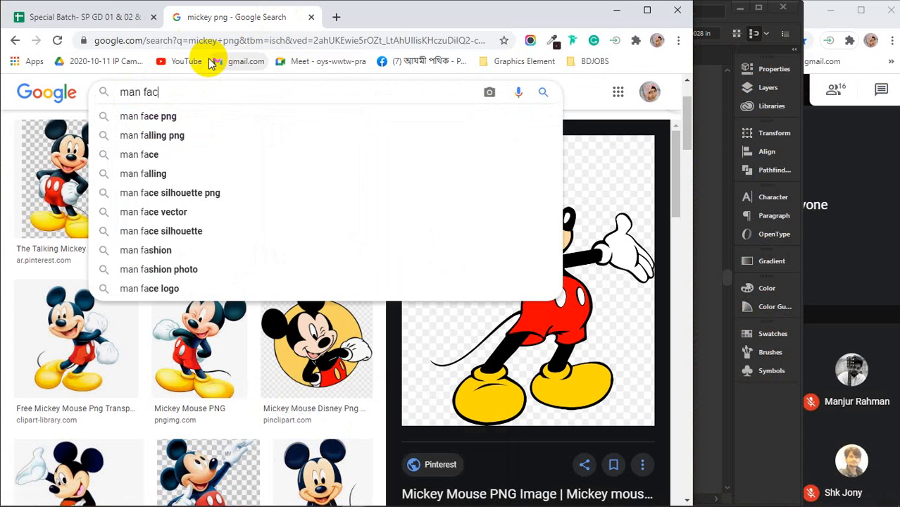
type("e")
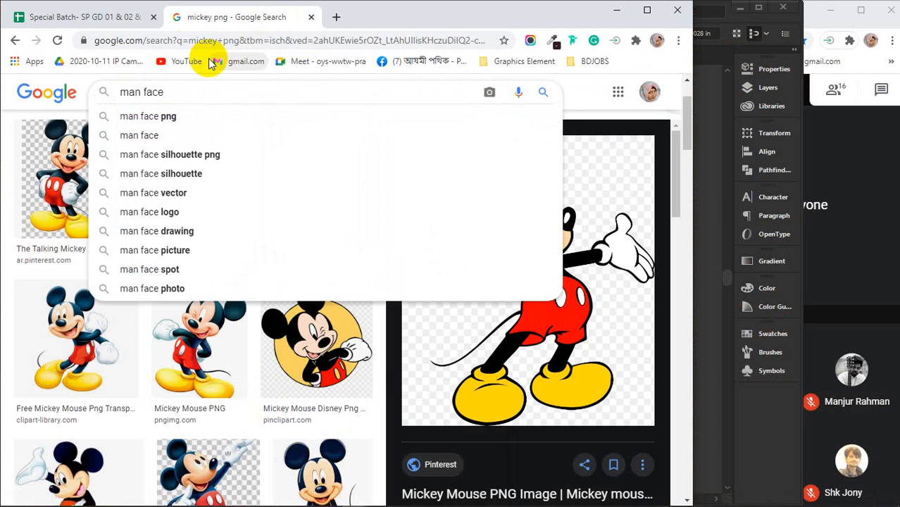
key("Return")
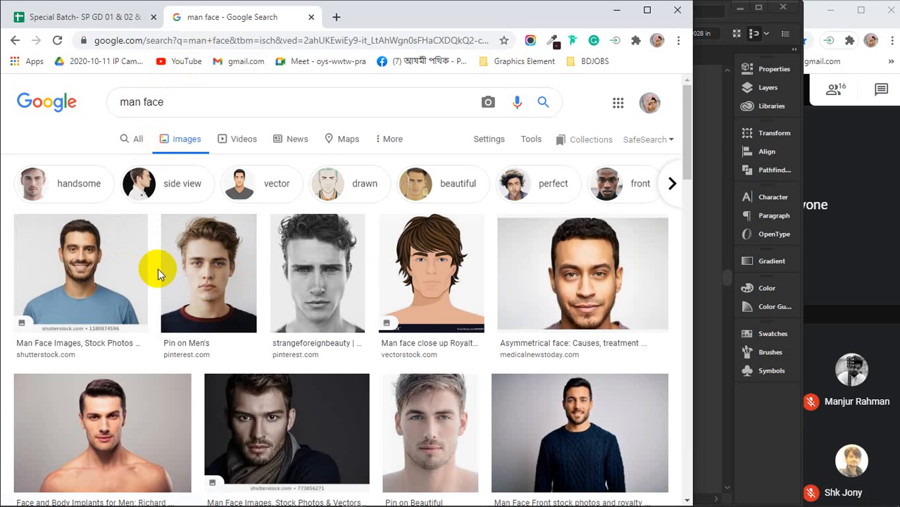
Copy the Medical News Today portrait of a short-haired man from the image results and return to Illustrator
left_click(607, 266)
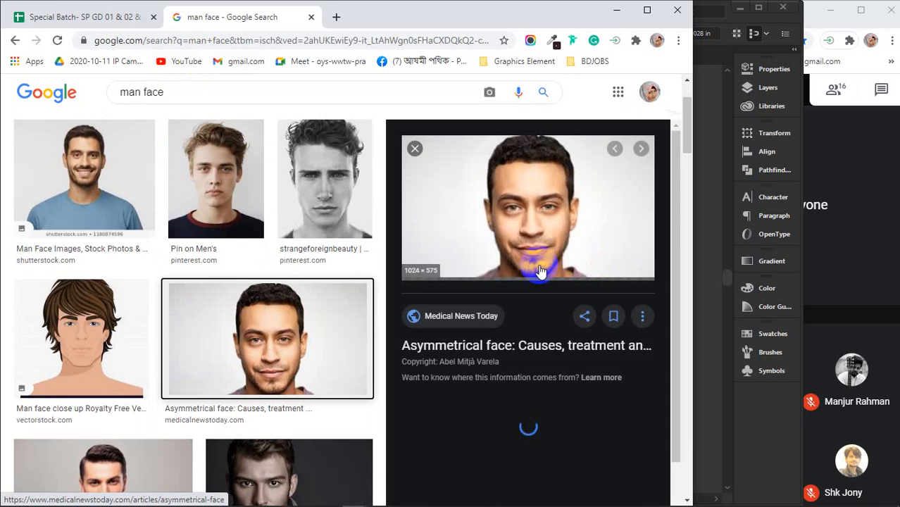
right_click(512, 207)
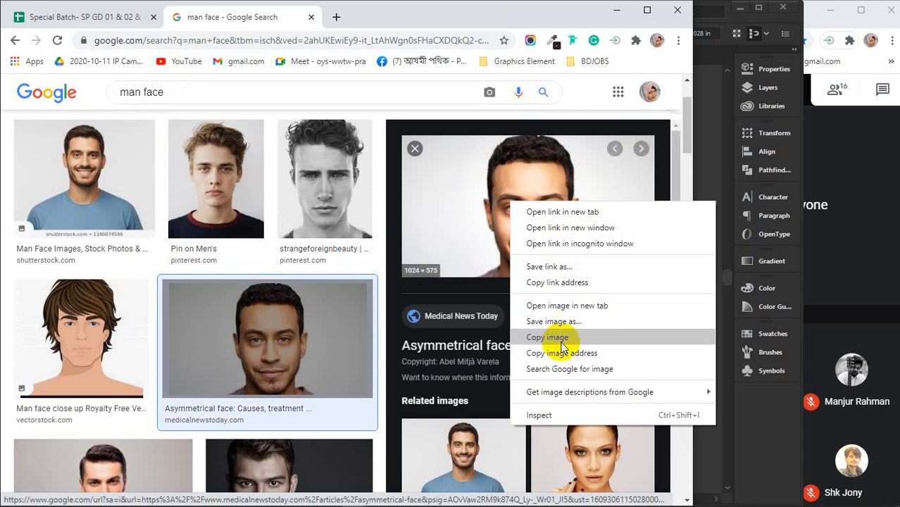
left_click(557, 338)
left_click(620, 9)
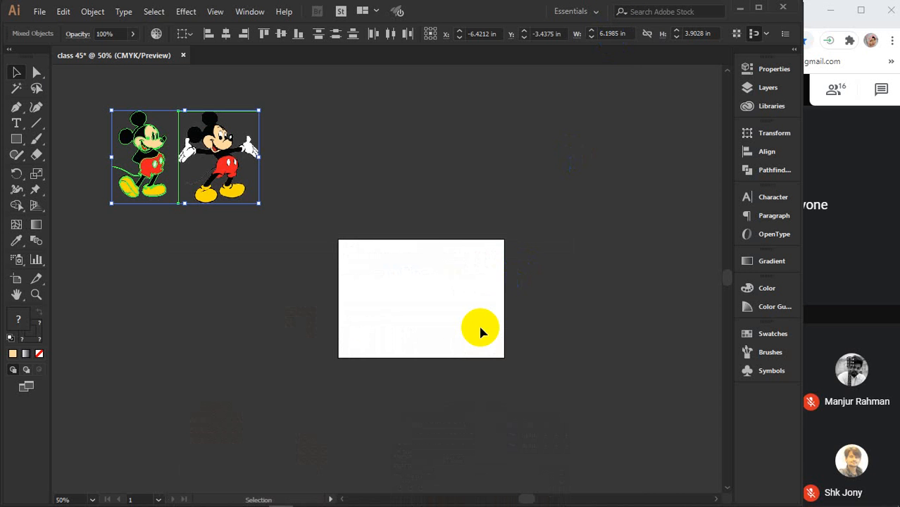
Paste the copied portrait, scale it to about 6.1 × 3.4 in, and place it on the artboard
left_click(480, 329)
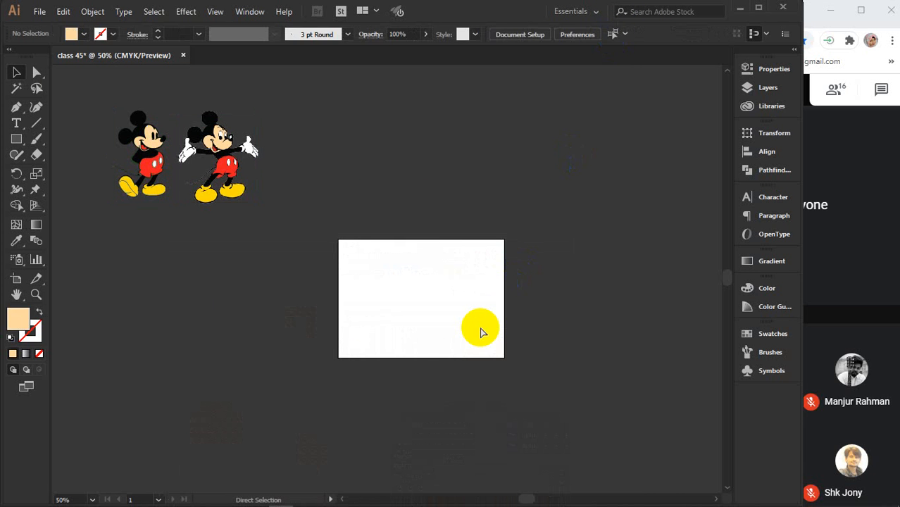
key("ctrl+v")
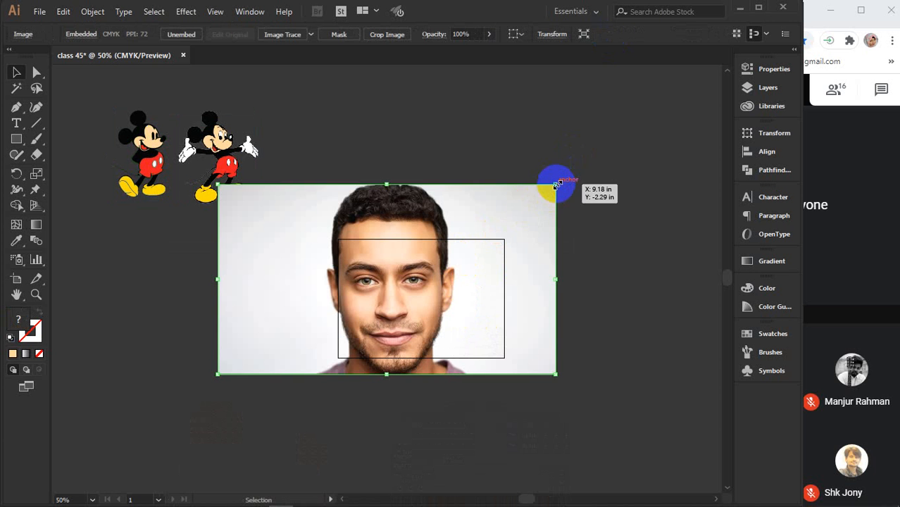
left_click_drag(557, 185, 475, 294)
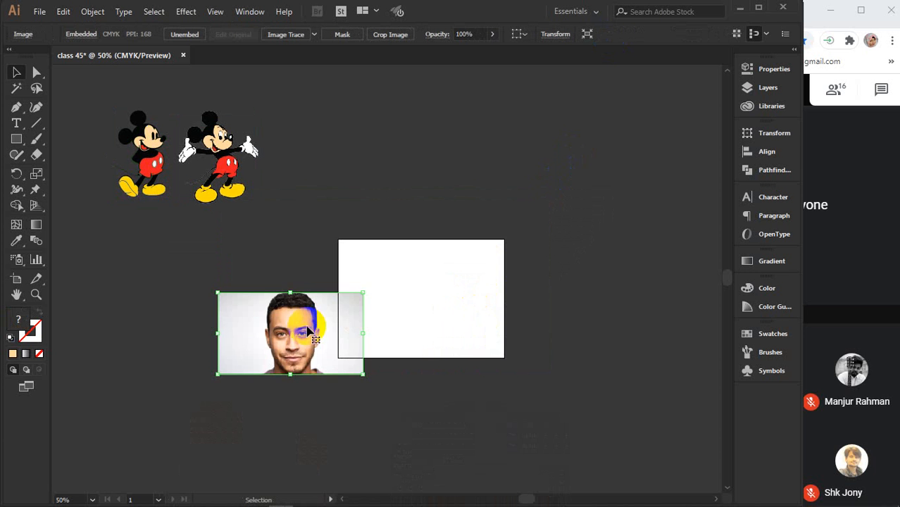
left_click_drag(308, 329, 388, 302)
Image Trace the portrait with the High Fidelity Photo preset
scroll(438, 303, "up", 3)
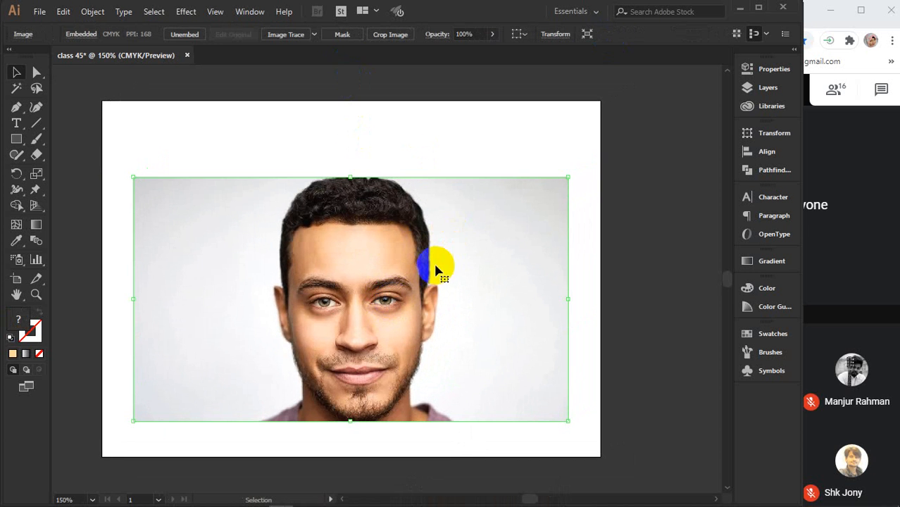
left_click_drag(436, 270, 382, 253)
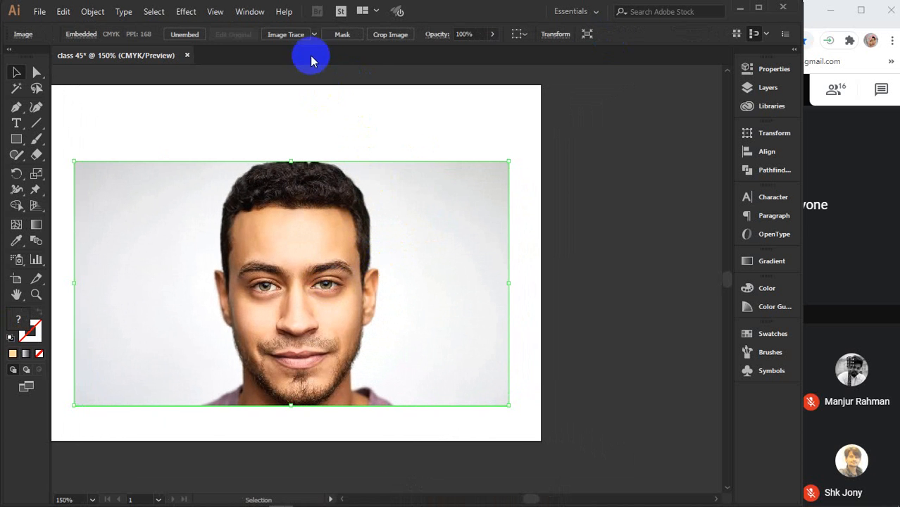
left_click(314, 35)
left_click(354, 85)
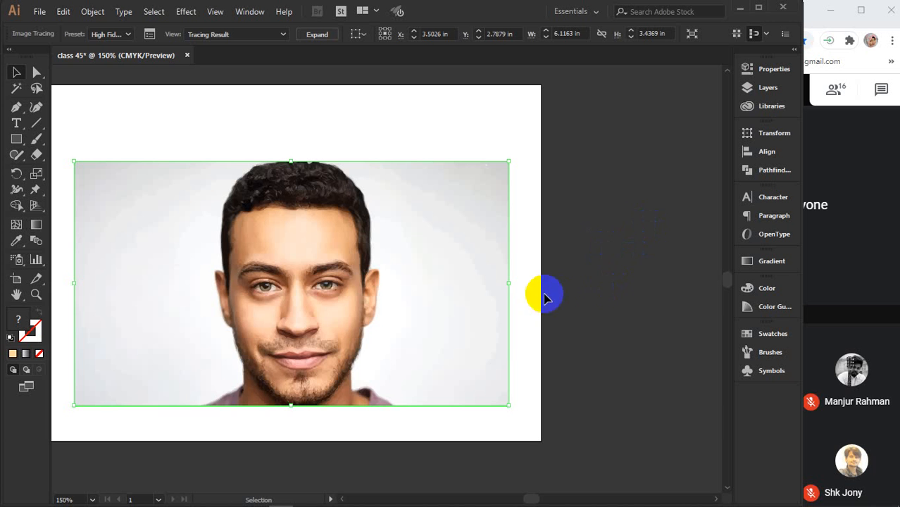
Examine the traced color shapes around the portrait's eyebrow and eye up close
scroll(313, 274, "up", 5)
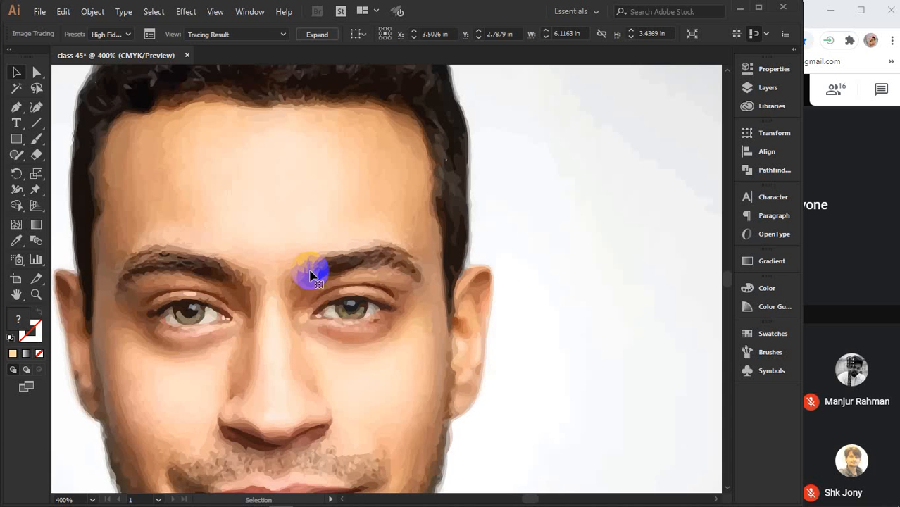
scroll(315, 272, "up", 3)
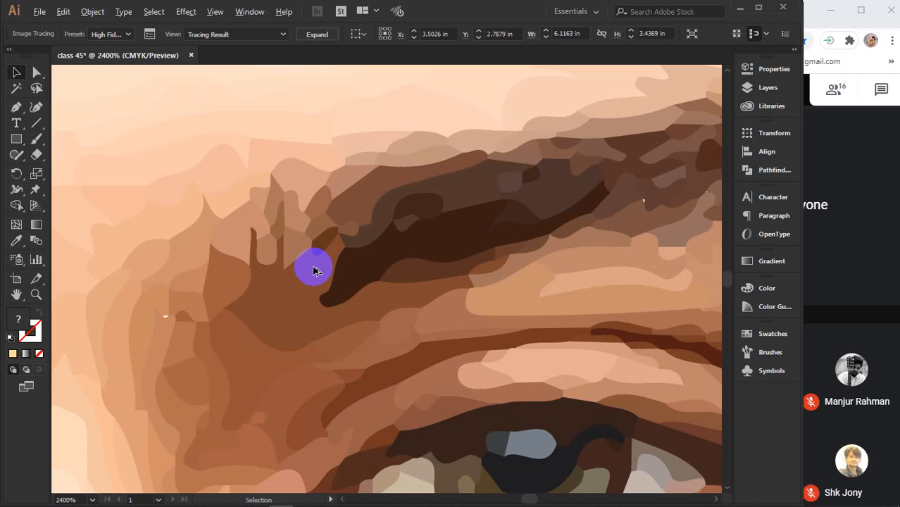
scroll(314, 273, "down", 2)
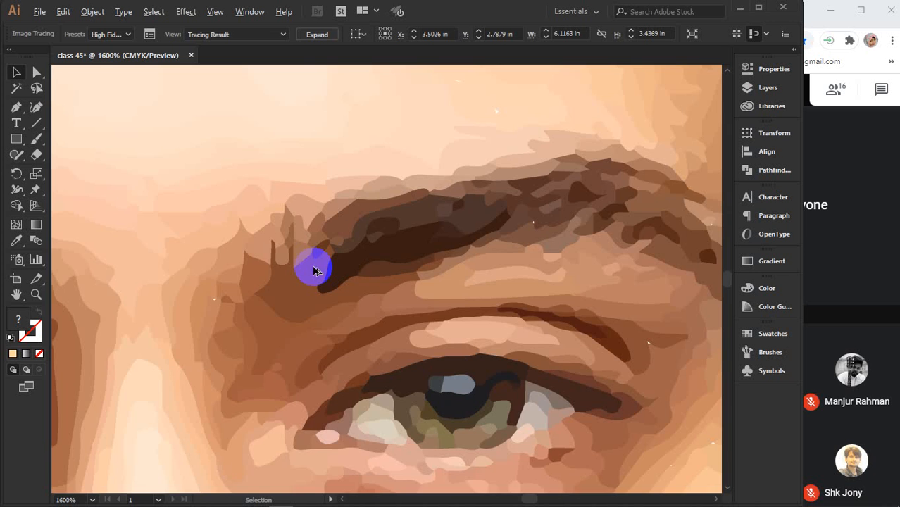
scroll(314, 271, "up", 2)
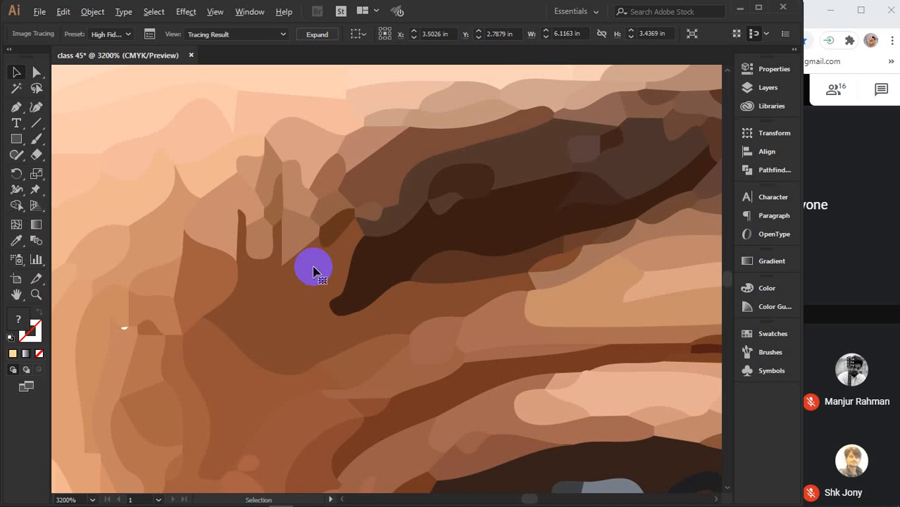
Undo the High Fidelity Photo trace so the portrait is a plain embedded image again
scroll(314, 270, "down", 4)
scroll(315, 271, "down", 5)
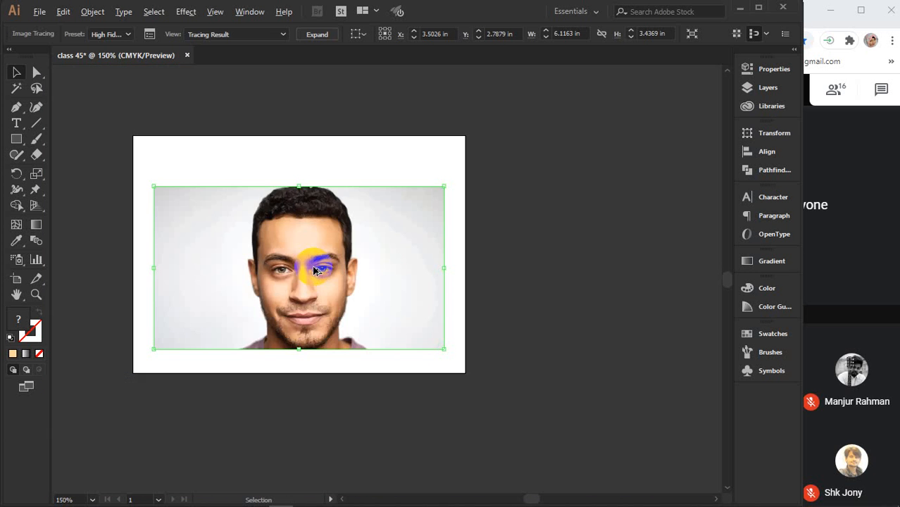
scroll(315, 270, "up", 2)
key("ctrl+z")
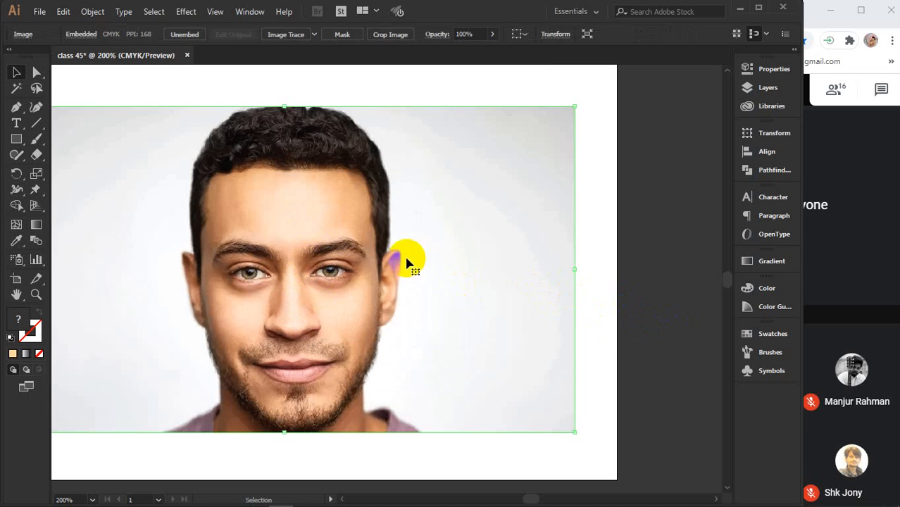
scroll(358, 249, "down", 2)
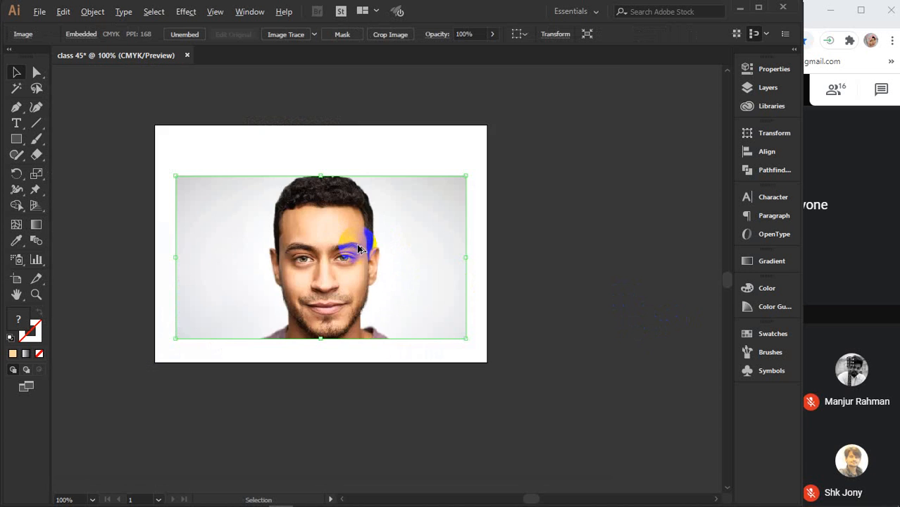
Scale the portrait to about 2.85 × 1.6 in and stack three copies in a column on the artboard
left_click_drag(465, 338, 411, 294)
left_click_drag(345, 267, 250, 243)
key("ctrl+d")
left_click_drag(355, 155, 392, 305)
Duplicate the column of three portraits beside itself to form a grid two wide and three high
left_click_drag(187, 96, 410, 365)
left_click_drag(379, 314, 401, 310)
scroll(366, 220, "up", 2)
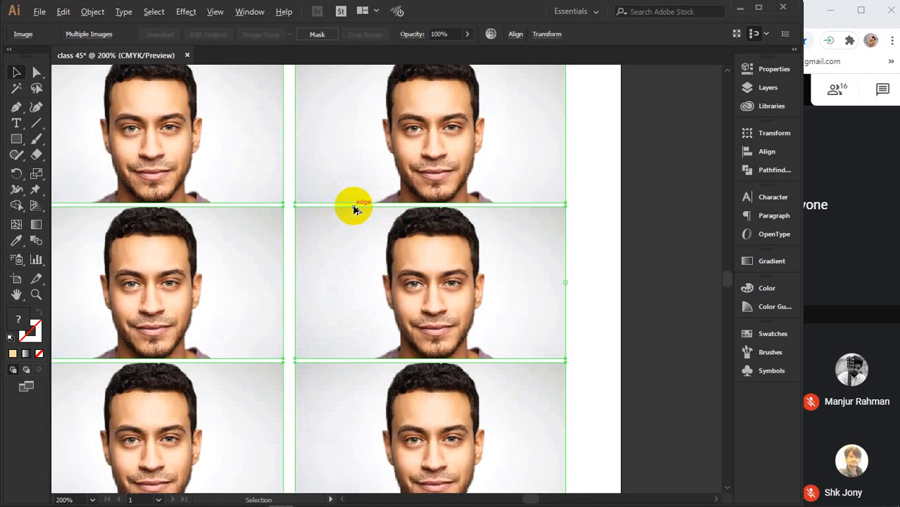
left_click_drag(460, 209, 478, 257)
left_click(659, 199)
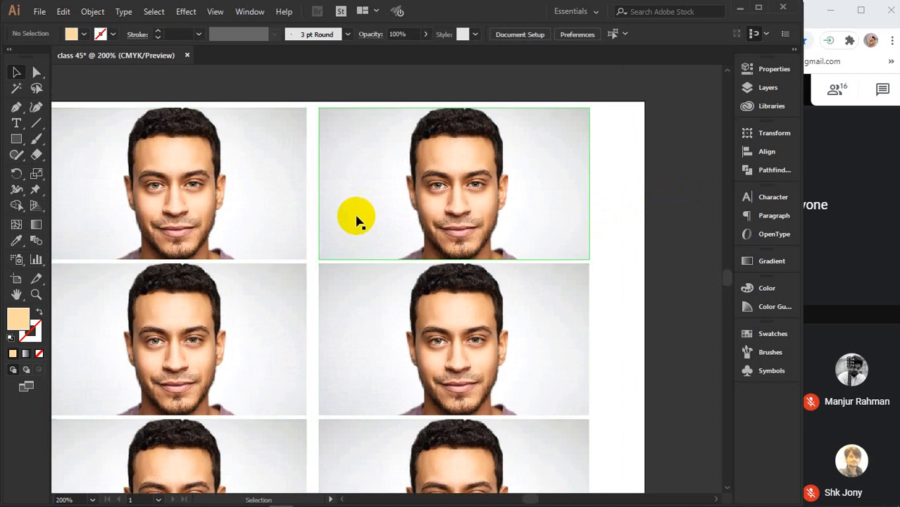
Image Trace the top portrait in the left column with the High Fidelity Photo preset
left_click(250, 198)
left_click(314, 35)
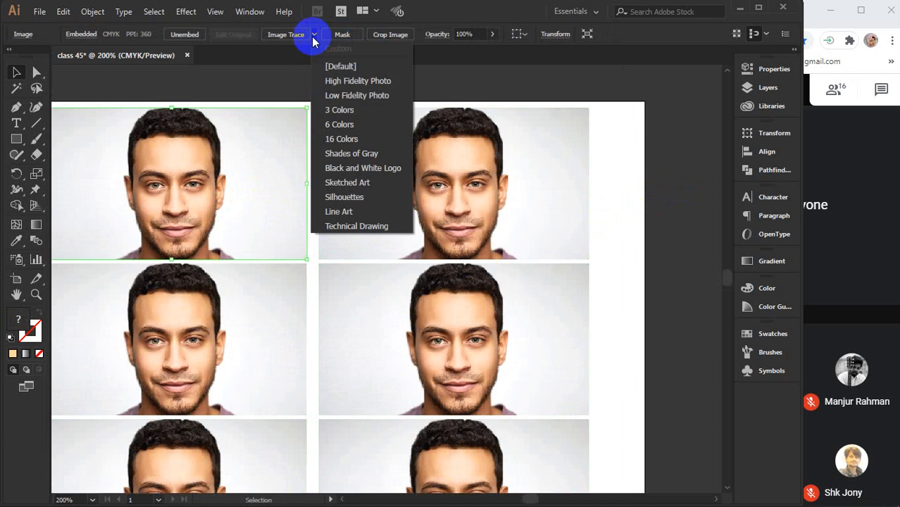
left_click(329, 84)
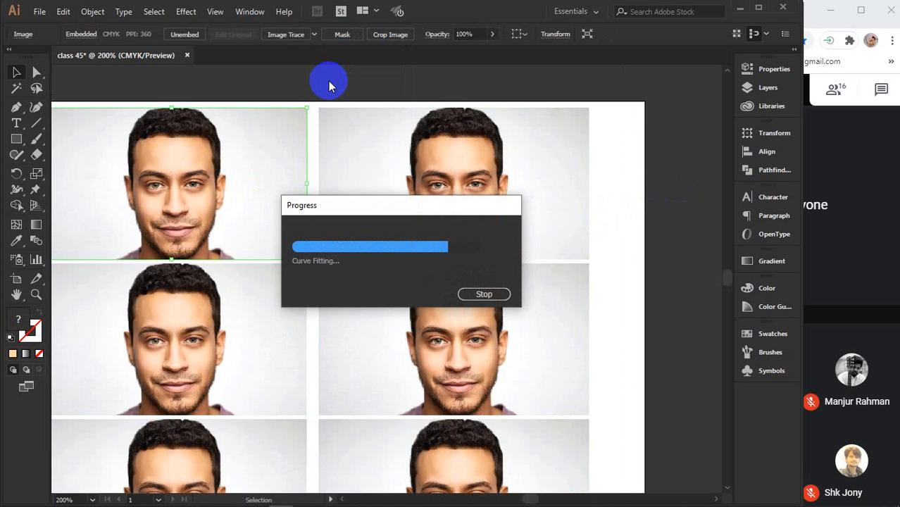
Image Trace the middle portrait in the left column with the Low Fidelity Photo preset
left_click(169, 322)
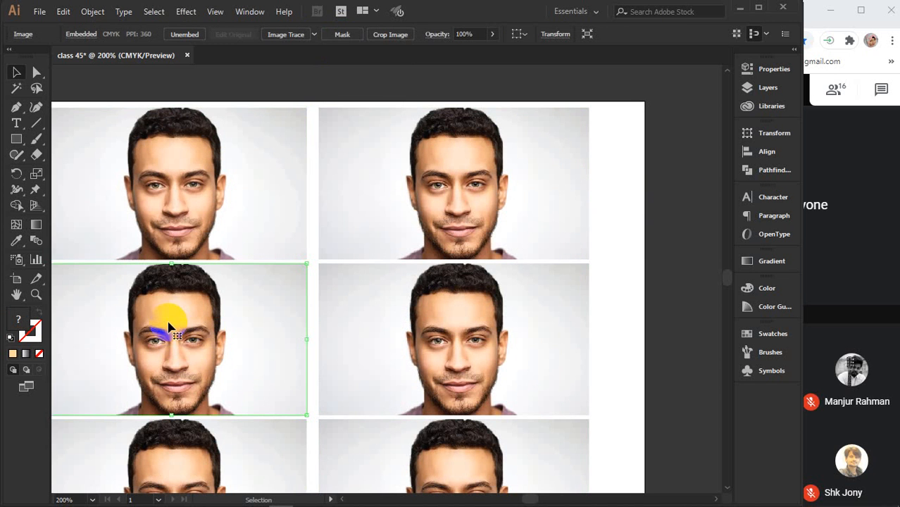
left_click(313, 34)
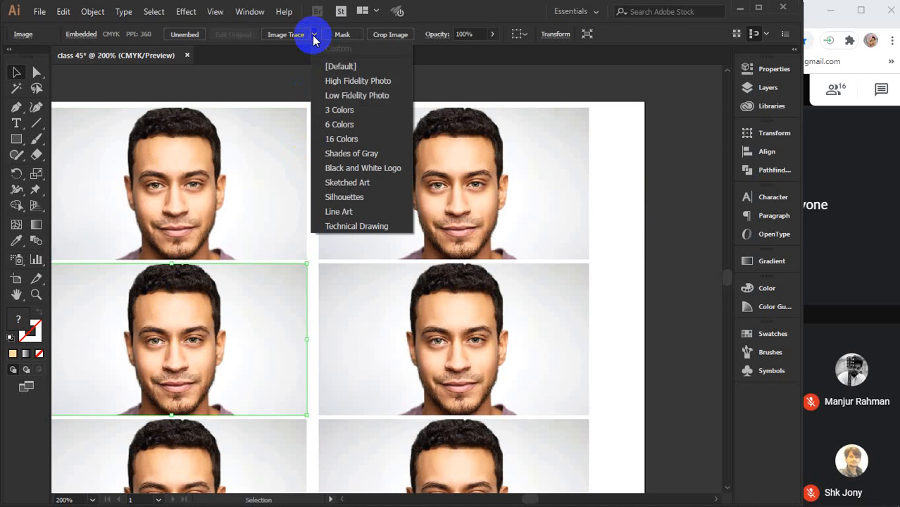
left_click(343, 96)
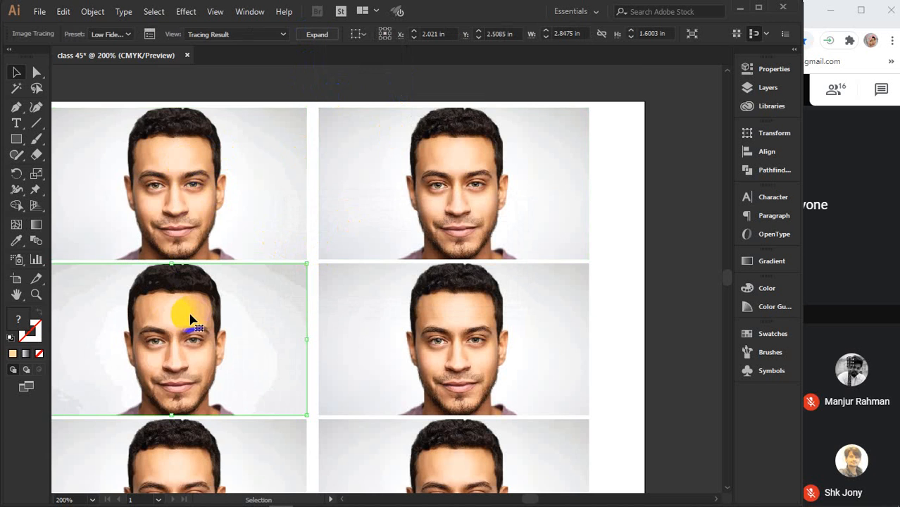
Image Trace the bottom portrait in the left column with the 3 Colors preset
scroll(190, 317, "down", 3)
left_click(180, 310)
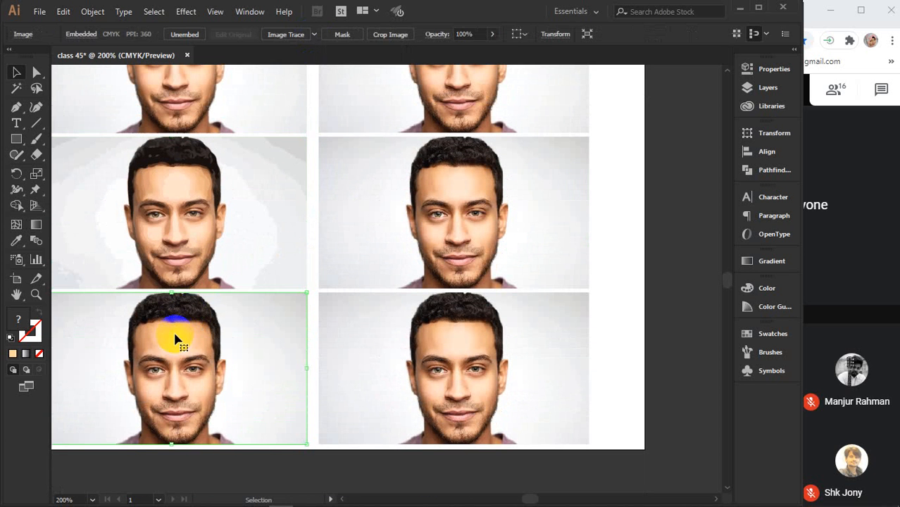
left_click(314, 34)
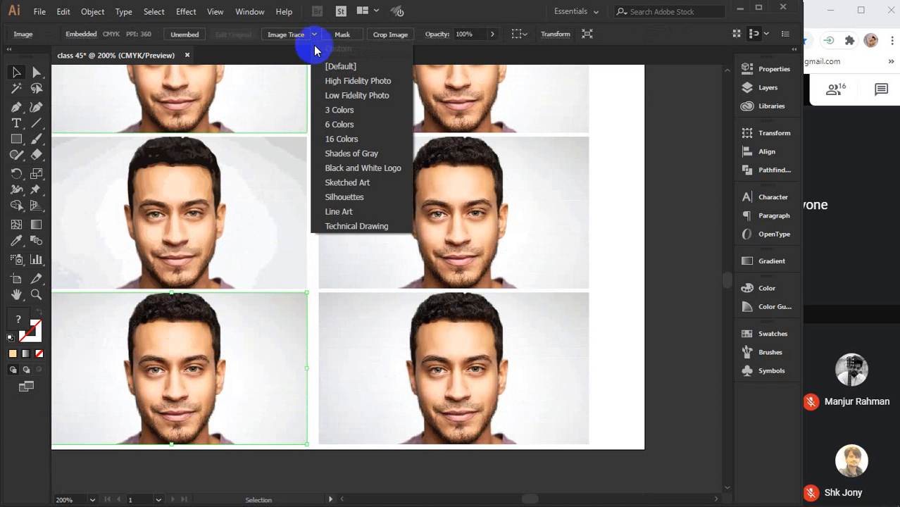
left_click(343, 112)
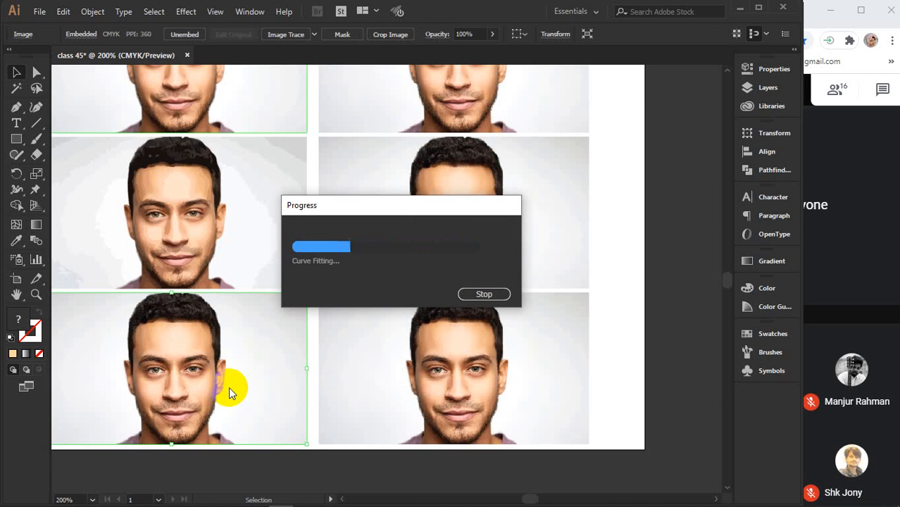
Image Trace the top portrait in the right column with the 16 Colors preset
scroll(230, 388, "up", 3)
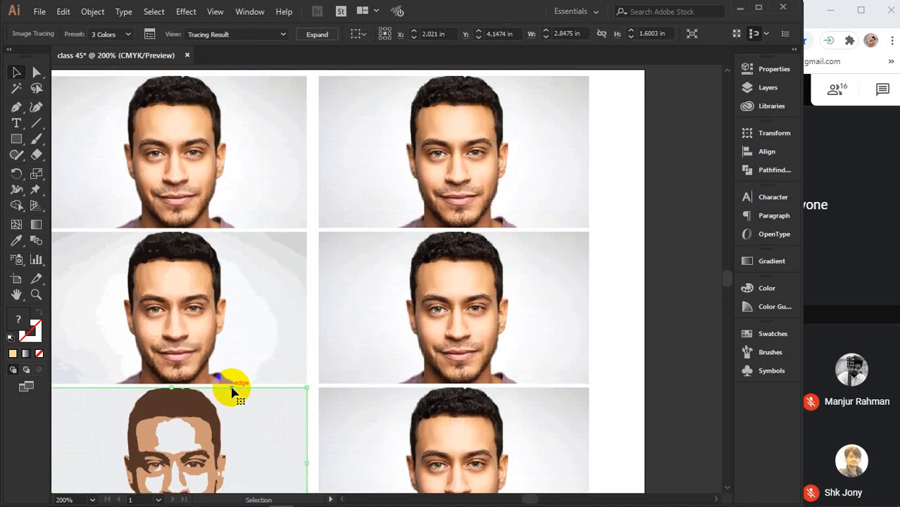
scroll(232, 392, "up", 2)
left_click(445, 229)
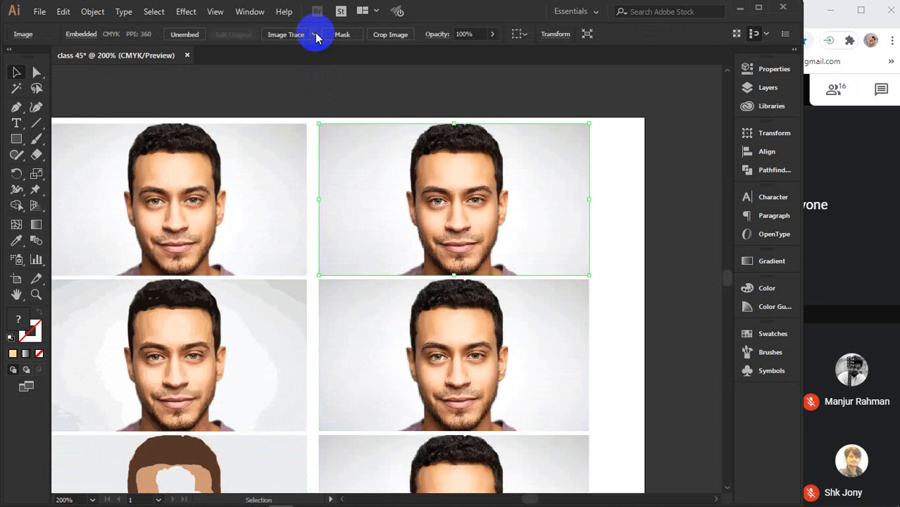
left_click(314, 35)
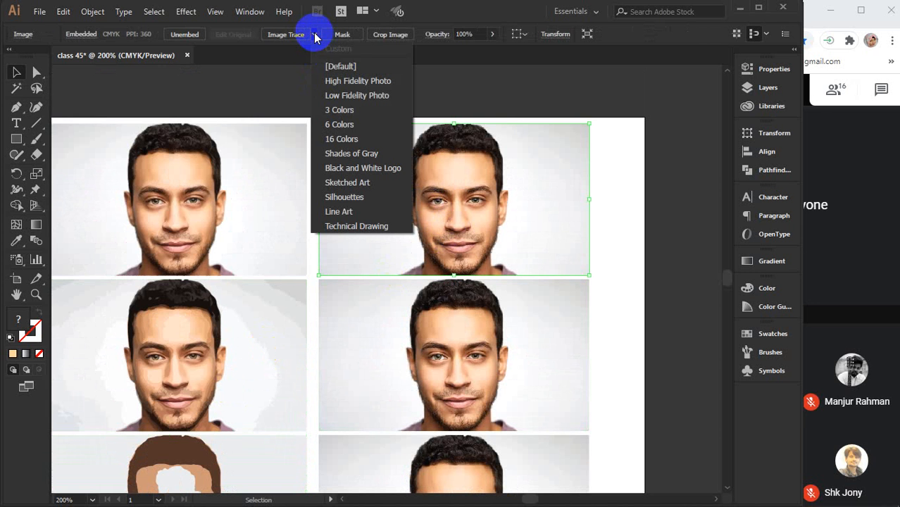
left_click(343, 140)
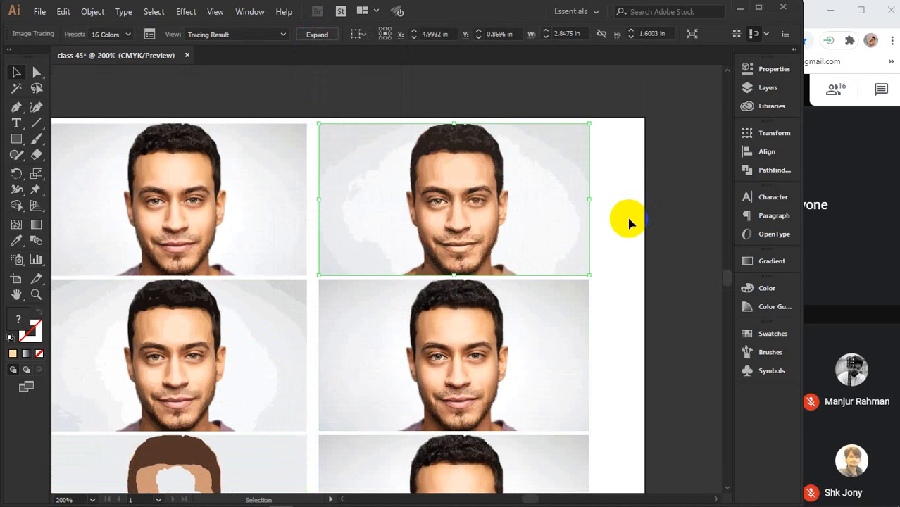
Image Trace the middle portrait in the right column with the Black and White Logo preset
scroll(451, 282, "down", 1)
left_click(407, 336)
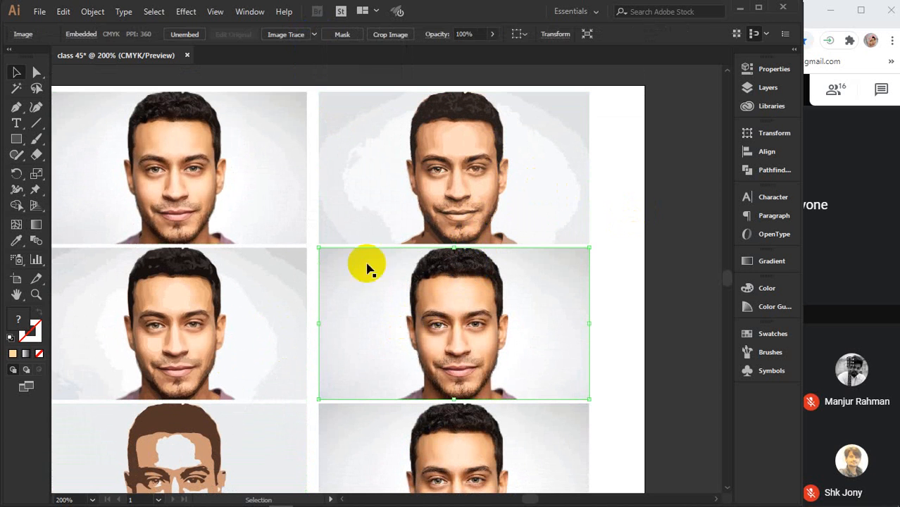
left_click(315, 33)
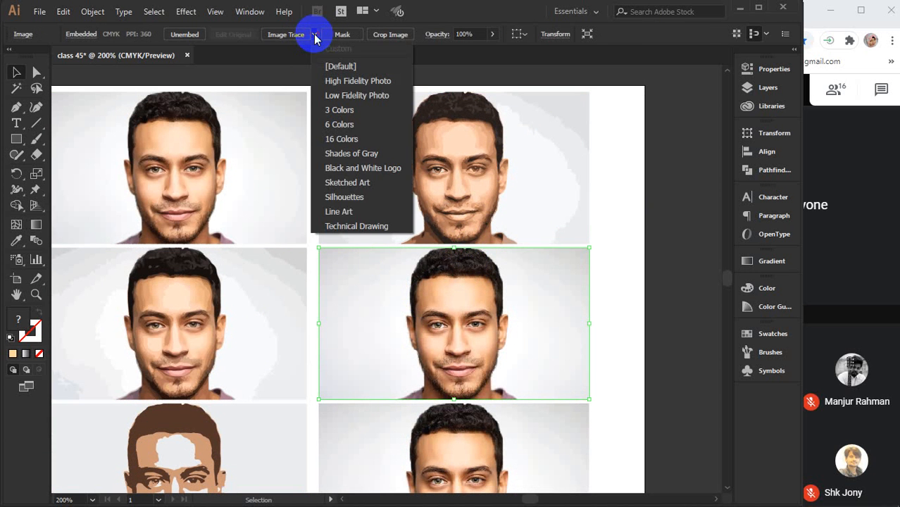
left_click(363, 169)
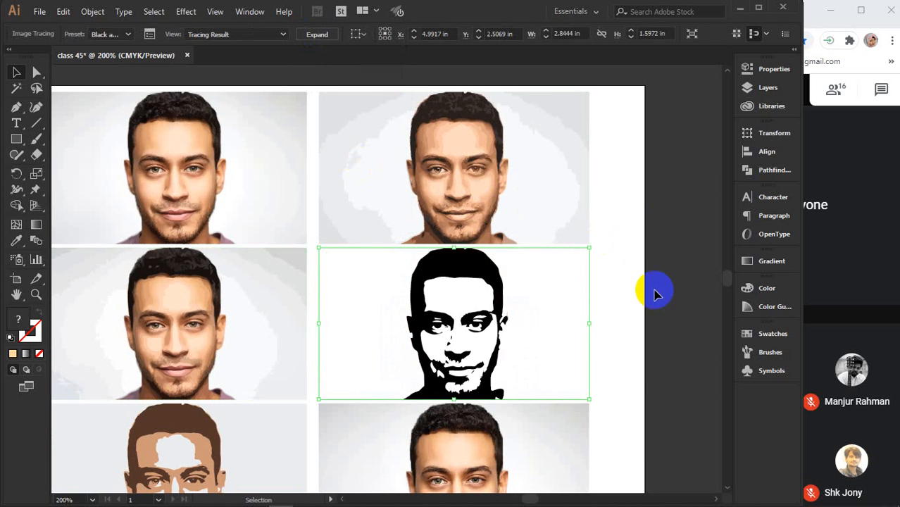
Image Trace the bottom portrait in the right column with the Line Art preset and clear the selection
scroll(654, 296, "down", 1)
scroll(654, 296, "down", 3)
left_click(459, 321)
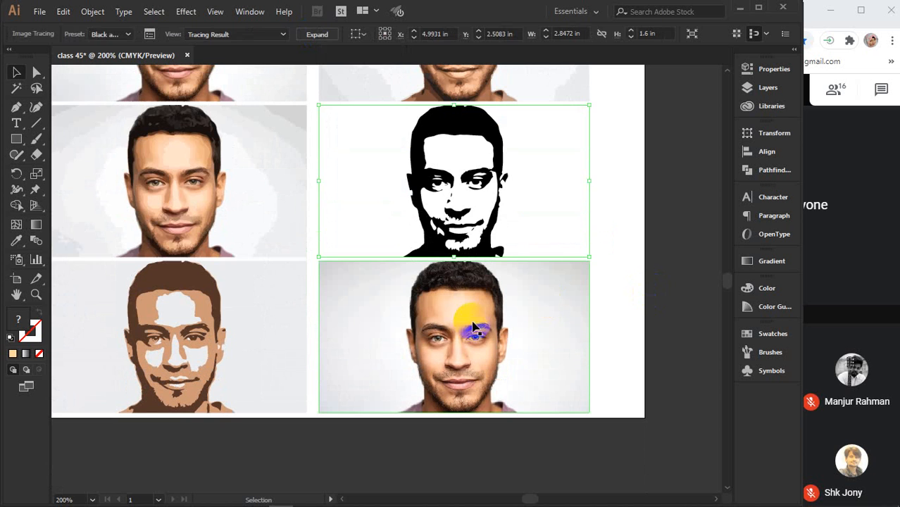
left_click(313, 34)
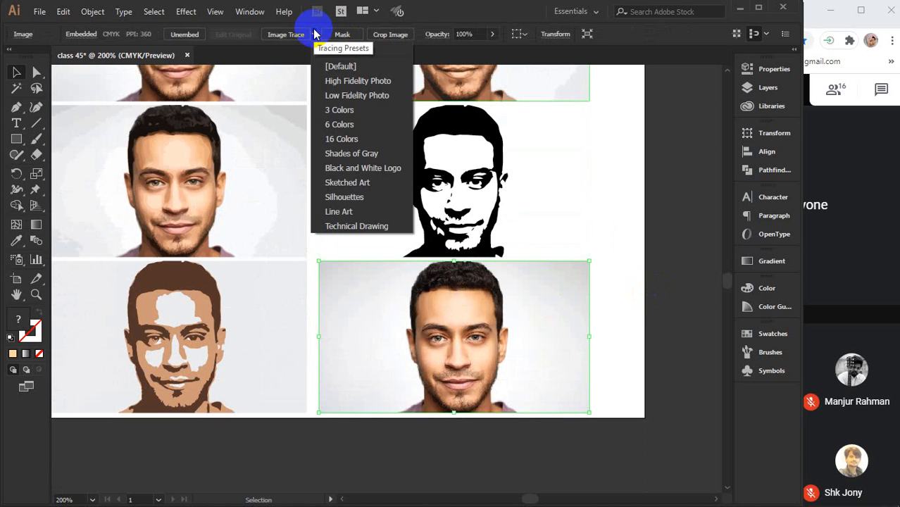
left_click(339, 213)
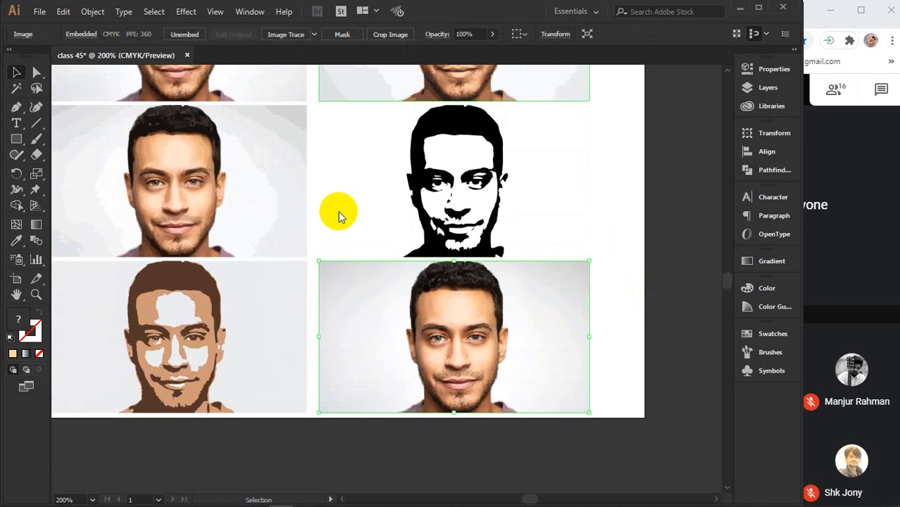
left_click(682, 315)
Compare the six traced portraits side by side on the artboard
left_click_drag(292, 378, 350, 442)
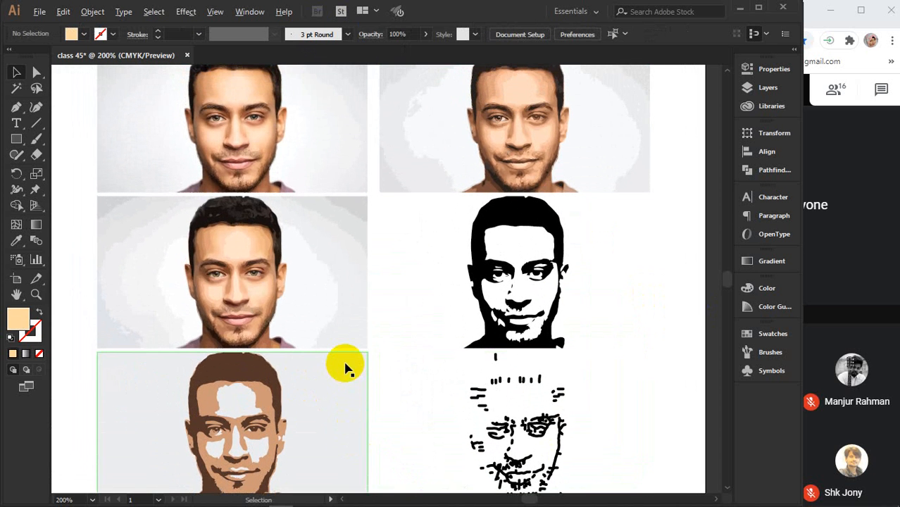
scroll(345, 365, "down", 1)
left_click_drag(336, 307, 349, 289)
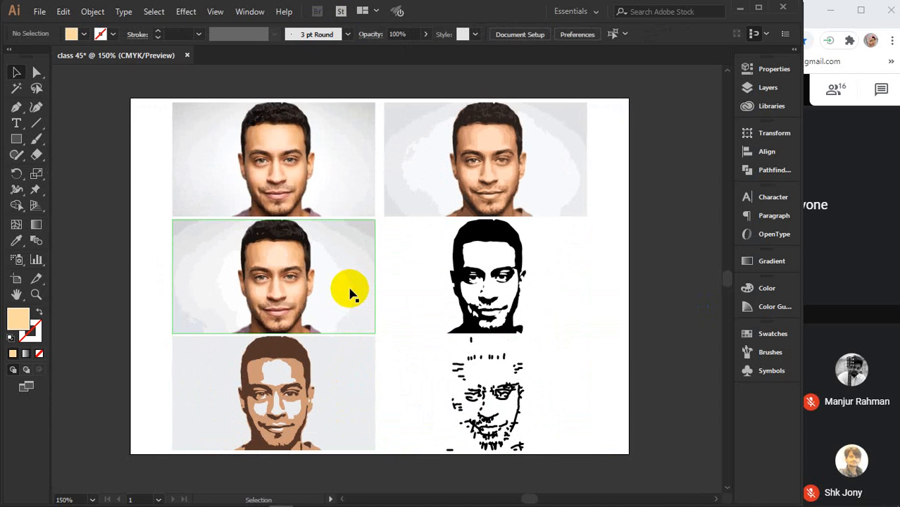
left_click(36, 294)
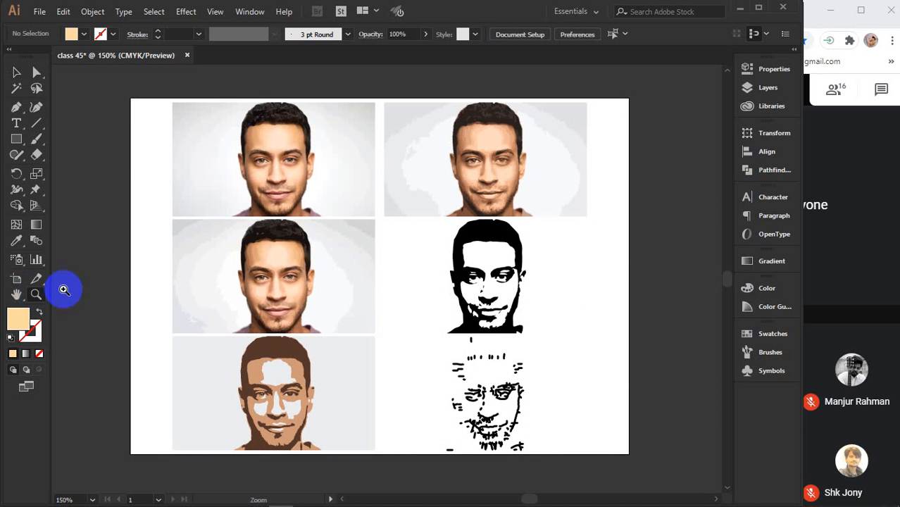
left_click(279, 290)
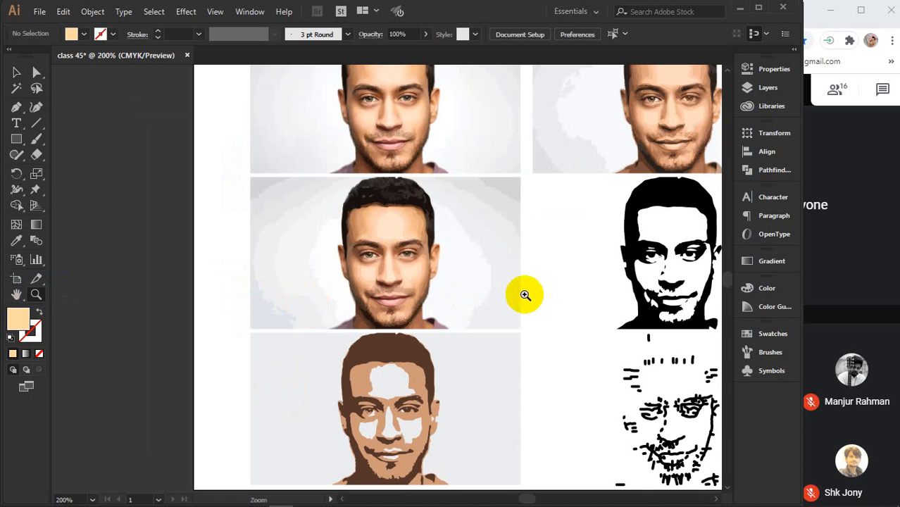
key("v")
left_click_drag(568, 294, 451, 314)
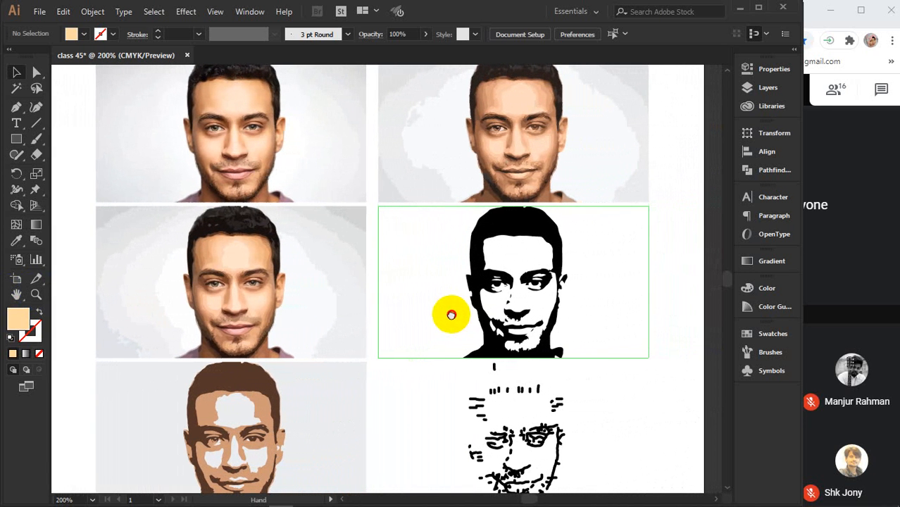
Hide the Control bar from the workspace
left_click(246, 12)
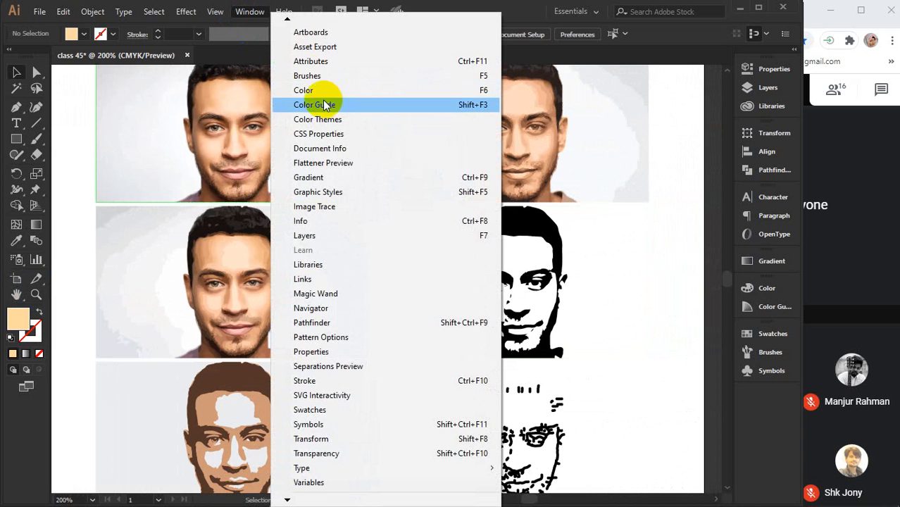
mouse_move(287, 21)
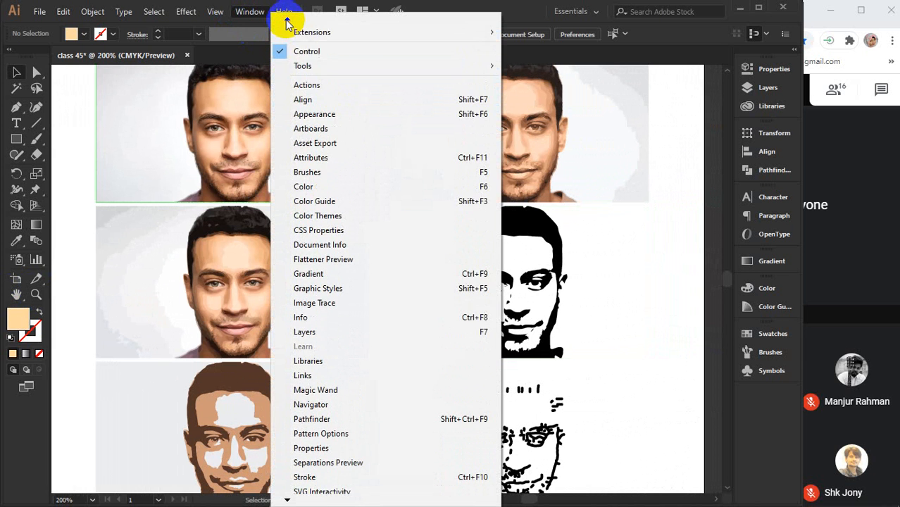
left_click(322, 56)
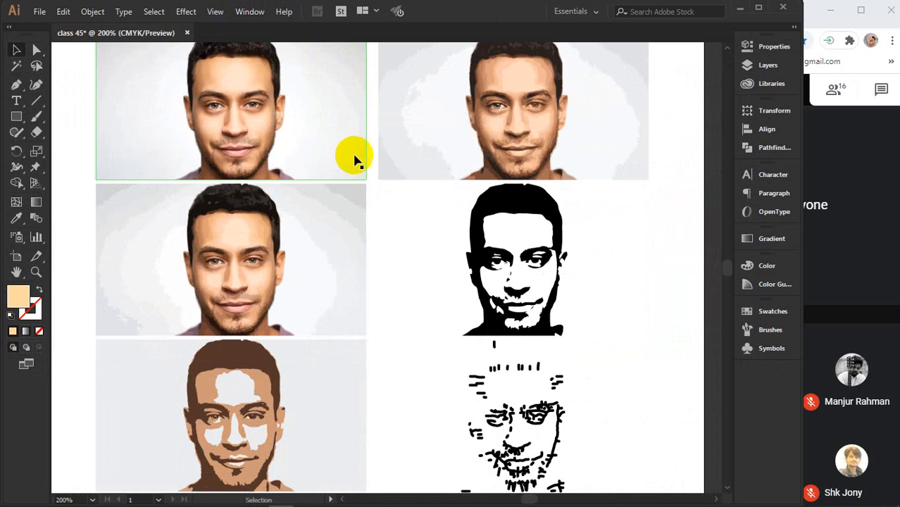
Review the traced portraits and examine the eye in the High Fidelity Photo version up close
left_click_drag(376, 157, 381, 162)
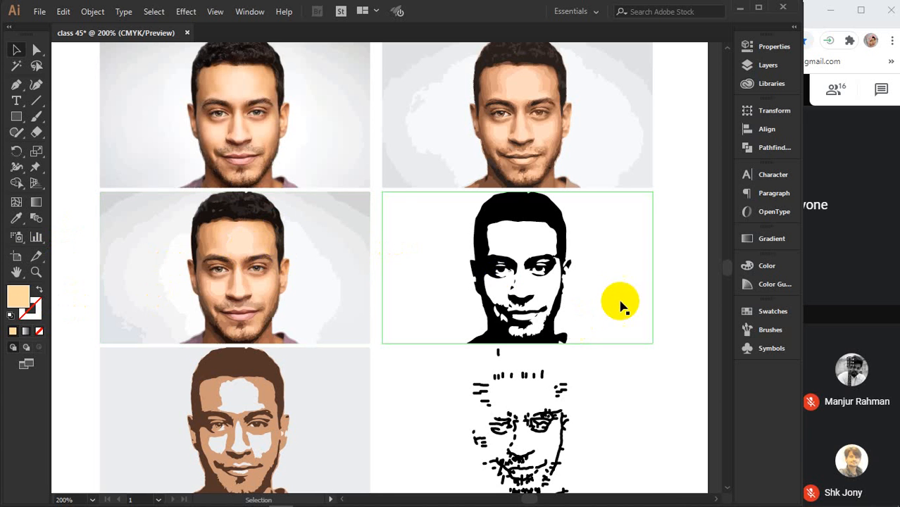
left_click_drag(542, 436, 542, 430)
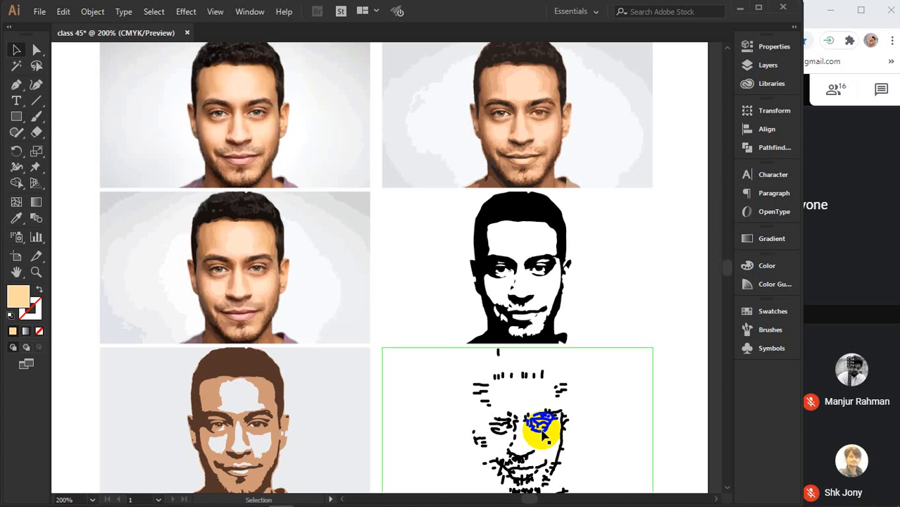
left_click(265, 116)
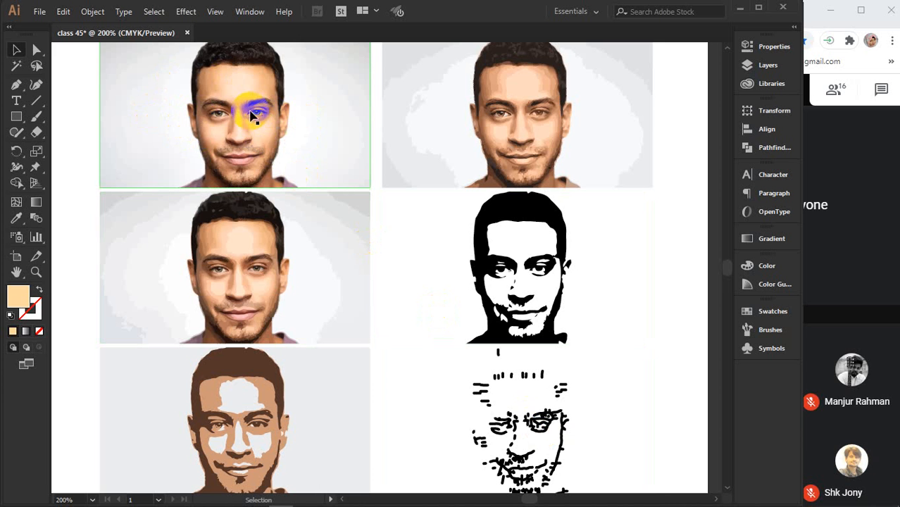
scroll(252, 113, "up", 7)
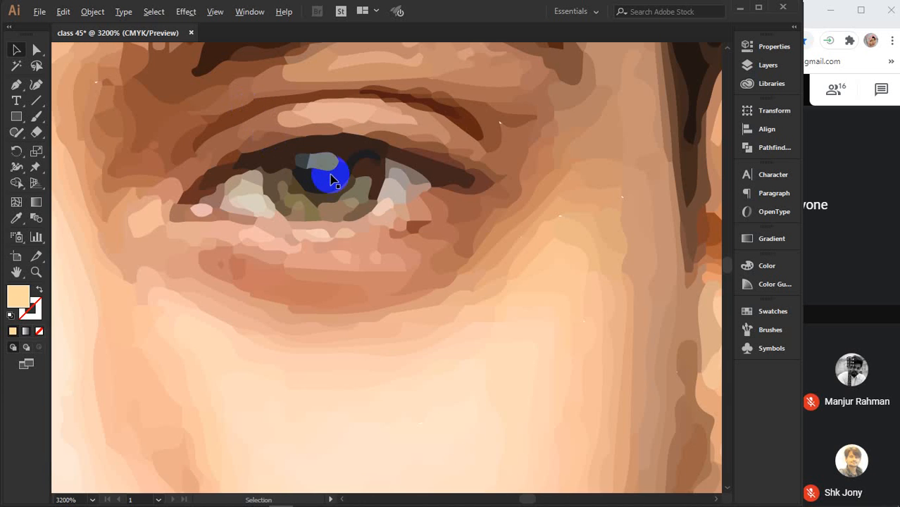
Compare the facial detail of the photo-style traces with the simplified colour, black-and-white and line art versions of the portrait
scroll(338, 173, "down", 6)
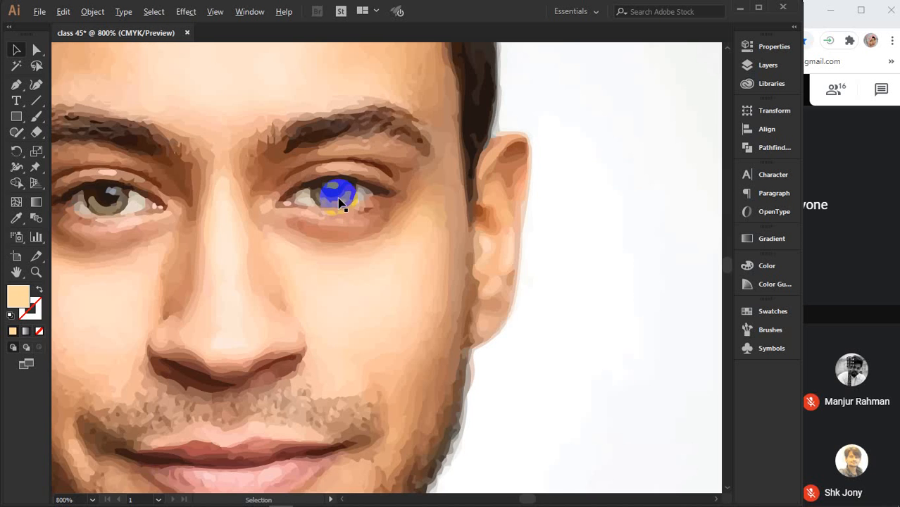
scroll(352, 310, "down", 5)
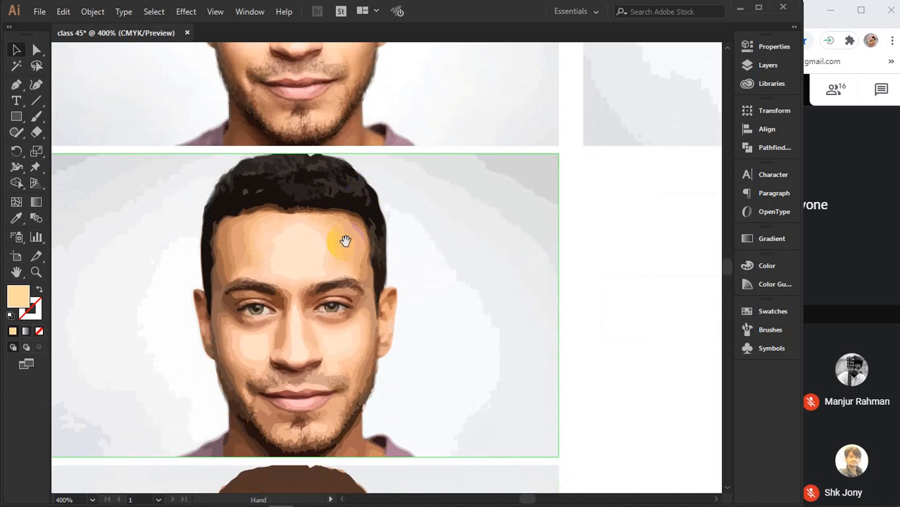
scroll(308, 343, "up", 2)
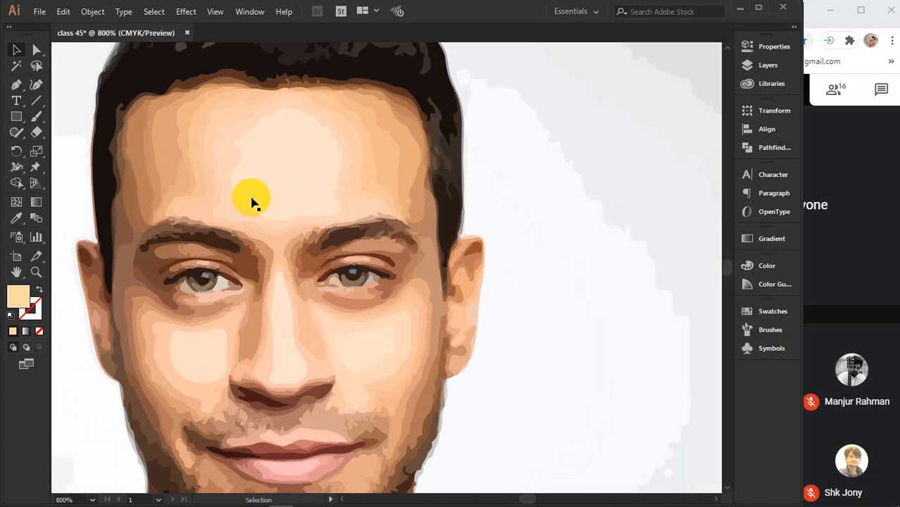
scroll(281, 286, "down", 4)
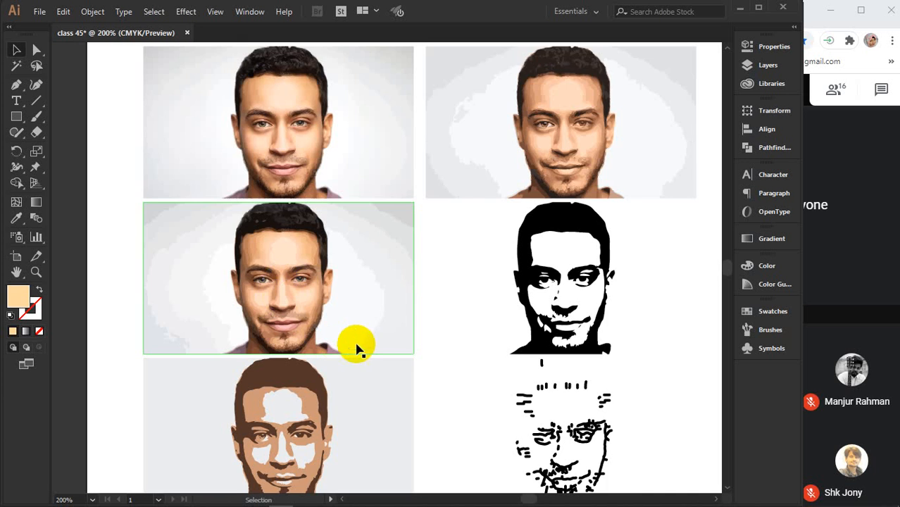
left_click_drag(366, 340, 345, 293)
scroll(303, 257, "up", 2)
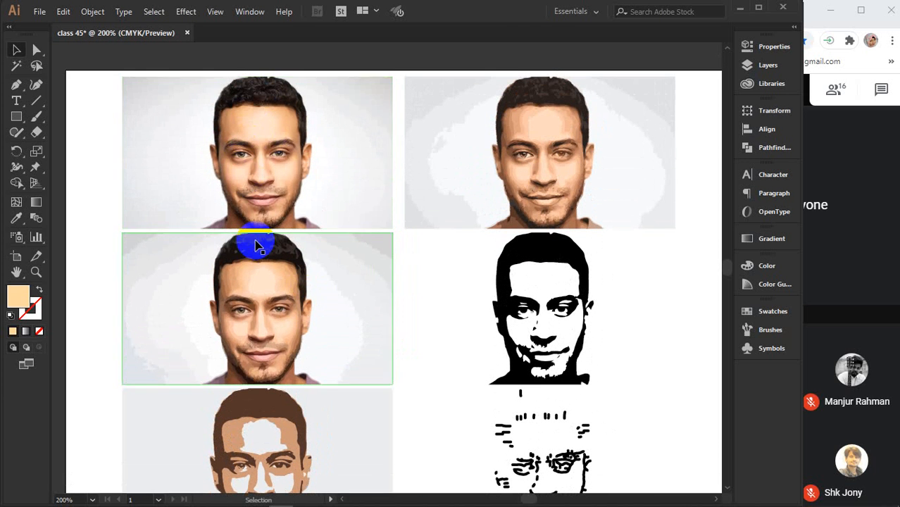
scroll(276, 309, "down", 1)
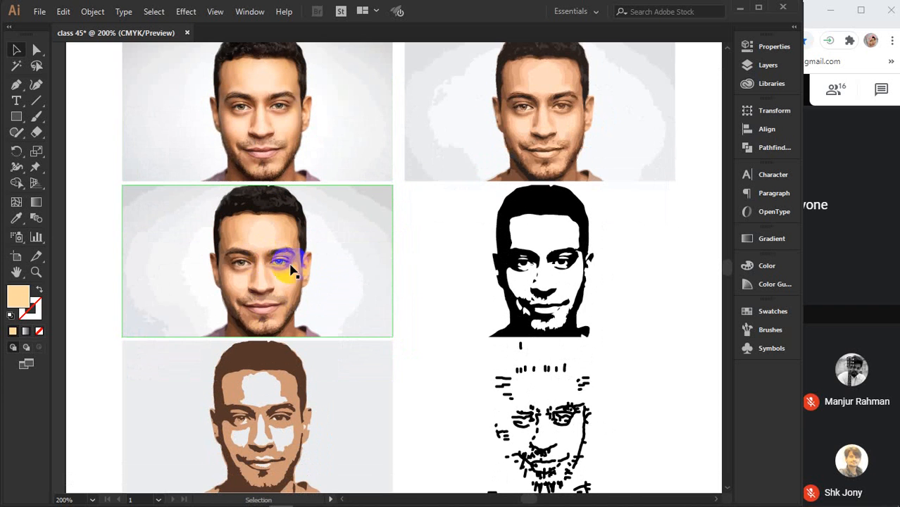
scroll(259, 287, "down", 1)
scroll(264, 287, "down", 1)
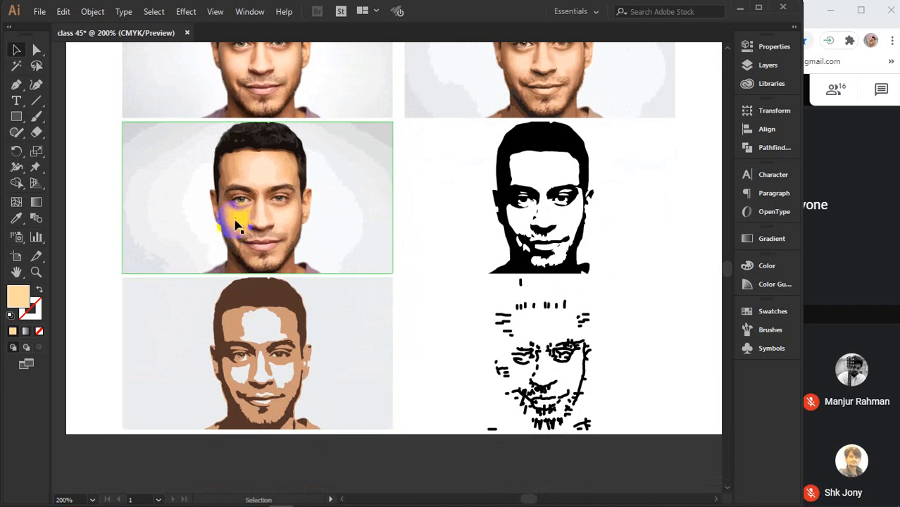
scroll(317, 310, "down", 1)
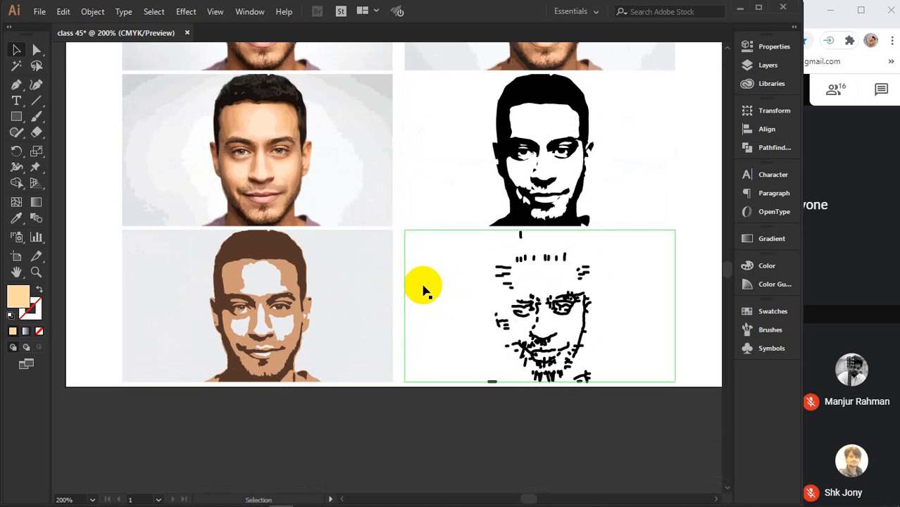
left_click_drag(423, 284, 403, 372)
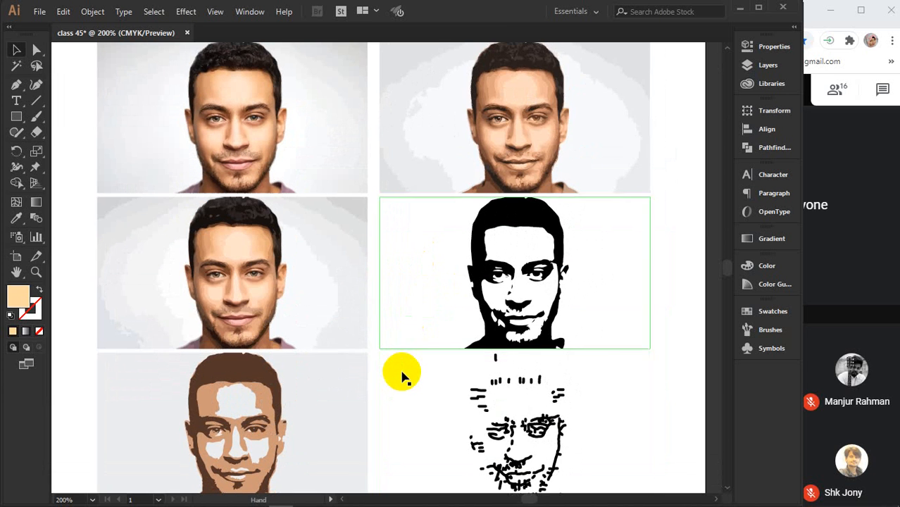
scroll(402, 374, "down", 1)
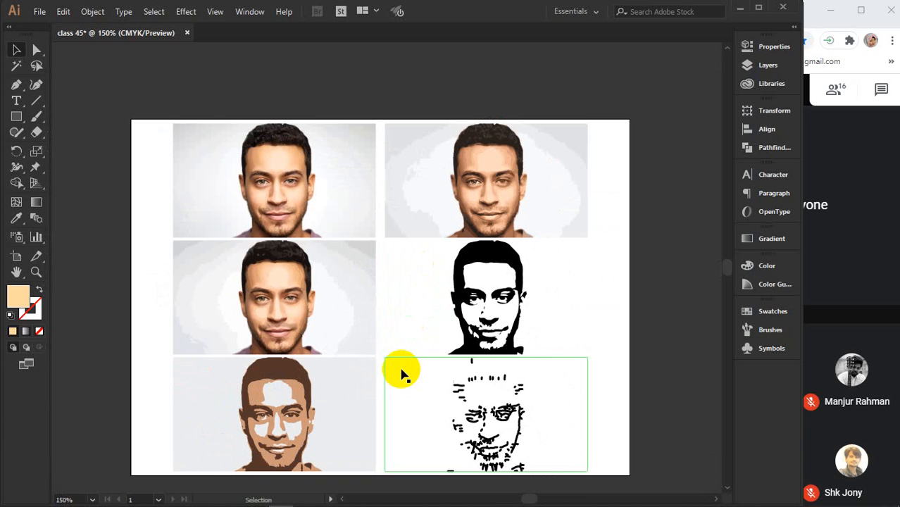
Delete all six traced portraits from the artboard
left_click_drag(138, 82, 604, 472)
key("Delete")
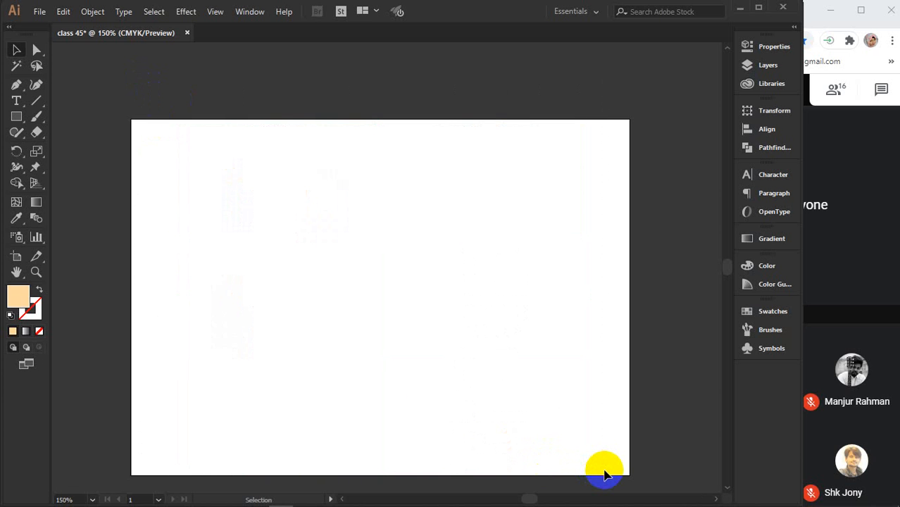
left_click_drag(463, 376, 469, 355)
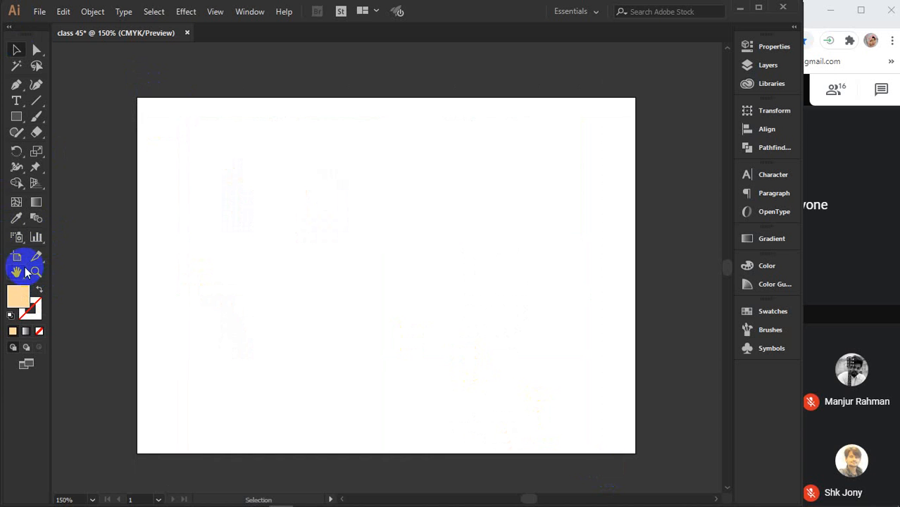
Place one instance of the black wings symbol on the artboard with the Symbol Sprayer and delete it
left_click(16, 238)
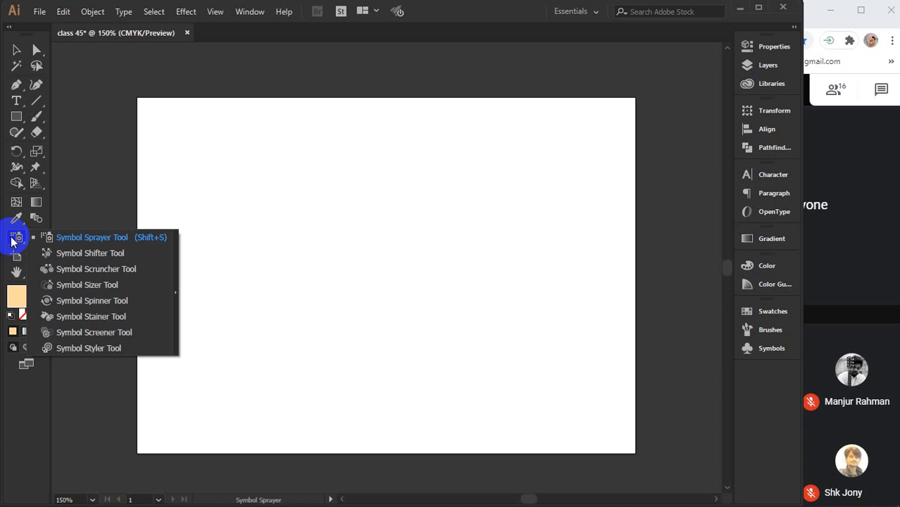
mouse_move(13, 242)
left_mouse_down()
mouse_move(70, 223)
mouse_move(92, 237)
left_mouse_up()
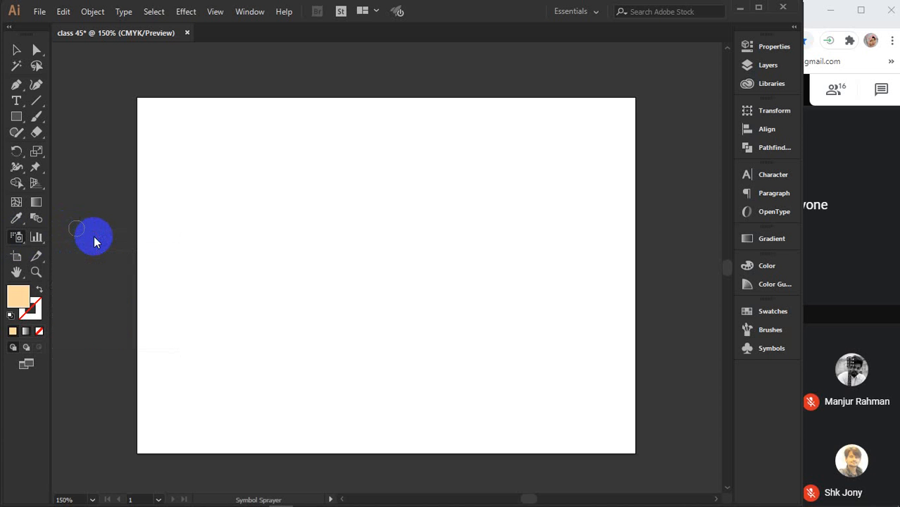
mouse_move(222, 311)
left_mouse_down()
mouse_move(387, 227)
mouse_move(338, 229)
mouse_move(396, 266)
mouse_move(427, 293)
left_mouse_up()
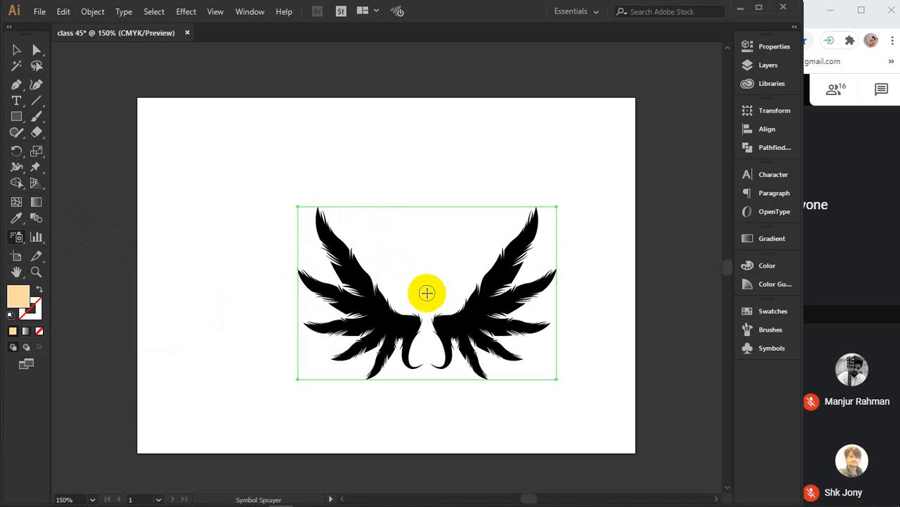
left_click(16, 50)
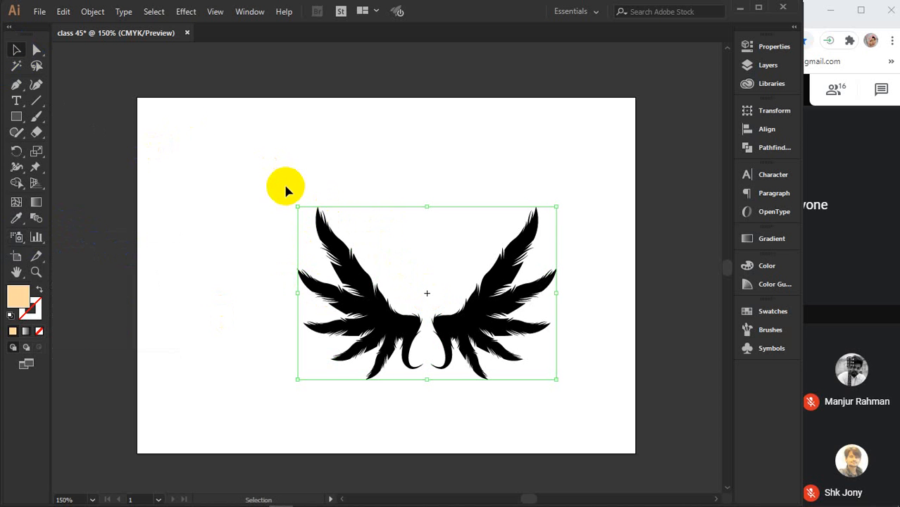
key("Delete")
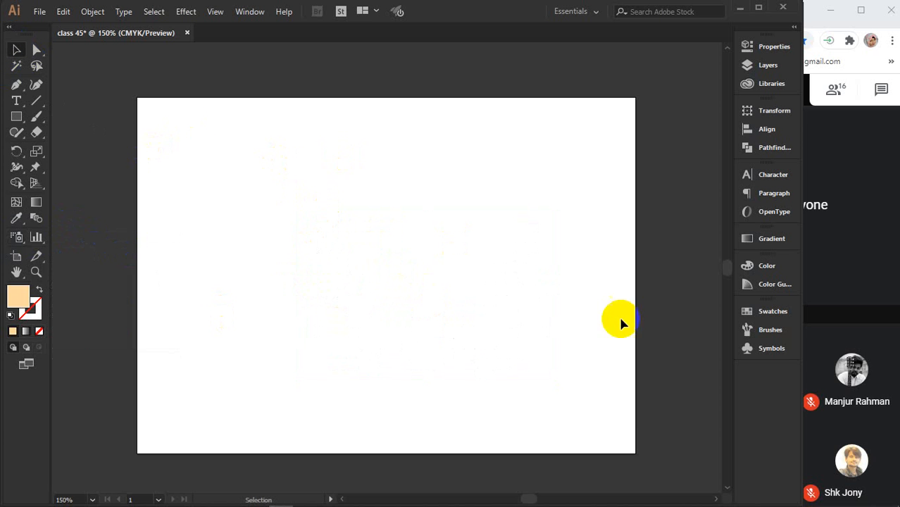
Try the Symbol Sprayer on the empty artboard with no symbol selected
left_click(769, 348)
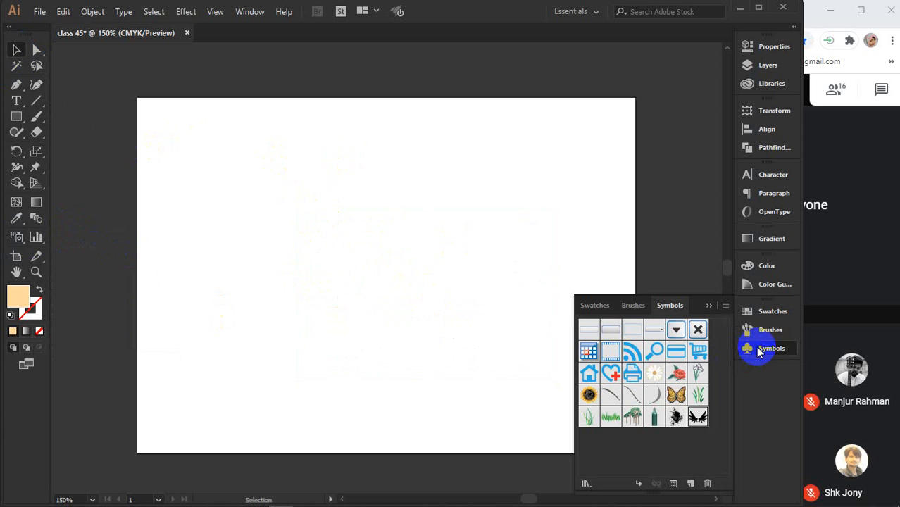
left_click(708, 305)
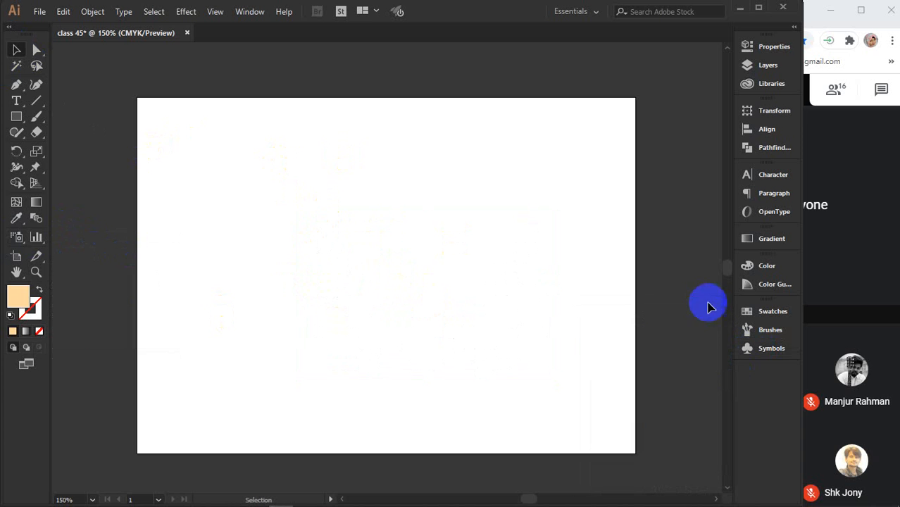
left_click(19, 237)
left_click(345, 228)
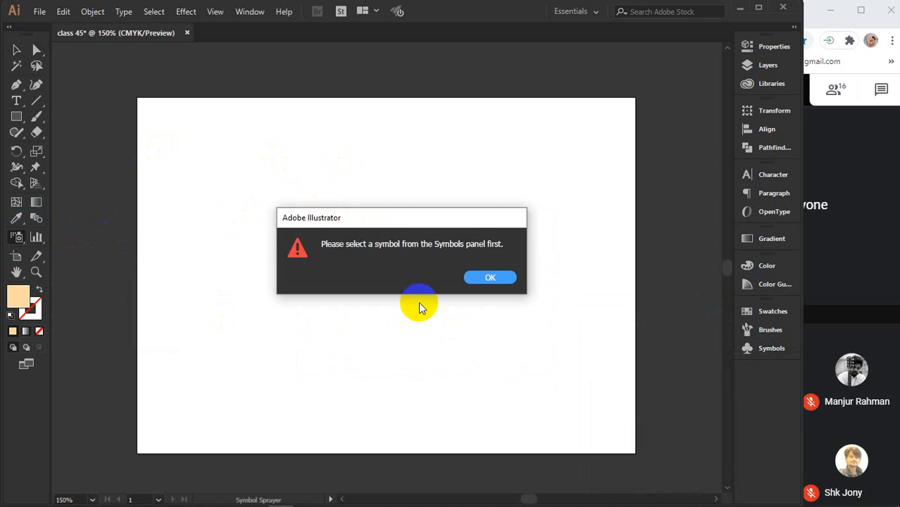
left_click(475, 277)
left_click(357, 201)
left_click(481, 279)
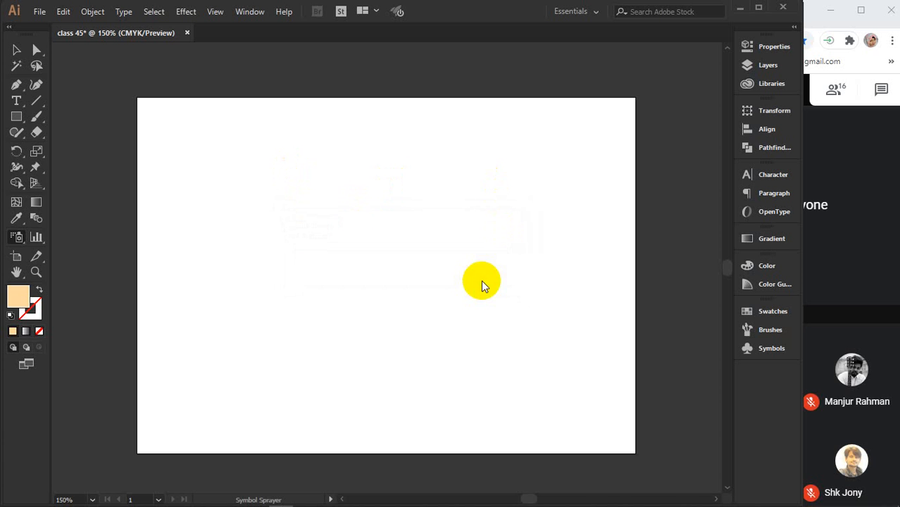
mouse_move(481, 280)
left_mouse_down()
mouse_move(437, 273)
mouse_move(412, 313)
mouse_move(152, 224)
mouse_move(167, 133)
left_mouse_up()
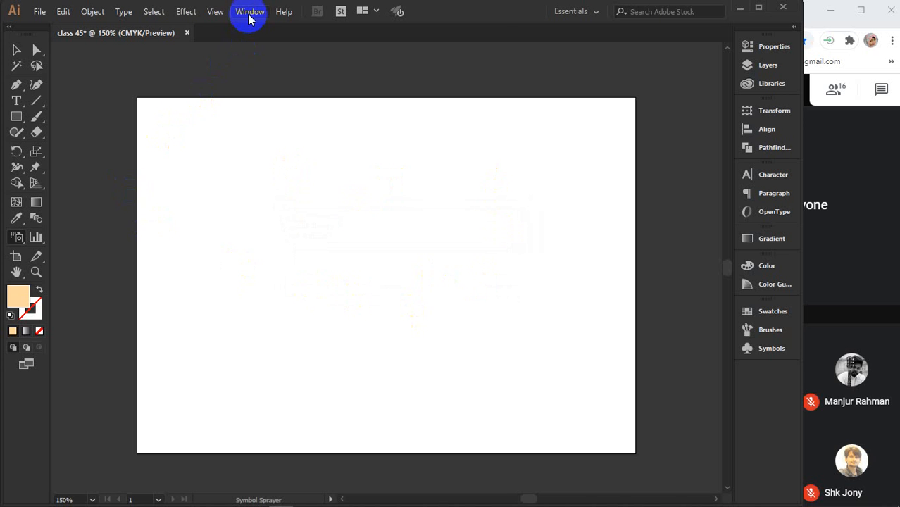
Show the document's symbols and delete the black wings symbol from the collection
left_click(249, 15)
mouse_move(301, 499)
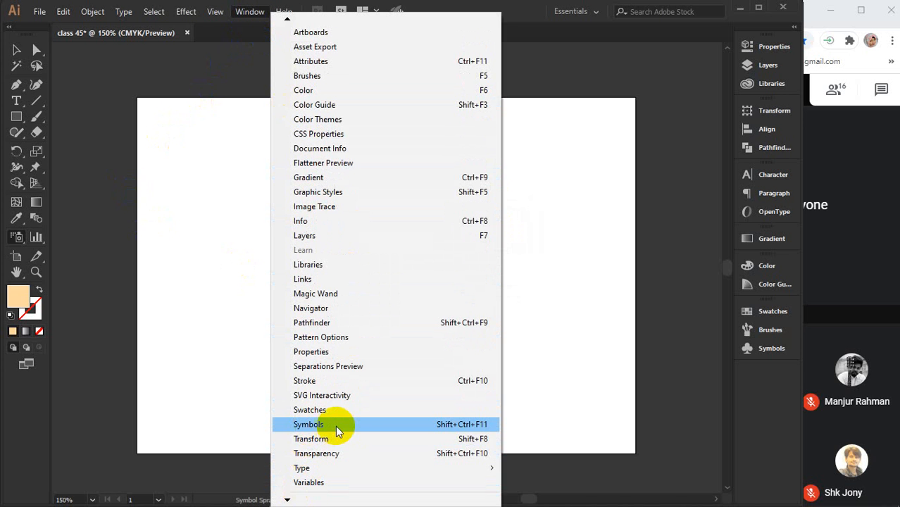
left_click(336, 425)
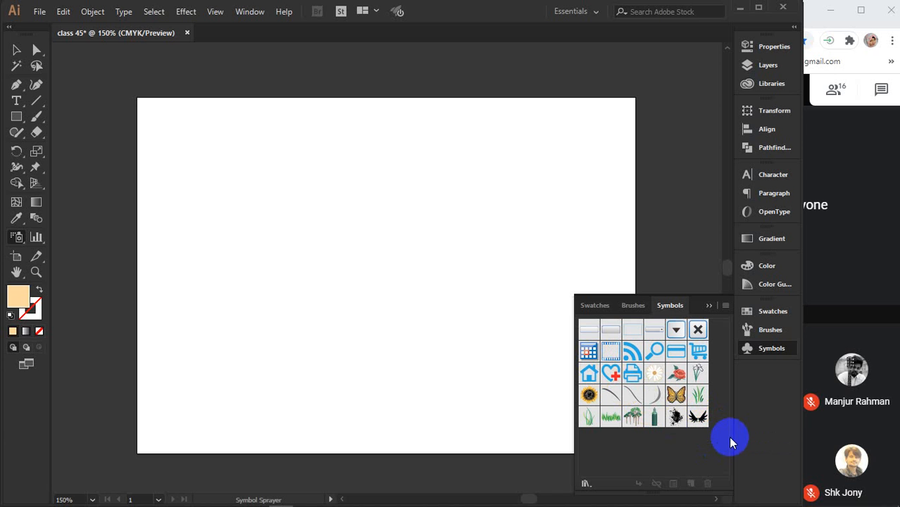
left_click(698, 416)
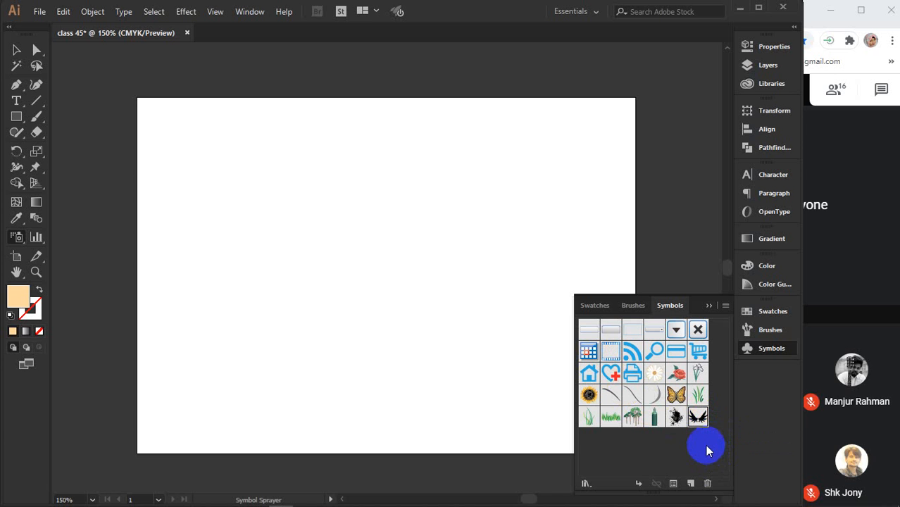
left_click(708, 483)
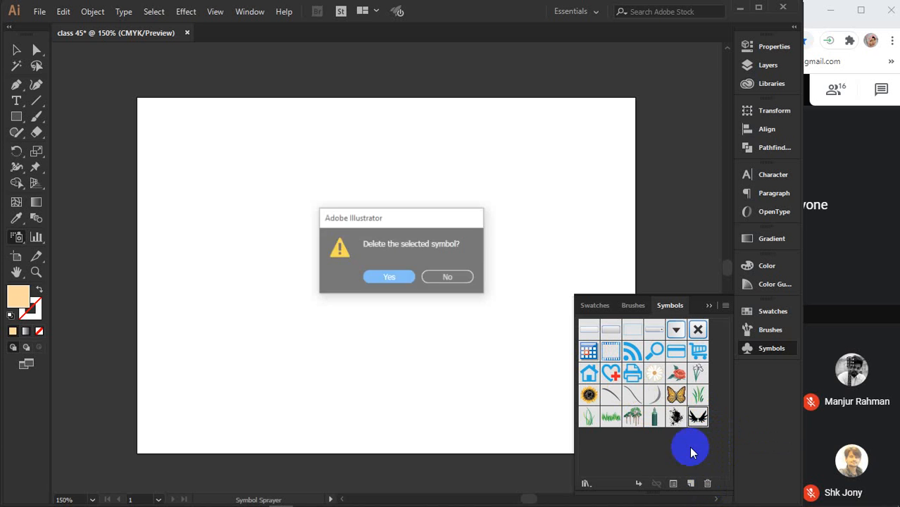
left_click(391, 277)
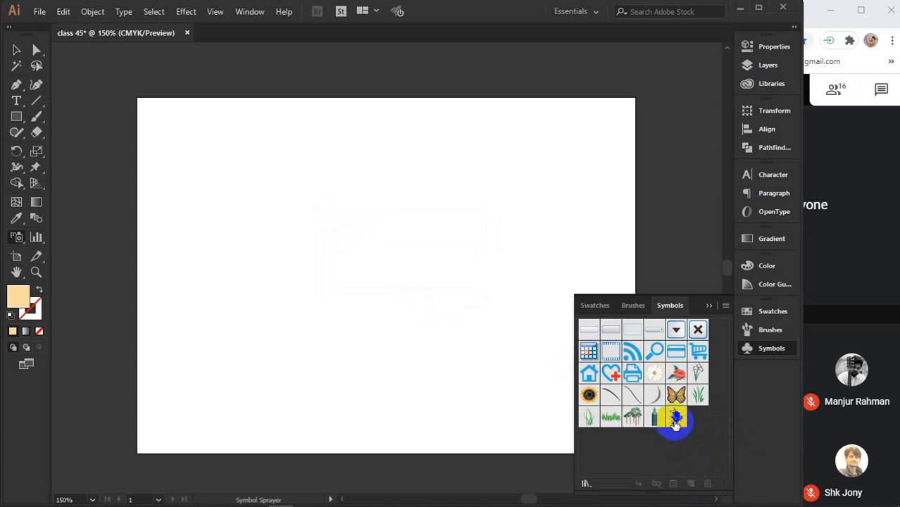
Select all remaining symbols, from the ink splatter back to the first one, and delete them from the document
left_click(675, 420)
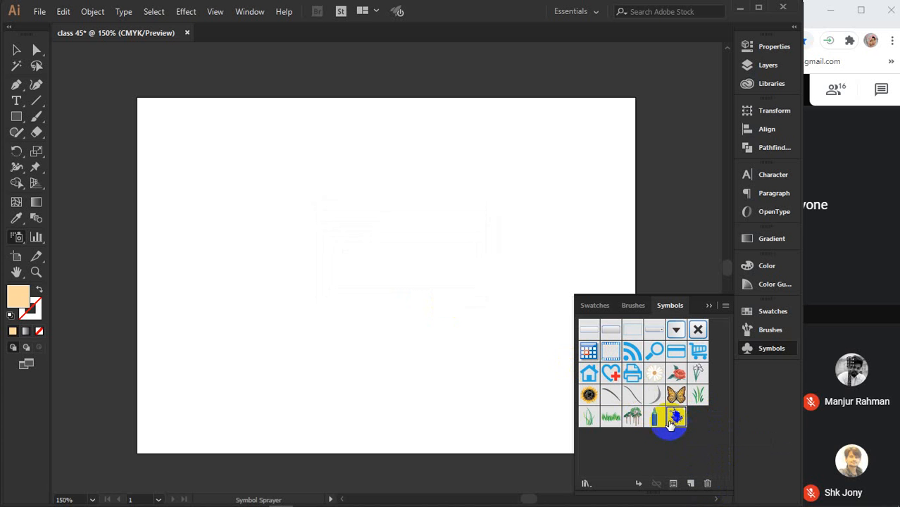
left_click(613, 419)
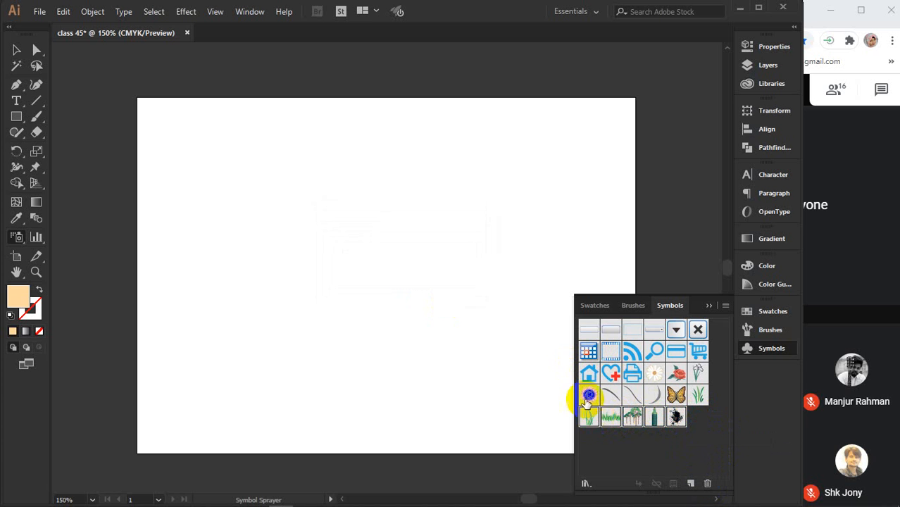
left_click(589, 395)
left_click(586, 373, "shift")
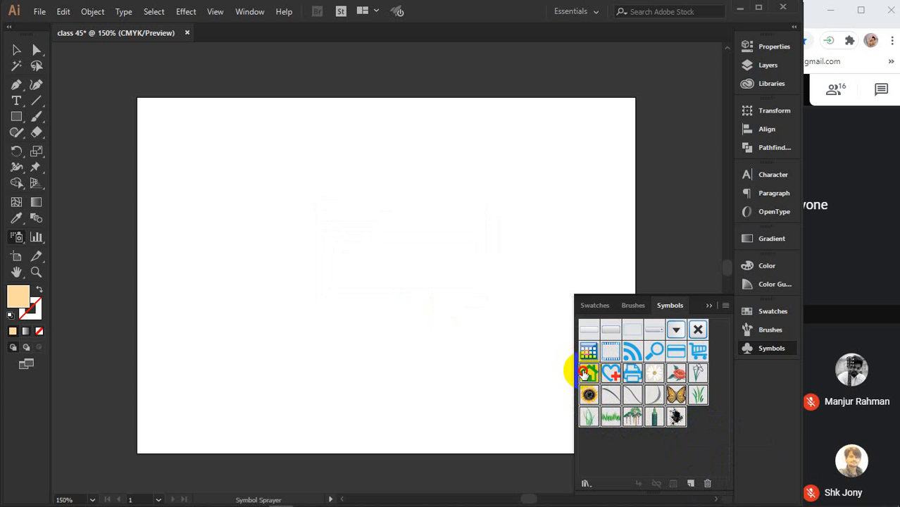
left_click(587, 352, "shift")
left_click(586, 331, "shift")
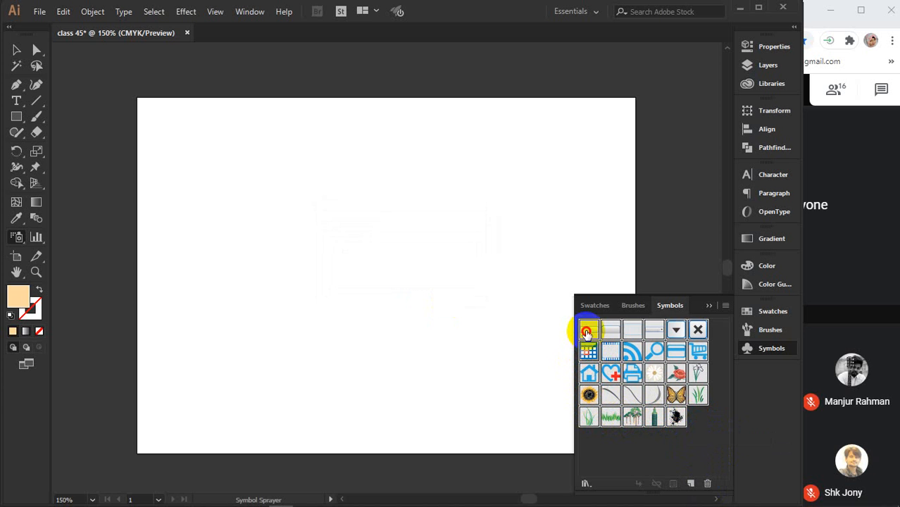
left_click(707, 483)
left_click(386, 276)
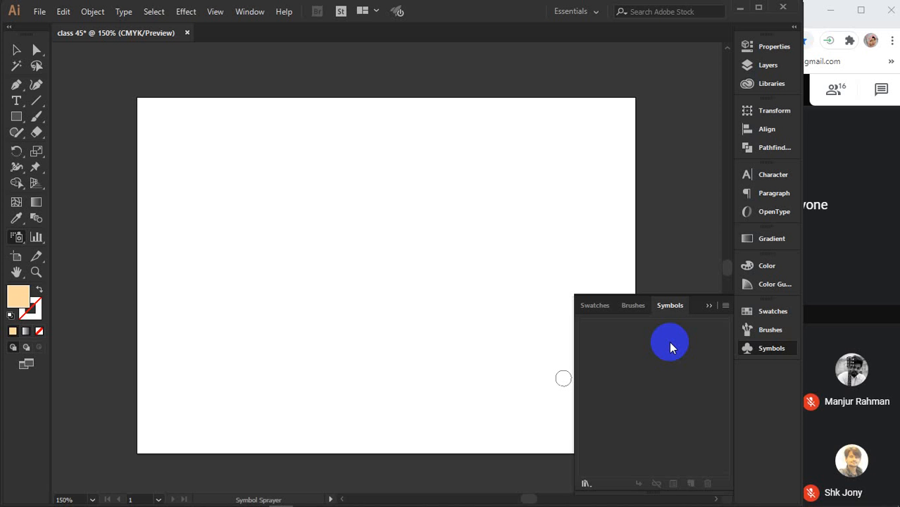
Open the Arrows symbol library
left_click(727, 308)
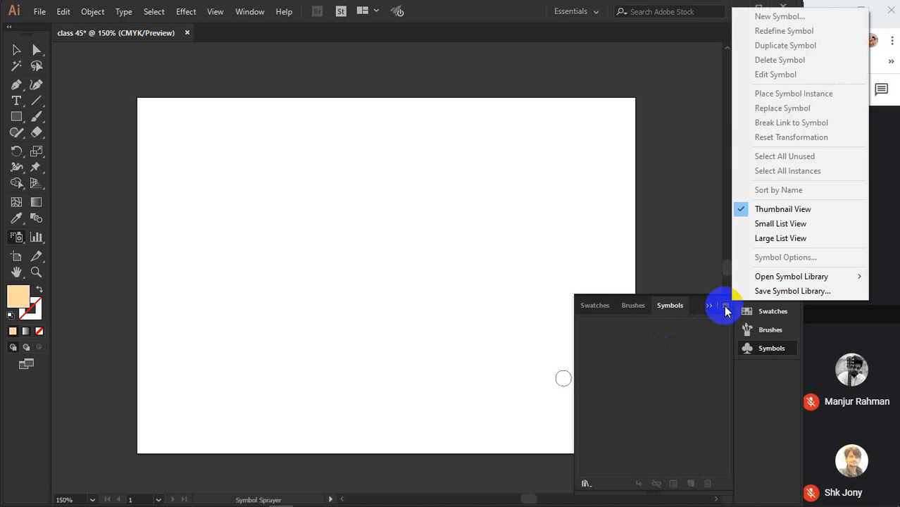
mouse_move(803, 282)
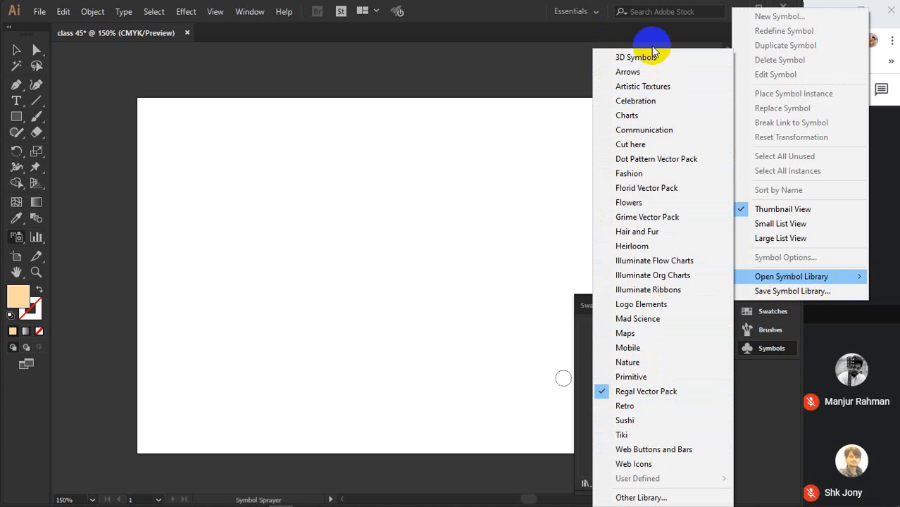
left_click(634, 73)
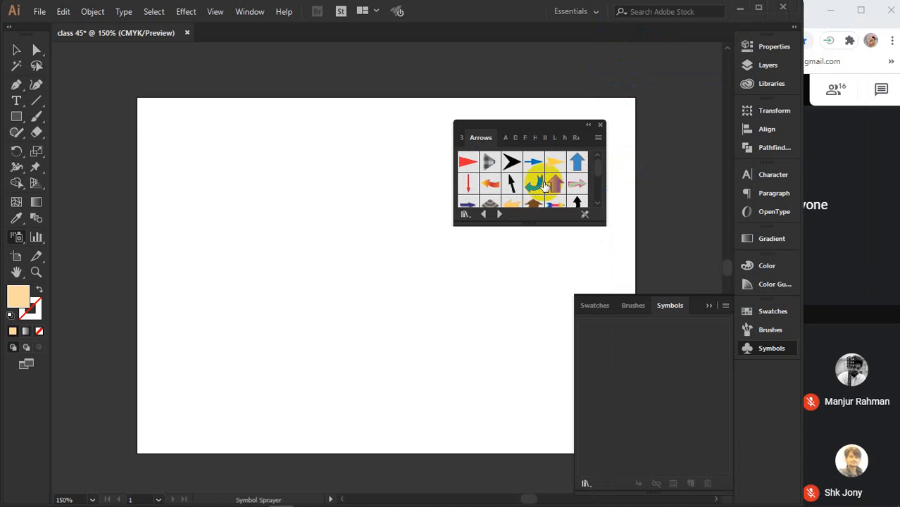
Enlarge and reposition the Arrows library, and add its purple up arrow and black U-turn arrow to the document's symbols
left_click_drag(534, 222, 520, 337)
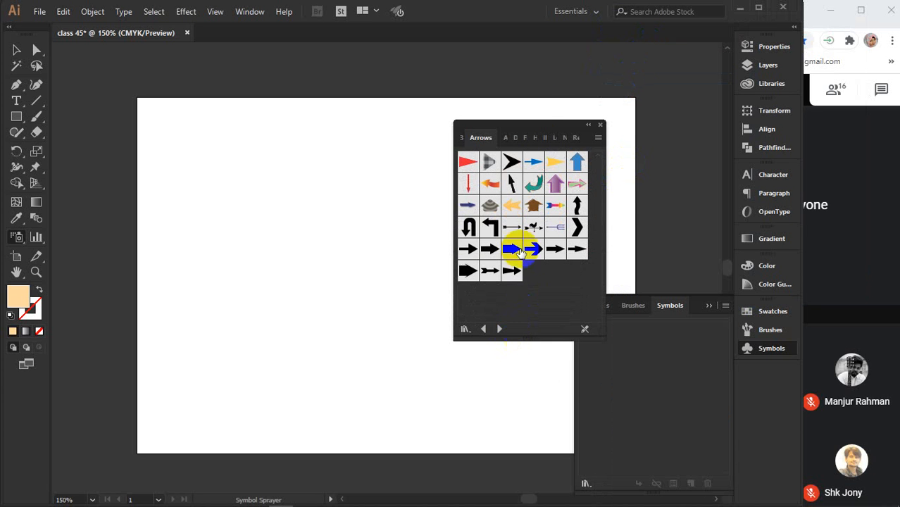
left_click_drag(520, 130, 417, 130)
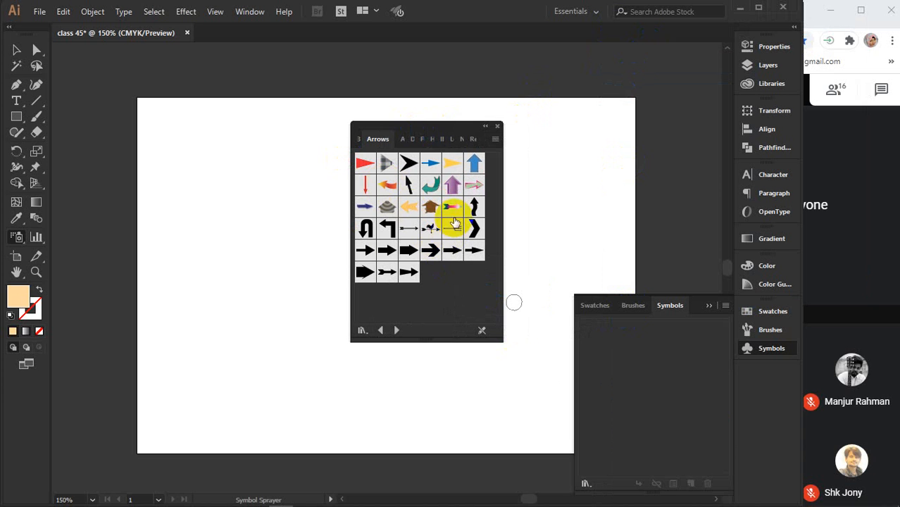
left_click(453, 183)
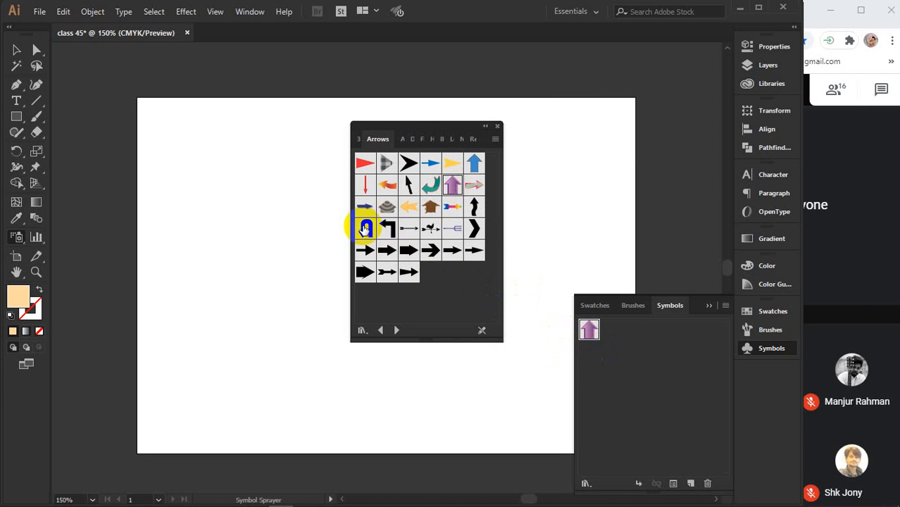
left_click(365, 228)
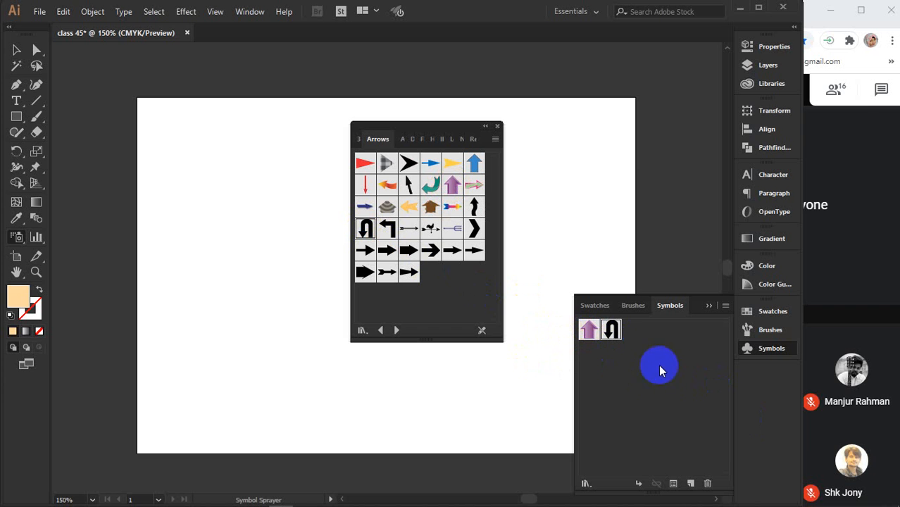
Open the Dot Pattern Vector Pack symbol library and add the fifth black splatter in its first row to the document's symbols
left_click(725, 306)
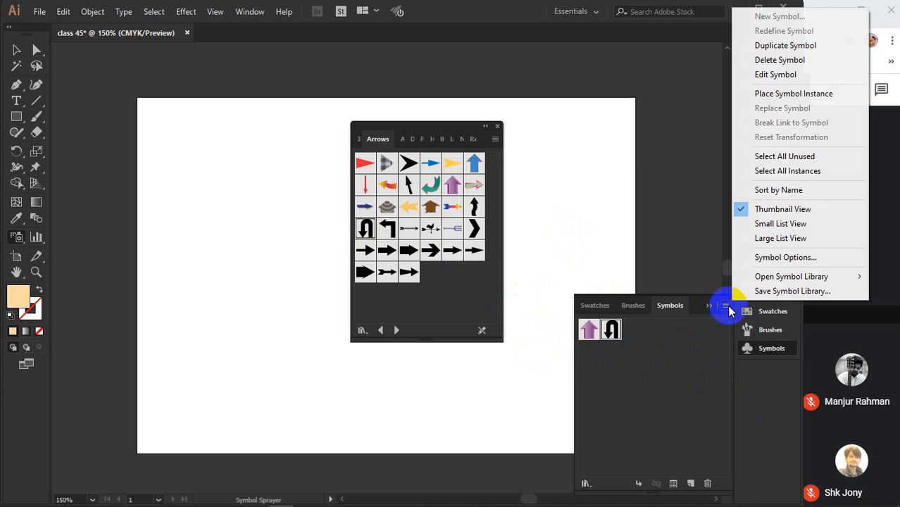
left_click(753, 280)
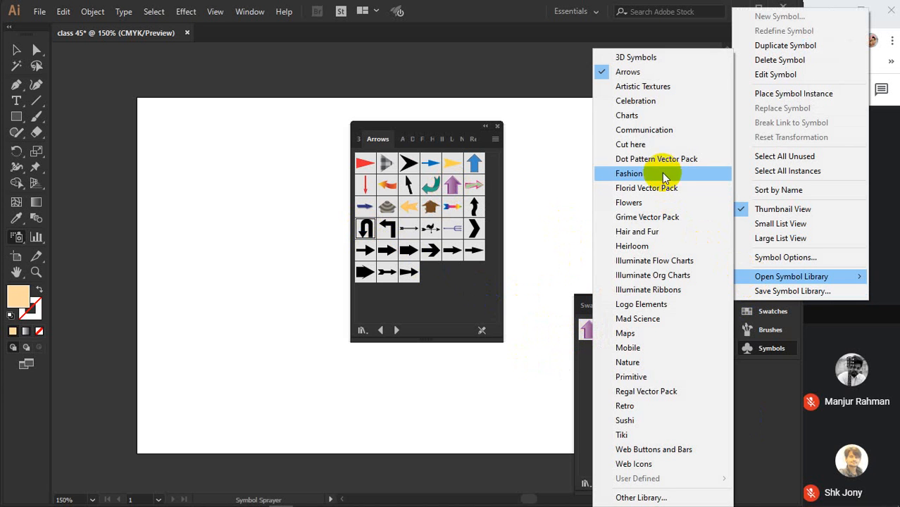
left_click(629, 160)
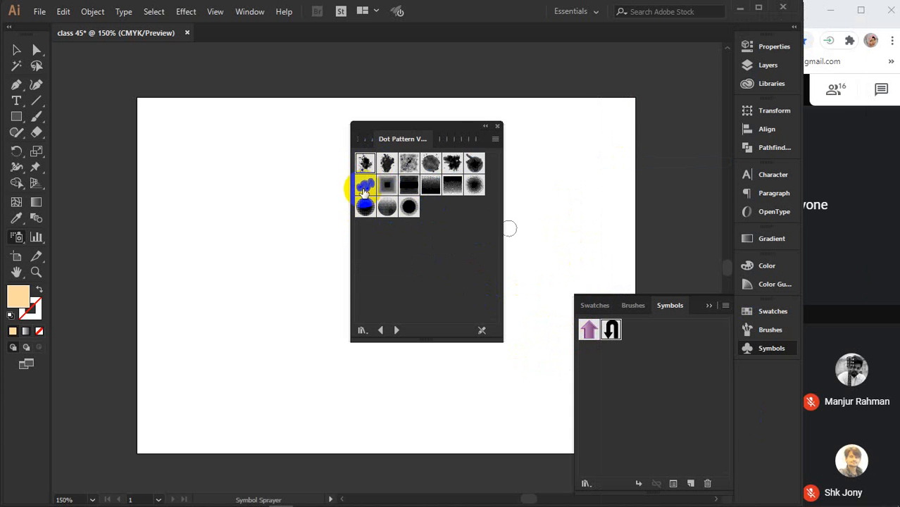
left_click(452, 166)
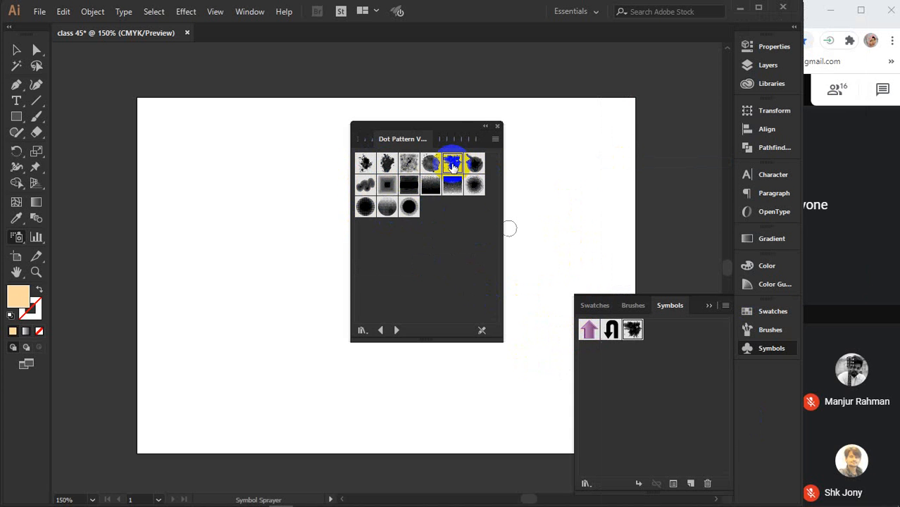
Open the Illuminate Flow Charts symbol library and add the Recycle symbol to the document's symbols
left_click(726, 306)
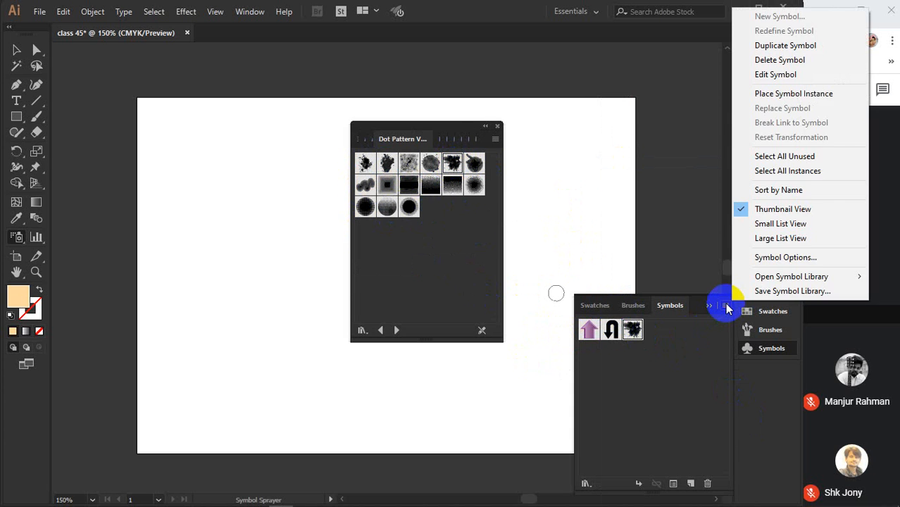
mouse_move(744, 276)
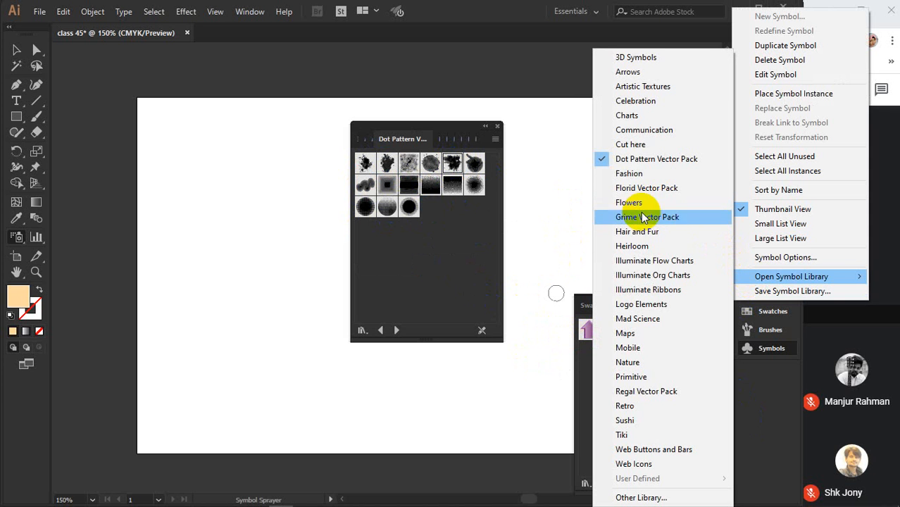
left_click(636, 262)
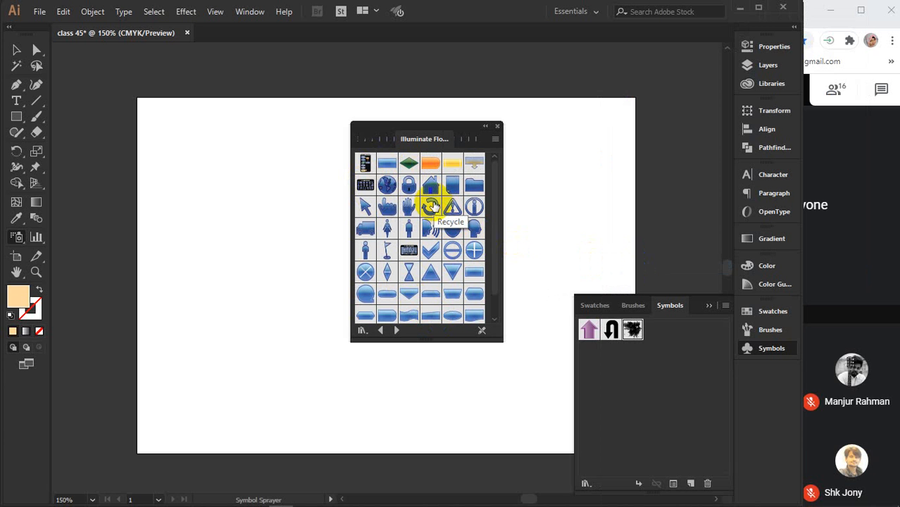
left_click(431, 206)
Review the list of available symbol libraries, dismiss it without choosing one, and close the floating Illuminate Flow Charts library
left_click(725, 306)
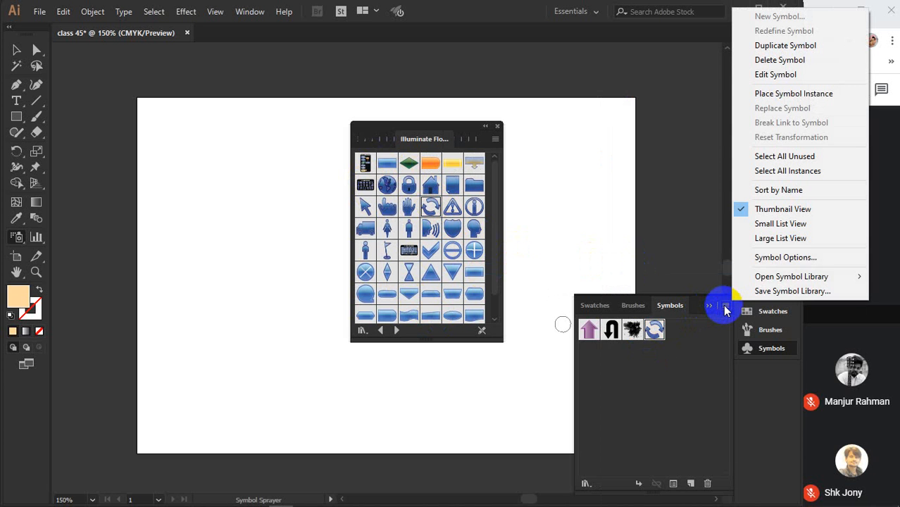
mouse_move(775, 278)
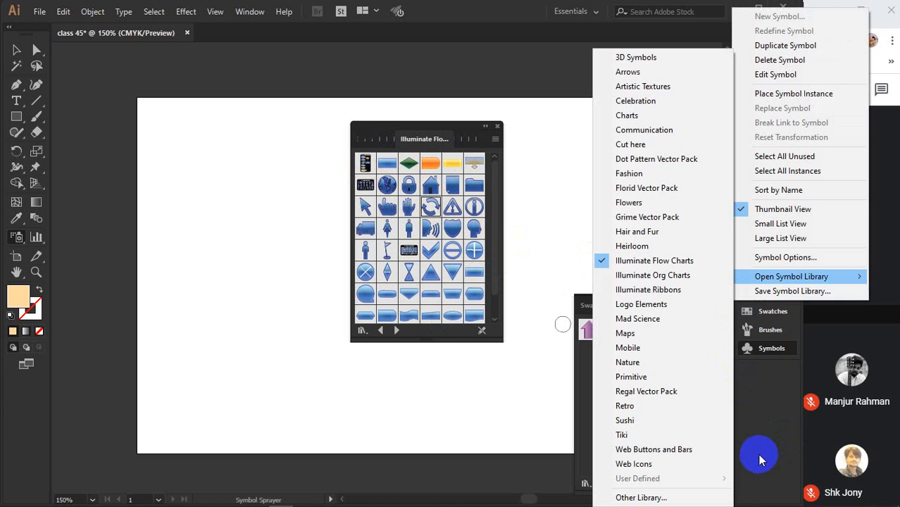
left_click(497, 127)
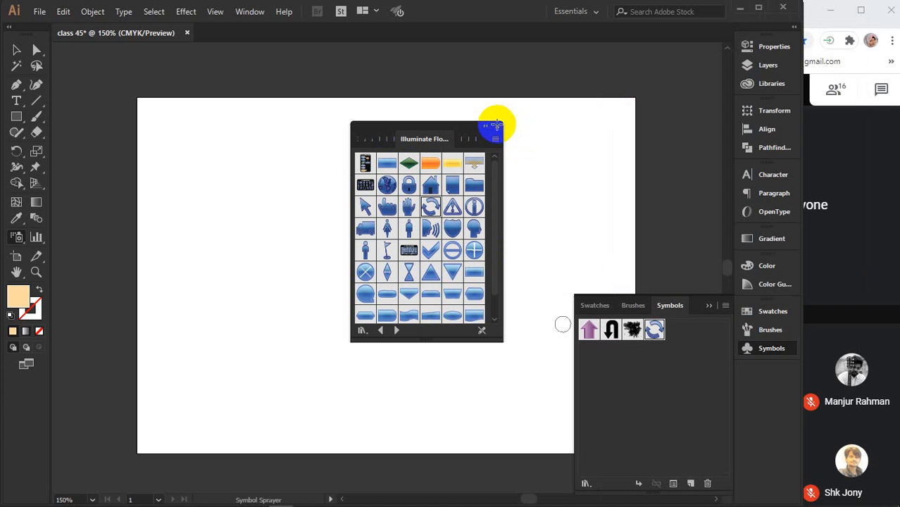
left_click(496, 127)
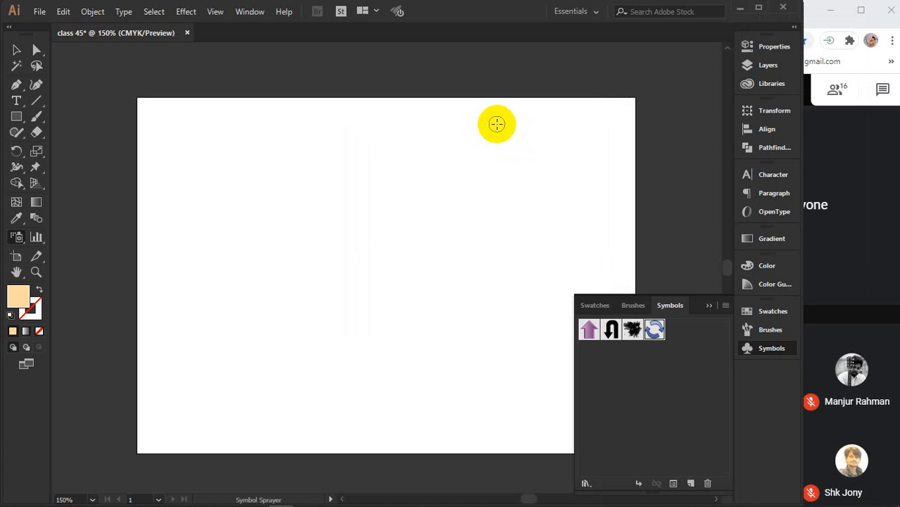
Switch to the Chrome window with the "man face" Google image search
mouse_move(355, 495)
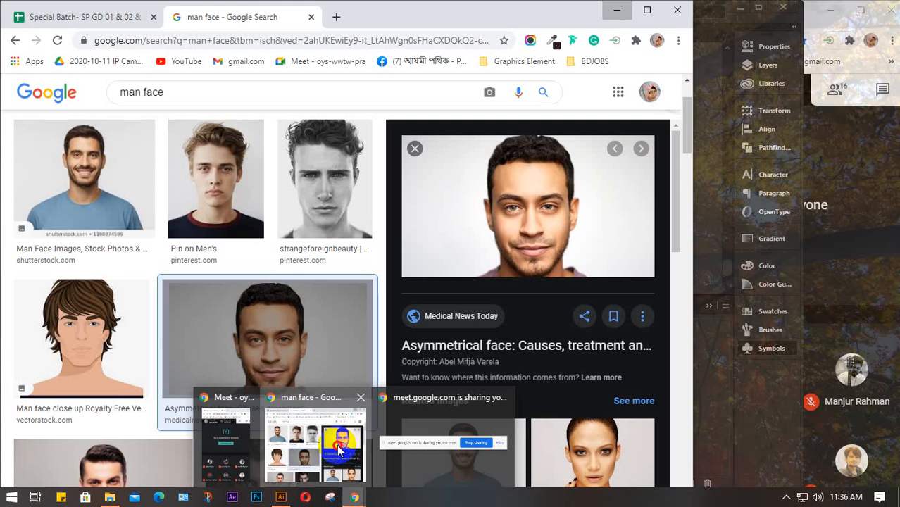
left_click(338, 451)
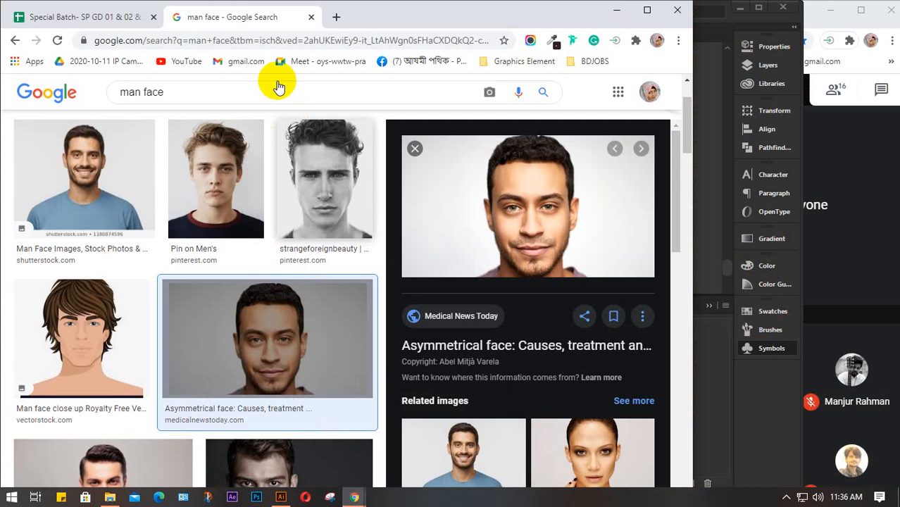
Search the web for "illustrator symbol sprayer"
left_click(247, 41)
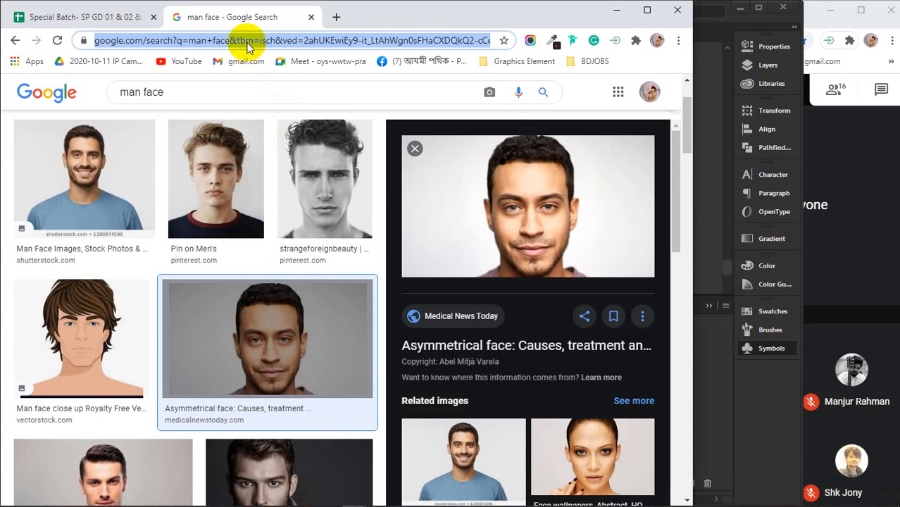
type("illust")
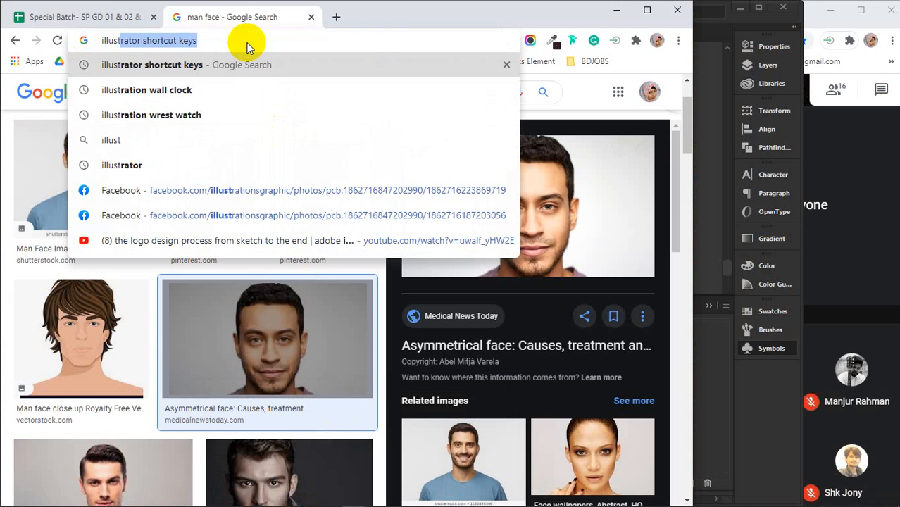
type("rator")
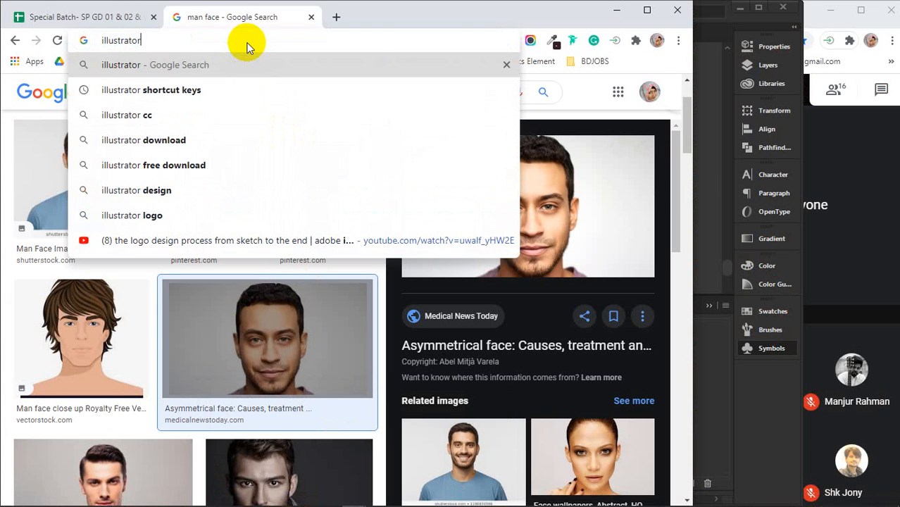
type(" sy")
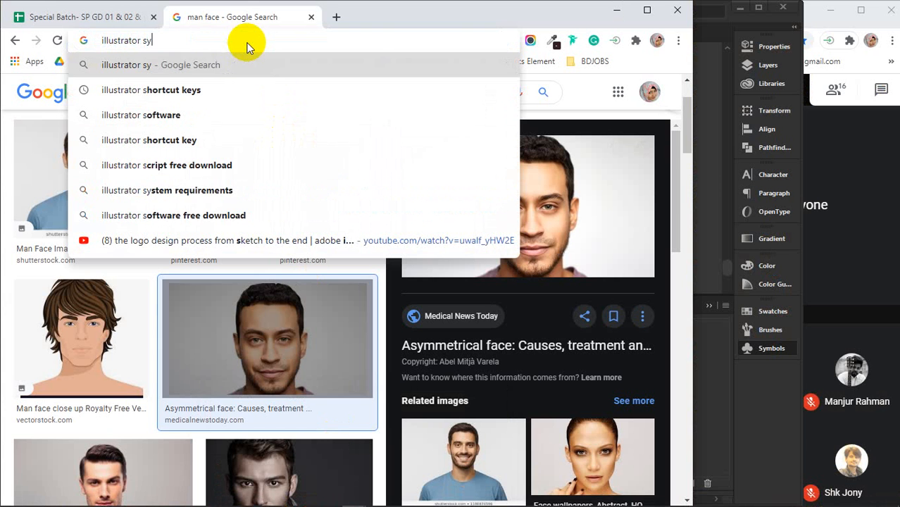
type("mbol")
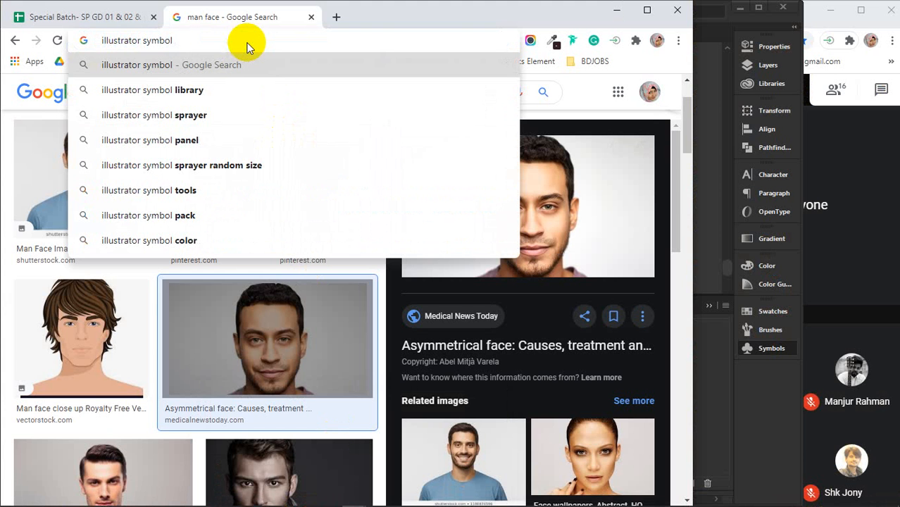
left_click(224, 117)
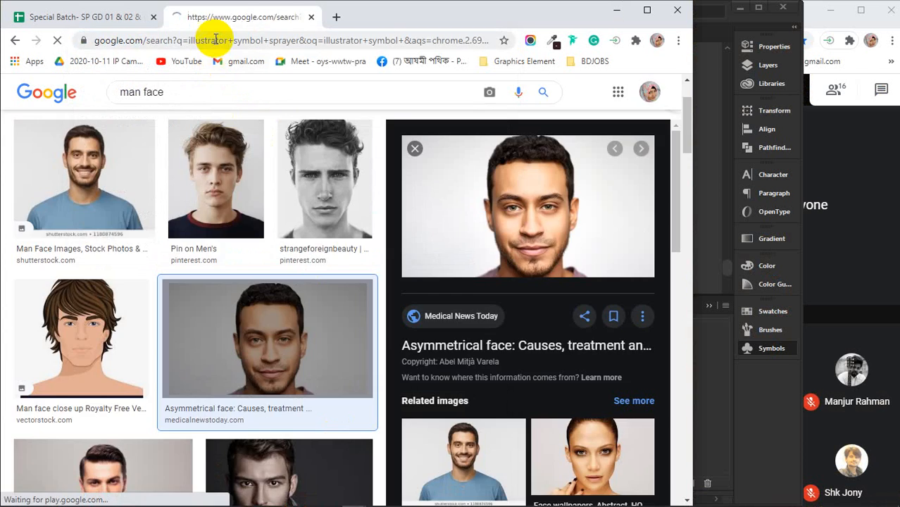
Refine the web search to "illustrator symbol sprayer free download"
left_click(255, 102)
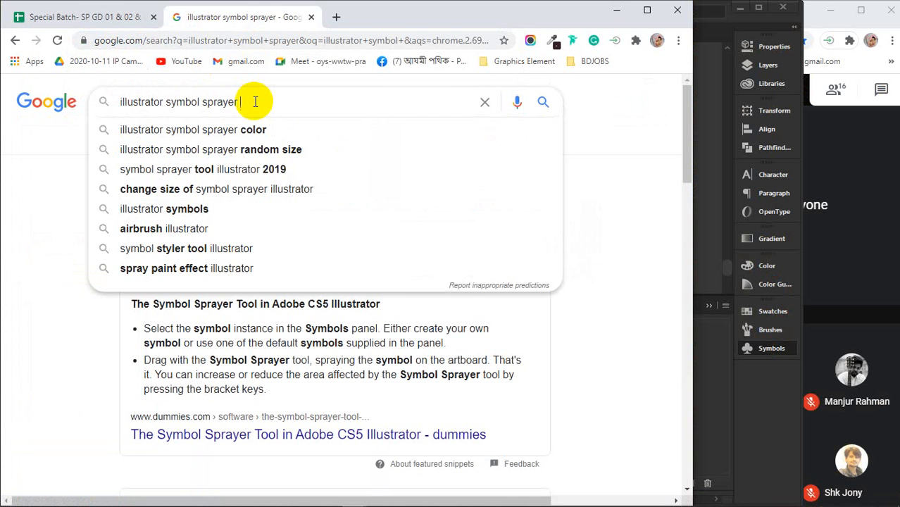
type("free")
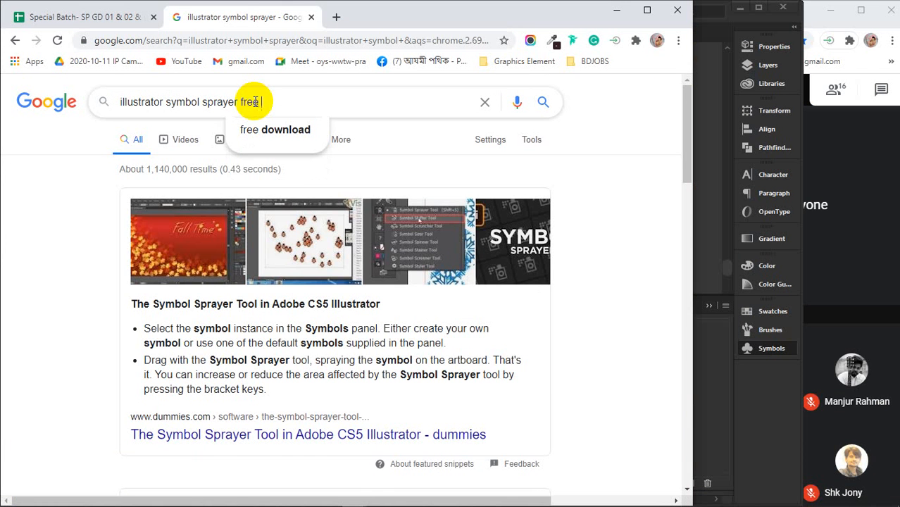
key("Down")
key("Return")
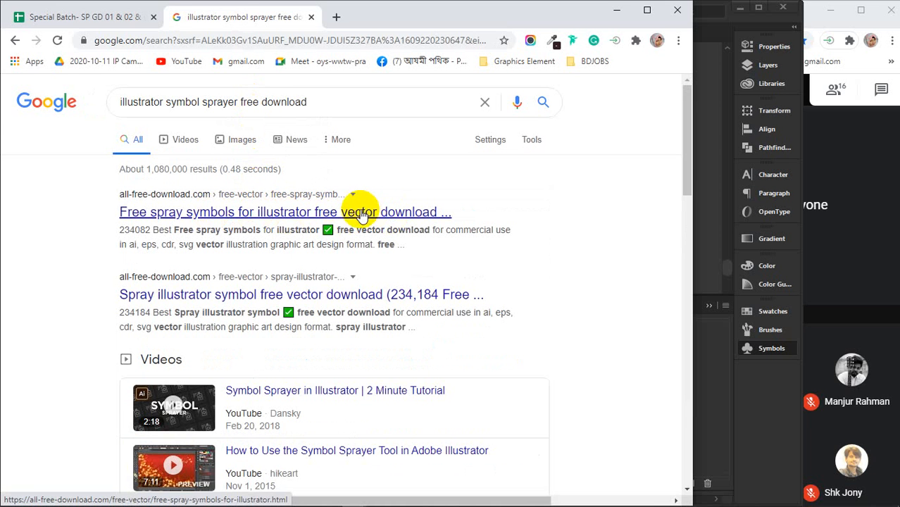
Look through the free vectors in the all-free-download.com result for "Spray illustrator symbol" and return to Illustrator
left_click(202, 298)
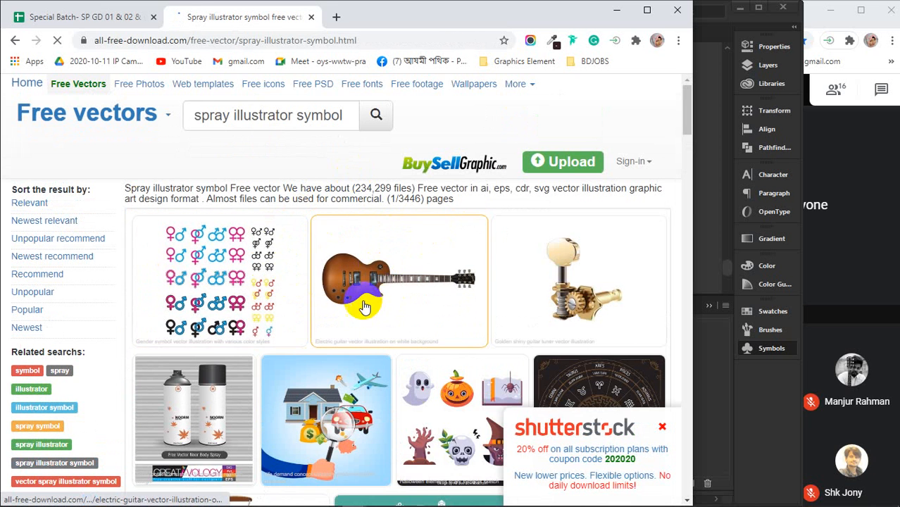
scroll(364, 307, "down", 10)
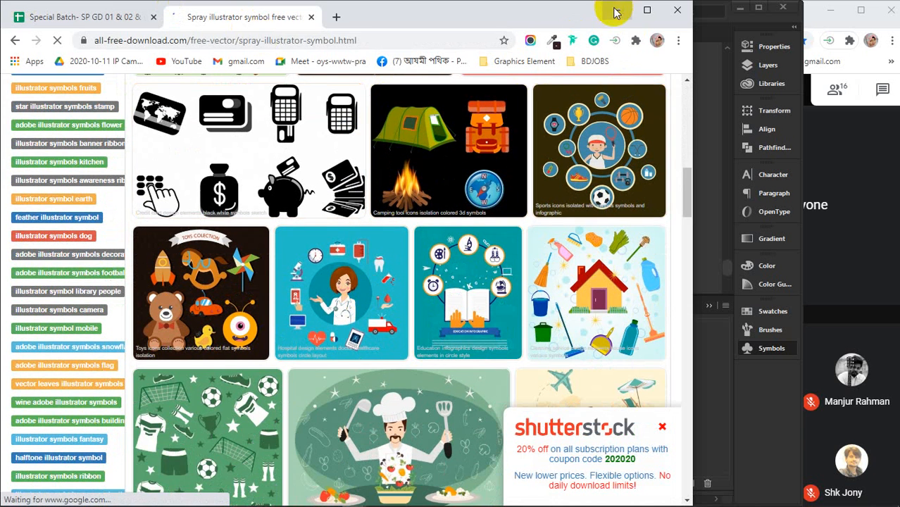
left_click(617, 10)
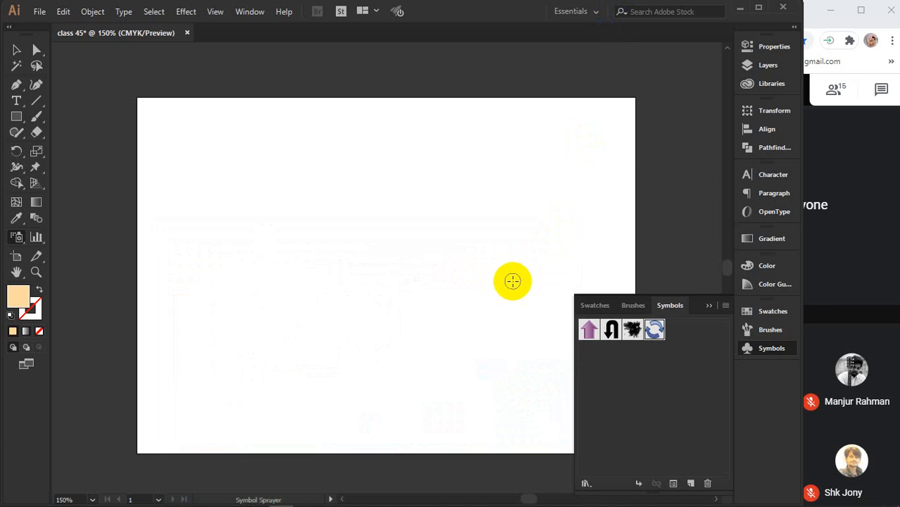
left_click(726, 305)
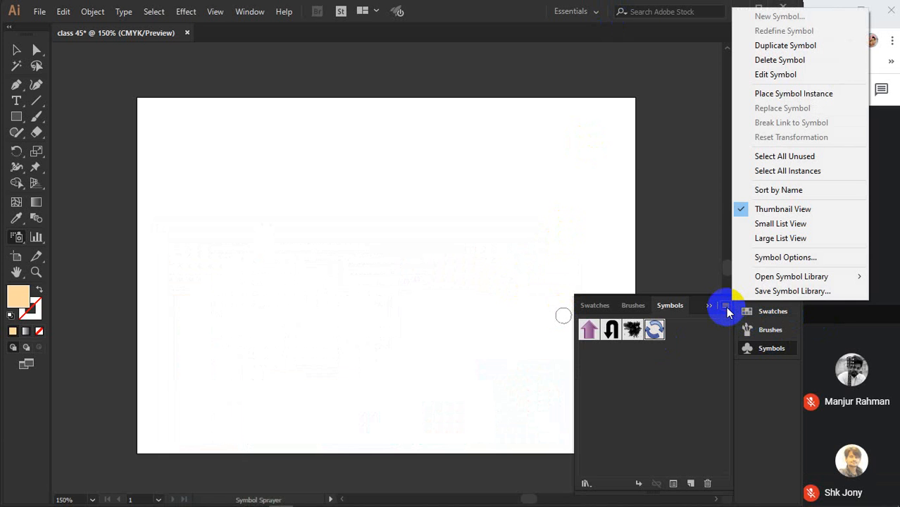
left_click(790, 292)
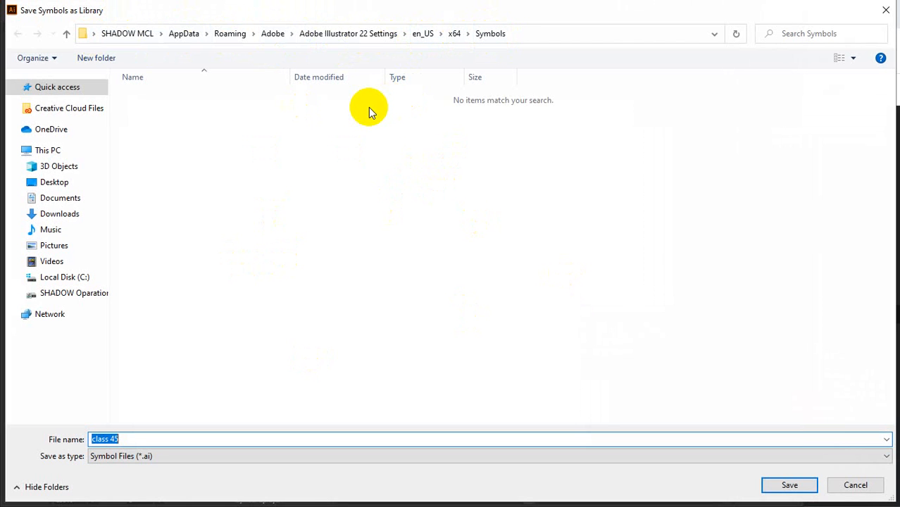
left_click(856, 485)
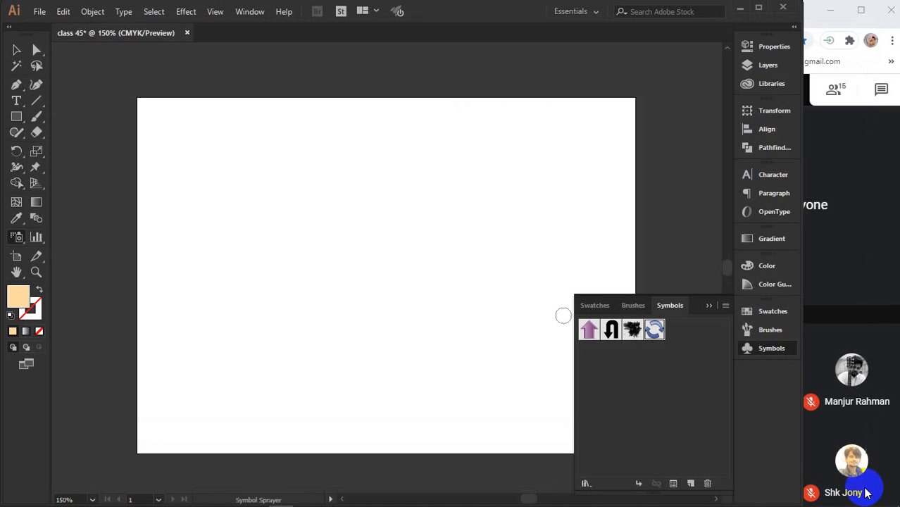
left_click(724, 308)
left_click(803, 291)
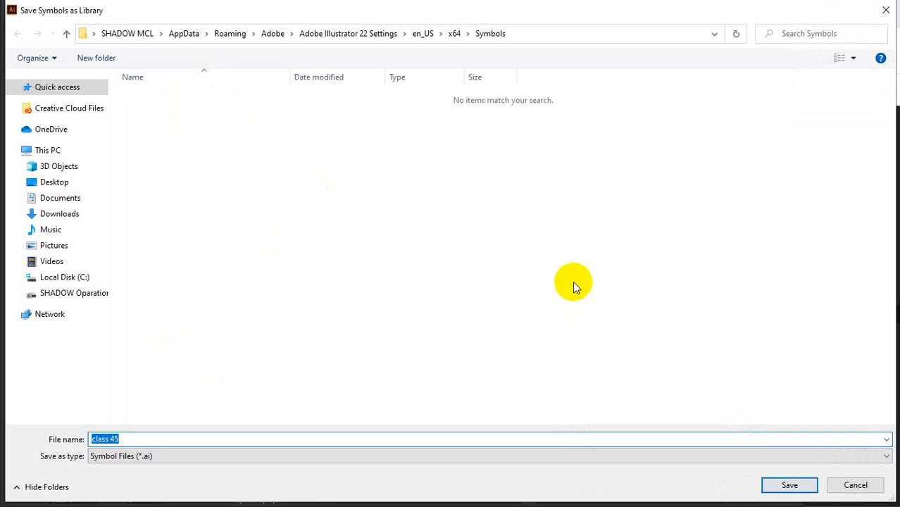
left_click(858, 485)
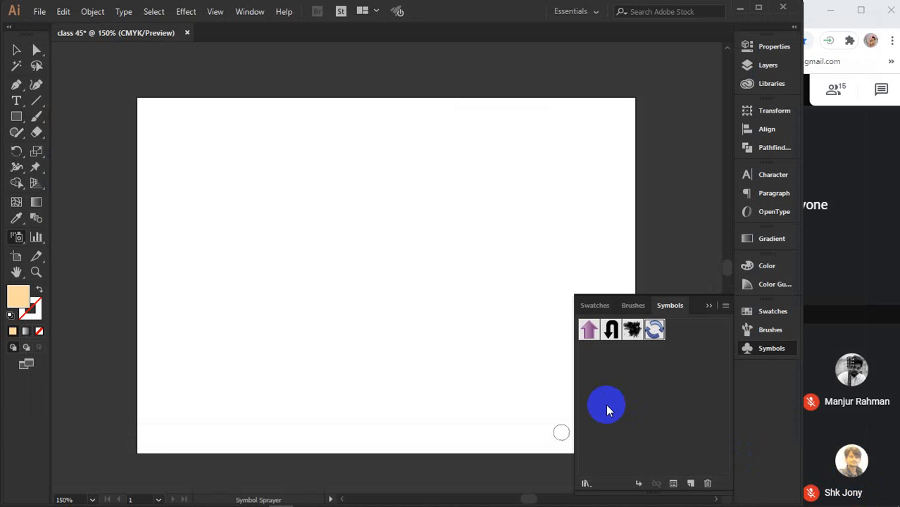
Open the Illuminate Ribbons symbol library and make its floating panel taller
left_click(726, 306)
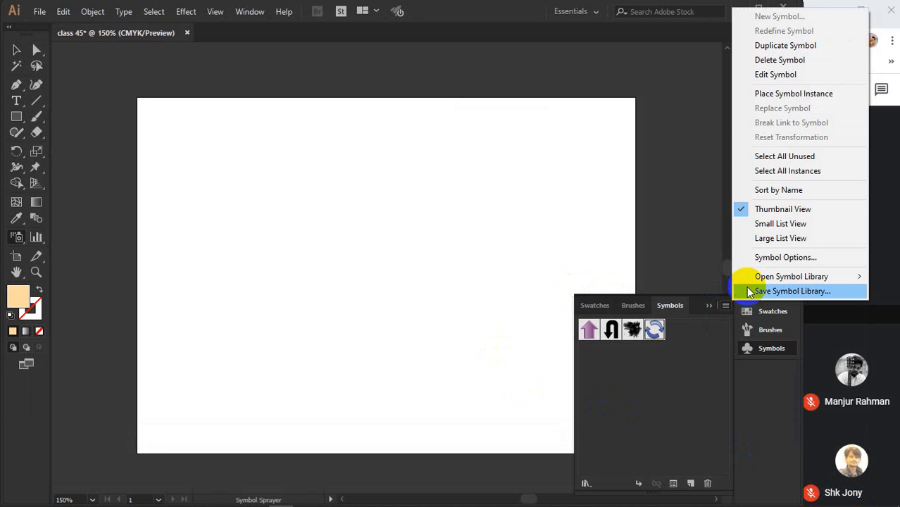
mouse_move(747, 276)
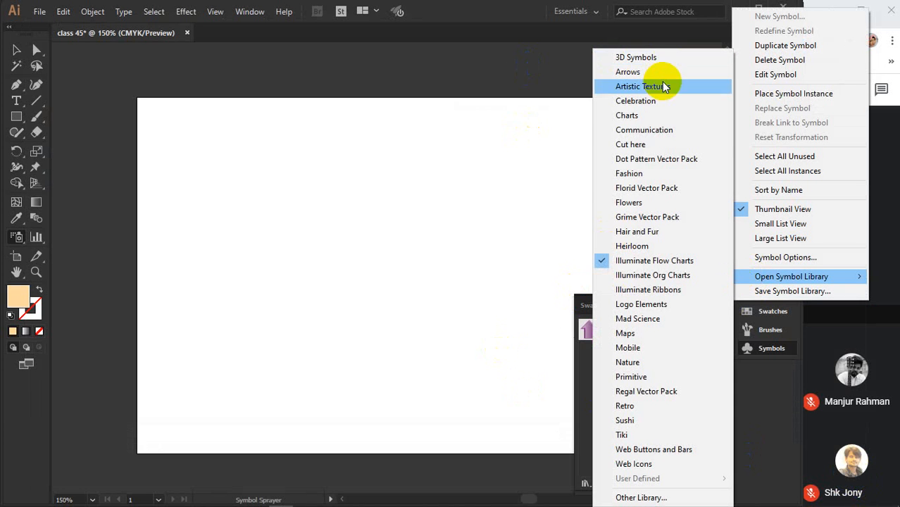
left_click(648, 290)
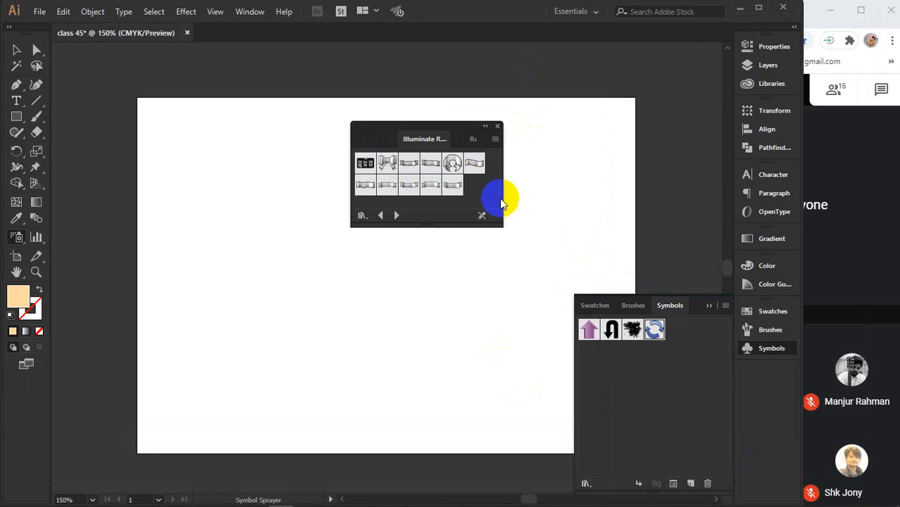
left_click_drag(427, 223, 426, 290)
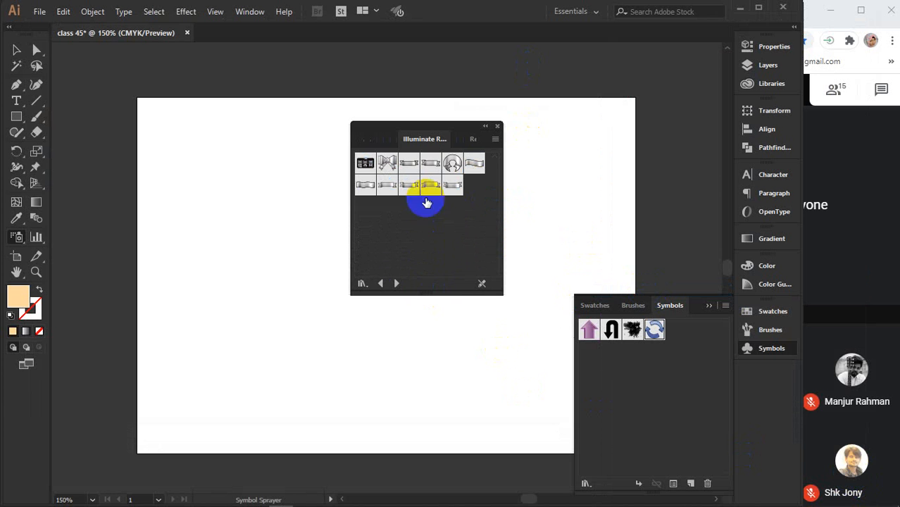
Browse the loaded symbol libraries through to Flowers and add the coral daisy-like flower to the document's symbols
left_click(376, 139)
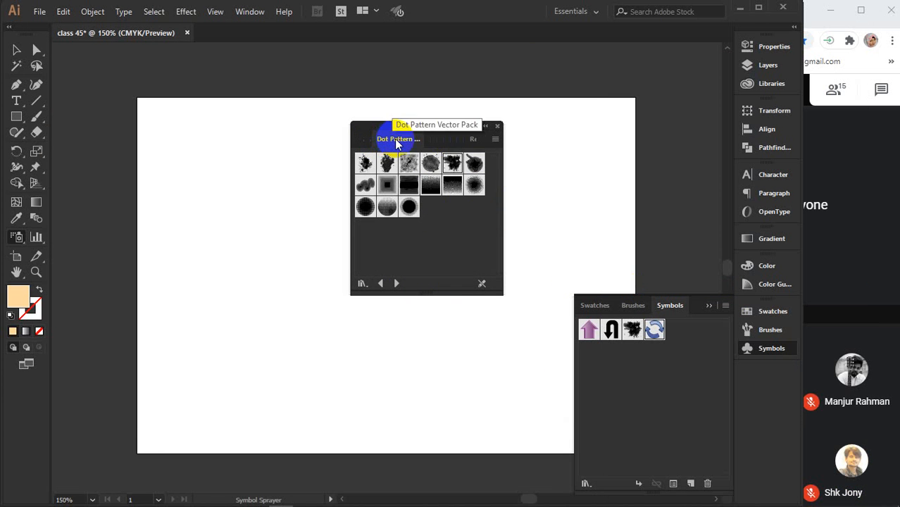
left_click(431, 139)
left_click(451, 140)
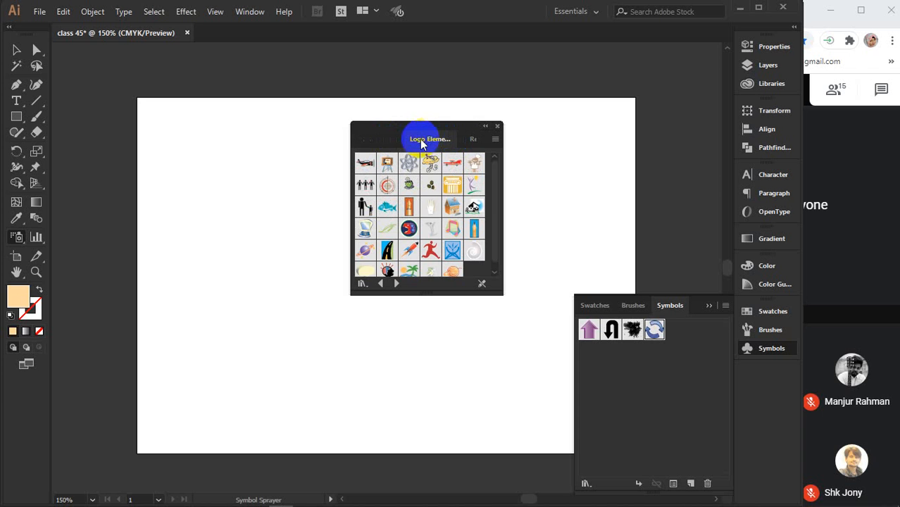
left_click(399, 141)
left_click(396, 139)
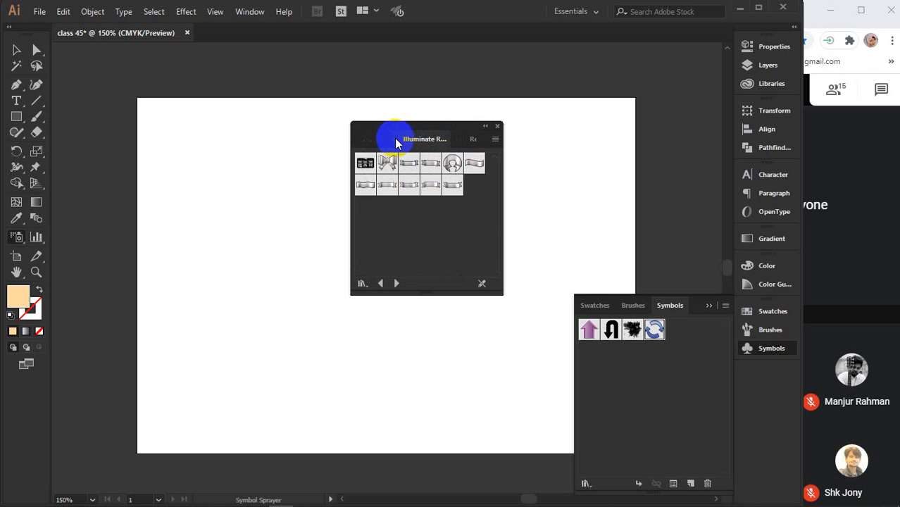
left_click(388, 138)
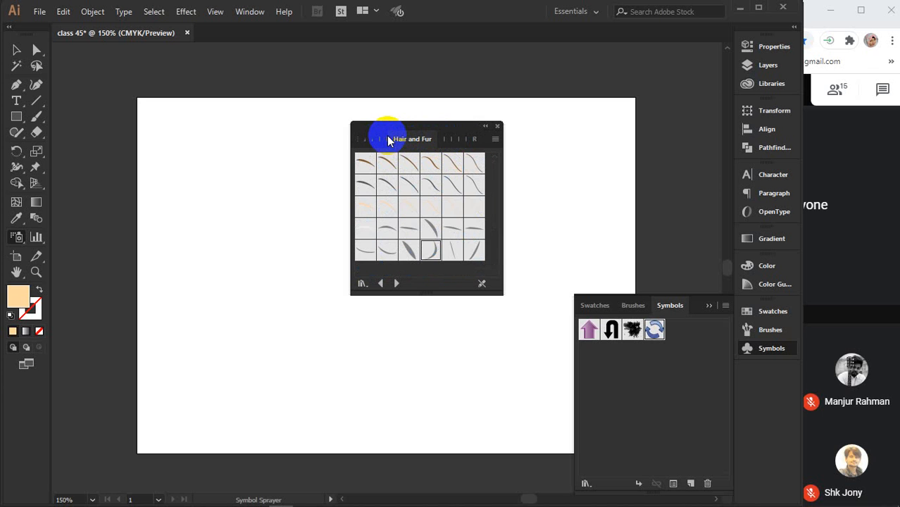
left_click(388, 139)
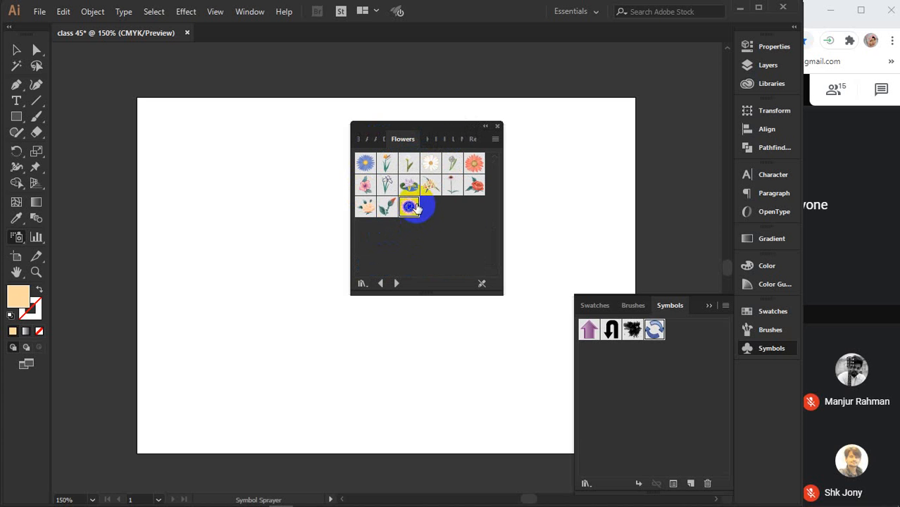
left_click(475, 164)
Widen the library panel, add the leafy green plant and the butterfly from the Nature library to the document's symbols, and put the panels away
left_click(473, 138)
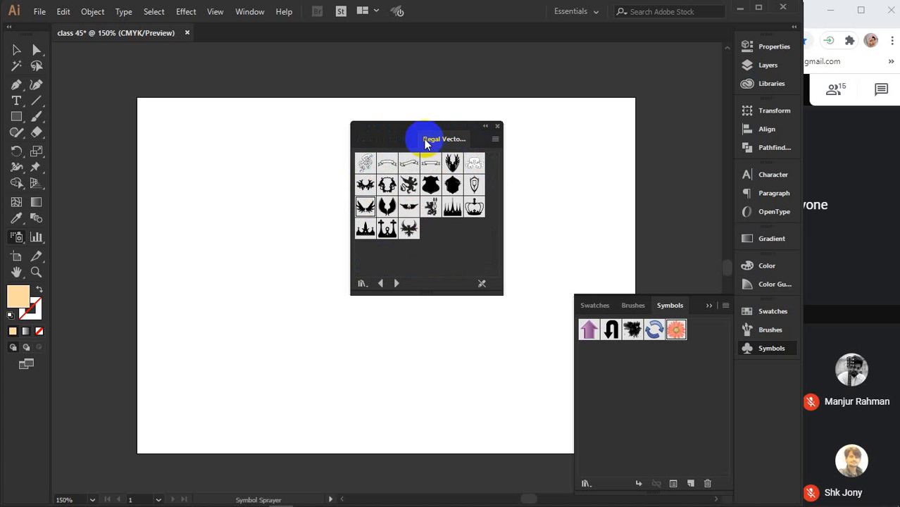
left_click_drag(352, 143, 109, 162)
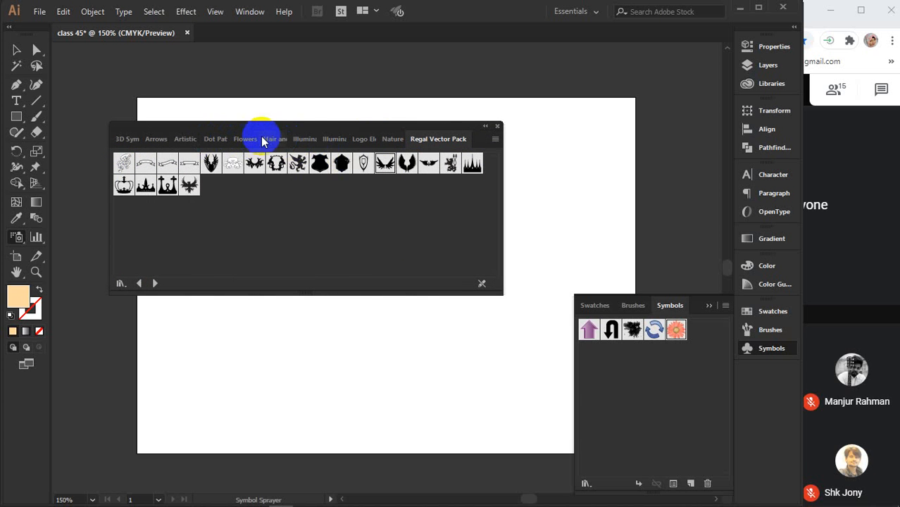
left_click(392, 139)
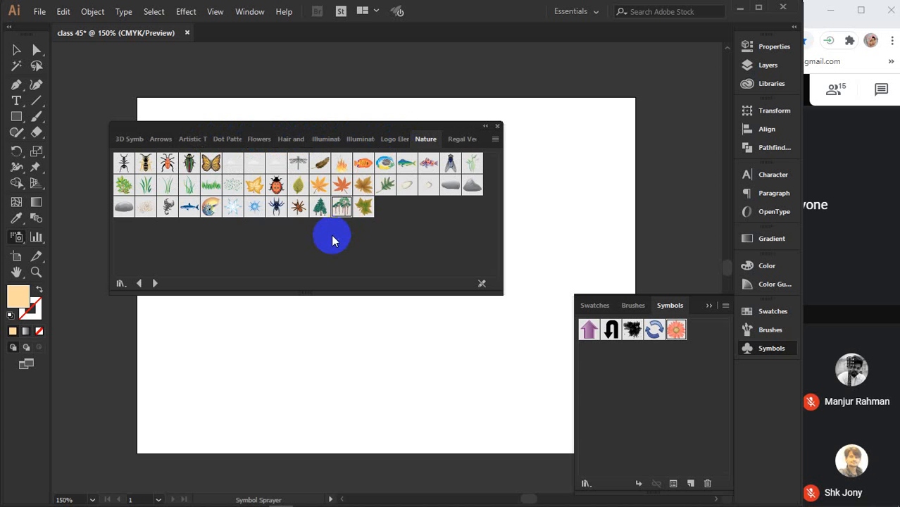
left_click(124, 185)
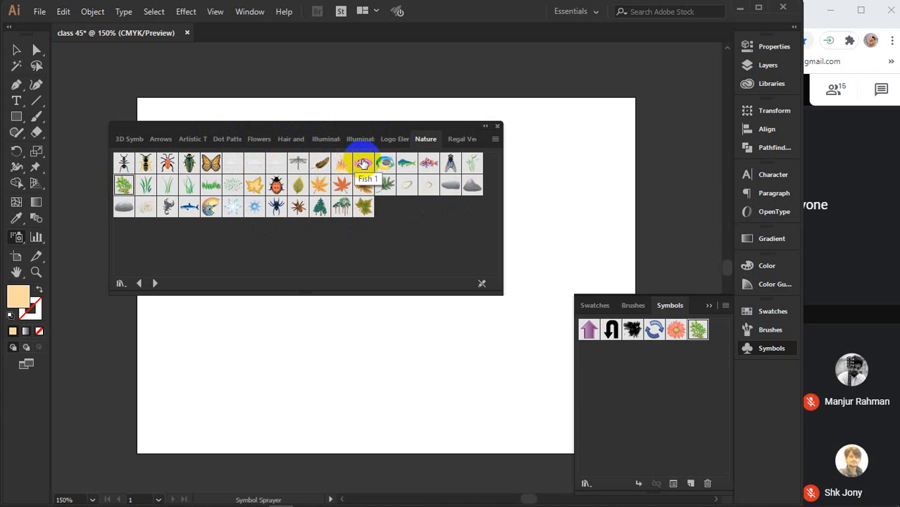
left_click(210, 164)
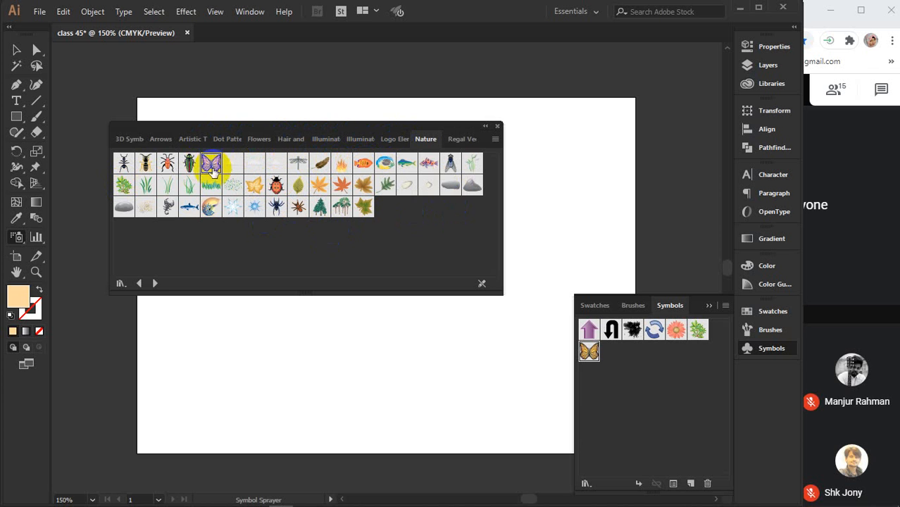
left_click(497, 126)
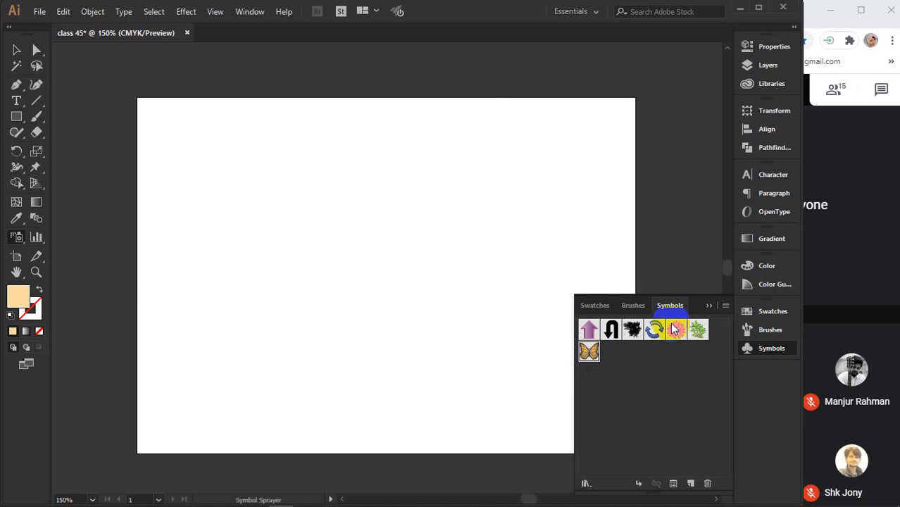
left_click(709, 305)
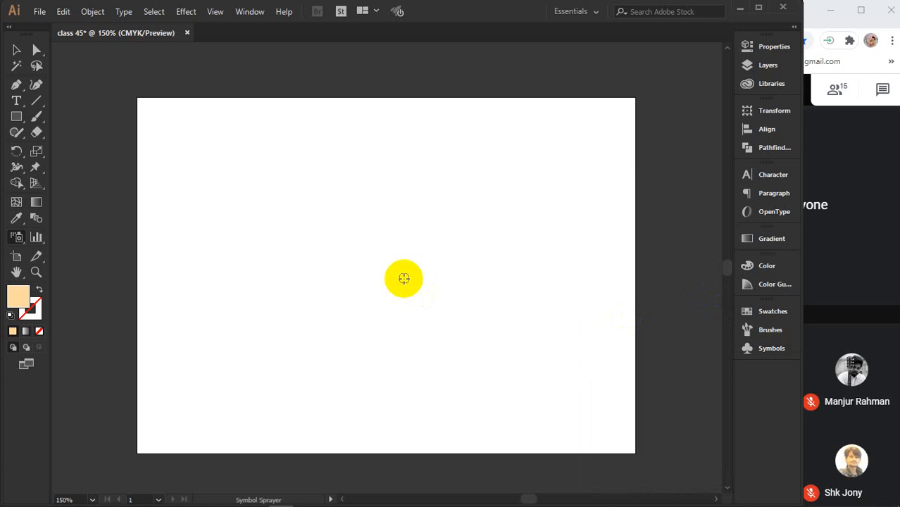
Enlarge the Symbol Sprayer's brush diameter strongly and reduce it again to a medium size over the artboard
key("bracketright")
key("bracketright")
key("bracketright")
key("bracketright")
key("bracketright")
key("bracketright")
key("bracketright")
key("bracketright")
key("bracketright")
key("bracketright")
key("bracketright")
key("bracketright")
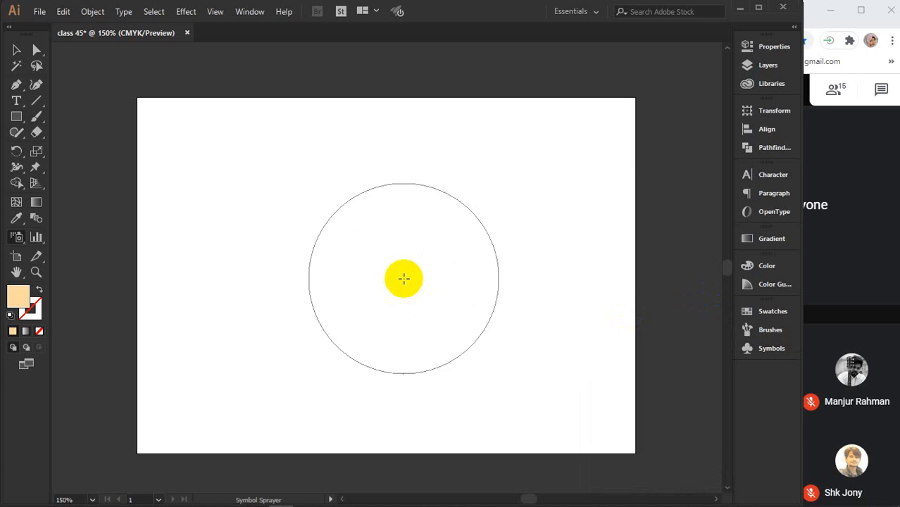
key("bracketleft")
key("bracketleft")
key("bracketleft")
key("bracketleft")
key("bracketleft")
key("bracketleft")
key("bracketleft")
key("bracketleft")
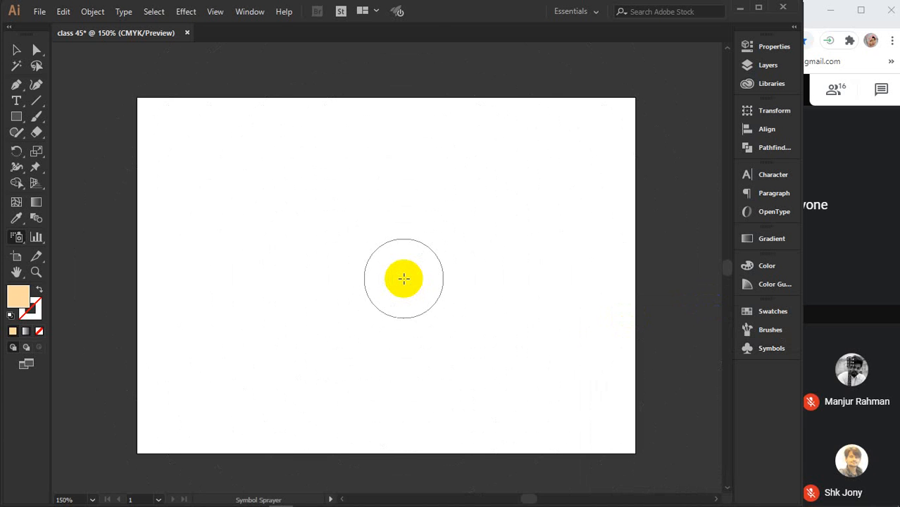
Enlarge the Symbol Sprayer brush slightly, place one butterfly, and spray a dense mass of butterflies across and beyond the artboard
key("bracketright")
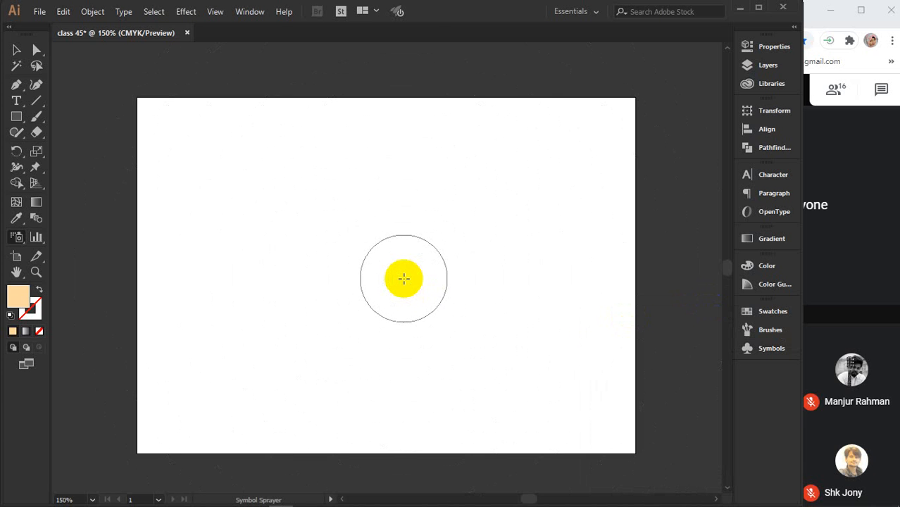
mouse_move(16, 237)
left_mouse_down()
mouse_move(104, 242)
mouse_move(93, 238)
left_mouse_up()
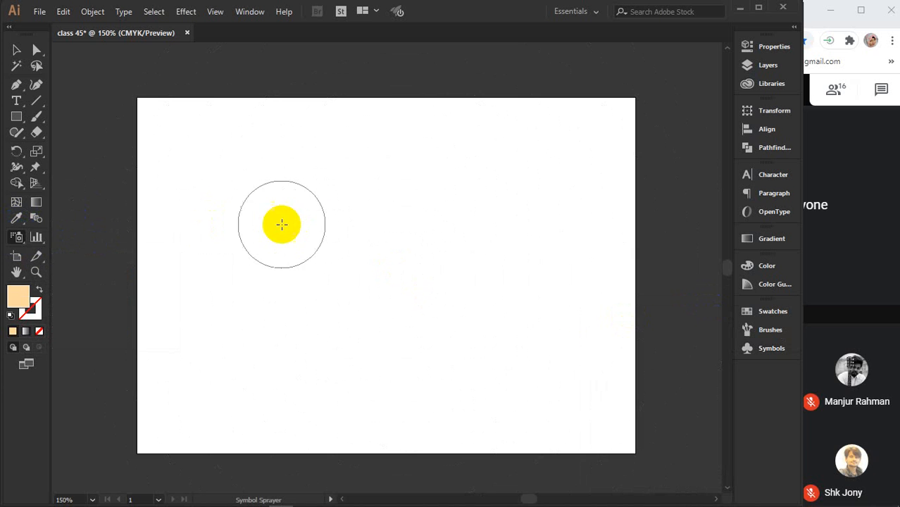
left_click(248, 215)
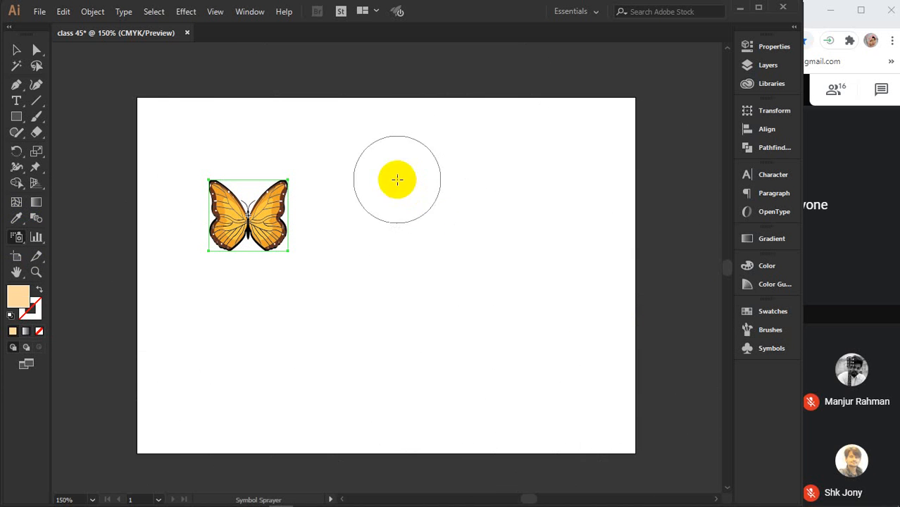
mouse_move(353, 169)
left_mouse_down()
mouse_move(394, 164)
mouse_move(463, 184)
mouse_move(503, 203)
mouse_move(516, 224)
mouse_move(500, 279)
mouse_move(449, 317)
mouse_move(385, 314)
mouse_move(377, 281)
left_mouse_up()
left_click_drag(376, 281, 377, 280)
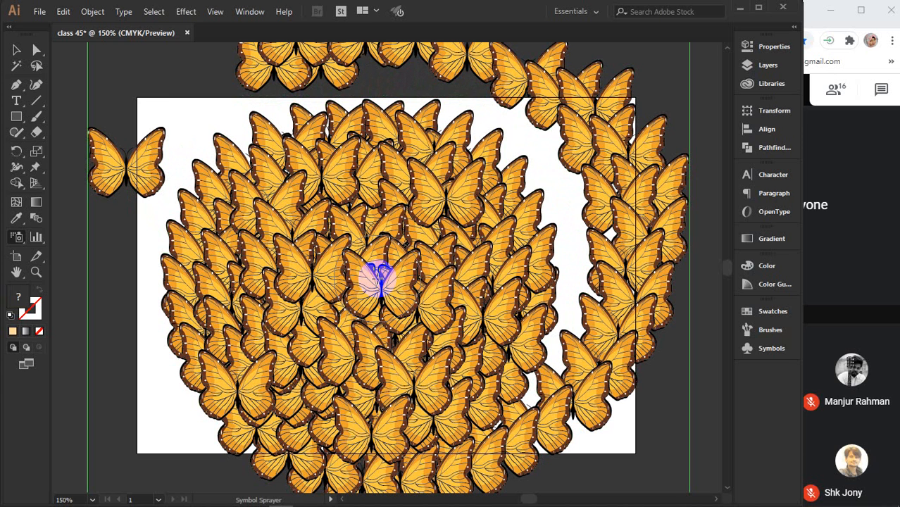
Move the whole sprayed butterfly set diagonally down so that it sits partly off the artboard's lower-right corner
left_click(15, 50)
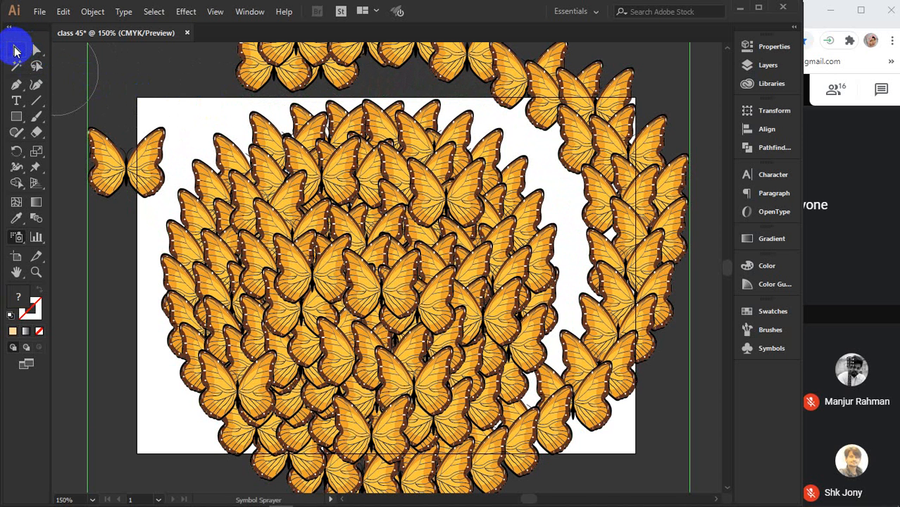
key("ctrl+minus")
key("ctrl+minus")
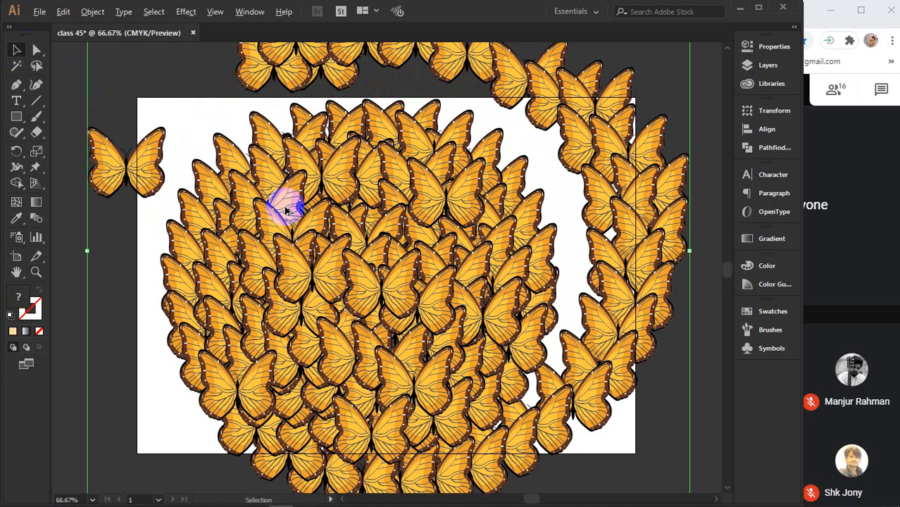
left_click_drag(303, 247, 423, 313)
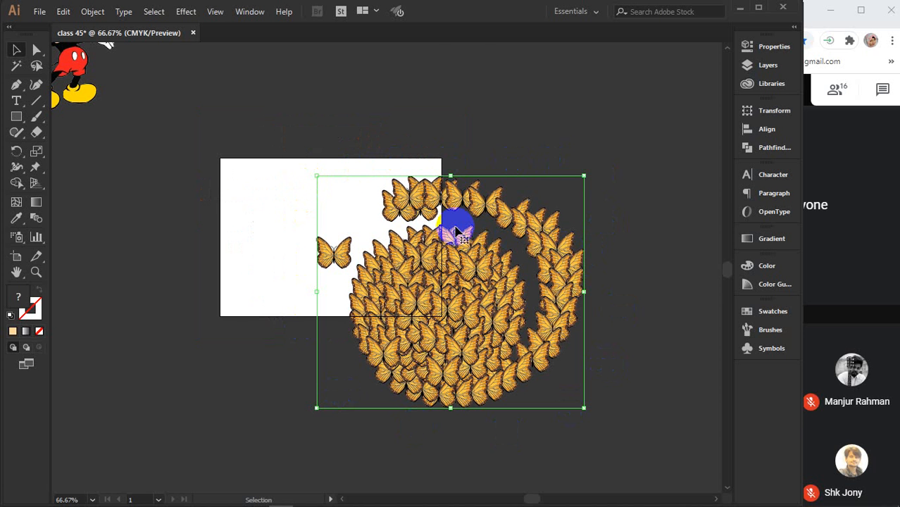
scroll(469, 310, "up", 2)
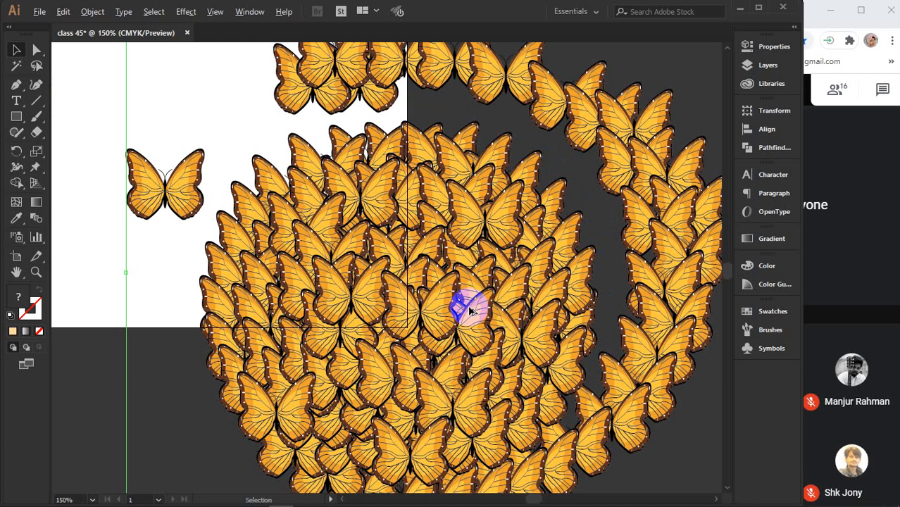
scroll(421, 244, "down", 1)
scroll(420, 245, "down", 1)
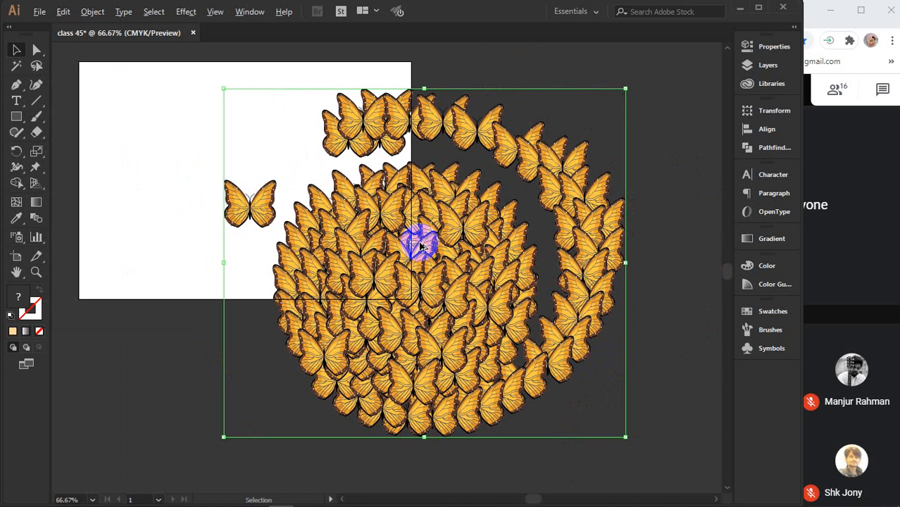
Select all the artwork on and around the artboard, including the butterfly set, and delete it
scroll(418, 242, "down", 1)
left_click_drag(612, 360, 67, 77)
key("Delete")
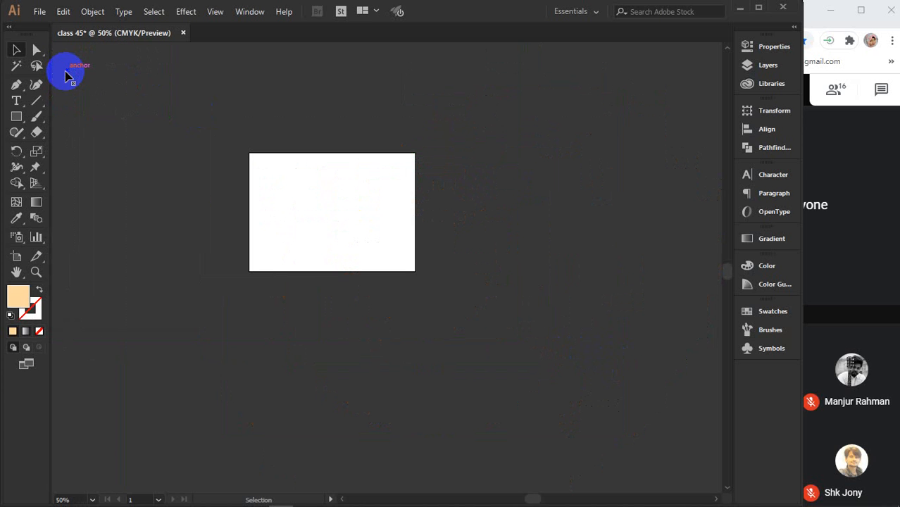
Spray a single butterfly in the artboard's upper-left area and add a small overlapping cluster near its centre
left_click(15, 238)
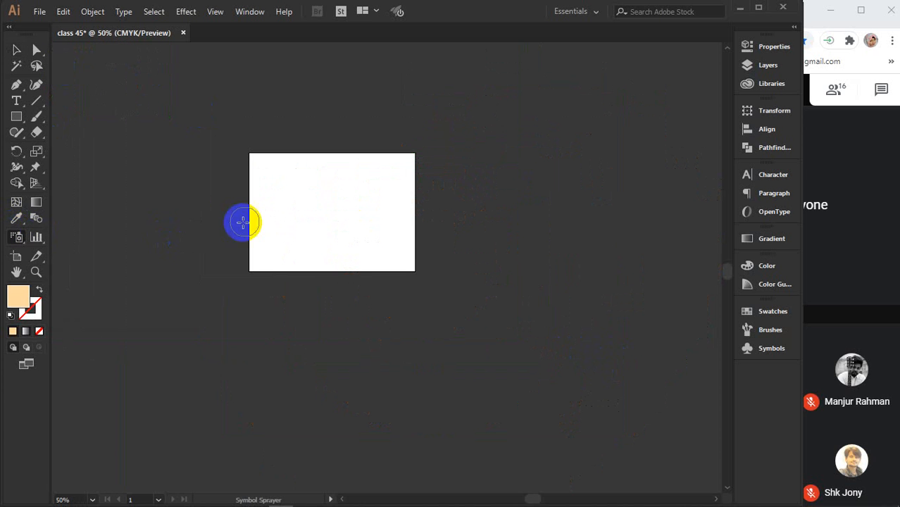
scroll(313, 202, "up", 2)
left_click(251, 165)
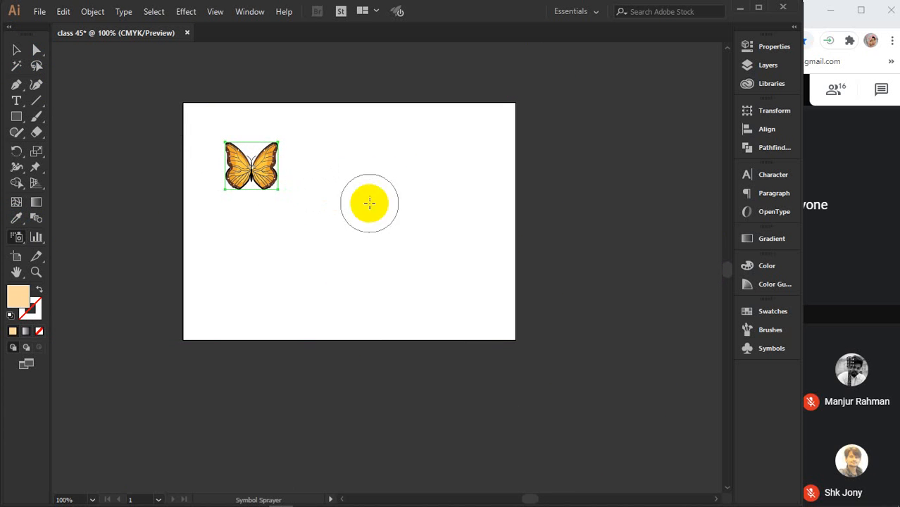
left_click(253, 163)
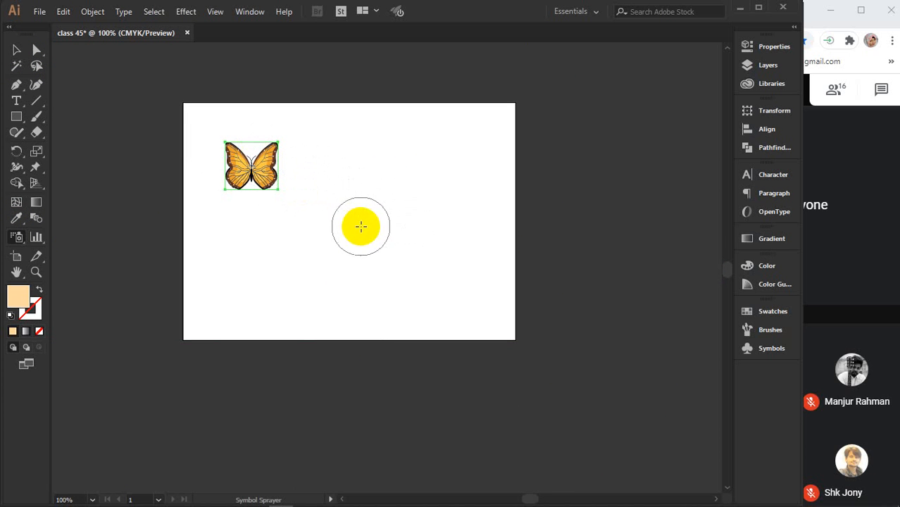
left_click(385, 200)
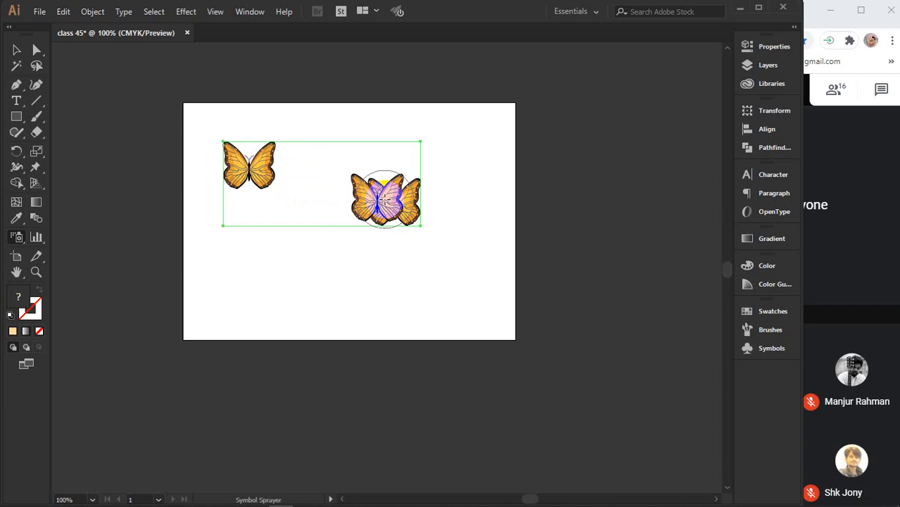
Shift the small butterfly set slightly downward and check which object commands, such as Ungroup, are offered for it
left_click(16, 49)
left_click_drag(376, 197, 401, 223)
right_click(403, 207)
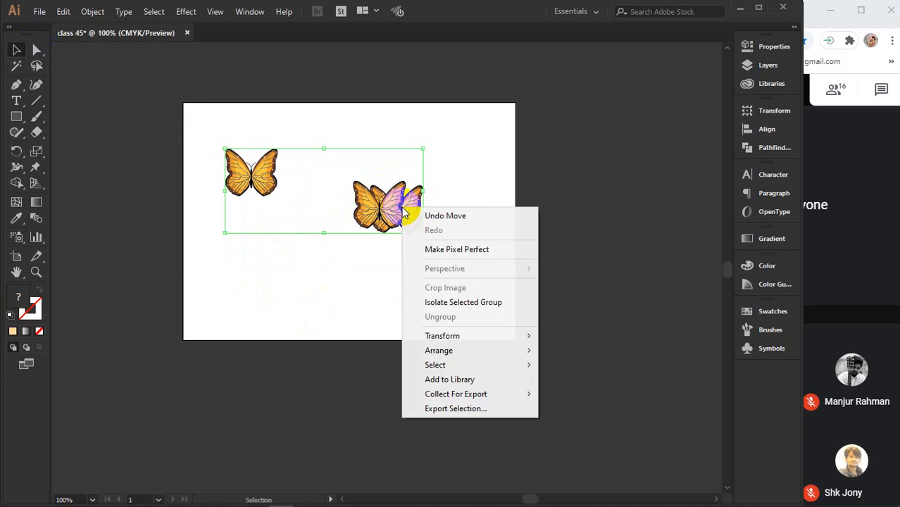
left_click(339, 301)
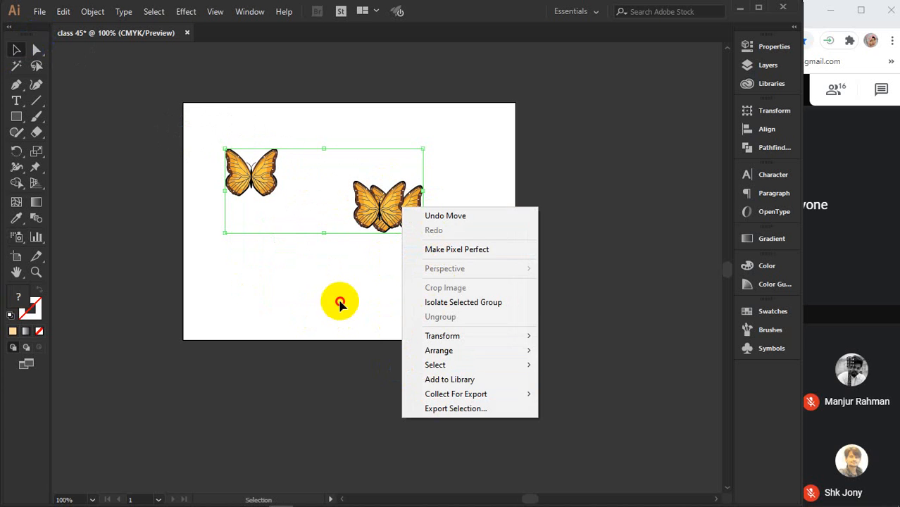
Move the small butterfly set diagonally down across the artboard and delete it
left_click(377, 224)
left_click_drag(402, 202, 444, 243)
key("Delete")
Place a single butterfly with the Symbol Sprayer in the artboard's upper-left area and deselect it
left_click(16, 235)
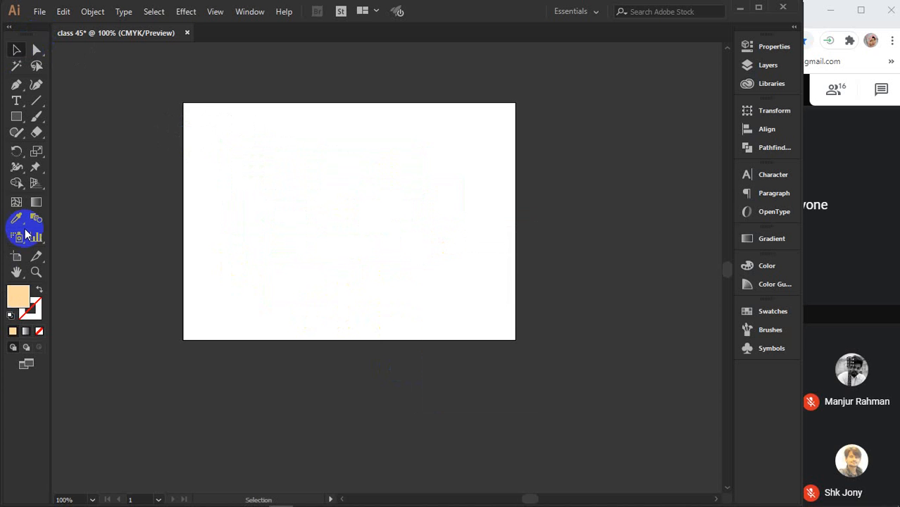
scroll(256, 212, "up", 1)
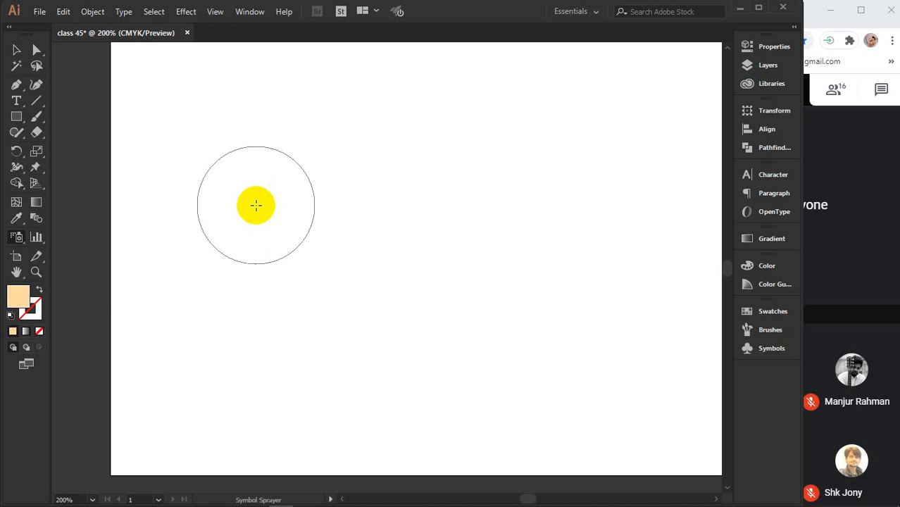
left_click(267, 170)
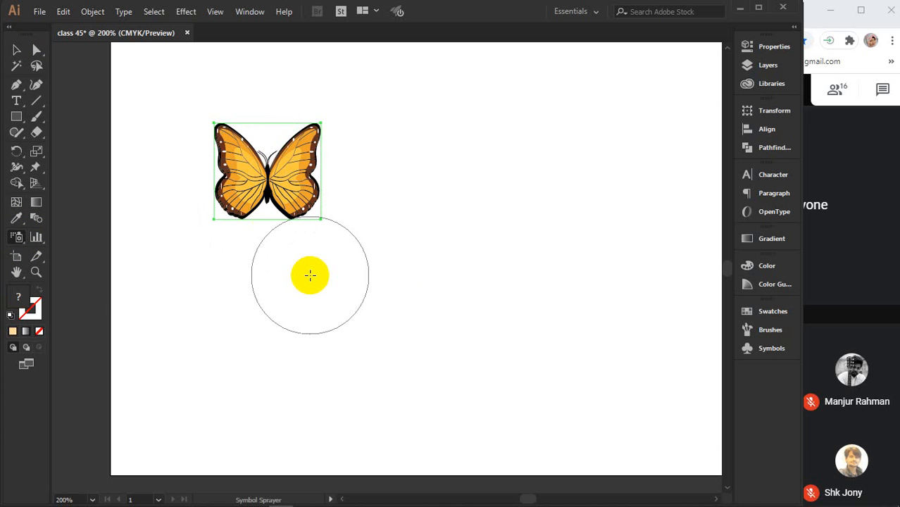
left_click(308, 272, "ctrl")
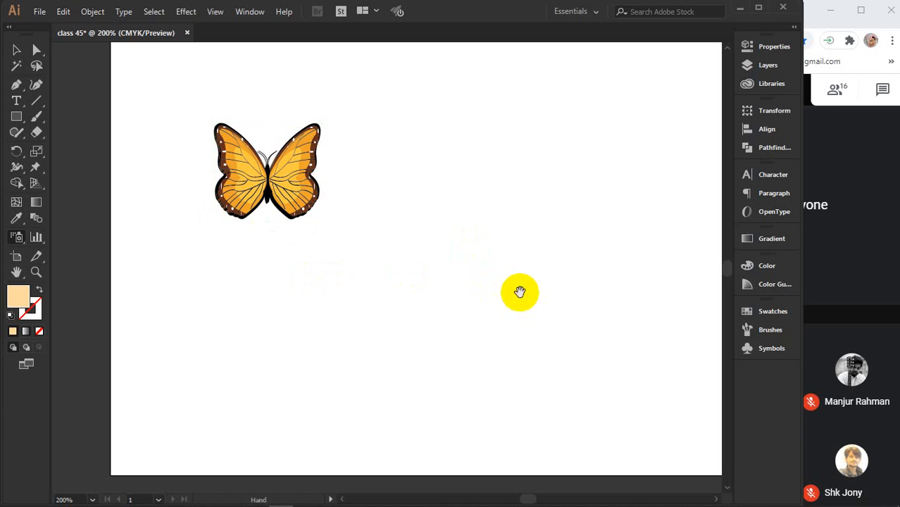
Reactivate the Symbol Sprayer and choose the butterfly again among the document's symbols
left_click_drag(520, 293, 453, 318)
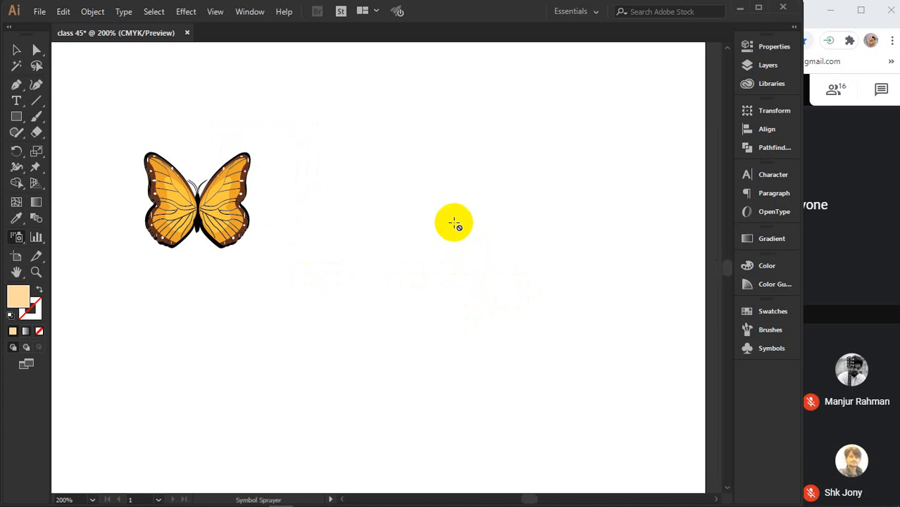
left_click(15, 237)
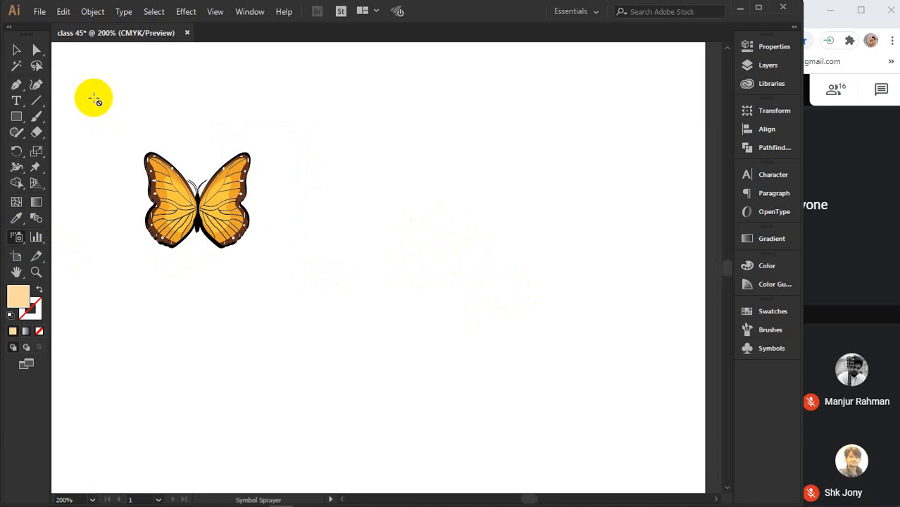
left_click(16, 48)
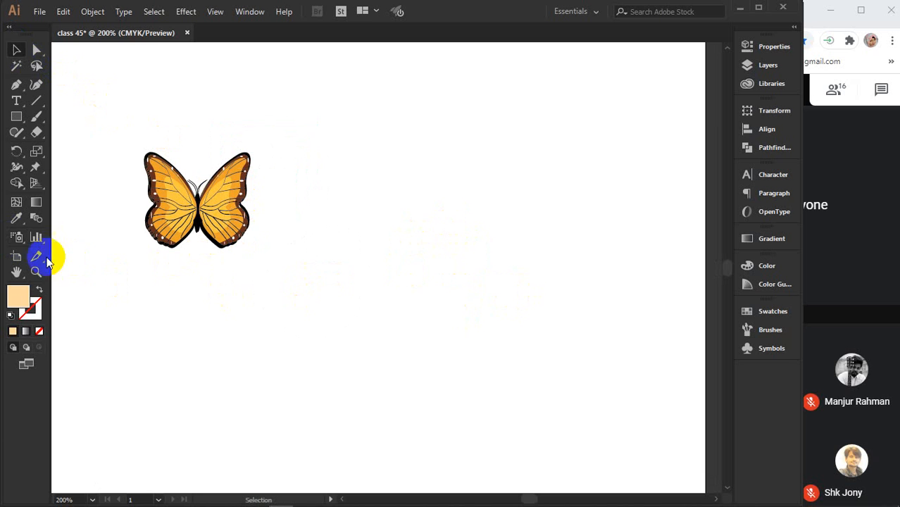
left_click(16, 237)
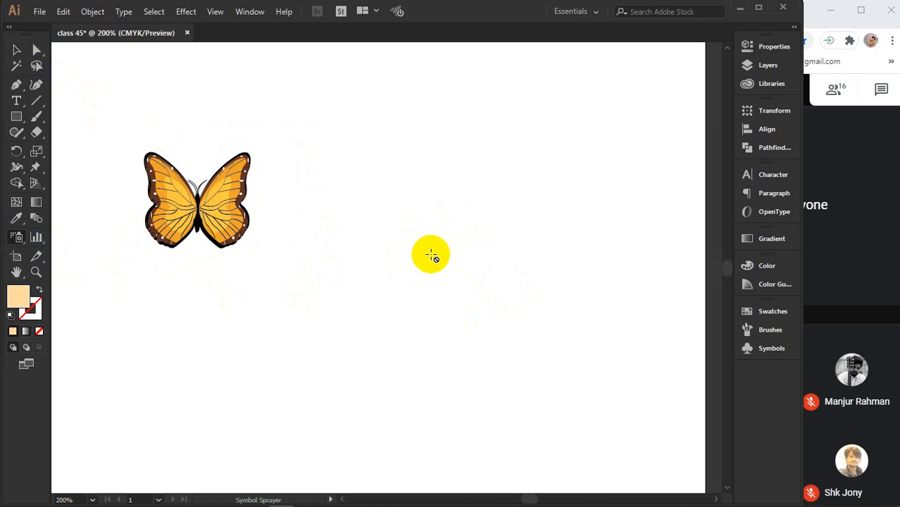
left_click(753, 349)
left_click(589, 350)
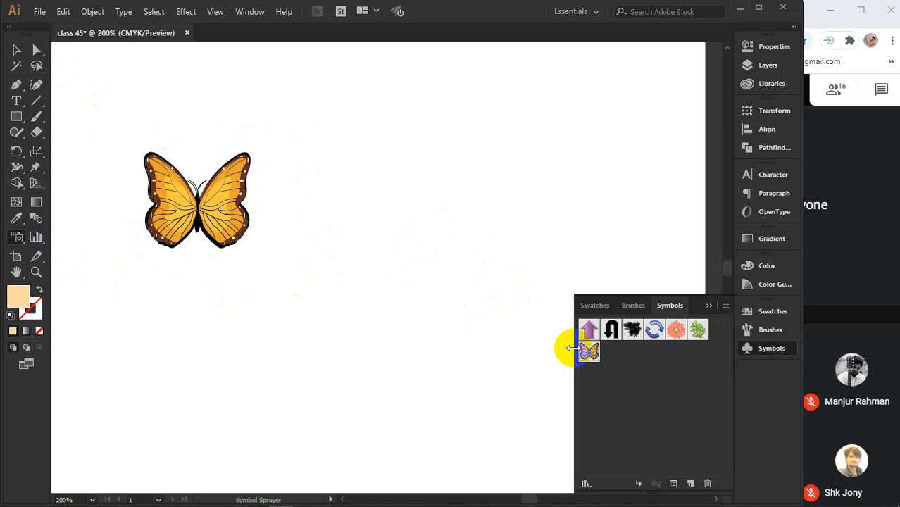
left_click(709, 305)
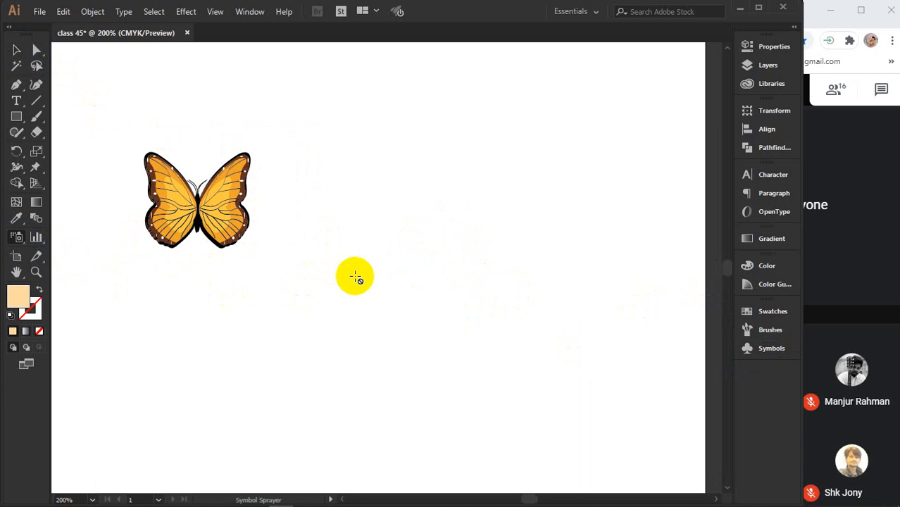
Select the single butterfly on the artboard and delete it
left_click(17, 49)
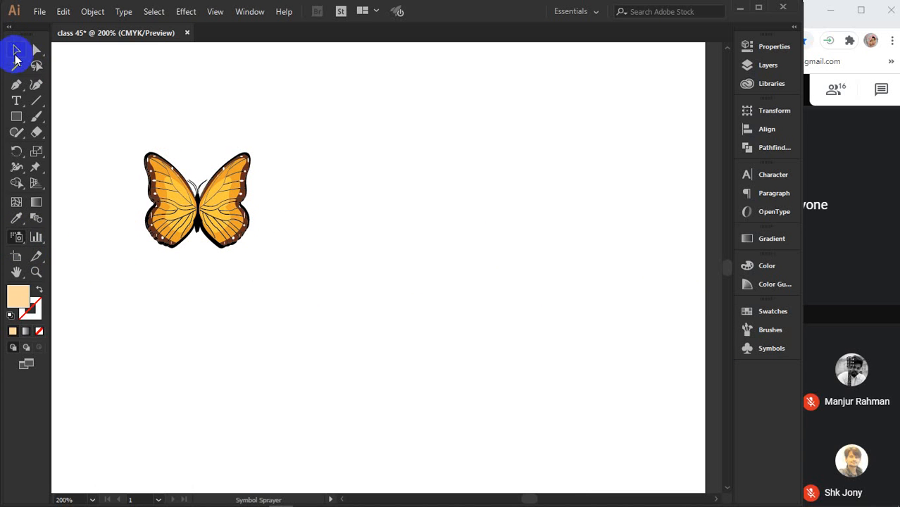
left_click(208, 210)
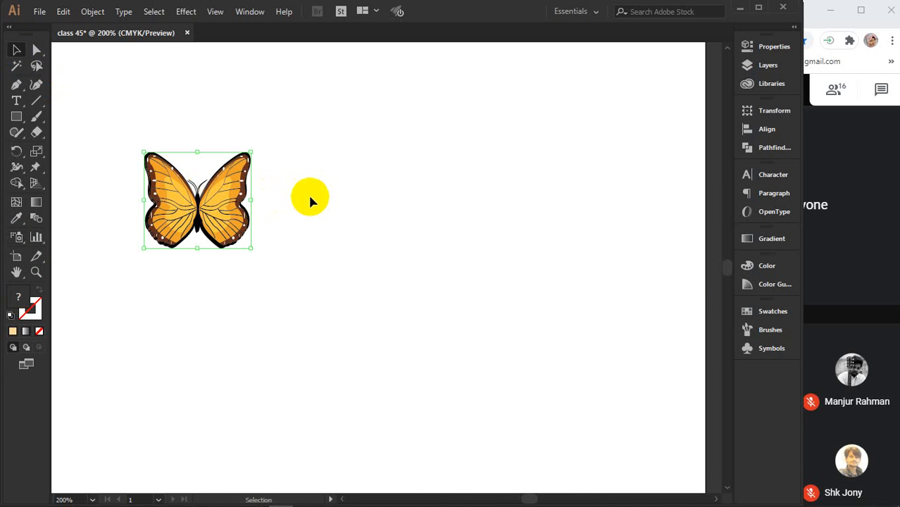
key("Delete")
Spray one butterfly in the artboard's upper-left area, undo it, and place it again at the same spot
left_click(37, 220)
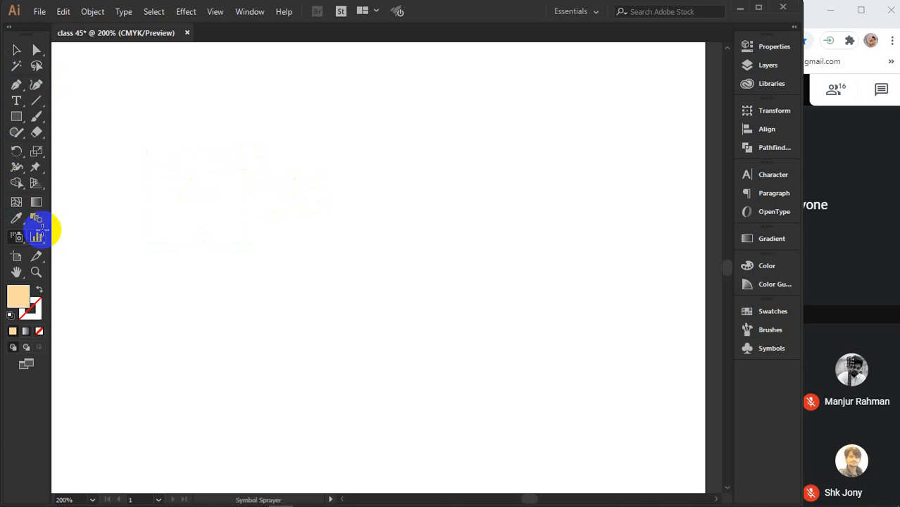
left_click(262, 212)
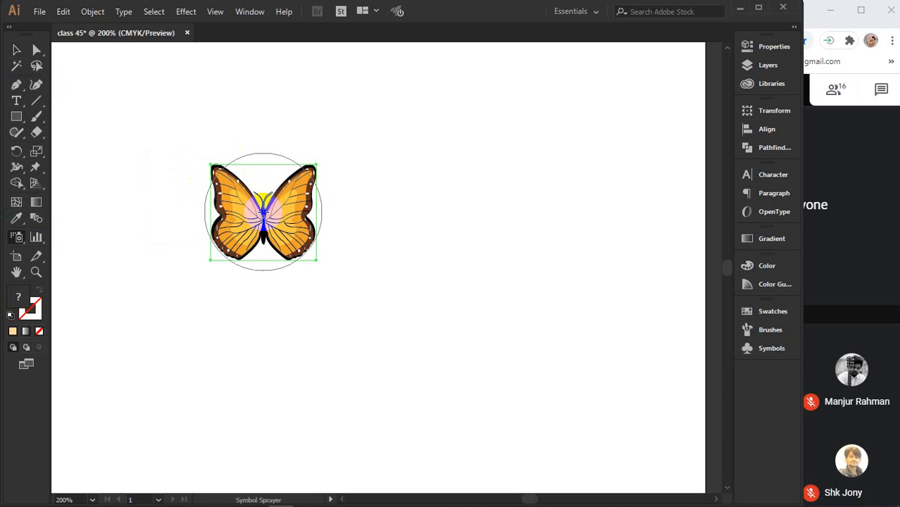
key("ctrl+z")
left_click(263, 212)
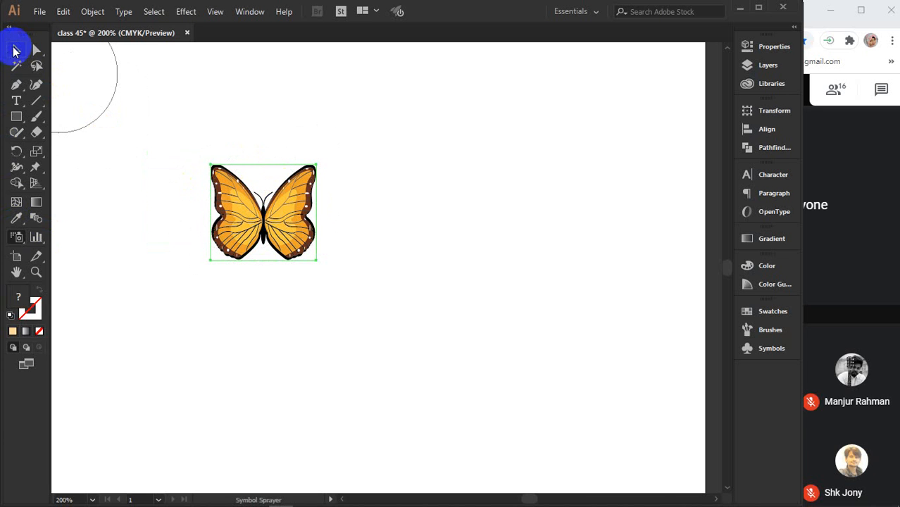
Select the placed butterfly set, deselect it, and return to the Selection tool with the full artboard in view
left_click(16, 50)
left_click(415, 209)
left_click(282, 203)
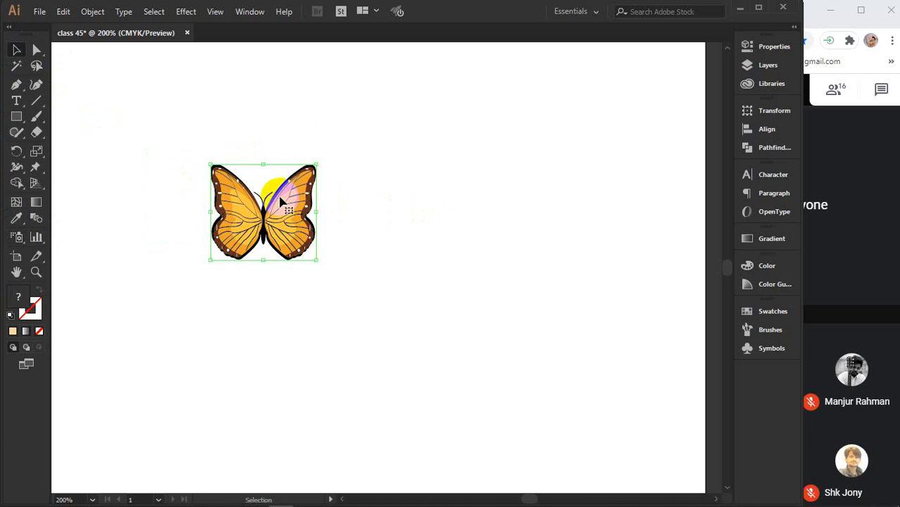
key("ctrl+shift+a")
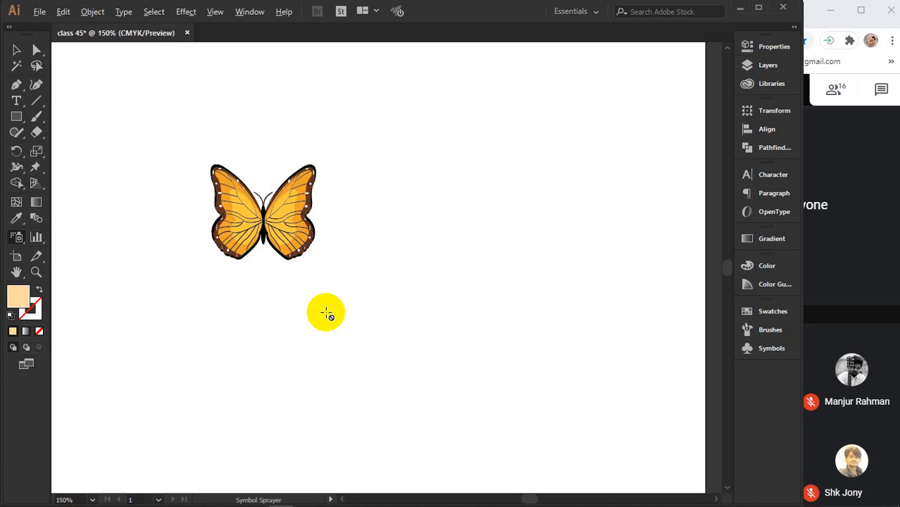
scroll(327, 312, "down", 1)
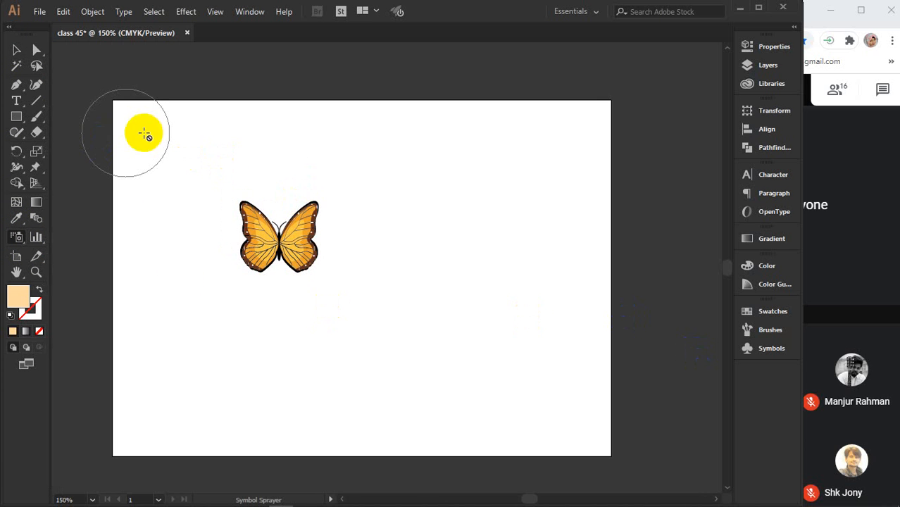
left_click(16, 50)
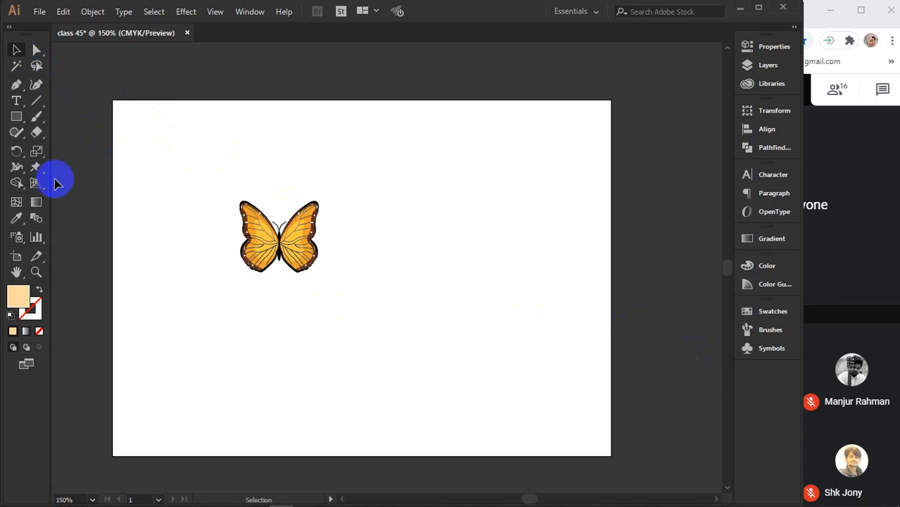
Try to spray the flower and butterfly symbols beside the existing butterfly with the Symbol Sprayer
left_click(17, 237)
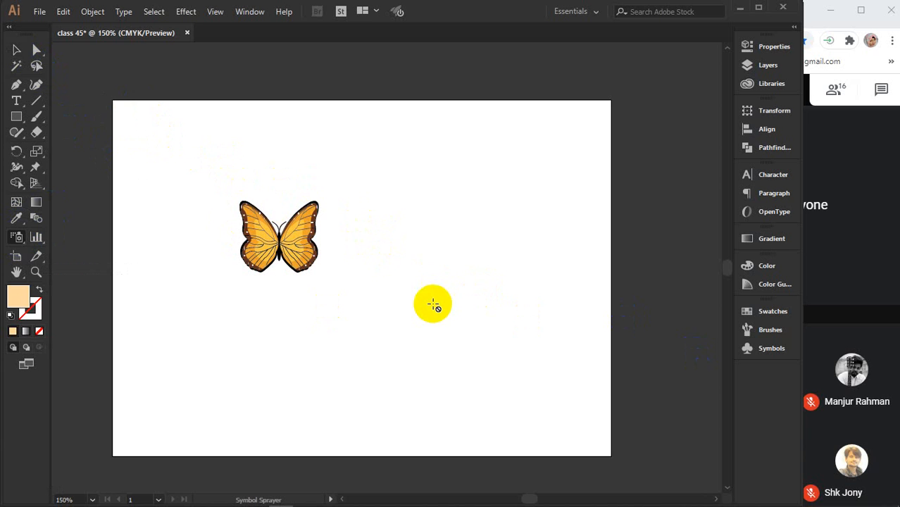
left_click(16, 237)
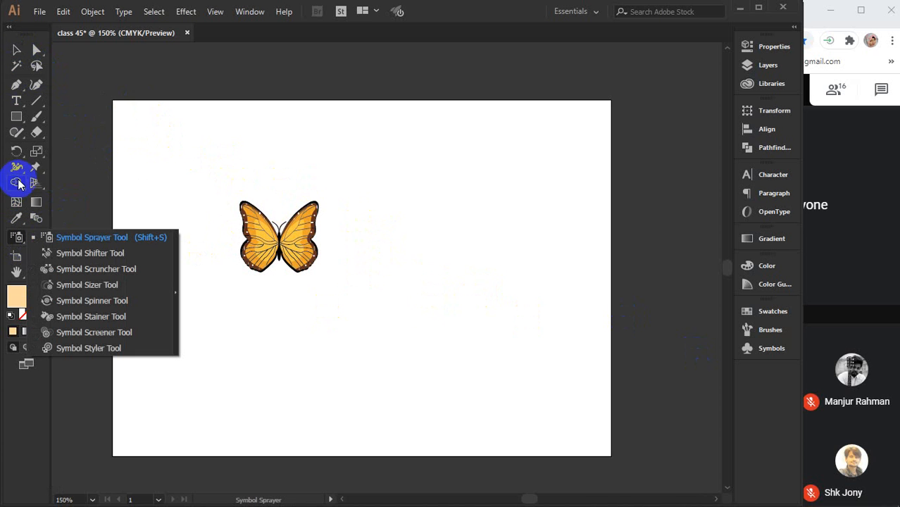
left_click(85, 237)
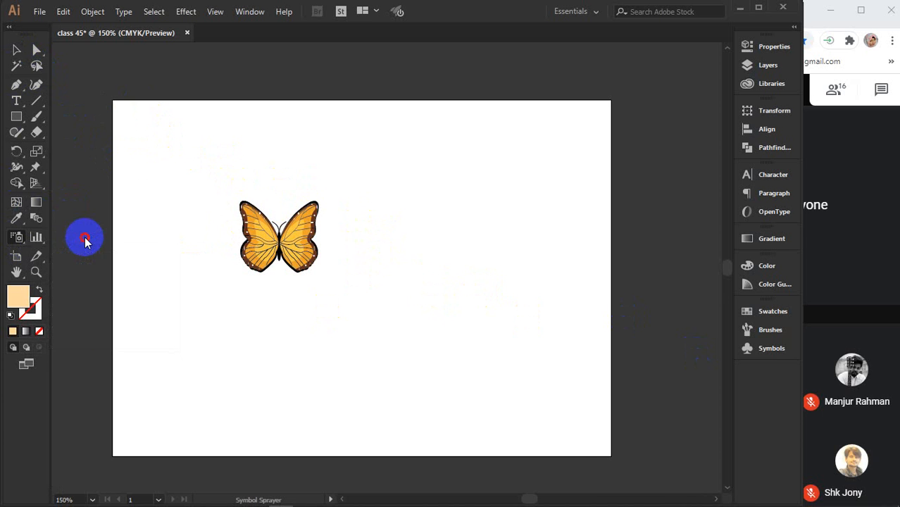
left_click(771, 348)
left_click(673, 330)
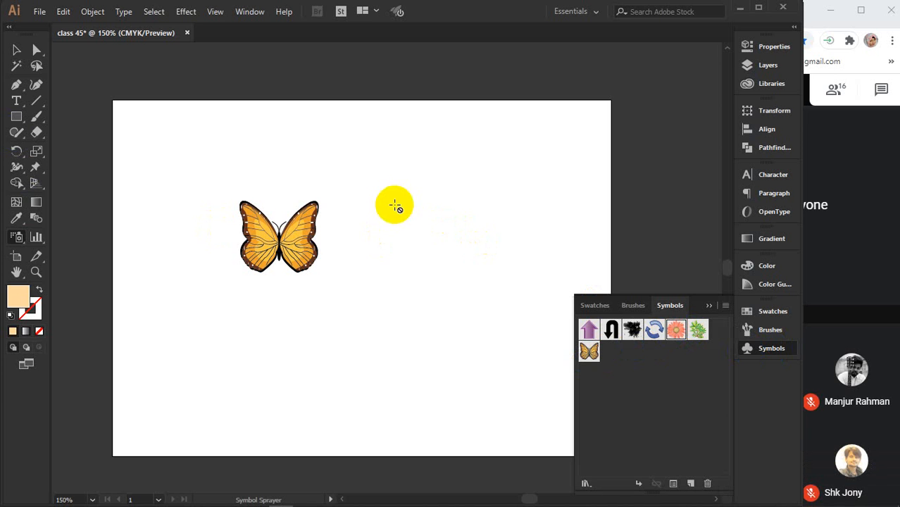
left_click(489, 311)
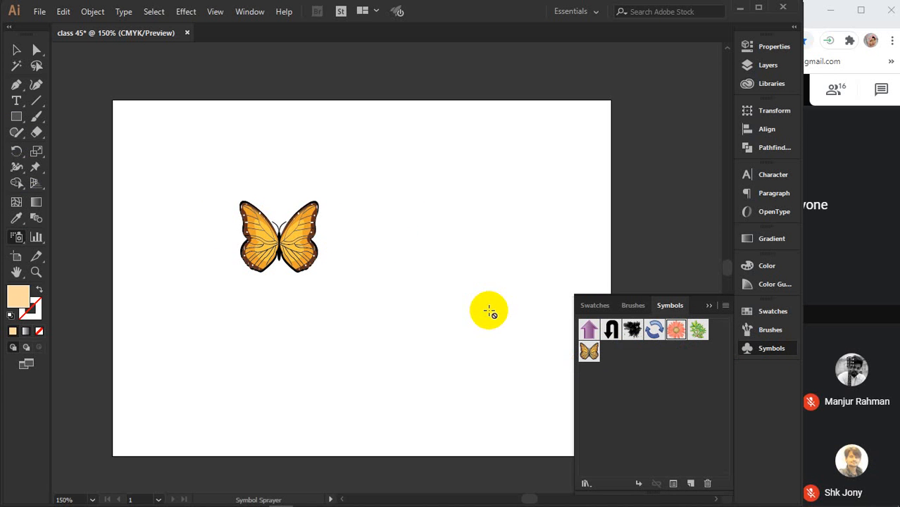
left_click(589, 350)
left_click(377, 268)
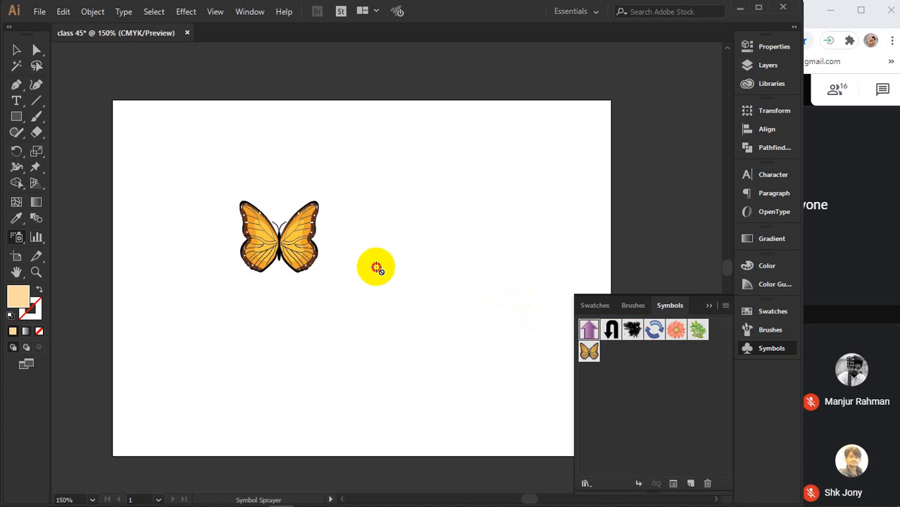
Try the Symbol Shifter on the placed butterfly
left_click(16, 238)
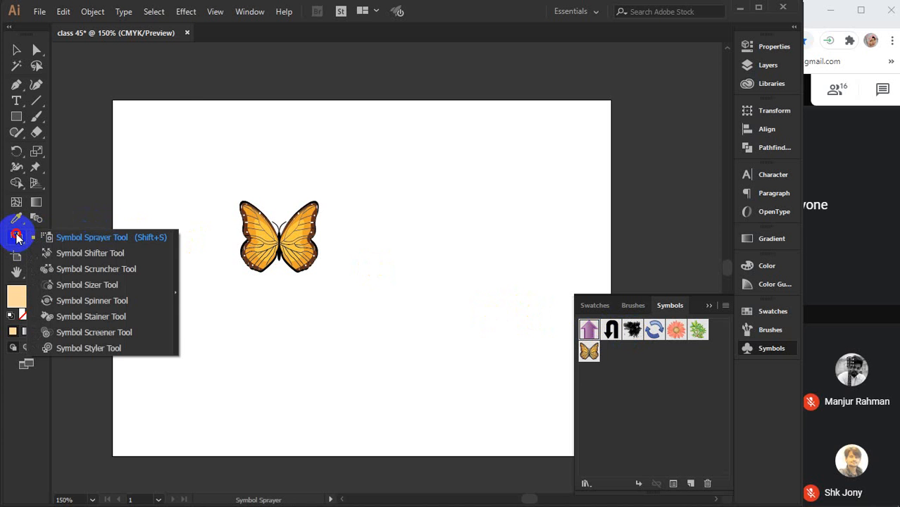
left_click(83, 254)
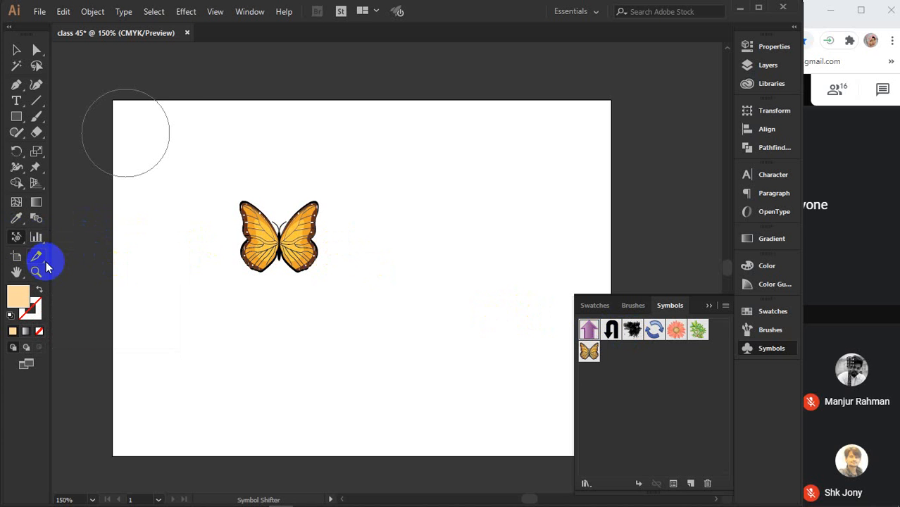
left_click(16, 238)
left_click(252, 265)
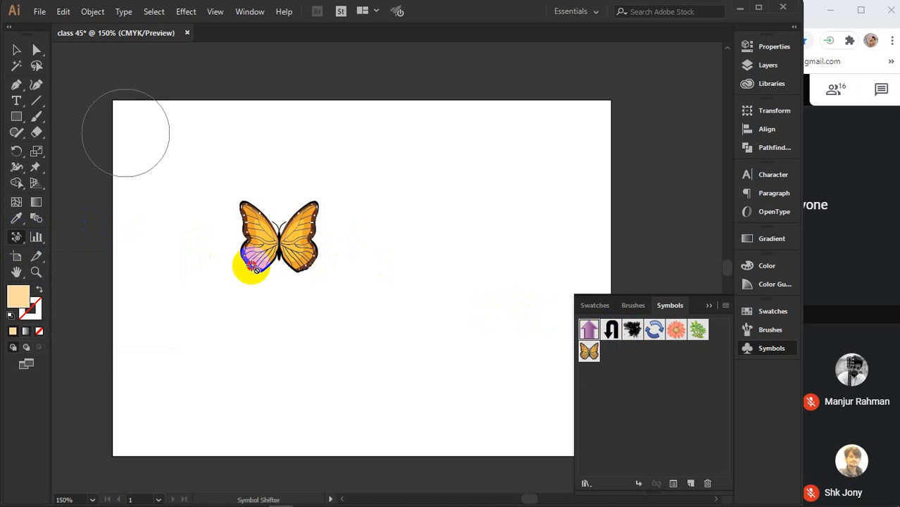
Switch back to the Selection tool, restart Illustrator and reopen the class 45 document
left_click(16, 50)
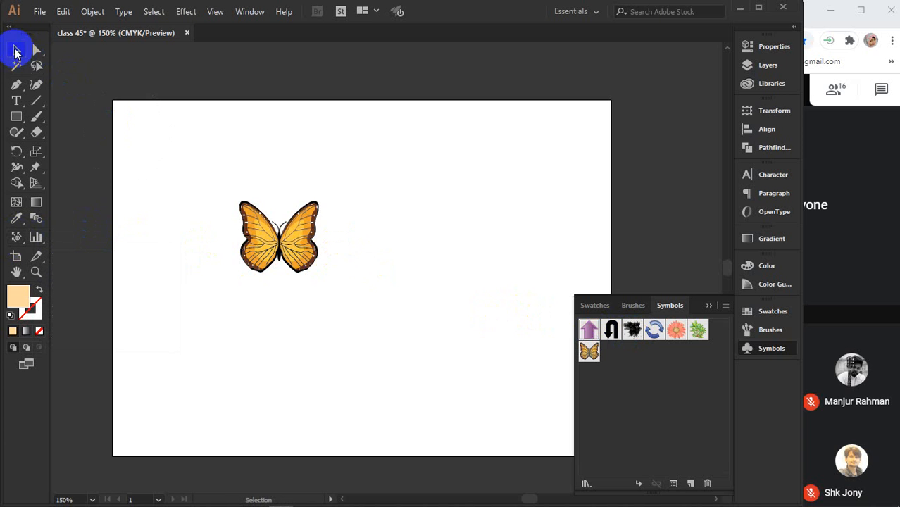
left_click(786, 7)
left_click(469, 278)
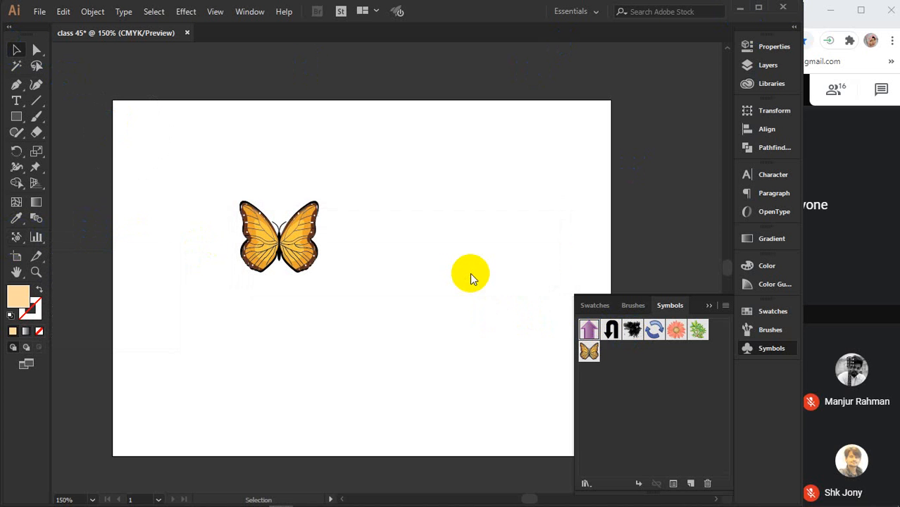
scroll(707, 296, "down", 5)
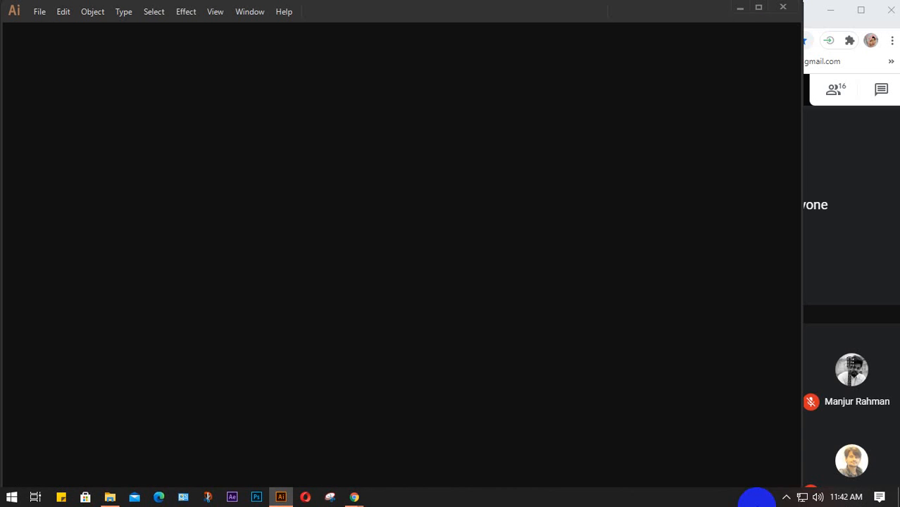
left_click(786, 498)
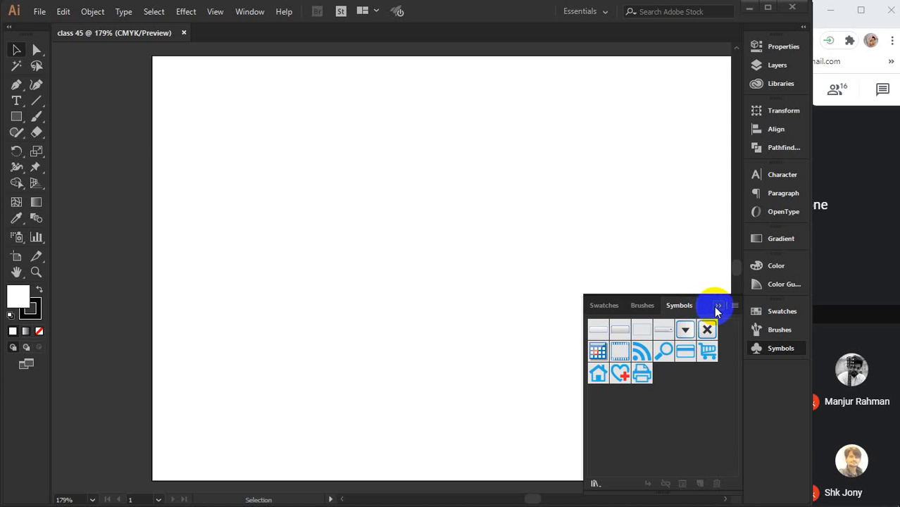
Activate the Symbol Sprayer, show the document's symbols and open the Flowers symbol library
left_click(714, 306)
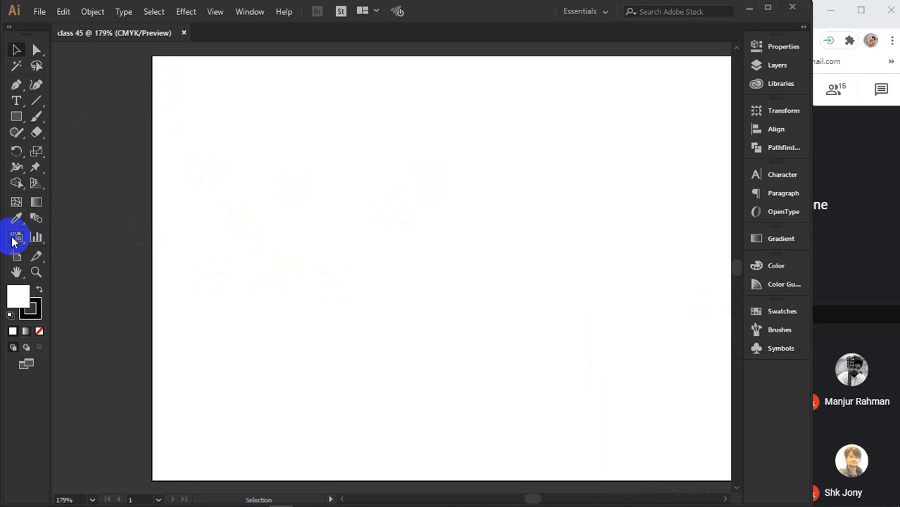
left_click_drag(13, 239, 76, 237)
left_click(770, 349)
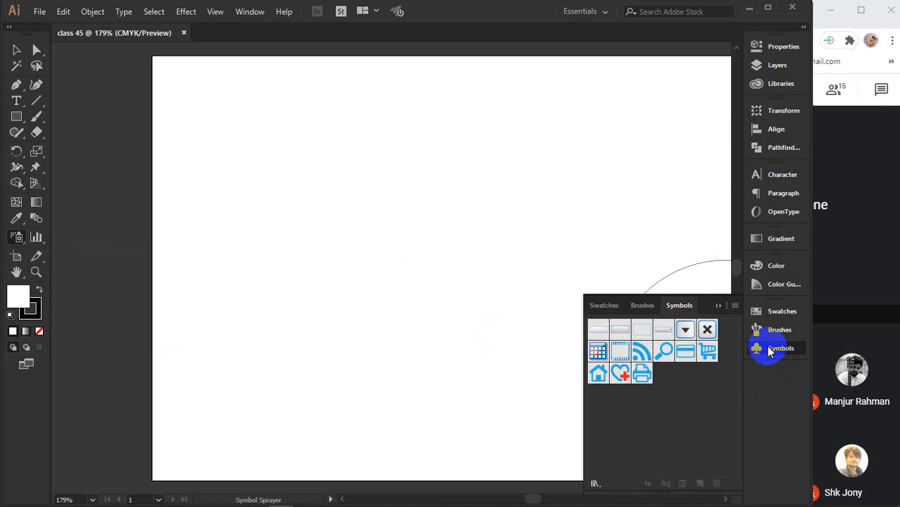
left_click(736, 308)
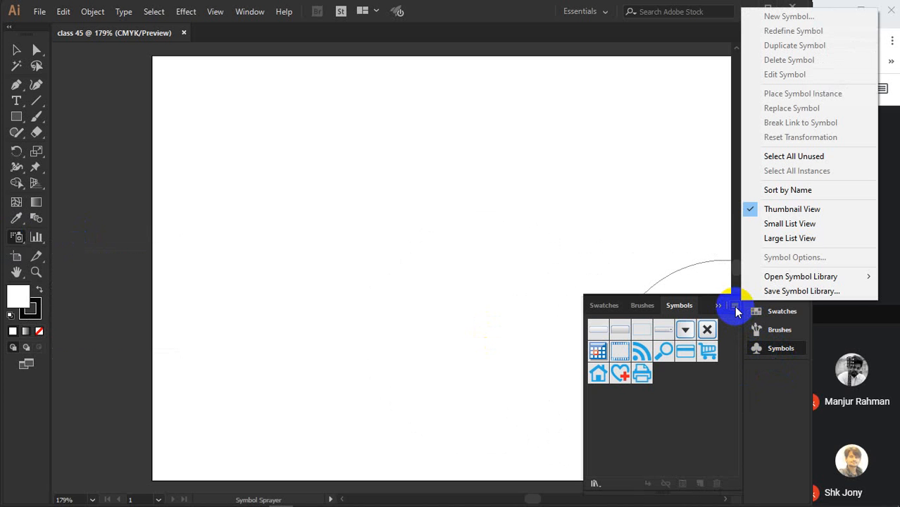
mouse_move(754, 277)
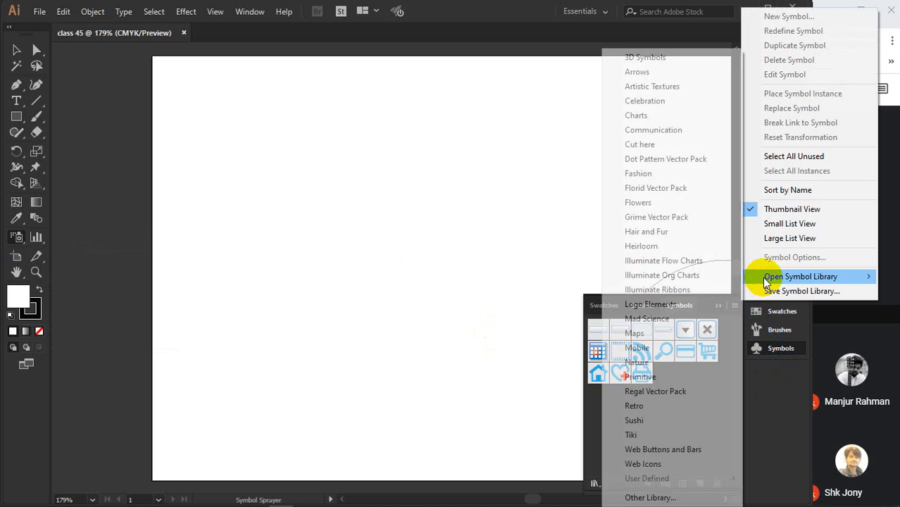
left_click(646, 202)
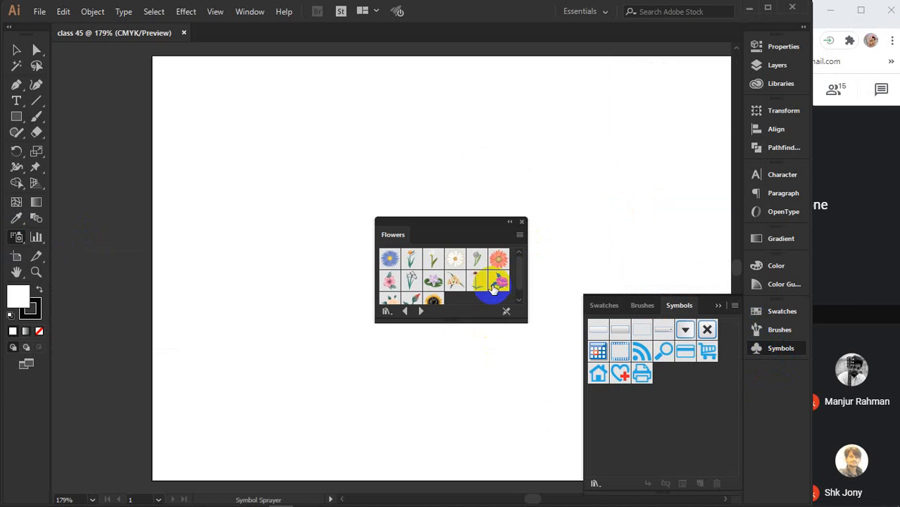
Add the Gerbera to the document's symbols and spray a single flower in the artboard's upper-left area, leaving it deselected
left_click(499, 259)
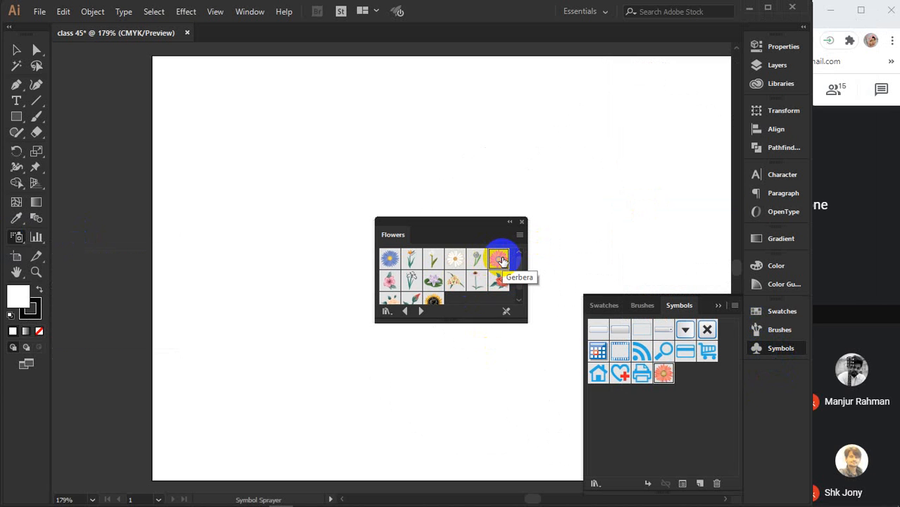
left_click(521, 224)
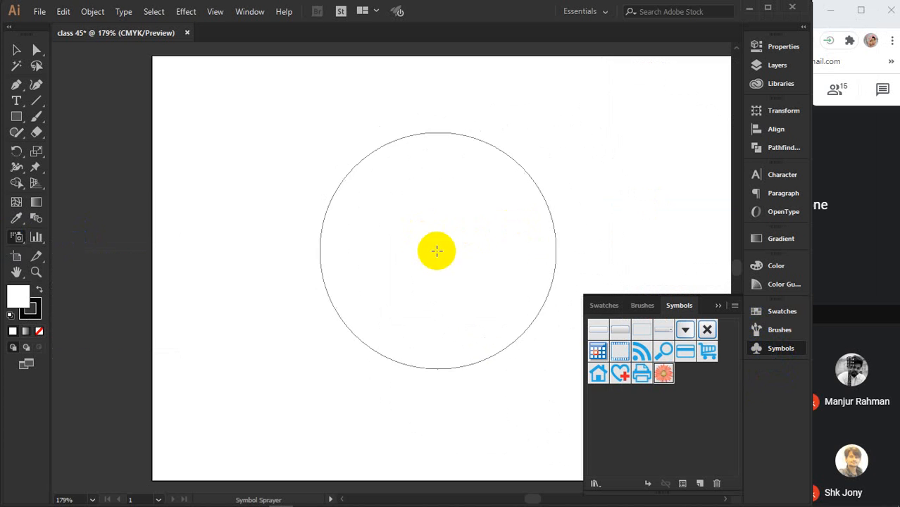
left_click(315, 195)
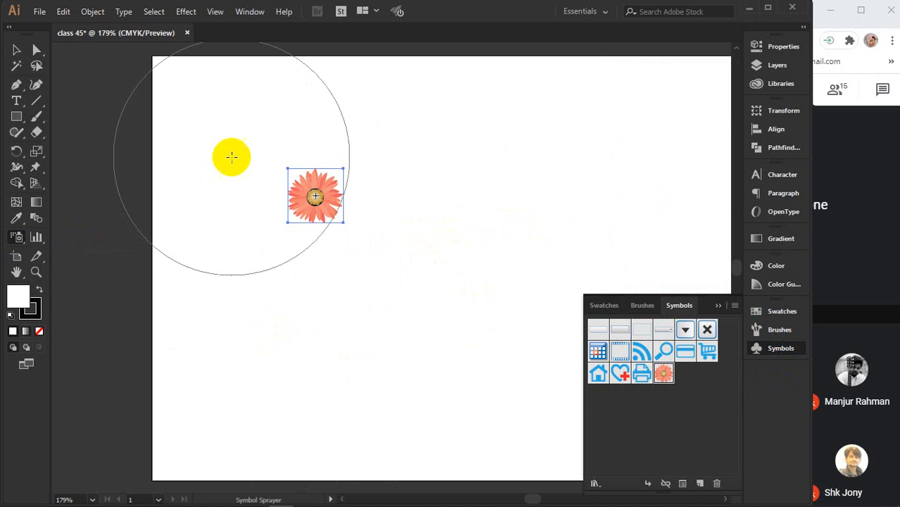
left_click(351, 234, "ctrl")
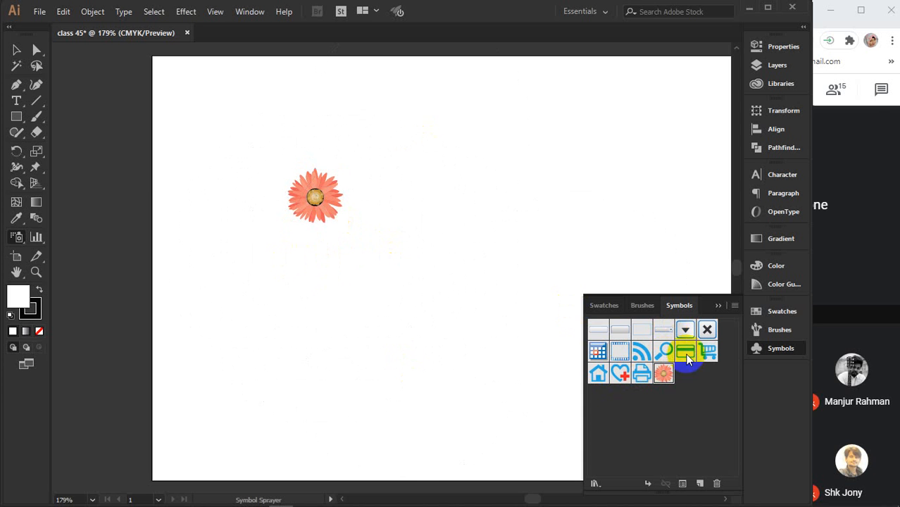
Open the Nature symbol library, enlarge its list and add the tall tree group to the document's symbols
left_click(735, 306)
mouse_move(768, 276)
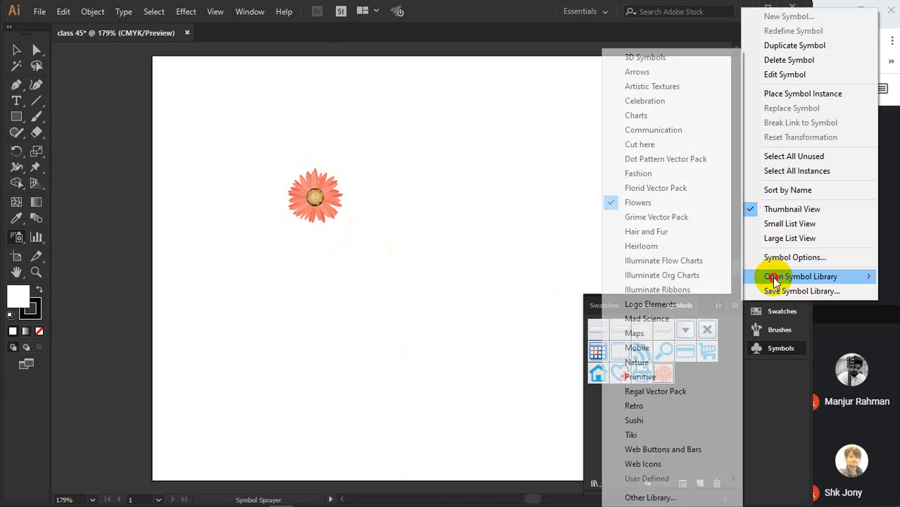
left_click(654, 362)
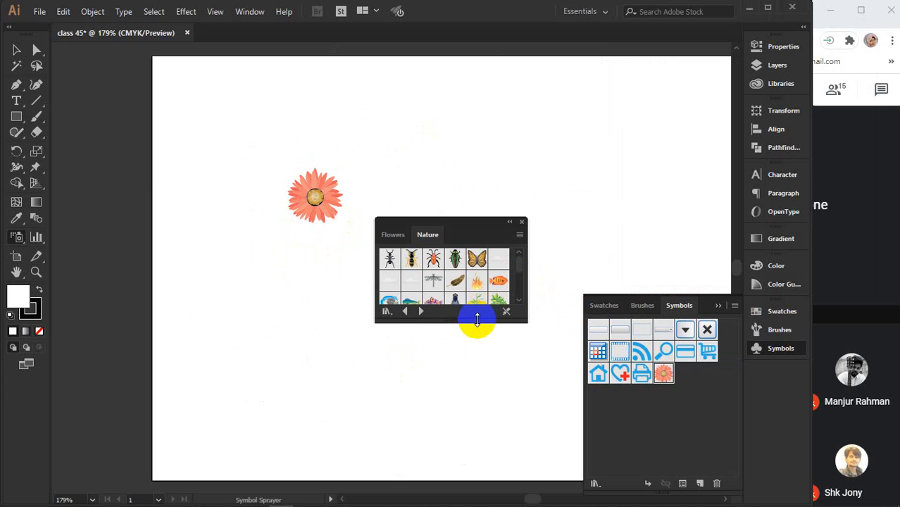
left_click_drag(477, 319, 478, 425)
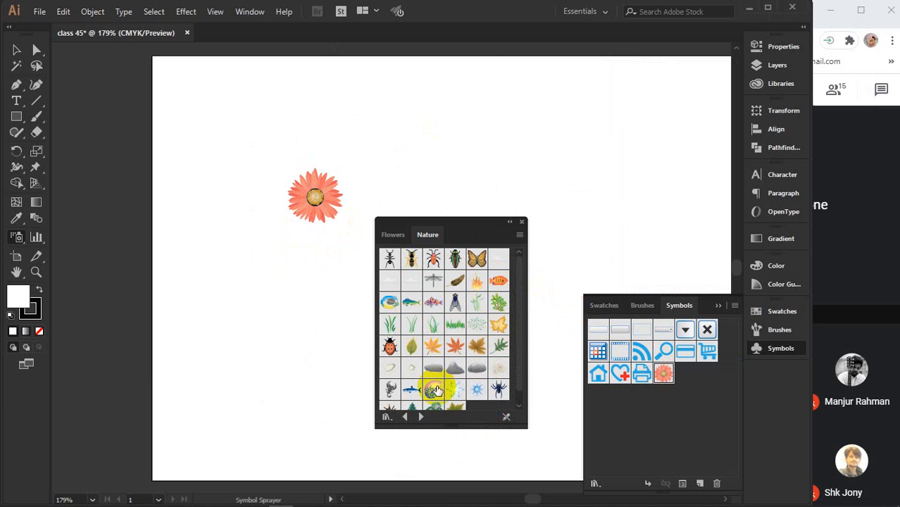
scroll(434, 378, "down", 1)
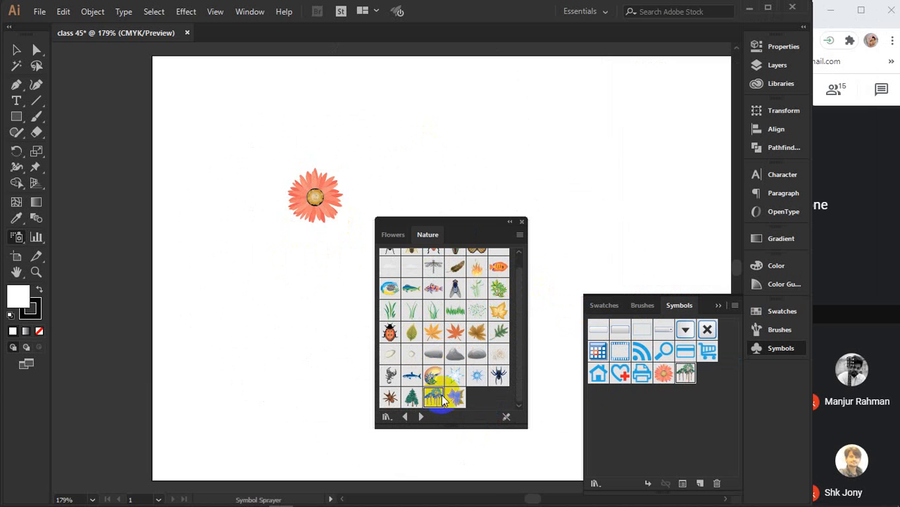
left_click(442, 400)
left_click(522, 224)
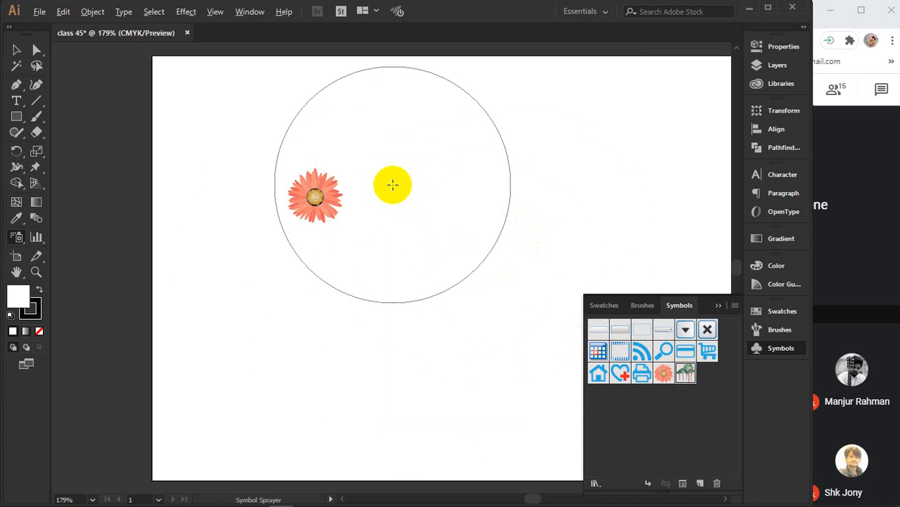
Spray a winding band of trees across the upper half of the artboard and deselect the set
scroll(392, 185, "down", 1)
mouse_move(415, 244)
left_mouse_down()
mouse_move(362, 267)
mouse_move(370, 265)
left_mouse_up()
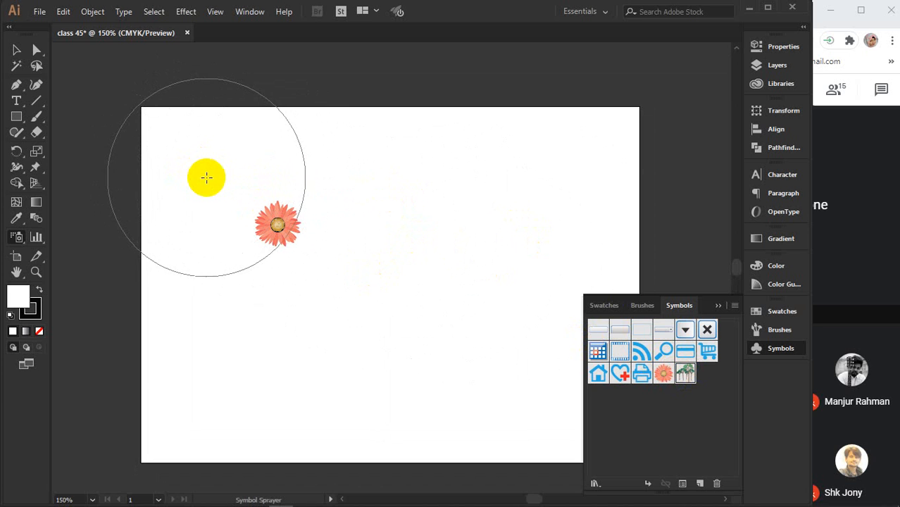
mouse_move(205, 174)
left_mouse_down()
mouse_move(332, 204)
mouse_move(386, 209)
mouse_move(445, 198)
mouse_move(550, 213)
mouse_move(562, 240)
mouse_move(541, 267)
mouse_move(497, 273)
mouse_move(275, 205)
mouse_move(302, 206)
mouse_move(289, 209)
mouse_move(274, 150)
mouse_move(266, 257)
mouse_move(219, 263)
mouse_move(386, 165)
mouse_move(374, 253)
mouse_move(407, 269)
left_mouse_up()
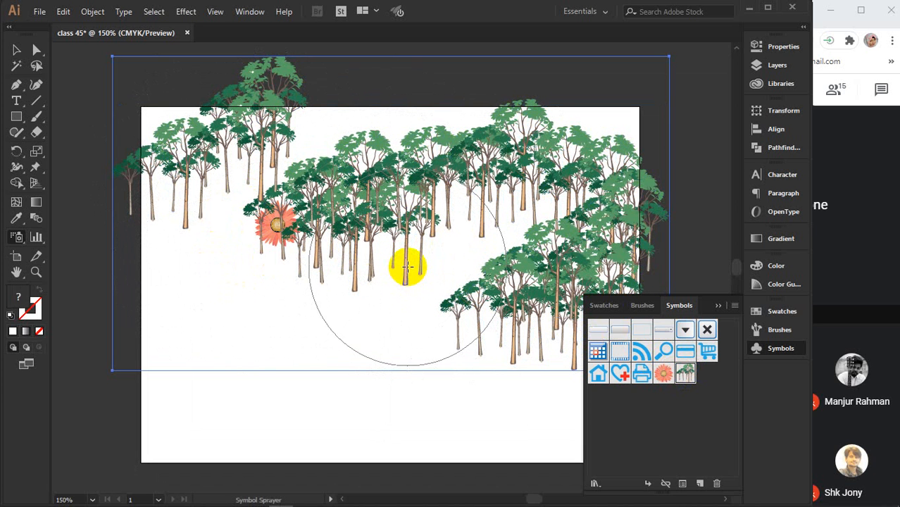
key("ctrl+shift+a")
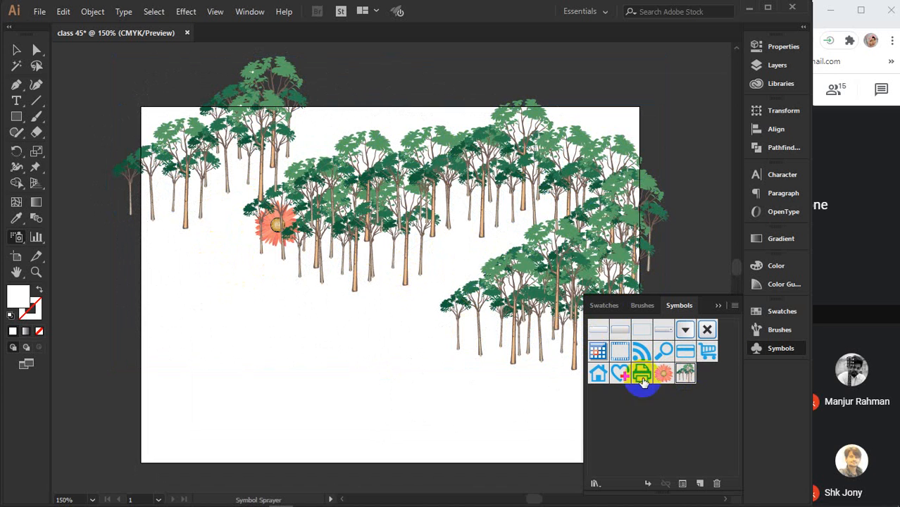
Reopen the Nature symbol library and add the leafy green plant to the document's symbols
left_click(735, 306)
mouse_move(762, 276)
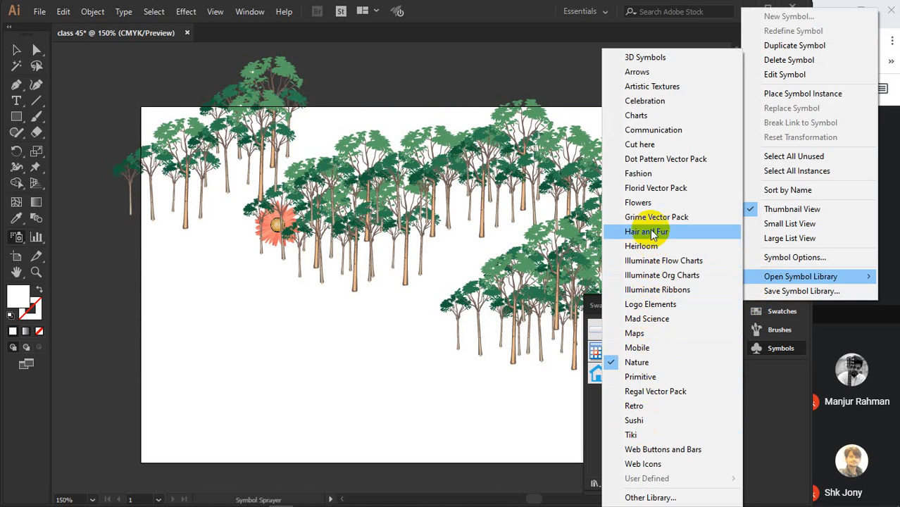
left_click(637, 363)
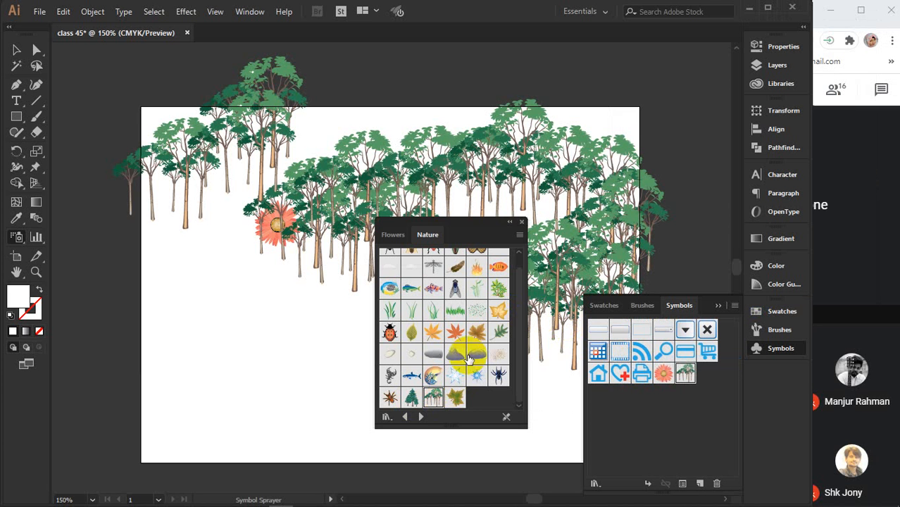
left_click(499, 290)
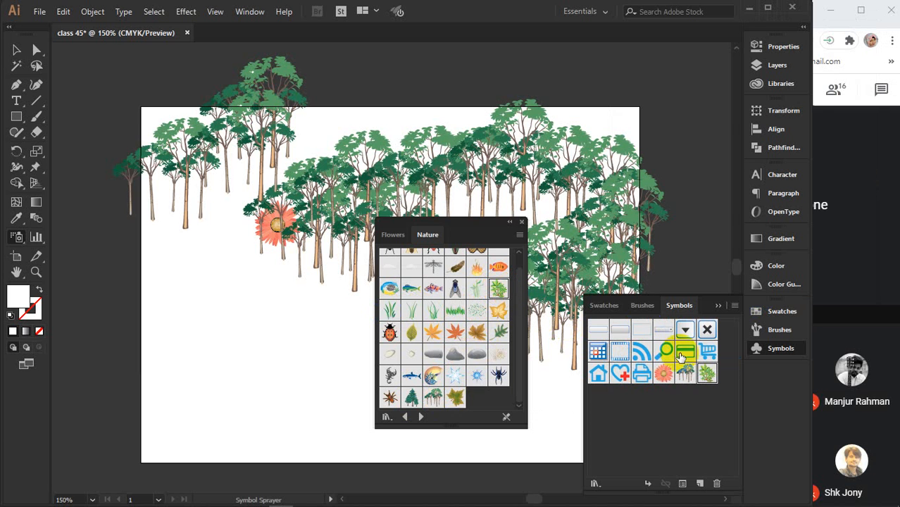
Collapse the symbol libraries, move them off the artwork and spray the leafy plant near the artboard's left edge
left_click(510, 225)
left_click_drag(397, 215, 693, 407)
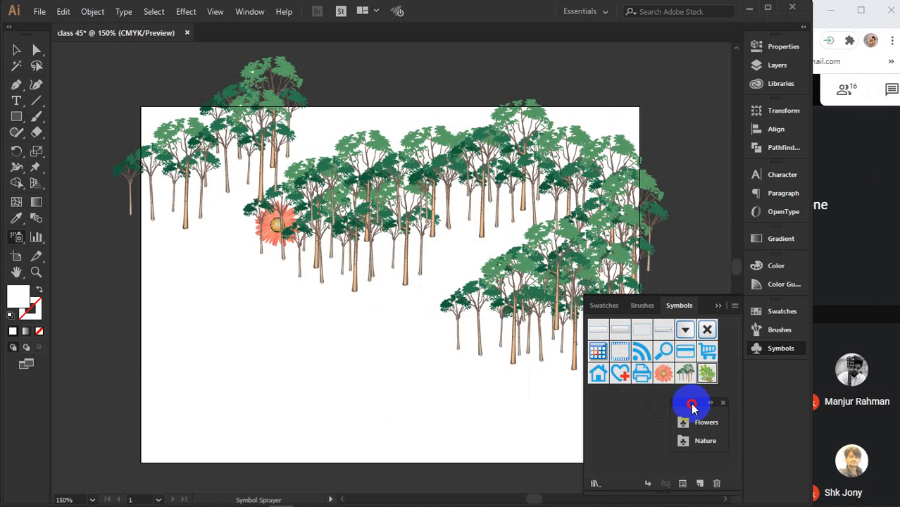
left_click(185, 233)
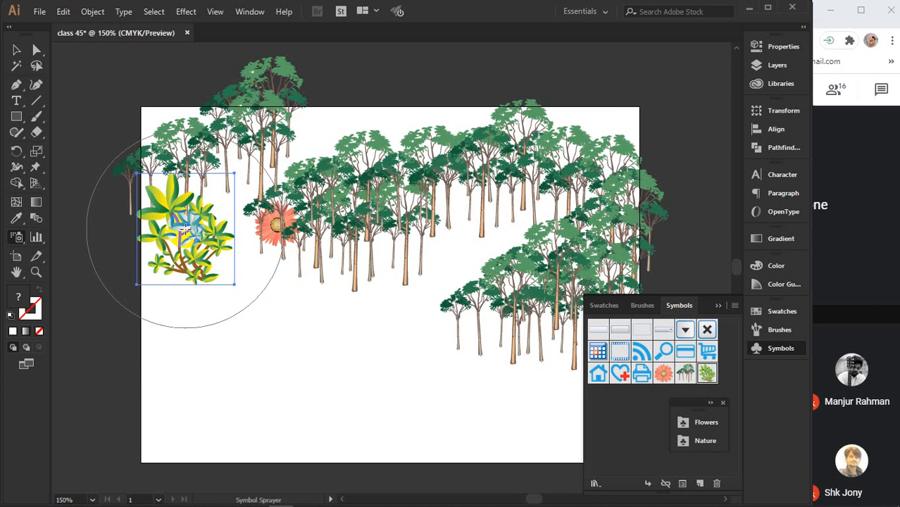
Spray three more leafy plants, at the artboard's centre, lower right and upper right, and deselect the set
left_click(353, 295)
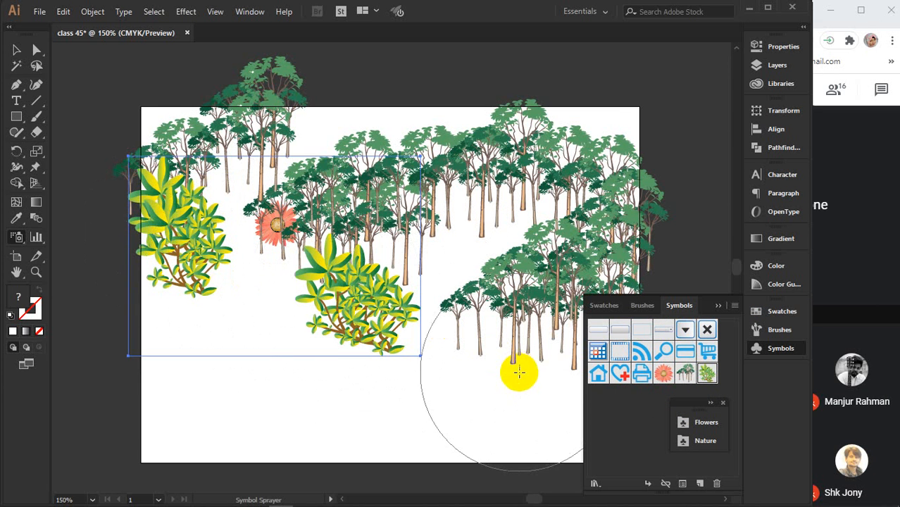
left_click(519, 372)
left_click(36, 66)
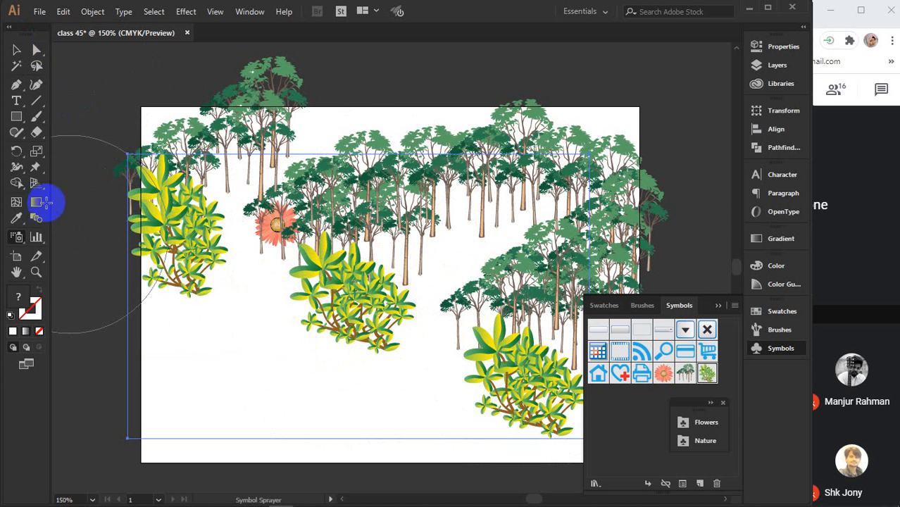
left_click(495, 208)
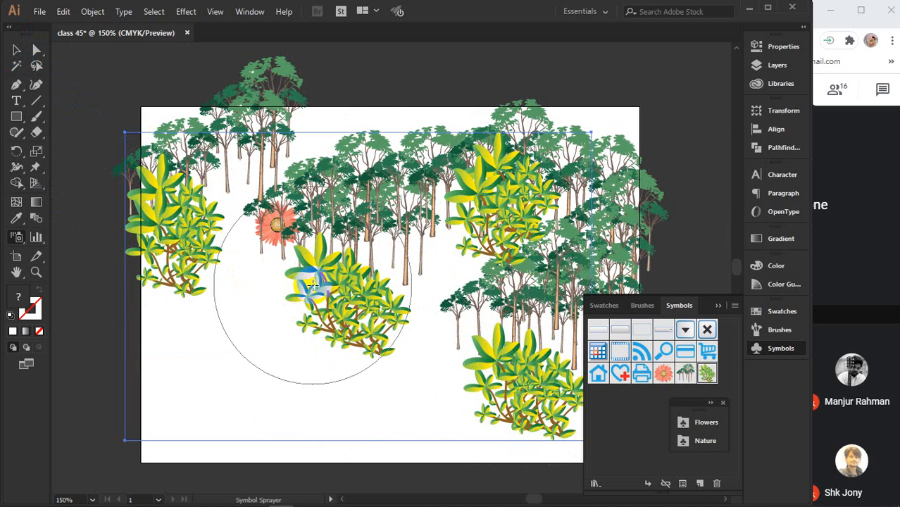
key("ctrl+shift+a")
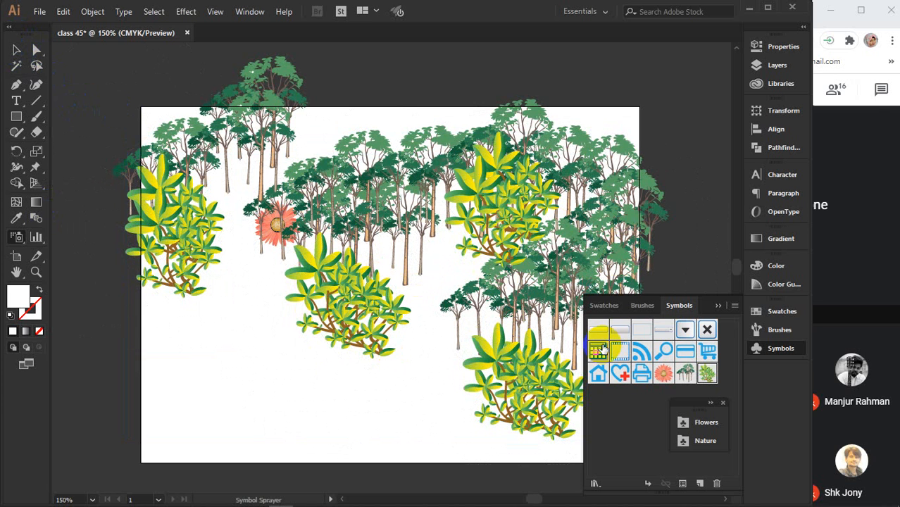
Open the Flowers symbol library, move it clear of the symbol list, enlarge it and add the white daisy to the document's symbols
left_click(735, 305)
mouse_move(746, 276)
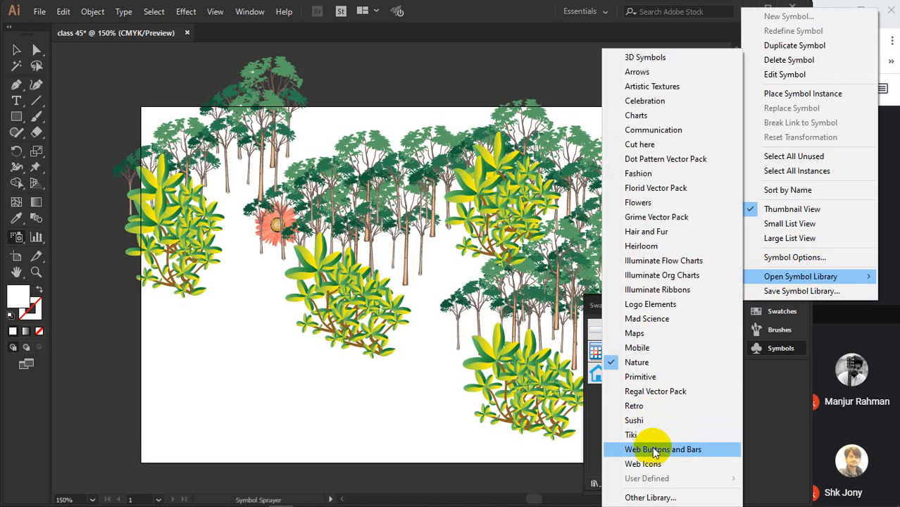
left_click(650, 204)
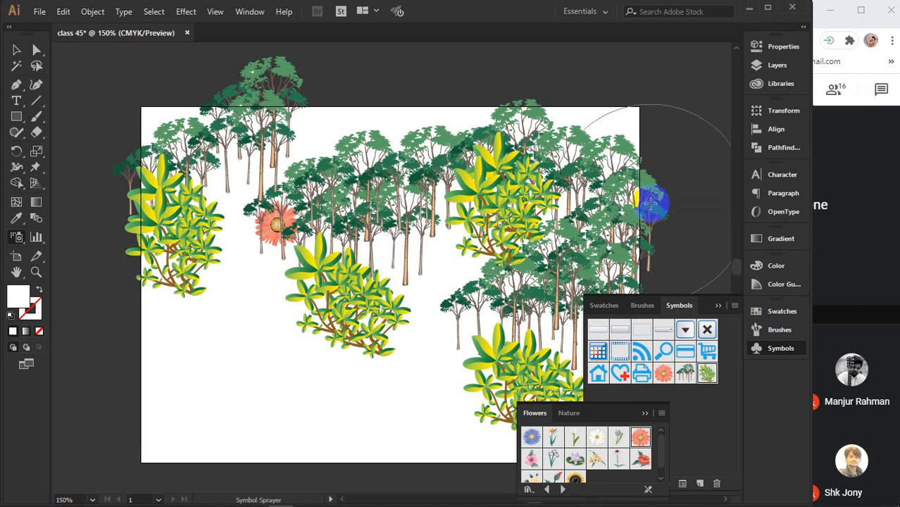
left_click_drag(620, 410, 681, 62)
left_click_drag(677, 152, 687, 220)
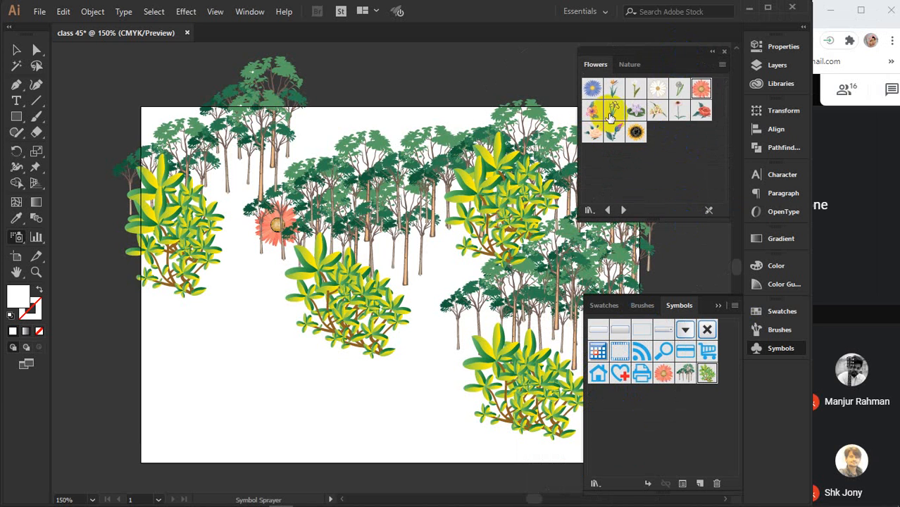
left_click(660, 90)
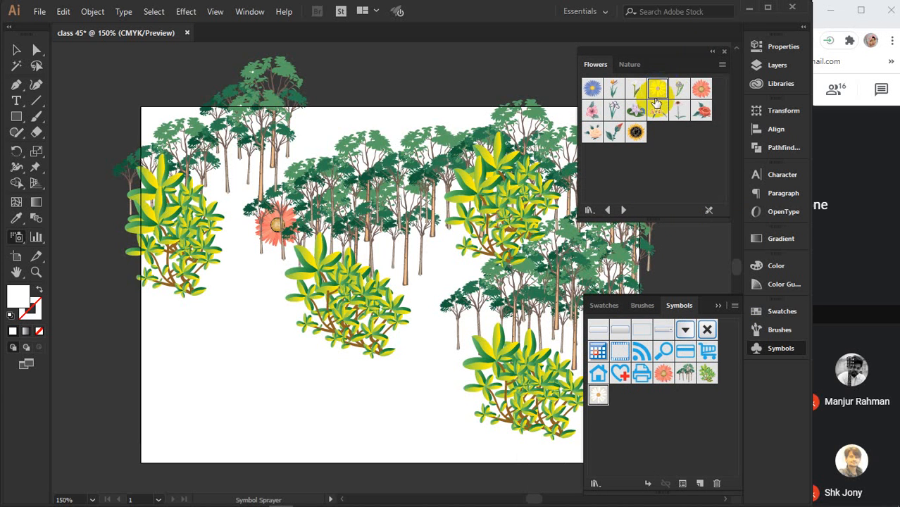
Spray white daisies in scattered spots over the artboard and just past its right edge, and deselect the set
left_click(445, 284)
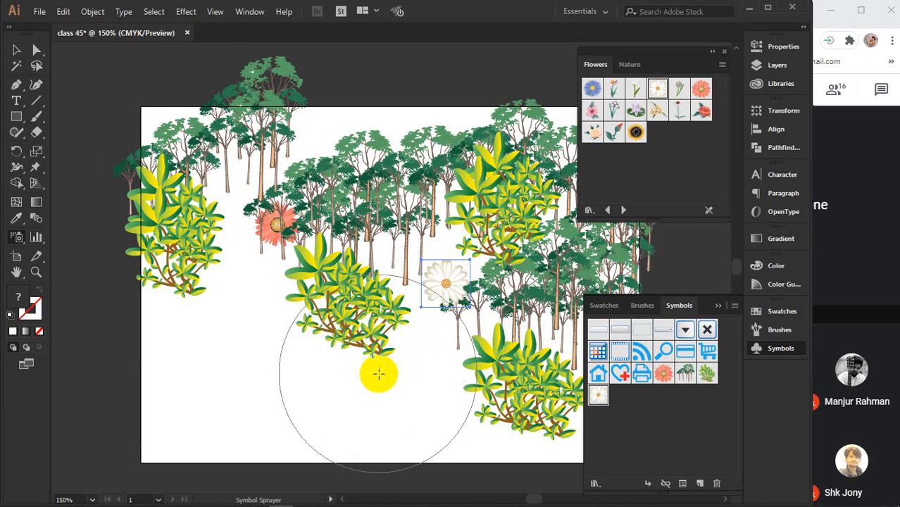
left_click(376, 373)
left_click(185, 366)
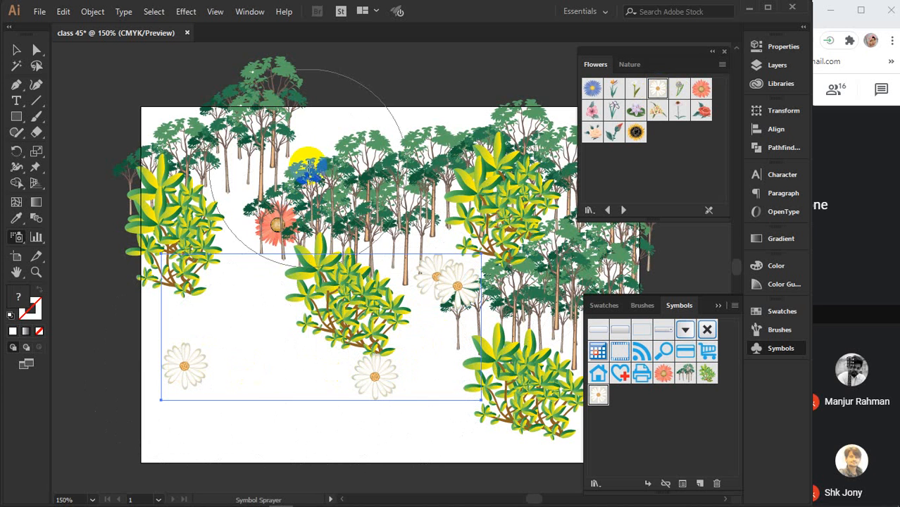
left_click(328, 137)
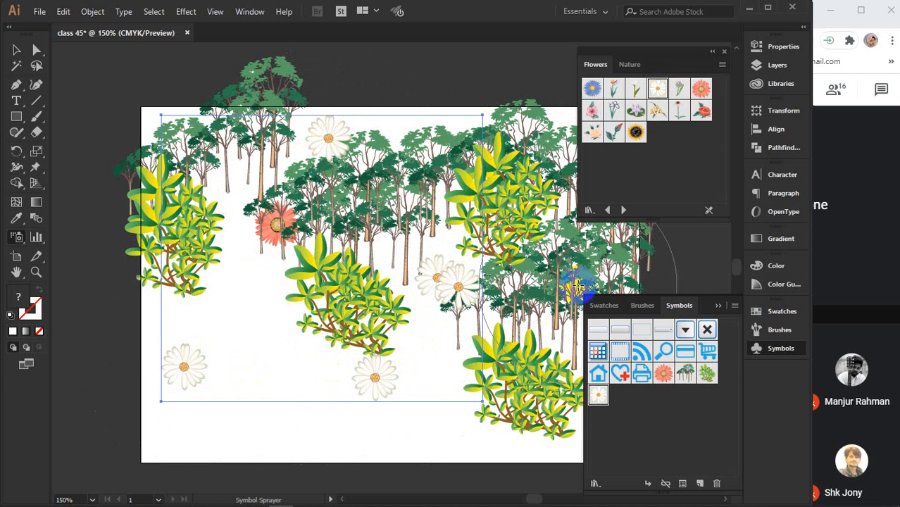
left_click(657, 280)
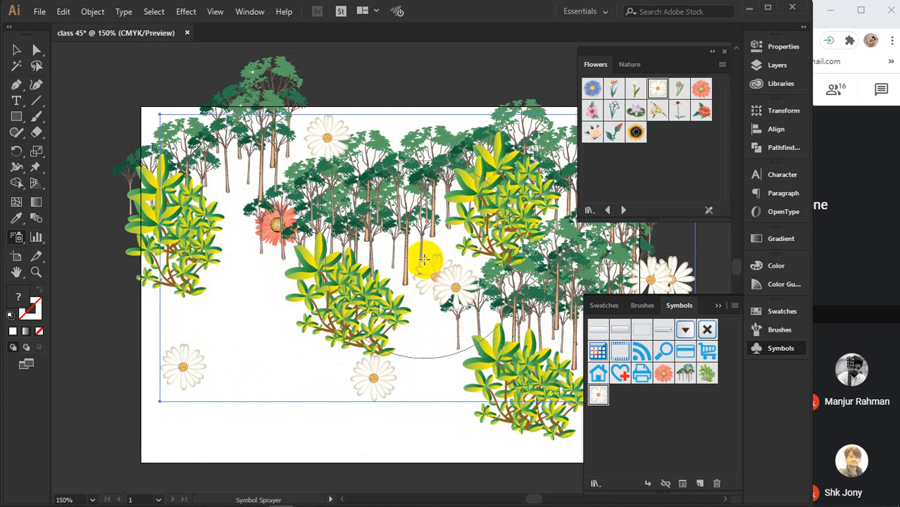
key("ctrl+shift+a")
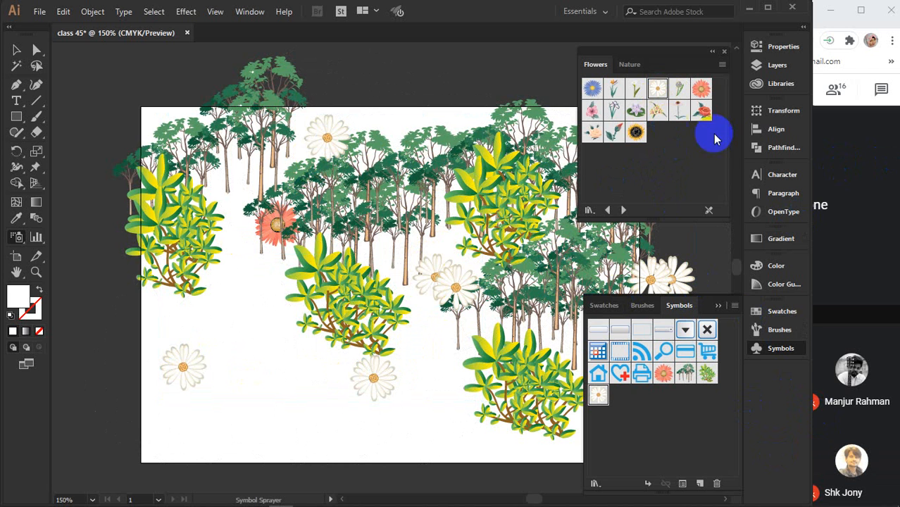
Switch from the Flowers to the Nature symbol library, add the butterfly to the document's symbols and close the library
left_click(726, 52)
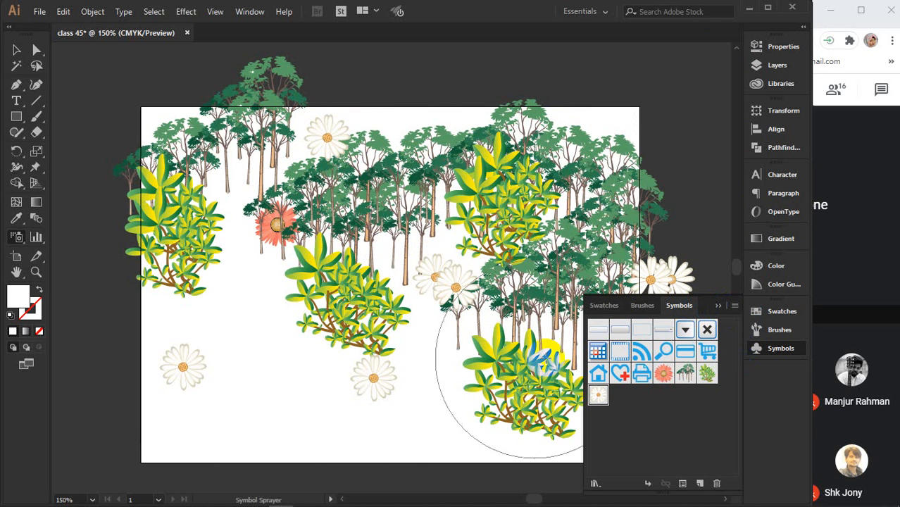
left_click(736, 307)
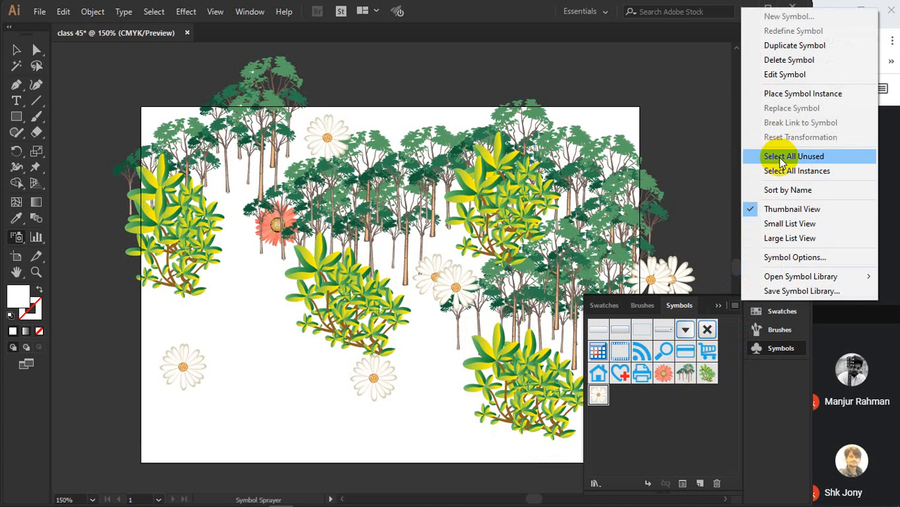
mouse_move(787, 283)
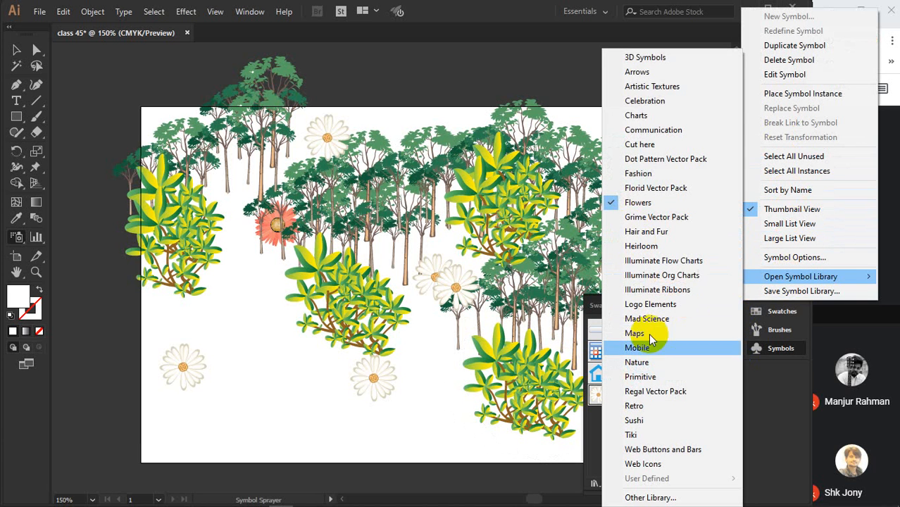
left_click(638, 363)
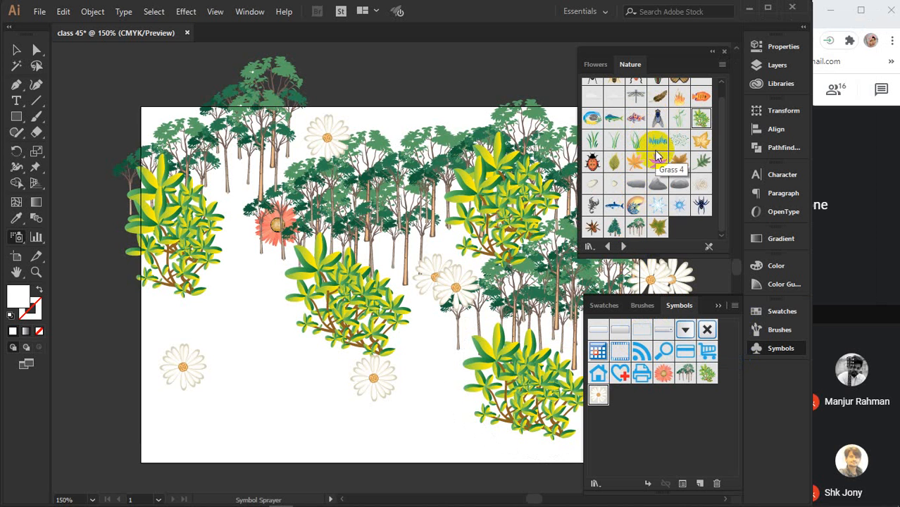
scroll(639, 199, "up", 1)
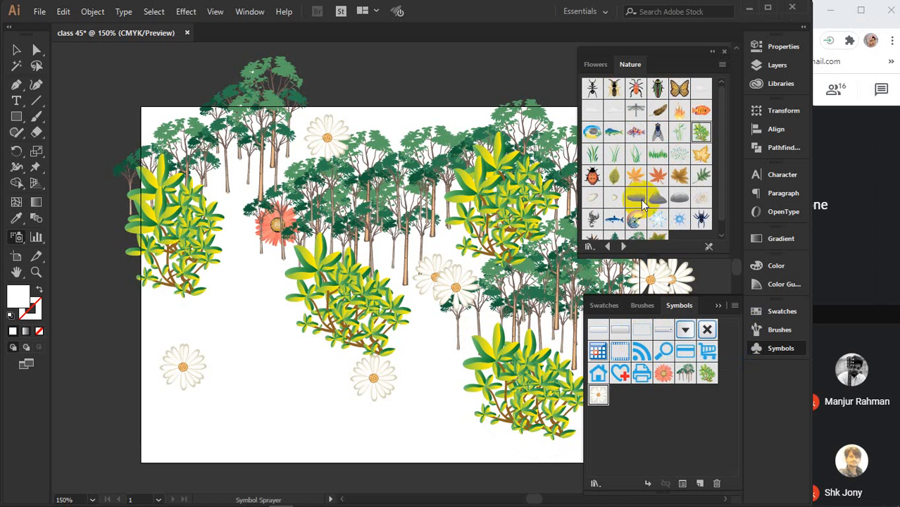
left_click(679, 89)
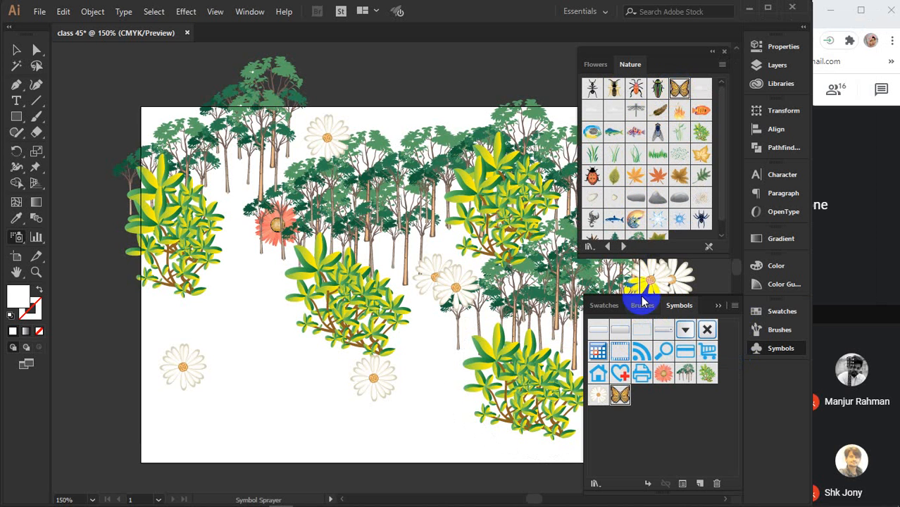
left_click(725, 55)
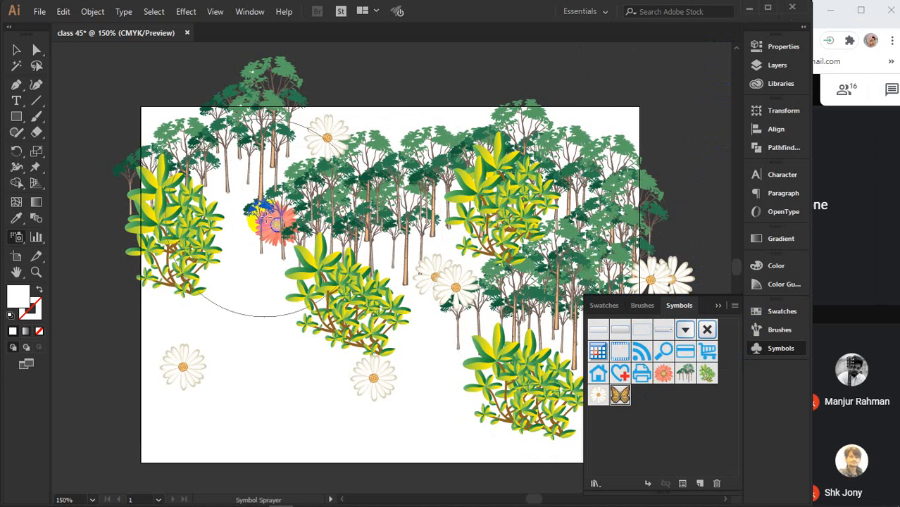
Spray butterflies in scattered spots across the artwork, deselect the set and collapse the symbols list
mouse_move(178, 205)
left_mouse_down()
mouse_move(354, 132)
mouse_move(529, 118)
mouse_move(564, 118)
mouse_move(645, 185)
mouse_move(601, 224)
mouse_move(497, 261)
left_mouse_up()
left_click(356, 325)
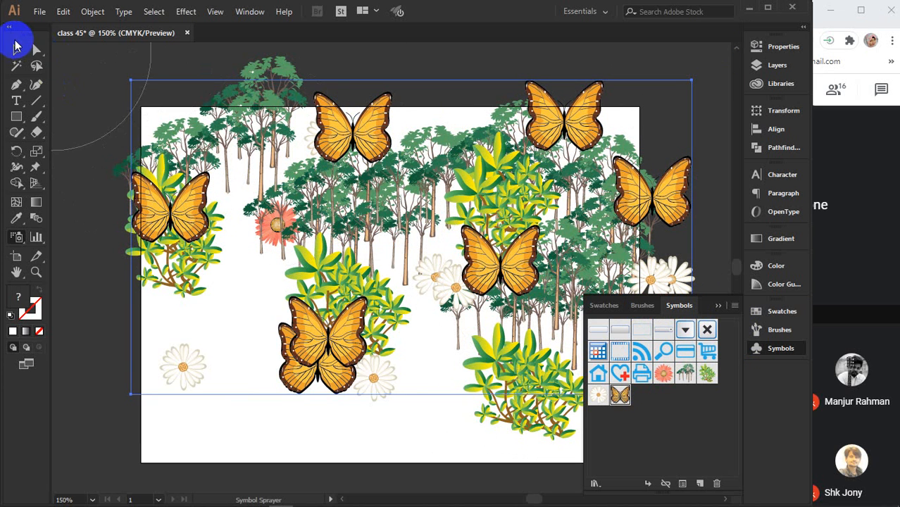
left_click(12, 48)
left_click(90, 117)
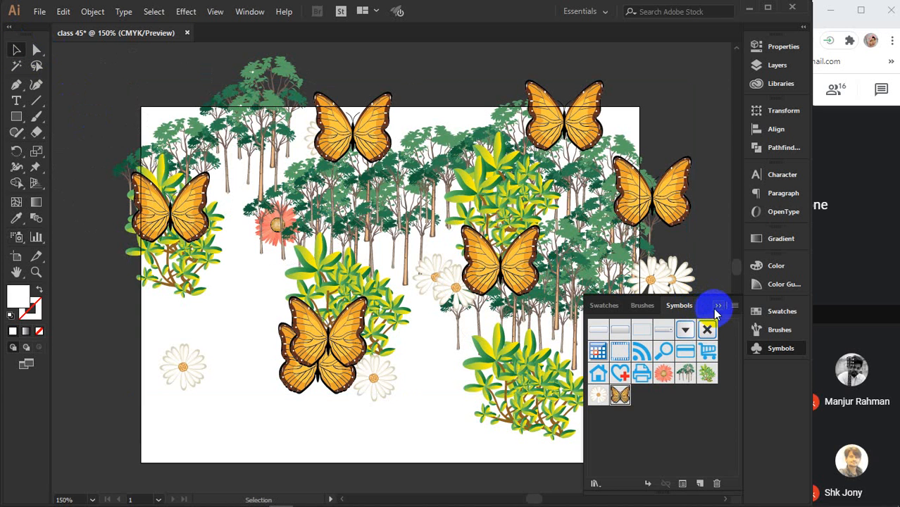
left_click(719, 307)
Examine how the sprayed butterflies, leafy plants, daisies and trees are grouped by picking instances of each set
mouse_move(349, 309)
left_mouse_down()
mouse_move(123, 129)
mouse_move(77, 75)
left_mouse_up()
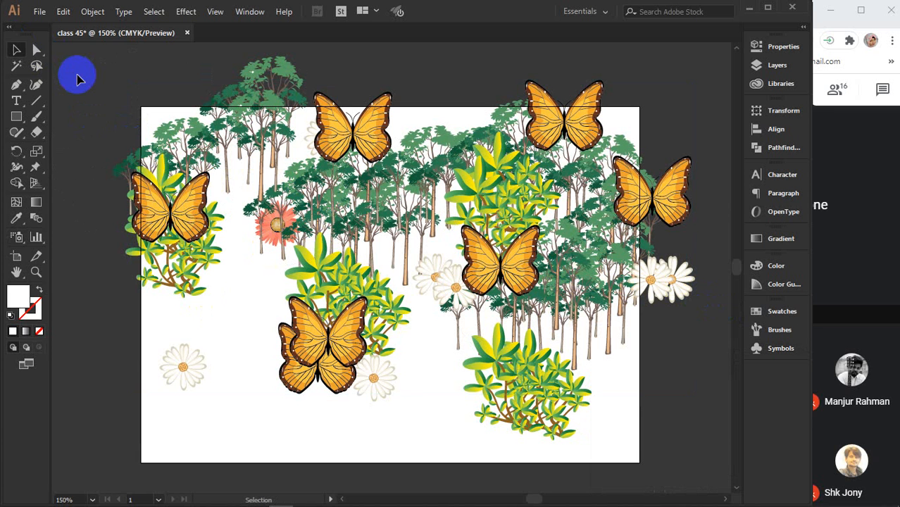
mouse_move(95, 80)
left_mouse_down()
mouse_move(482, 165)
mouse_move(343, 268)
mouse_move(252, 257)
left_mouse_up()
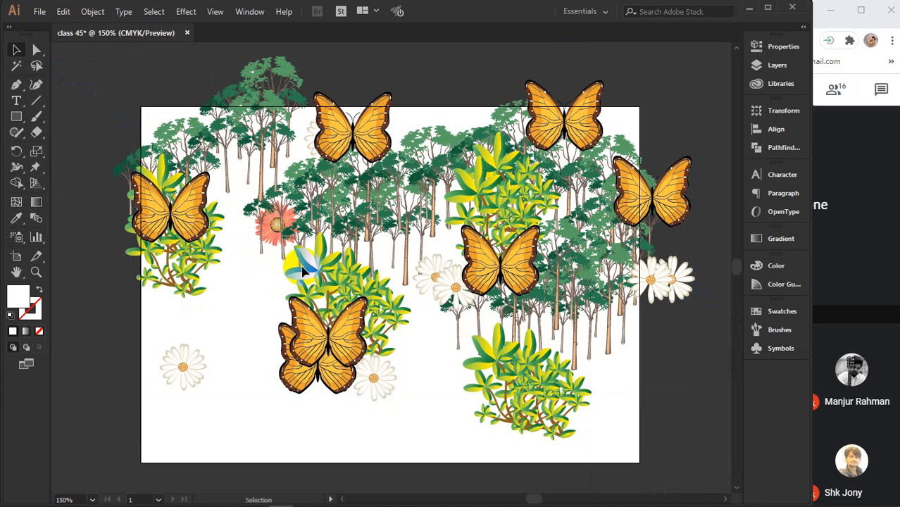
left_click(367, 125)
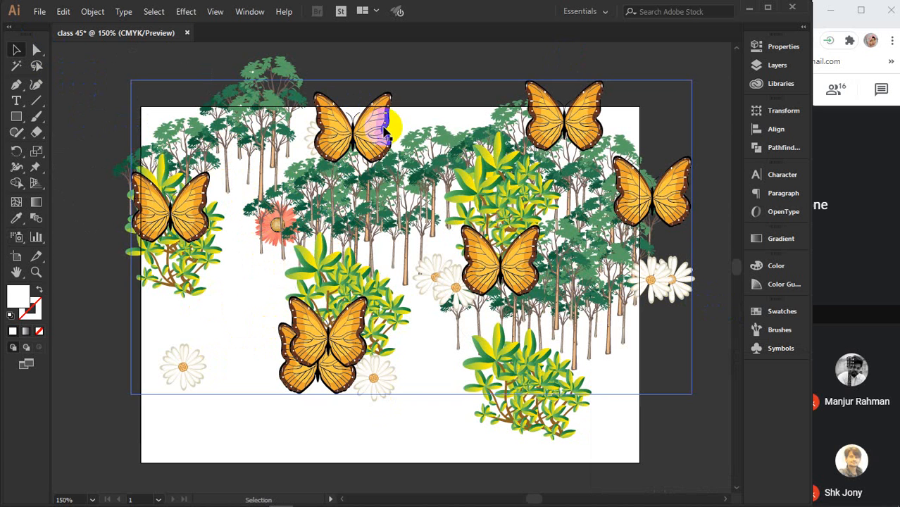
left_click(574, 94)
left_click_drag(319, 93, 307, 215)
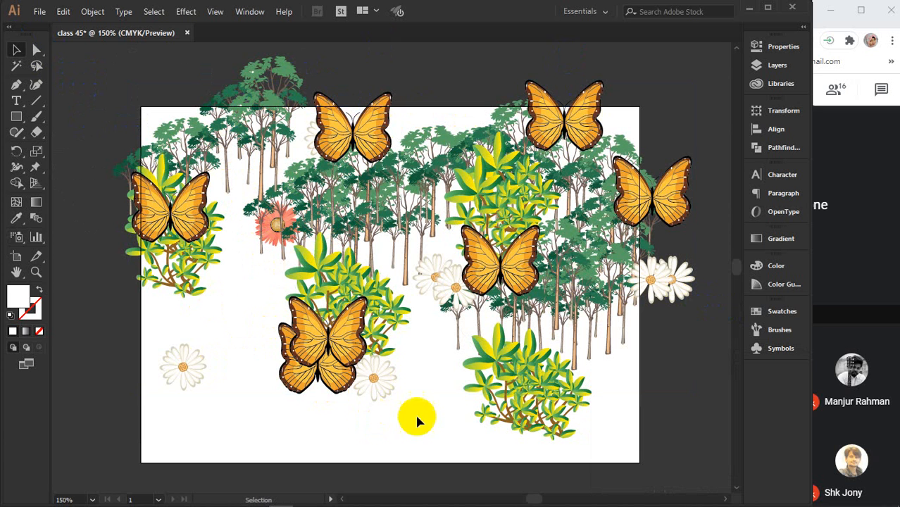
left_click(473, 286)
left_click(343, 298)
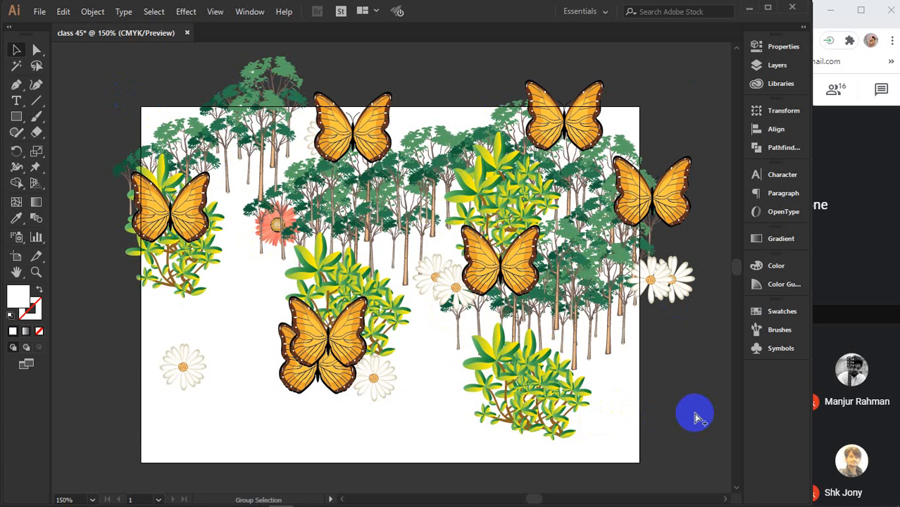
key("ctrl+a")
left_click(95, 120)
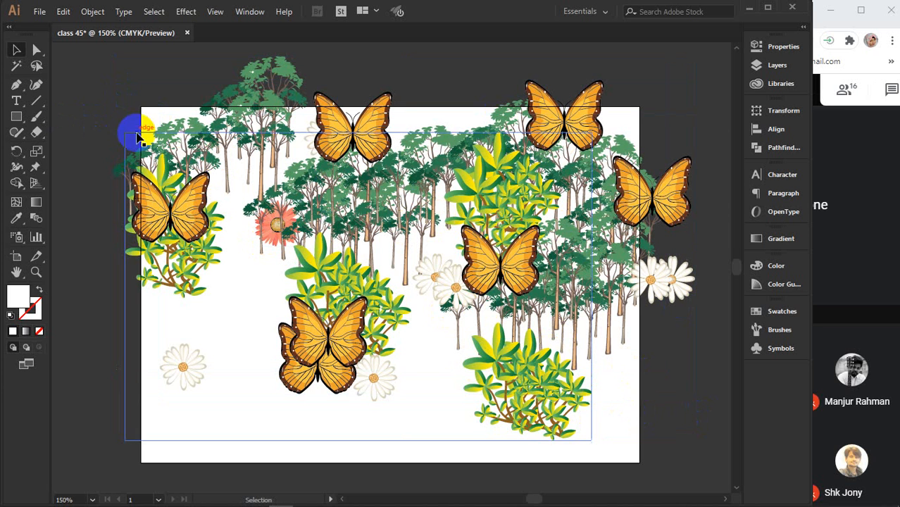
left_click(282, 118)
left_click(191, 220)
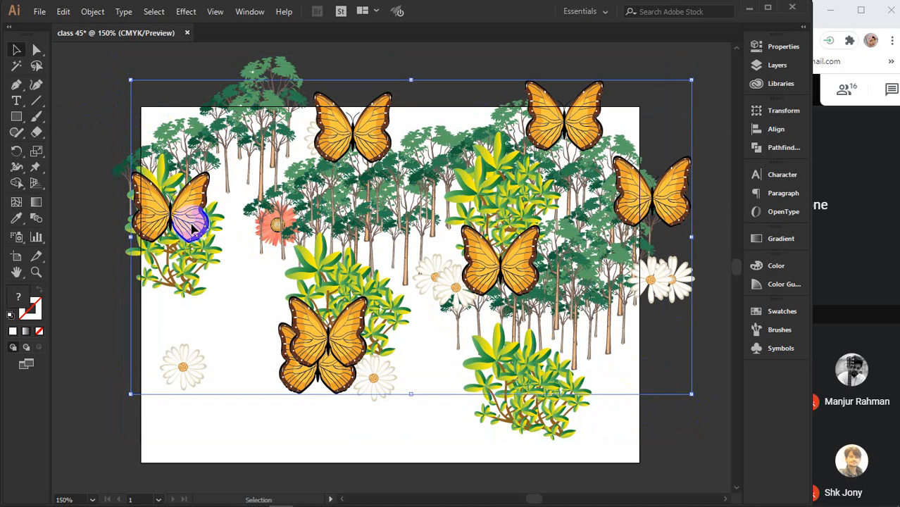
left_click(442, 267)
left_click(187, 151)
left_click(110, 105)
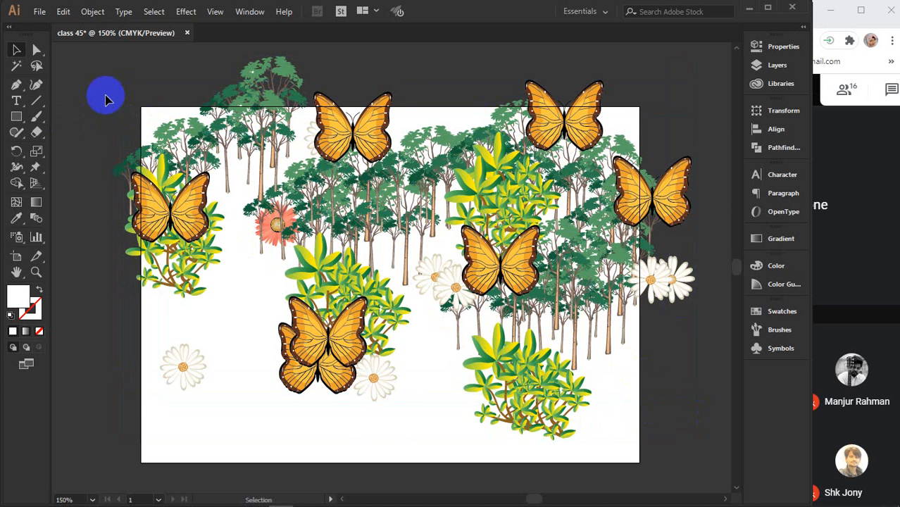
left_click(299, 176)
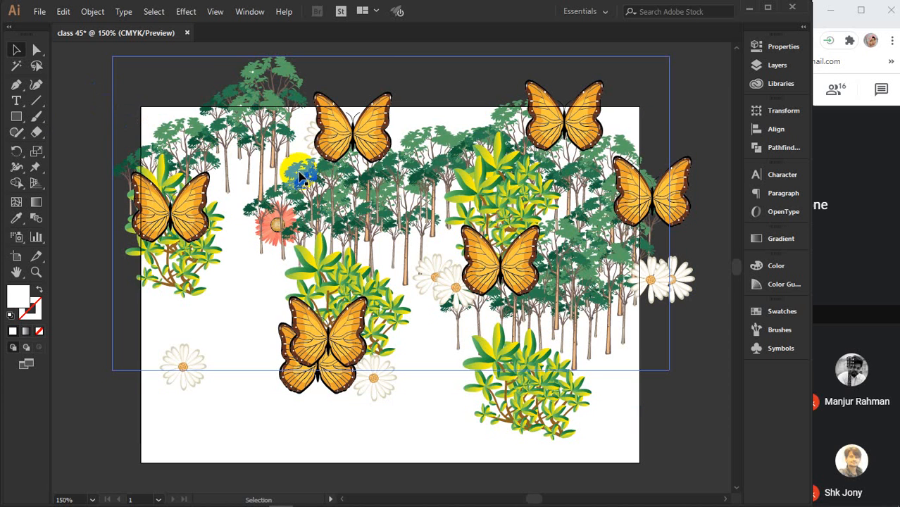
Spread the butterfly, leafy plant, daisy and tree sets and the coral flower apart around the artboard
scroll(299, 176, "down", 2)
left_click_drag(318, 150, 608, 308)
left_click(382, 276)
left_click_drag(382, 275, 161, 337)
left_click(252, 262)
left_click_drag(251, 262, 238, 466)
left_click(409, 226)
left_click_drag(409, 226, 519, 167)
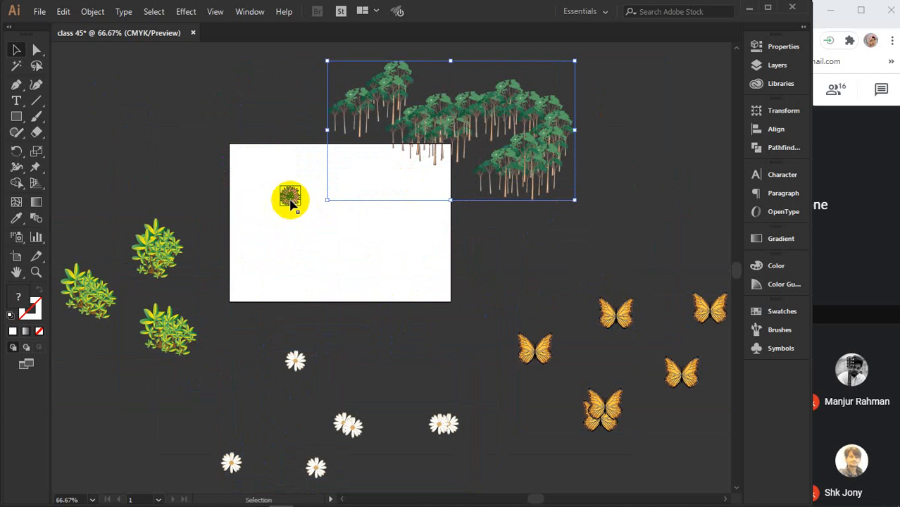
left_click_drag(290, 199, 88, 86)
Move the tree set back onto the artboard, narrow it to fit inside the edges and shift it slightly left
left_click_drag(496, 127, 370, 220)
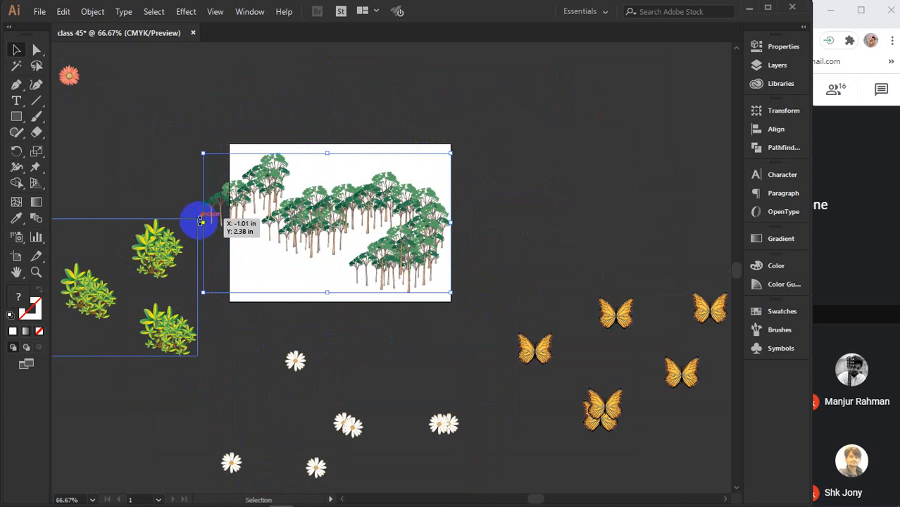
left_click_drag(205, 222, 240, 218)
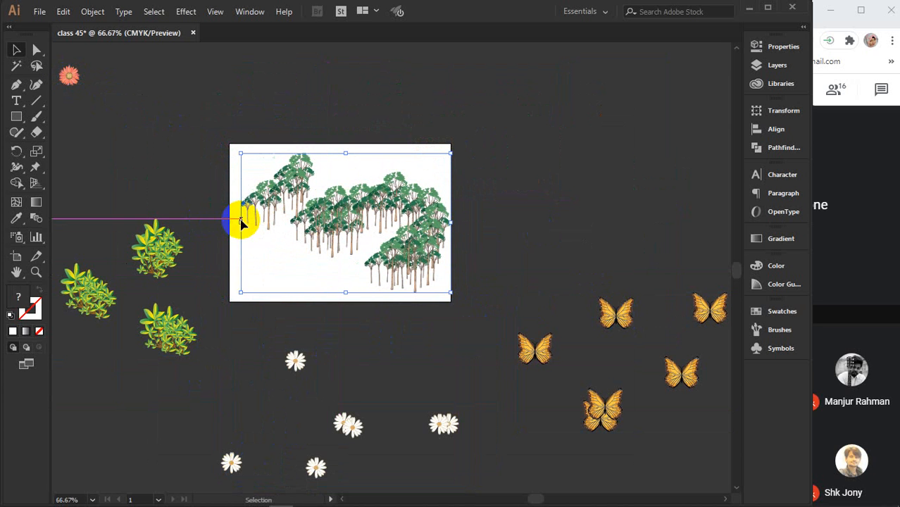
left_click_drag(407, 197, 401, 198)
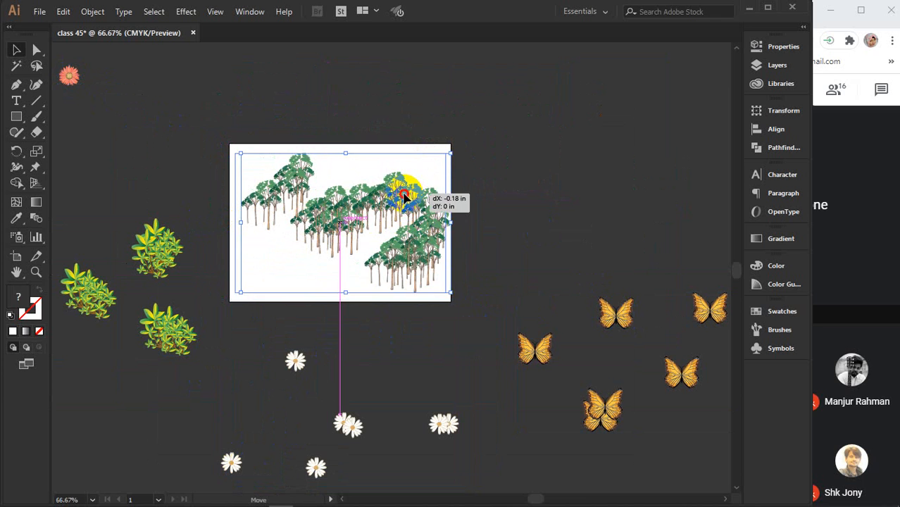
Deselect the tree set, then place the leafy plant set over the trees on the artboard, inside its edges
left_click(506, 194)
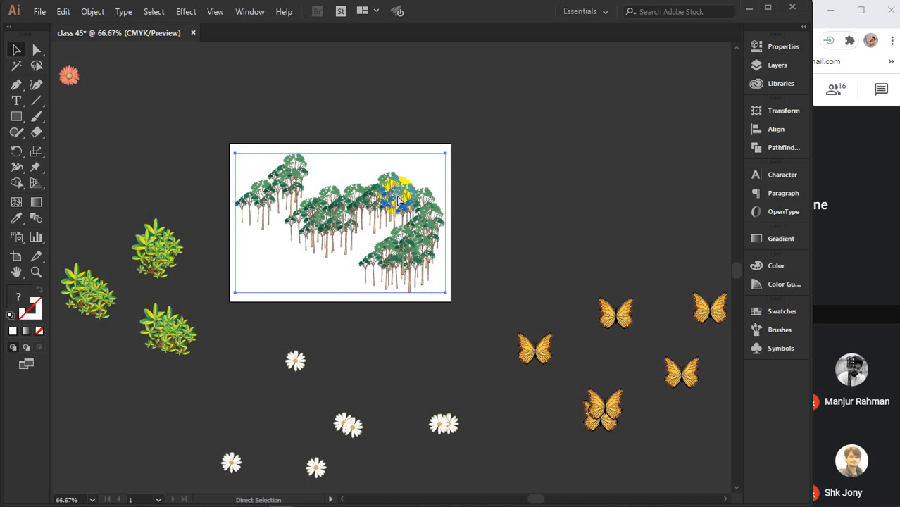
key("ctrl+shift+a")
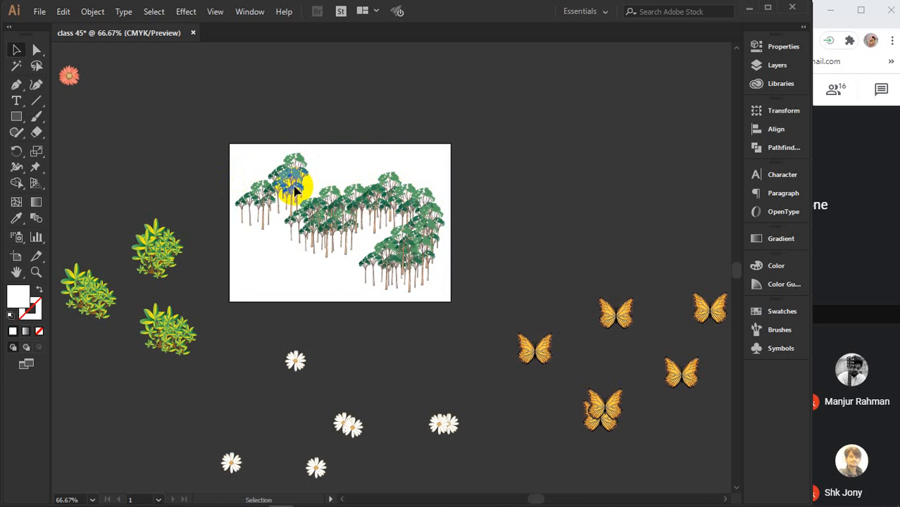
left_click_drag(156, 253, 394, 202)
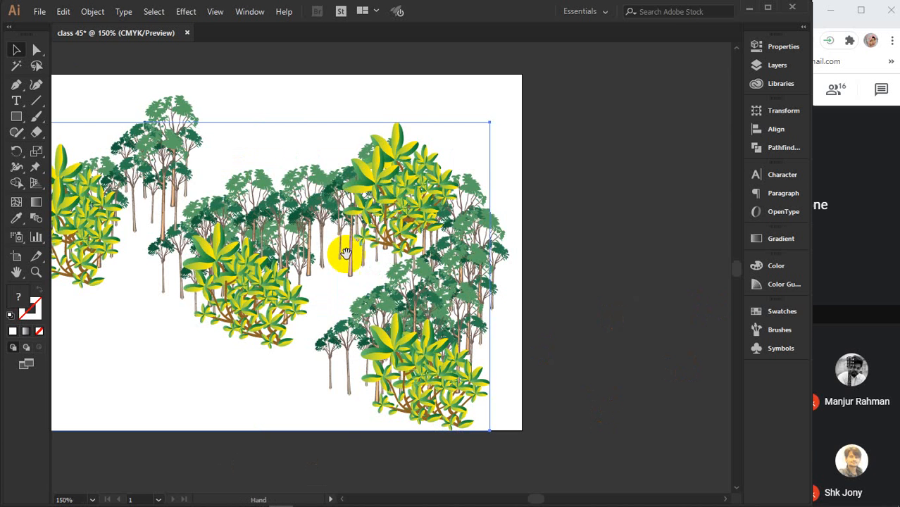
left_click_drag(346, 251, 478, 237)
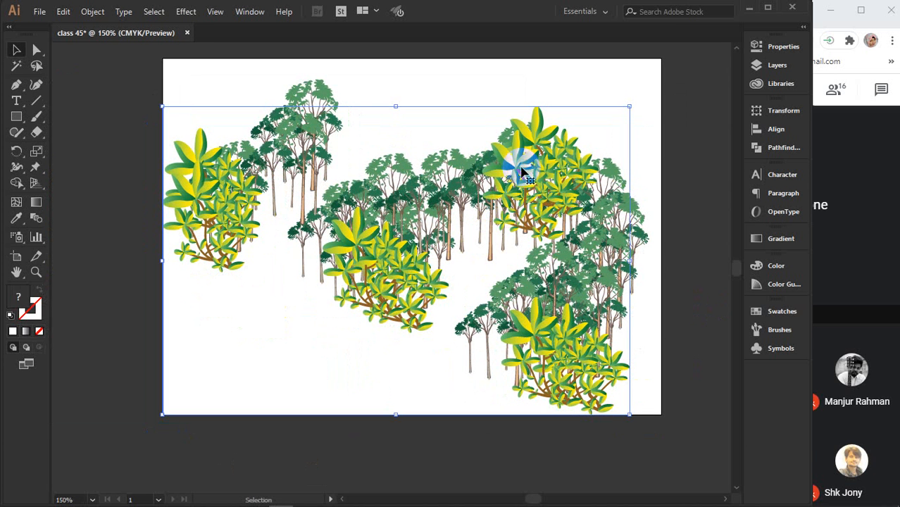
left_click_drag(529, 157, 545, 190)
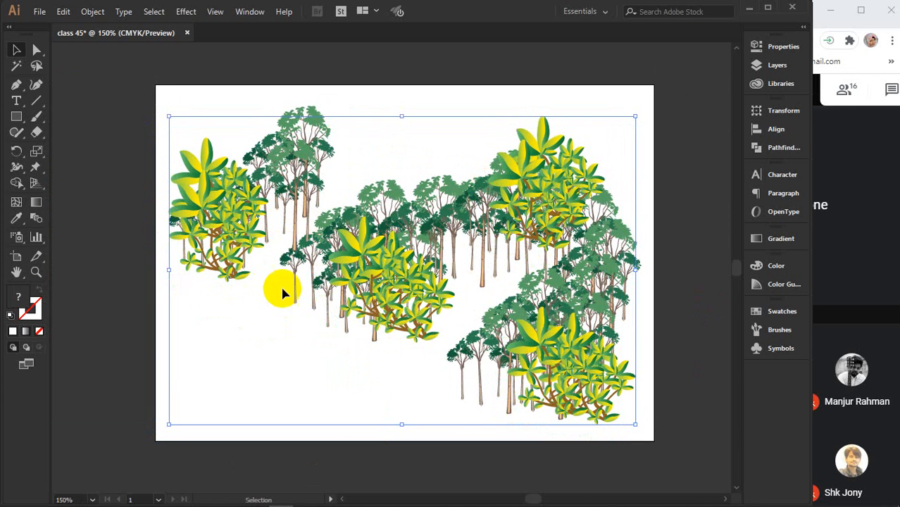
Look over the symbolism tools, then inspect the coral flower up close and check which commands a single symbol instance offers
left_click(15, 239)
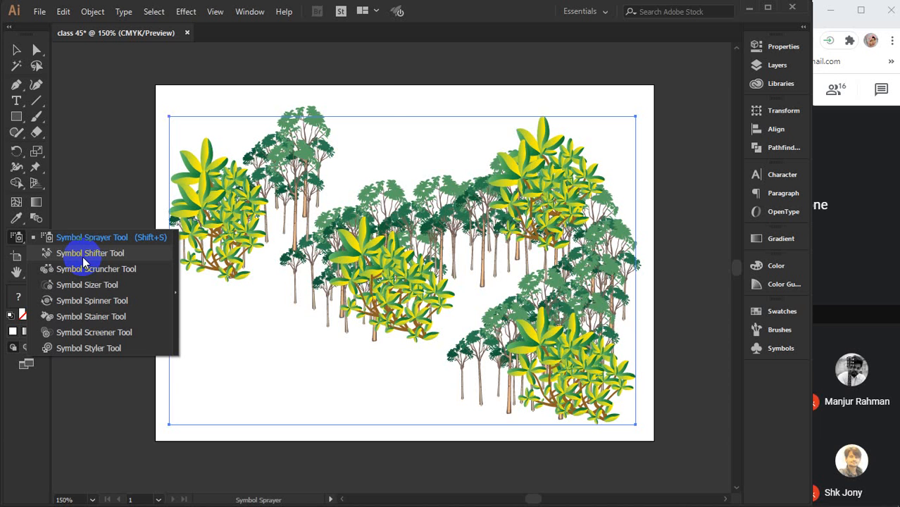
left_click(17, 51)
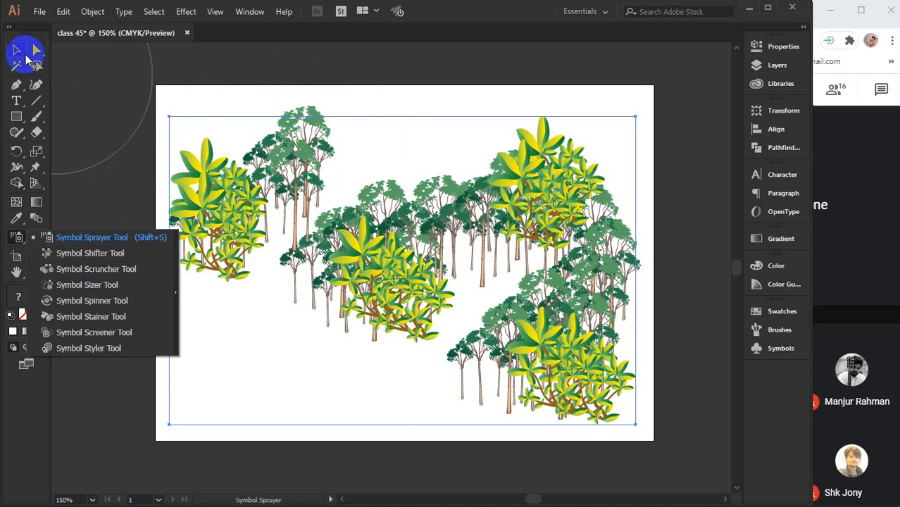
scroll(212, 185, "down", 1)
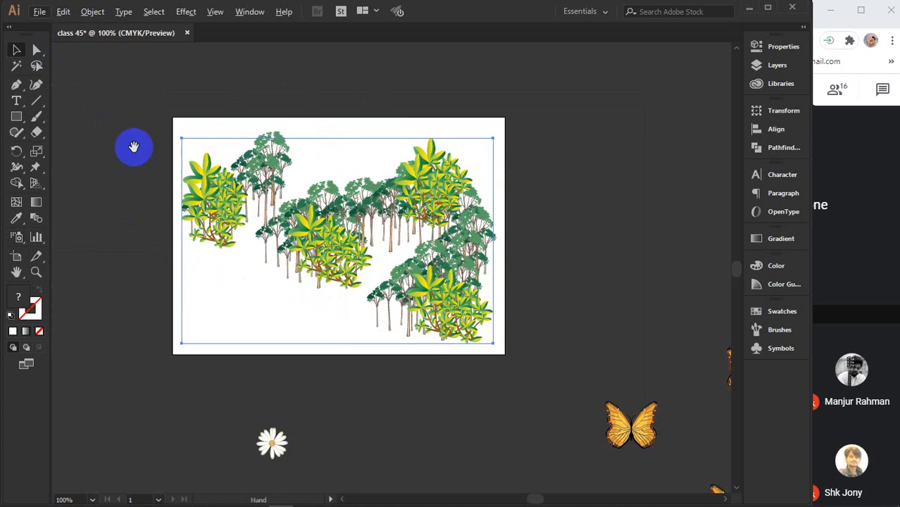
left_click_drag(132, 147, 322, 219)
left_click_drag(125, 92, 266, 310)
scroll(265, 308, "up", 5)
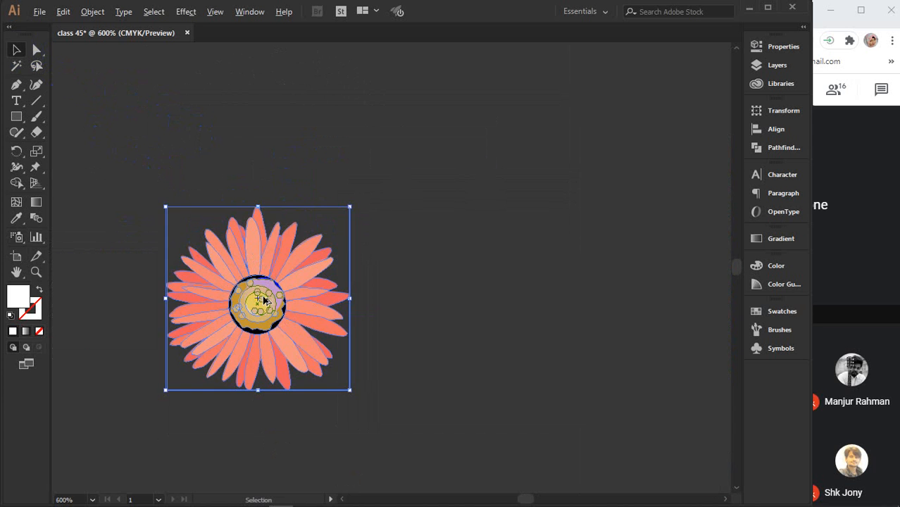
right_click(269, 284)
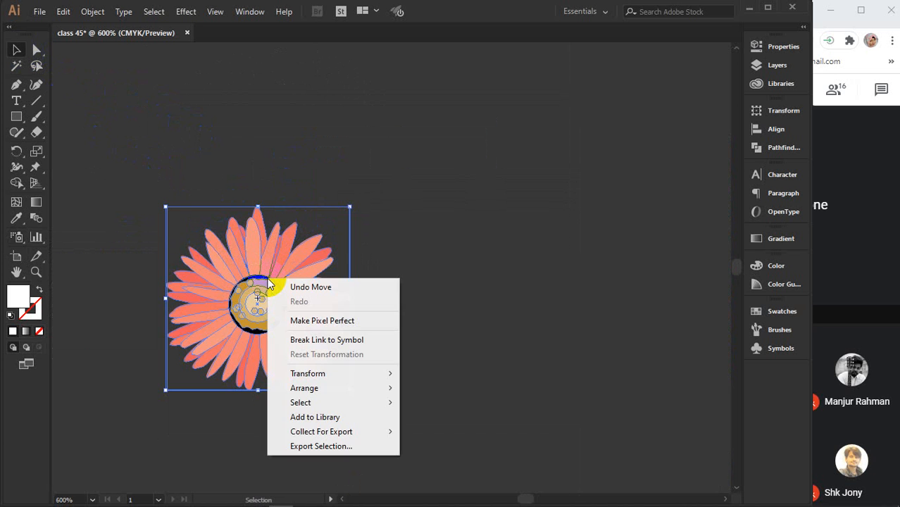
left_click(416, 290)
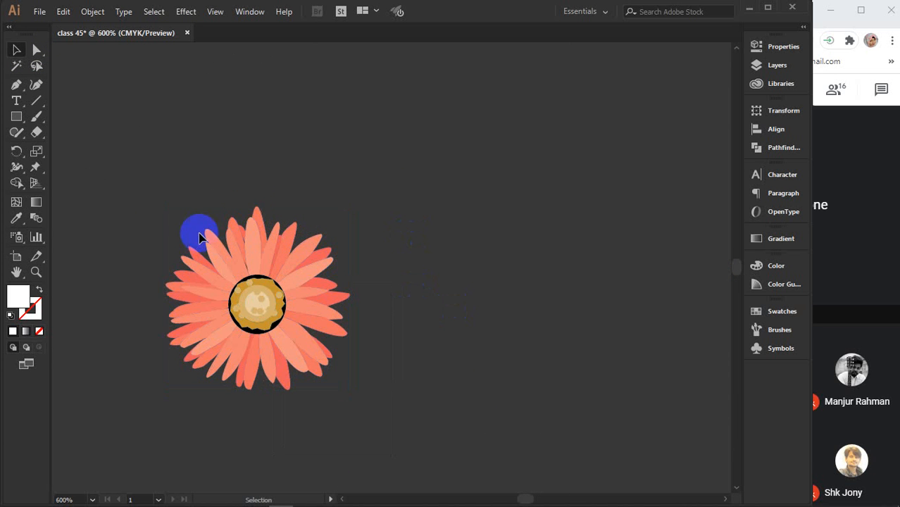
scroll(440, 269, "down", 3)
left_click_drag(532, 313, 198, 253)
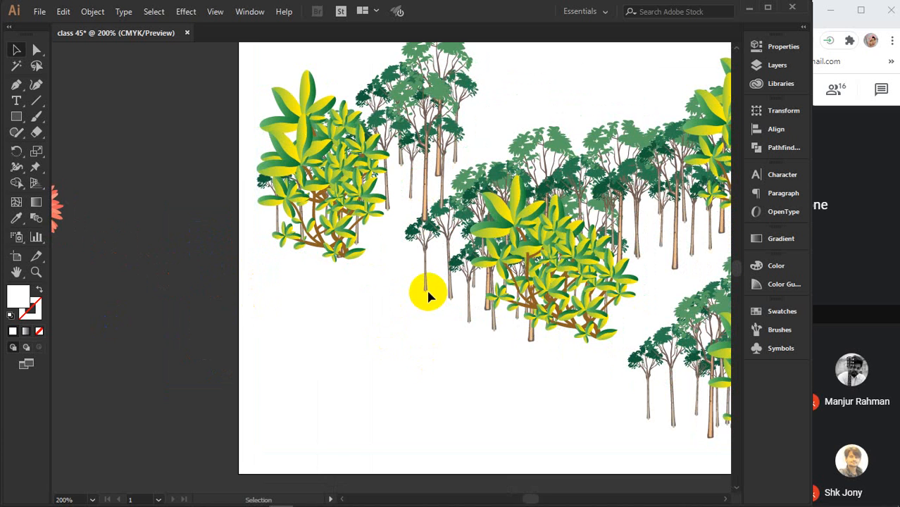
scroll(424, 291, "down", 1)
scroll(422, 282, "right", 3)
left_click_drag(395, 345, 401, 350)
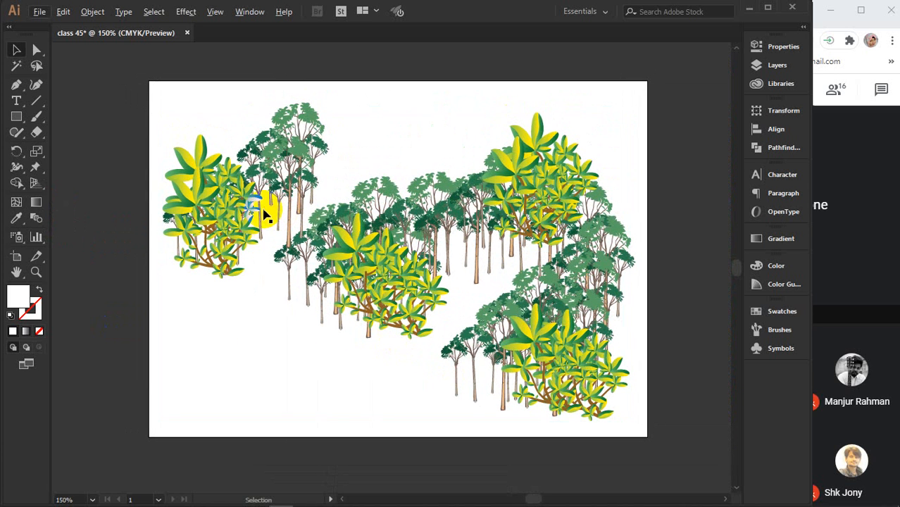
Move the leafy plant set upward as a whole, check its group commands and settle it back over the trees inside the artboard
left_click(218, 220)
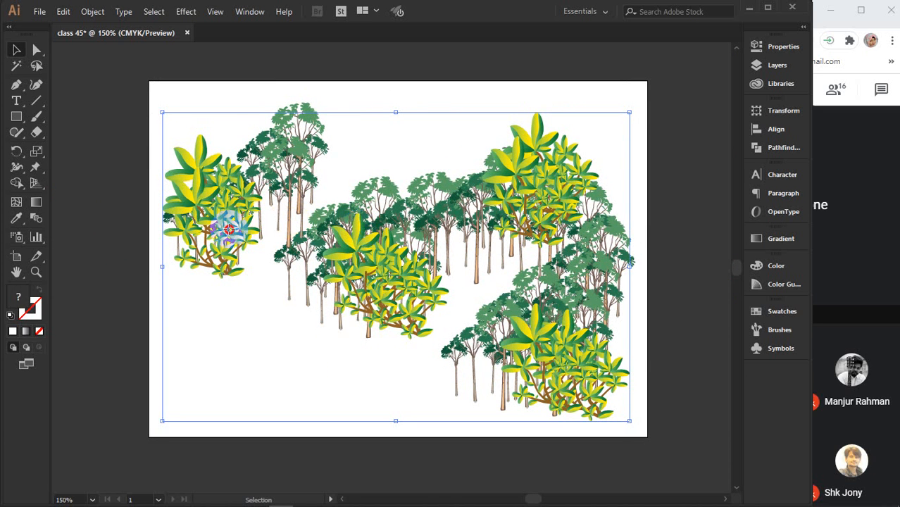
left_click_drag(225, 245, 225, 180)
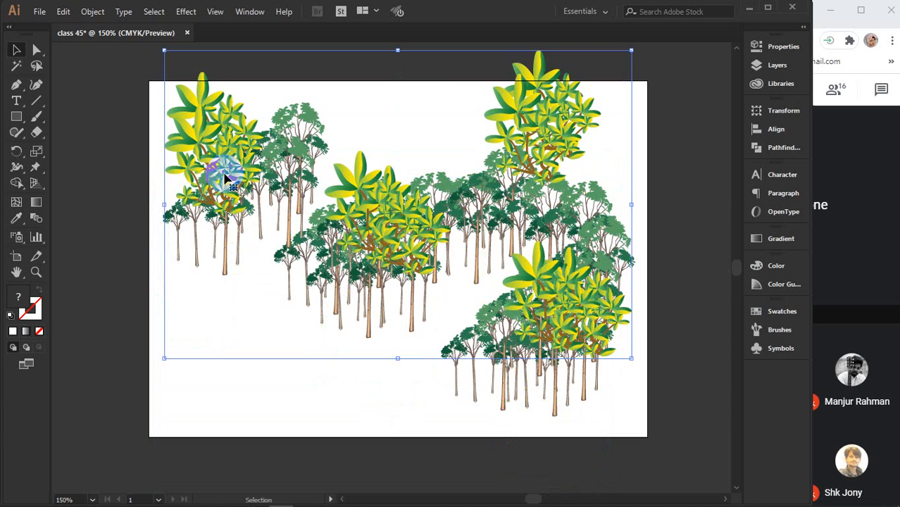
right_click(225, 181)
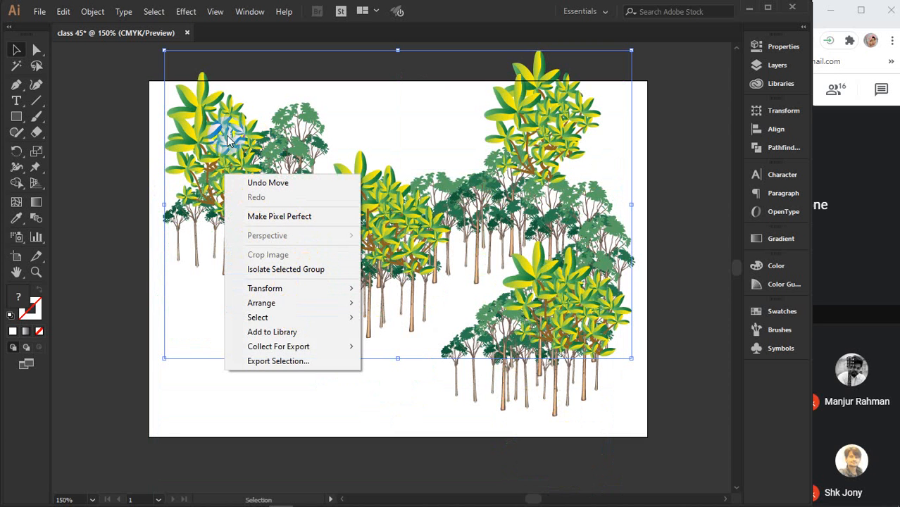
left_click_drag(226, 137, 235, 203)
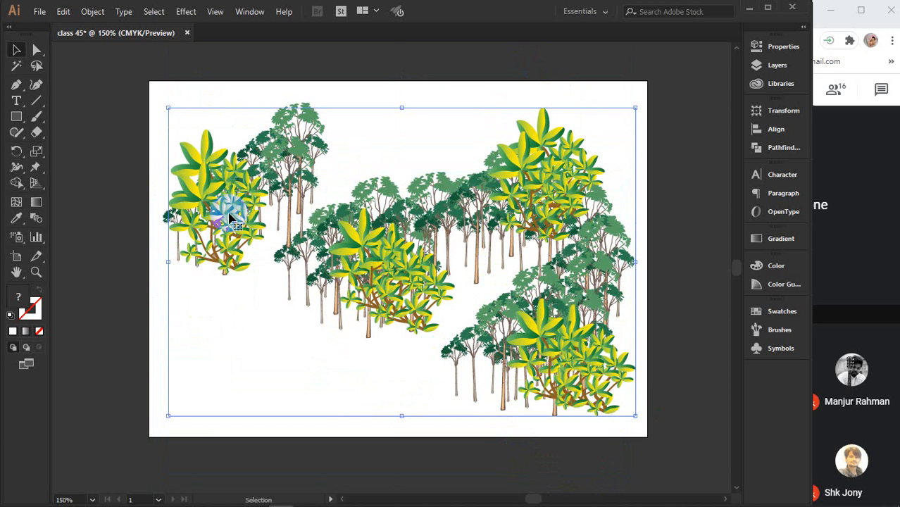
Use the Symbol Shifter to push the left and middle leafy plants downward and spread the upper-right clump toward the middle
left_click(15, 239)
left_click_drag(14, 242, 97, 261)
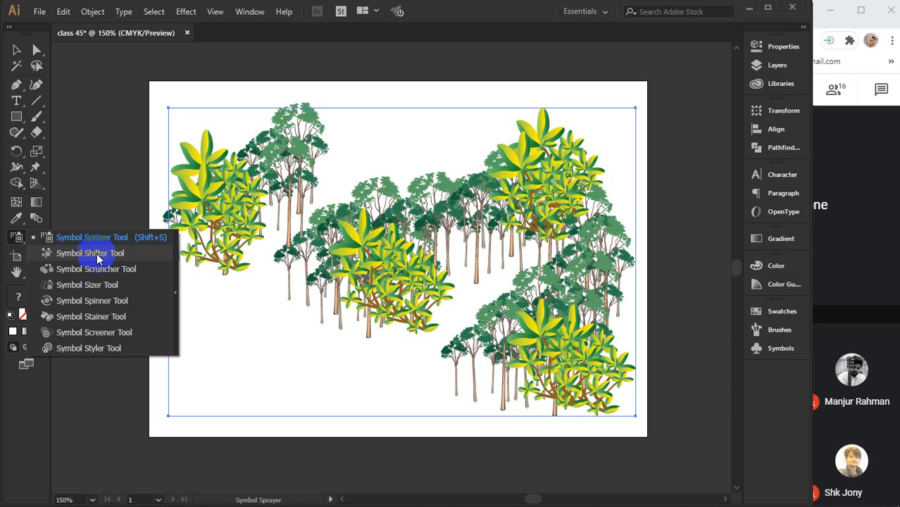
left_click(97, 256)
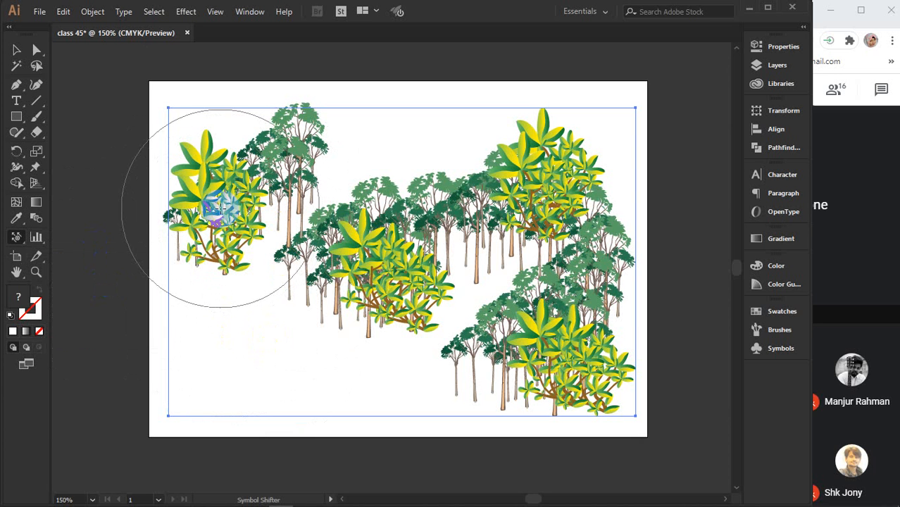
mouse_move(218, 185)
left_mouse_down()
mouse_move(212, 200)
mouse_move(232, 294)
mouse_move(227, 281)
mouse_move(226, 340)
left_mouse_up()
mouse_move(417, 271)
left_mouse_down()
mouse_move(401, 266)
mouse_move(374, 319)
mouse_move(387, 356)
left_mouse_up()
mouse_move(552, 204)
left_mouse_down()
mouse_move(518, 230)
mouse_move(482, 227)
mouse_move(501, 217)
mouse_move(466, 283)
mouse_move(499, 255)
mouse_move(389, 223)
mouse_move(431, 207)
left_mouse_up()
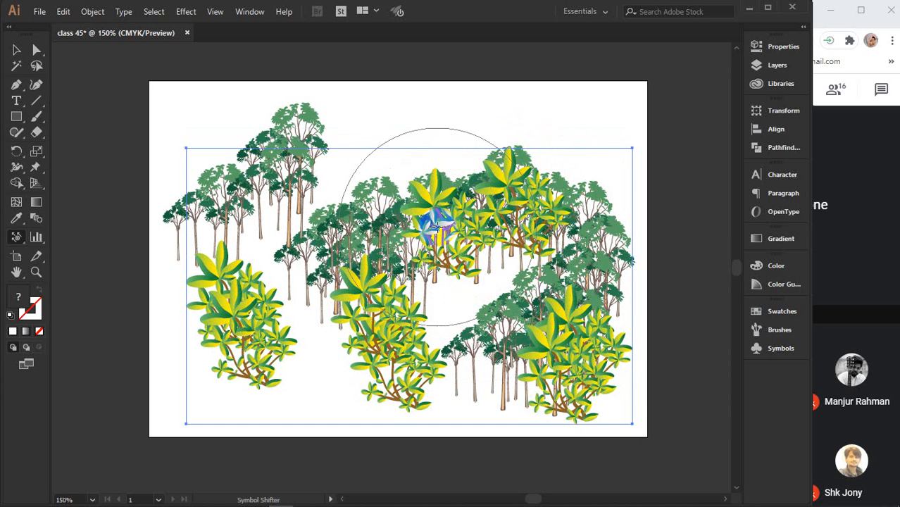
Shrink the Symbol Shifter brush and shift the inner plant of the upper-right clump down into the gap between the trees
key("bracketleft")
key("bracketleft")
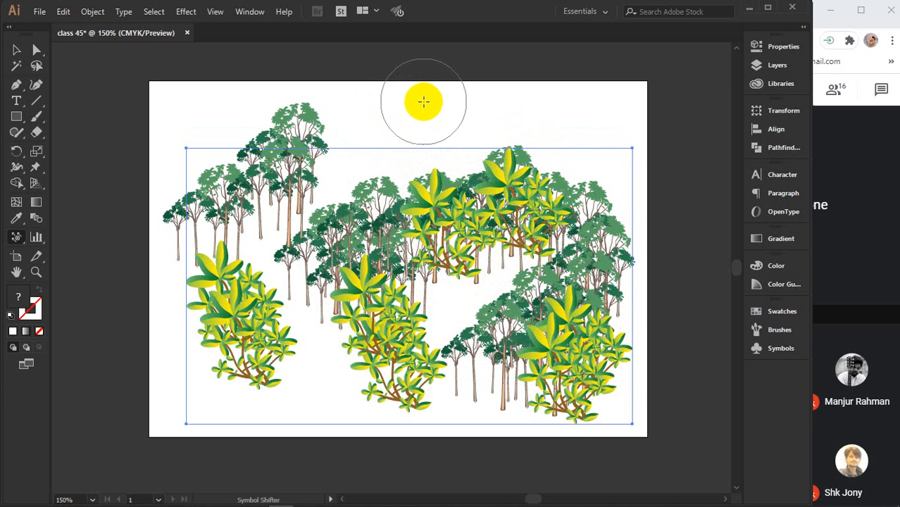
key("bracketleft")
key("bracketleft")
key("bracketleft")
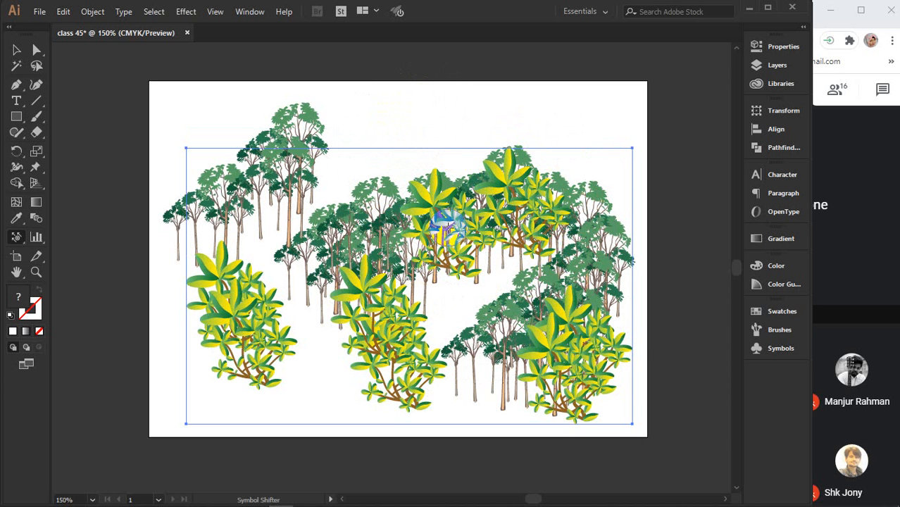
mouse_move(448, 225)
left_mouse_down()
mouse_move(401, 191)
mouse_move(422, 195)
mouse_move(439, 252)
mouse_move(440, 226)
mouse_move(463, 274)
mouse_move(456, 249)
mouse_move(462, 295)
mouse_move(437, 227)
mouse_move(460, 282)
left_mouse_up()
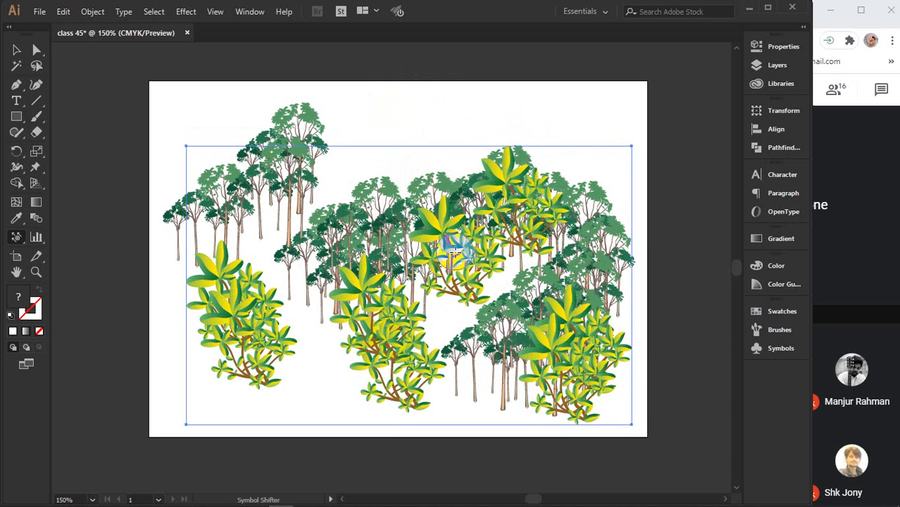
left_click_drag(460, 249, 471, 299)
mouse_move(465, 264)
left_mouse_down()
mouse_move(472, 292)
mouse_move(467, 262)
mouse_move(472, 323)
left_mouse_up()
left_click_drag(470, 307, 470, 316)
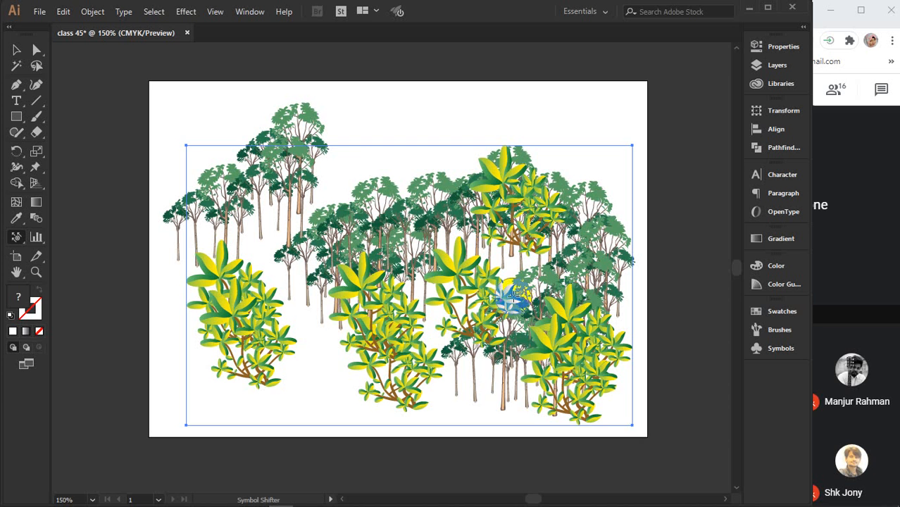
Separate the two overlapping plants in the middle clump, shifting one up toward the trees and the other down and right
mouse_move(392, 328)
left_mouse_down()
mouse_move(351, 229)
mouse_move(353, 236)
left_mouse_up()
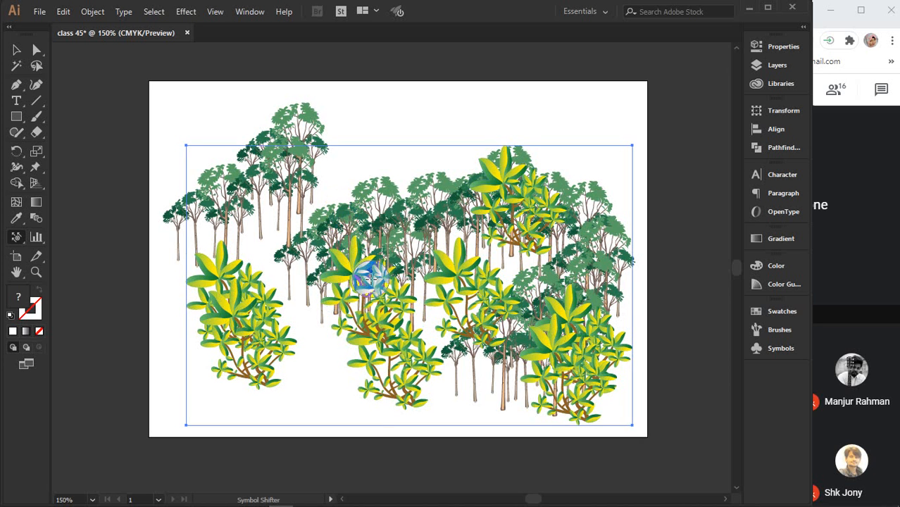
left_click_drag(370, 279, 358, 255)
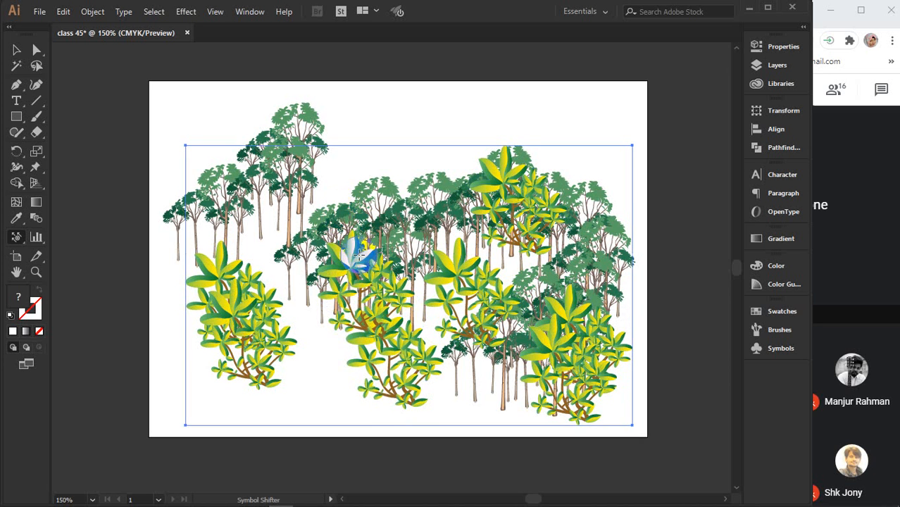
left_click_drag(403, 353, 417, 407)
mouse_move(384, 371)
left_mouse_down()
mouse_move(417, 390)
mouse_move(409, 363)
mouse_move(386, 385)
mouse_move(394, 367)
mouse_move(430, 391)
left_mouse_up()
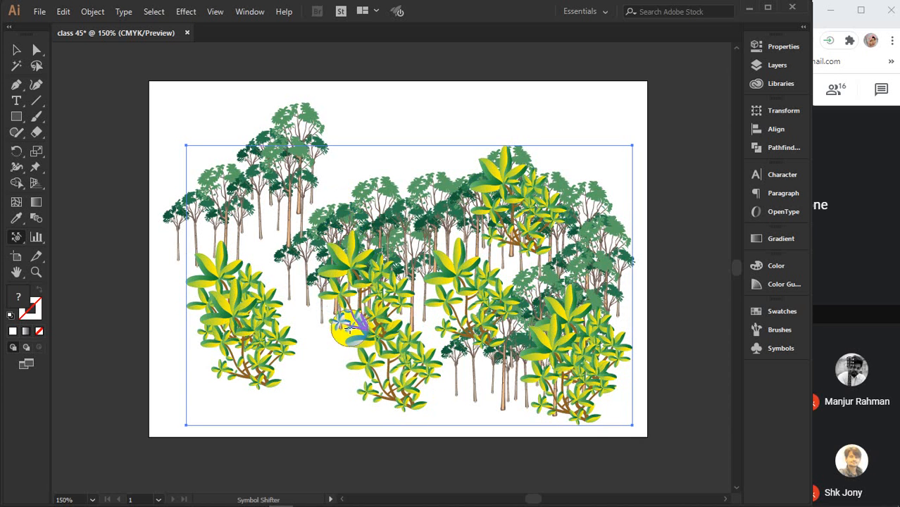
mouse_move(374, 338)
left_mouse_down()
mouse_move(372, 366)
mouse_move(422, 368)
left_mouse_up()
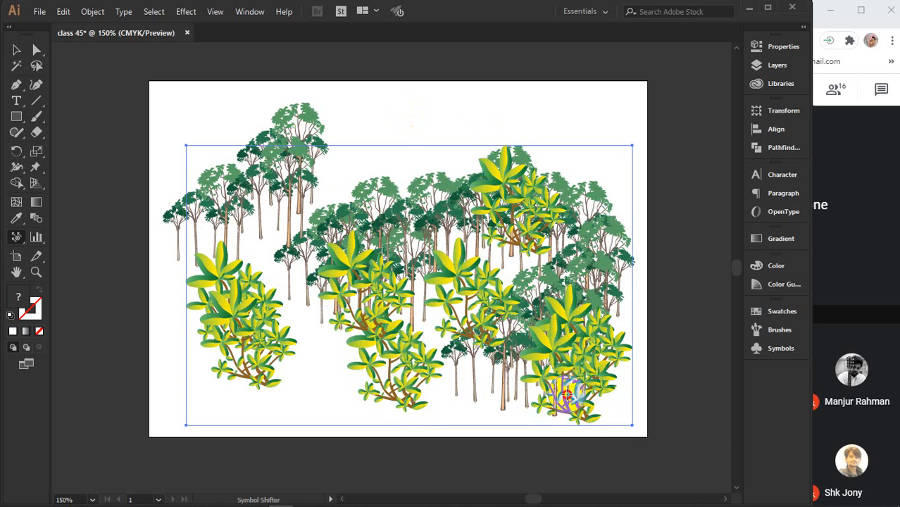
Shift one leafy plant out of the lower-right clump leftward to the artboard's bottom edge
mouse_move(567, 395)
left_mouse_down()
mouse_move(542, 405)
mouse_move(569, 403)
mouse_move(588, 367)
mouse_move(628, 373)
mouse_move(579, 361)
mouse_move(600, 404)
mouse_move(570, 359)
mouse_move(585, 366)
mouse_move(574, 398)
mouse_move(428, 372)
left_mouse_up()
left_click_drag(567, 374, 481, 365)
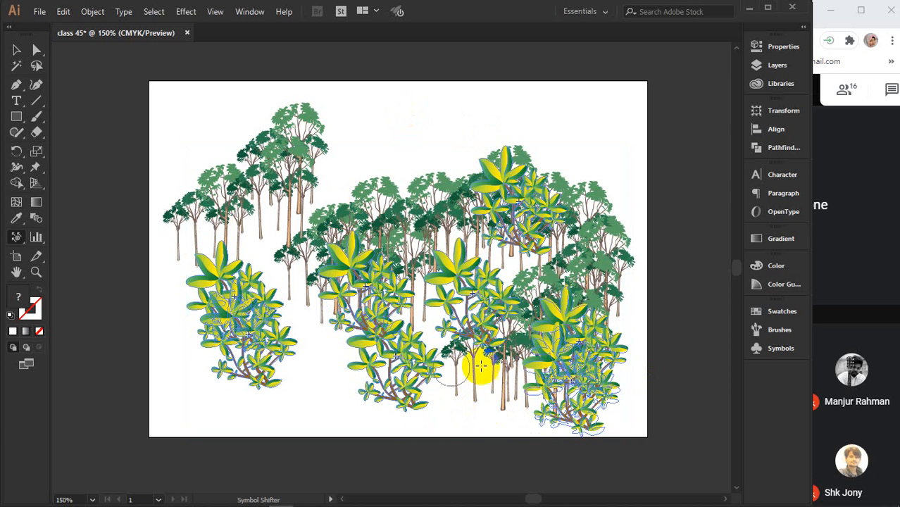
mouse_move(586, 393)
left_mouse_down()
mouse_move(570, 357)
mouse_move(600, 303)
mouse_move(596, 338)
mouse_move(556, 396)
left_mouse_up()
mouse_move(486, 398)
left_mouse_down()
mouse_move(533, 413)
mouse_move(589, 372)
mouse_move(516, 398)
mouse_move(557, 399)
mouse_move(472, 403)
left_mouse_up()
mouse_move(556, 398)
left_mouse_down()
mouse_move(483, 399)
mouse_move(568, 394)
mouse_move(476, 398)
left_mouse_up()
mouse_move(535, 391)
left_mouse_down()
mouse_move(485, 395)
mouse_move(543, 393)
mouse_move(482, 398)
mouse_move(501, 391)
mouse_move(476, 402)
left_mouse_up()
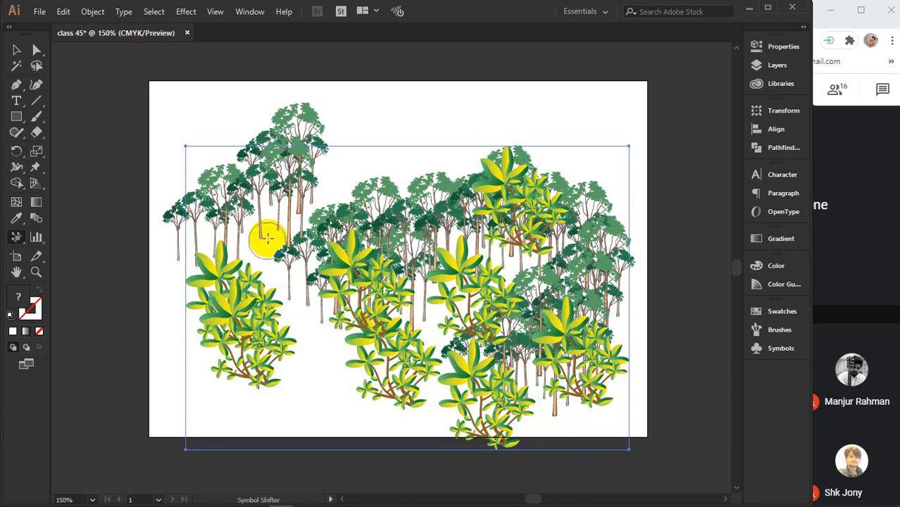
Split the left clump by shifting one plant down and right beside the middle plants and lowering the remaining one slightly
mouse_move(276, 350)
left_mouse_down()
mouse_move(237, 342)
mouse_move(260, 387)
mouse_move(244, 333)
mouse_move(259, 389)
left_mouse_up()
mouse_move(248, 337)
left_mouse_down()
mouse_move(241, 393)
mouse_move(246, 385)
left_mouse_up()
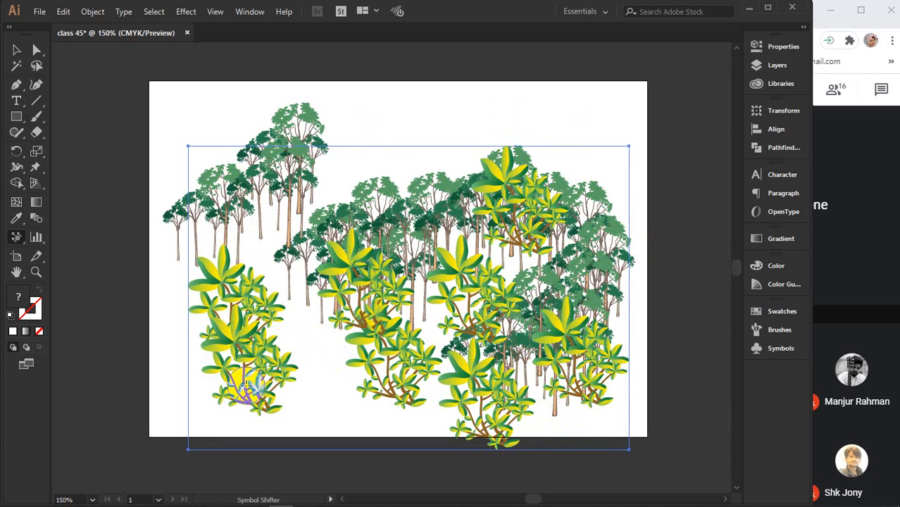
mouse_move(237, 350)
left_mouse_down()
mouse_move(290, 396)
mouse_move(264, 388)
mouse_move(357, 376)
mouse_move(248, 381)
mouse_move(309, 381)
left_mouse_up()
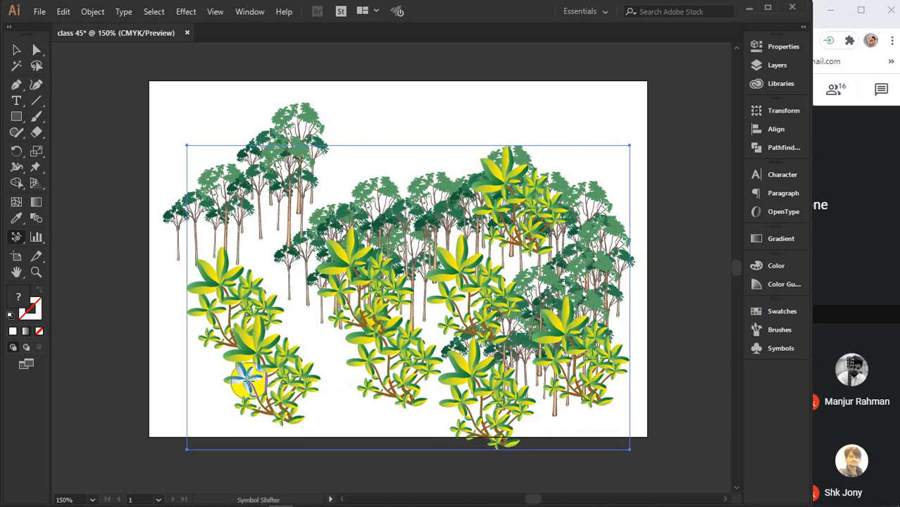
left_click_drag(251, 378, 330, 355)
left_click_drag(283, 372, 315, 356)
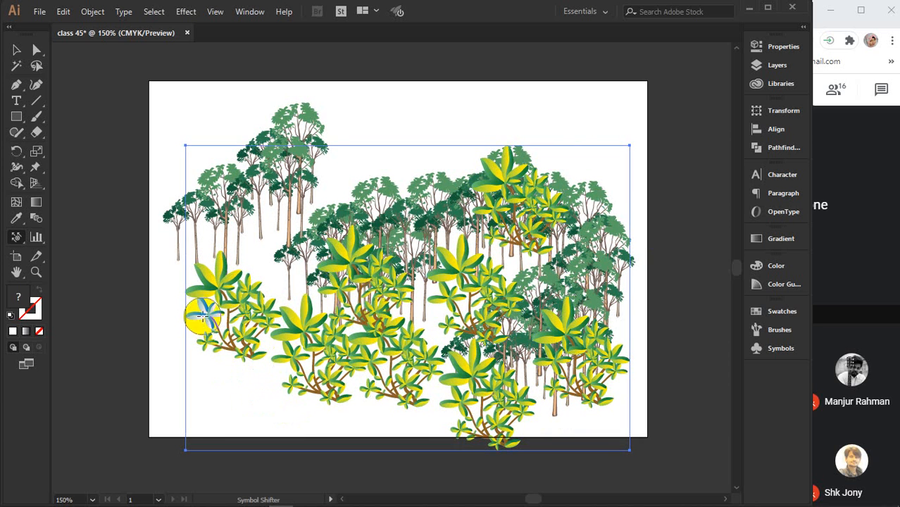
left_click_drag(204, 319, 227, 364)
left_click_drag(237, 312, 244, 351)
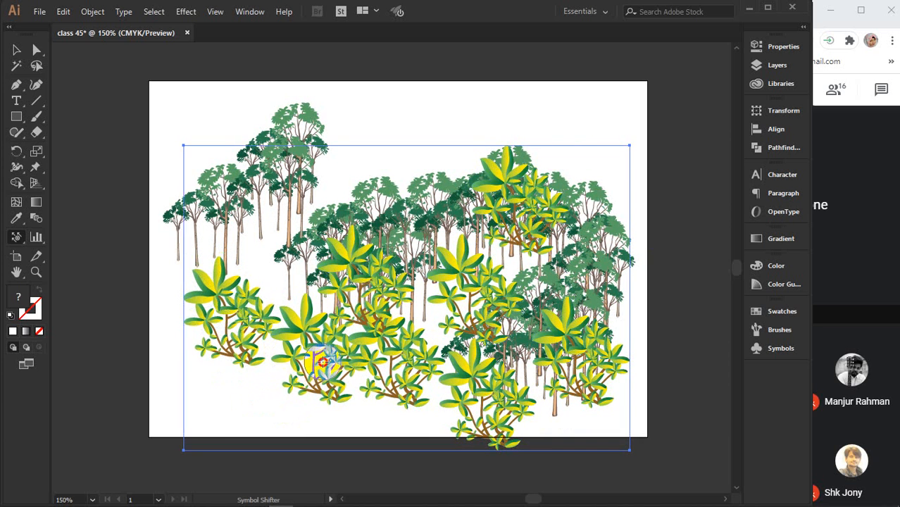
Shift the lower leafy plants further down and space them apart in a row along the artboard's bottom edge
mouse_move(322, 362)
left_mouse_down()
mouse_move(295, 391)
mouse_move(318, 372)
left_mouse_up()
left_click_drag(322, 341, 307, 381)
left_click_drag(392, 364, 418, 396)
mouse_move(391, 361)
left_mouse_down()
mouse_move(405, 391)
mouse_move(393, 363)
mouse_move(410, 401)
mouse_move(386, 351)
mouse_move(395, 410)
left_mouse_up()
mouse_move(474, 398)
left_mouse_down()
mouse_move(491, 396)
mouse_move(486, 377)
left_mouse_up()
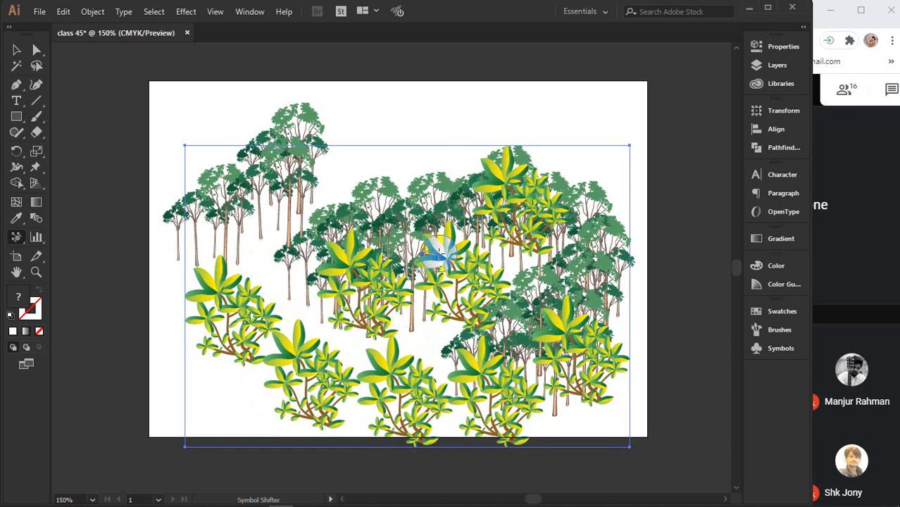
Shift the two left-hand leafy plants up and left until they stand in front of the left tree clump
mouse_move(360, 289)
left_mouse_down()
mouse_move(260, 224)
mouse_move(363, 299)
mouse_move(287, 241)
mouse_move(359, 274)
mouse_move(283, 228)
left_mouse_up()
mouse_move(333, 266)
left_mouse_down()
mouse_move(304, 248)
mouse_move(326, 253)
mouse_move(268, 234)
mouse_move(339, 271)
mouse_move(272, 224)
mouse_move(312, 239)
mouse_move(269, 216)
left_mouse_up()
left_click_drag(245, 312, 195, 263)
mouse_move(243, 312)
left_mouse_down()
mouse_move(201, 270)
mouse_move(215, 282)
mouse_move(195, 249)
left_mouse_up()
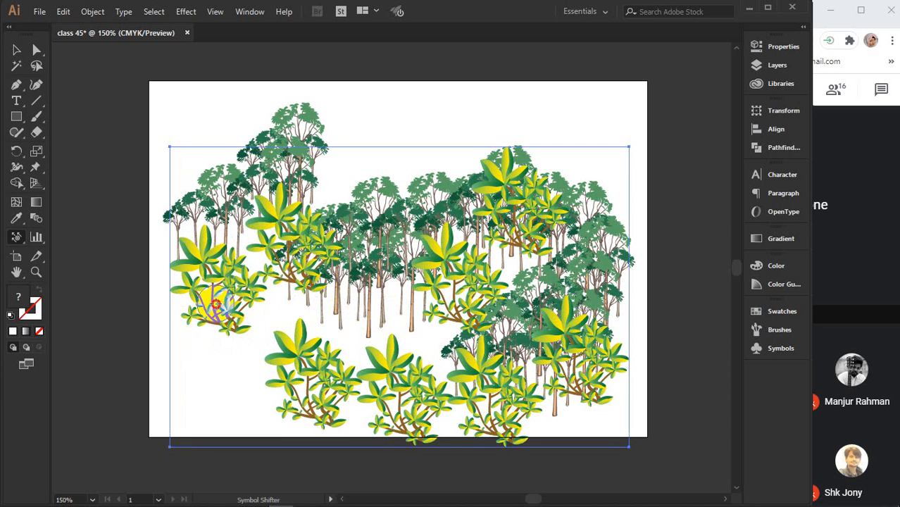
left_click_drag(299, 255, 277, 224)
left_click_drag(241, 297, 188, 255)
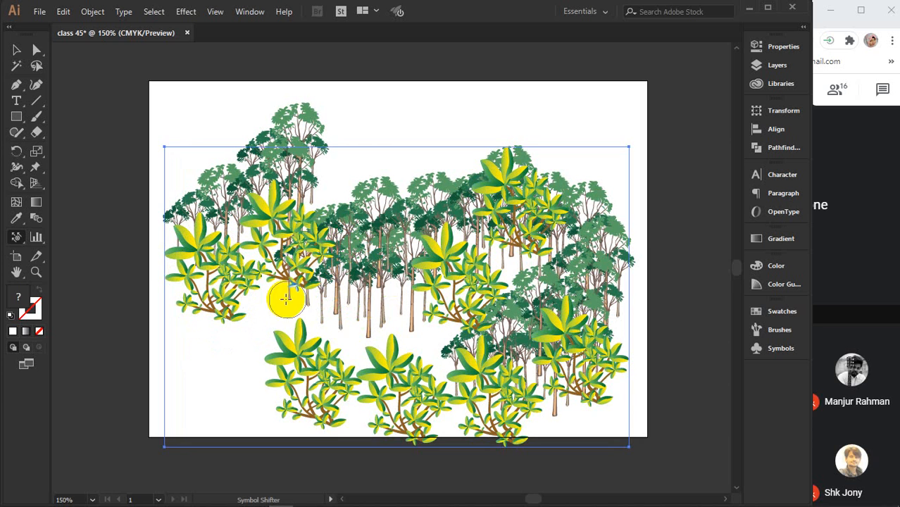
Raise the lower-left leafy plant toward the trees, shift it right, and nudge the two plants at the left into place
left_click_drag(307, 380, 318, 316)
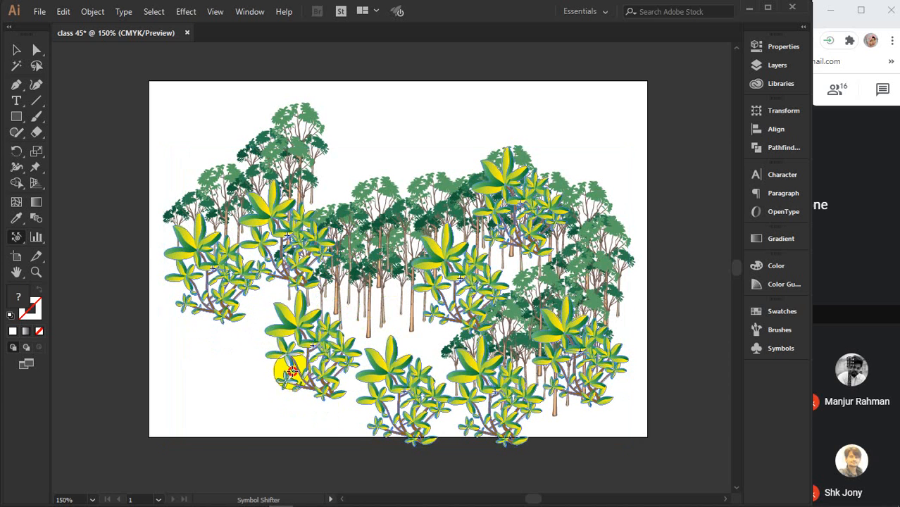
left_click_drag(309, 367, 312, 339)
mouse_move(217, 288)
left_mouse_down()
mouse_move(210, 264)
mouse_move(208, 274)
left_mouse_up()
left_click_drag(303, 322, 319, 317)
left_click_drag(286, 220, 263, 209)
left_click_drag(345, 330, 358, 341)
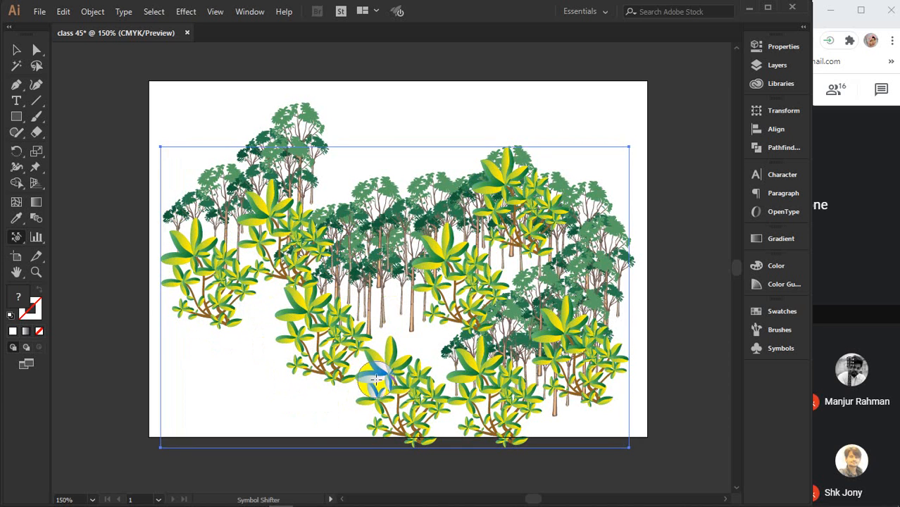
Raise the bottom-middle leafy plant beside its left neighbour and lower the upper-right plant slightly
left_click_drag(375, 375, 391, 316)
left_click_drag(410, 408, 414, 328)
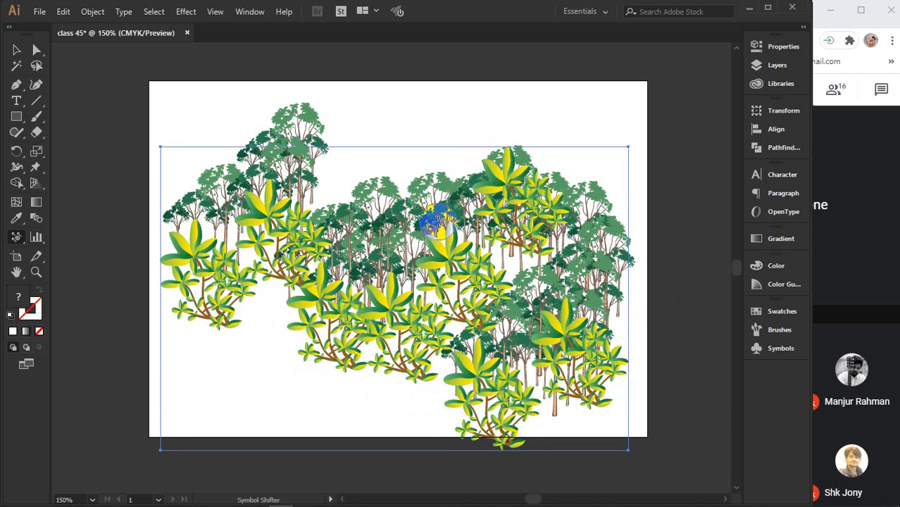
mouse_move(527, 199)
left_mouse_down()
mouse_move(539, 250)
mouse_move(533, 210)
mouse_move(523, 276)
mouse_move(520, 248)
left_mouse_up()
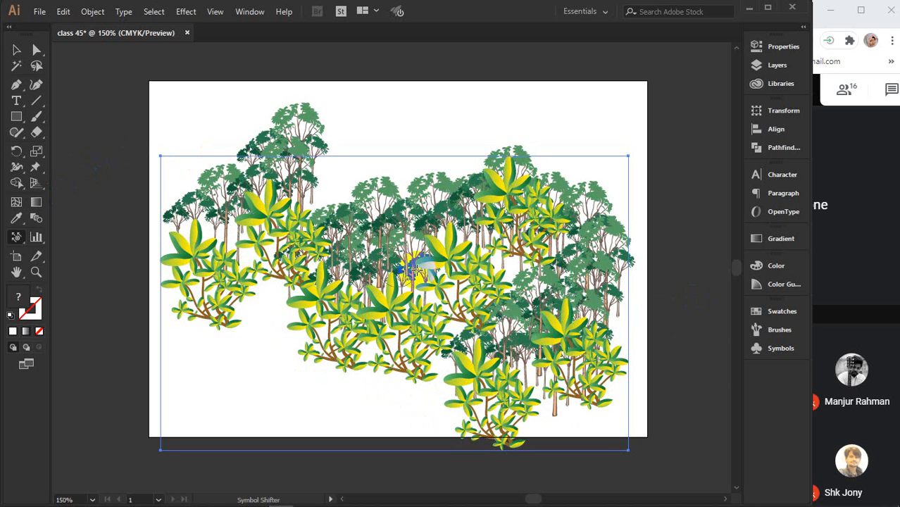
left_click(16, 238)
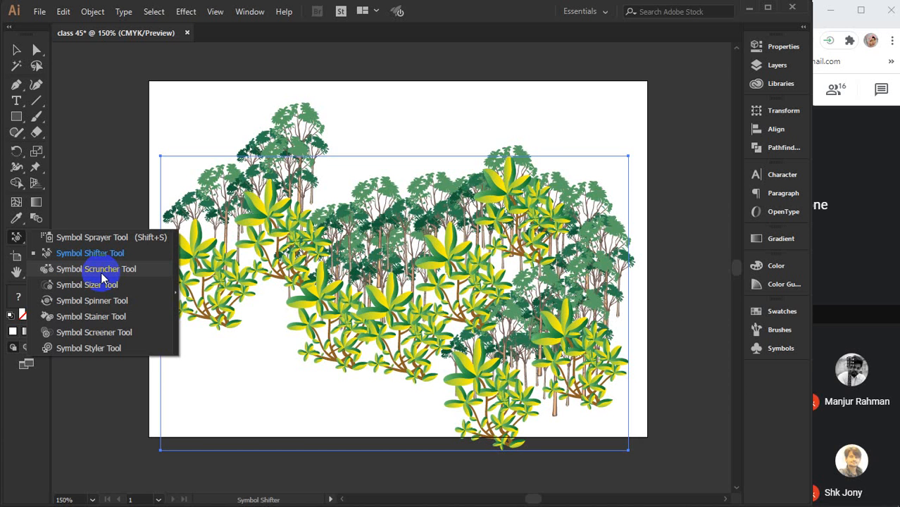
mouse_move(449, 485)
left_click(786, 497)
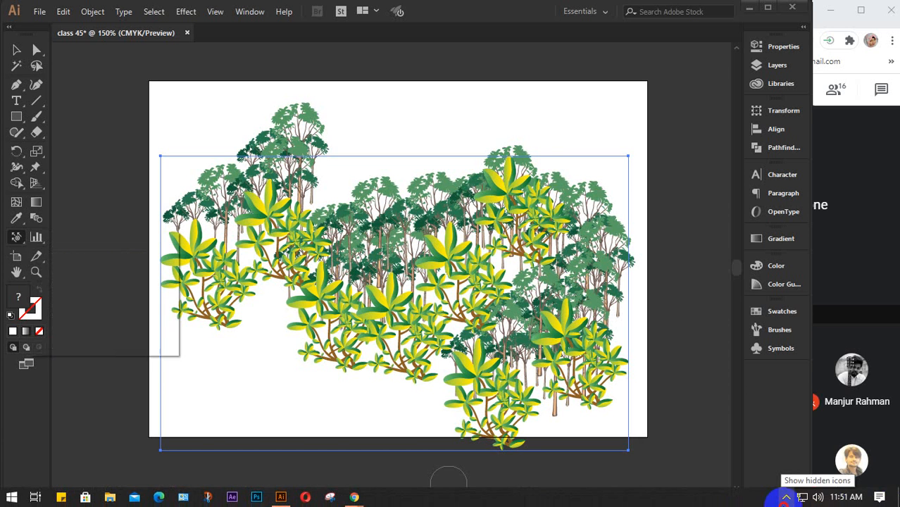
left_click(792, 476)
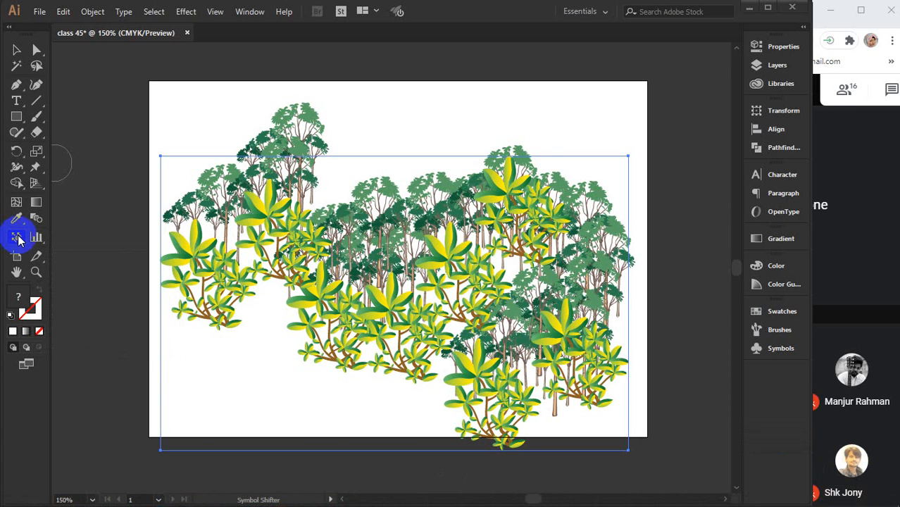
left_click_drag(19, 240, 103, 271)
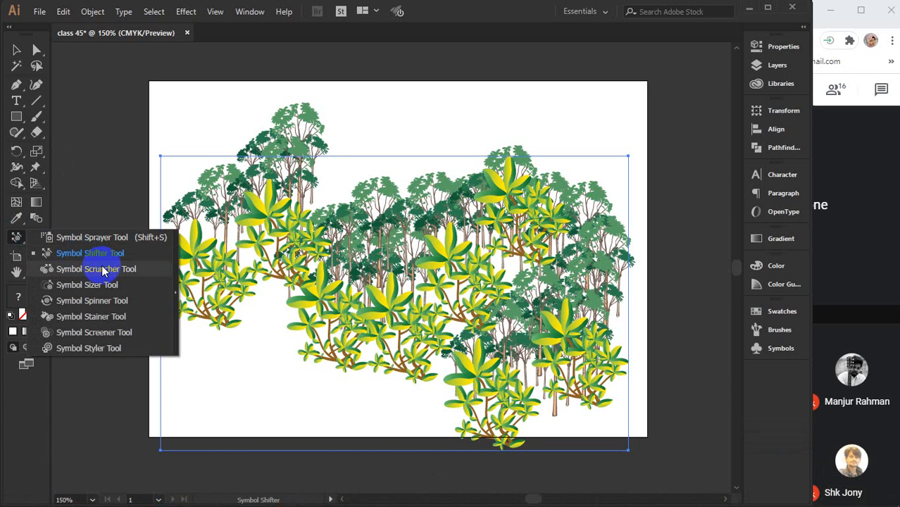
Deselect the leafy plant set and select the daisy symbol set below the artboard
left_click(16, 50)
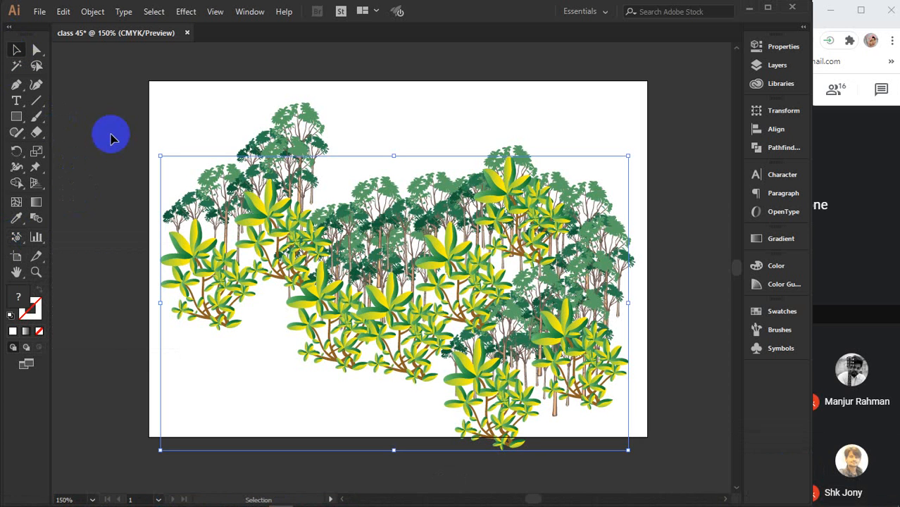
left_click(101, 178)
scroll(470, 238, "down", 6)
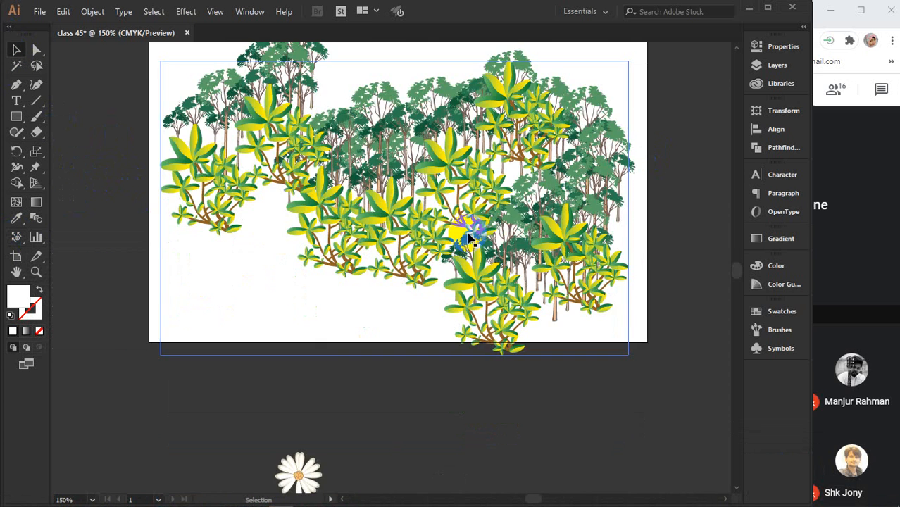
scroll(451, 241, "down", 8)
left_click(442, 245)
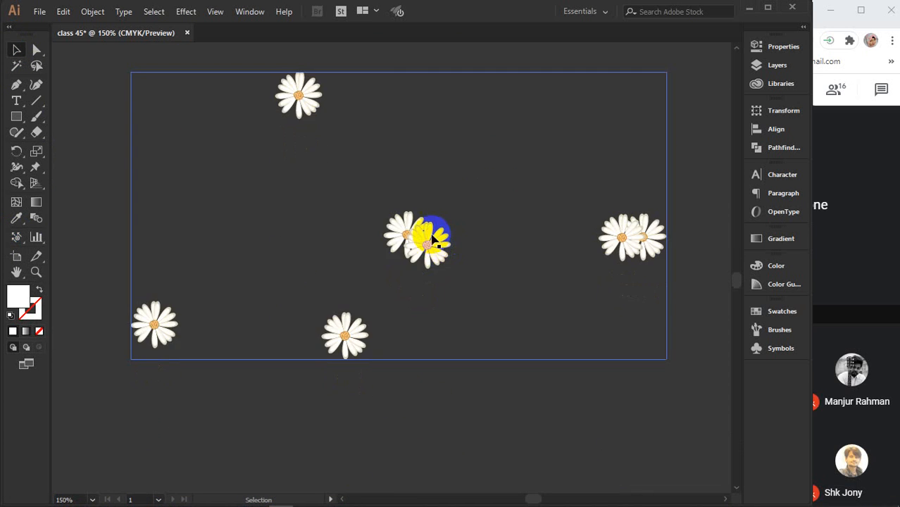
Pull the overlapping daisy pairs at the centre and far right onto each other using the Symbol Scruncher with a smaller brush
mouse_move(14, 236)
left_mouse_down()
mouse_move(70, 249)
mouse_move(81, 268)
left_mouse_up()
mouse_move(281, 158)
left_mouse_down()
mouse_move(291, 151)
mouse_move(290, 162)
left_mouse_up()
key("bracketleft")
key("bracketleft")
key("bracketleft")
key("bracketleft")
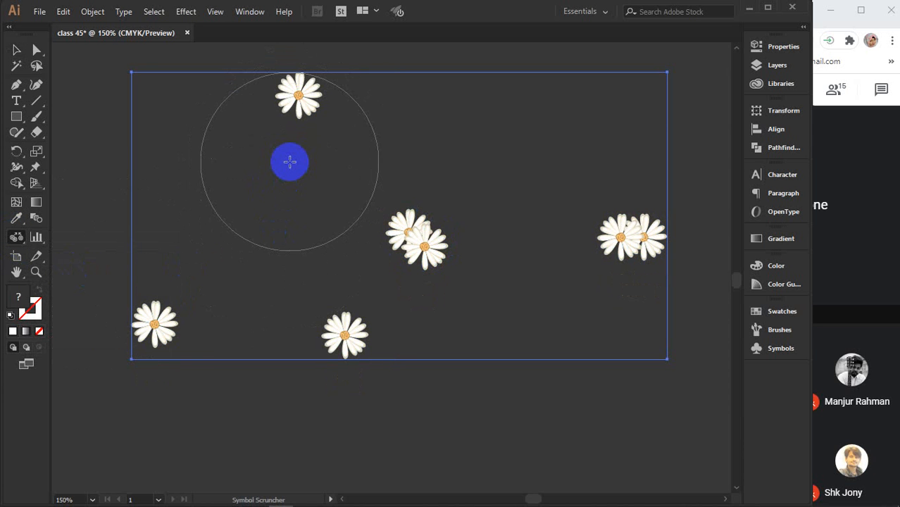
mouse_move(291, 127)
left_mouse_down()
mouse_move(389, 231)
mouse_move(333, 213)
mouse_move(377, 227)
left_mouse_up()
left_click_drag(378, 227, 423, 239)
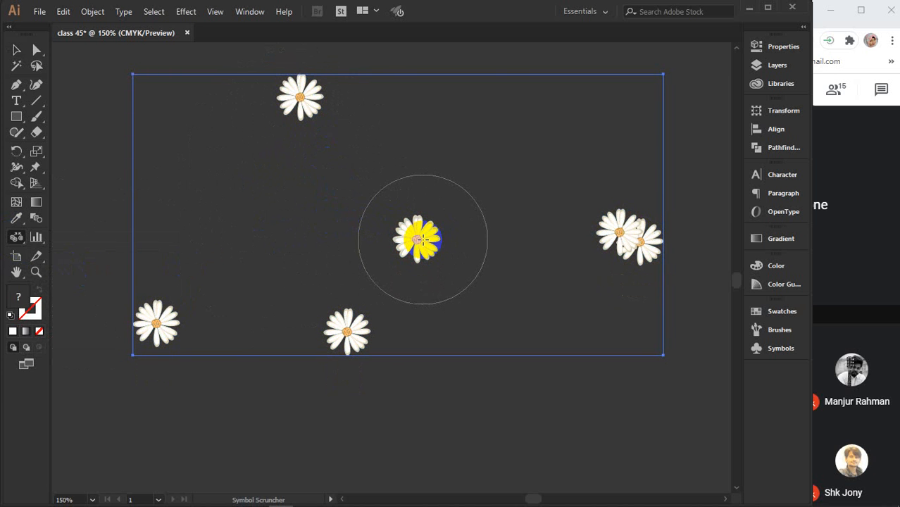
left_click(625, 238)
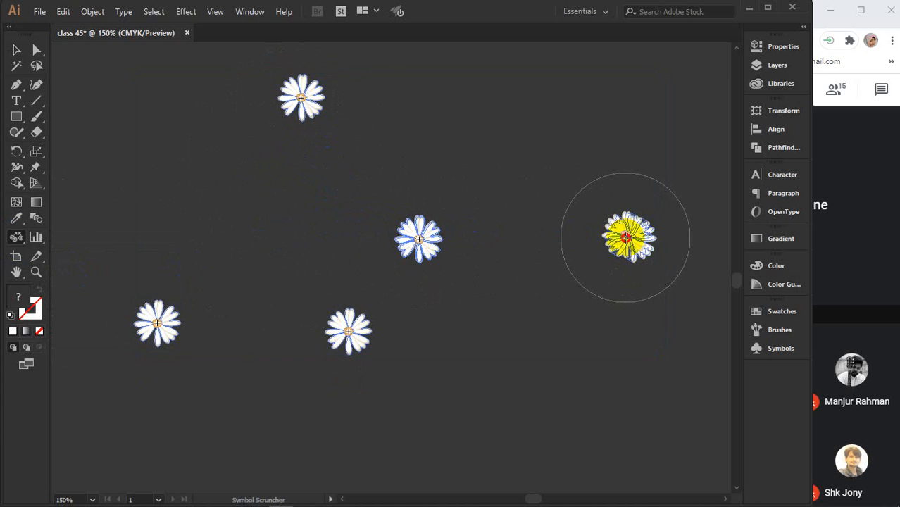
Try to draw the centre and lower-middle daisies together using the Symbol Scruncher, enlarging its brush to cover both
left_click(385, 290)
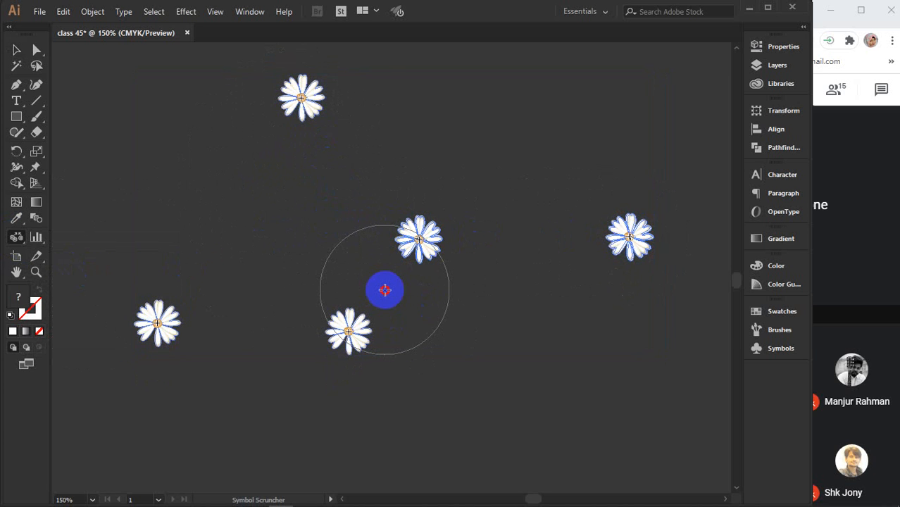
left_click(385, 290)
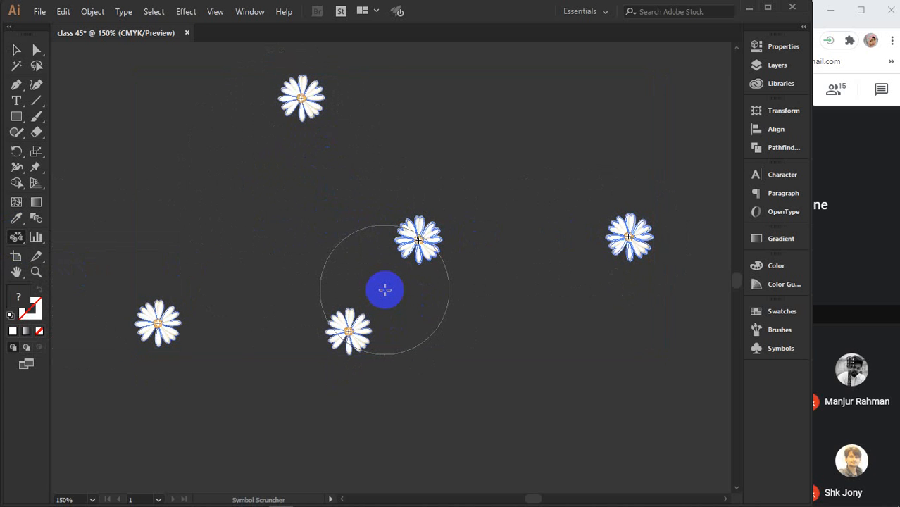
key("]")
key("]")
left_click(385, 290)
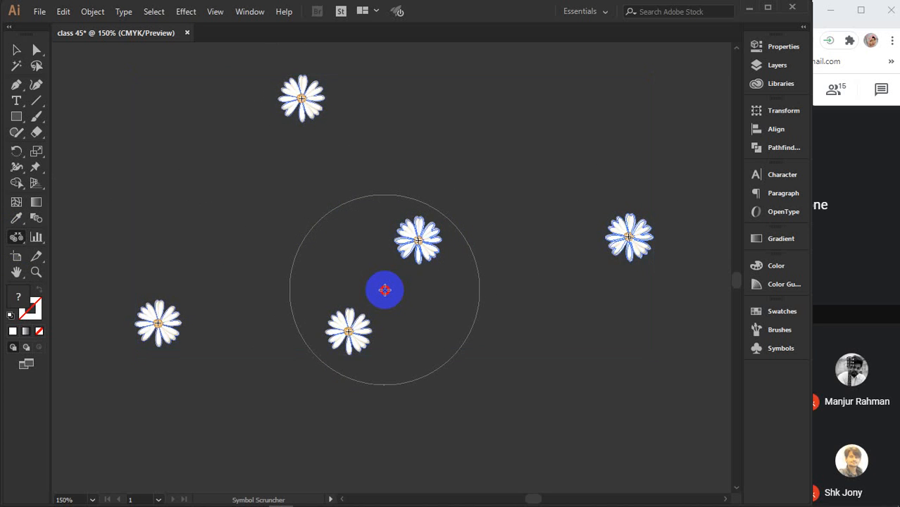
left_click(385, 290)
left_click(385, 290)
left_click(385, 291)
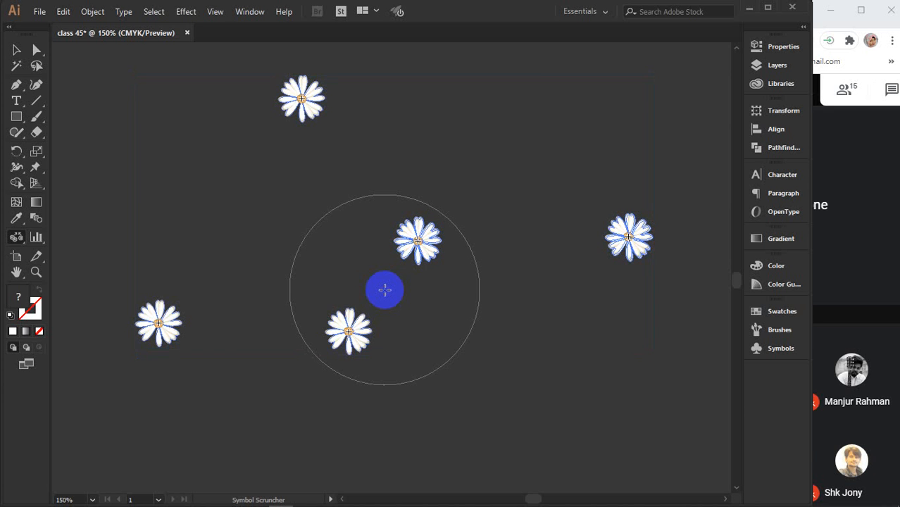
left_click(384, 290)
Try the enlarged Symbol Scruncher at various spots across the daisy set to draw the scattered daisies closer together
left_click(313, 157)
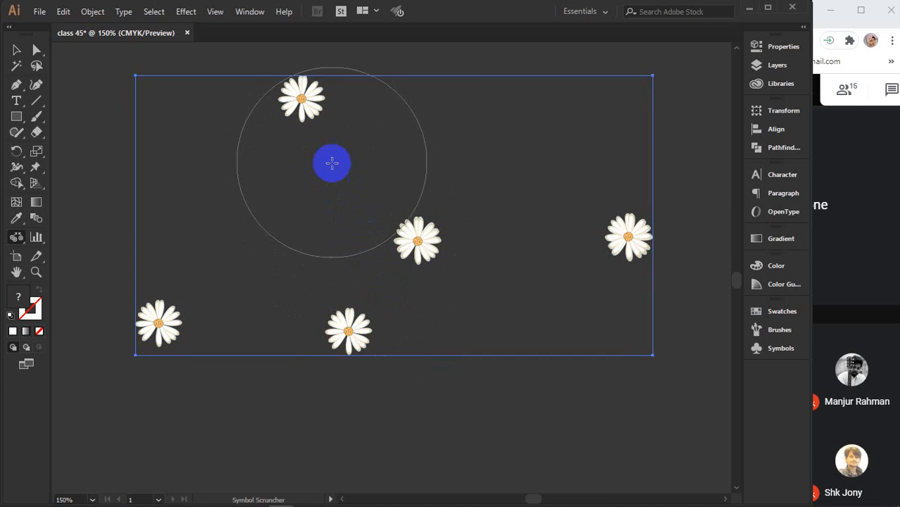
left_click(187, 298)
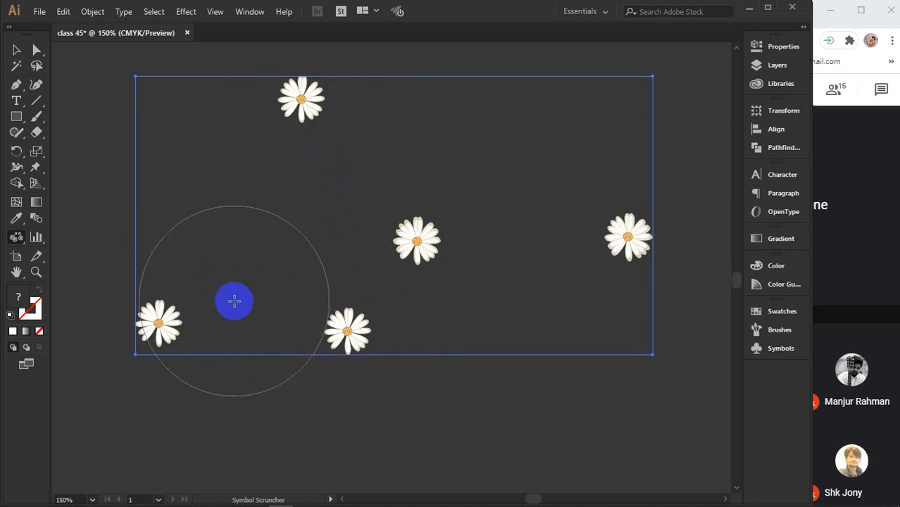
left_click(607, 245)
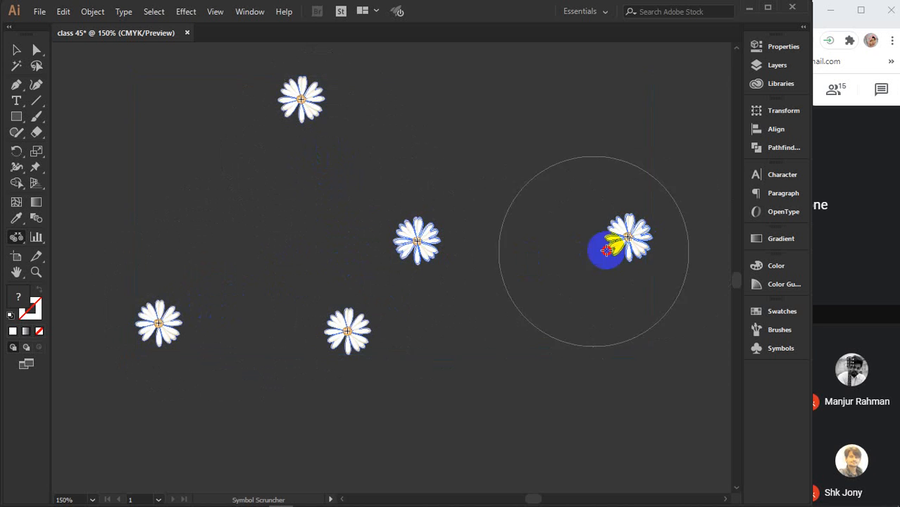
left_click(365, 262)
left_click(344, 236)
left_click(335, 174)
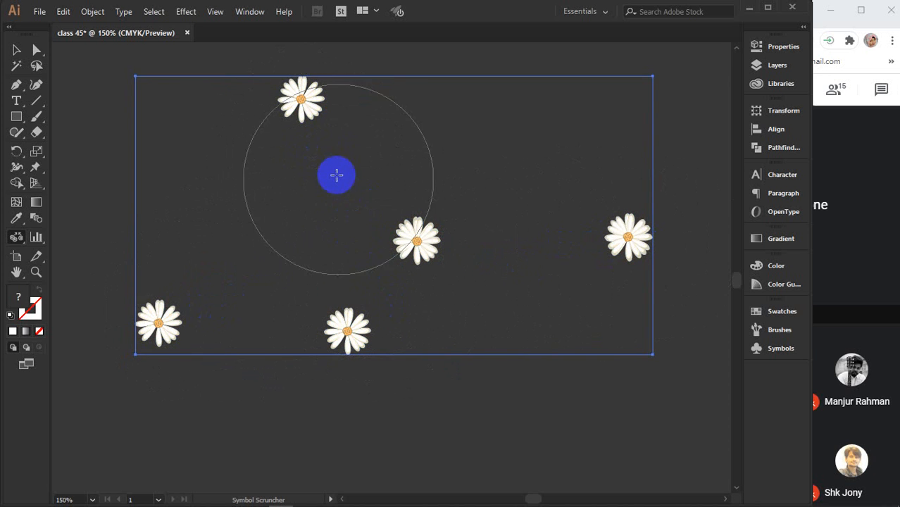
left_click(354, 304)
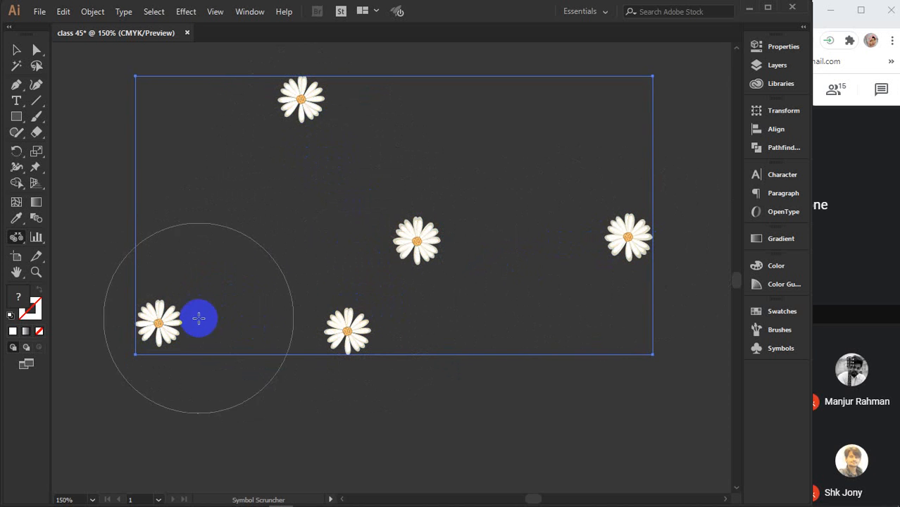
left_click(267, 295)
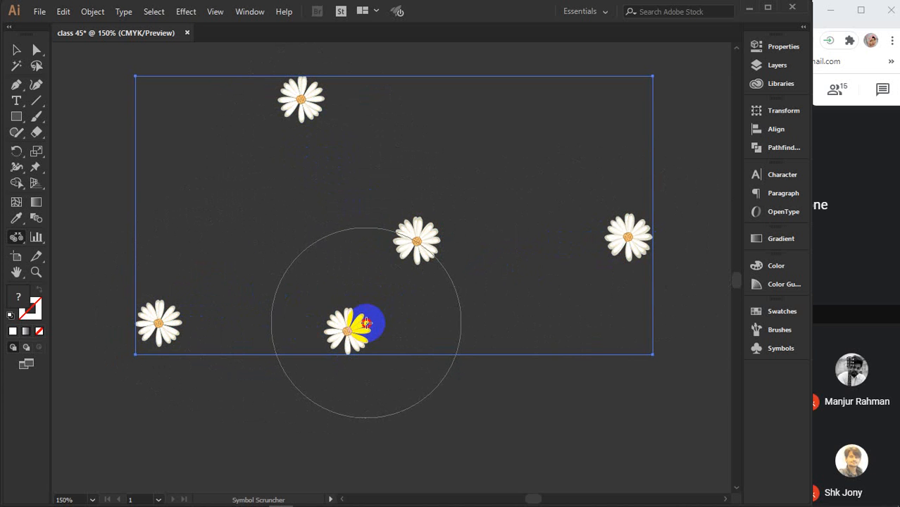
left_click(367, 322)
left_click(444, 281)
left_click(343, 253)
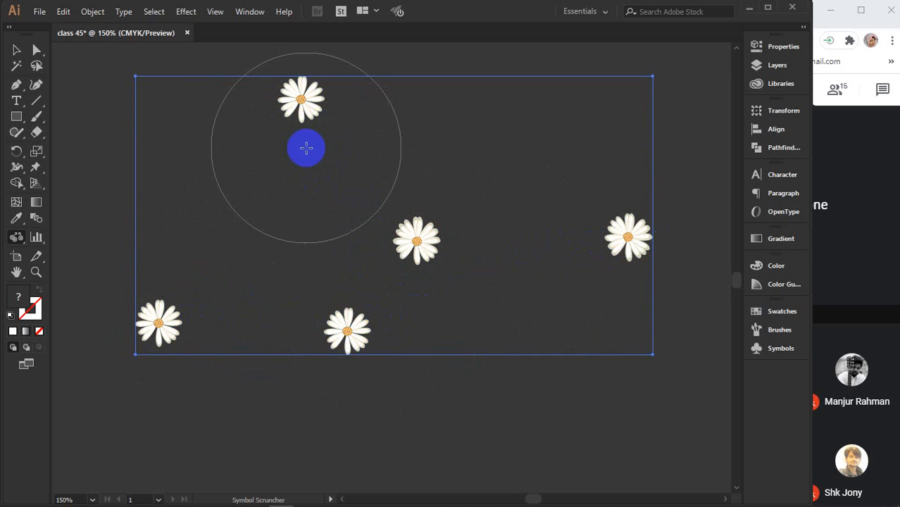
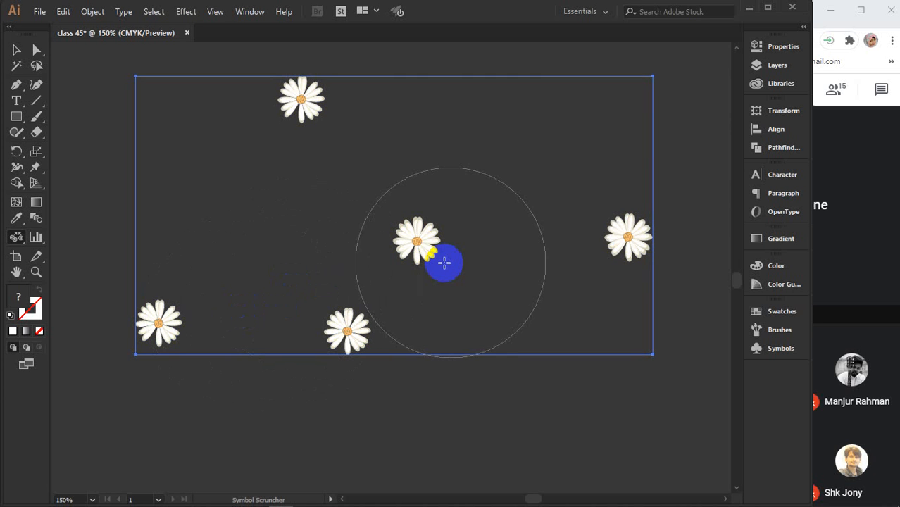
left_click(586, 237)
left_click(339, 131)
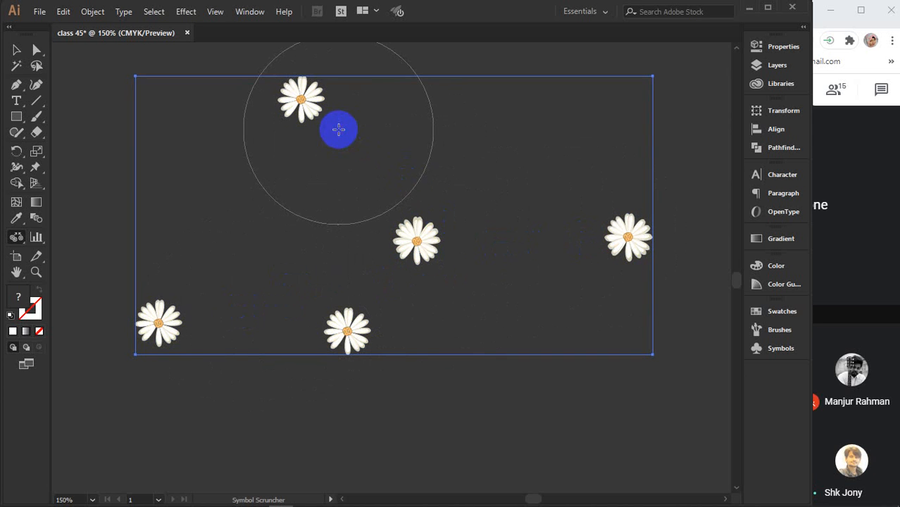
left_click(338, 130)
left_click(429, 265)
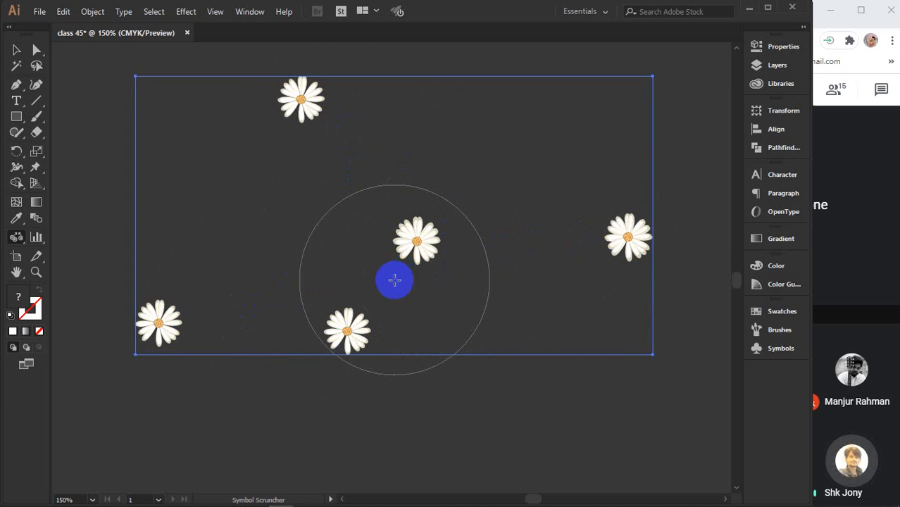
left_click(395, 278)
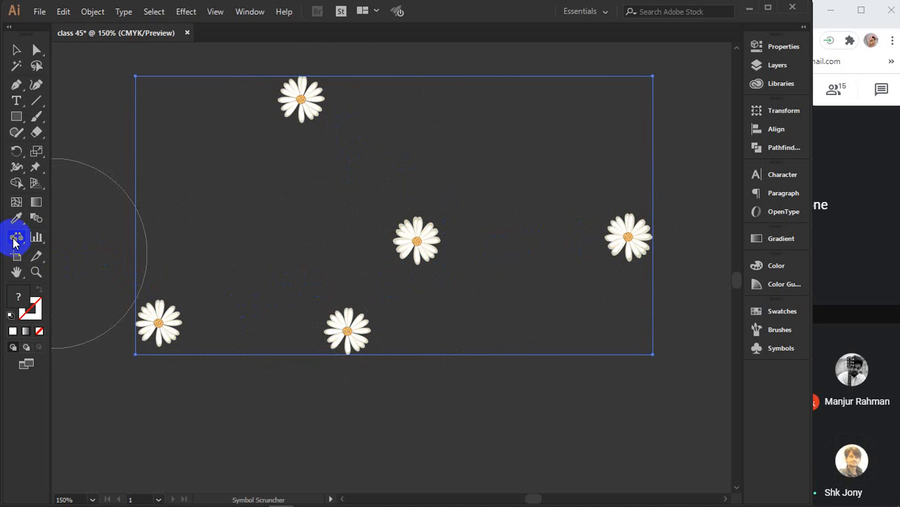
Separate the stacked centre daisies using the Symbol Shifter with a smaller brush, moving one down beside the lower-middle daisy
mouse_move(16, 237)
left_mouse_down()
mouse_move(57, 264)
mouse_move(95, 255)
left_mouse_up()
left_click(386, 252)
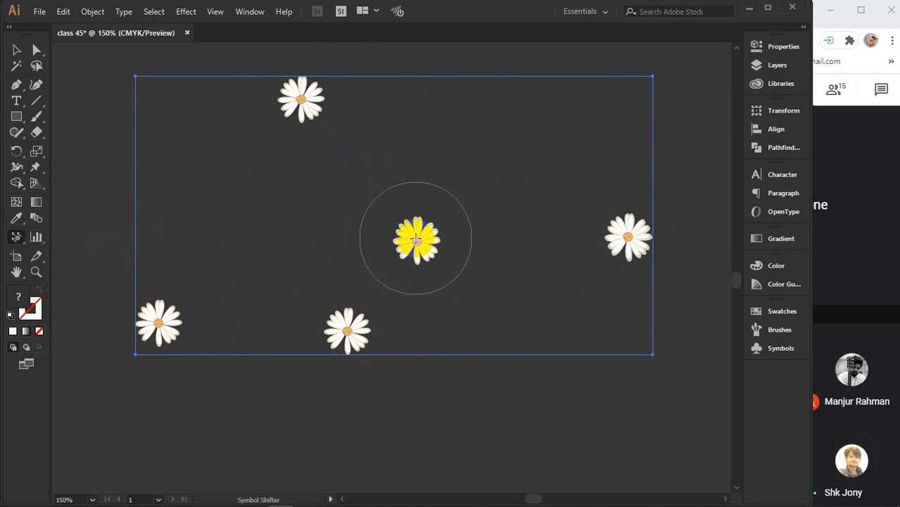
left_click_drag(416, 239, 416, 264)
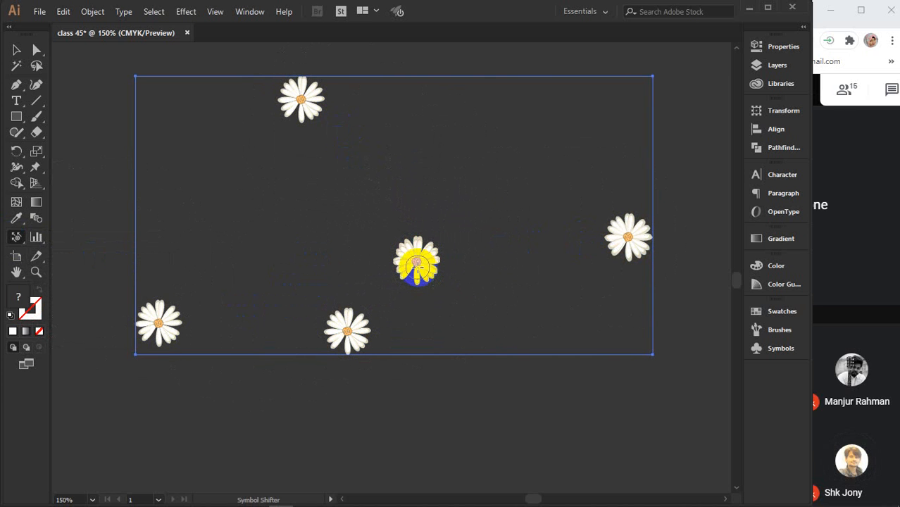
mouse_move(416, 266)
left_mouse_down()
mouse_move(418, 263)
mouse_move(433, 282)
mouse_move(423, 272)
mouse_move(427, 296)
mouse_move(415, 265)
mouse_move(448, 338)
mouse_move(440, 294)
mouse_move(426, 337)
mouse_move(444, 300)
mouse_move(406, 336)
mouse_move(375, 339)
left_mouse_up()
mouse_move(430, 322)
left_mouse_down()
mouse_move(373, 312)
mouse_move(431, 332)
mouse_move(428, 322)
mouse_move(383, 346)
left_mouse_up()
Separate the stacked daisies at the far right, shifting one down and left of the other
mouse_move(629, 237)
left_mouse_down()
mouse_move(598, 277)
mouse_move(624, 249)
mouse_move(606, 292)
left_mouse_up()
mouse_move(618, 254)
left_mouse_down()
mouse_move(610, 279)
mouse_move(626, 246)
mouse_move(611, 290)
mouse_move(626, 259)
mouse_move(589, 314)
left_mouse_up()
left_click_drag(613, 262, 584, 319)
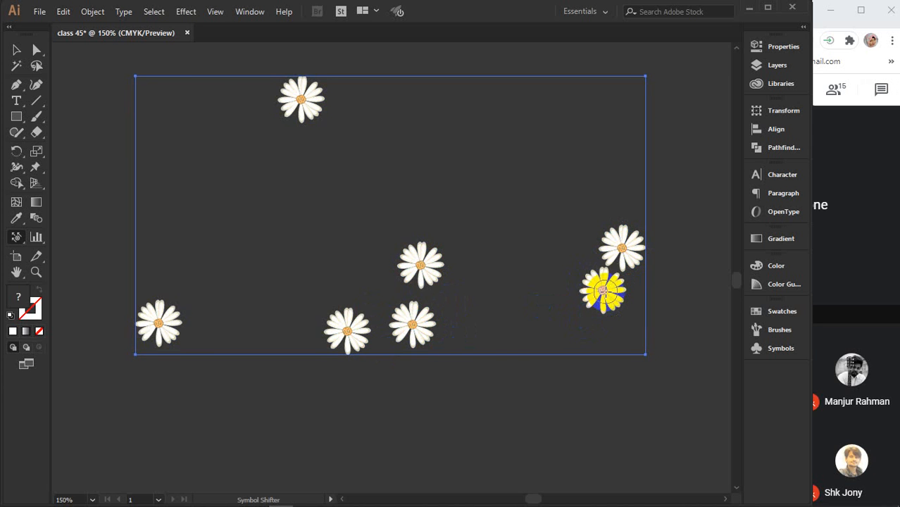
mouse_move(603, 290)
left_mouse_down()
mouse_move(574, 308)
mouse_move(601, 292)
mouse_move(569, 289)
mouse_move(592, 289)
left_mouse_up()
left_click_drag(245, 204, 238, 202)
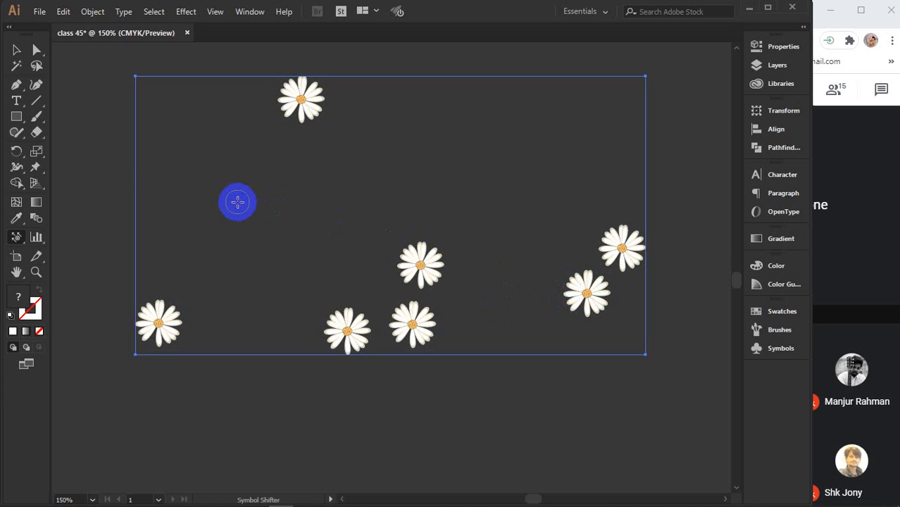
Shift the lower of the two right-hand daisies left towards the centre group using the Symbol Shifter
mouse_move(582, 289)
left_mouse_down()
mouse_move(550, 298)
mouse_move(578, 295)
mouse_move(517, 308)
left_mouse_up()
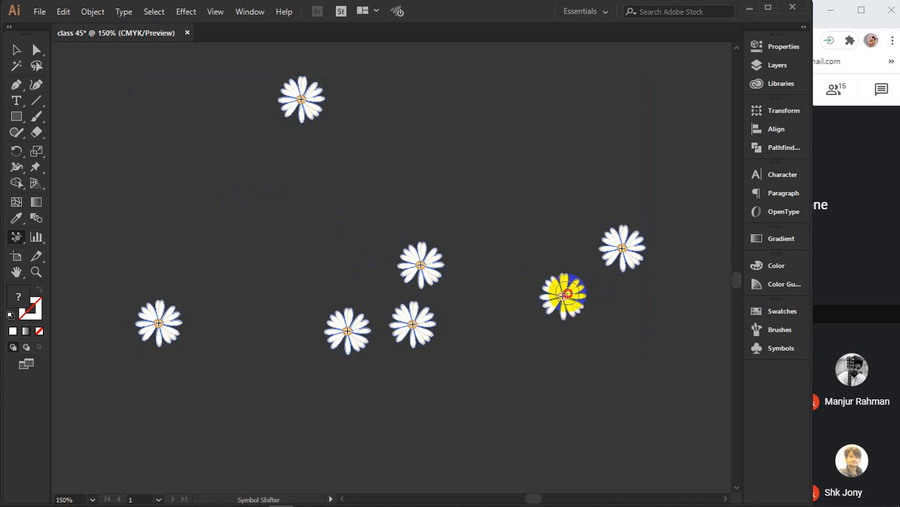
left_click_drag(482, 307, 482, 306)
mouse_move(553, 303)
left_mouse_down()
mouse_move(495, 310)
mouse_move(546, 296)
mouse_move(439, 301)
mouse_move(549, 297)
mouse_move(453, 305)
mouse_move(513, 307)
mouse_move(436, 307)
mouse_move(533, 312)
mouse_move(475, 299)
left_mouse_up()
Shift the far-right daisy left until it sits just above and right of the neighbouring daisy
mouse_move(623, 248)
left_mouse_down()
mouse_move(560, 248)
mouse_move(533, 281)
mouse_move(553, 261)
left_mouse_up()
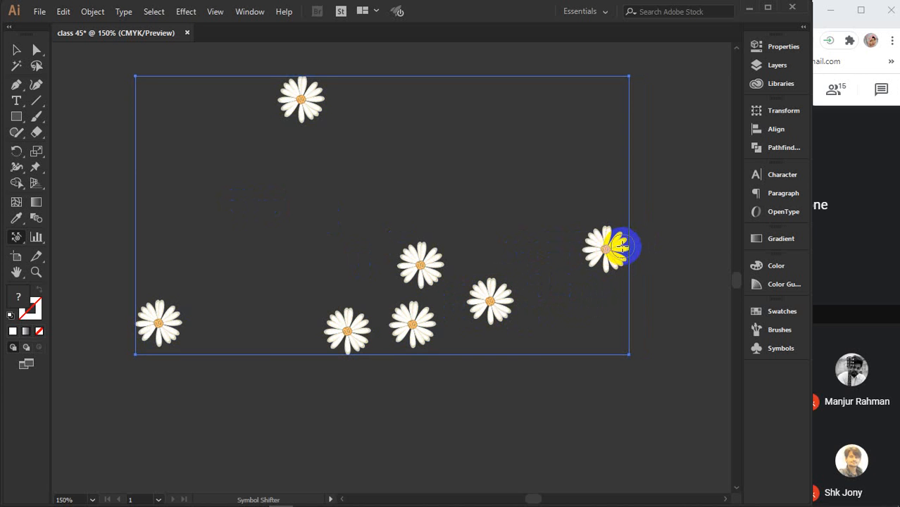
left_click_drag(623, 247, 543, 260)
mouse_move(612, 255)
left_mouse_down()
mouse_move(559, 251)
mouse_move(588, 251)
mouse_move(469, 270)
mouse_move(594, 249)
mouse_move(502, 250)
left_mouse_up()
left_click_drag(581, 249, 456, 258)
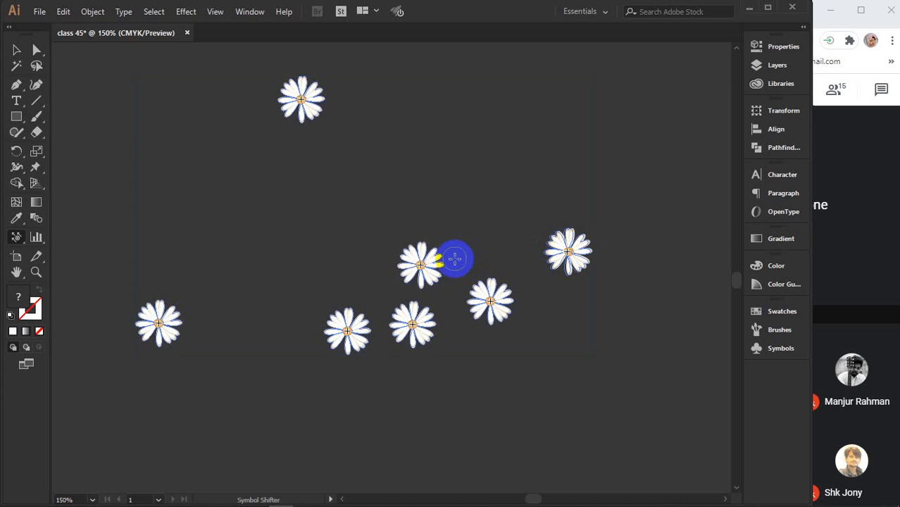
left_click_drag(584, 257, 493, 254)
left_click_drag(566, 244, 448, 260)
left_click_drag(553, 262, 443, 247)
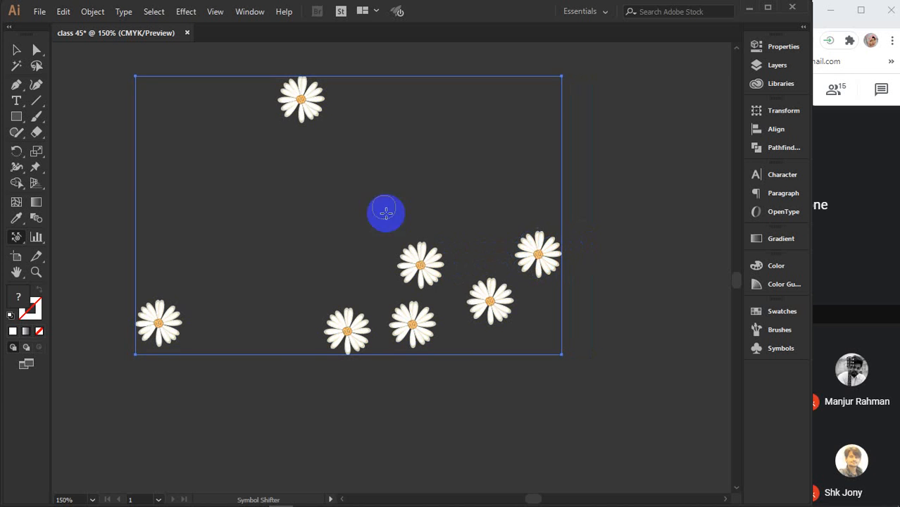
Shift the top daisy down and slightly right, and the far-left daisy right, towards the centre group
mouse_move(302, 90)
left_mouse_down()
mouse_move(316, 121)
mouse_move(302, 122)
mouse_move(307, 169)
left_mouse_up()
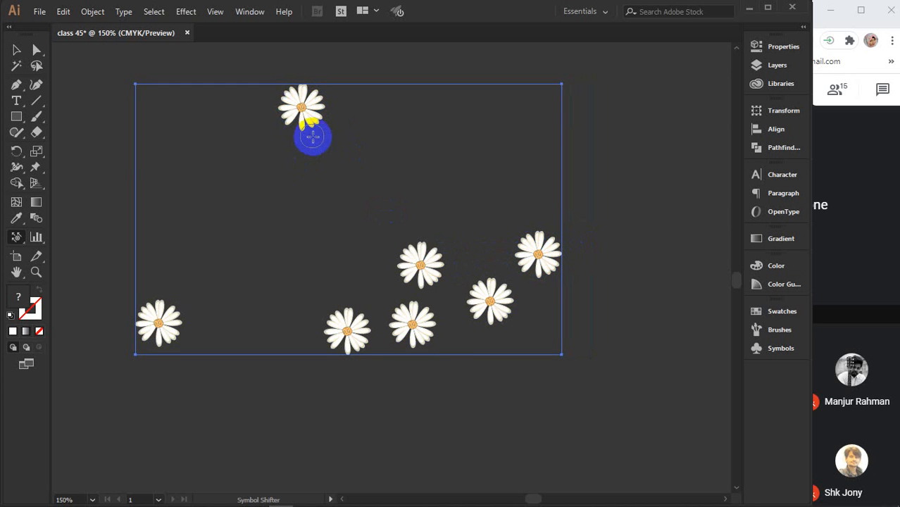
mouse_move(297, 120)
left_mouse_down()
mouse_move(306, 179)
mouse_move(334, 177)
left_mouse_up()
left_click_drag(305, 106, 354, 215)
left_click_drag(301, 130, 337, 191)
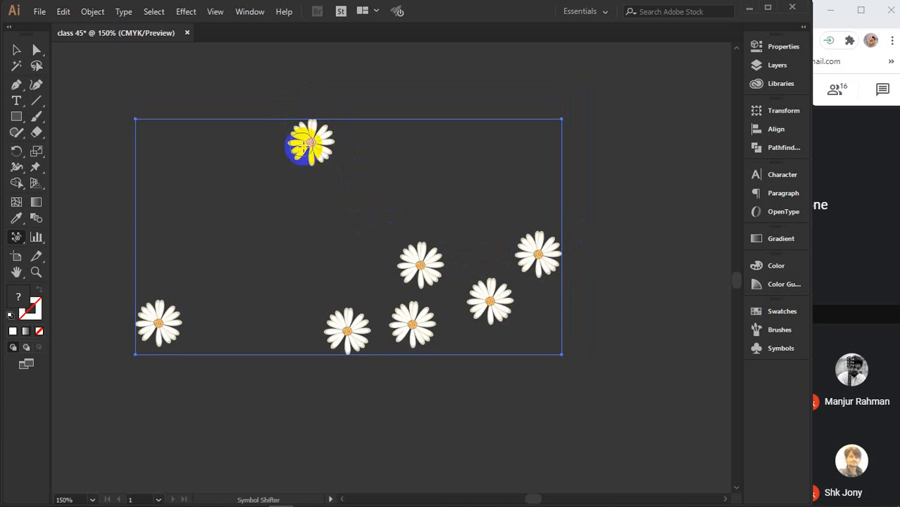
left_click_drag(302, 149, 347, 217)
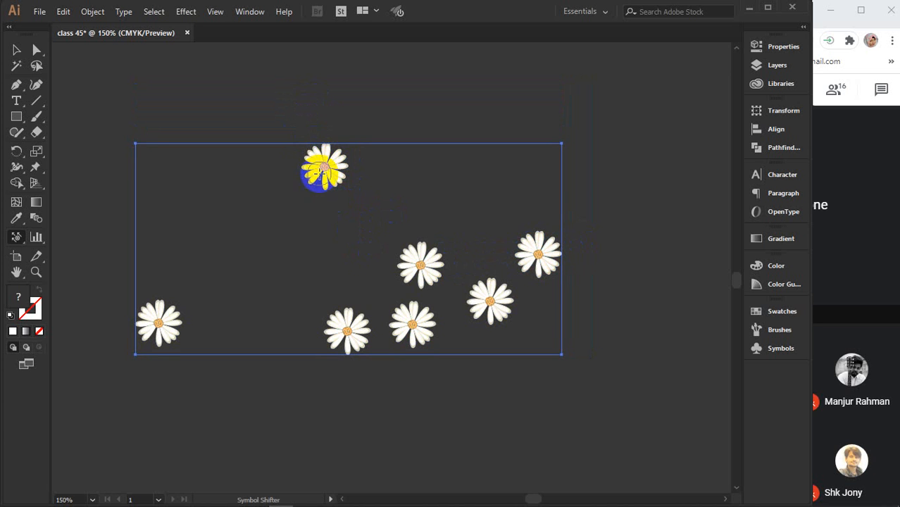
left_click_drag(322, 165, 342, 247)
mouse_move(166, 324)
left_mouse_down()
mouse_move(157, 321)
mouse_move(211, 331)
mouse_move(263, 322)
left_mouse_up()
left_click_drag(169, 322, 302, 314)
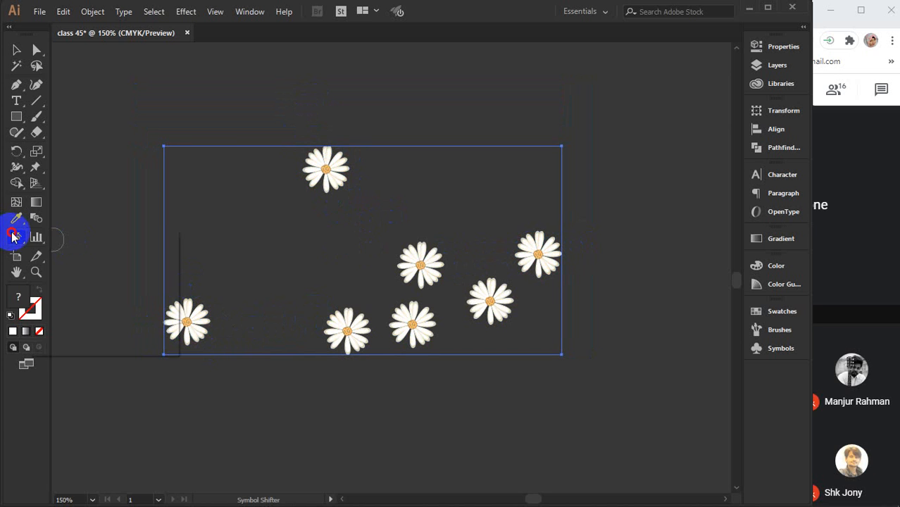
Try to gather the whole daisy set around its centre using the Symbol Scruncher with a greatly enlarged brush
left_click_drag(12, 238, 99, 266)
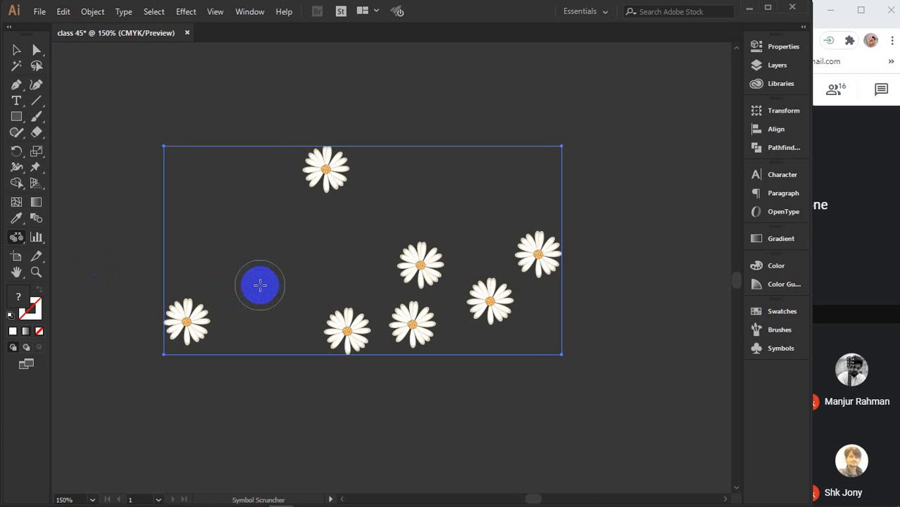
mouse_move(260, 285)
left_mouse_down()
mouse_move(421, 297)
mouse_move(391, 306)
left_mouse_up()
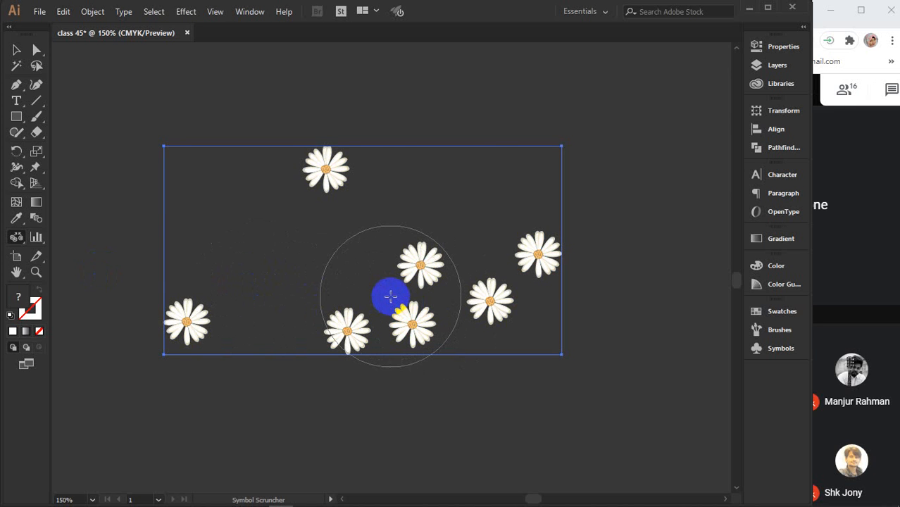
key("bracketright")
key("bracketright")
key("bracketright")
key("bracketright")
key("bracketright")
key("bracketright")
key("bracketright")
key("bracketright")
key("bracketright")
left_click(391, 284)
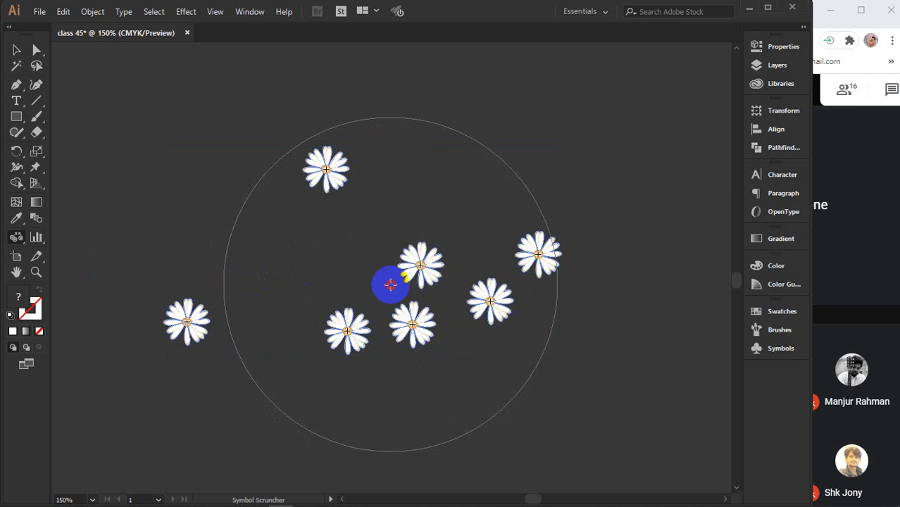
left_click(403, 280)
Try to draw the centre and lower-middle daisies together using the Symbol Scruncher with a smaller brush
key("bracketleft")
key("bracketleft")
key("bracketleft")
key("bracketleft")
key("bracketleft")
key("bracketleft")
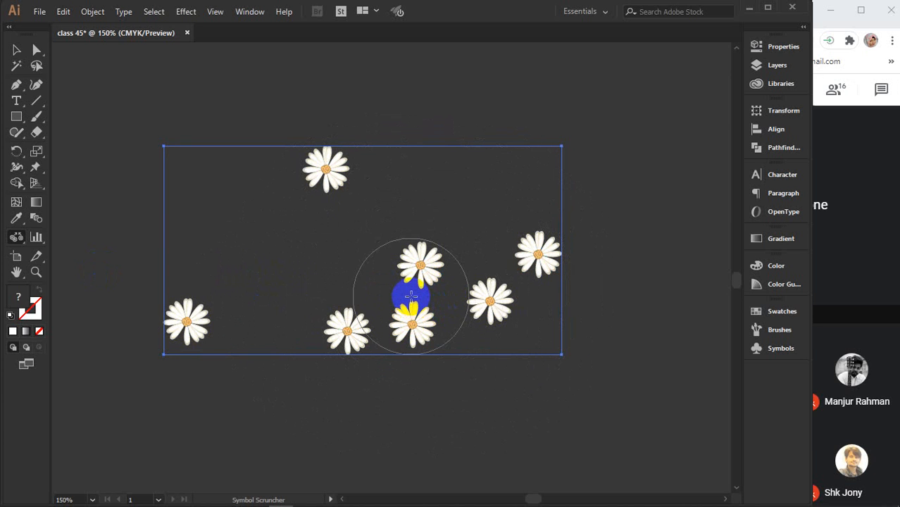
left_click(414, 297)
left_click(417, 297)
left_click(409, 320)
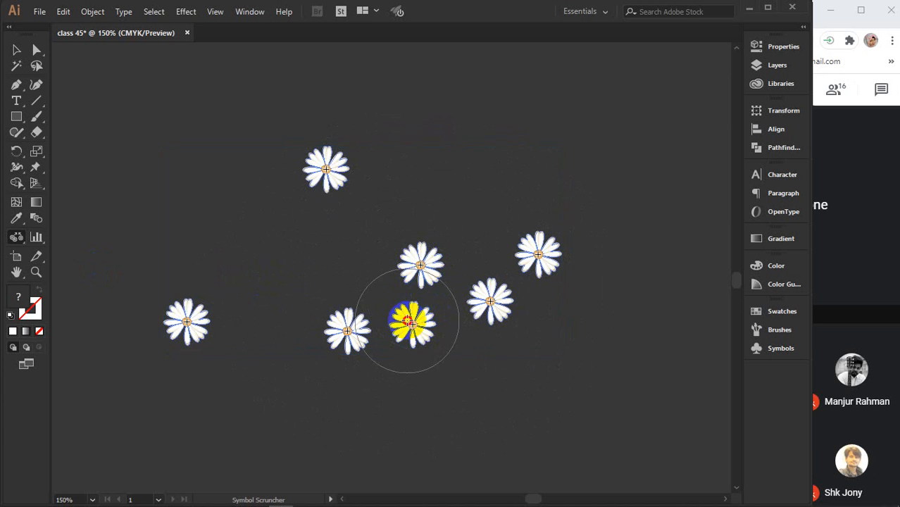
left_click(479, 300)
left_click(418, 307)
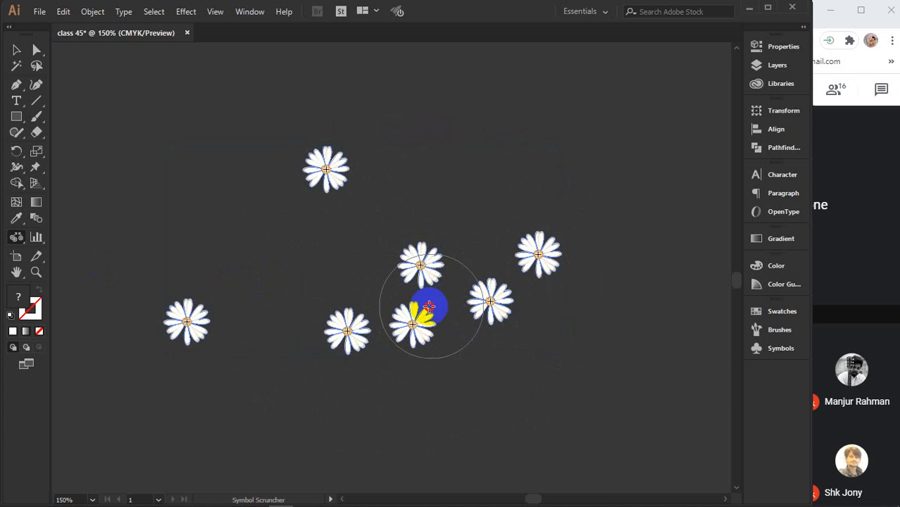
Try the Symbol Scruncher along the lower row of daisies, including the far-left one, reducing its brush further
left_click(378, 332)
left_click(390, 326)
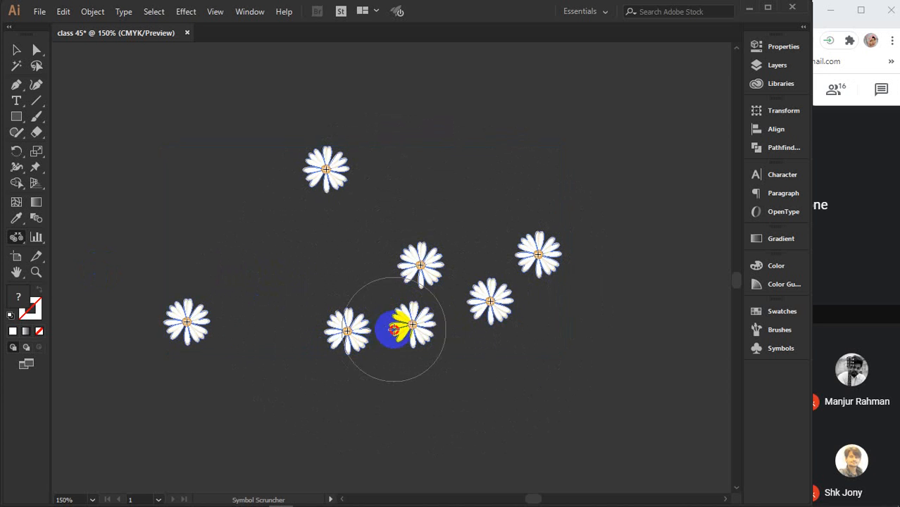
left_click(355, 338)
left_click(340, 329)
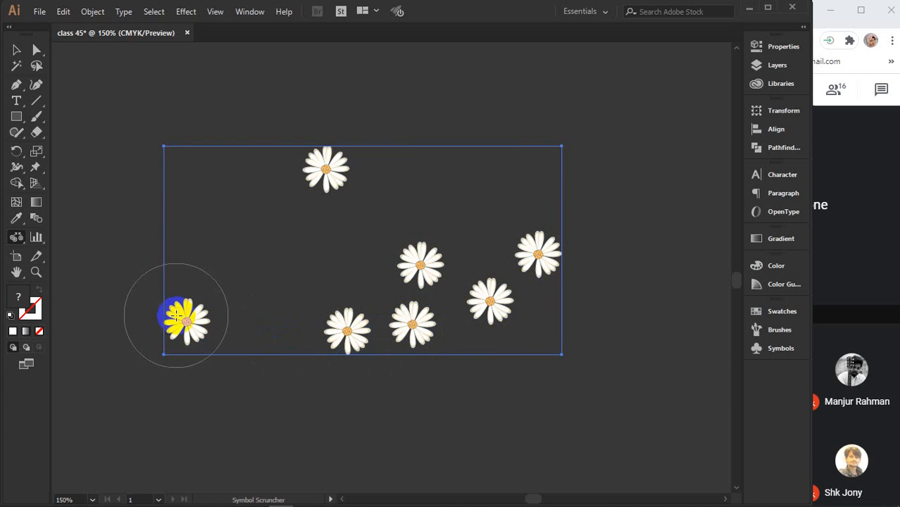
left_click(189, 319)
left_click(362, 313)
left_click(368, 321)
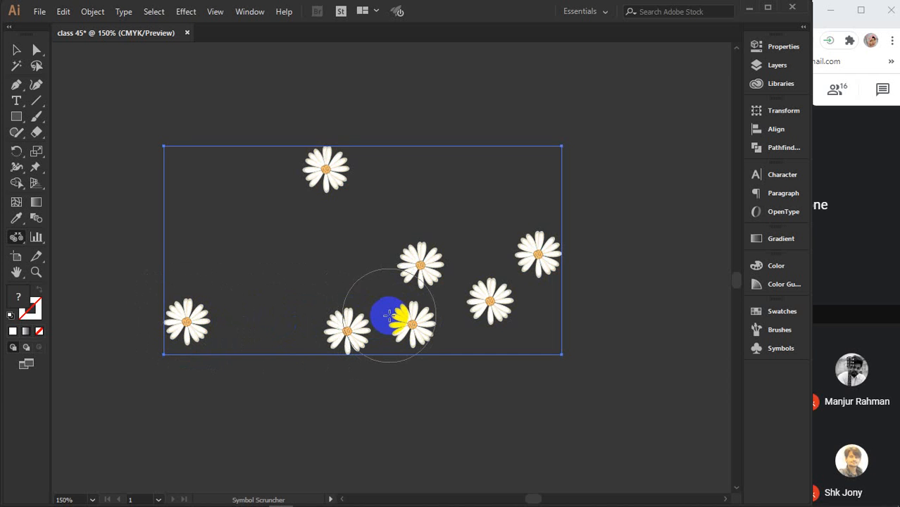
left_click(379, 319)
left_click(416, 323)
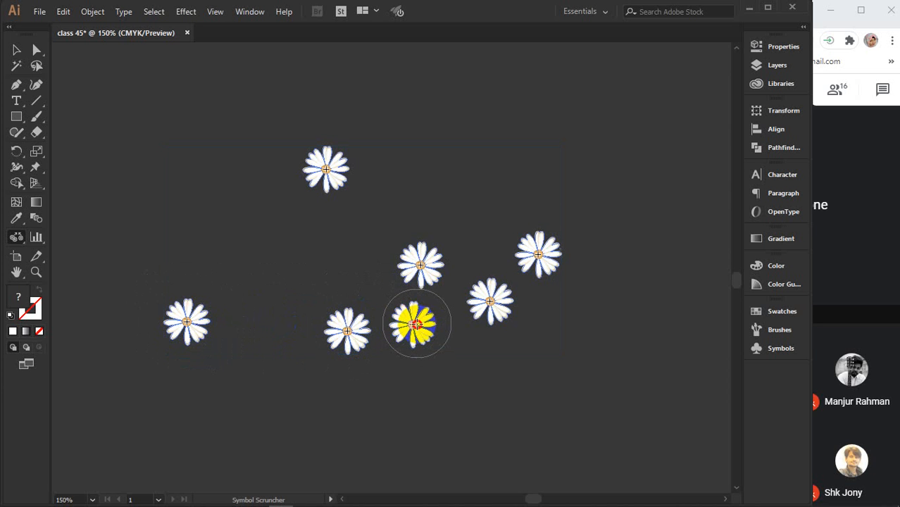
mouse_move(414, 326)
left_mouse_down()
mouse_move(315, 328)
mouse_move(319, 321)
left_mouse_up()
left_click(422, 293)
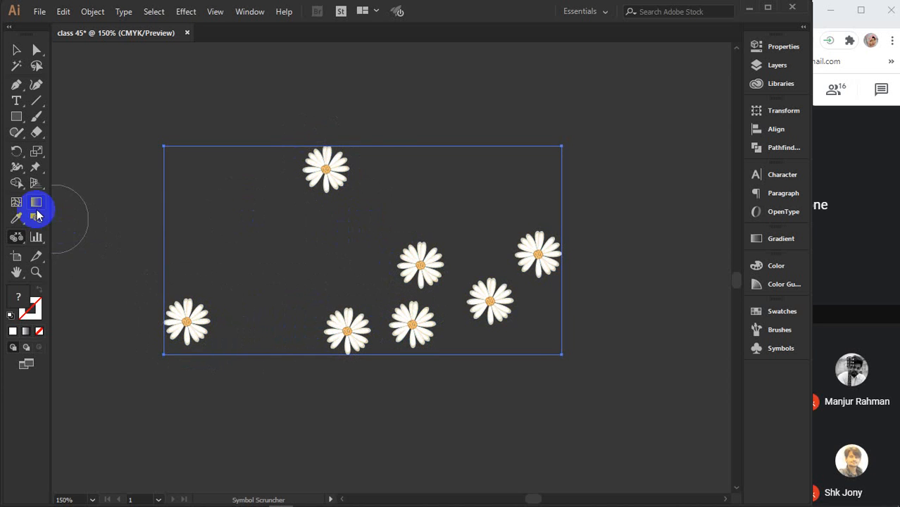
Enlarge the top daisy until it fills the canvas and make the far-right daisy bigger using the Symbol Sizer
left_click_drag(14, 240, 94, 285)
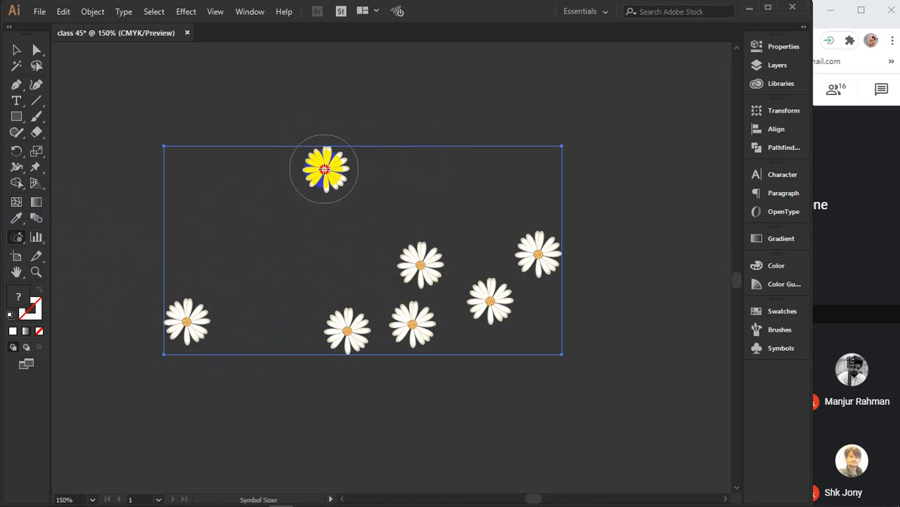
left_click_drag(325, 169, 324, 169)
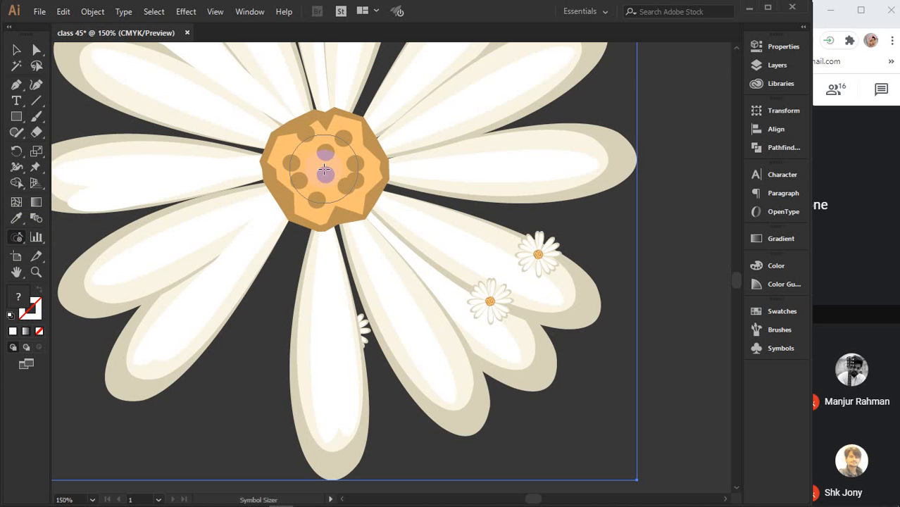
left_click_drag(528, 256, 543, 254)
left_click(542, 254)
left_click(542, 254)
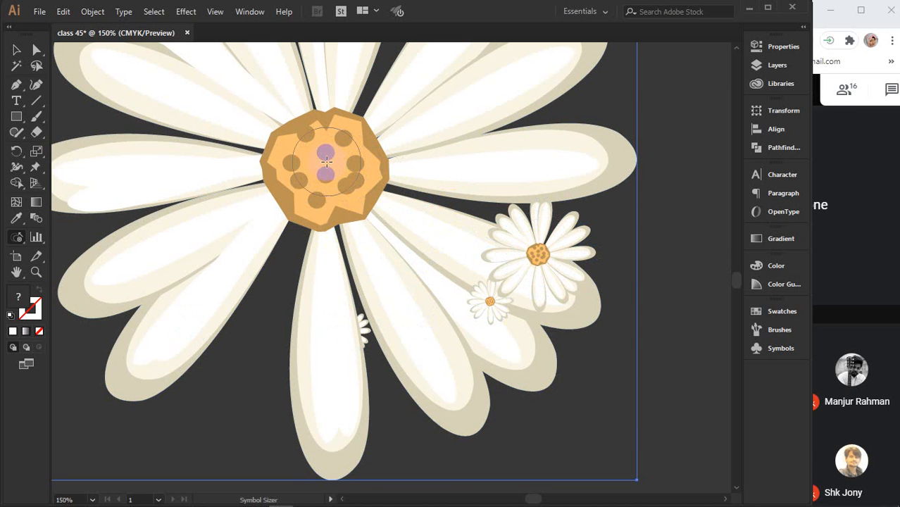
Shrink the oversized top daisy and the enlarged far-right daisy to smaller than their original sizes using the Symbol Sizer
left_click_drag(326, 163, 327, 162)
left_click_drag(326, 162, 326, 164)
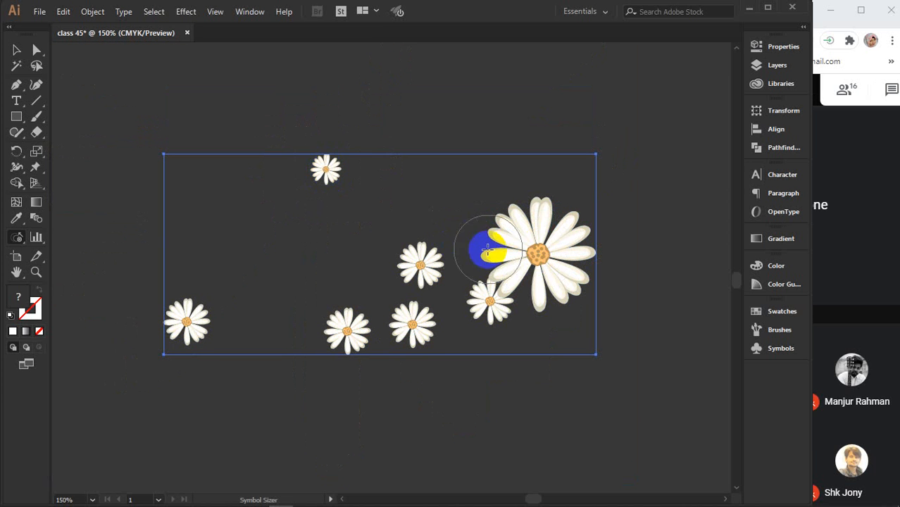
mouse_move(519, 257)
left_mouse_down()
mouse_move(540, 253)
mouse_move(501, 267)
mouse_move(430, 270)
mouse_move(420, 322)
mouse_move(335, 316)
left_mouse_up()
Select the yellow-green shrub symbol set on the artboard and shrink its two leftmost shrubs using the Symbol Sizer
scroll(335, 316, "up", 10)
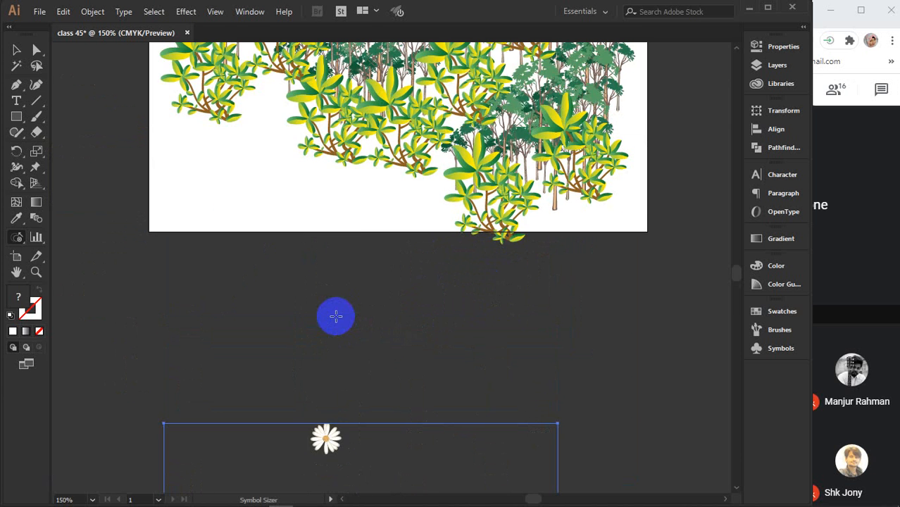
scroll(335, 315, "up", 3)
key("v")
left_click(302, 241)
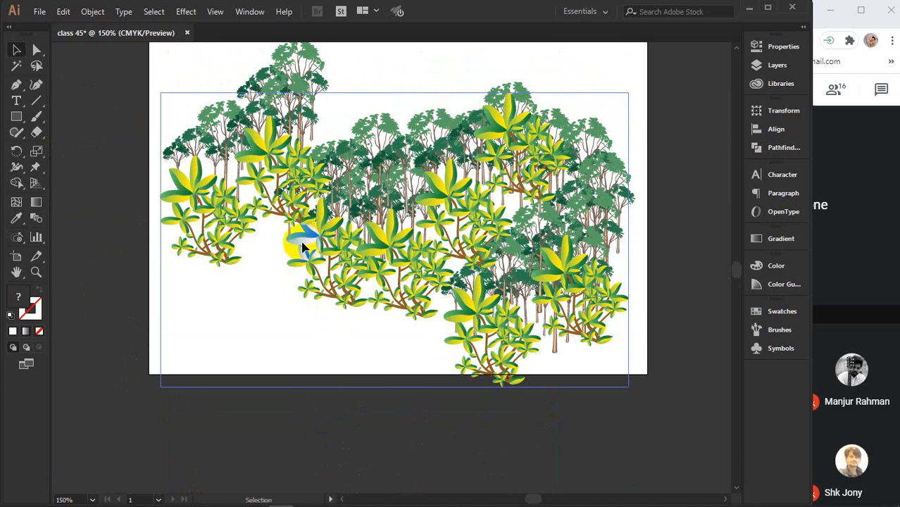
left_click(17, 237)
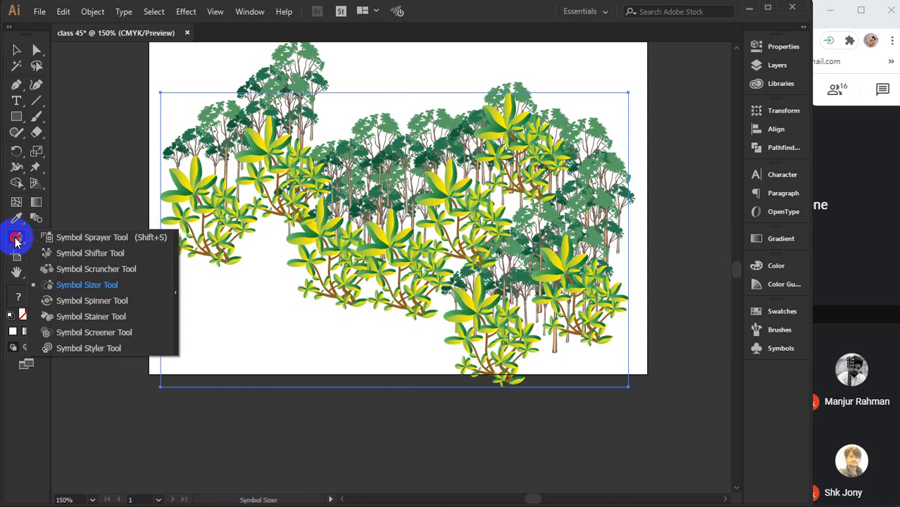
left_click(91, 286)
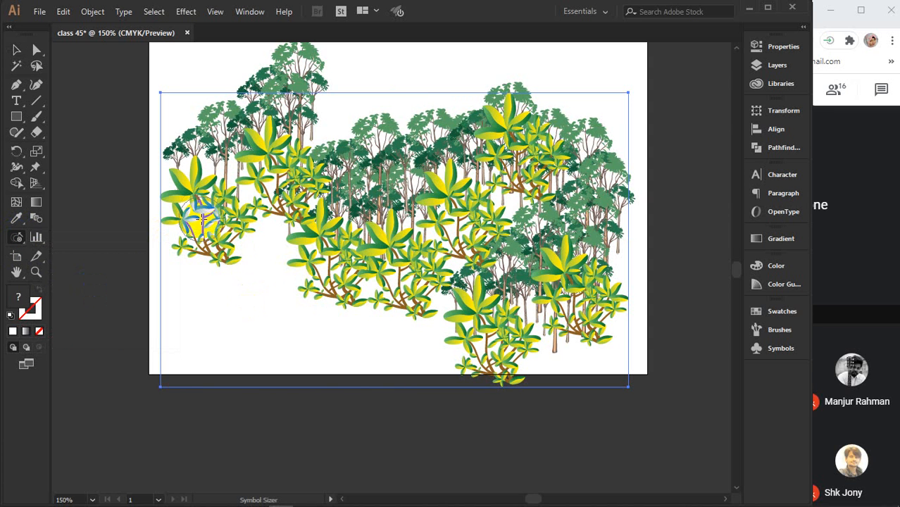
left_click(202, 210, "alt")
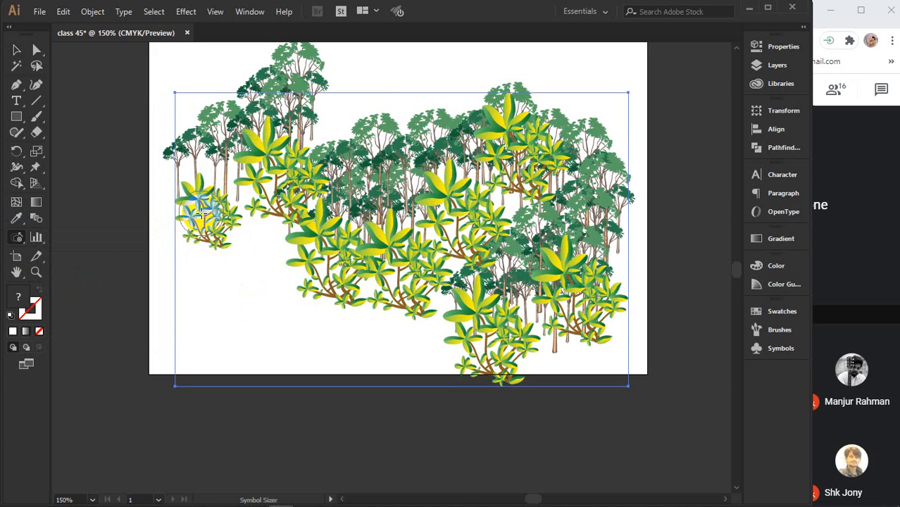
left_click(201, 209, "alt")
left_click(202, 209, "alt")
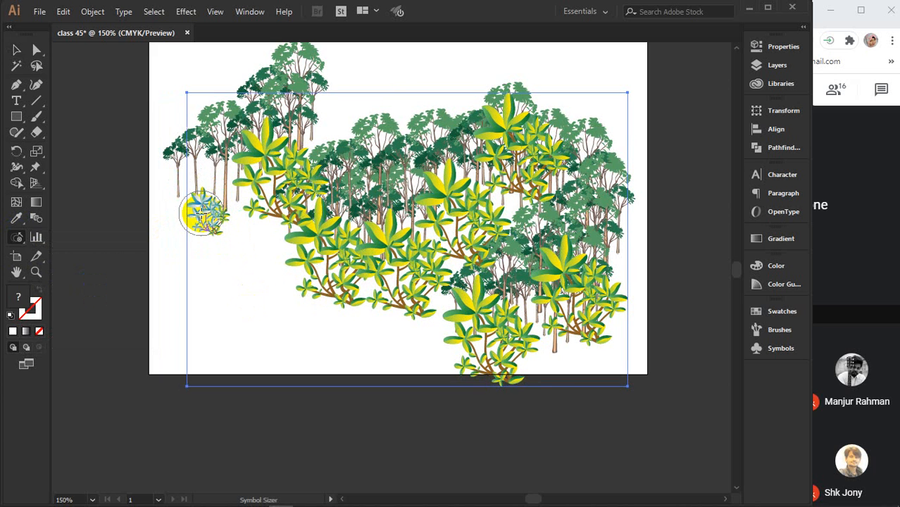
left_click(274, 177, "alt")
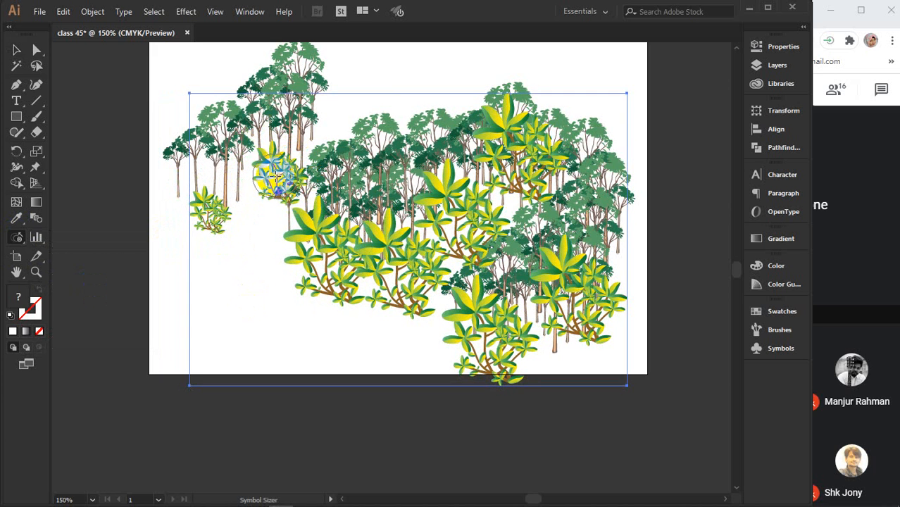
Shrink the two lower-middle shrubs using the Symbol Sizer, making the right one of the pair smaller
left_click(318, 257, "alt")
left_click(319, 256, "alt")
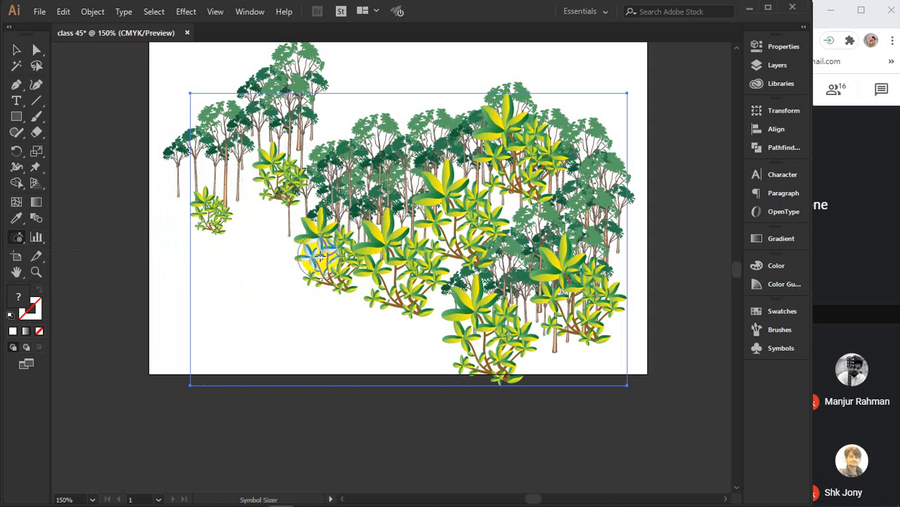
left_click(398, 270, "alt")
left_click(406, 274, "alt")
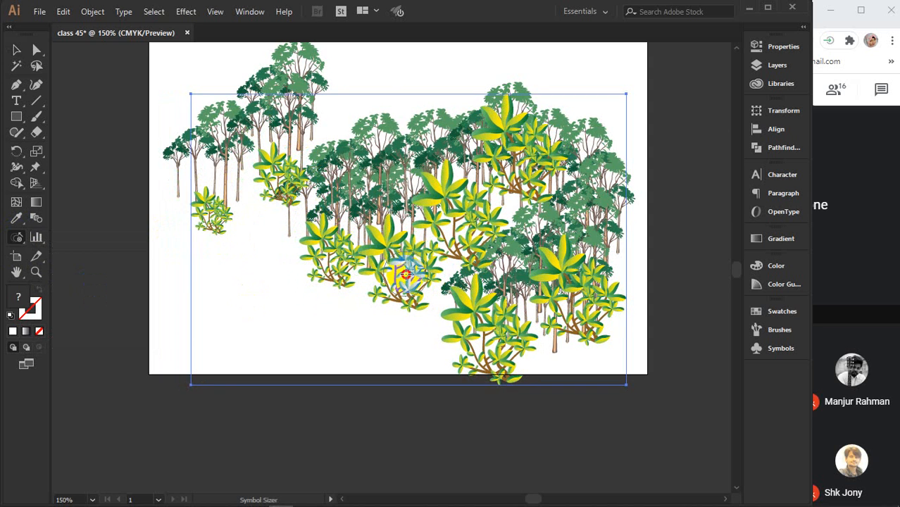
left_click(402, 275, "alt")
left_click(401, 271, "alt")
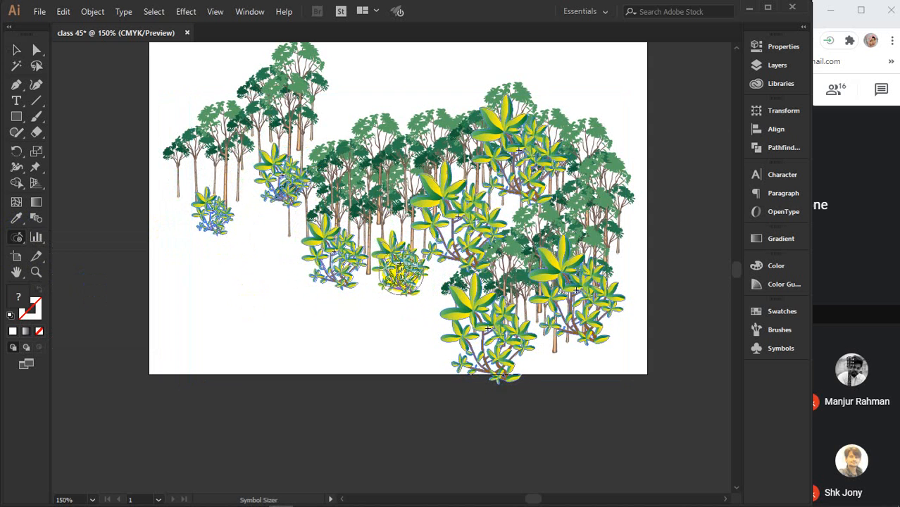
Shrink the shrub right of centre and the upper-right shrub among the trees using the Symbol Sizer
left_click(458, 224, "alt")
left_click(458, 224, "alt")
left_click(458, 224, "alt")
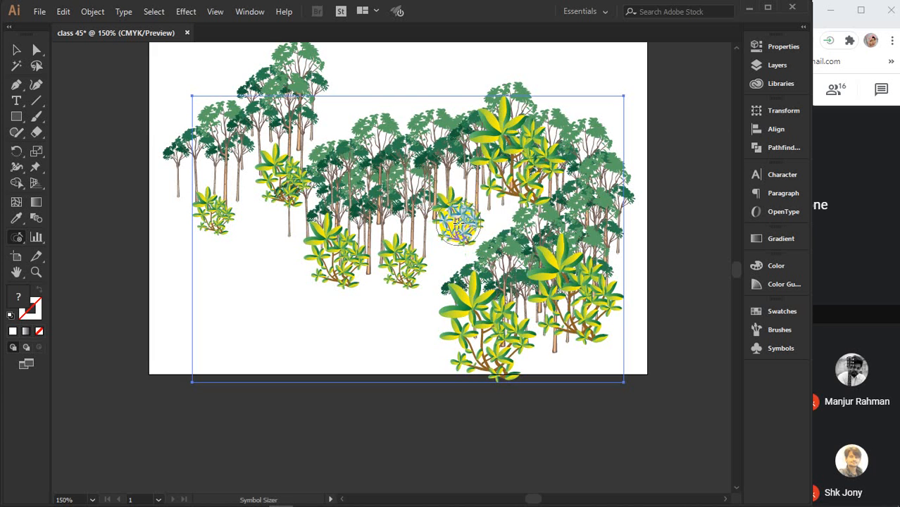
left_click(522, 162, "alt")
left_click(521, 163, "alt")
left_click(521, 162, "alt")
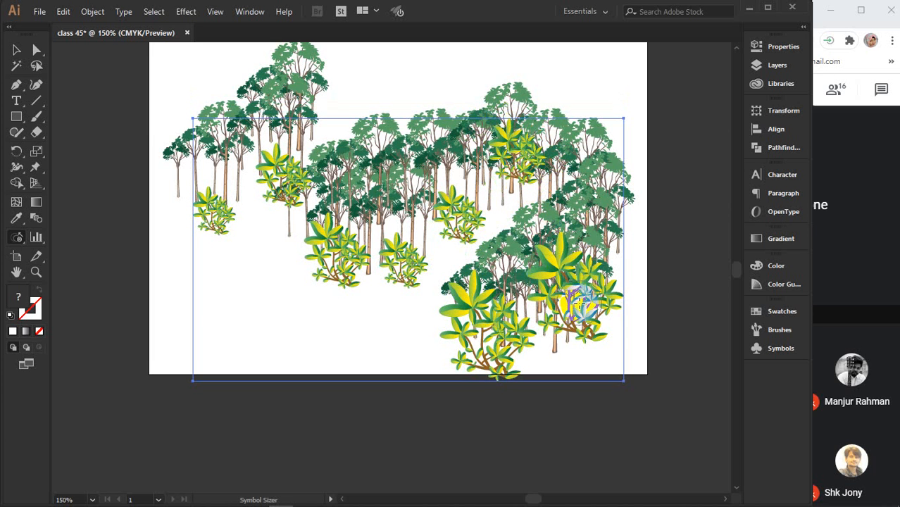
Shrink the two large shrubs at the base of the lower-right trees using the Symbol Sizer
left_click(568, 290, "alt")
left_click(568, 293, "alt")
left_click(495, 348, "alt")
left_click(495, 346, "alt")
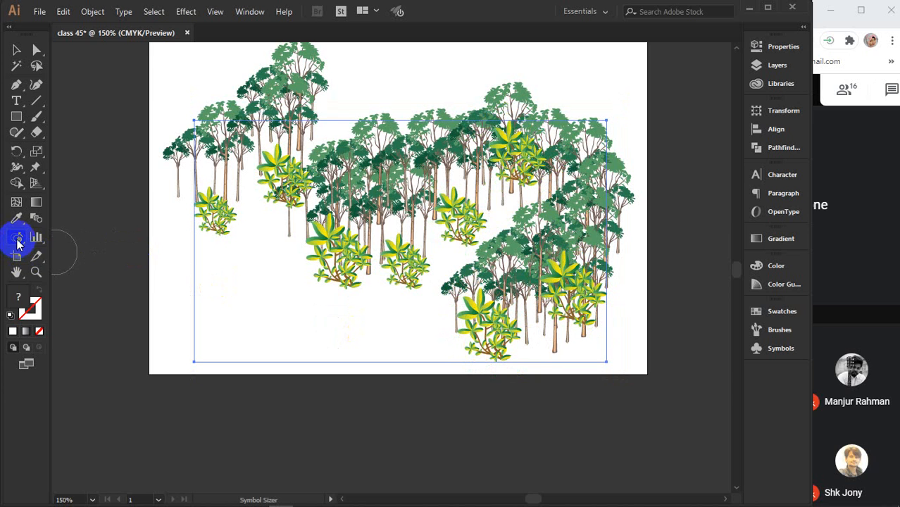
Gather the two leftmost shrubs side by side under the left tree group using the Symbol Shifter
left_click_drag(17, 240, 112, 254)
mouse_move(251, 222)
left_mouse_down()
mouse_move(200, 197)
mouse_move(178, 203)
mouse_move(208, 202)
mouse_move(207, 183)
mouse_move(215, 191)
left_mouse_up()
mouse_move(293, 189)
left_mouse_down()
mouse_move(266, 181)
mouse_move(270, 210)
mouse_move(263, 161)
mouse_move(261, 174)
mouse_move(241, 175)
mouse_move(248, 166)
mouse_move(268, 176)
mouse_move(246, 201)
mouse_move(231, 195)
mouse_move(241, 198)
left_mouse_up()
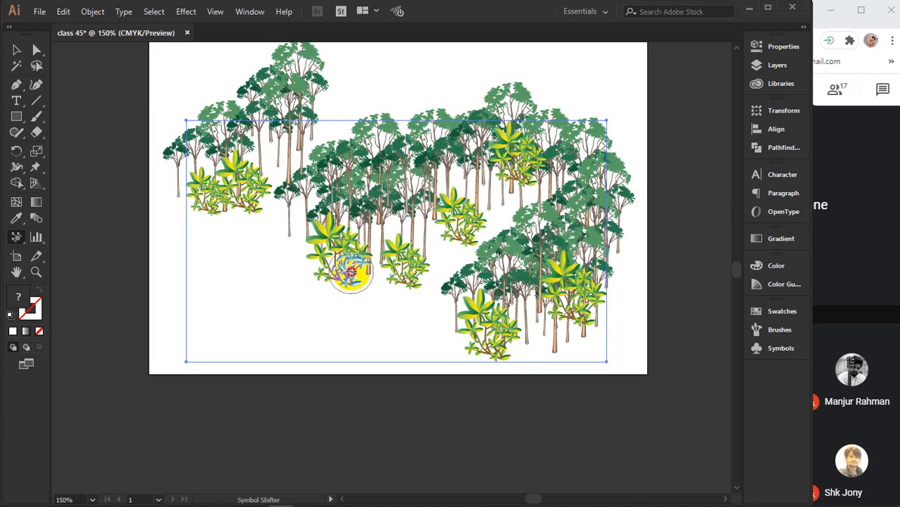
Shift the two lower-middle shrubs left and slightly up so they sit together at the base of the middle trees
mouse_move(346, 267)
left_mouse_down()
mouse_move(337, 248)
mouse_move(303, 242)
left_mouse_up()
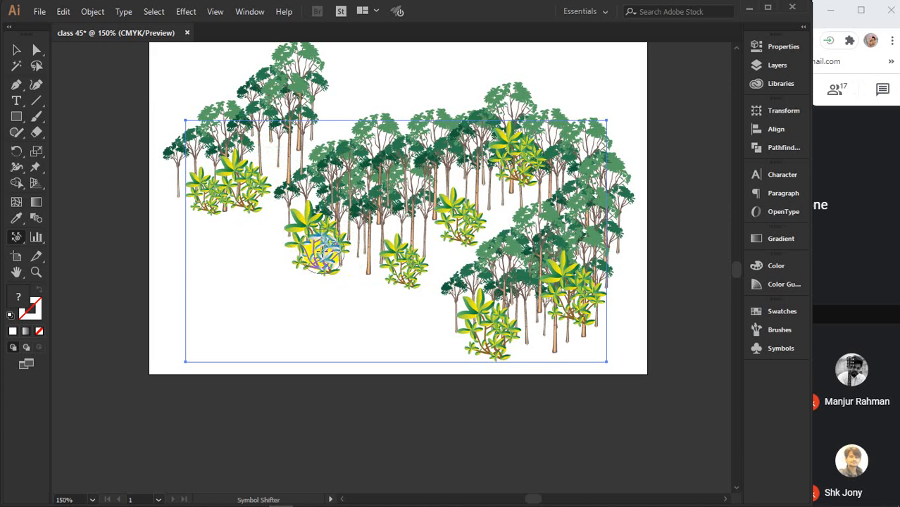
mouse_move(413, 262)
left_mouse_down()
mouse_move(375, 262)
mouse_move(395, 262)
mouse_move(399, 248)
mouse_move(370, 262)
mouse_move(390, 251)
mouse_move(320, 263)
left_mouse_up()
left_click_drag(382, 245, 353, 251)
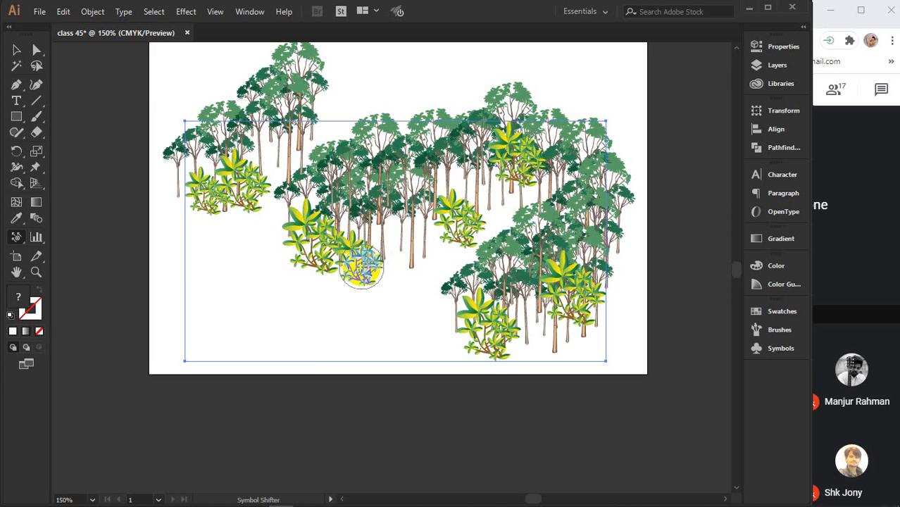
left_click_drag(361, 266, 361, 258)
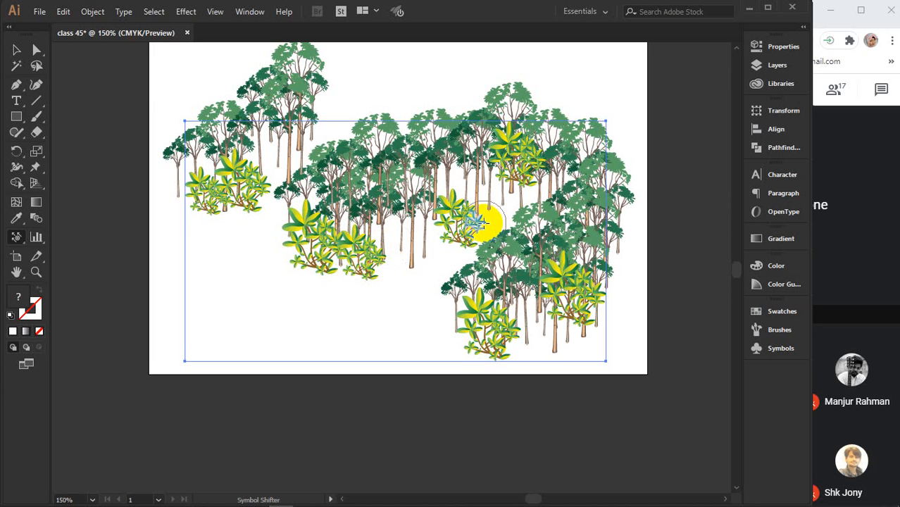
Shift the shrub right of centre left and down to the base of the middle tree group
left_click_drag(483, 221, 410, 255)
left_click_drag(451, 229, 412, 252)
mouse_move(446, 238)
left_mouse_down()
mouse_move(406, 259)
mouse_move(396, 249)
mouse_move(446, 233)
mouse_move(420, 253)
mouse_move(409, 250)
left_mouse_up()
Shift the two lower-right shrubs side by side at the base of the lower-right tree group
left_click_drag(491, 333, 546, 338)
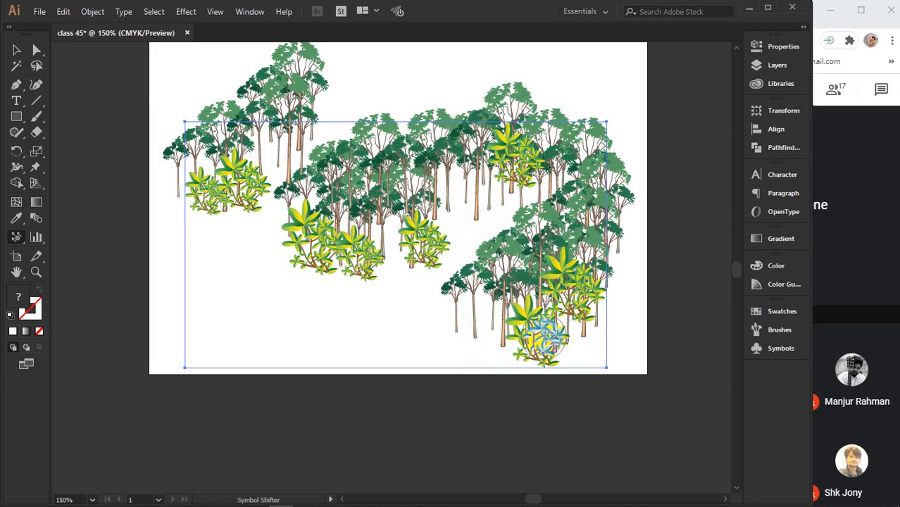
left_click_drag(583, 293, 597, 362)
mouse_move(588, 304)
left_mouse_down()
mouse_move(595, 343)
mouse_move(575, 284)
mouse_move(582, 342)
left_mouse_up()
mouse_move(585, 312)
left_mouse_down()
mouse_move(597, 341)
mouse_move(587, 326)
mouse_move(571, 345)
mouse_move(582, 343)
left_mouse_up()
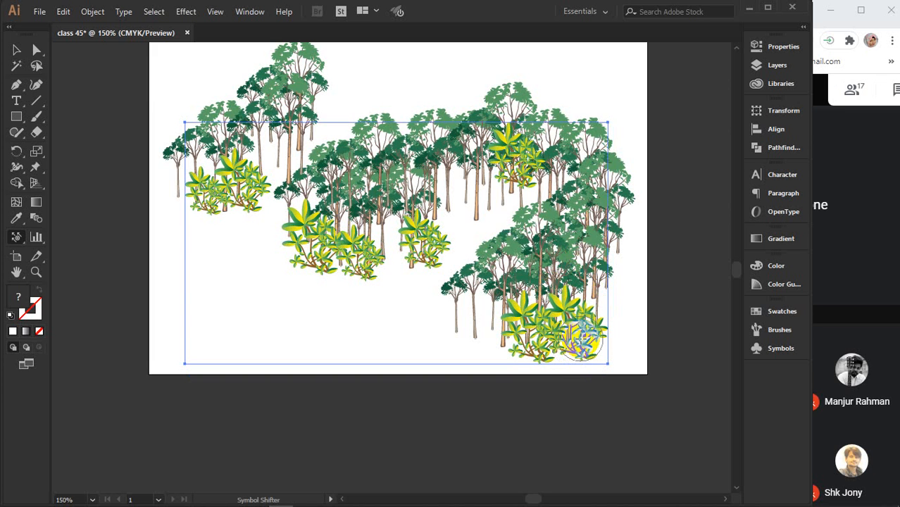
Shift the upper-right shrub left and down to the base of the tree trunks, and shrink it using the Symbol Sizer
mouse_move(539, 161)
left_mouse_down()
mouse_move(476, 237)
mouse_move(493, 184)
left_mouse_up()
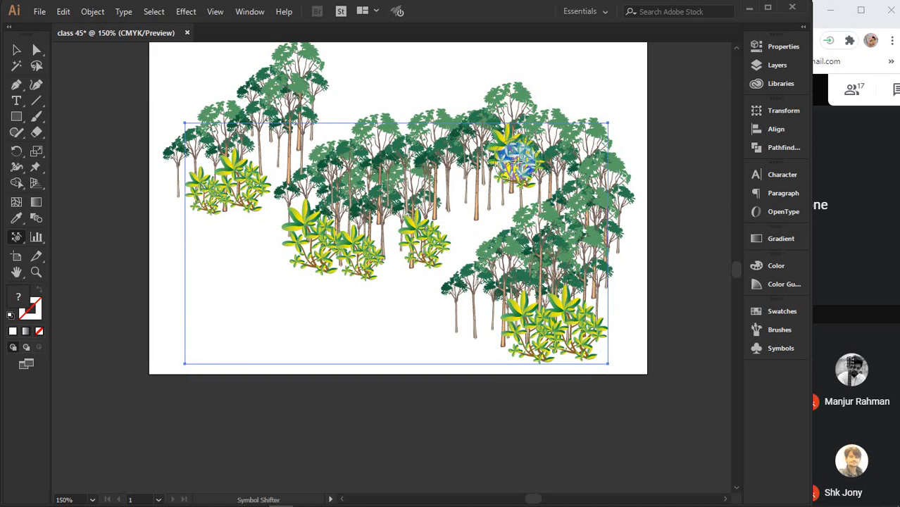
mouse_move(512, 151)
left_mouse_down()
mouse_move(492, 222)
mouse_move(506, 150)
mouse_move(483, 201)
mouse_move(506, 163)
mouse_move(483, 201)
mouse_move(518, 179)
mouse_move(488, 207)
mouse_move(499, 204)
mouse_move(467, 201)
mouse_move(479, 201)
mouse_move(460, 210)
mouse_move(497, 192)
mouse_move(448, 192)
mouse_move(444, 159)
left_mouse_up()
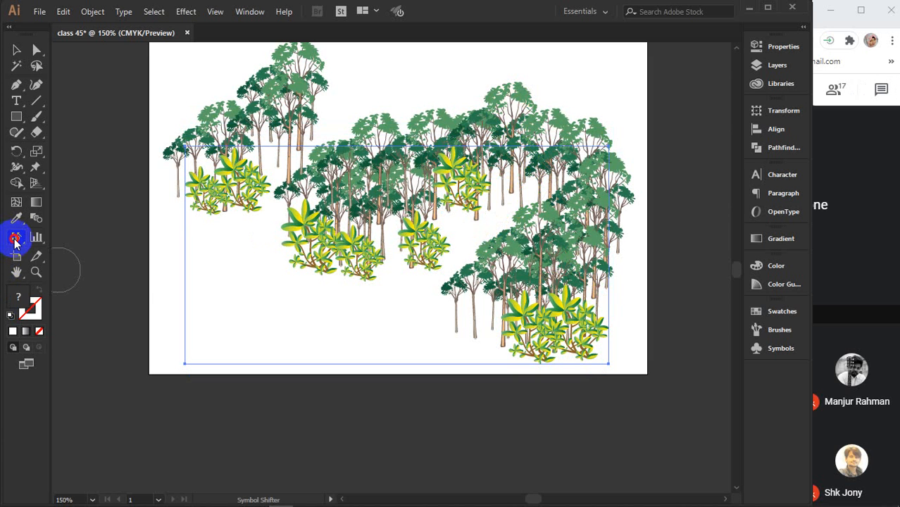
left_click_drag(15, 241, 93, 281)
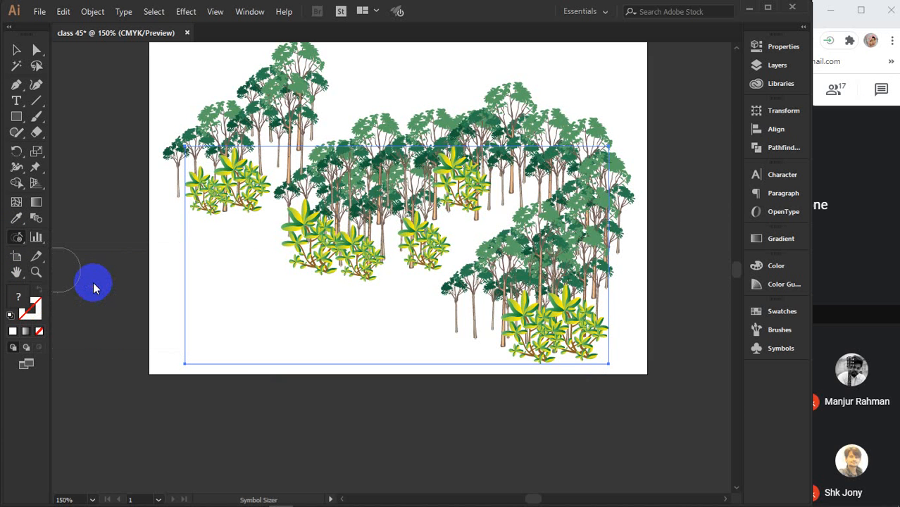
left_click(461, 183, "alt")
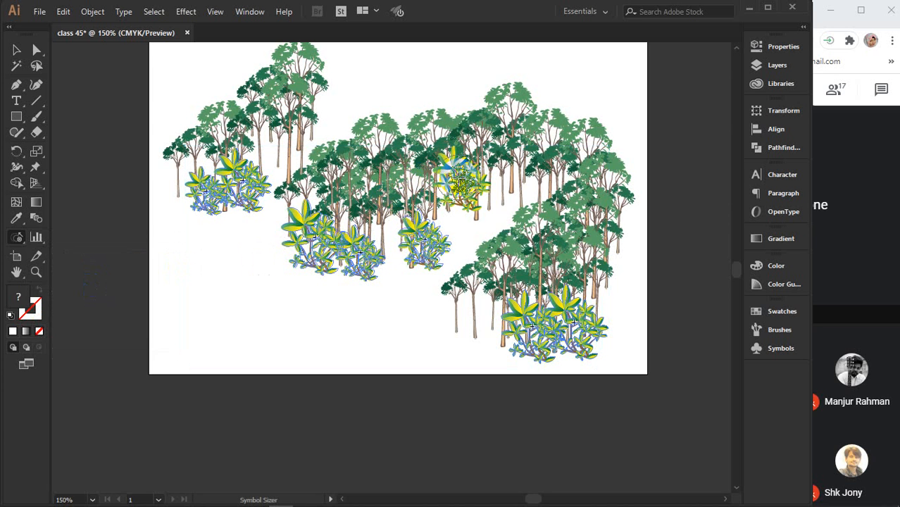
left_click_drag(16, 237, 105, 254)
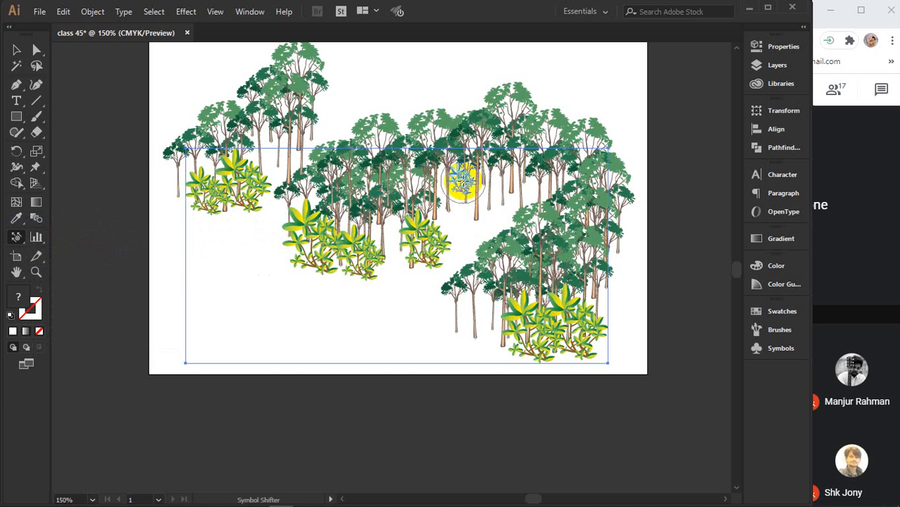
mouse_move(462, 183)
left_mouse_down()
mouse_move(460, 173)
mouse_move(457, 208)
left_mouse_up()
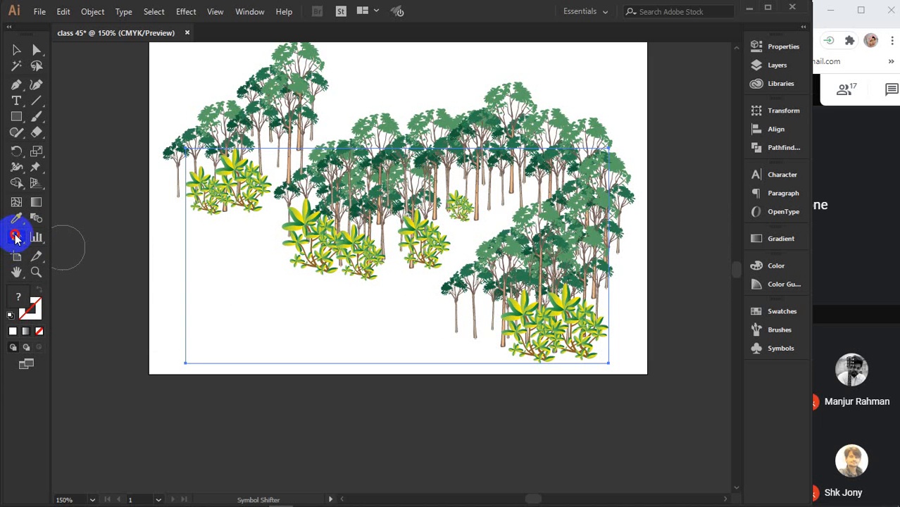
Shrink the three shrubs below the middle tree group using the Symbol Sizer, making the central one the smallest
left_click_drag(15, 238, 90, 283)
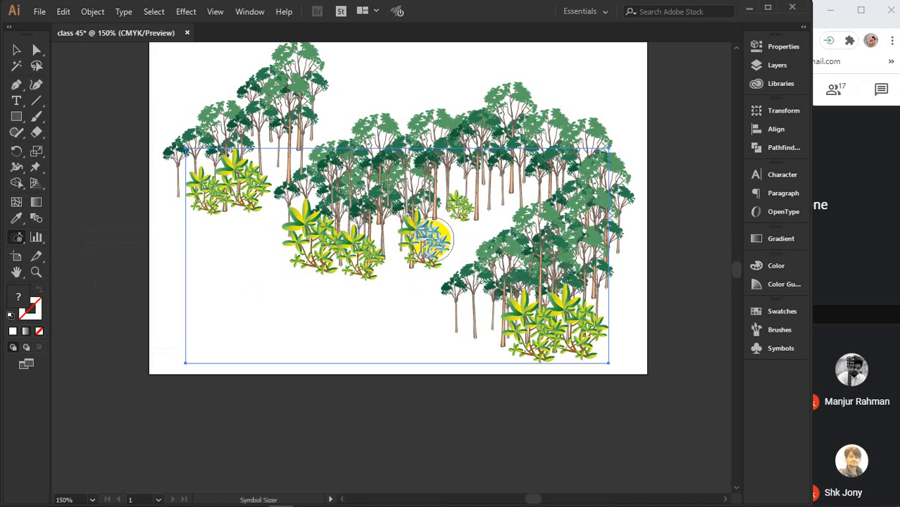
left_click(431, 240)
left_click(428, 244, "alt")
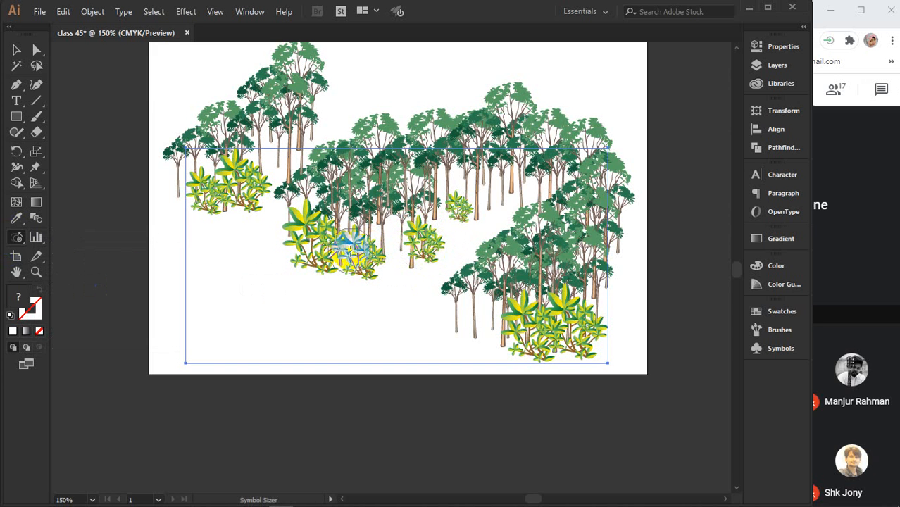
left_click(349, 249, "alt")
left_click(309, 247, "alt")
left_click(310, 246, "alt")
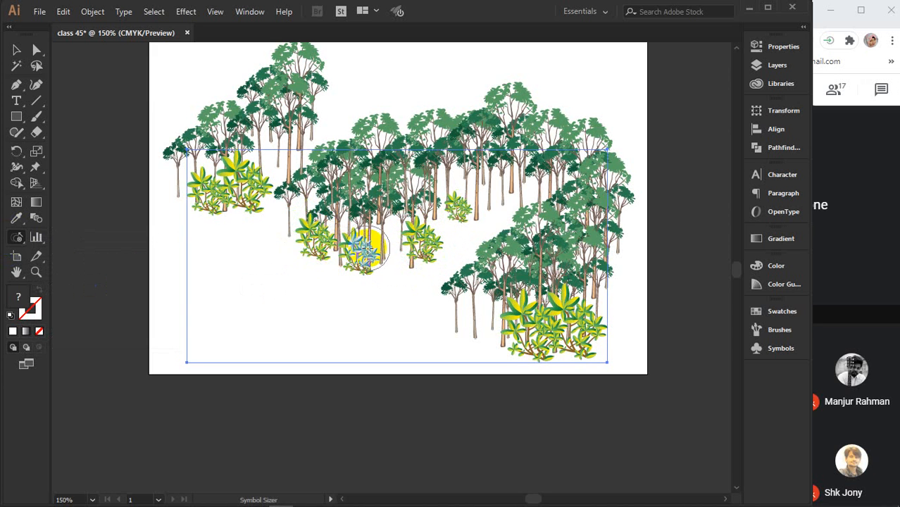
left_click(370, 248, "alt")
left_click(370, 248, "alt")
Shrink the pair of shrubs under the left tree group, making the right one of the pair smaller
left_click(238, 204, "alt")
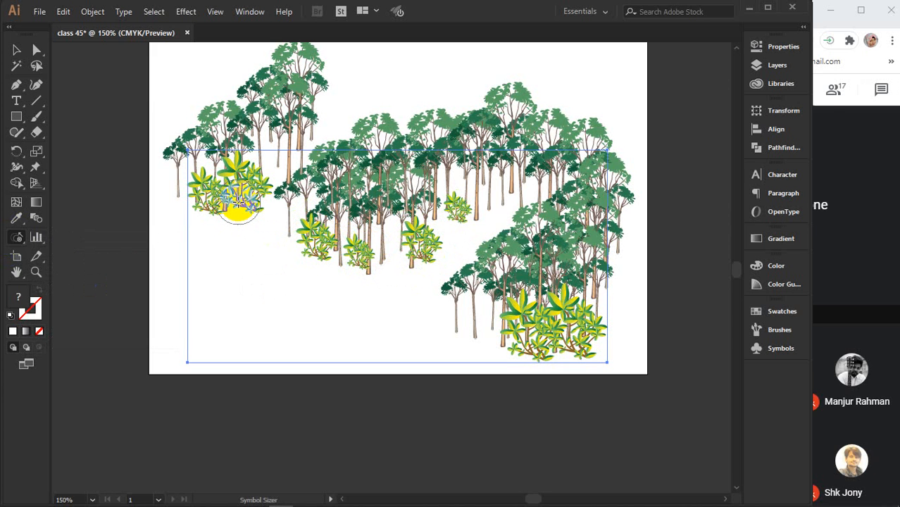
left_click(238, 204, "alt")
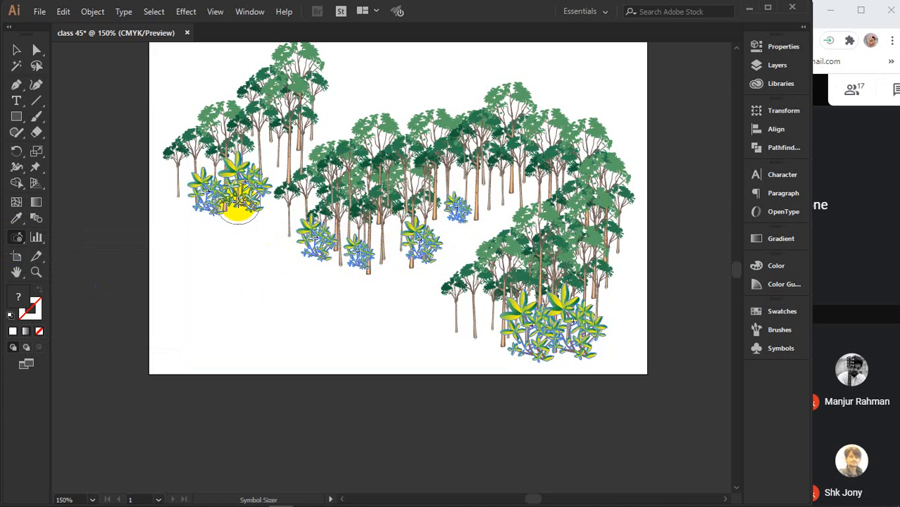
left_click(240, 180, "alt")
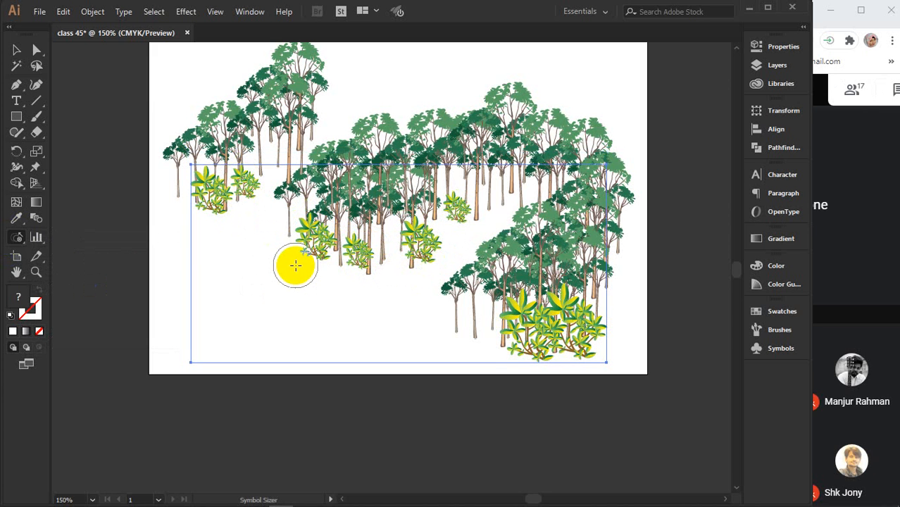
Shrink the pair of shrubs at the base of the lower-right trees, making the right one smaller
left_click(529, 323, "alt")
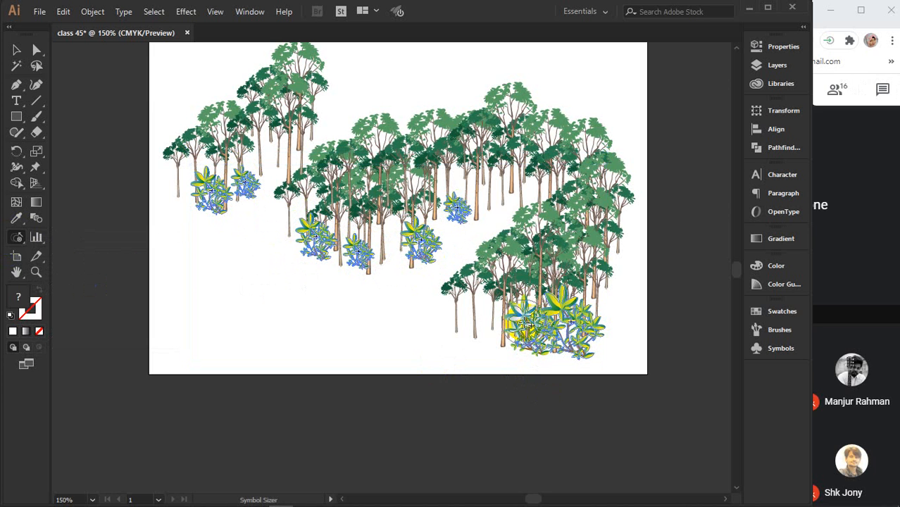
left_click(529, 323, "alt")
left_click(575, 323, "alt")
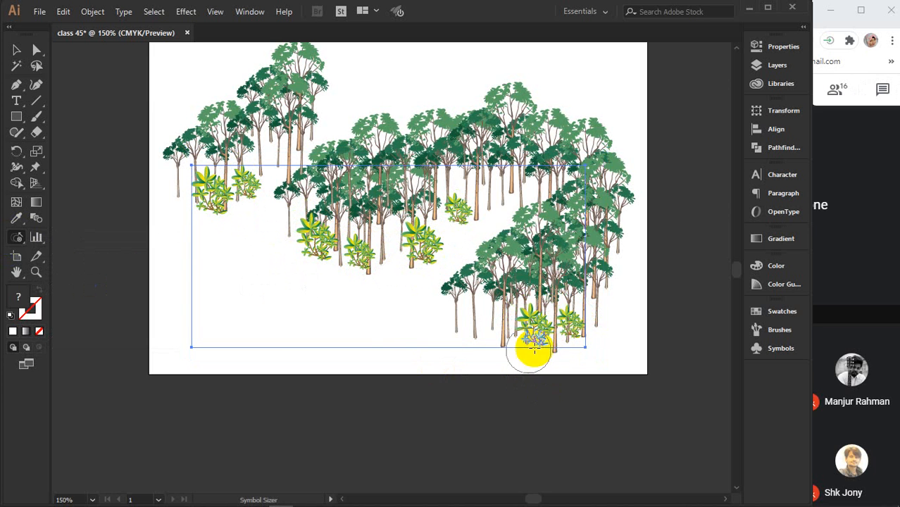
Fine-tune the placement of the middle, leftmost and lower-right shrubs at the tree bases using the Symbol Shifter
left_click(14, 240)
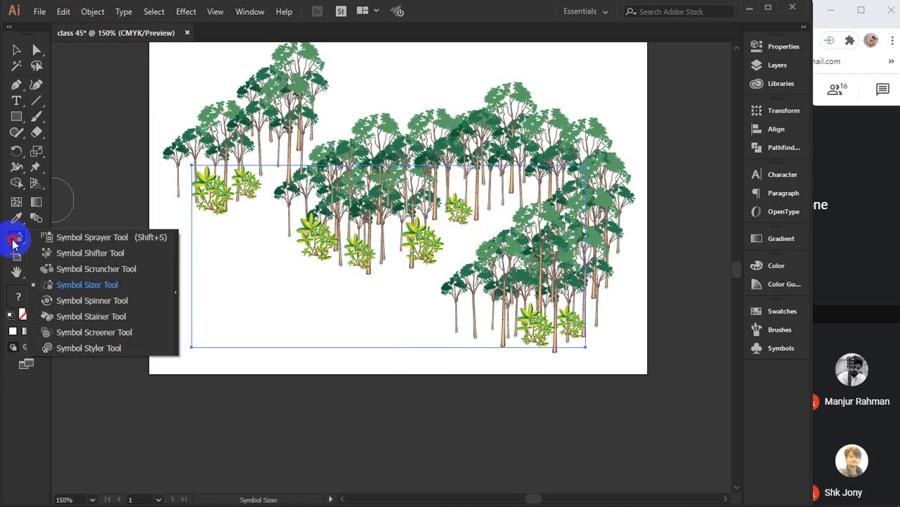
left_click(90, 253)
mouse_move(430, 240)
left_mouse_down()
mouse_move(414, 262)
mouse_move(357, 267)
mouse_move(370, 253)
mouse_move(357, 232)
mouse_move(368, 258)
mouse_move(357, 235)
mouse_move(350, 241)
mouse_move(358, 245)
mouse_move(311, 246)
mouse_move(327, 264)
left_mouse_up()
left_click_drag(206, 201, 197, 206)
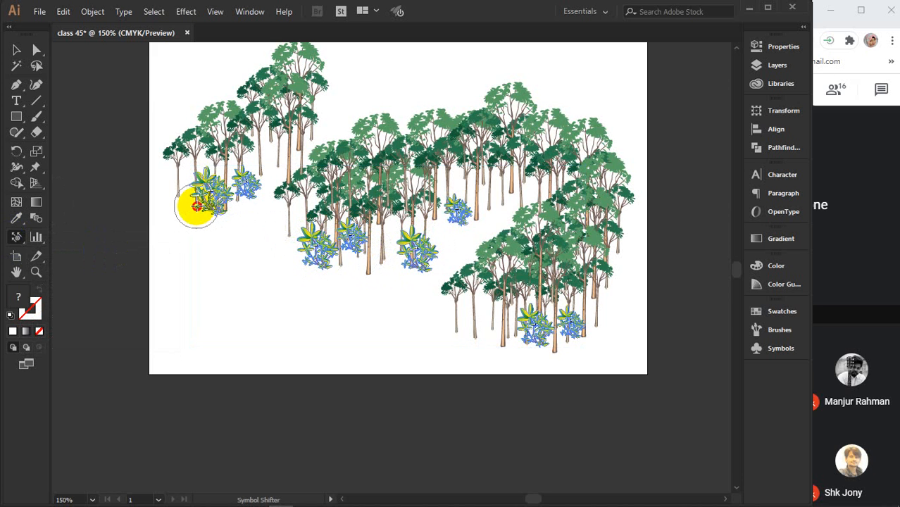
mouse_move(533, 338)
left_mouse_down()
mouse_move(558, 343)
mouse_move(526, 324)
mouse_move(537, 322)
mouse_move(489, 339)
mouse_move(516, 345)
mouse_move(510, 336)
mouse_move(573, 331)
left_mouse_up()
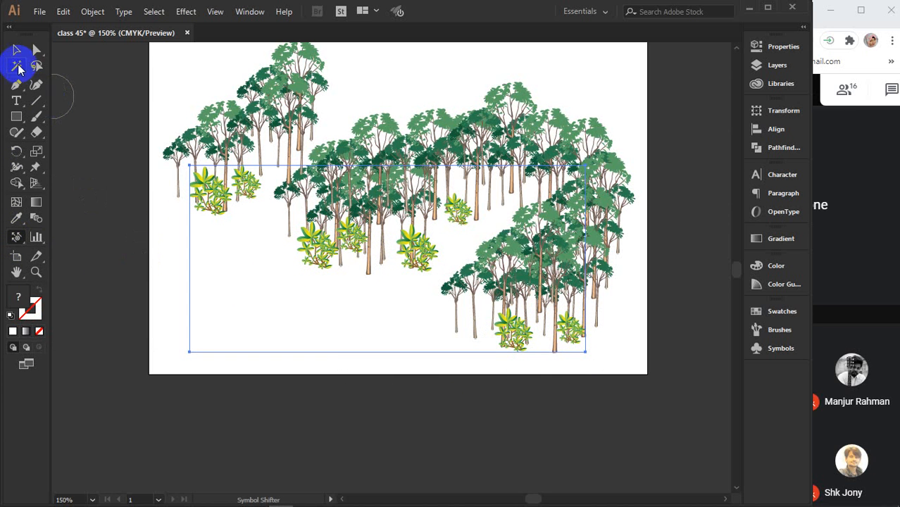
Deselect the shrub symbol set on the artboard
left_click(18, 52)
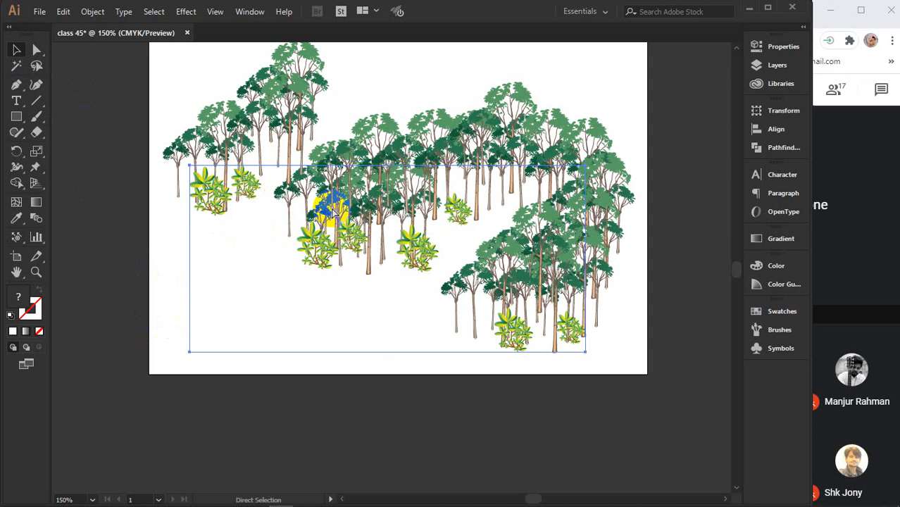
key("ctrl+shift+a")
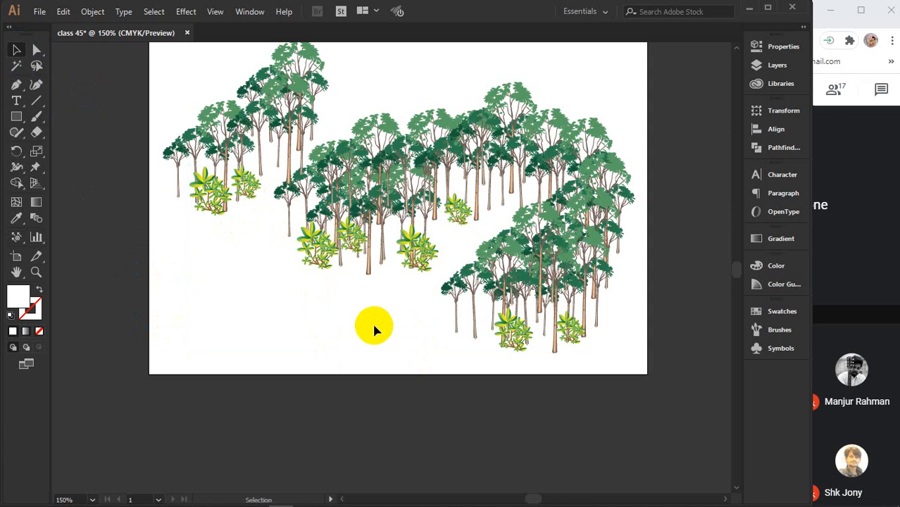
left_click(17, 221)
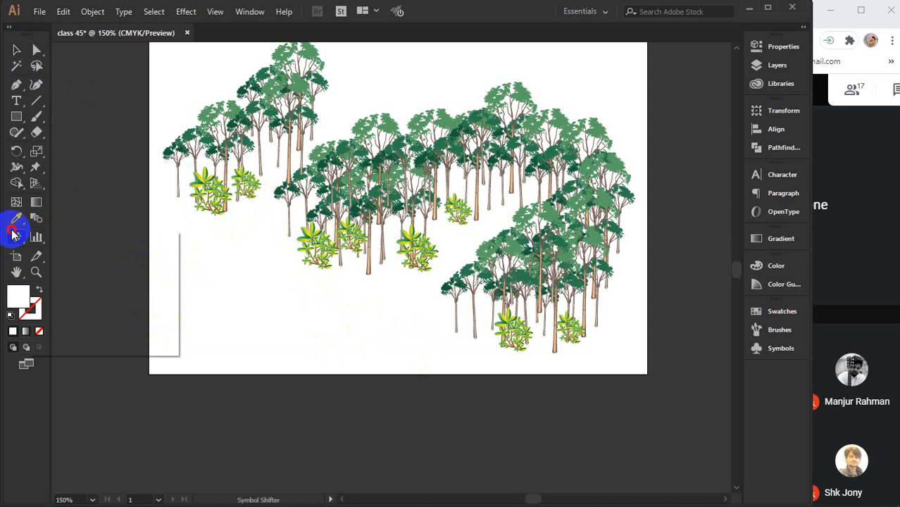
left_click(273, 320)
left_click(485, 280)
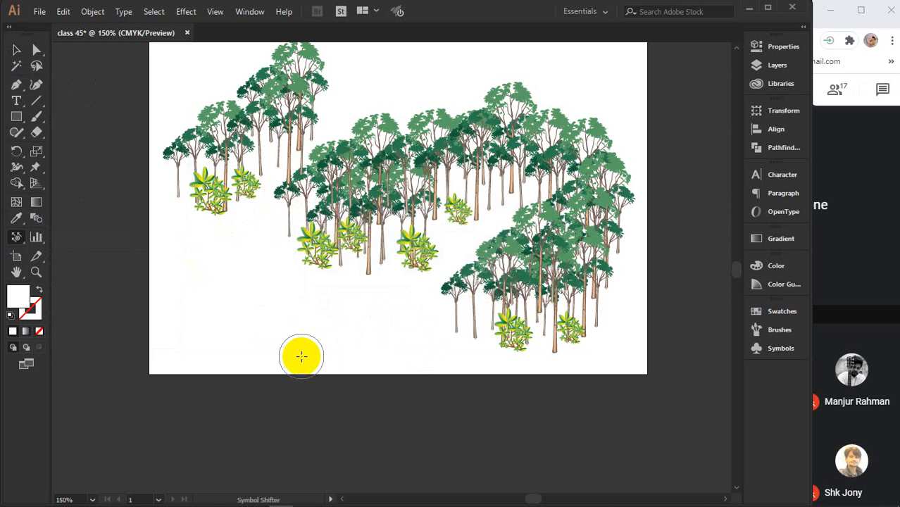
Move the butterfly symbol set from outside the artboard onto the forest scene
scroll(301, 357, "down", 3)
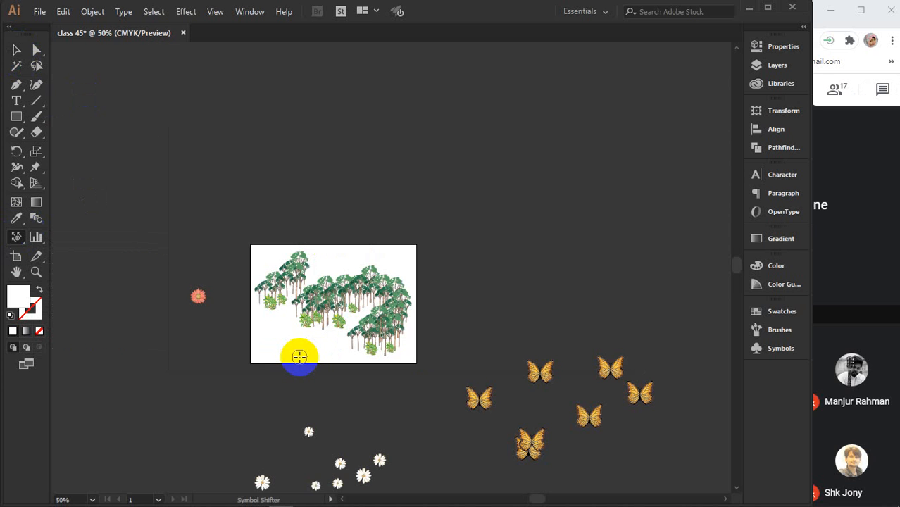
key("v")
left_click_drag(538, 379, 379, 246)
scroll(326, 296, "up", 3)
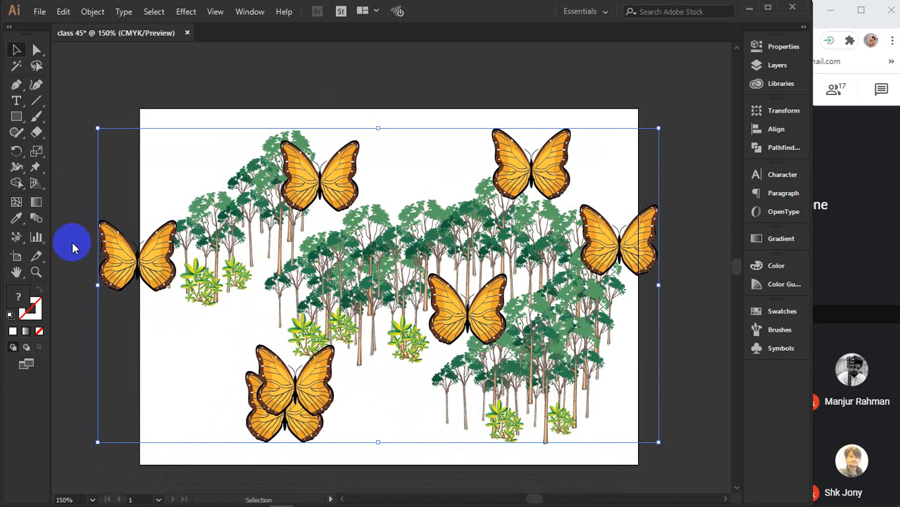
Reduce the Symbol Sizer's brush diameter and shrink the two overlapping butterflies in the lower-left part of the artboard
left_click(14, 238)
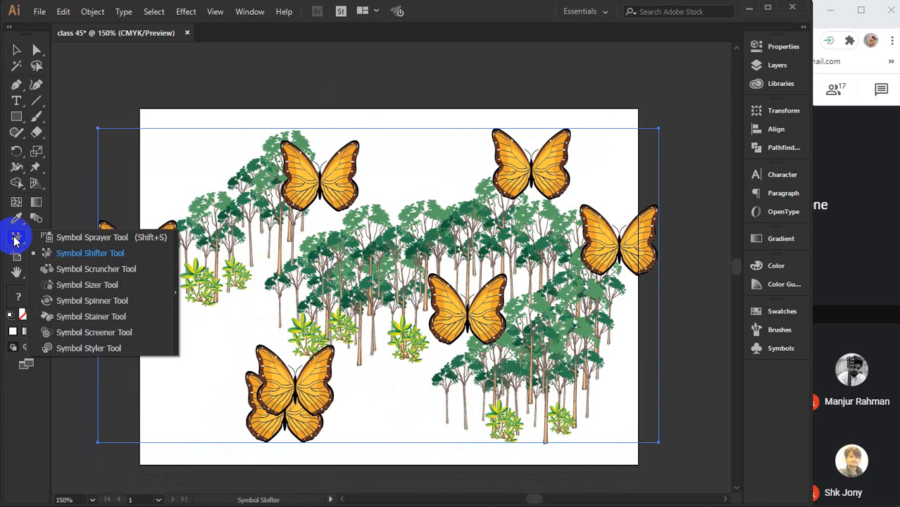
left_click(85, 285)
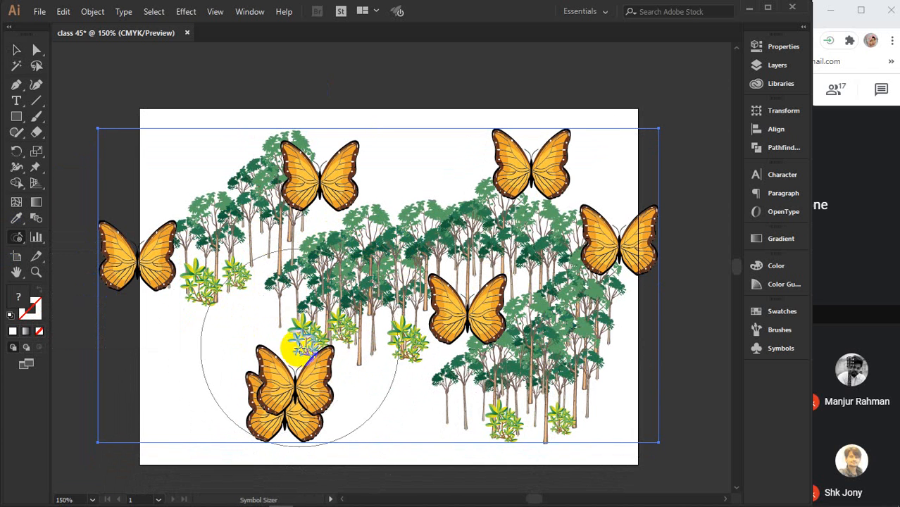
key("bracketleft")
key("bracketleft")
key("bracketleft")
key("bracketleft")
key("bracketleft")
key("bracketleft")
key("bracketleft")
key("bracketleft")
key("bracketleft")
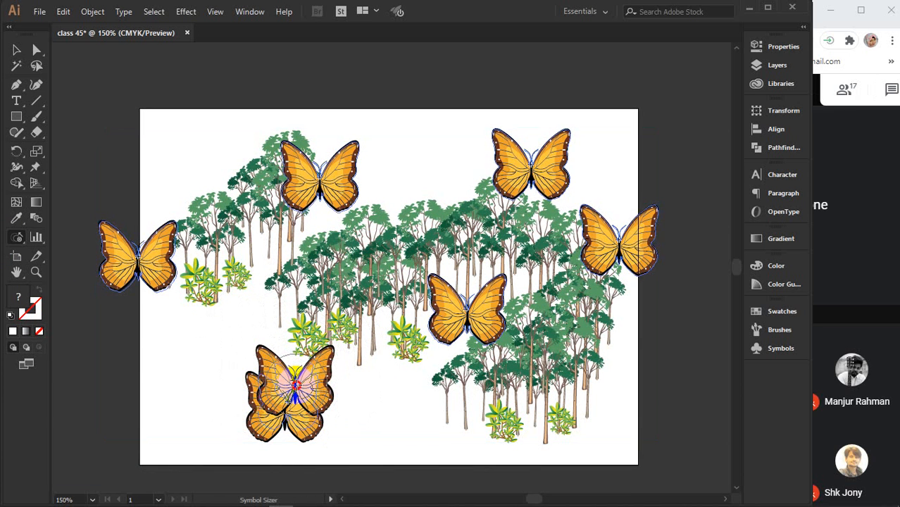
left_click(296, 386, "alt")
left_click_drag(296, 383, 294, 407, "alt")
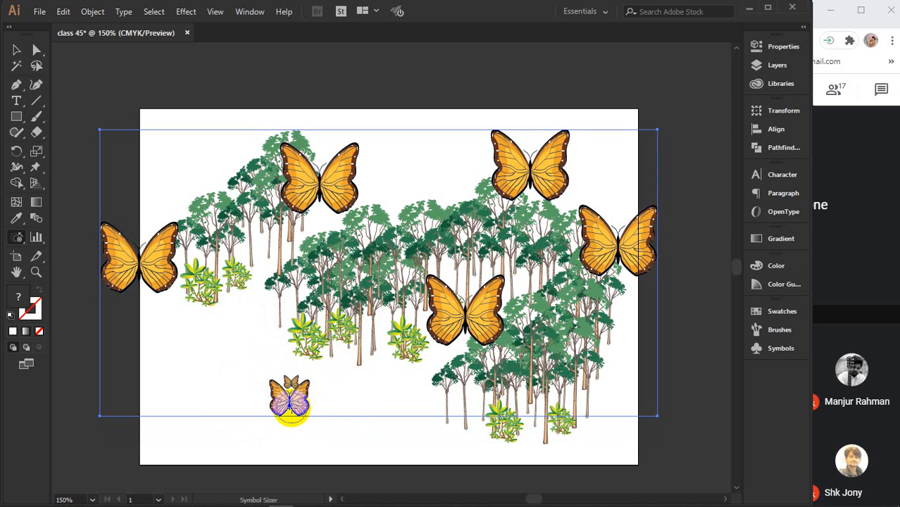
left_click_drag(290, 411, 288, 411, "alt")
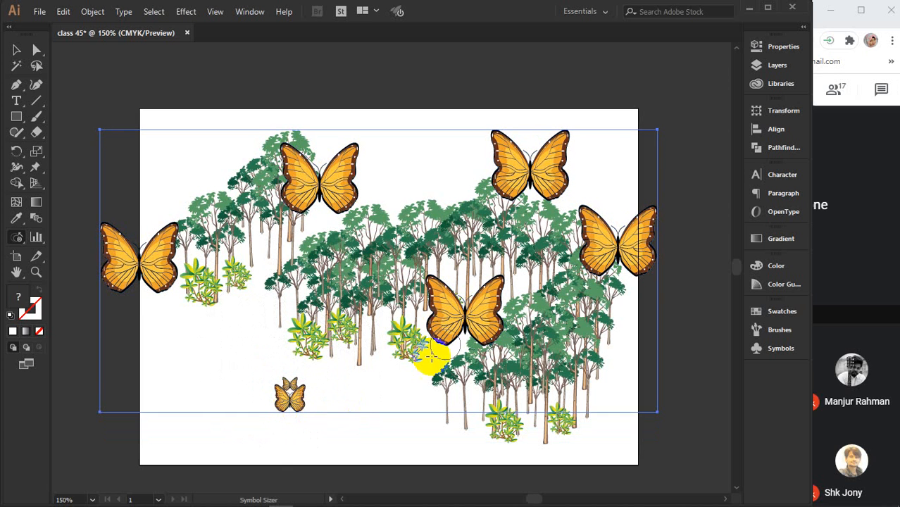
Shrink the five full-size butterflies at the centre, upper right, right edge, upper left and left edge with the Symbol Sizer
left_click_drag(476, 307, 466, 317, "alt")
left_click(529, 176)
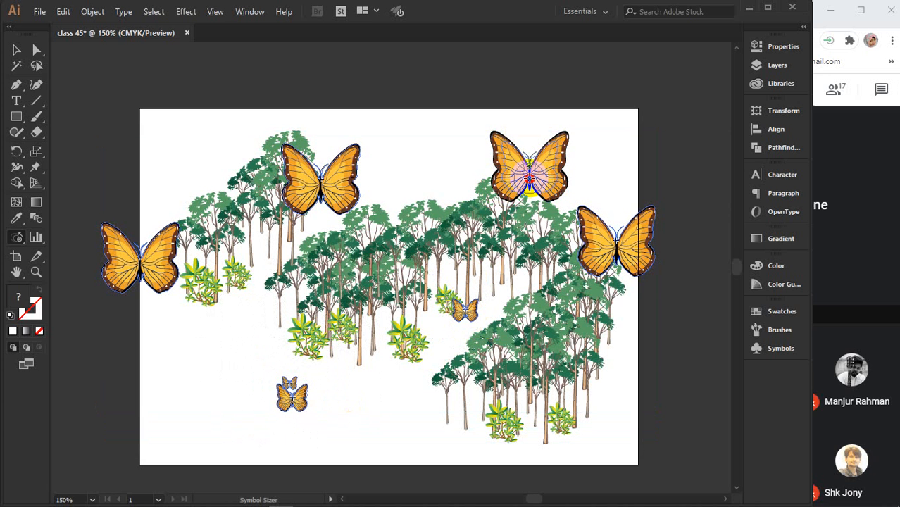
left_click_drag(529, 176, 528, 176, "alt")
left_click_drag(597, 236, 613, 238, "alt")
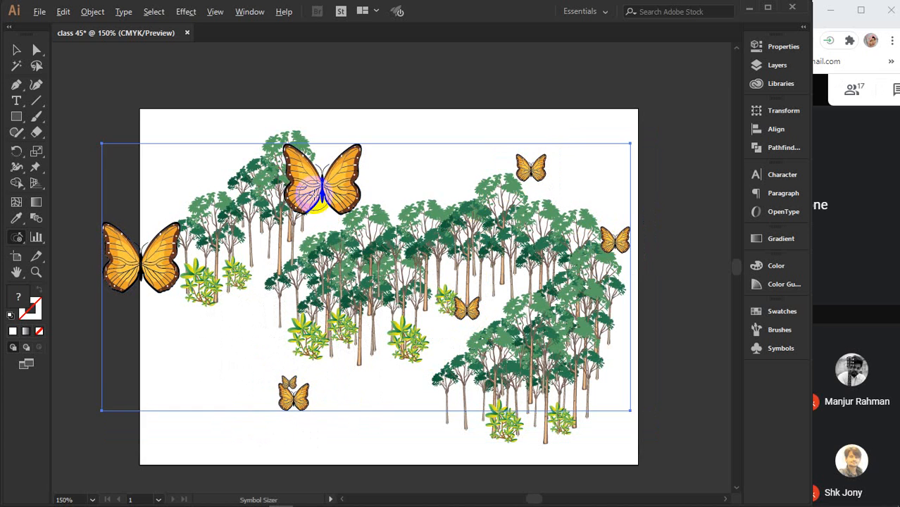
left_click_drag(313, 180, 313, 180, "alt")
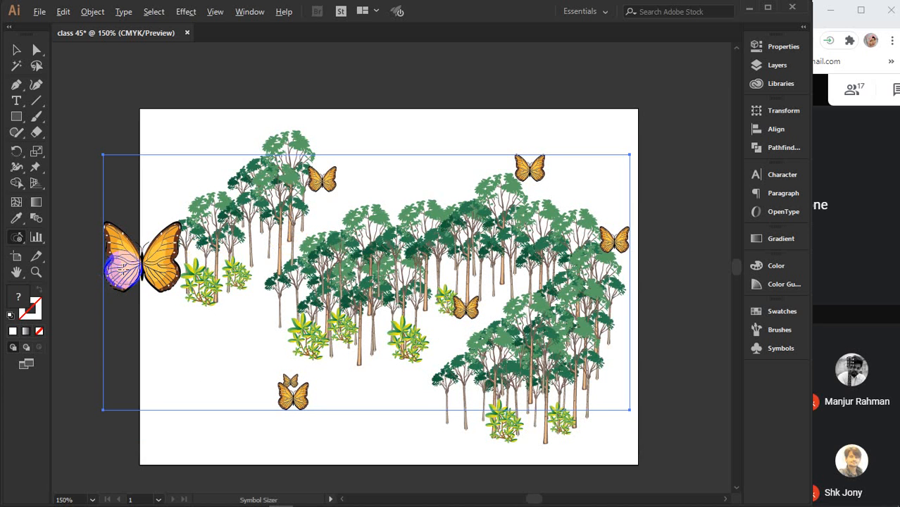
left_click_drag(141, 259, 141, 259, "alt")
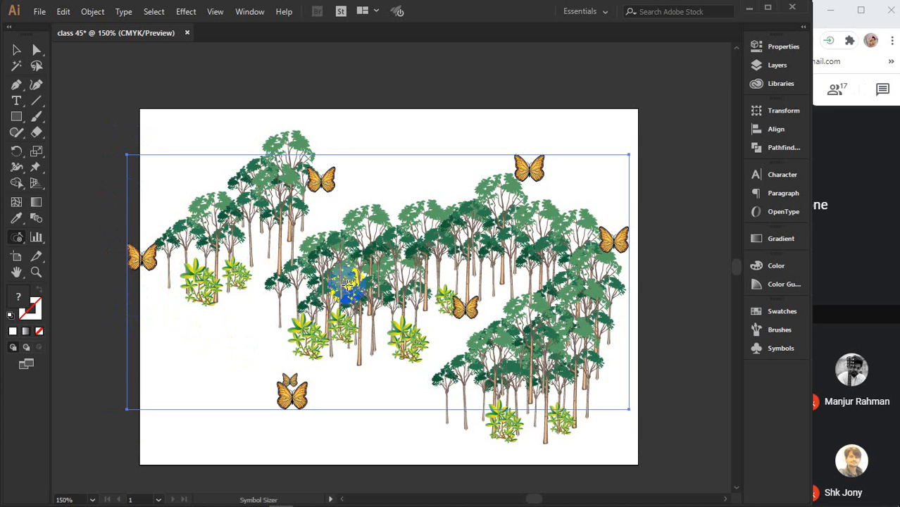
Shrink the upper-left, left-edge, centre, upper-right and right-edge butterflies further so they suit the scale of the trees
left_click(324, 179, "alt")
left_click(149, 256, "alt")
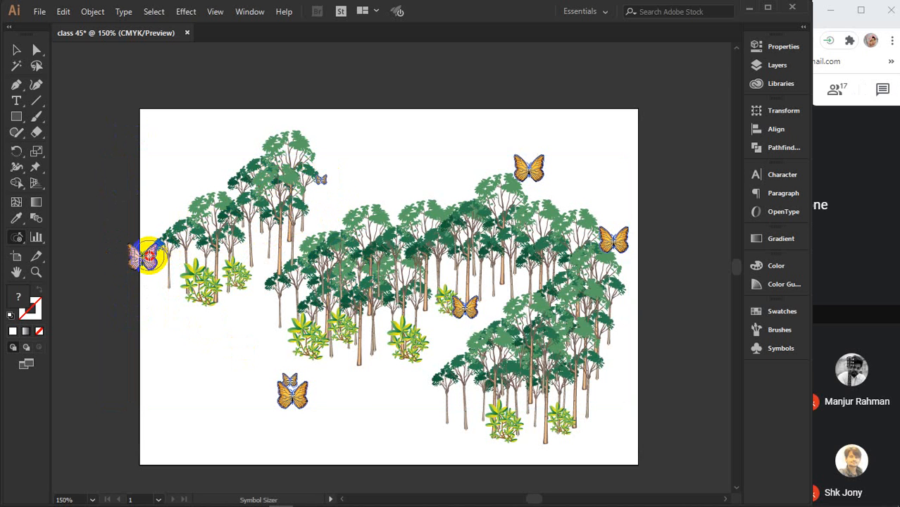
left_click(461, 308, "alt")
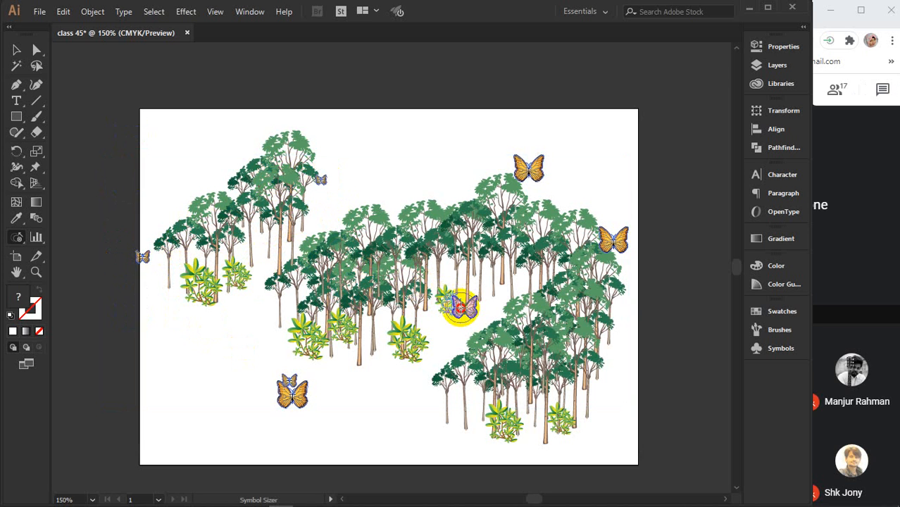
left_click(527, 169, "alt")
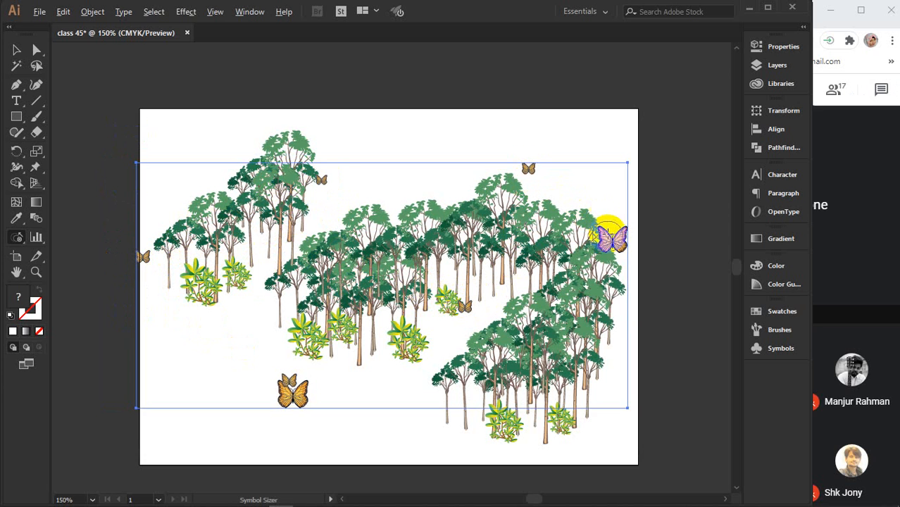
left_click(609, 236, "alt")
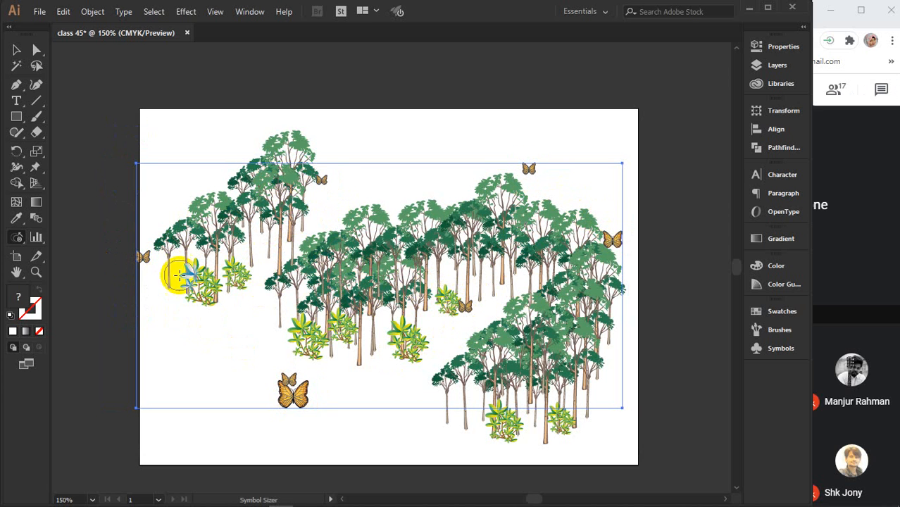
Reposition the small butterflies around the treetops and shrubs with the Symbol Shifter, separating the overlapping lower-left pair
left_click(17, 239)
mouse_move(18, 241)
left_mouse_down()
mouse_move(92, 305)
mouse_move(97, 253)
mouse_move(176, 261)
mouse_move(147, 255)
mouse_move(173, 261)
mouse_move(153, 248)
mouse_move(171, 269)
mouse_move(187, 270)
left_mouse_up()
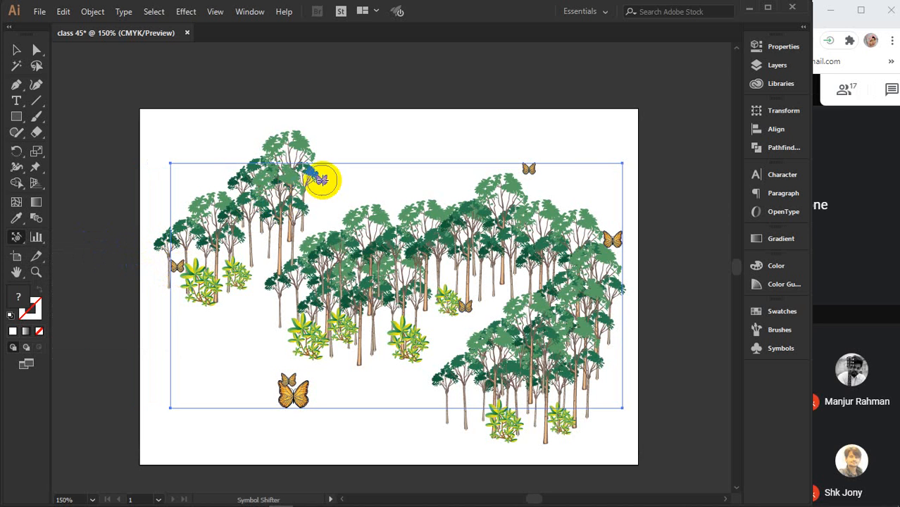
left_click_drag(322, 179, 321, 206)
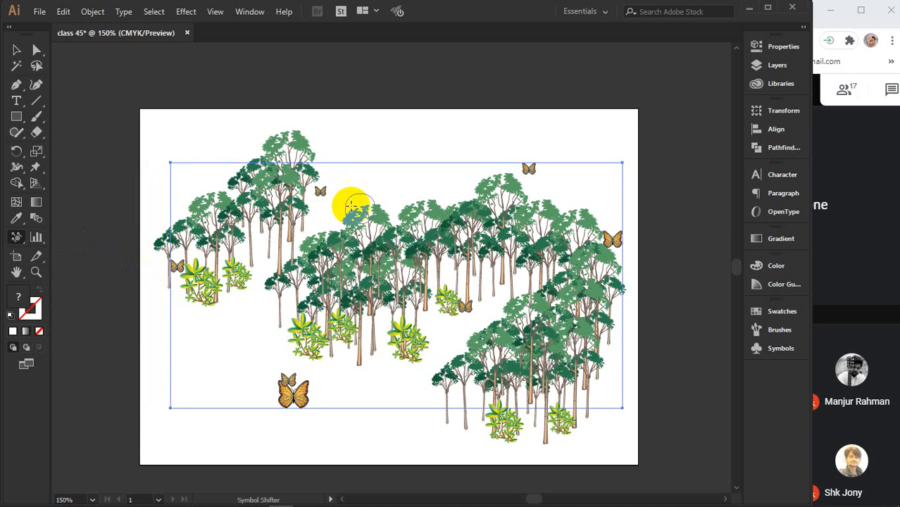
mouse_move(536, 171)
left_mouse_down()
mouse_move(526, 204)
mouse_move(526, 173)
mouse_move(514, 202)
mouse_move(528, 183)
mouse_move(522, 200)
left_mouse_up()
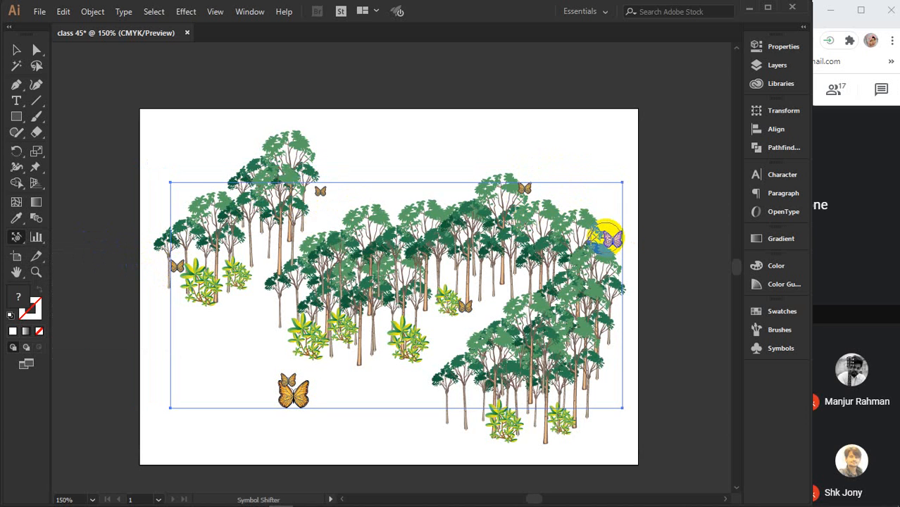
mouse_move(465, 304)
left_mouse_down()
mouse_move(438, 321)
mouse_move(467, 316)
mouse_move(448, 324)
mouse_move(444, 316)
mouse_move(447, 326)
mouse_move(402, 316)
mouse_move(442, 312)
mouse_move(411, 321)
left_mouse_up()
mouse_move(294, 379)
left_mouse_down()
mouse_move(307, 341)
mouse_move(305, 360)
mouse_move(287, 375)
mouse_move(309, 318)
mouse_move(293, 369)
mouse_move(295, 339)
mouse_move(314, 335)
mouse_move(294, 352)
mouse_move(310, 314)
mouse_move(298, 360)
mouse_move(322, 318)
left_mouse_up()
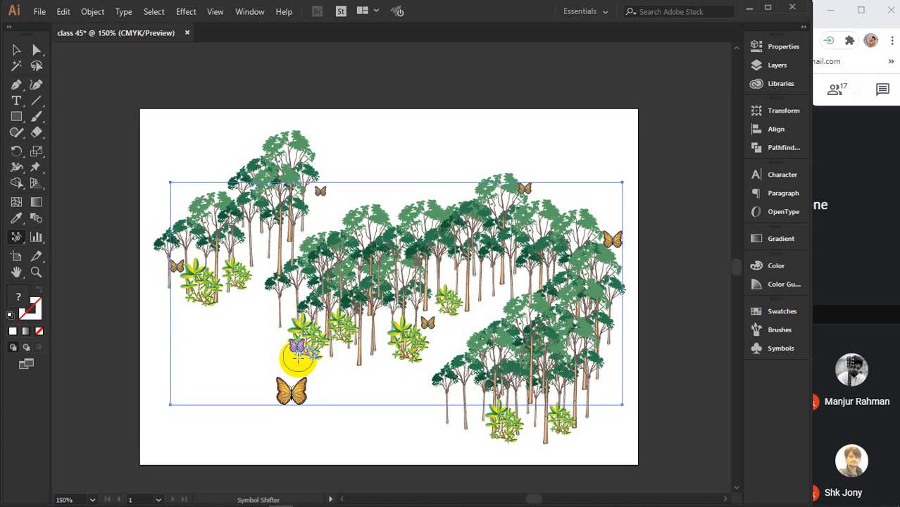
mouse_move(297, 358)
left_mouse_down()
mouse_move(308, 331)
mouse_move(302, 321)
left_mouse_up()
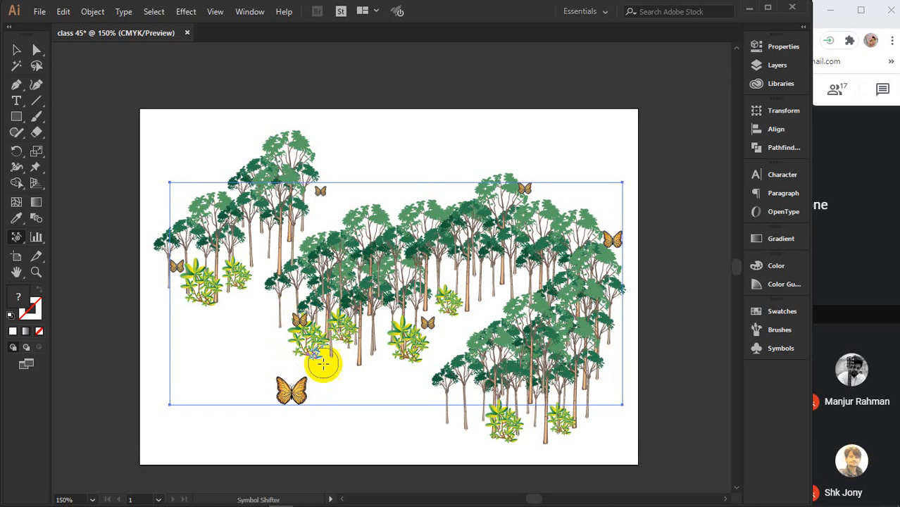
Rotate the large lower-left butterfly with the Symbol Spinner so its head points diagonally up to the right
left_click(17, 238)
left_click_drag(17, 240, 91, 305)
scroll(283, 395, "up", 4)
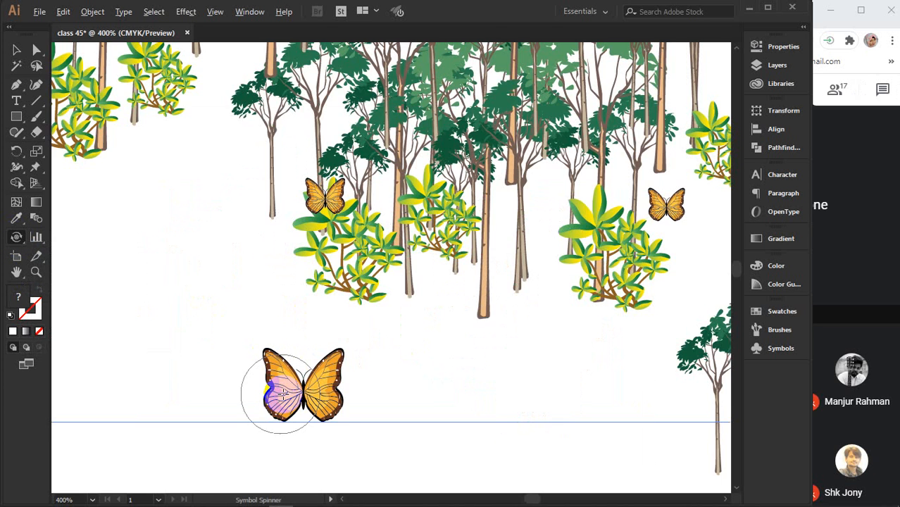
key("space")
left_click_drag(420, 367, 386, 312)
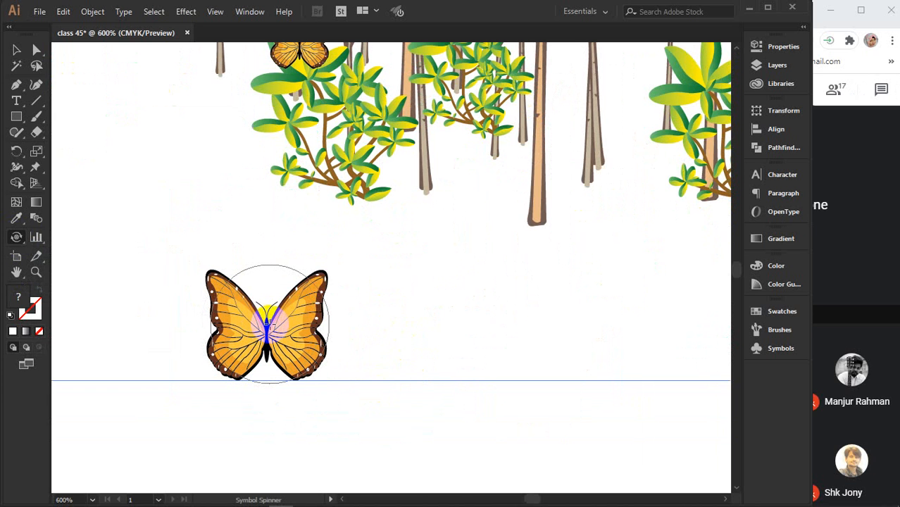
mouse_move(267, 324)
left_mouse_down()
mouse_move(256, 306)
mouse_move(236, 314)
mouse_move(269, 305)
mouse_move(310, 341)
mouse_move(313, 361)
mouse_move(314, 342)
mouse_move(271, 334)
mouse_move(276, 285)
mouse_move(300, 369)
mouse_move(291, 348)
mouse_move(247, 370)
mouse_move(303, 314)
mouse_move(311, 297)
mouse_move(290, 330)
mouse_move(293, 283)
mouse_move(292, 324)
mouse_move(284, 306)
mouse_move(294, 305)
mouse_move(299, 322)
mouse_move(310, 282)
left_mouse_up()
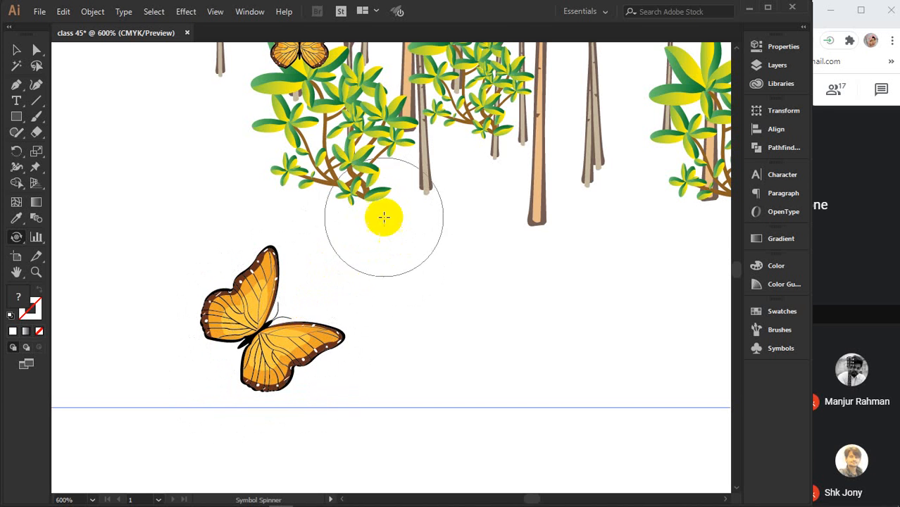
Rotate the small butterfly above the middle-left shrub with the Symbol Spinner
left_click_drag(338, 124, 374, 350)
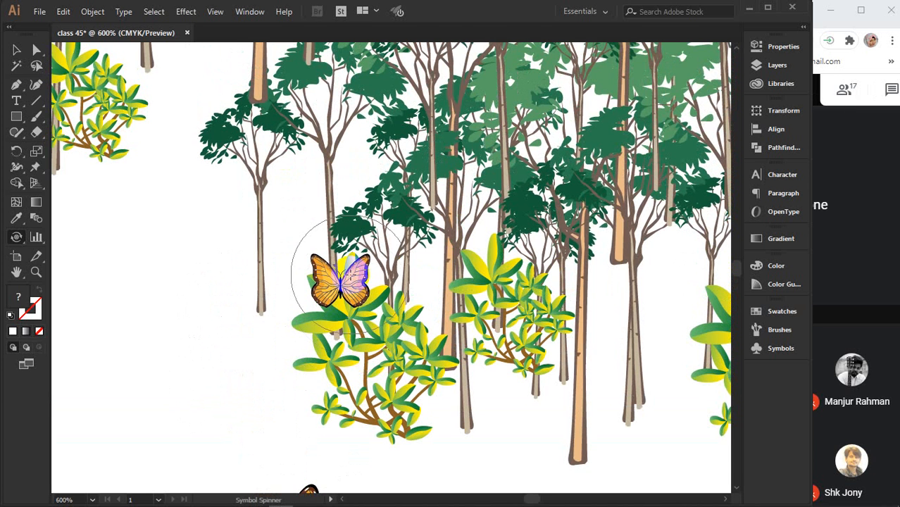
scroll(341, 279, "up", 2)
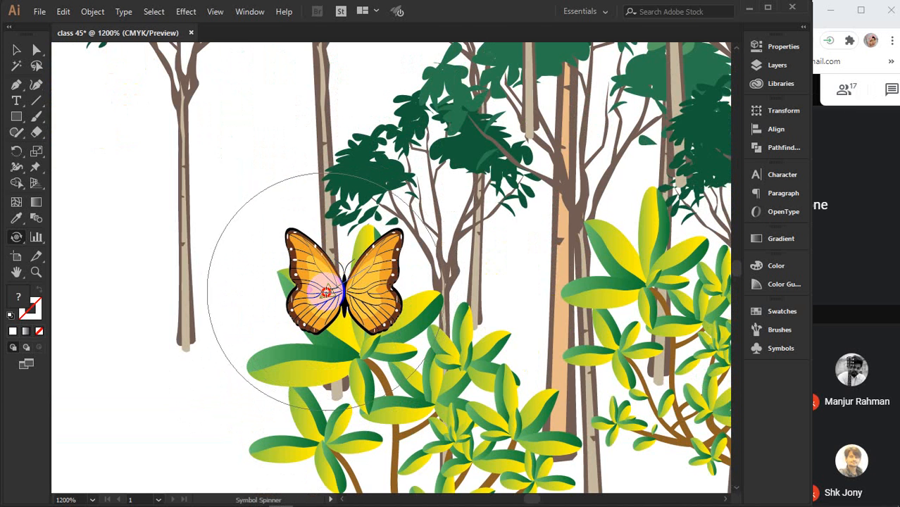
left_click_drag(373, 285, 373, 282)
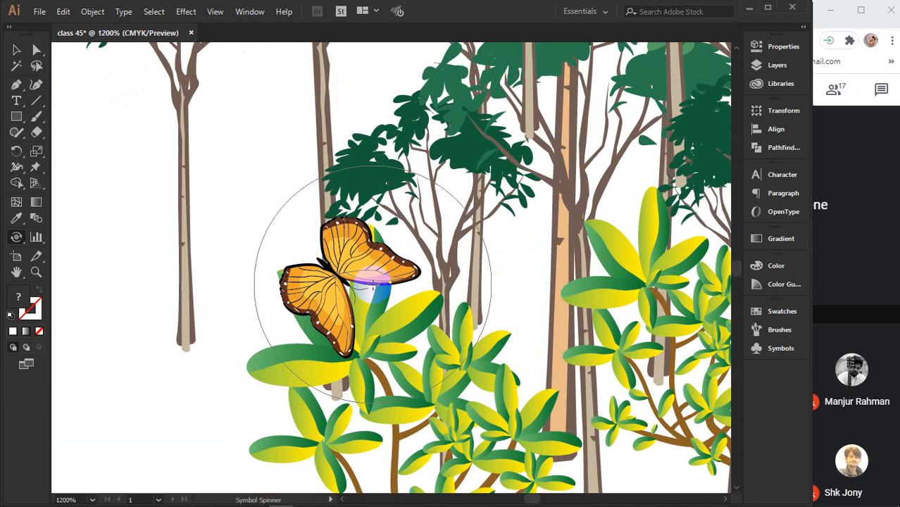
scroll(373, 284, "down", 2)
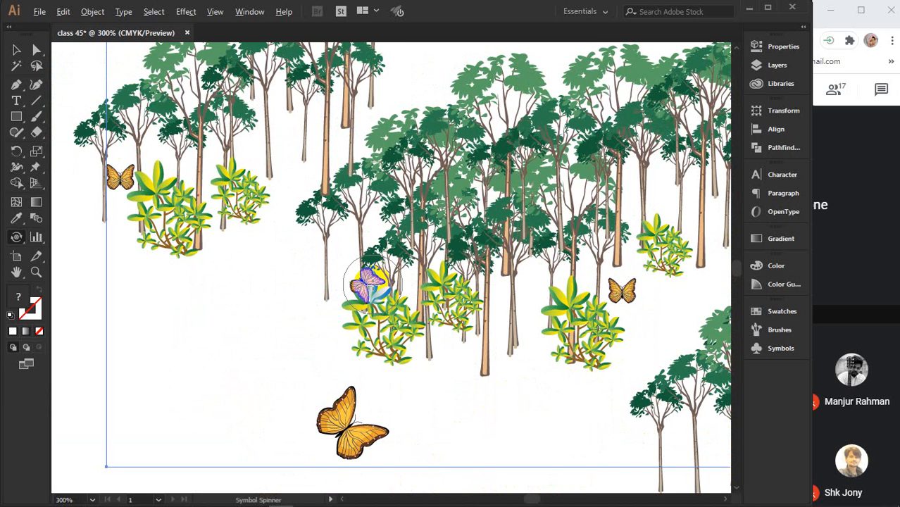
scroll(370, 285, "down", 1)
scroll(373, 285, "down", 1)
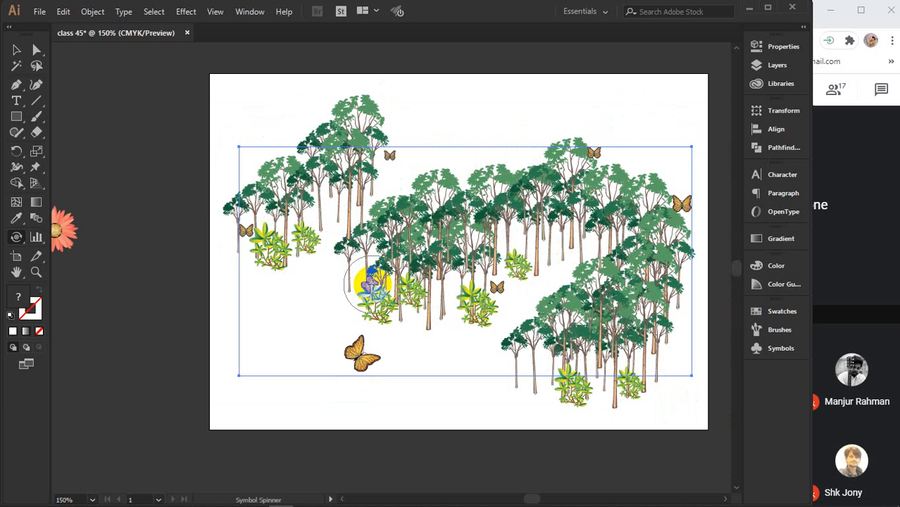
Enlarge the Symbol Spinner's brush to cover most of the forest and spin several butterflies together
key("bracketright")
key("bracketright")
key("bracketright")
key("bracketright")
key("bracketright")
key("bracketright")
key("bracketright")
key("bracketright")
key("bracketright")
key("bracketright")
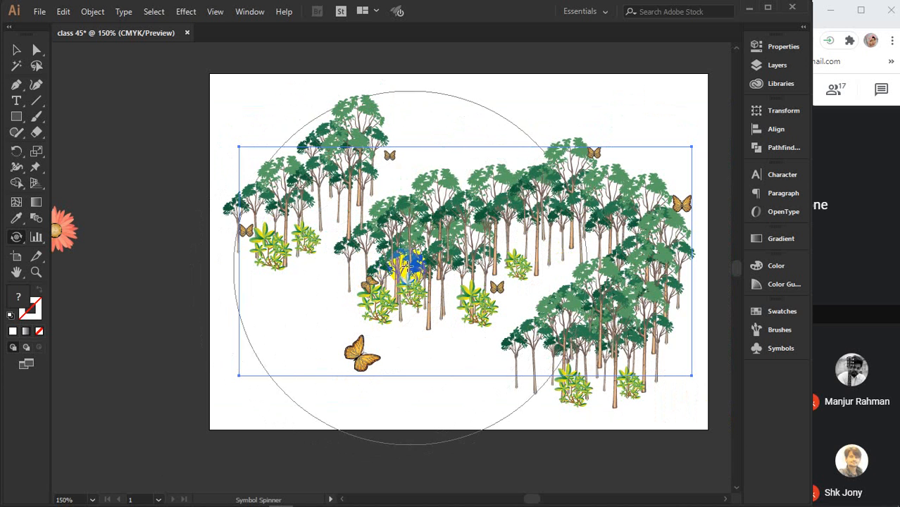
left_click(414, 275)
mouse_move(414, 275)
left_mouse_down()
mouse_move(380, 267)
mouse_move(351, 289)
mouse_move(388, 264)
mouse_move(404, 296)
mouse_move(379, 310)
mouse_move(341, 310)
mouse_move(353, 268)
mouse_move(386, 253)
left_mouse_up()
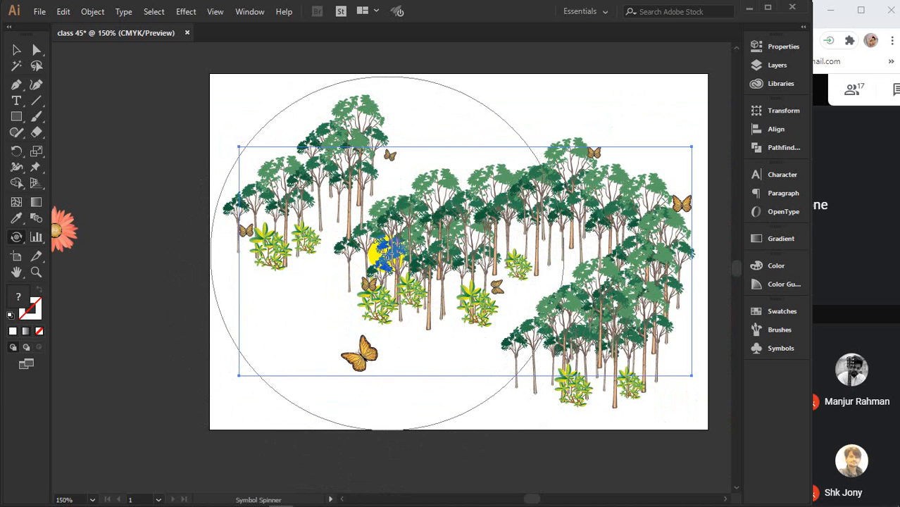
Reduce the Symbol Spinner's brush to butterfly size and slightly rotate the large lower-left butterfly on its own
key("bracketleft")
key("bracketleft")
key("bracketleft")
key("bracketleft")
key("bracketleft")
key("bracketleft")
key("bracketleft")
key("bracketleft")
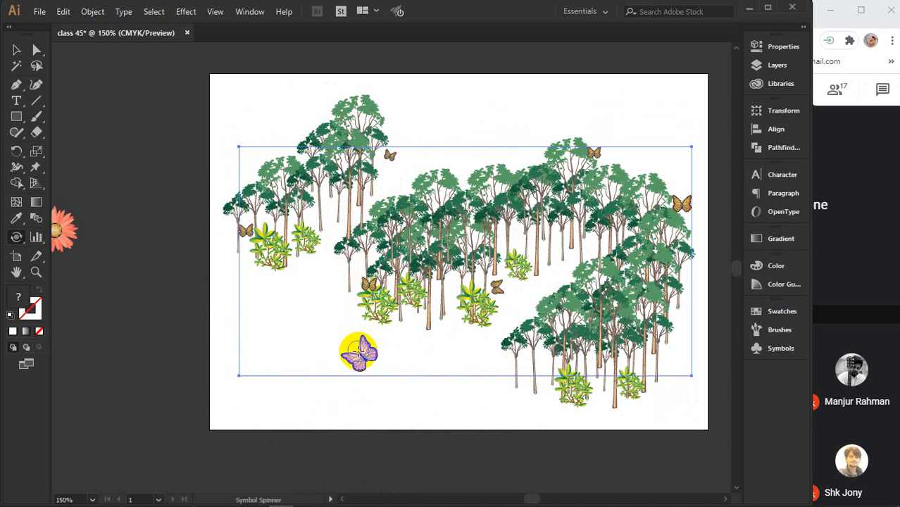
mouse_move(356, 350)
left_mouse_down()
mouse_move(385, 348)
mouse_move(349, 359)
mouse_move(387, 360)
mouse_move(364, 348)
left_mouse_up()
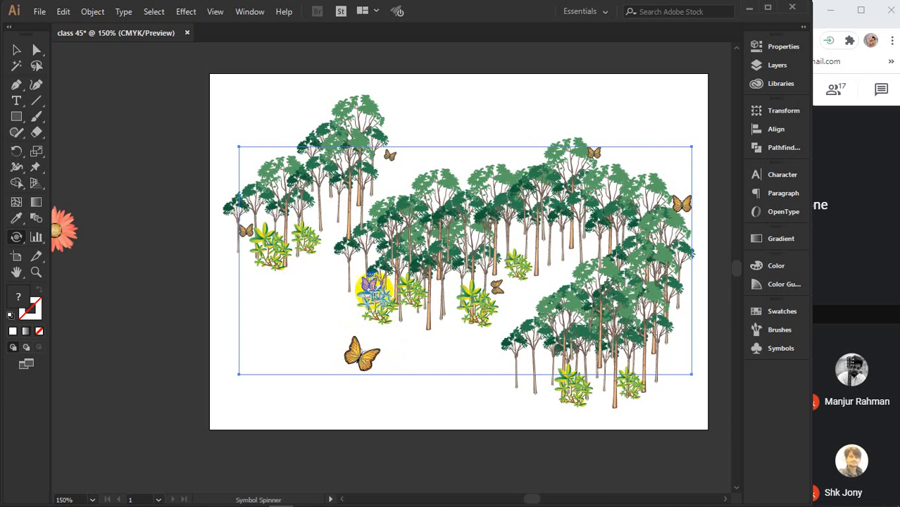
Rotate the small butterflies at the central shrubs, left edge, upper-right treetop and right edge individually
mouse_move(369, 278)
left_mouse_down()
mouse_move(382, 296)
mouse_move(363, 281)
left_mouse_up()
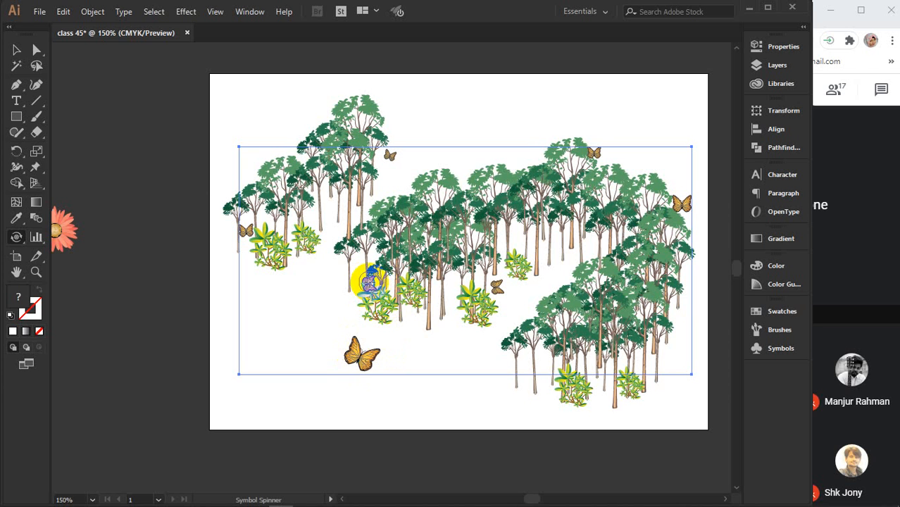
mouse_move(497, 287)
left_mouse_down()
mouse_move(474, 281)
mouse_move(498, 281)
mouse_move(483, 291)
left_mouse_up()
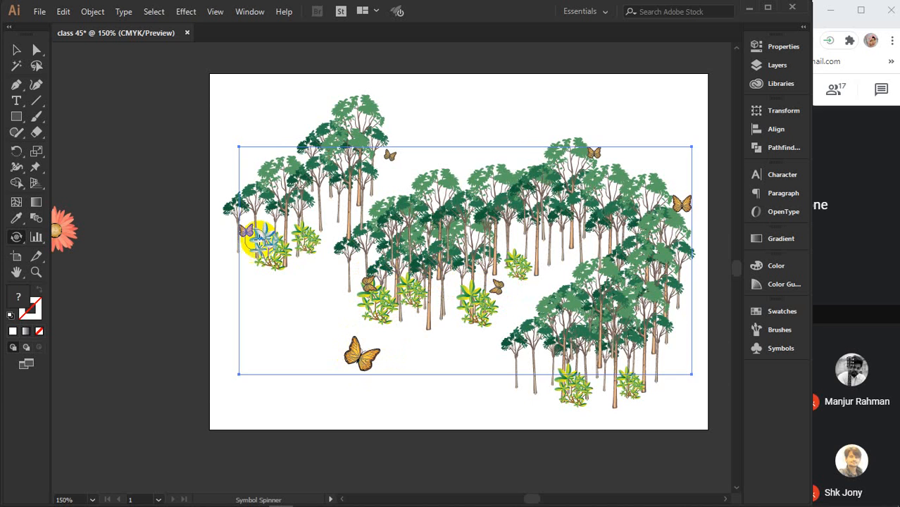
mouse_move(245, 227)
left_mouse_down()
mouse_move(267, 228)
mouse_move(245, 230)
mouse_move(269, 248)
mouse_move(266, 226)
left_mouse_up()
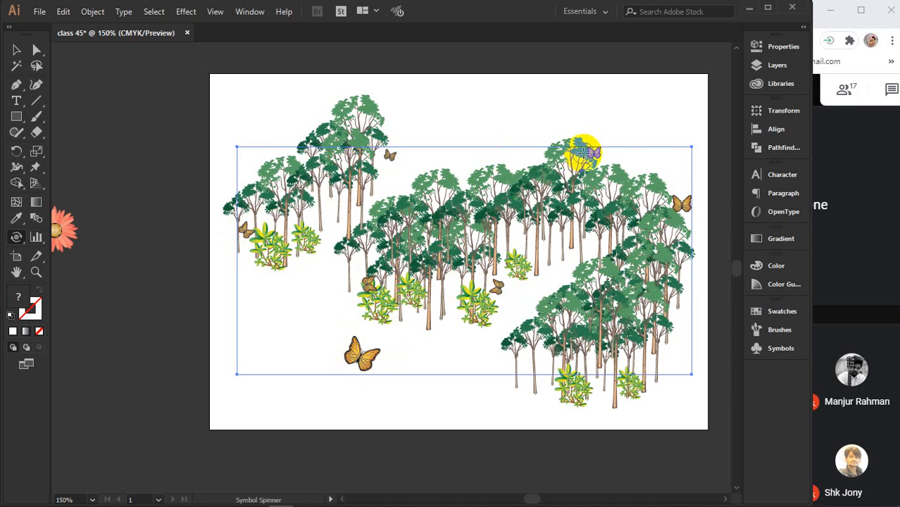
mouse_move(594, 152)
left_mouse_down()
mouse_move(570, 165)
mouse_move(597, 153)
mouse_move(577, 172)
mouse_move(589, 153)
left_mouse_up()
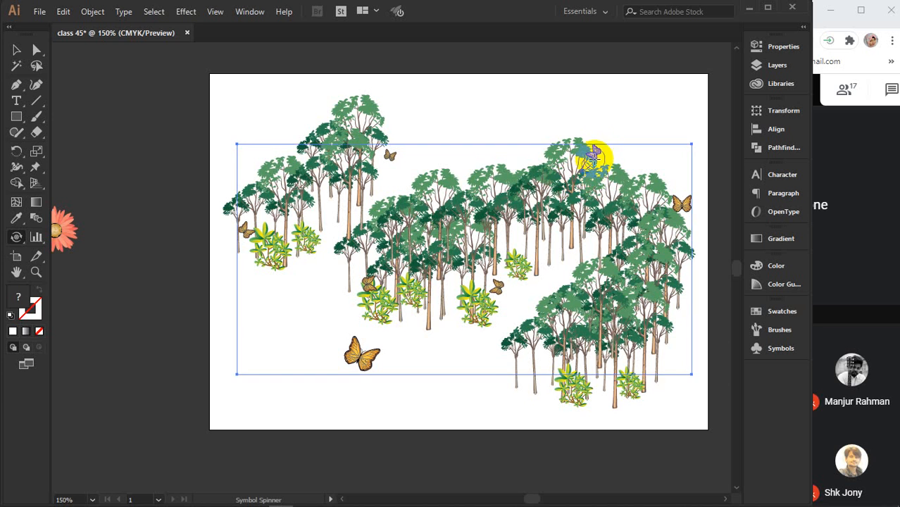
mouse_move(682, 200)
left_mouse_down()
mouse_move(651, 210)
mouse_move(687, 203)
mouse_move(653, 221)
mouse_move(681, 205)
left_mouse_up()
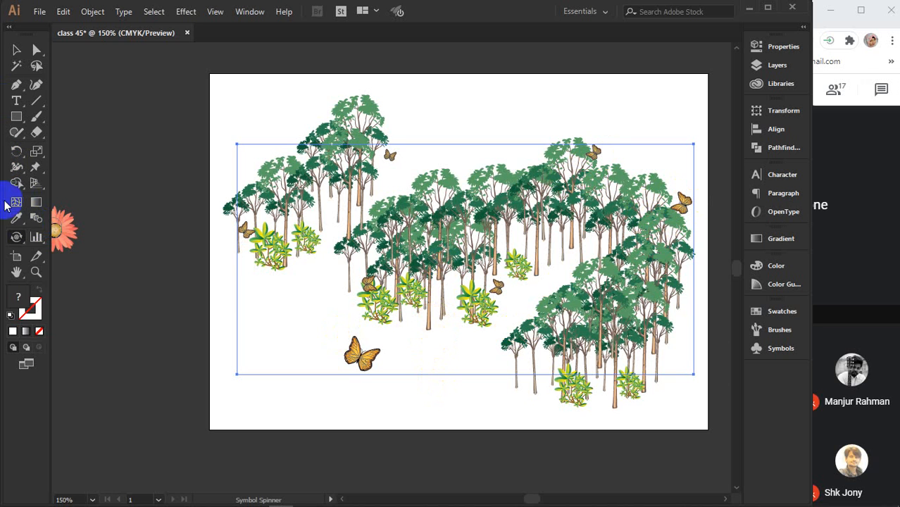
Deselect the butterflies and move the white daisy symbol set from below the artboard onto the forest scene
left_click_drag(16, 245, 98, 318)
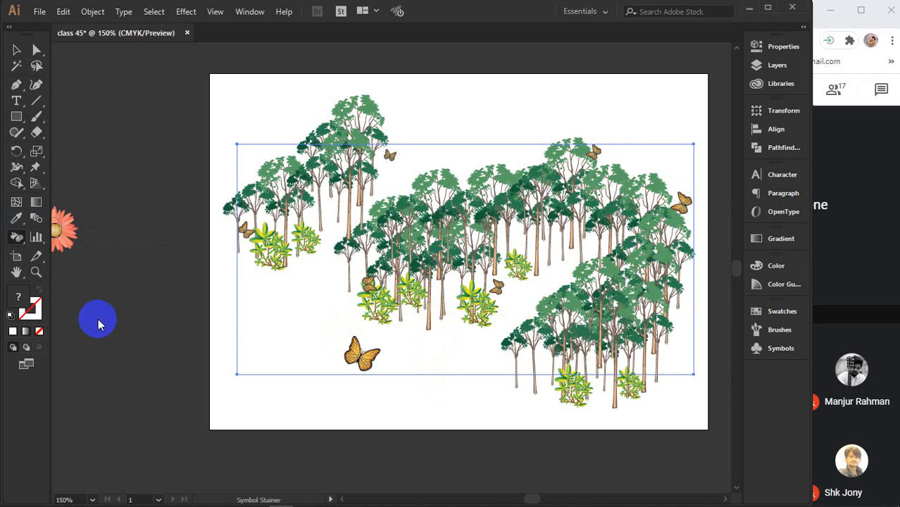
left_click(17, 51)
left_click(144, 153)
scroll(144, 154, "down", 2)
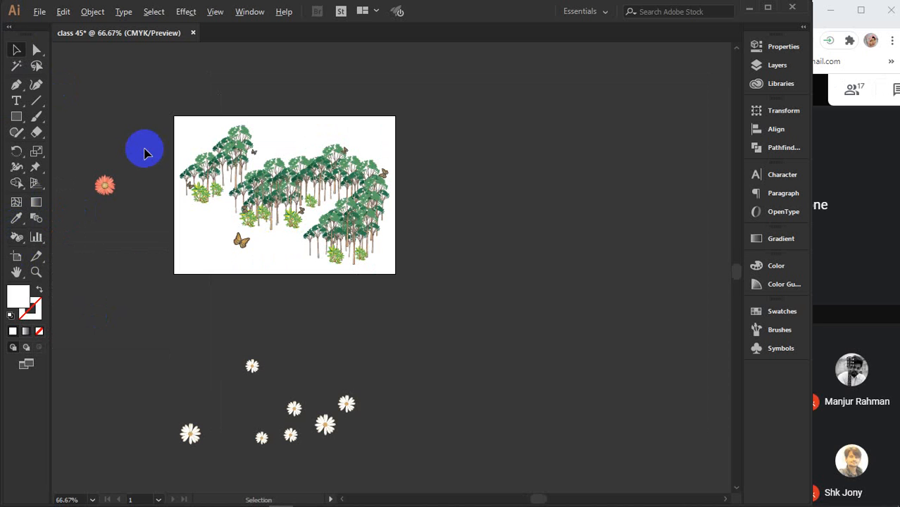
left_click_drag(251, 366, 263, 186)
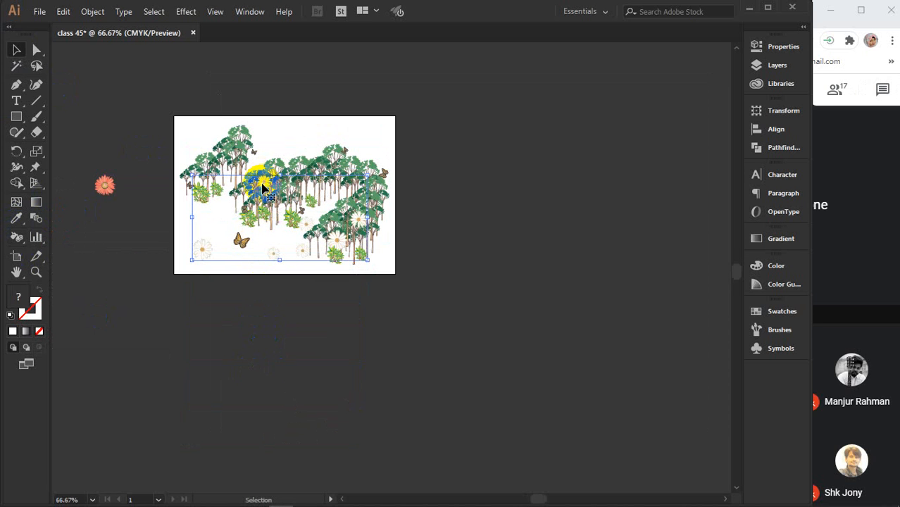
left_click(361, 312)
scroll(280, 201, "up", 2)
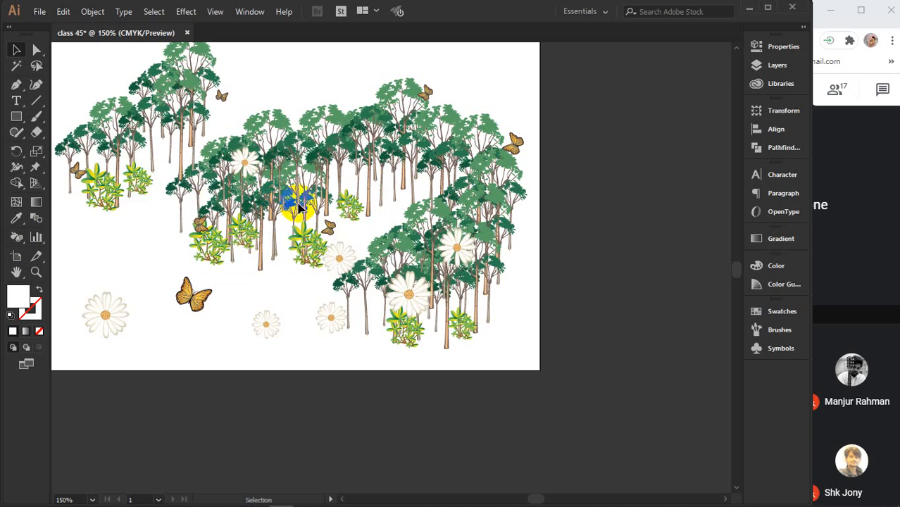
key("space")
left_click_drag(314, 232, 375, 225)
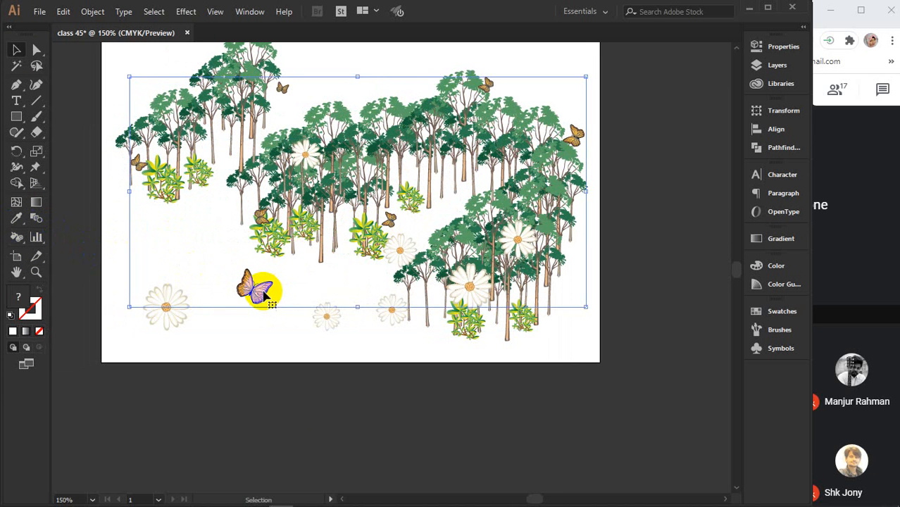
Try tinting the large lower-left white daisy with the Symbol Stainer and undo the stain
key("ctrl+shift+a")
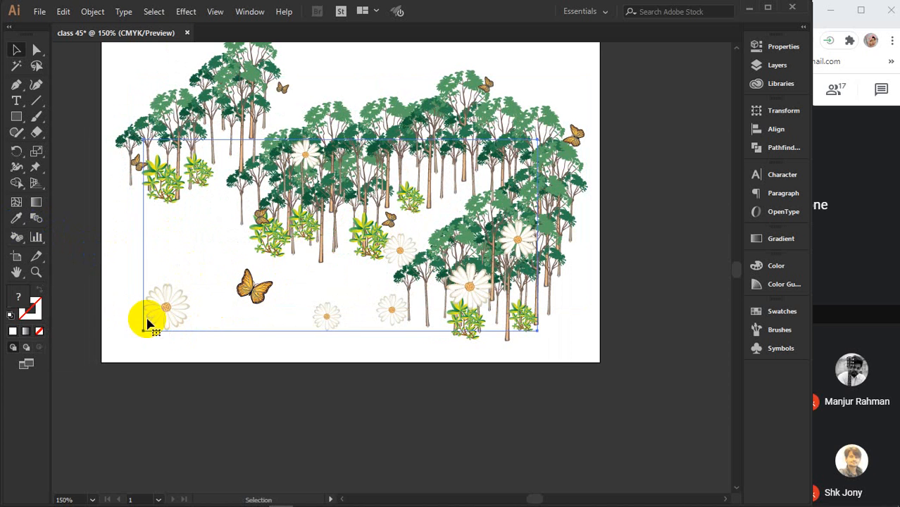
mouse_move(16, 237)
left_mouse_down()
mouse_move(107, 341)
mouse_move(97, 316)
left_mouse_up()
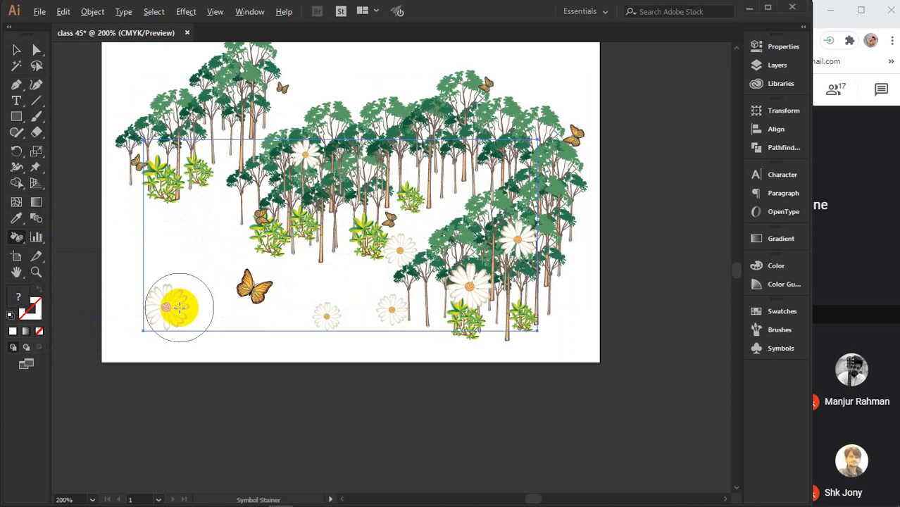
scroll(179, 307, "up", 2)
left_click_drag(156, 308, 237, 290)
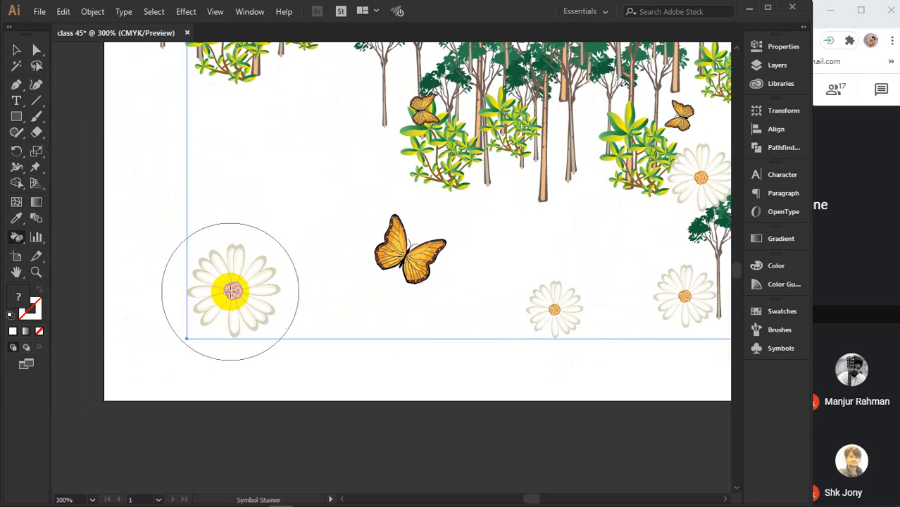
left_click(233, 291)
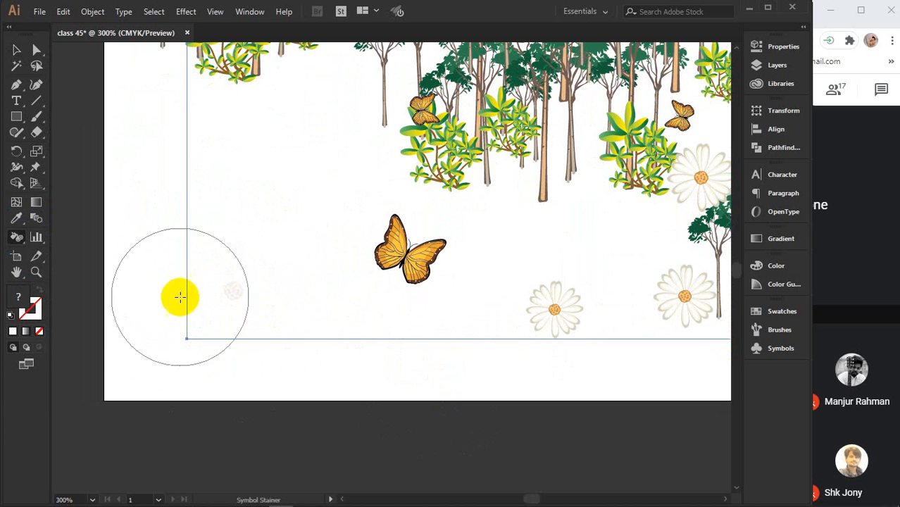
left_click(229, 284)
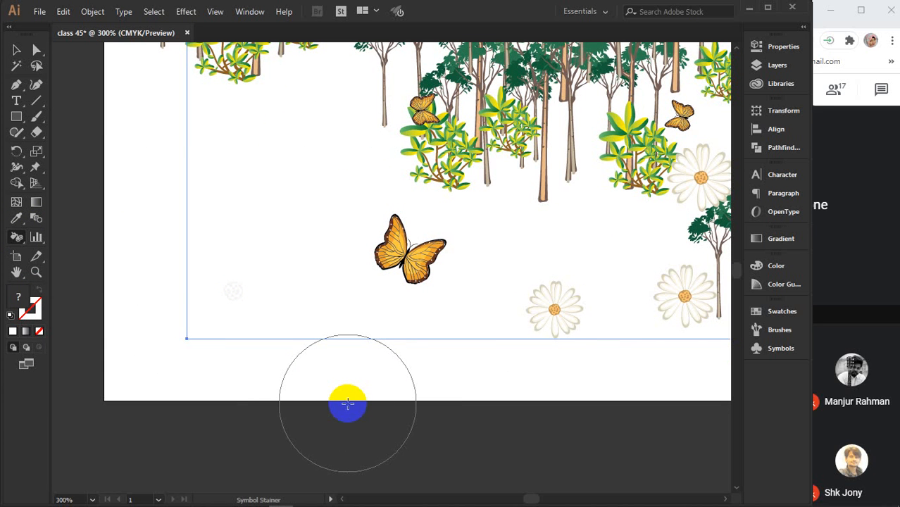
key("ctrl+z")
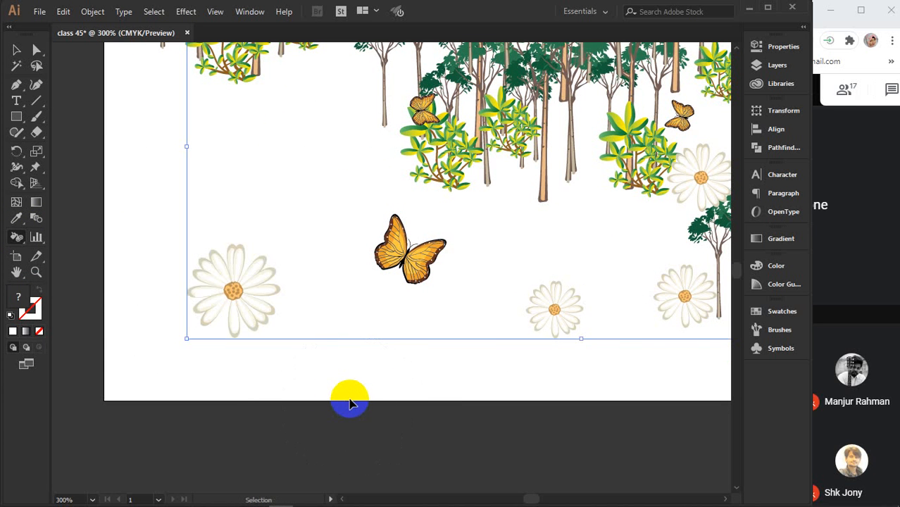
Select the coral flower beside the artboard and reduce the Symbol Stainer's brush to slightly larger than that flower
scroll(354, 376, "down", 2)
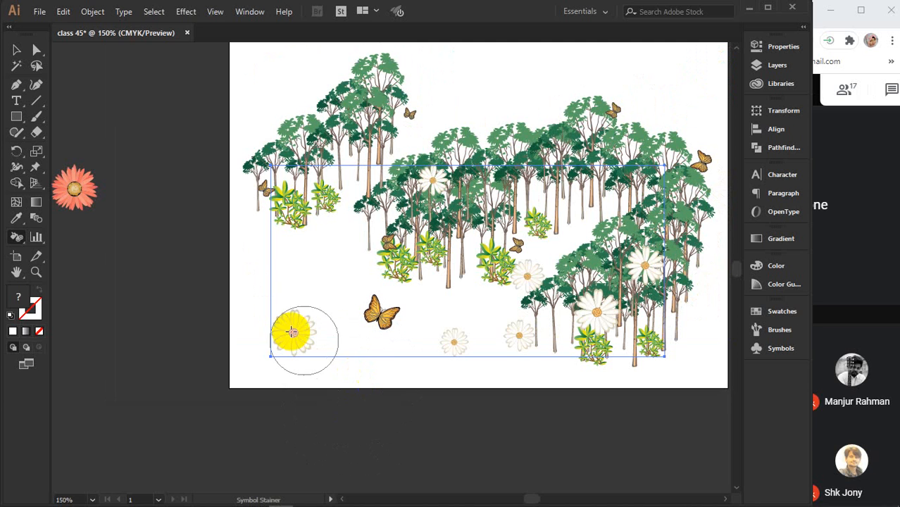
left_click_drag(141, 231, 241, 276)
key("v")
left_click(232, 248)
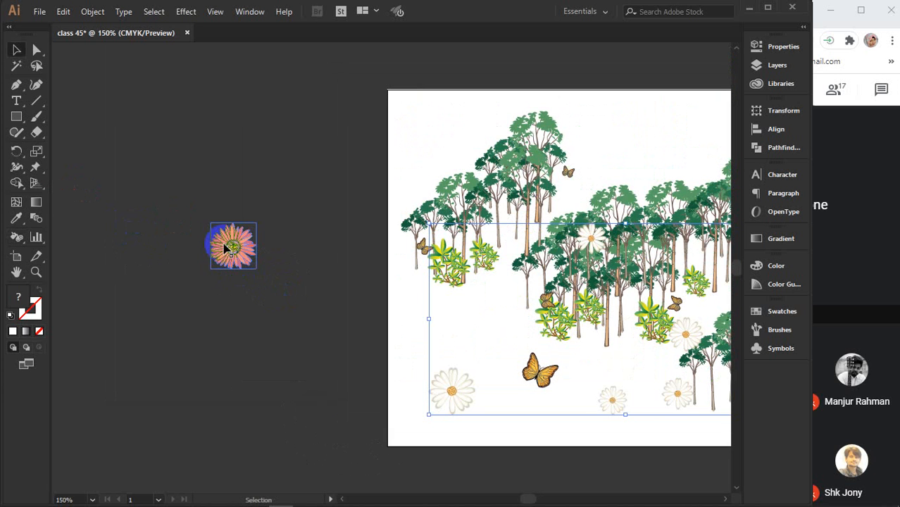
scroll(225, 246, "up", 2)
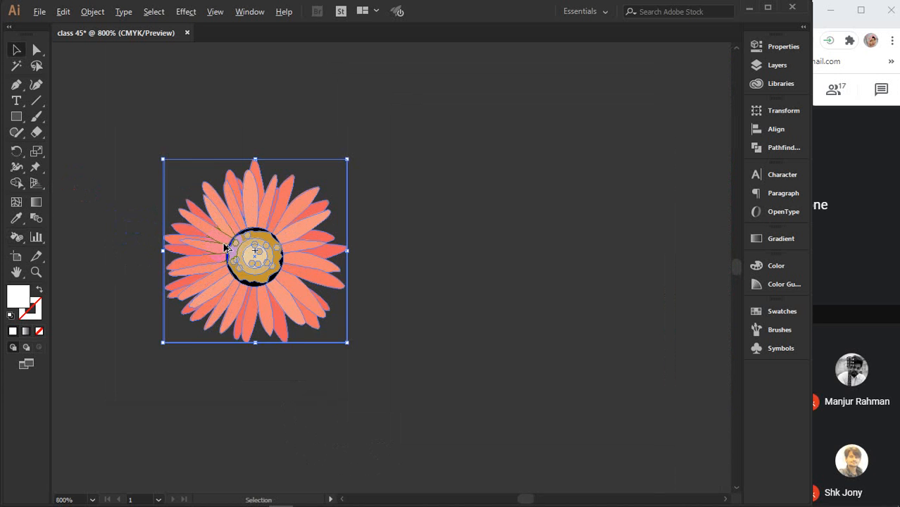
left_click(16, 237)
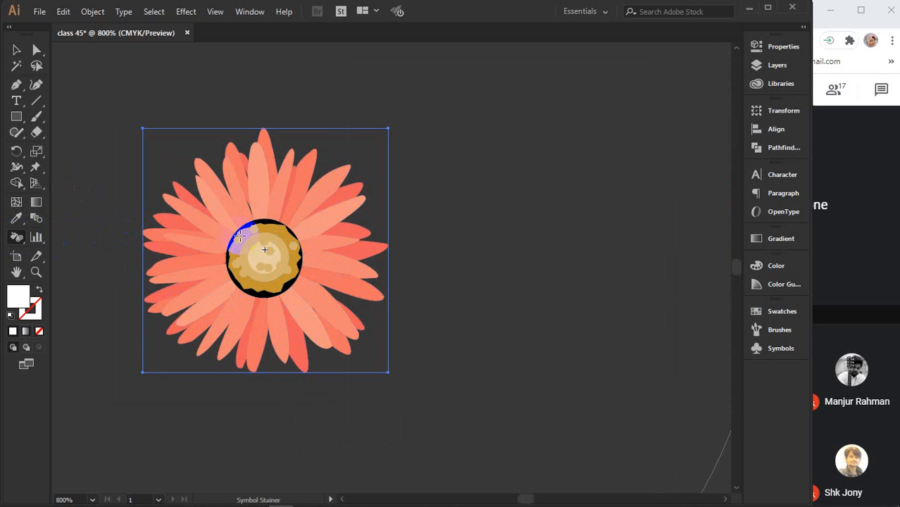
key("bracketleft")
key("bracketleft")
key("bracketleft")
key("bracketleft")
key("bracketleft")
key("bracketleft")
key("bracketleft")
key("bracketleft")
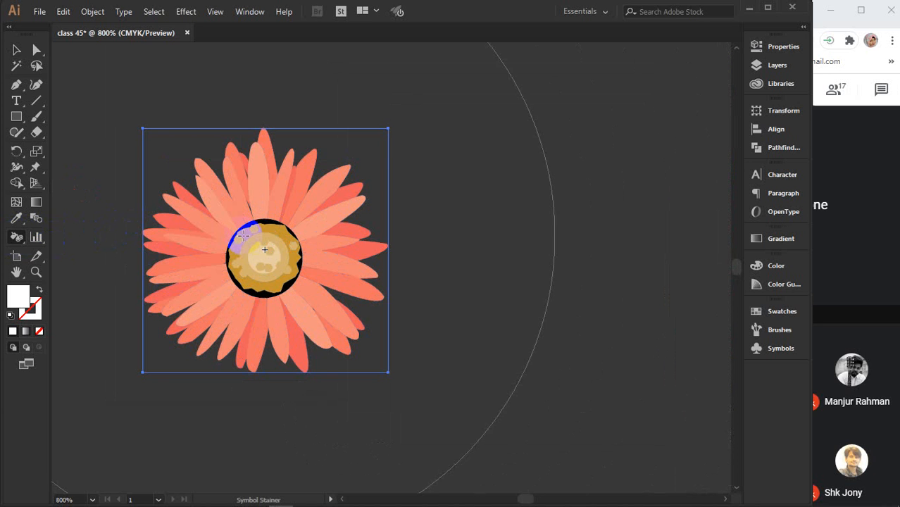
key("bracketleft")
key("bracketleft")
key("bracketleft")
key("bracketleft")
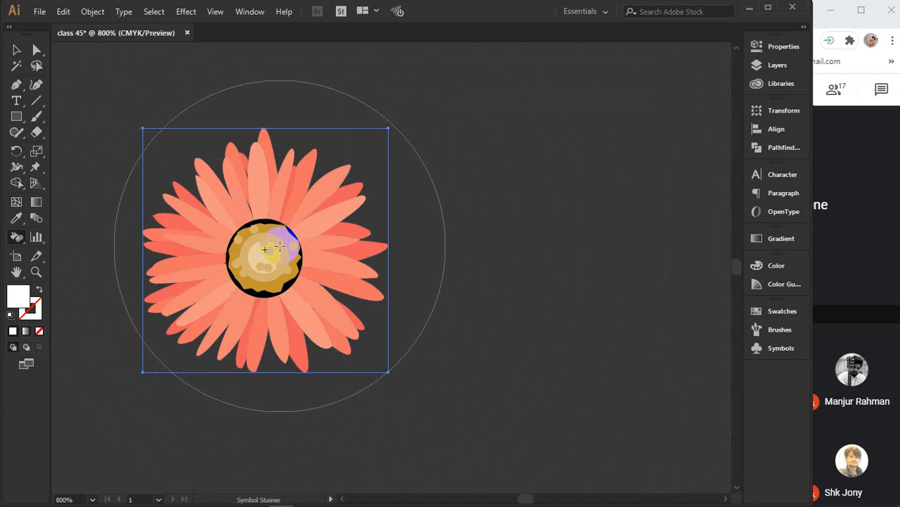
Stain the coral flower with the white fill in repeated Symbol Stainer passes and restore its original colors
left_click(267, 251)
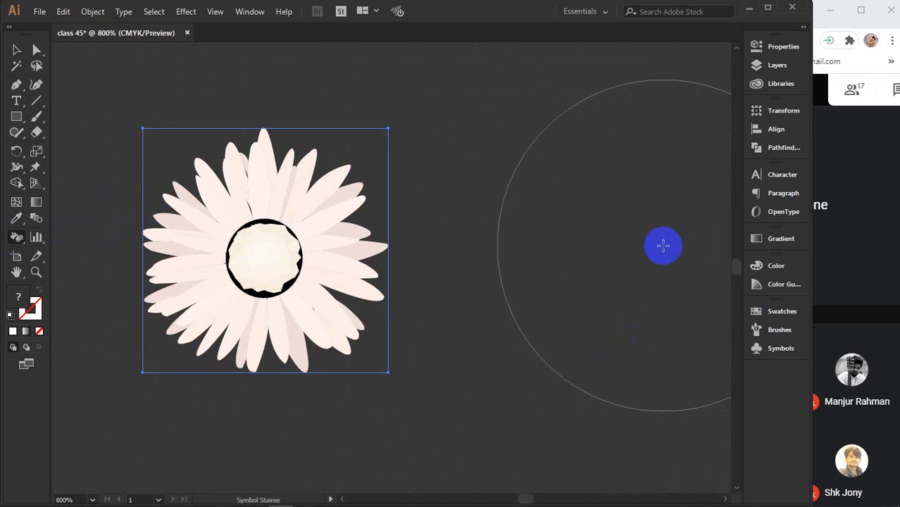
left_click_drag(205, 254, 262, 253)
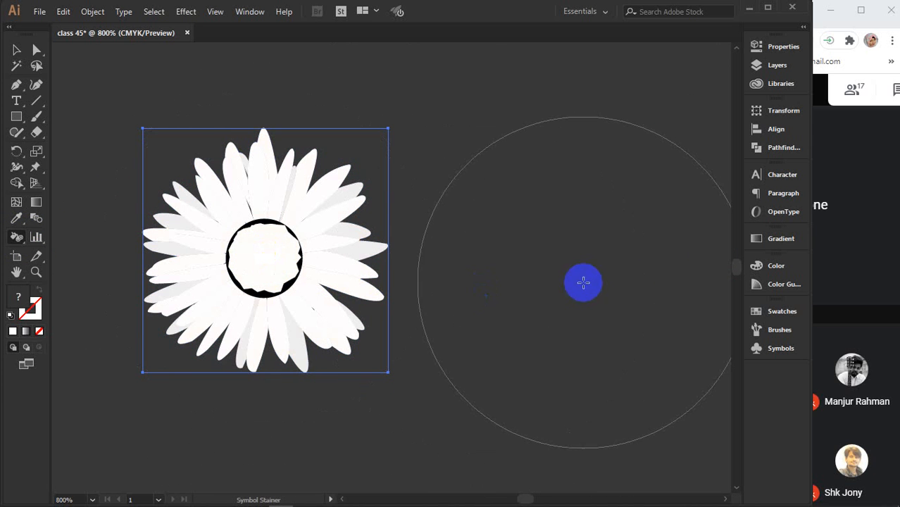
left_click_drag(583, 283, 269, 266)
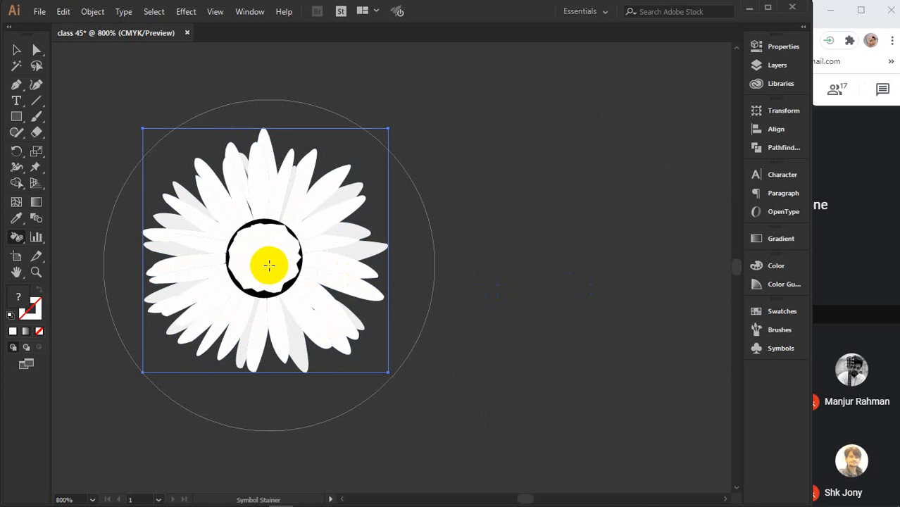
left_click_drag(269, 265, 269, 265)
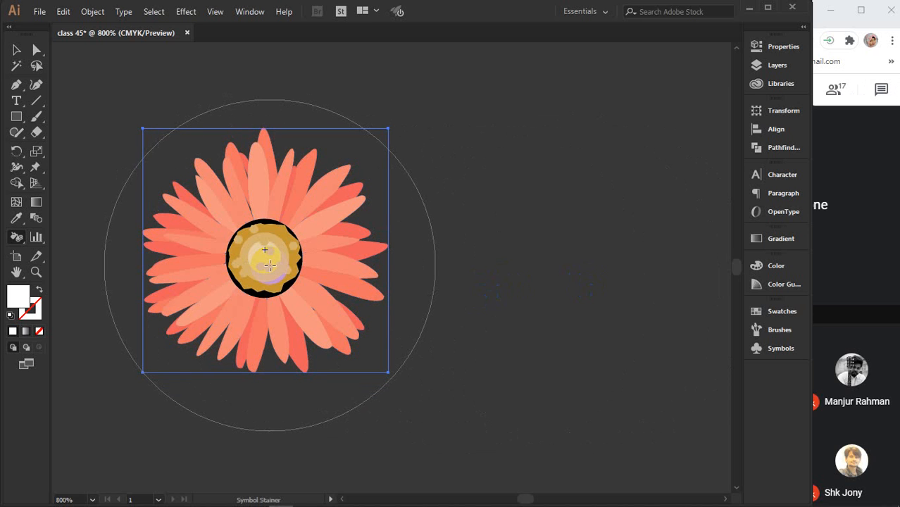
Fade the orange flower symbol with the Symbol Screener tool and restore it to full opacity
scroll(269, 266, "down", 6)
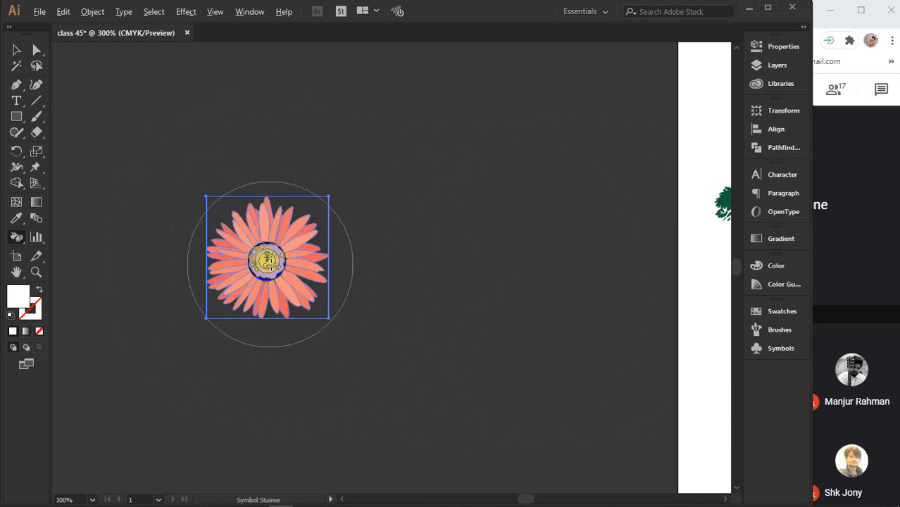
left_click_drag(312, 328, 222, 275)
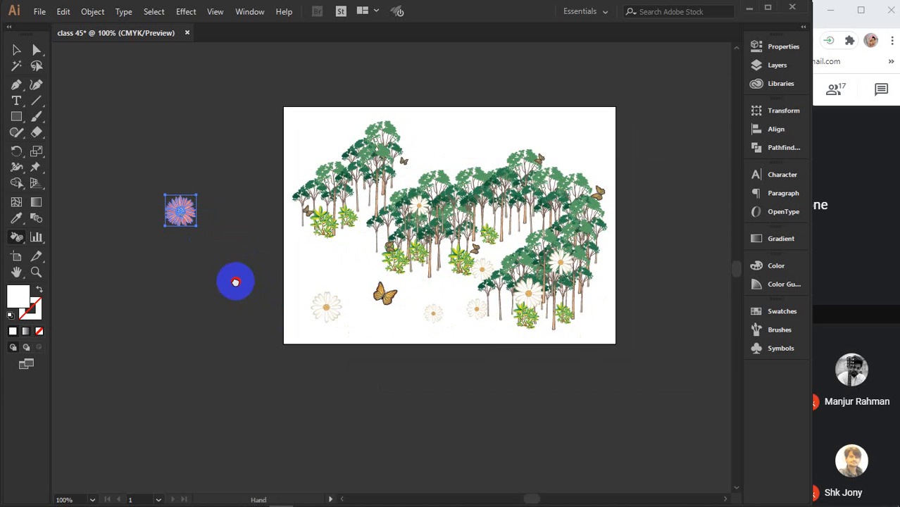
left_click(17, 237)
left_click_drag(17, 240, 87, 334)
left_click(158, 231)
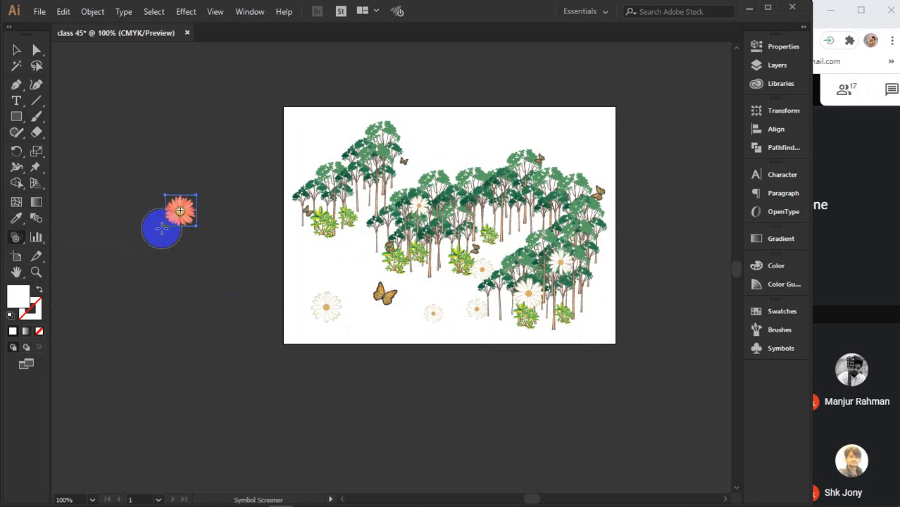
scroll(161, 228, "up", 6)
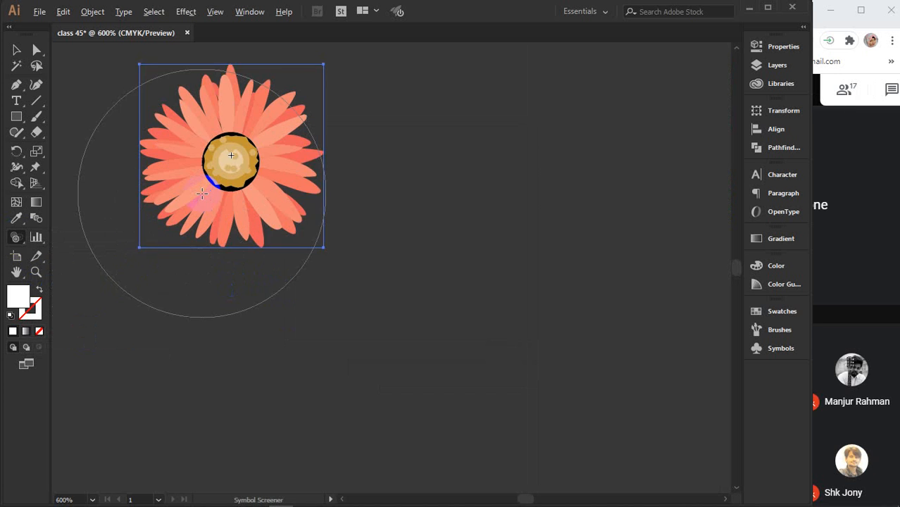
left_click_drag(305, 236, 305, 240)
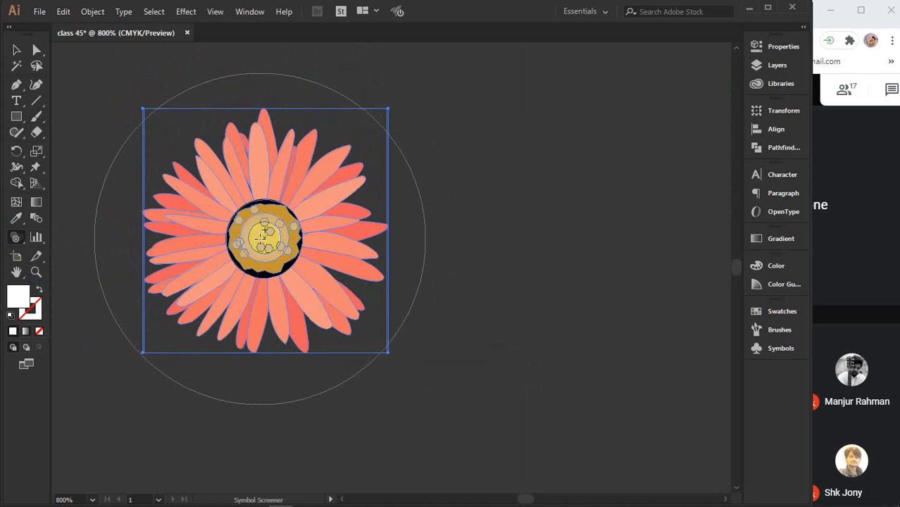
left_click(260, 239)
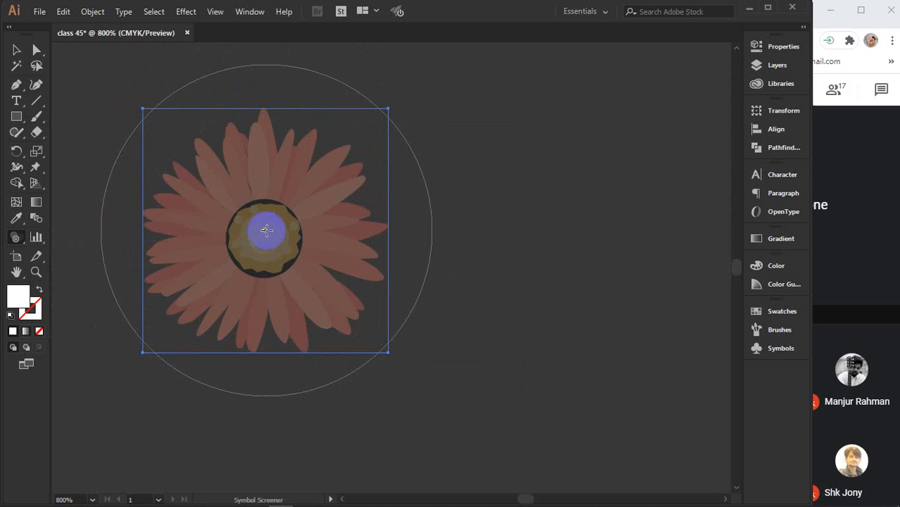
left_click_drag(264, 231, 266, 227)
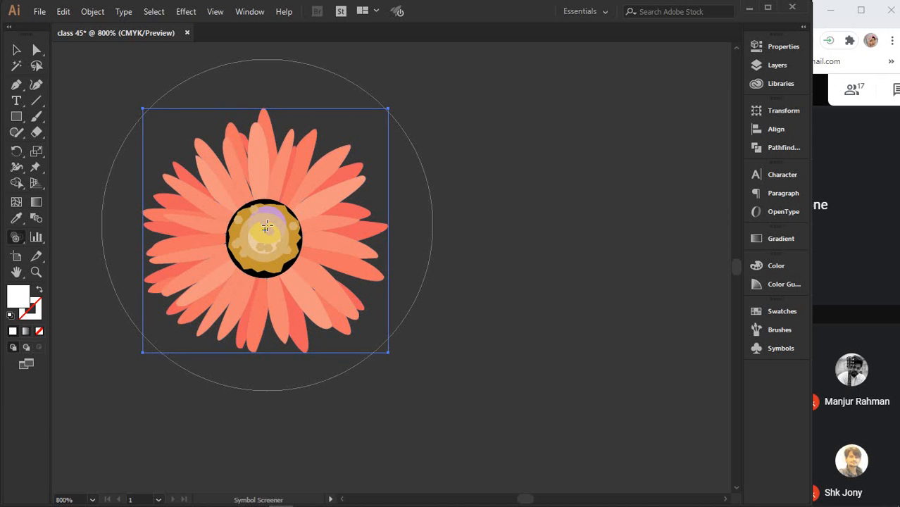
left_click(265, 227)
Switch to the Symbol Styler tool and try it on the orange flower symbol
left_click(16, 238)
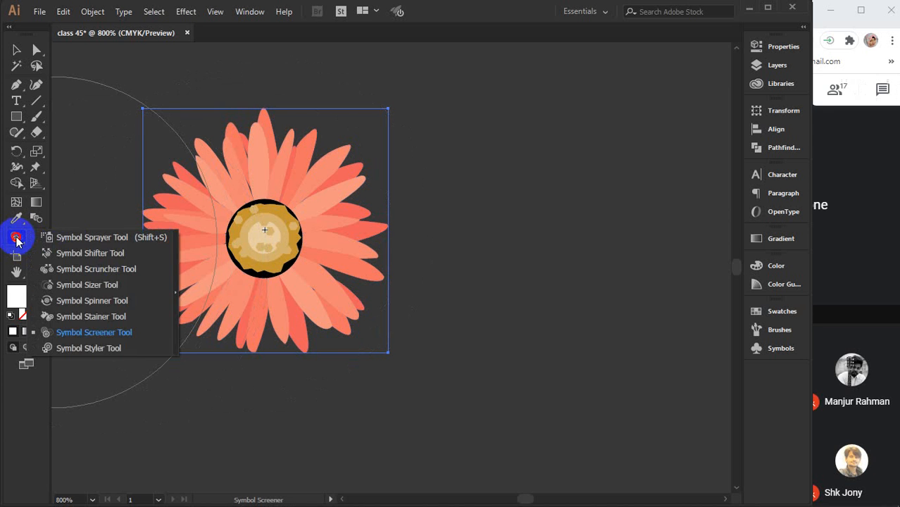
left_click(88, 348)
left_click(241, 258)
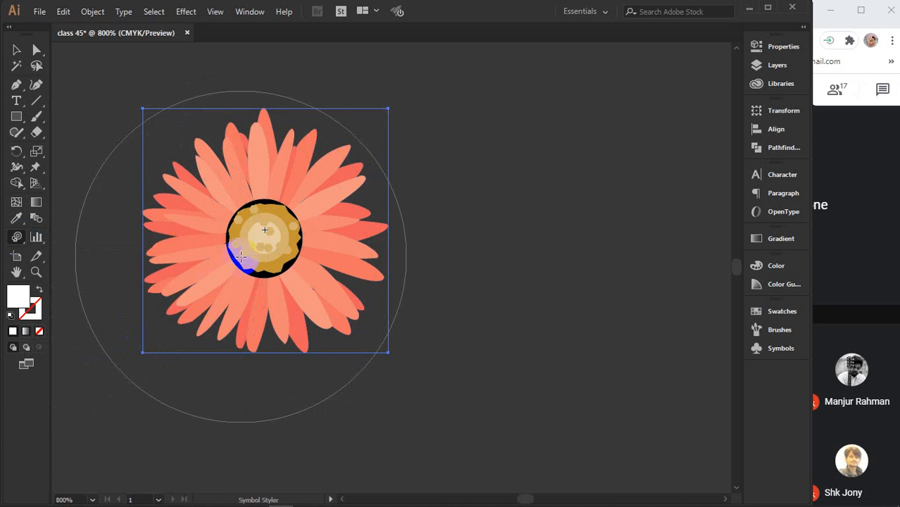
left_click(261, 246)
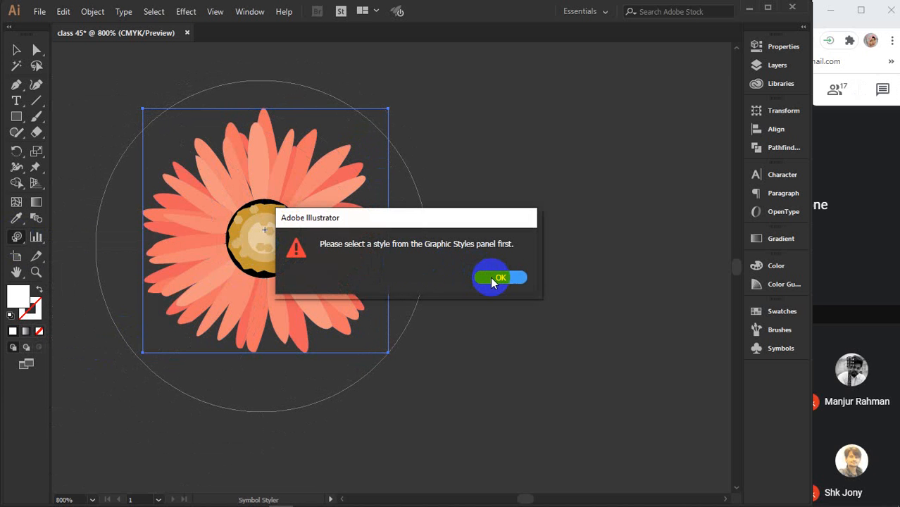
left_click(492, 279)
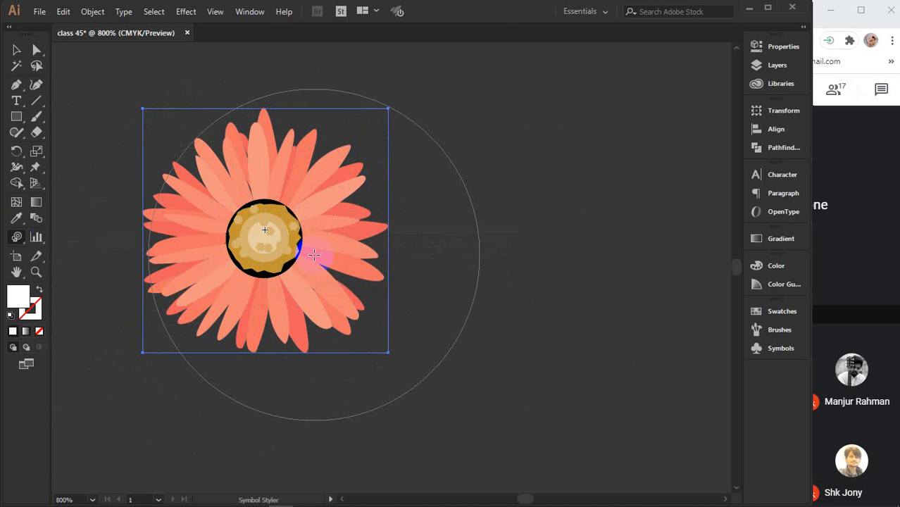
Show the graphic styles, open the Textures style library and enlarge it to reveal all its swatches
left_click(249, 13)
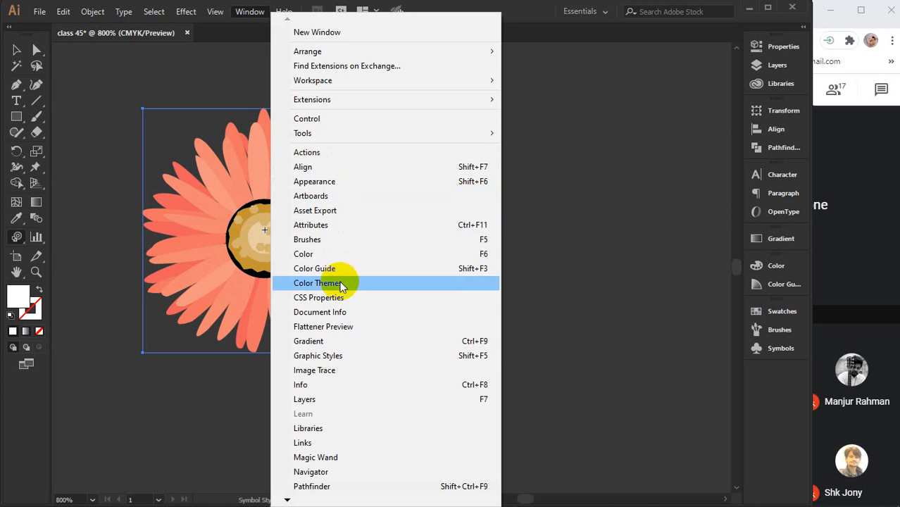
left_click(357, 357)
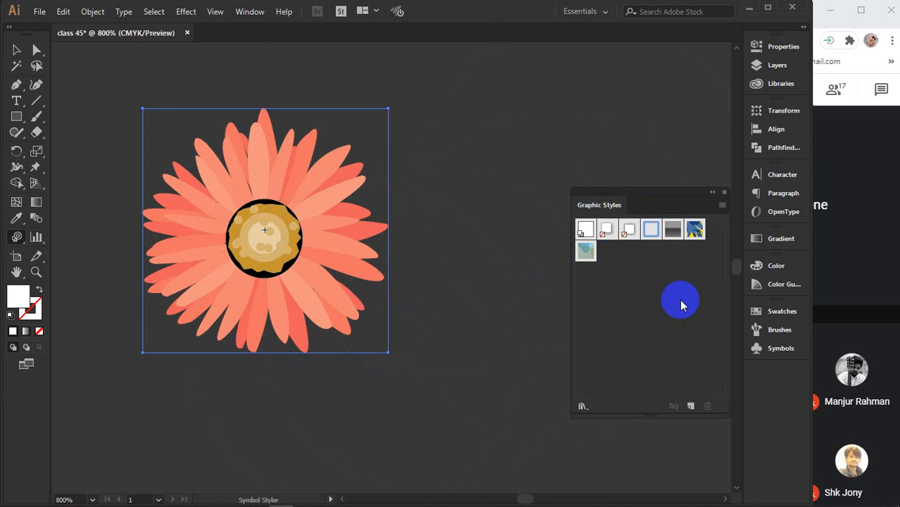
left_click(721, 207)
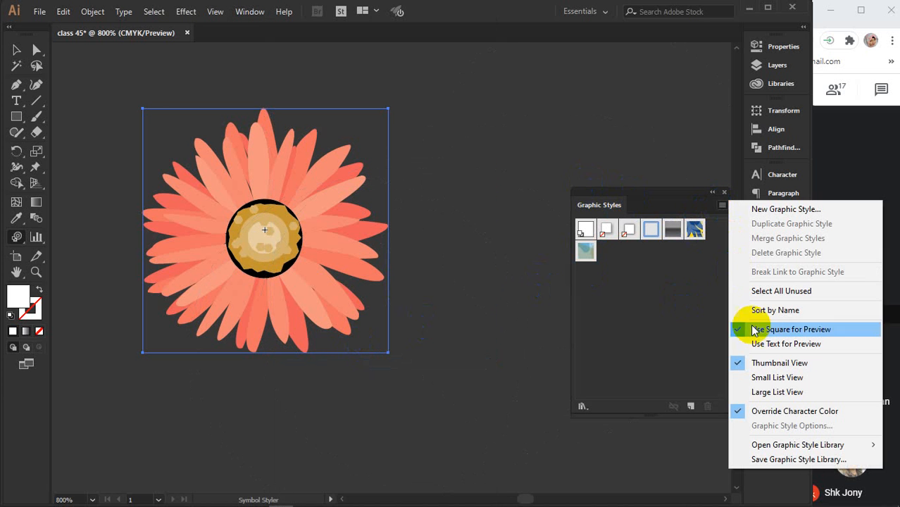
mouse_move(767, 450)
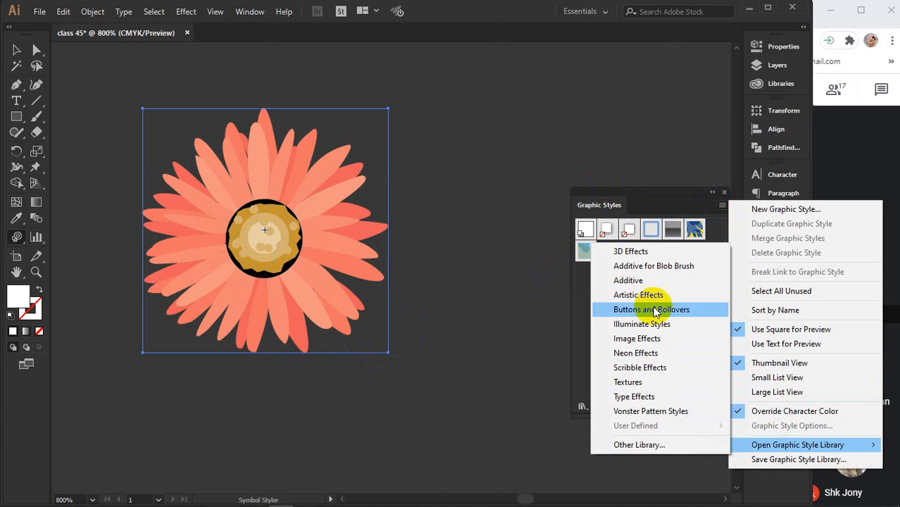
left_click(646, 386)
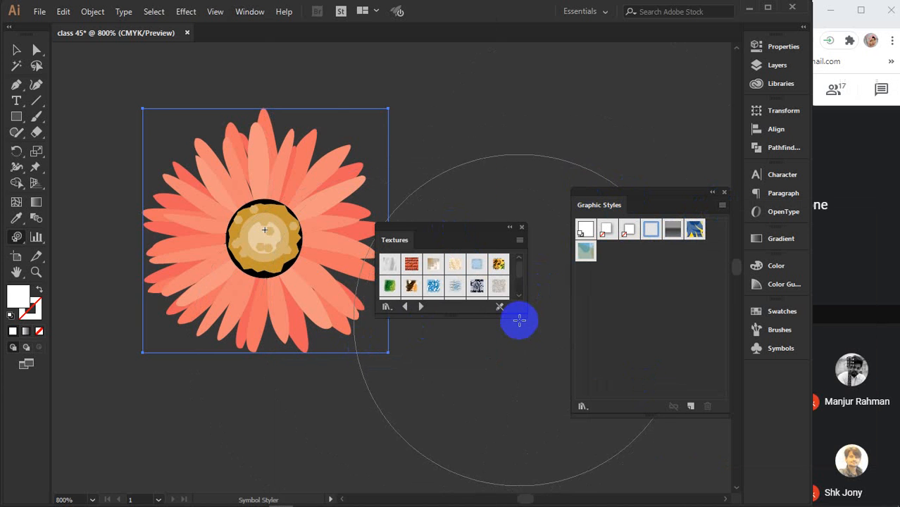
left_click_drag(523, 317, 575, 408)
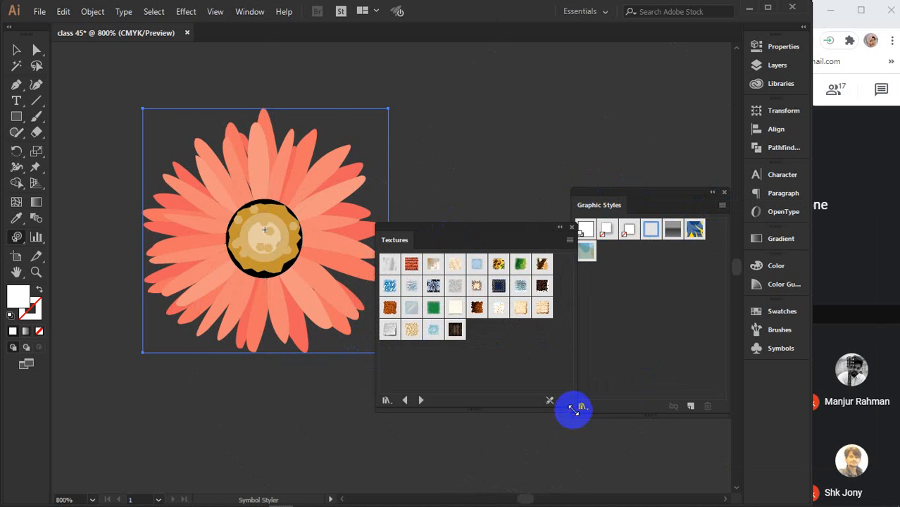
Add the rust-brown, light blue and yellow-black textures to the document's graphic styles and close the Textures library
left_click(455, 332)
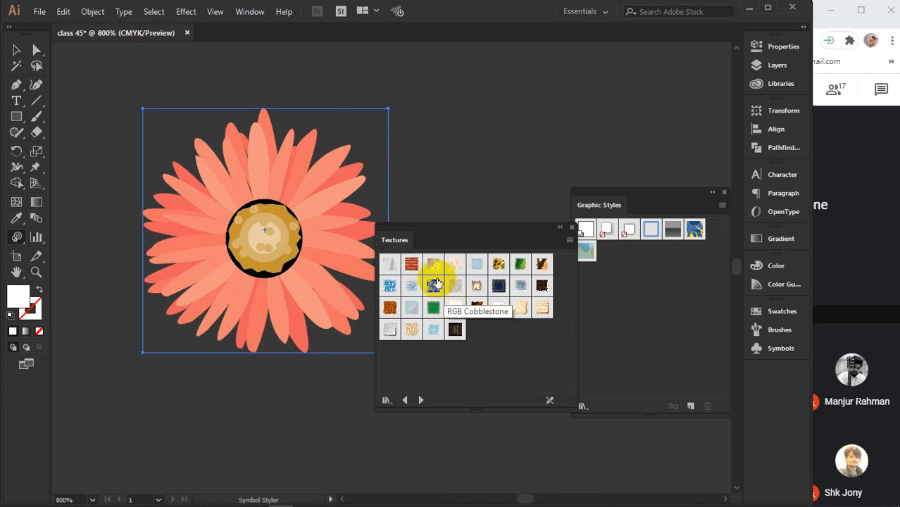
left_click(390, 308)
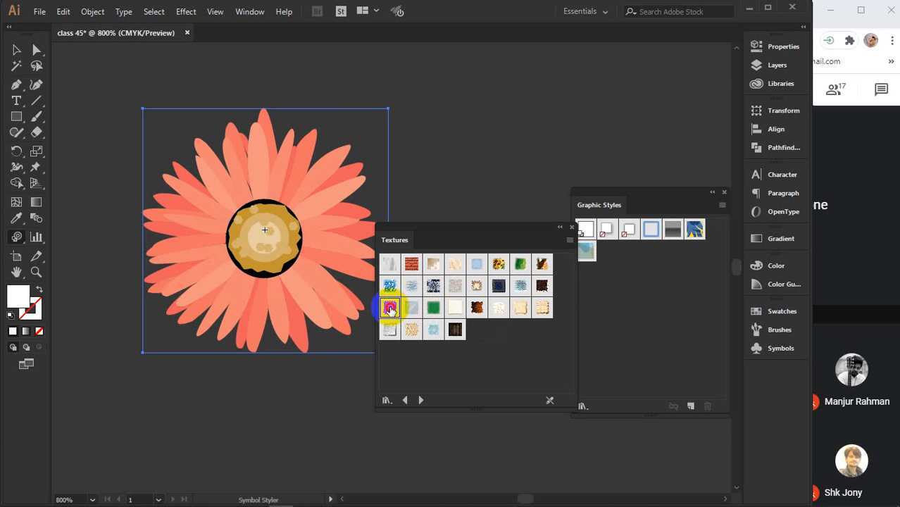
left_click_drag(390, 308, 618, 261)
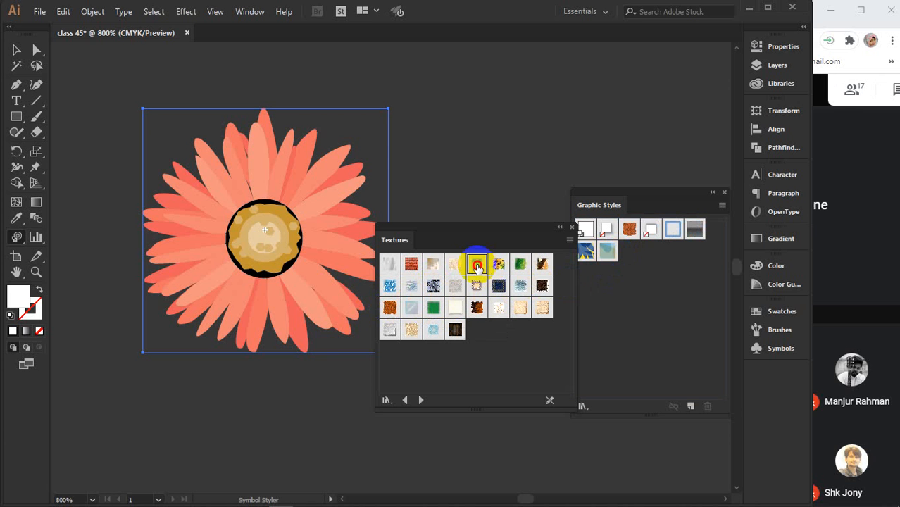
left_click_drag(477, 264, 639, 262)
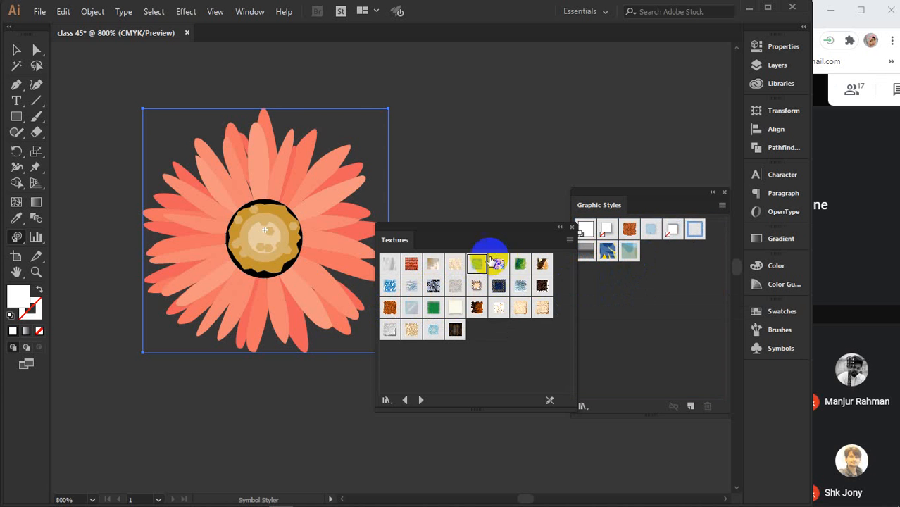
left_click_drag(497, 264, 637, 260)
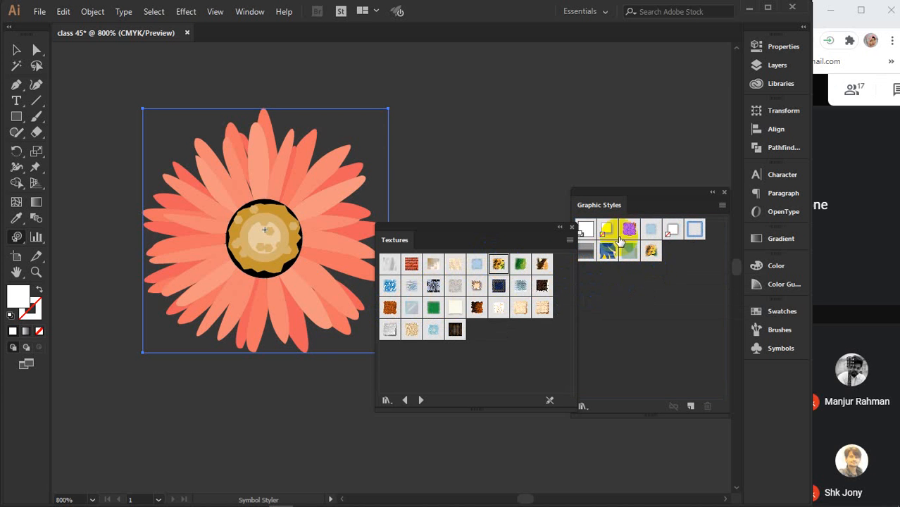
left_click(573, 228)
Apply the yellow-black texture style to the flower symbol with the Symbol Styler tool
left_click(655, 255)
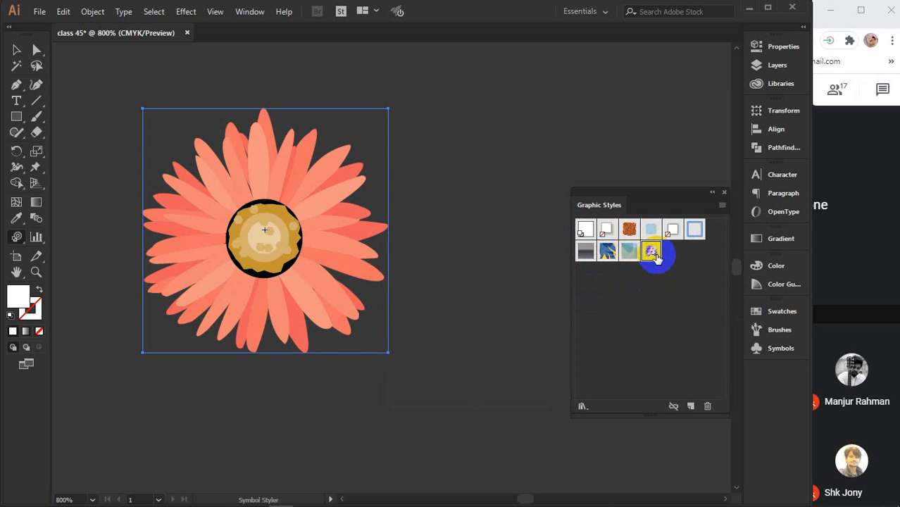
left_click(271, 232)
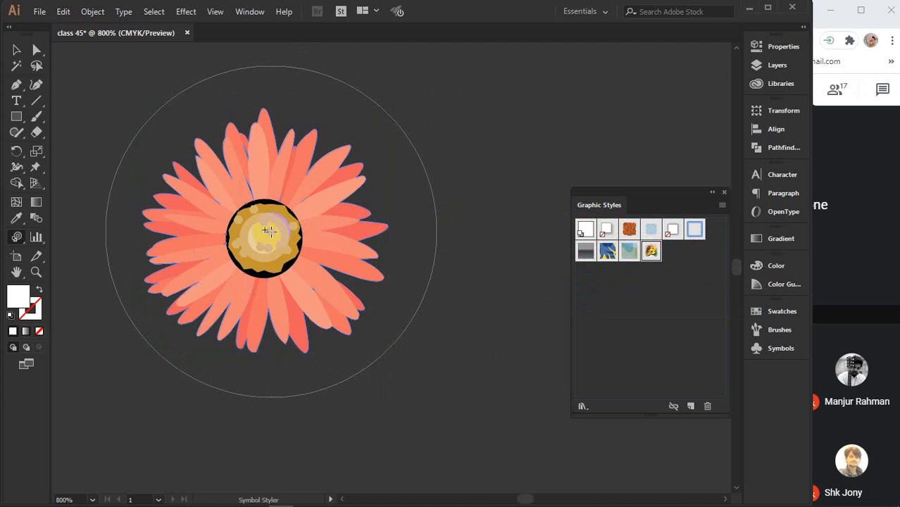
left_click(269, 231)
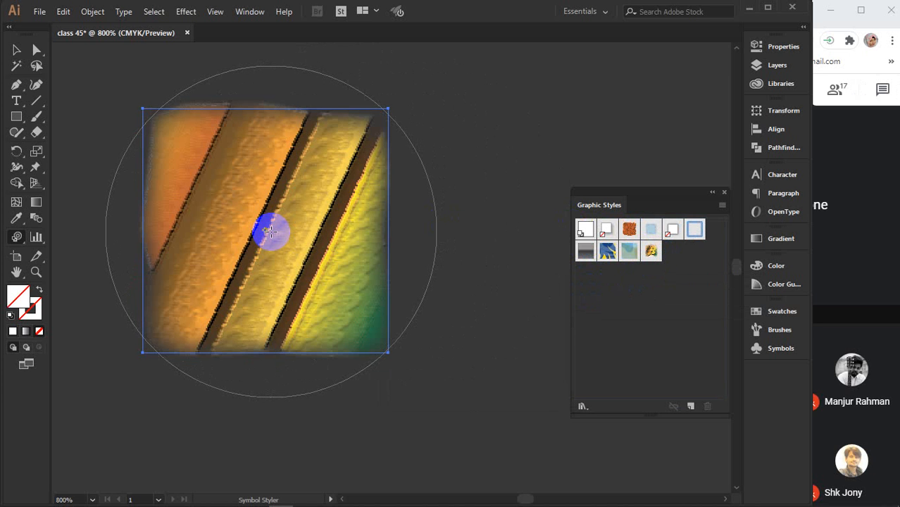
Lower the textured symbol's opacity to 32% and raise it back to 100%
left_click(781, 46)
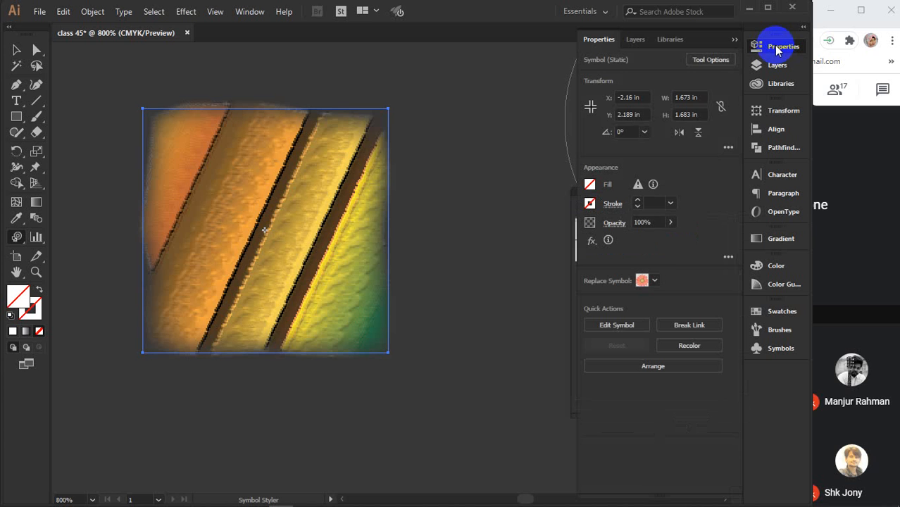
left_click(670, 224)
mouse_move(639, 243)
left_mouse_down()
mouse_move(631, 243)
mouse_move(685, 221)
left_mouse_up()
left_click(671, 204)
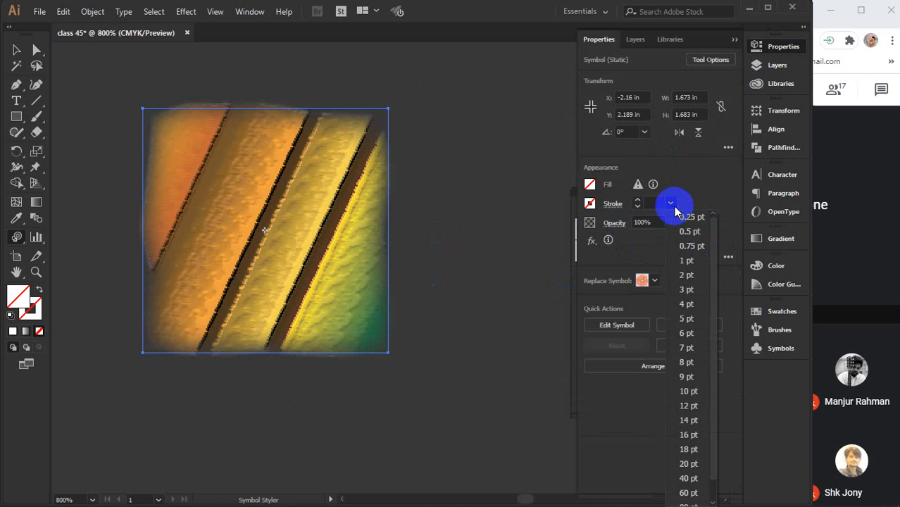
left_click(734, 38)
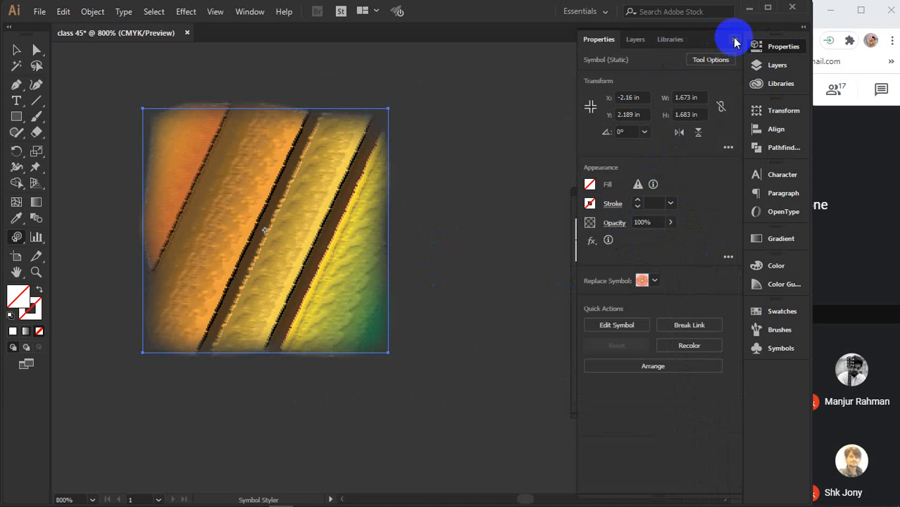
Undo the opacity changes and the texture style applied to the flower symbol
key("ctrl")
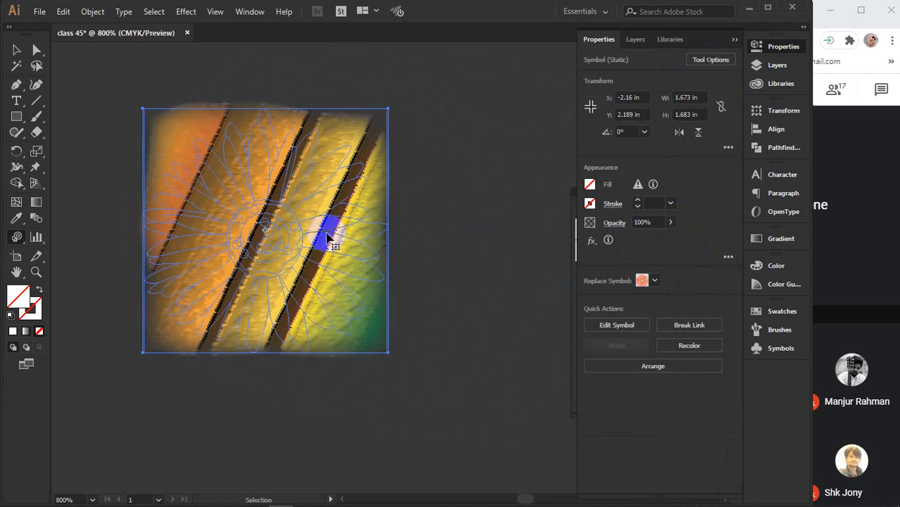
left_click(326, 233)
mouse_move(326, 233)
left_mouse_down()
mouse_move(291, 228)
mouse_move(121, 259)
left_mouse_up()
key("ctrl")
key("ctrl+z")
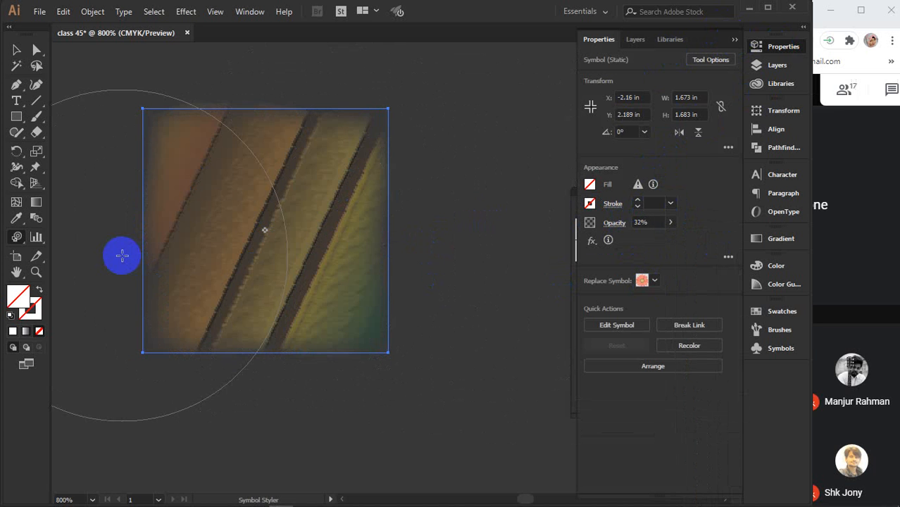
key("ctrl+z")
key("ctrl+z")
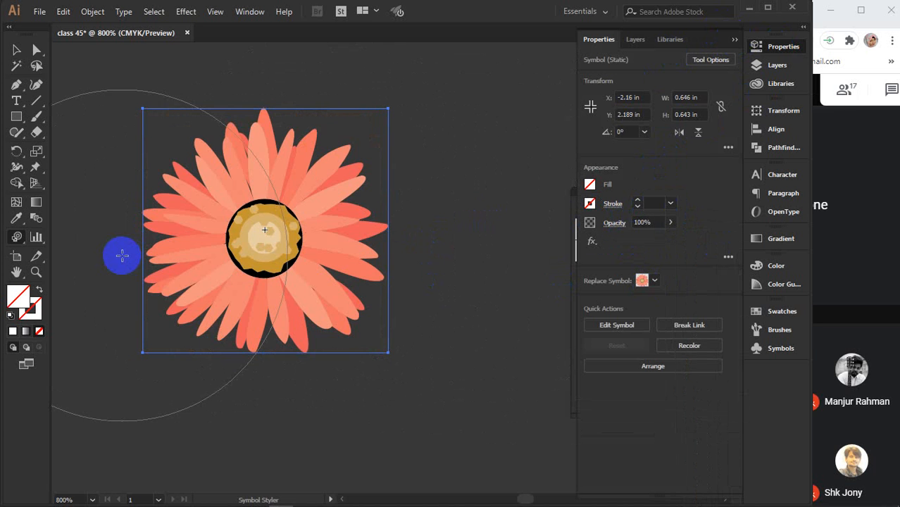
Shrink the Symbol Styler brush, restyle the flower symbol from its centre with the same texture, and undo it
key("bracketleft")
key("bracketleft")
key("bracketleft")
key("bracketleft")
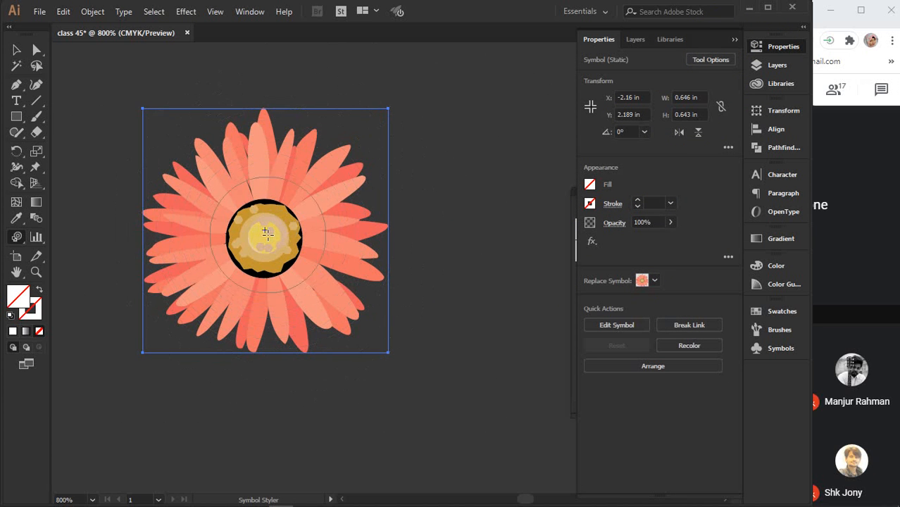
left_click(265, 235)
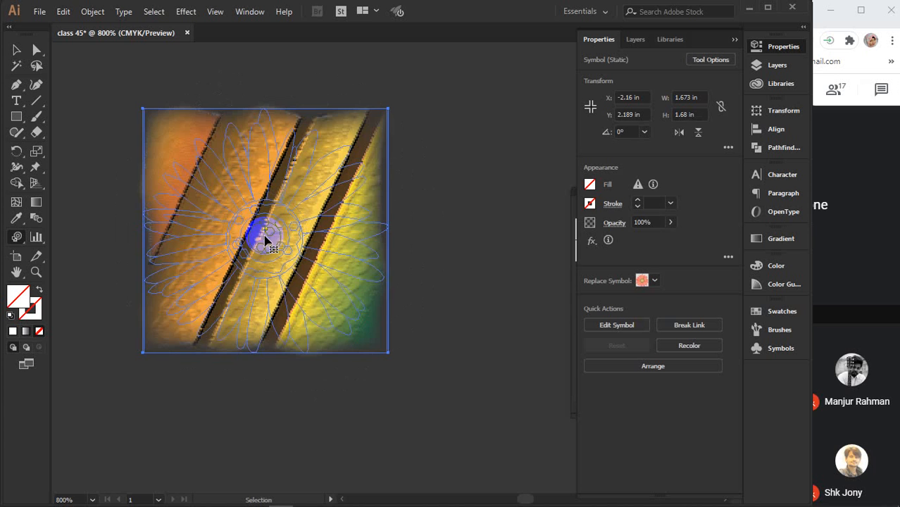
key("ctrl+z")
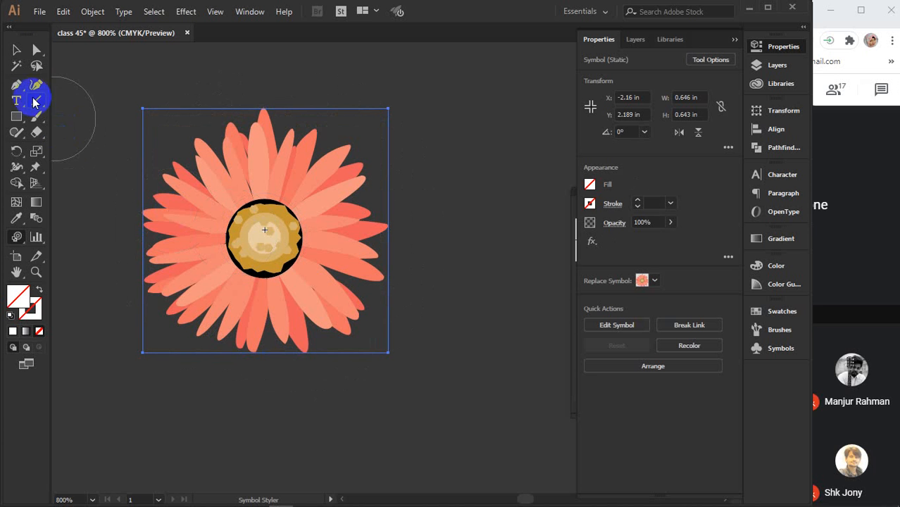
Select the orange flower symbol beside the artboard and delete it
left_click(16, 49)
left_click(227, 195)
key("Delete")
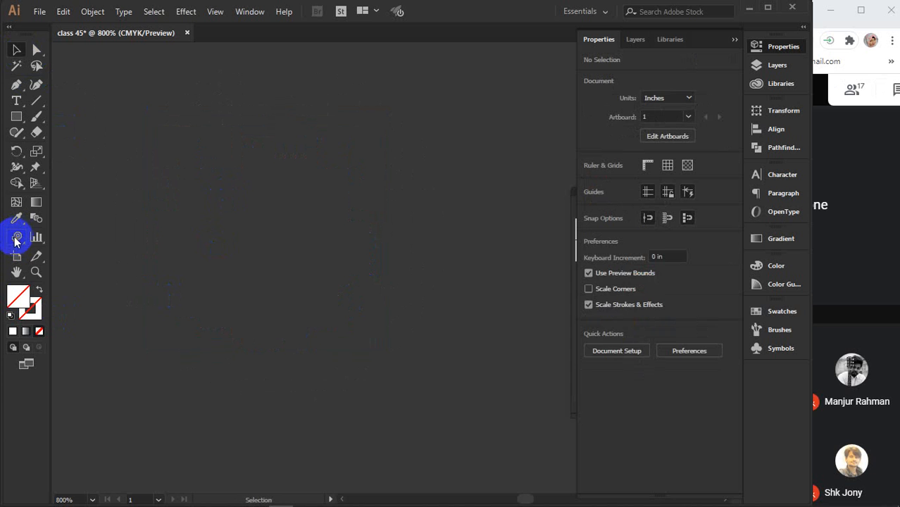
Place one instance of the trees symbol on the empty canvas beside the artboard with the Symbol Sprayer
left_click_drag(15, 241, 97, 245)
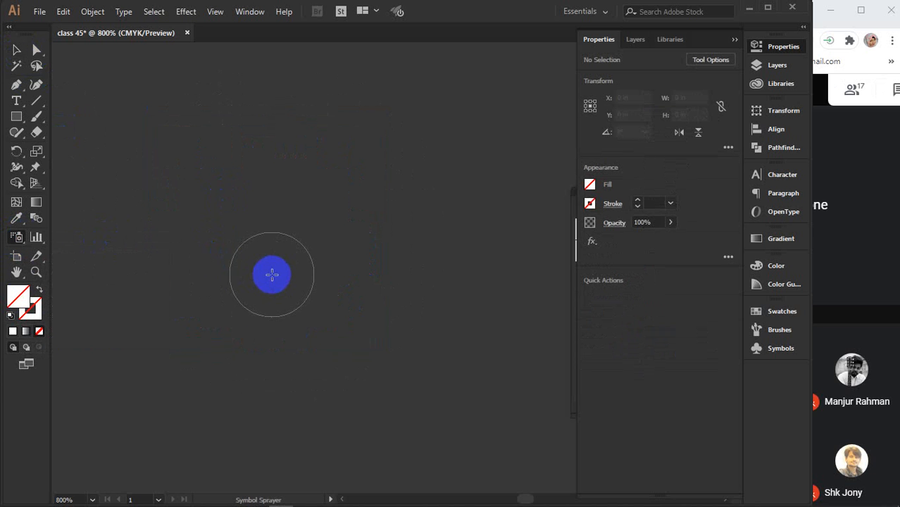
left_click(766, 348)
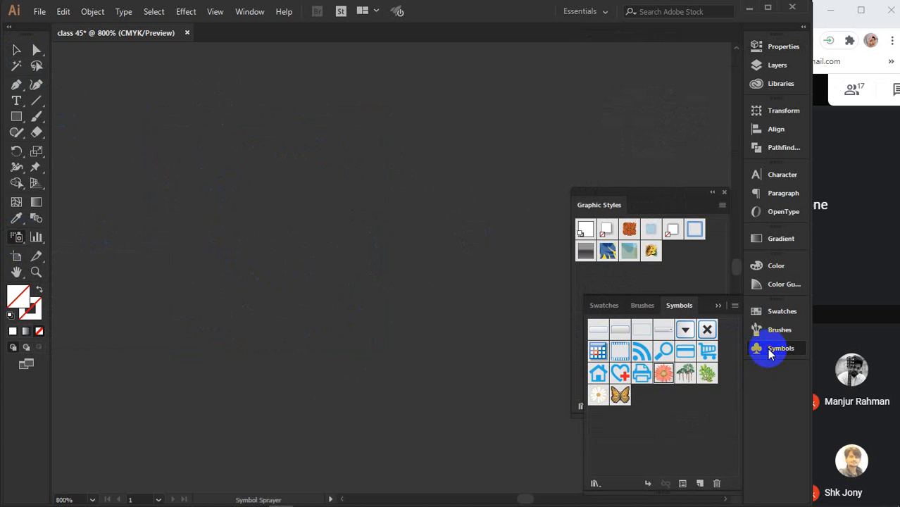
left_click(686, 373)
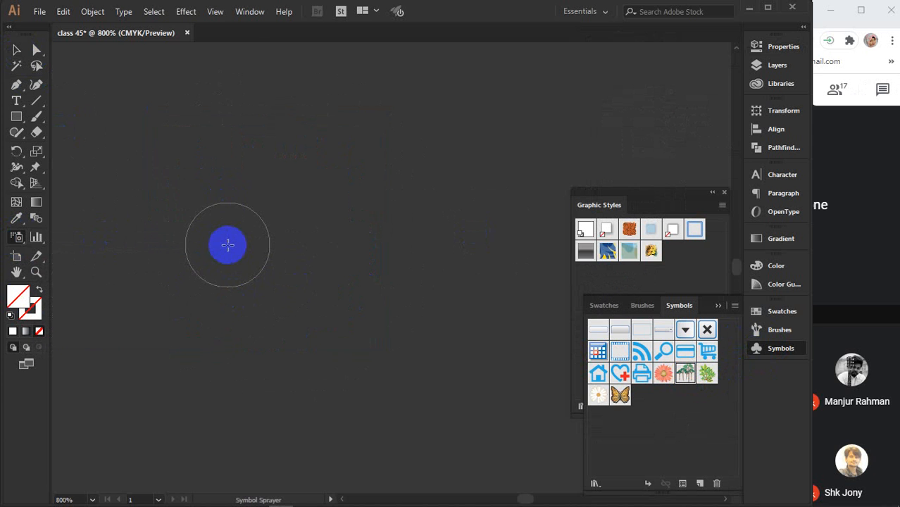
left_click(228, 245)
scroll(228, 244, "down", 2)
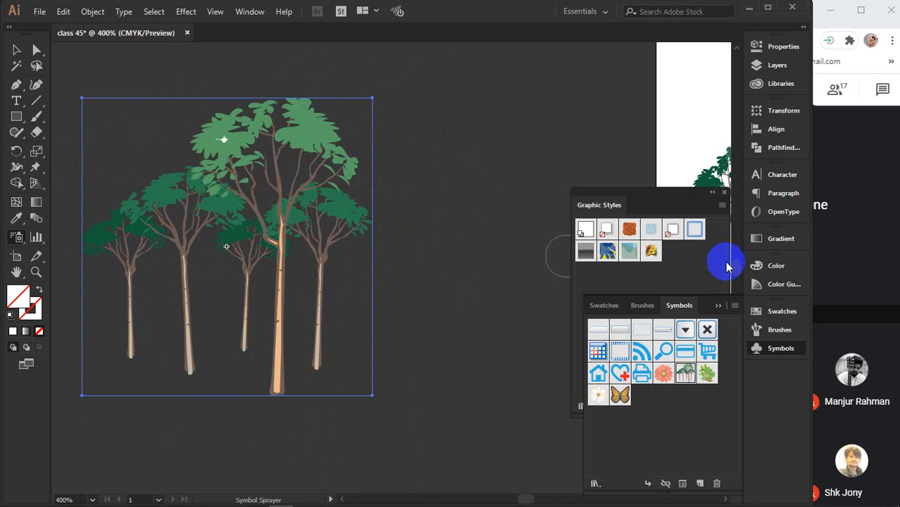
left_click(717, 307)
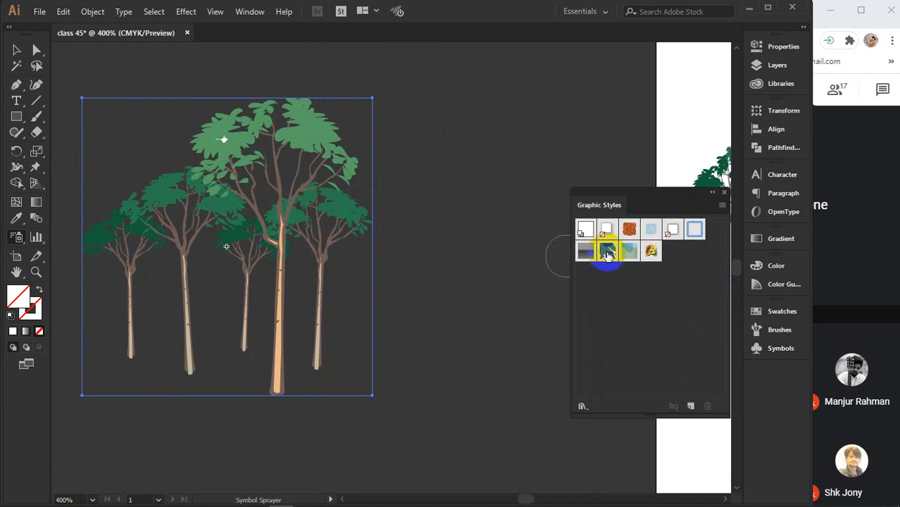
Enlarge the Symbol Styler brush, restyle the trees symbol twice with the orange texture style, and undo each application
left_click(629, 229)
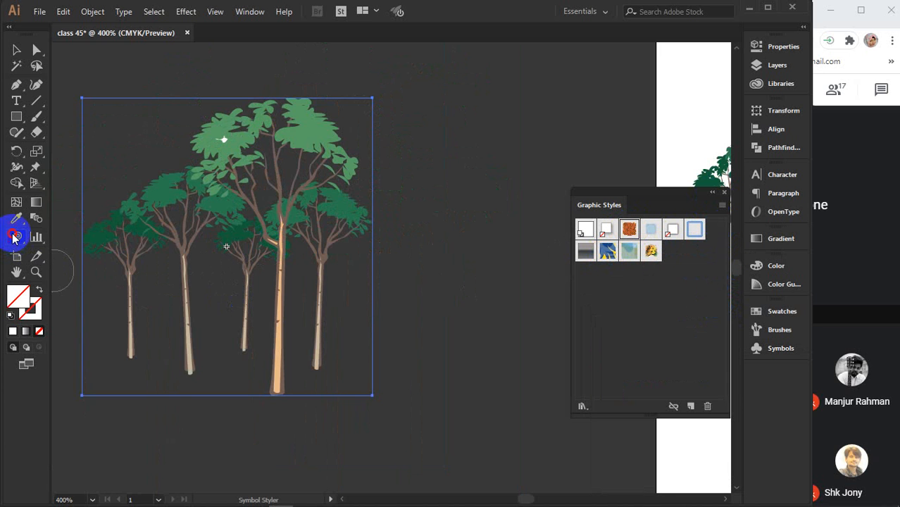
left_click_drag(16, 236, 85, 350)
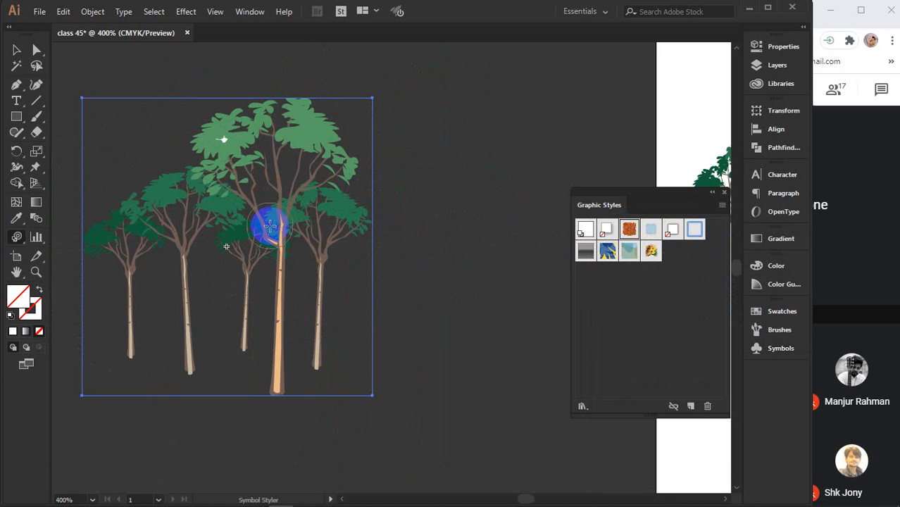
key("bracketright")
key("bracketright")
key("bracketright")
key("bracketright")
key("bracketright")
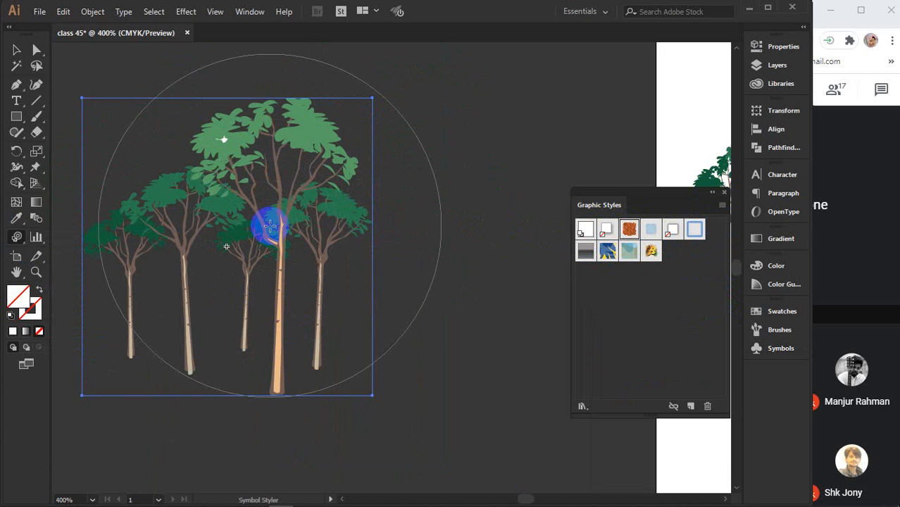
left_click_drag(247, 234, 237, 239)
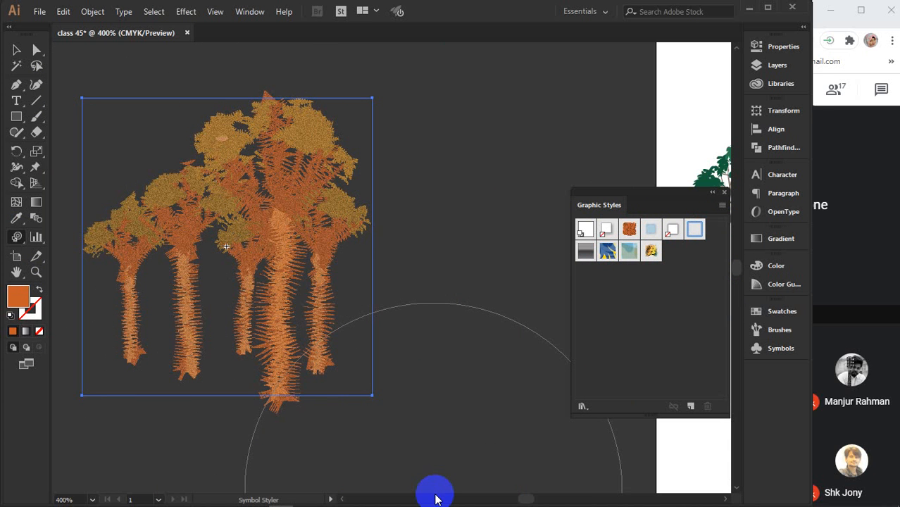
key("ctrl+z")
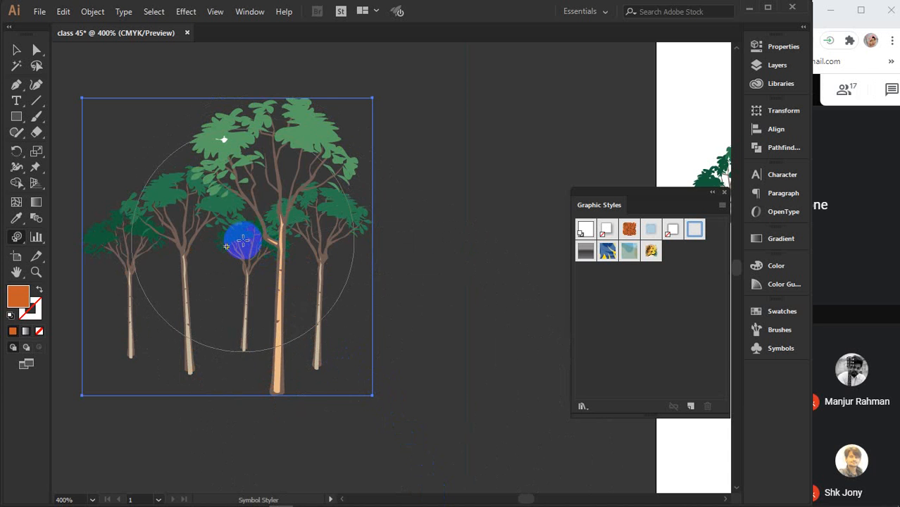
left_click(243, 240)
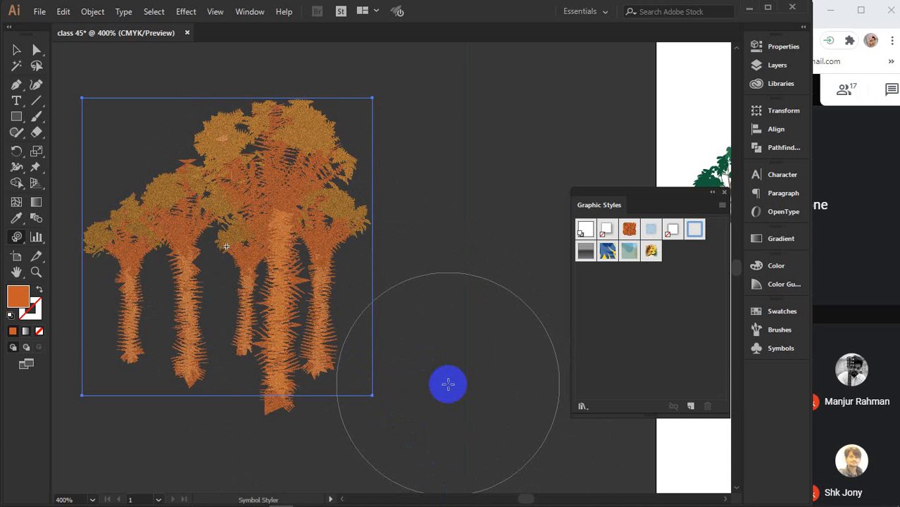
key("ctrl+z")
Try the mottled yellow-brown style and the blue-and-yellow style on the trees symbol, undoing each one
left_click(651, 251)
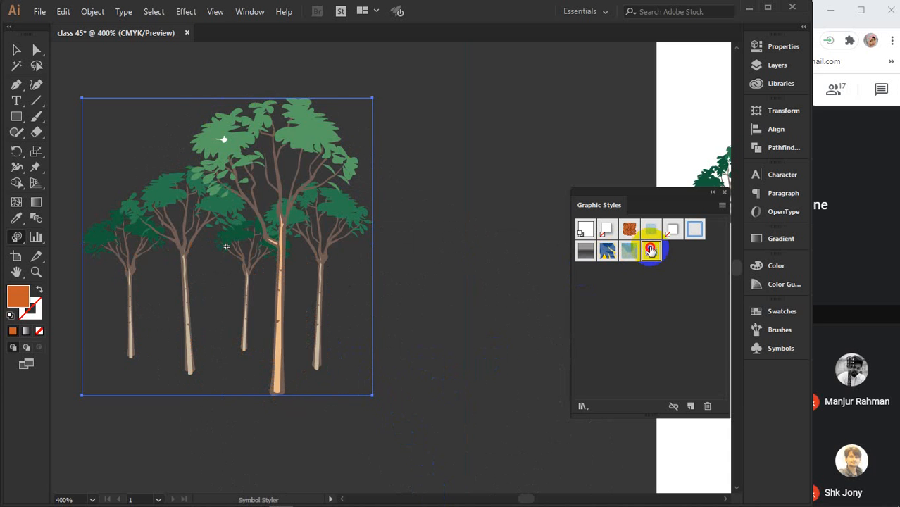
left_click(239, 248)
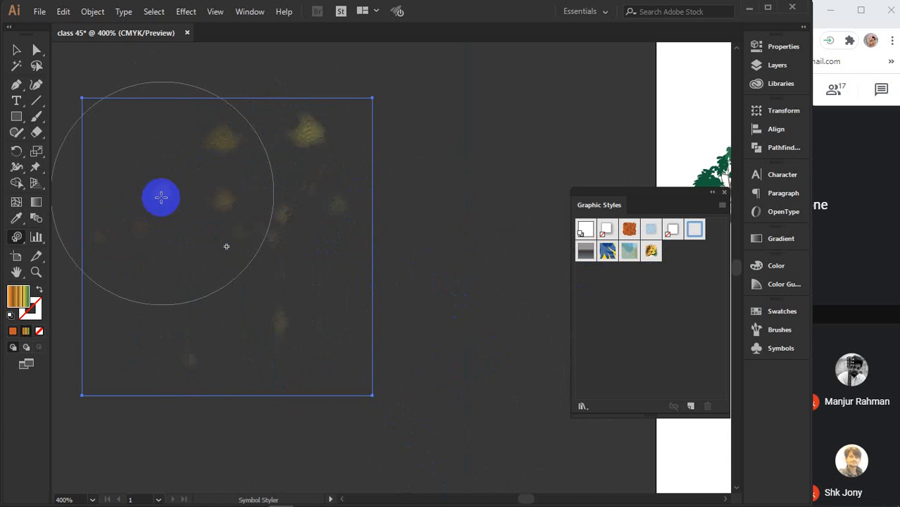
key("ctrl+z")
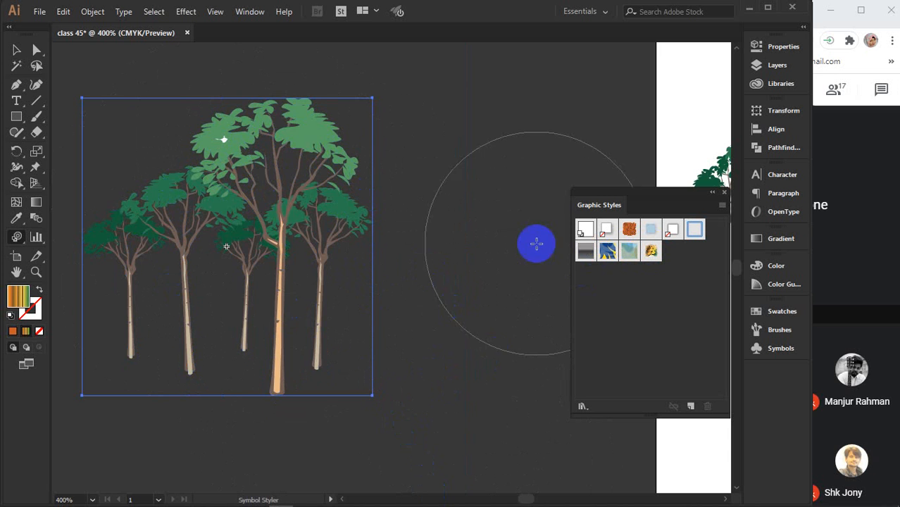
left_click(607, 250)
left_click(227, 232)
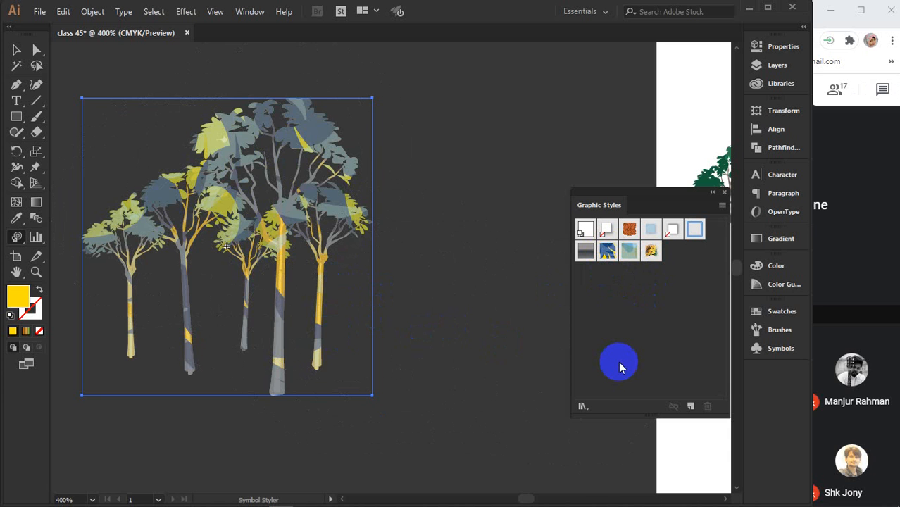
key("ctrl+z")
Select the trees symbol, fade it out with the Symbol Screener, and restore its full visibility with the same tool
left_click(14, 50)
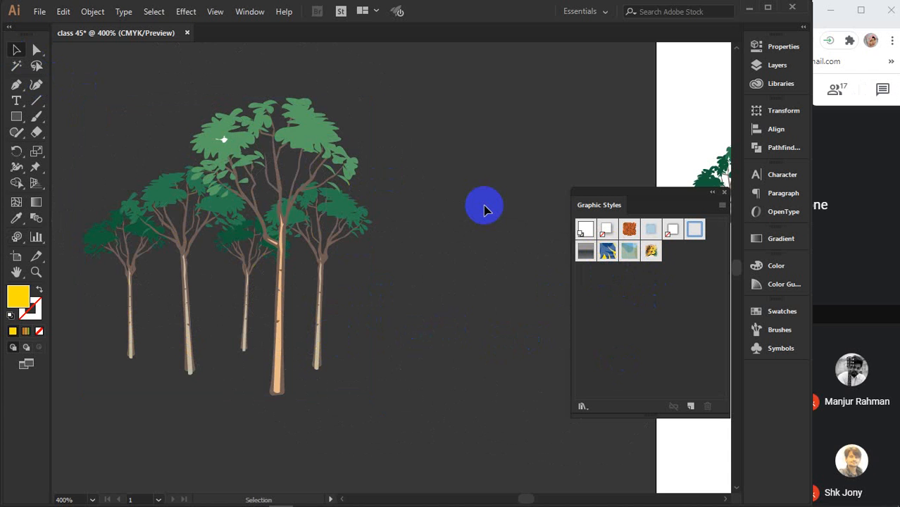
left_click(227, 242)
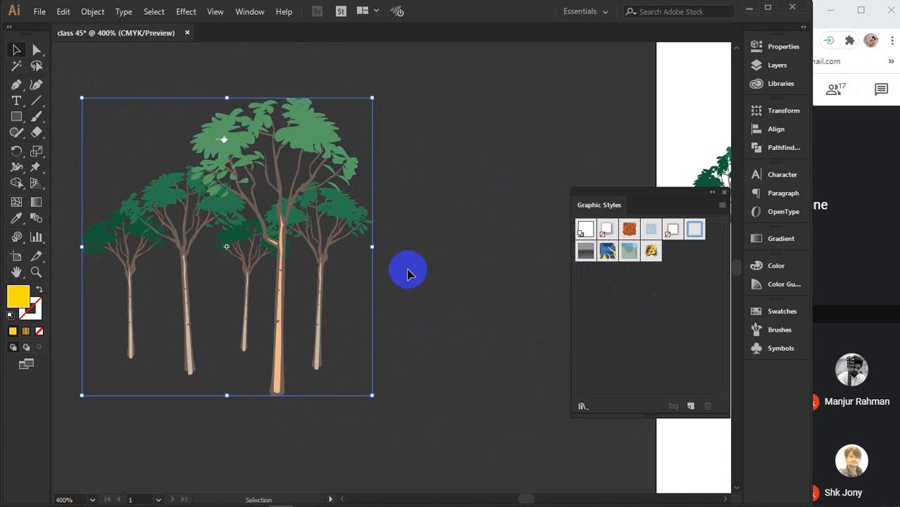
left_click_drag(408, 271, 470, 289)
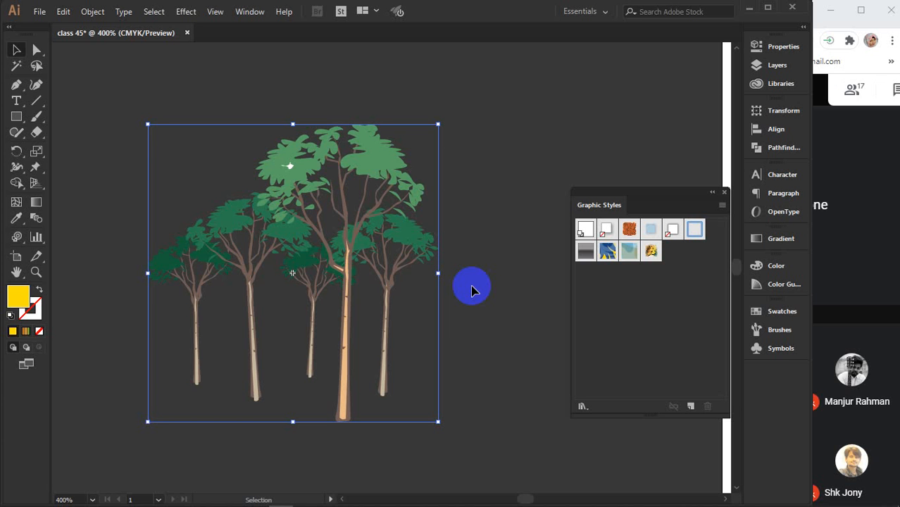
left_click(17, 237)
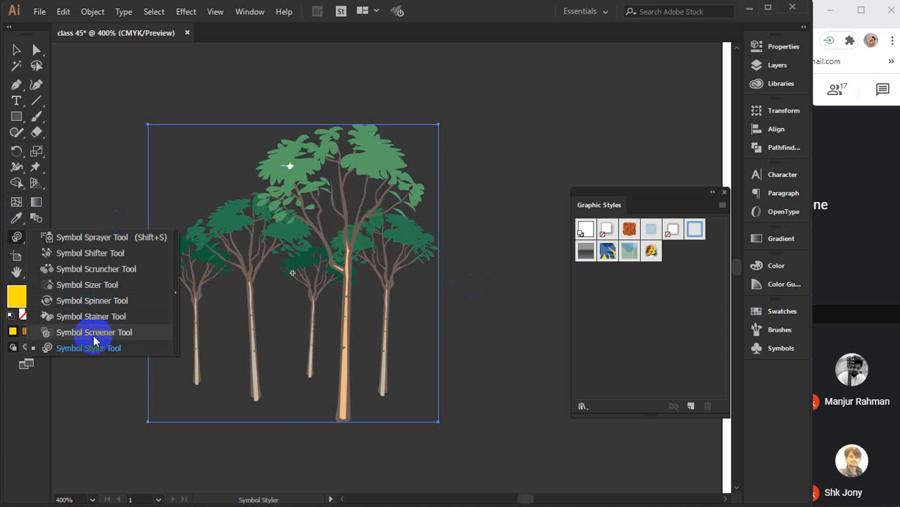
left_click(93, 332)
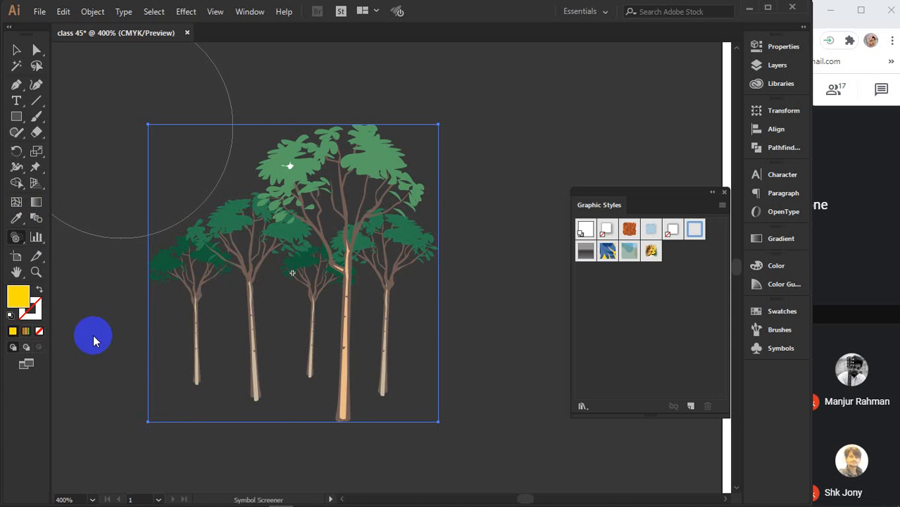
left_click(319, 246)
left_click_drag(317, 246, 315, 246)
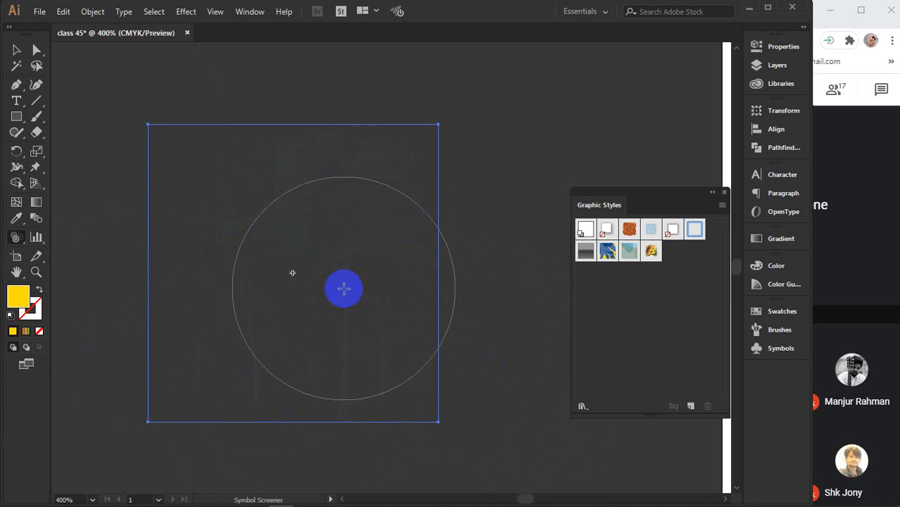
mouse_move(279, 258)
left_mouse_down()
mouse_move(302, 259)
mouse_move(452, 362)
mouse_move(438, 301)
mouse_move(504, 378)
left_mouse_up()
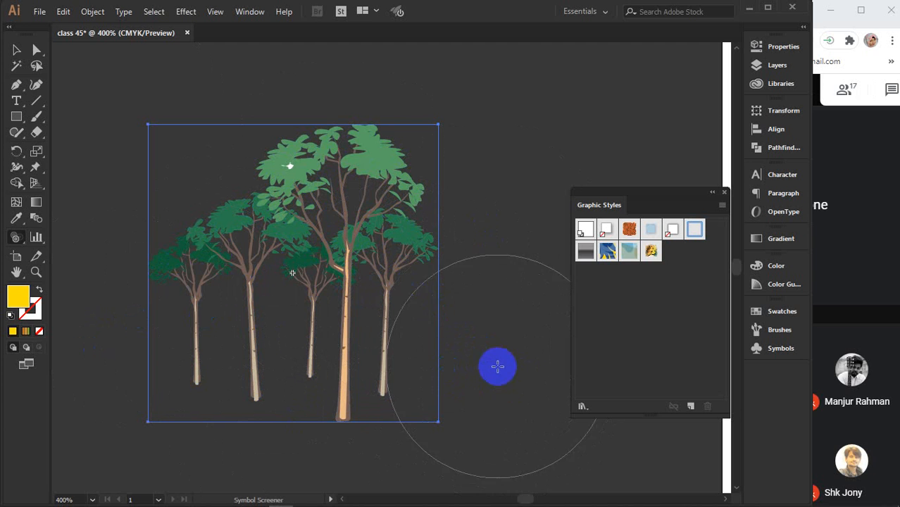
Deselect and reselect the trees symbol, and close the graphic styles collection
left_click(17, 50)
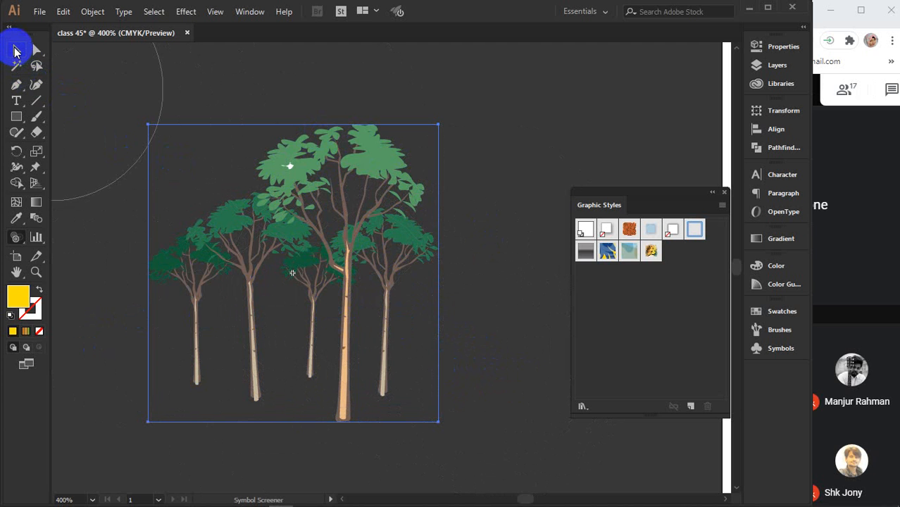
left_click(470, 181)
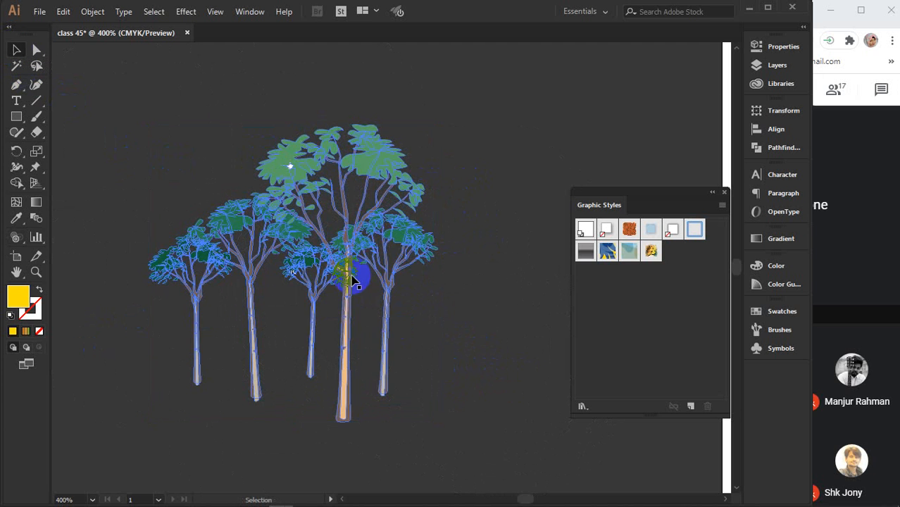
left_click(310, 174)
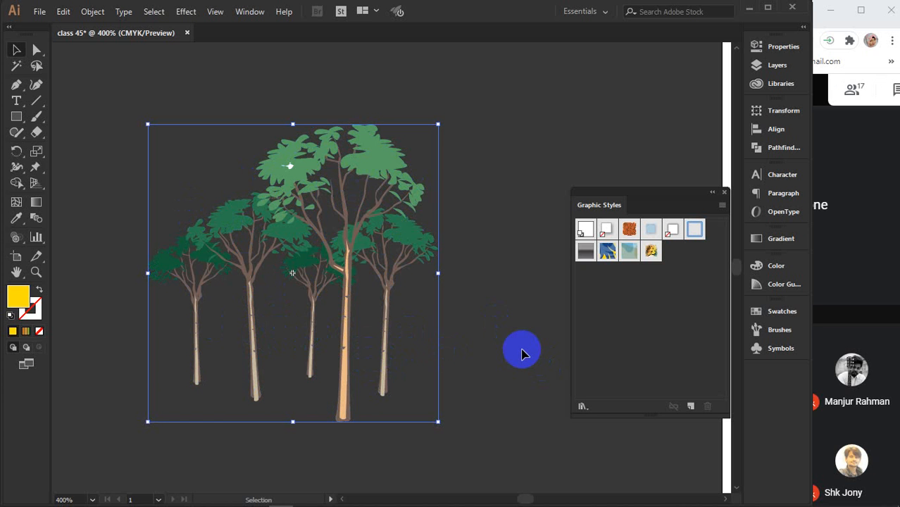
left_click(724, 192)
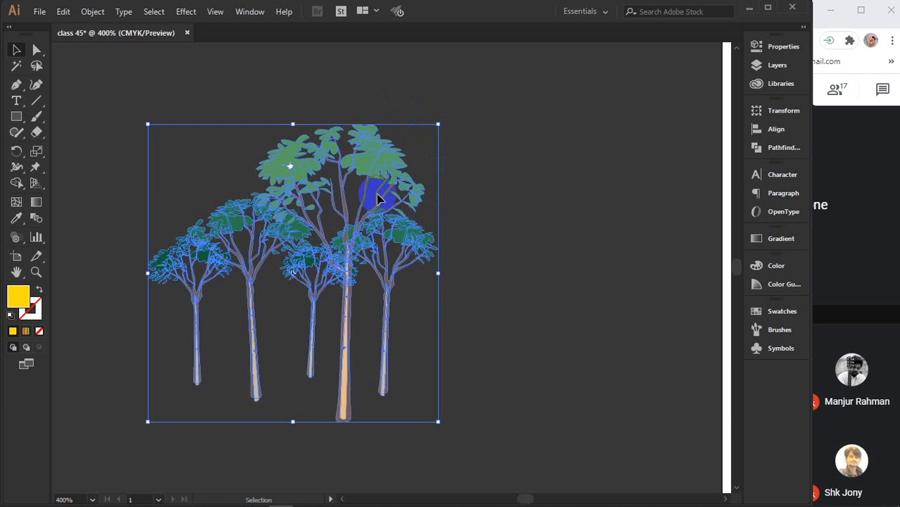
Break the trees instance's link to its symbol and undo the break
right_click(357, 156)
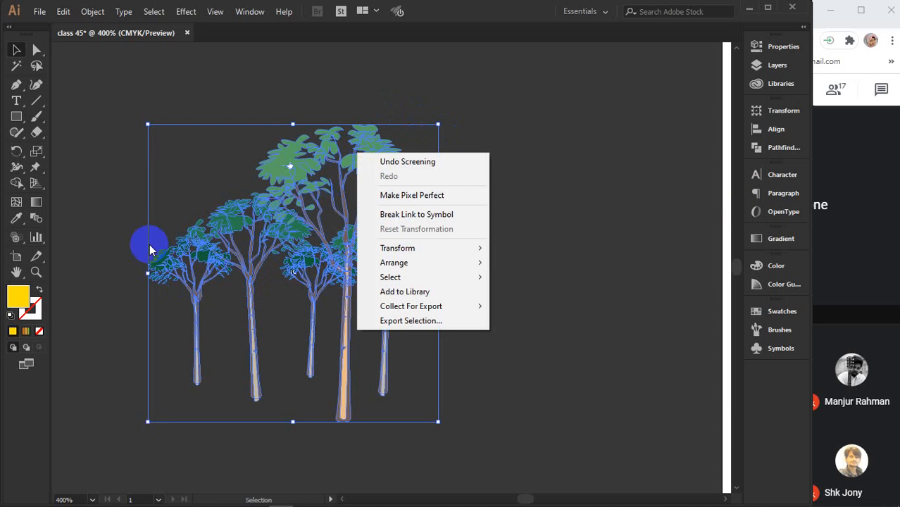
left_click(530, 185)
left_click(377, 150)
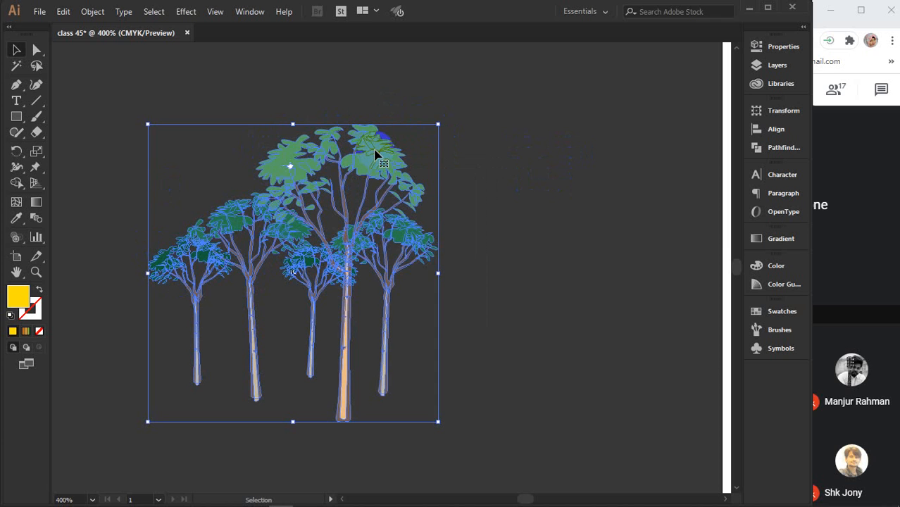
right_click(374, 150)
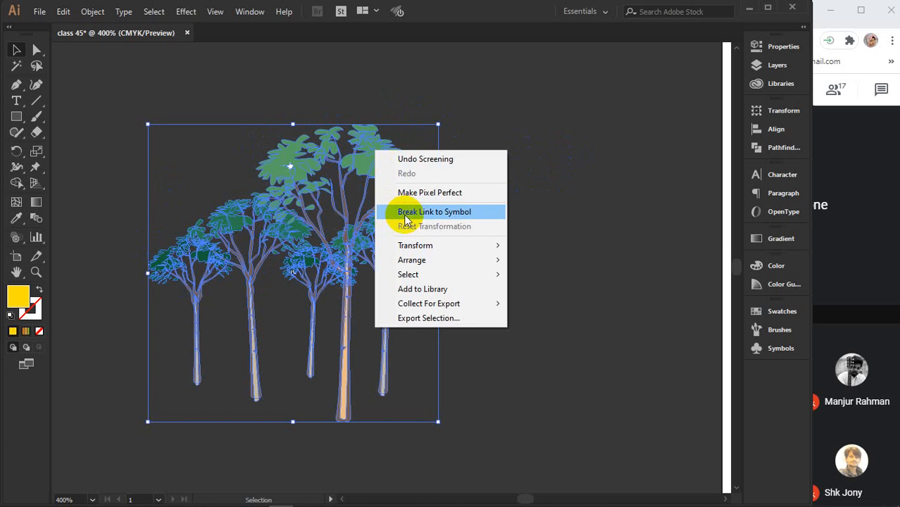
left_click(441, 215)
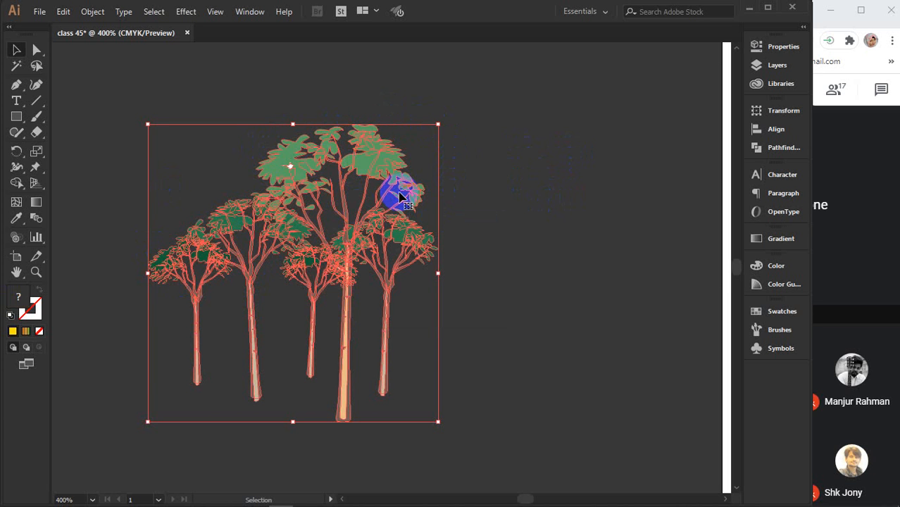
key("ctrl+z")
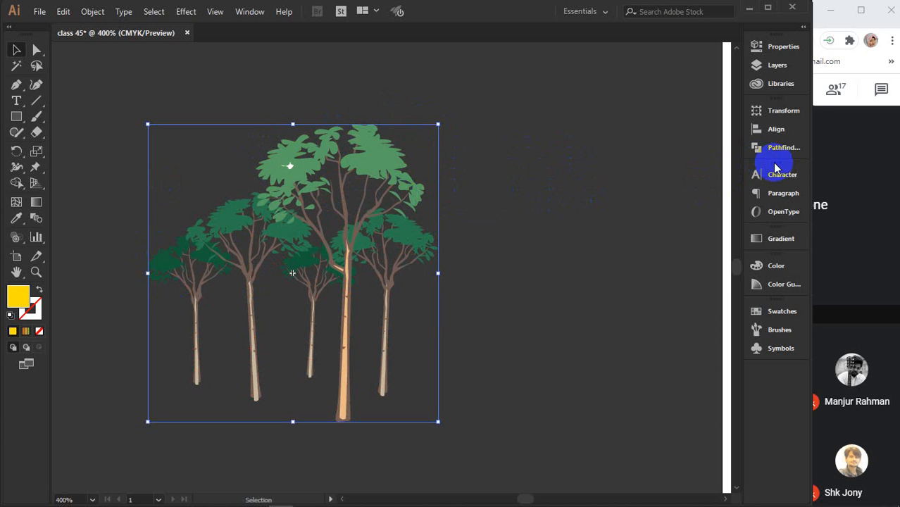
Open the trees symbol's definition for editing from its properties and exit symbol editing without changing the artwork
left_click(769, 45)
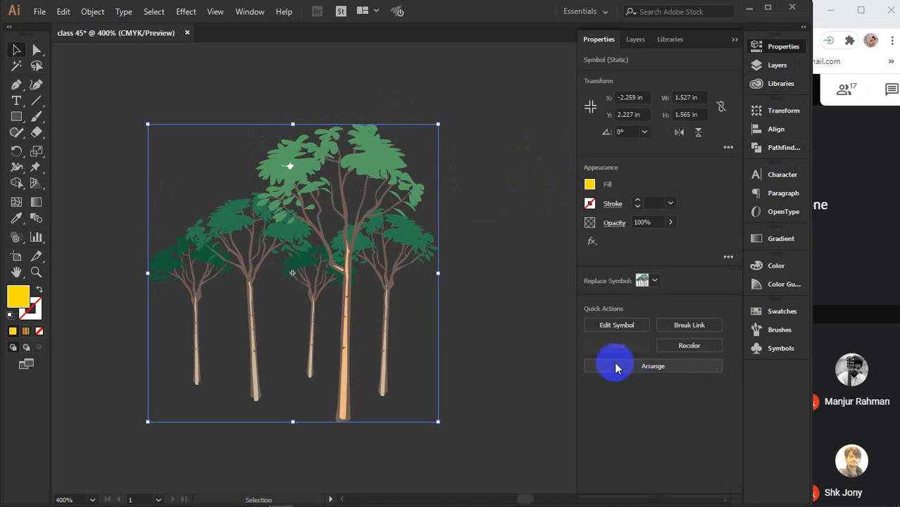
left_click(608, 326)
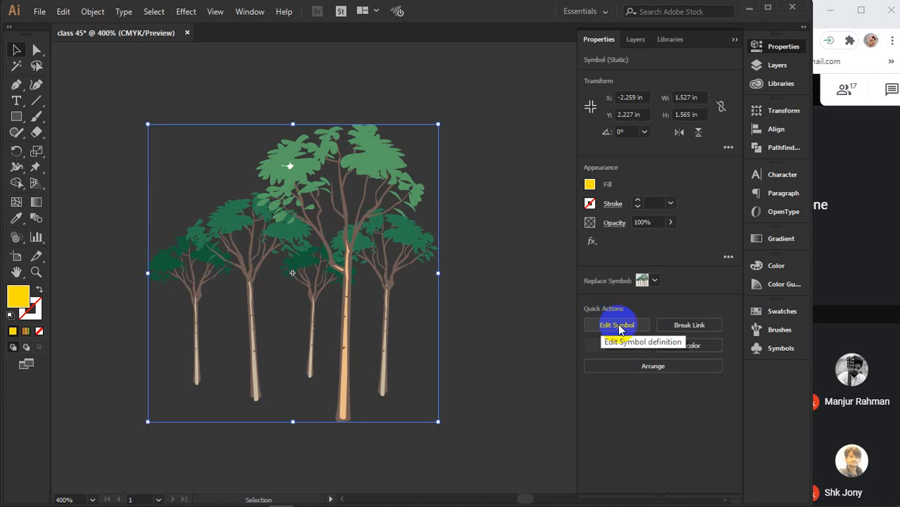
left_click(619, 328)
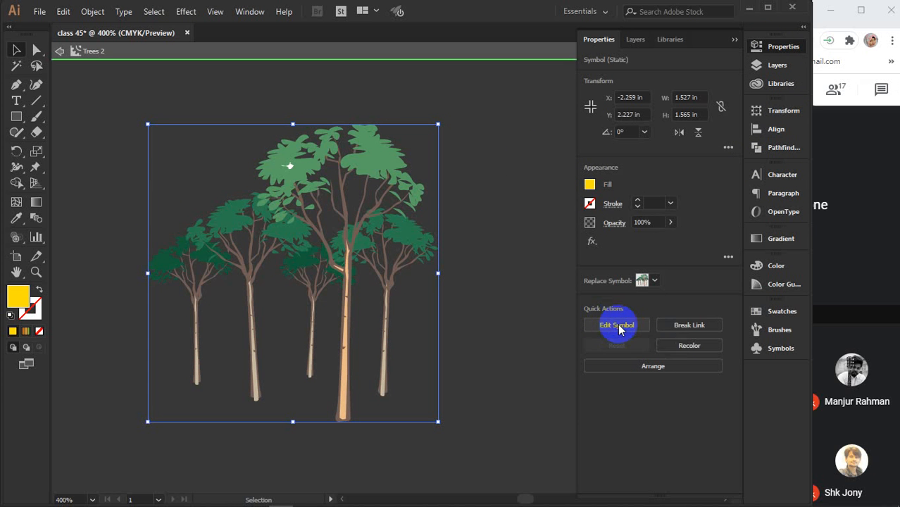
left_click(364, 173)
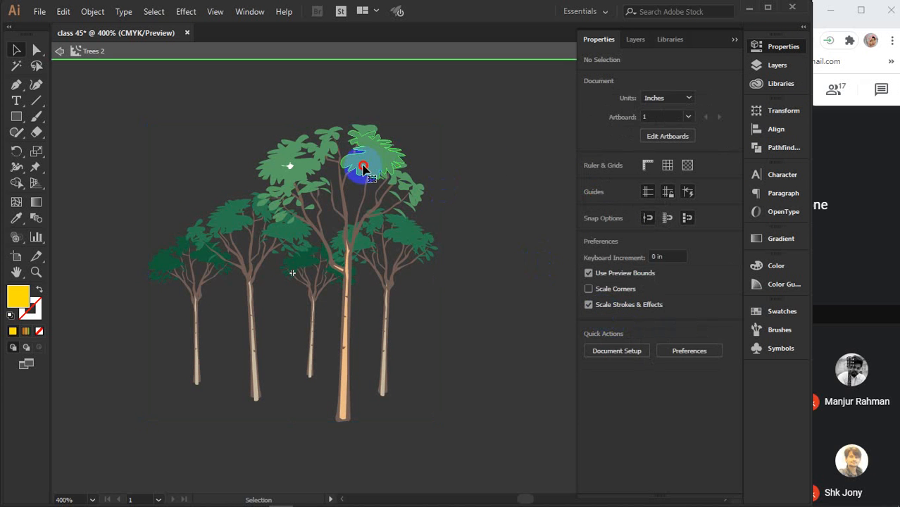
double_click(466, 275)
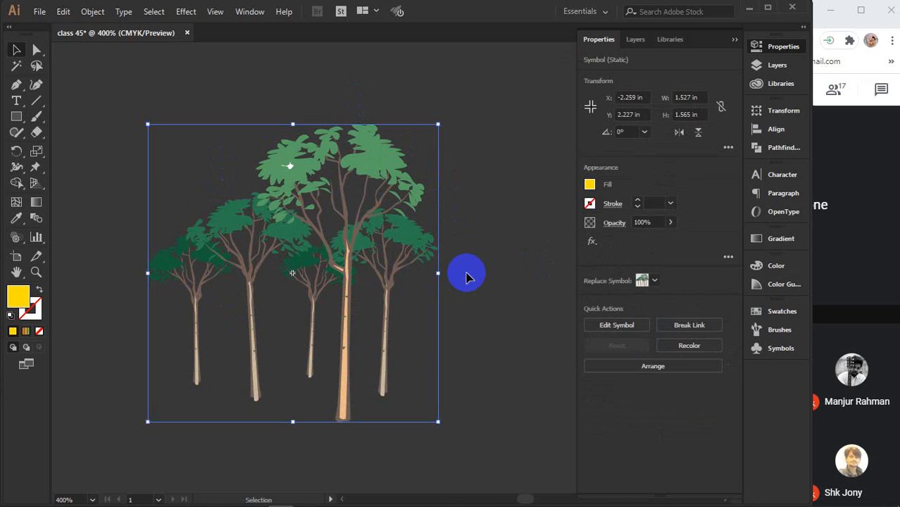
Start recoloring the trees symbol's artwork and replace the brown of the trunks and branches with bright orange-red
left_click(688, 348)
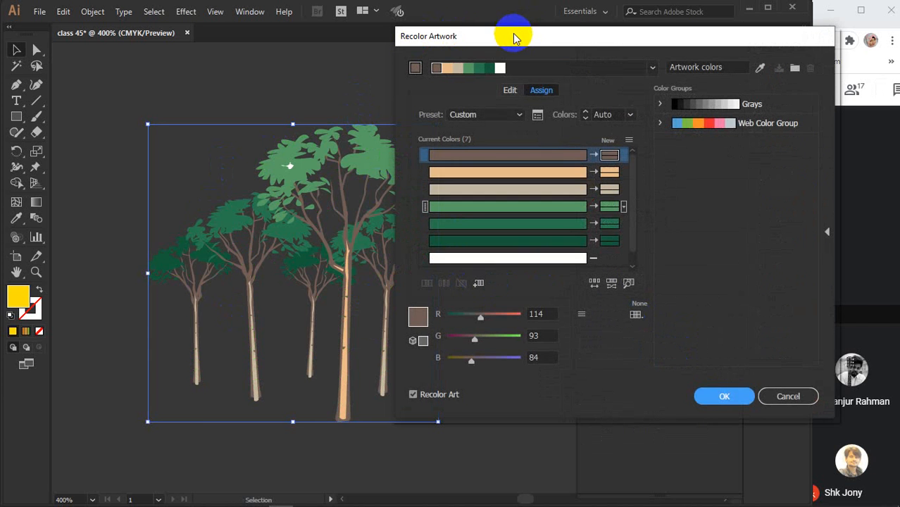
left_click_drag(514, 38, 569, 34)
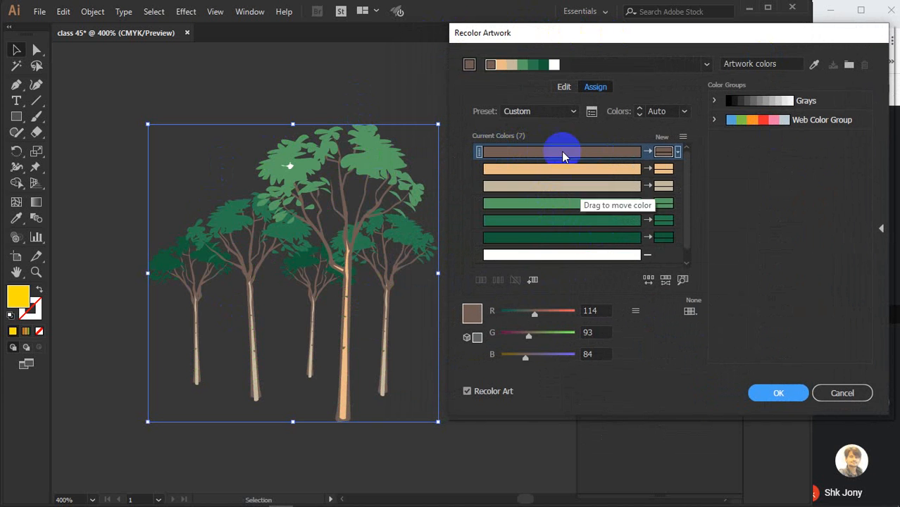
left_click(524, 154)
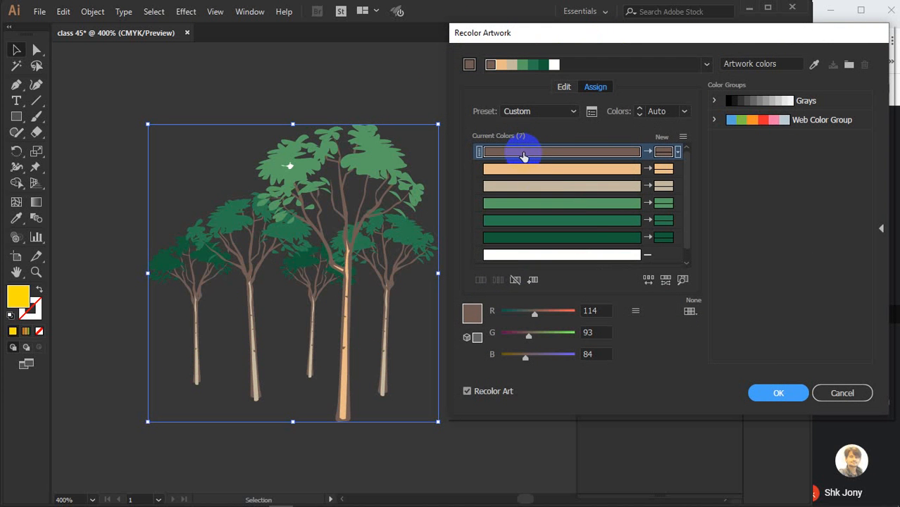
double_click(474, 313)
left_click(663, 146)
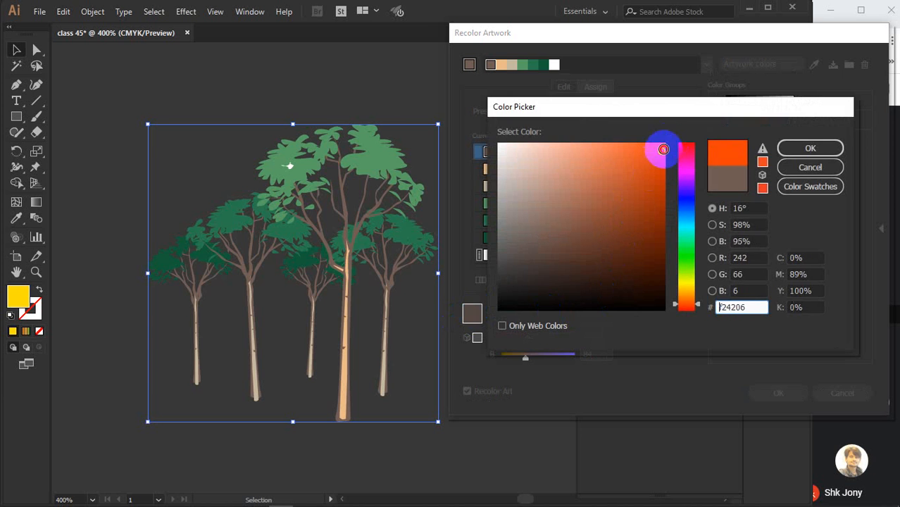
left_click(782, 149)
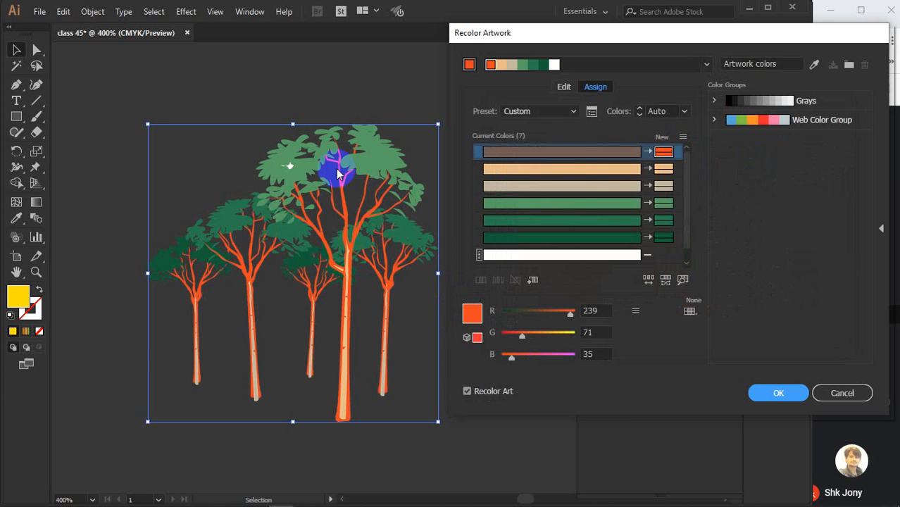
Replace the darkest green of the foliage with the bright yellow ffec00 in the artwork recoloring
left_click(528, 241)
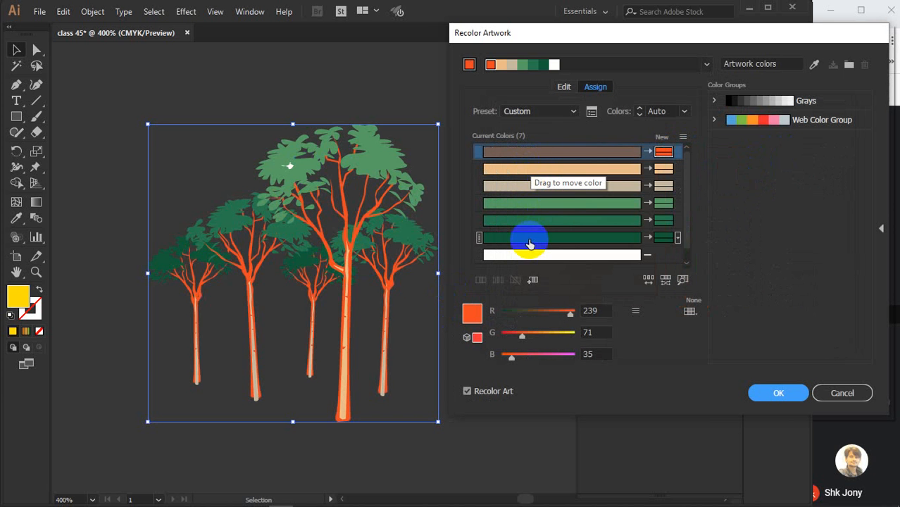
double_click(467, 319)
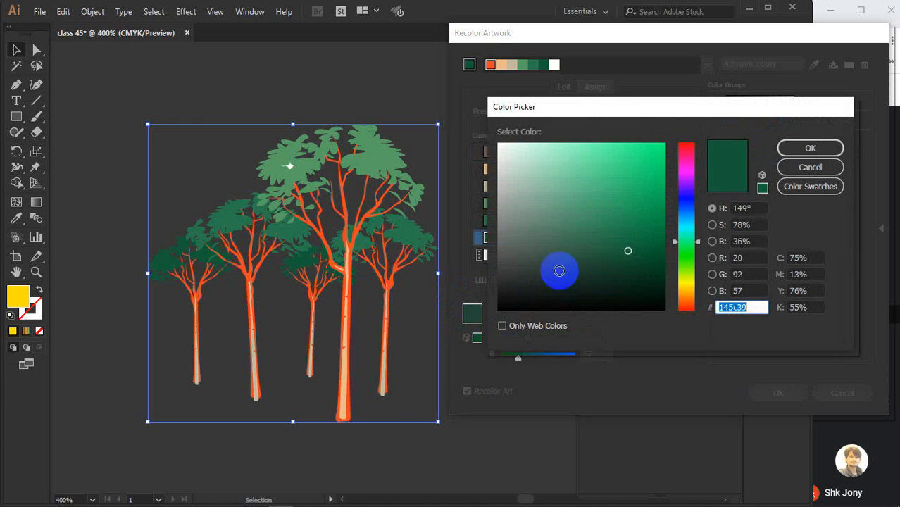
left_click(686, 285)
left_click(651, 156)
left_click_drag(652, 157, 667, 136)
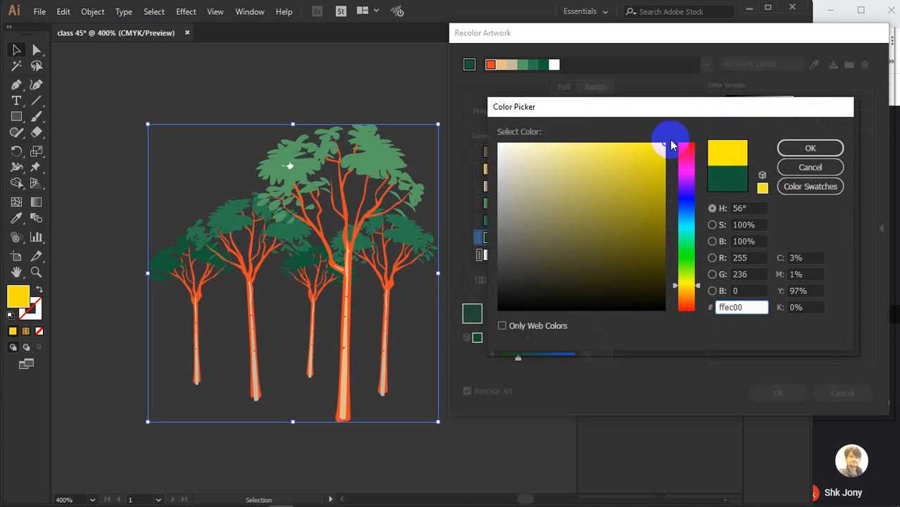
left_click(811, 148)
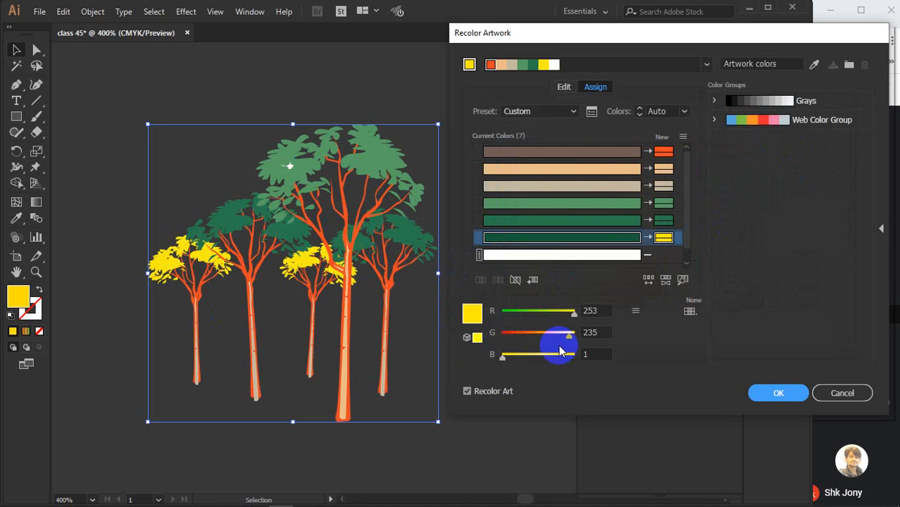
Replace the light peach color of the tallest tree's trunk with a vivid pink
scroll(530, 215, "down", 1)
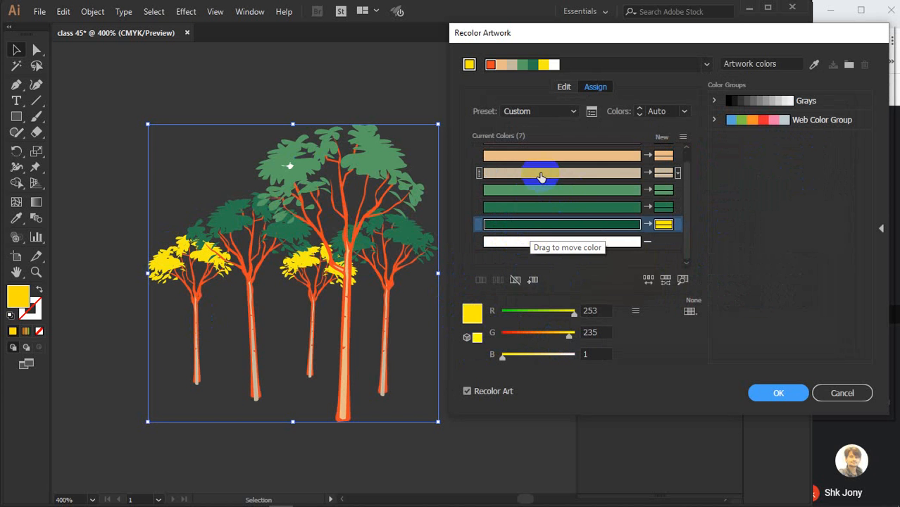
scroll(540, 177, "up", 1)
left_click(513, 169)
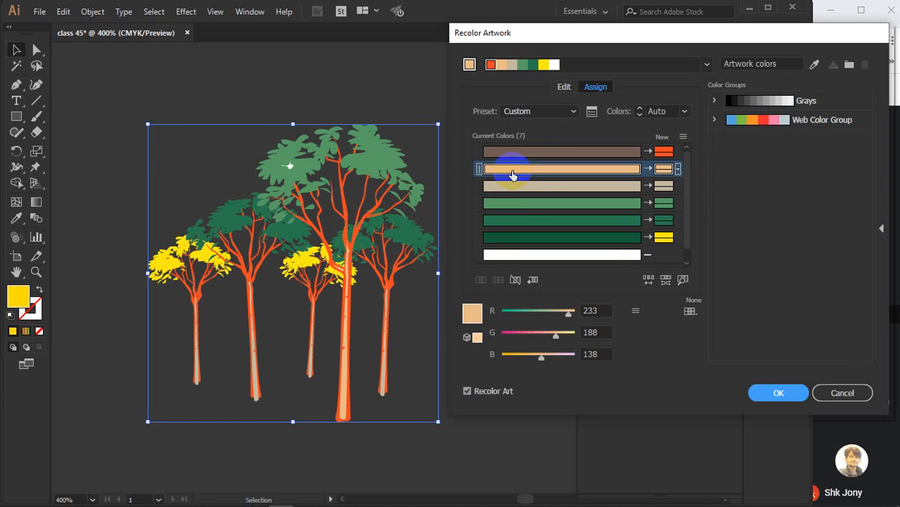
double_click(474, 312)
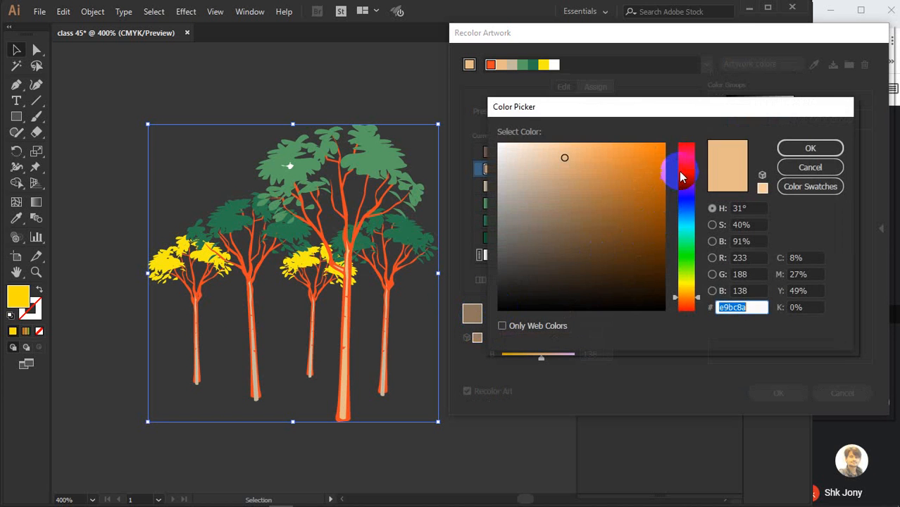
left_click_drag(681, 176, 682, 164)
left_click(663, 145)
left_click(798, 148)
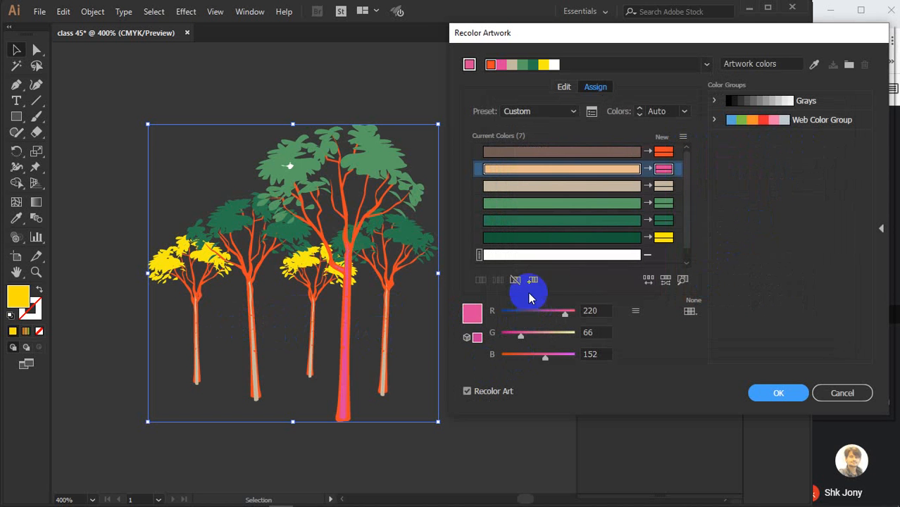
Replace the light green of the tallest tree's leaves with sky blue, and cancel the whole artwork recoloring
left_click(530, 203)
double_click(474, 315)
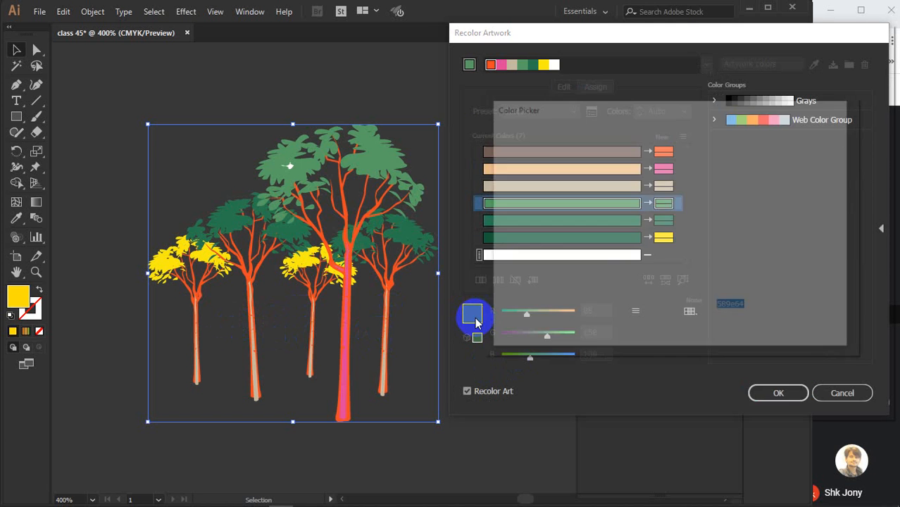
left_click_drag(680, 242, 680, 225)
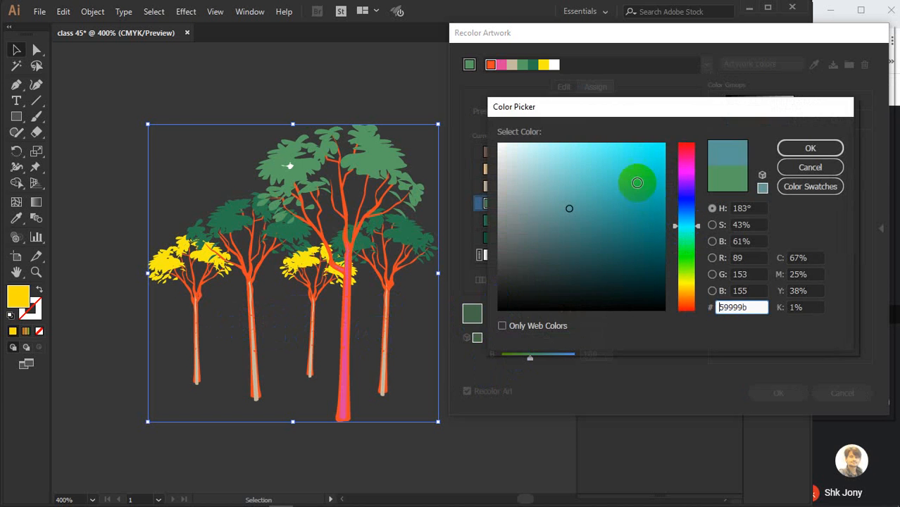
left_click_drag(637, 182, 667, 143)
left_click(810, 148)
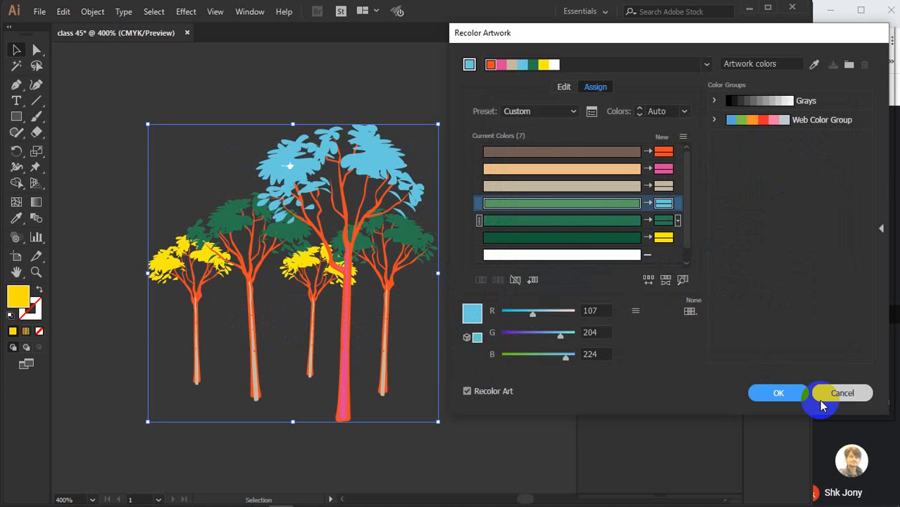
left_click(842, 393)
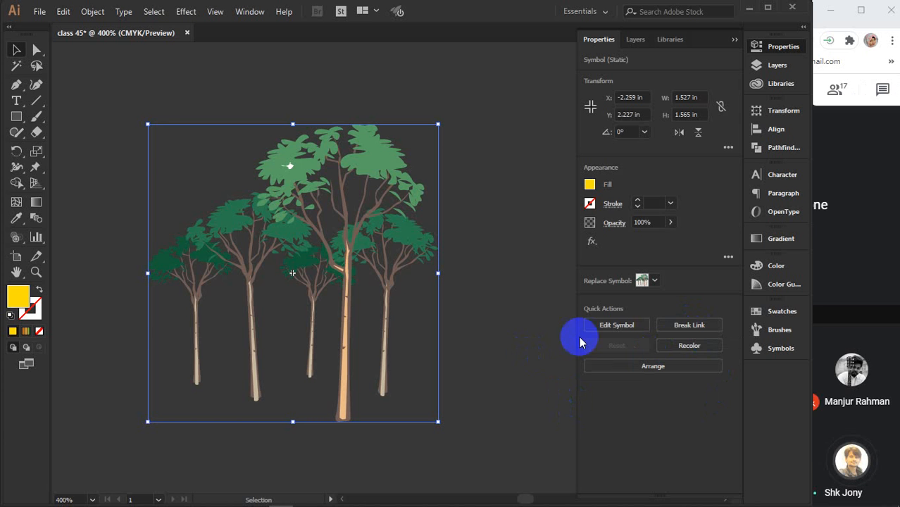
Open the trees symbol's definition for editing and ungroup its whole artwork
left_click(618, 324)
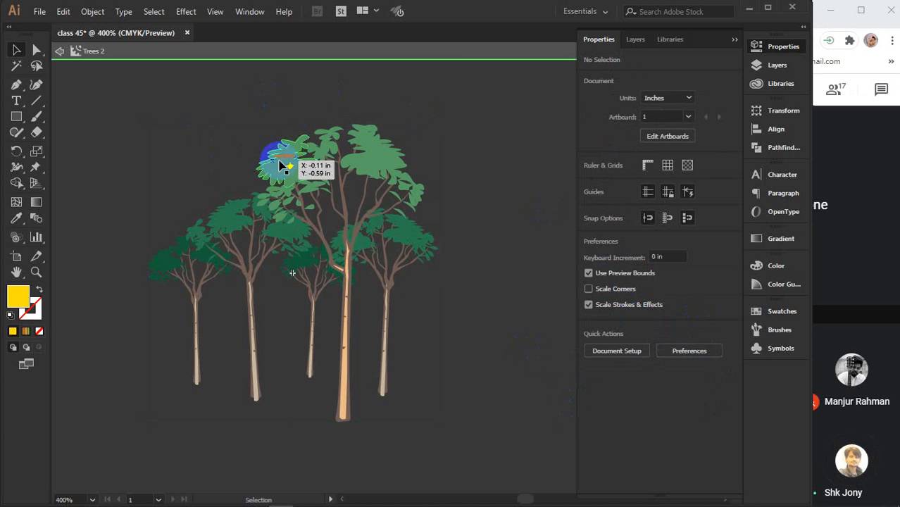
left_click(287, 159)
right_click(291, 163)
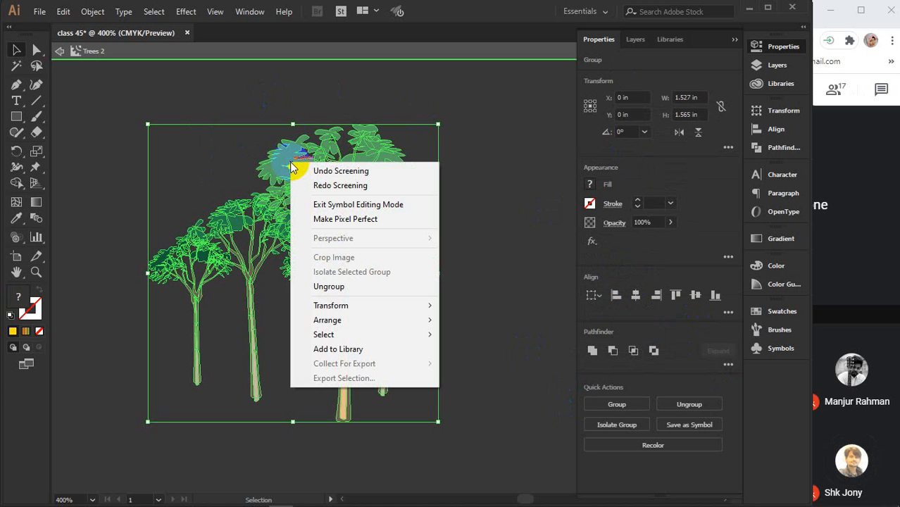
left_click(323, 286)
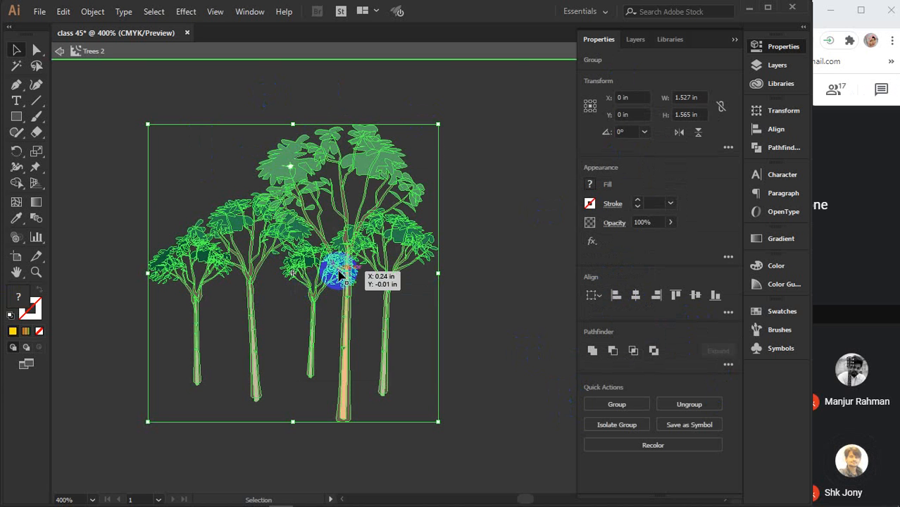
left_click(507, 214)
Ungroup the remaining nested groups of the trees artwork down to individual paths and deselect it
left_click(341, 170)
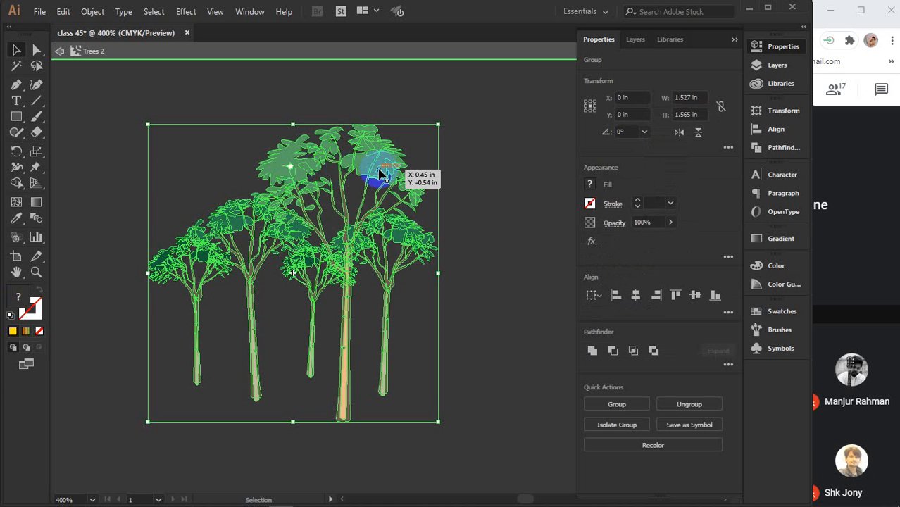
right_click(379, 172)
left_click(399, 294)
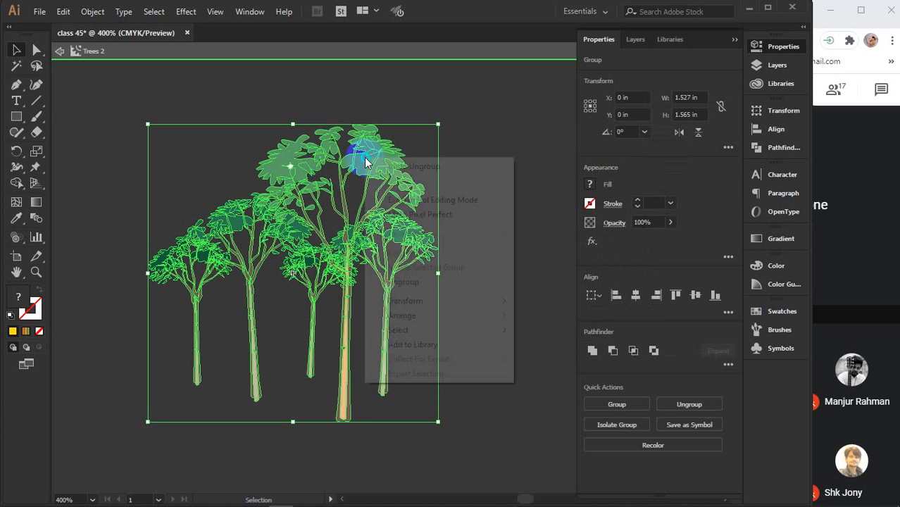
left_click(399, 279)
right_click(357, 159)
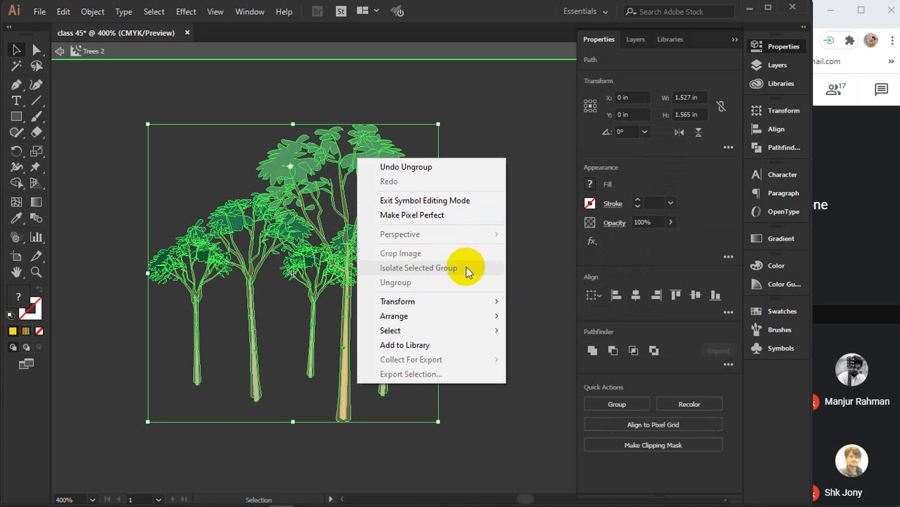
left_click(533, 186)
Select single leaf, branch and trunk paths across the trees to check that they are separate, and clear the selection
left_click(318, 165)
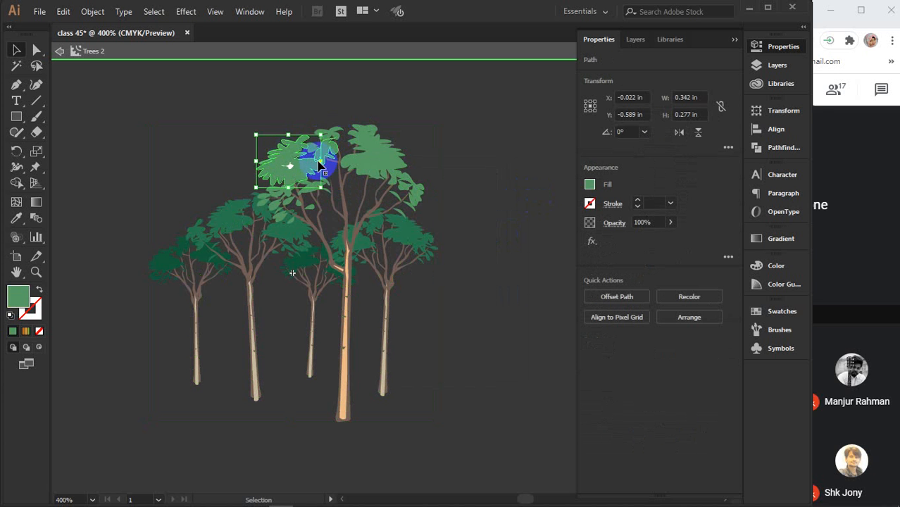
left_click(357, 157)
left_click(370, 129)
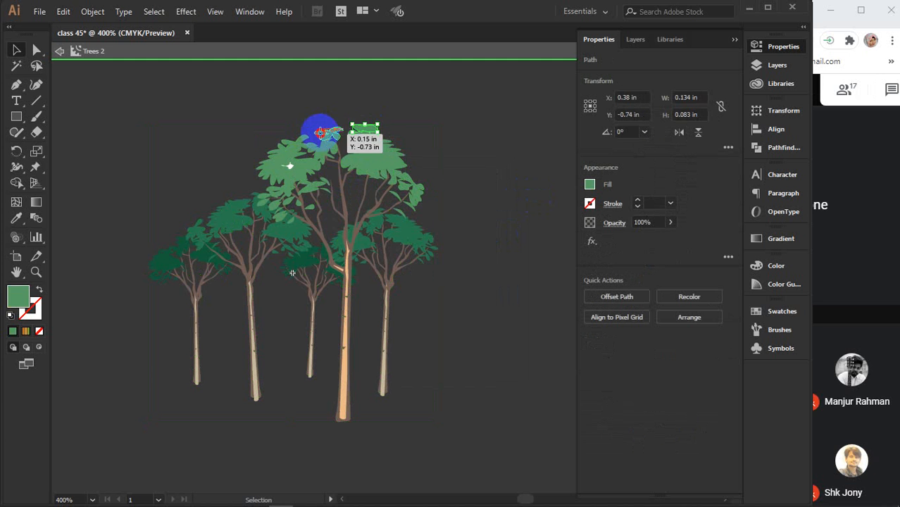
left_click(316, 133)
left_click(298, 233)
left_click(337, 266)
left_click(345, 296)
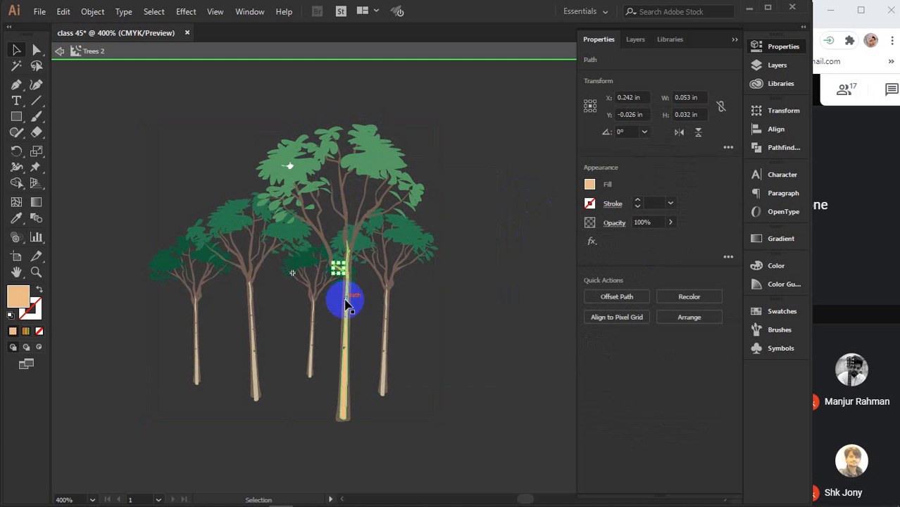
left_click(389, 301)
left_click(409, 228)
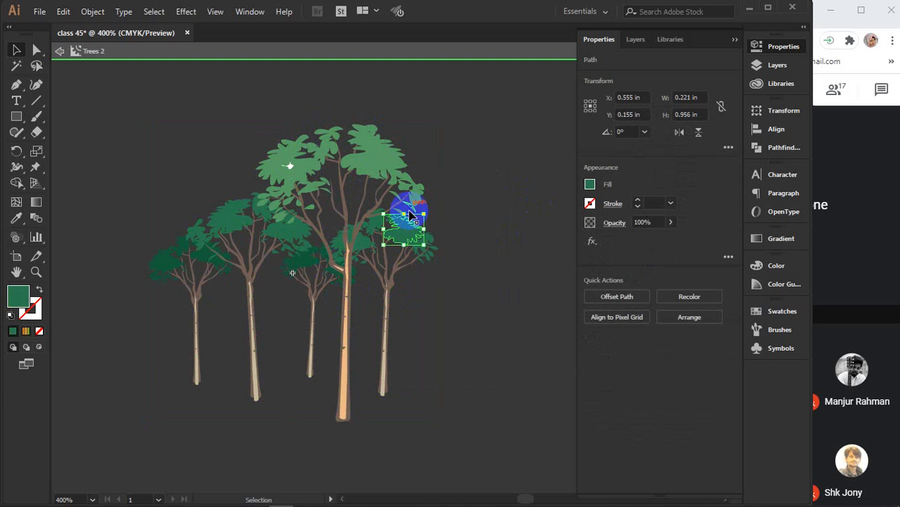
left_click(413, 187)
left_click(255, 213)
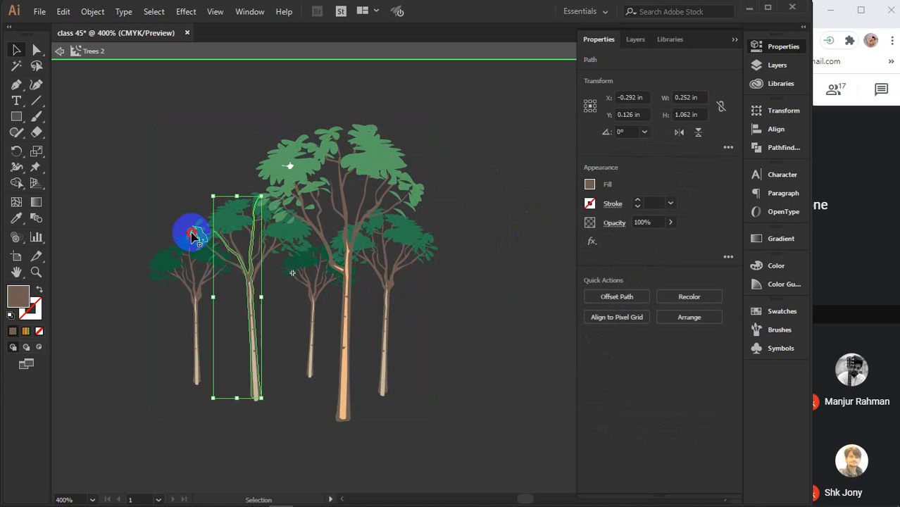
left_click(192, 235)
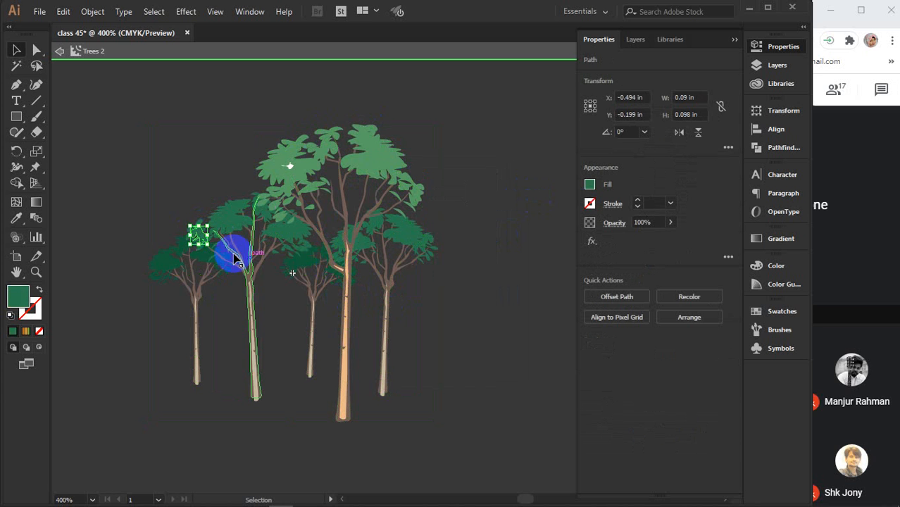
left_click(462, 236)
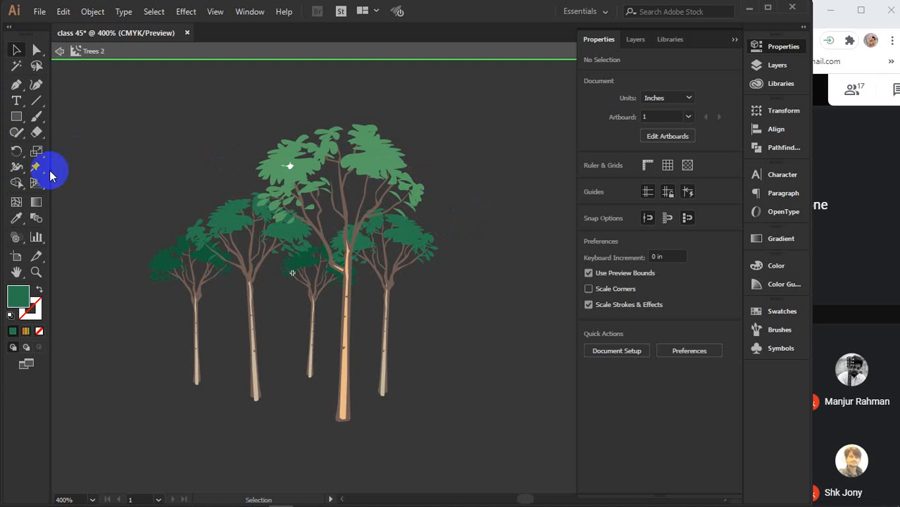
Reshape the upper edge of the tallest tree's large leaf cluster by moving anchor points of its path
left_click(269, 152)
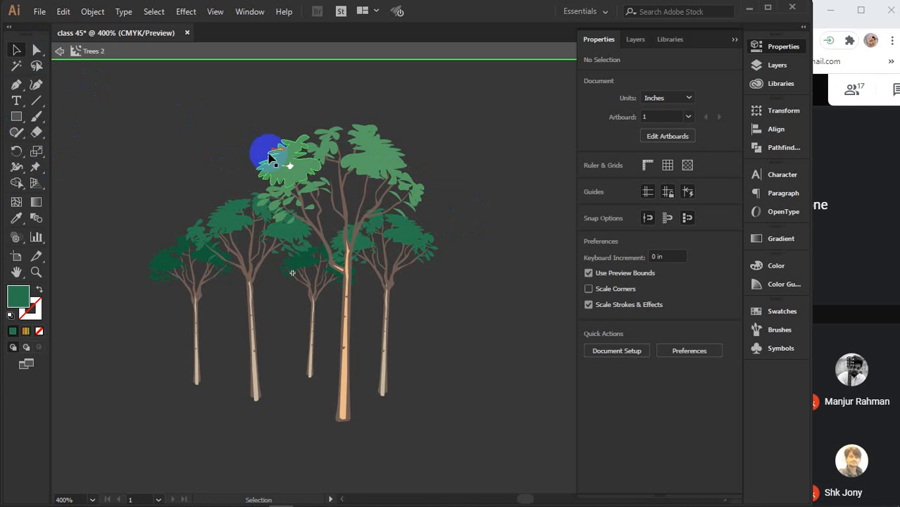
left_click(38, 50)
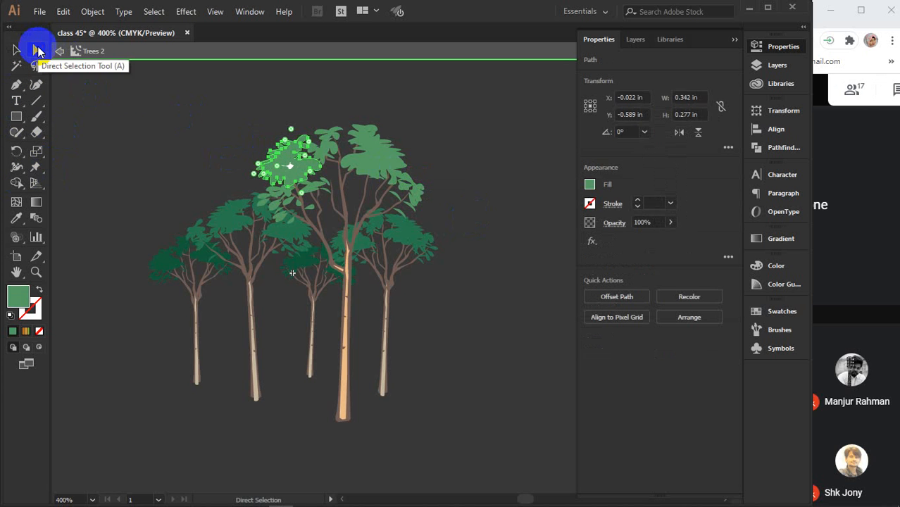
scroll(210, 102, "up", 3)
scroll(211, 103, "up", 1)
key("space")
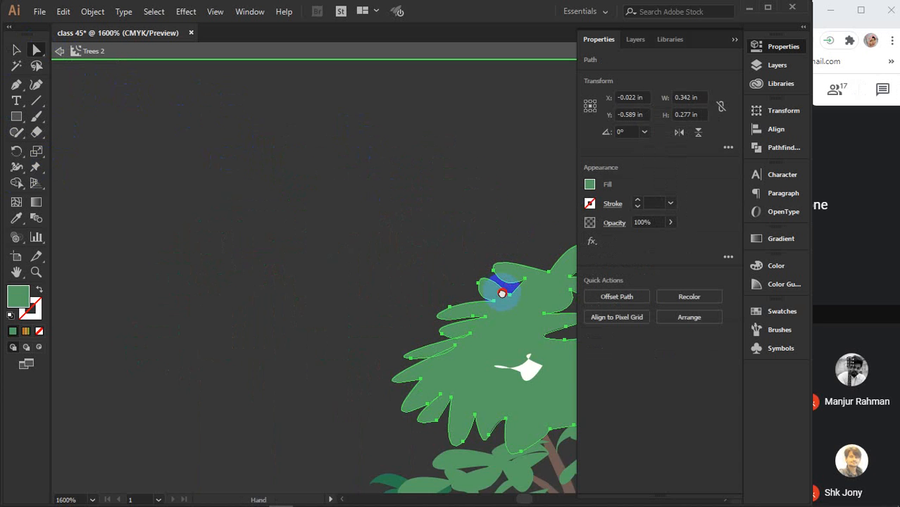
left_click_drag(502, 293, 364, 181)
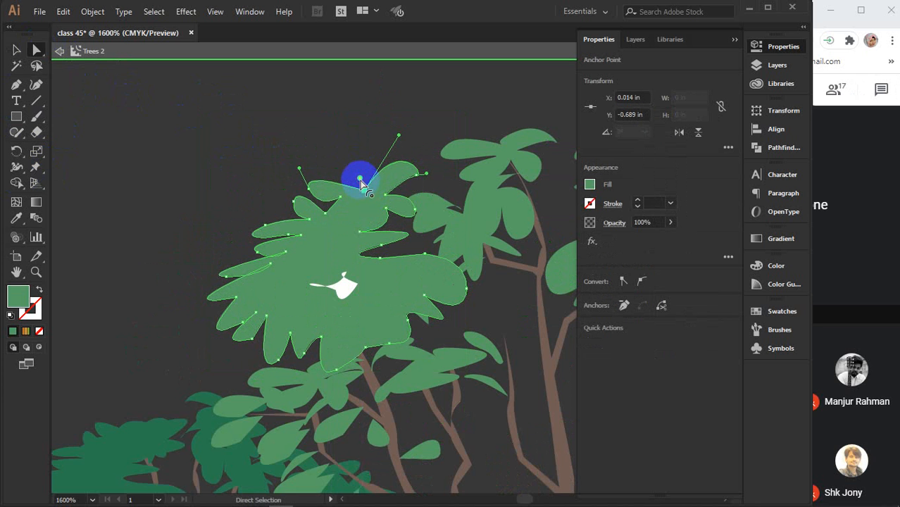
left_click_drag(361, 184, 348, 150)
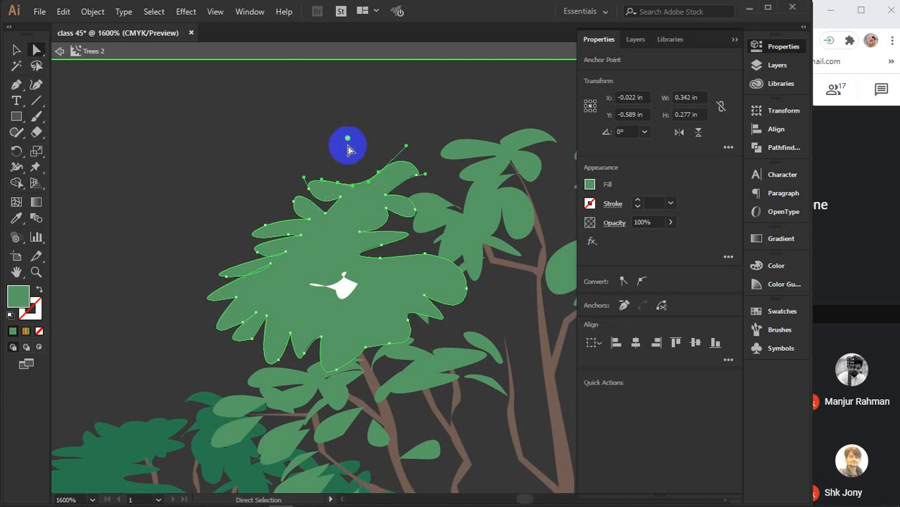
left_click(301, 231)
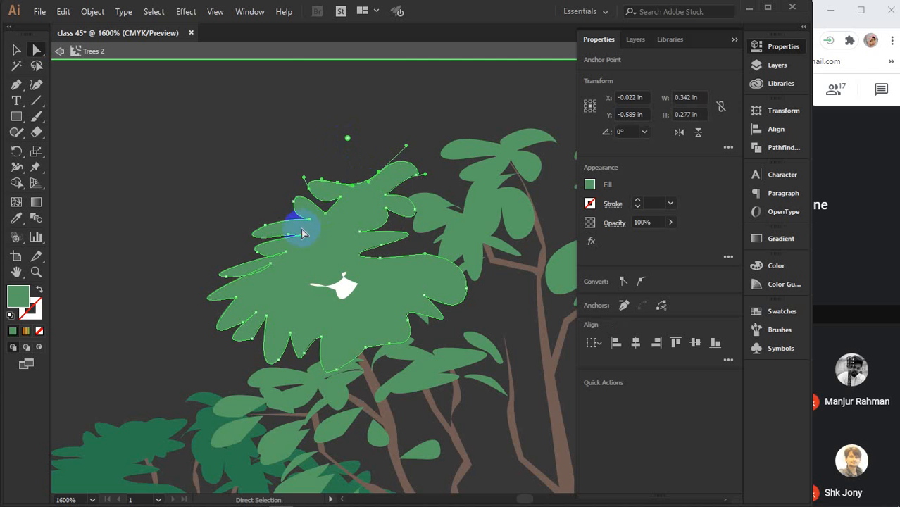
Place "Lorem ipsum" placeholder text over the tallest tree's leaves in the symbol definition and exit symbol editing
left_click(16, 100)
left_click(279, 281)
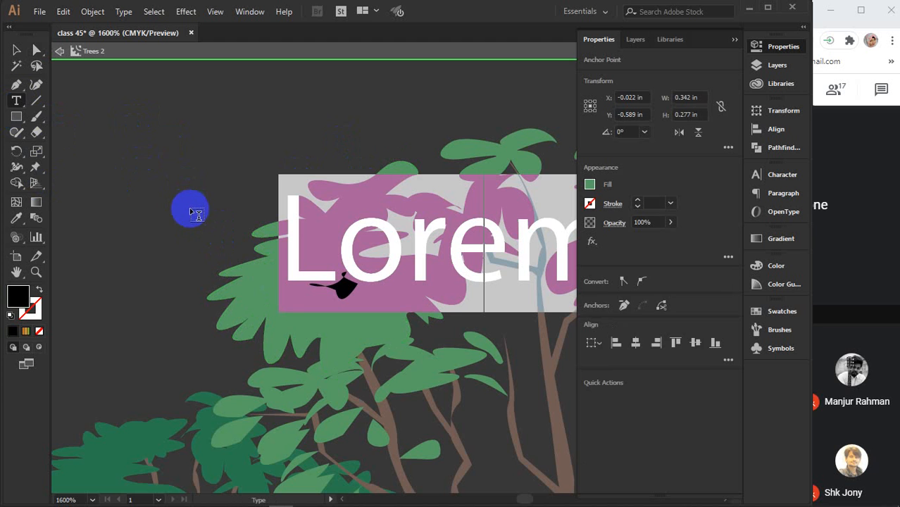
left_click(16, 48)
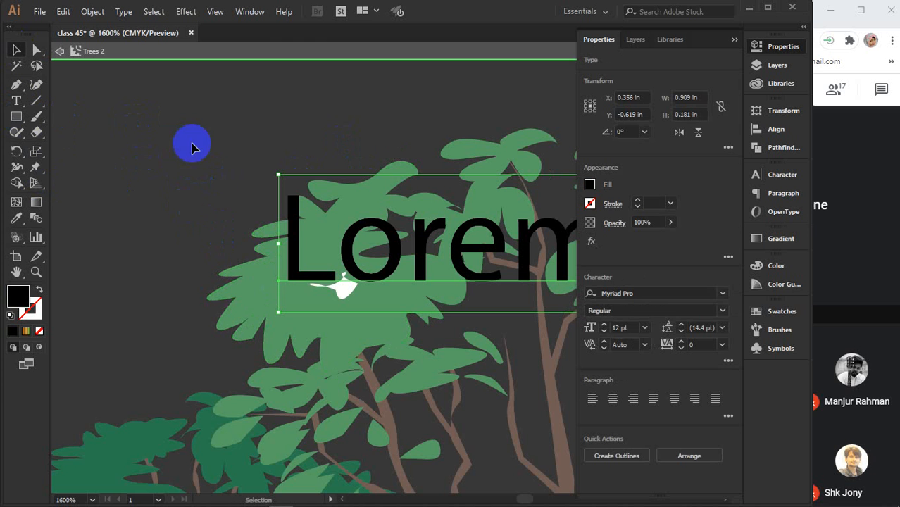
left_click(275, 56)
left_click_drag(275, 56, 291, 253)
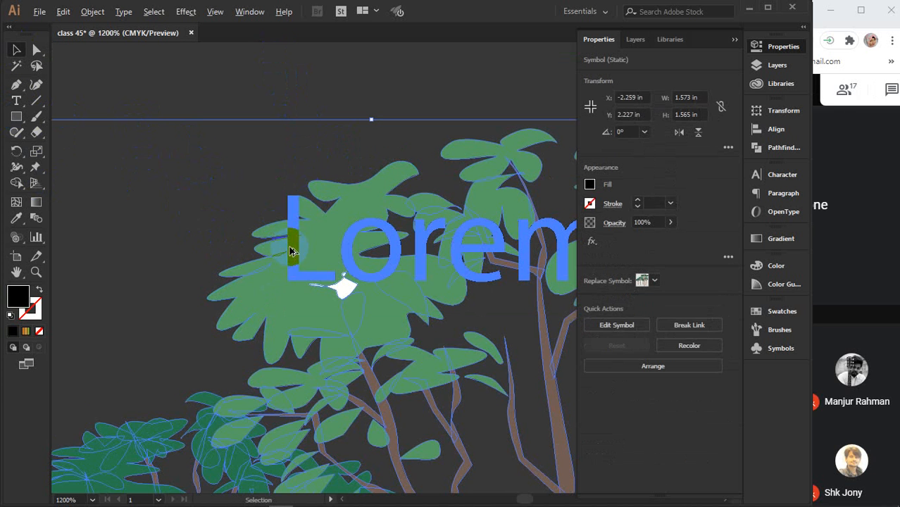
scroll(292, 252, "down", 2)
scroll(291, 252, "down", 2)
left_click(265, 144)
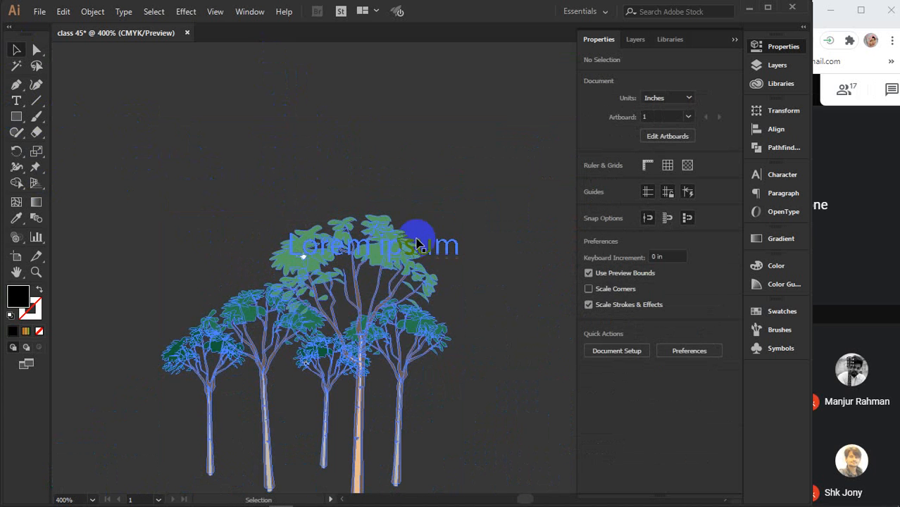
left_click(431, 257)
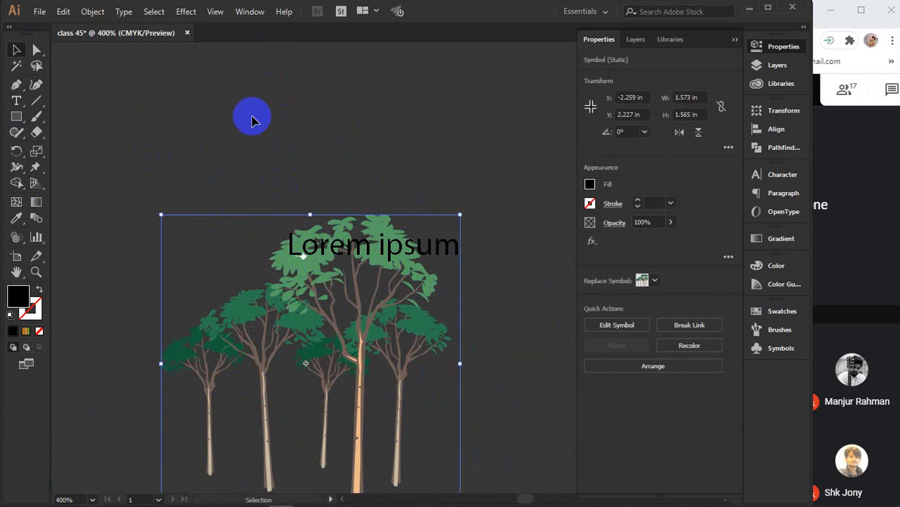
Reopen the trees symbol's definition, undo the placeholder text, and exit symbol editing with nothing selected
double_click(429, 243)
key("v")
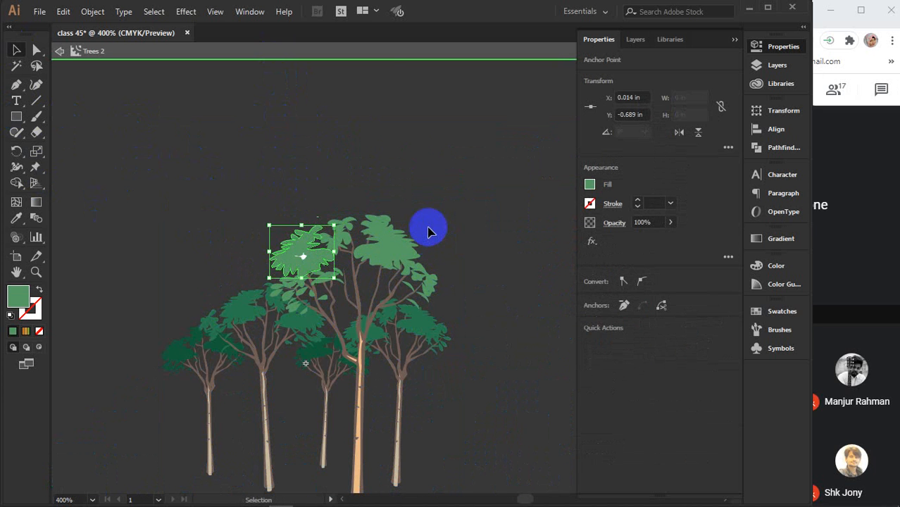
left_click(369, 53)
left_click(434, 153)
left_click(396, 236)
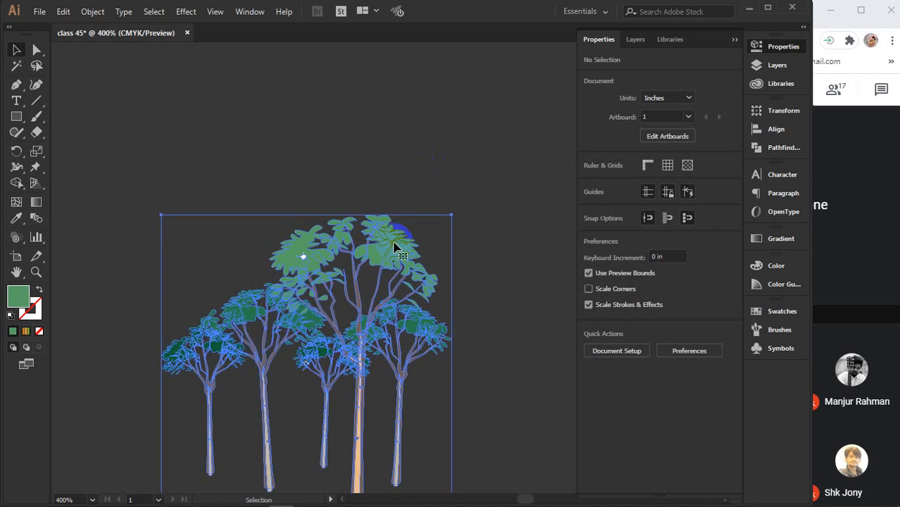
left_click(392, 159)
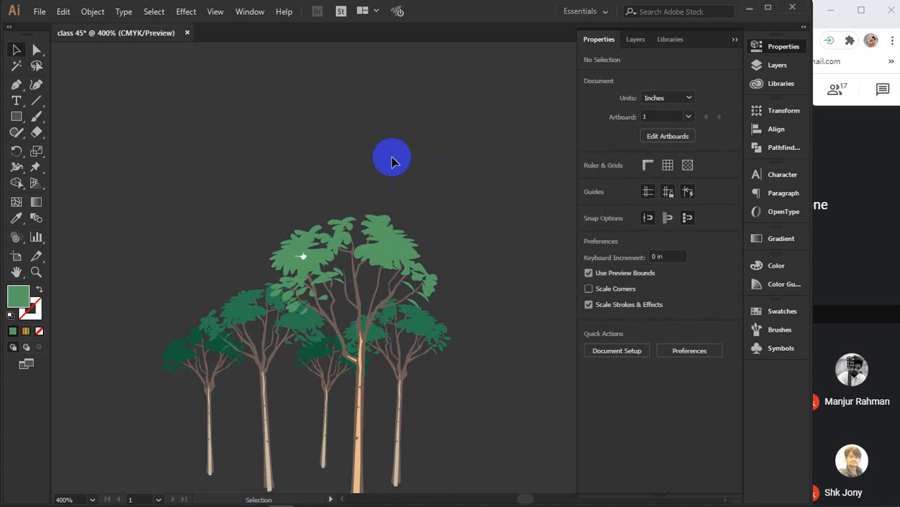
Collapse the document properties and delete the trees symbol instance beside the artboard
left_click(734, 39)
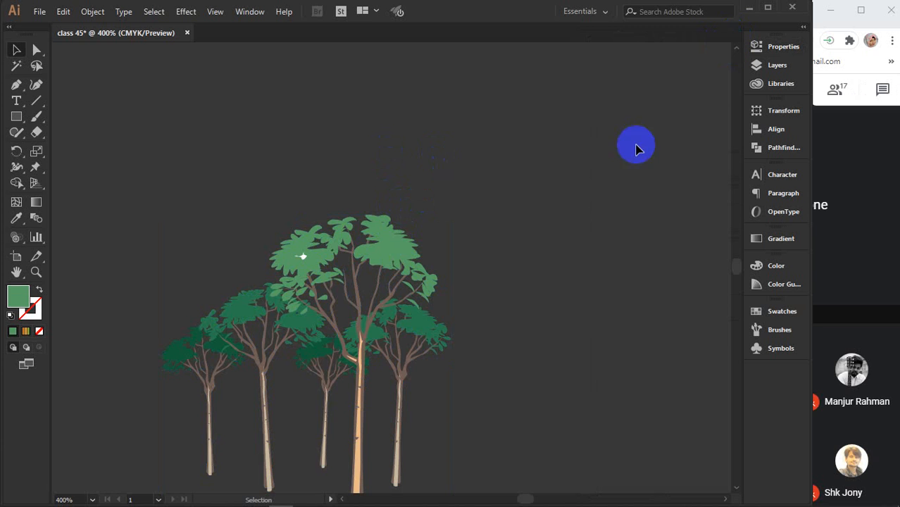
scroll(507, 225, "down", 5)
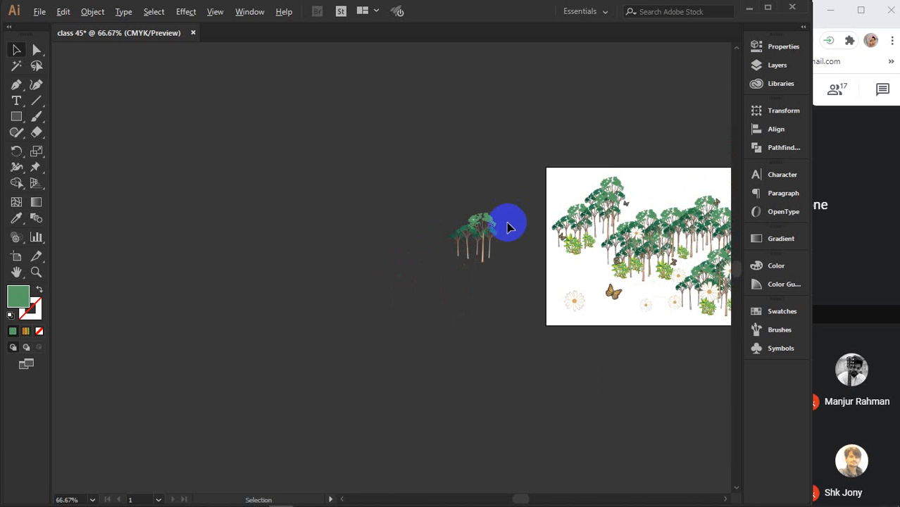
left_click(459, 248)
key("Delete")
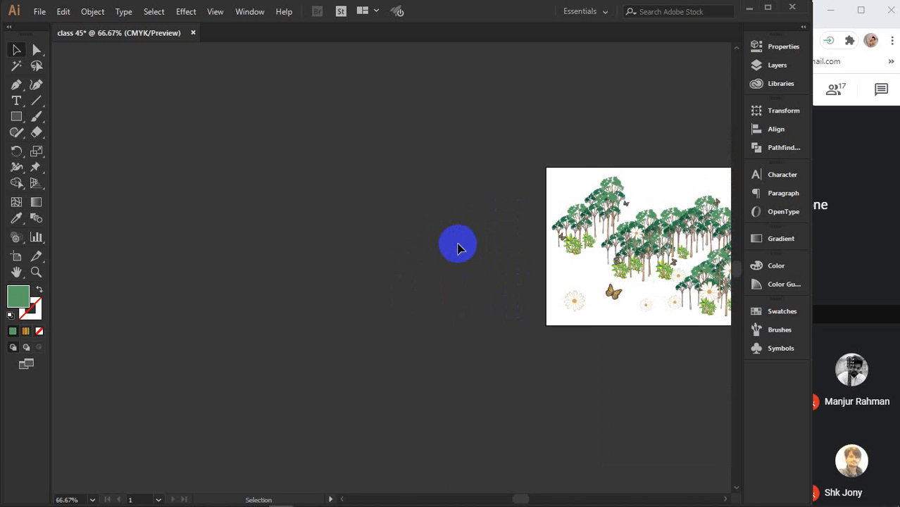
Select all the tree, bush, flower and butterfly symbol sets on the artboard and delete them
scroll(459, 245, "down", 2)
scroll(461, 245, "down", 3)
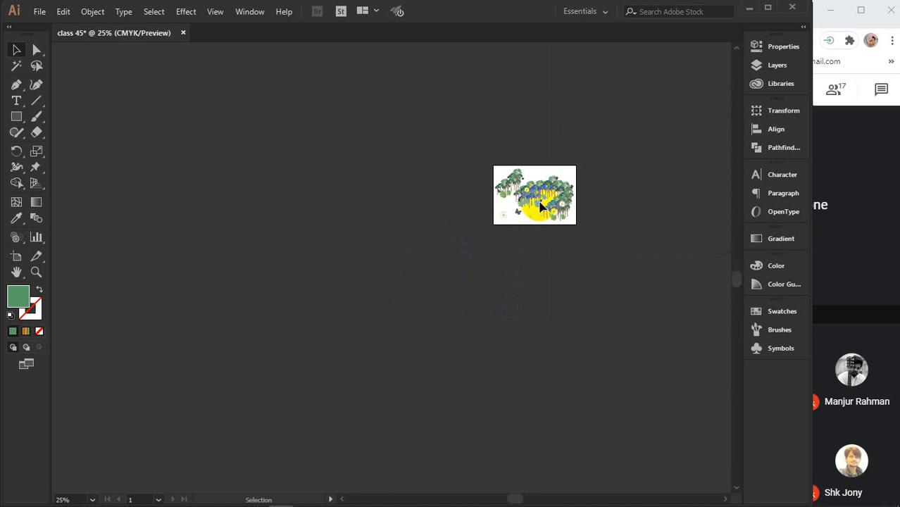
scroll(535, 201, "up", 5)
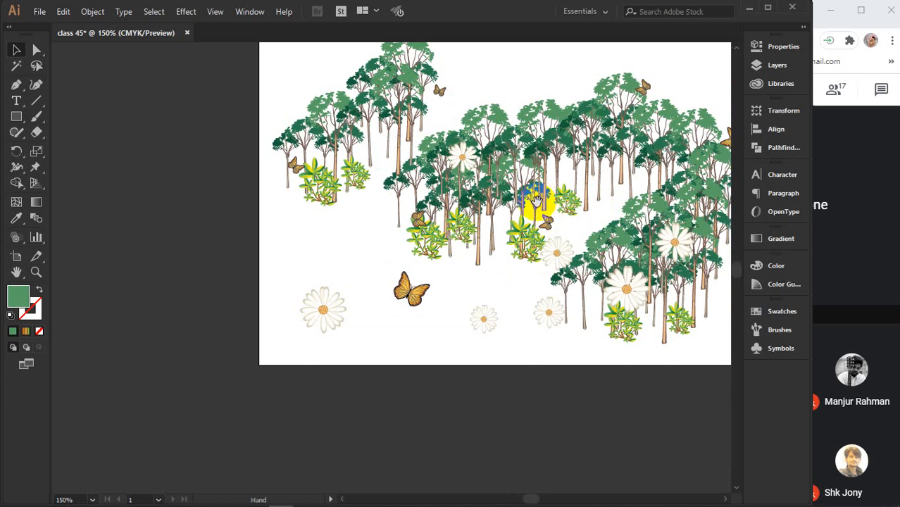
left_click_drag(541, 205, 471, 277)
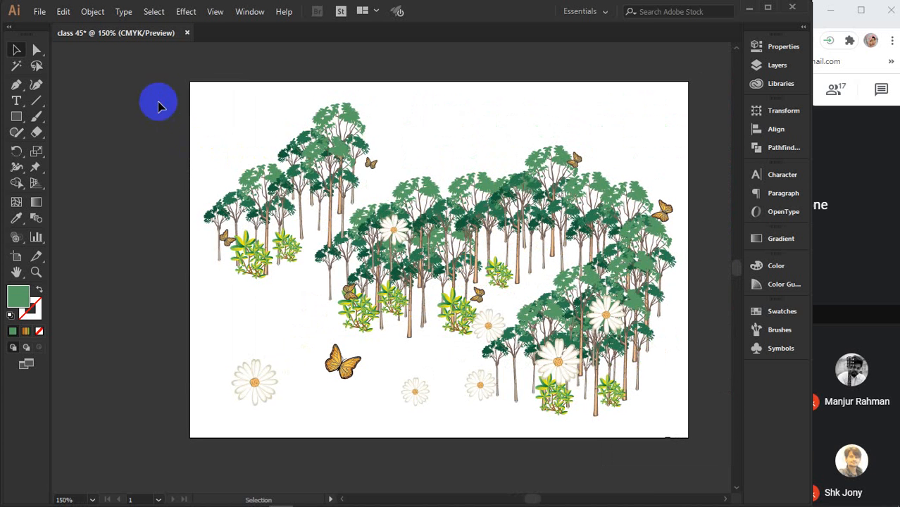
left_click_drag(154, 90, 673, 442)
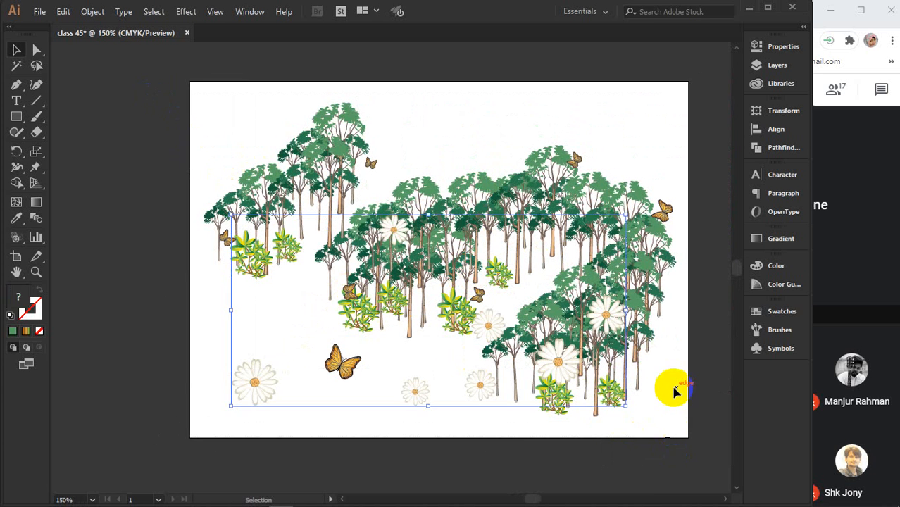
key("ctrl")
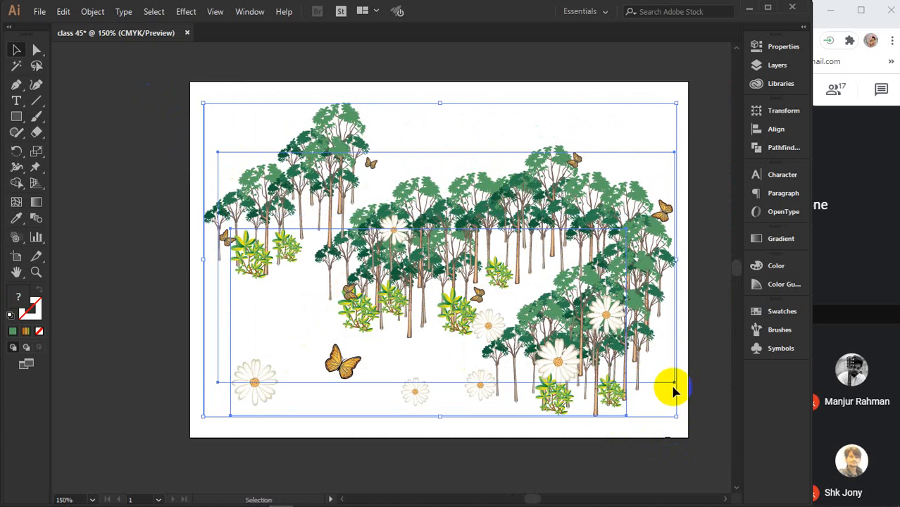
left_click_drag(174, 84, 670, 413)
key("Delete")
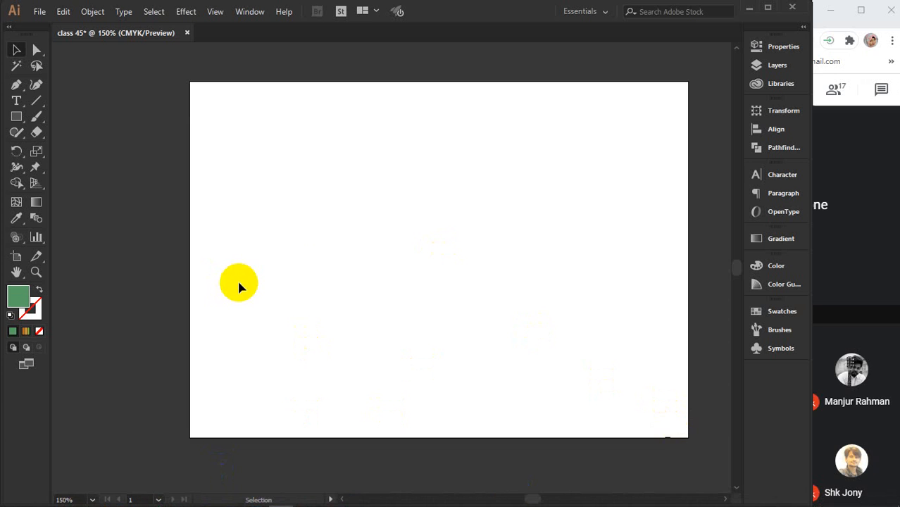
Draw a wide green rectangle on the empty artboard, flatten it into a narrow horizontal bar and move it toward the middle
left_click_drag(430, 286, 401, 287)
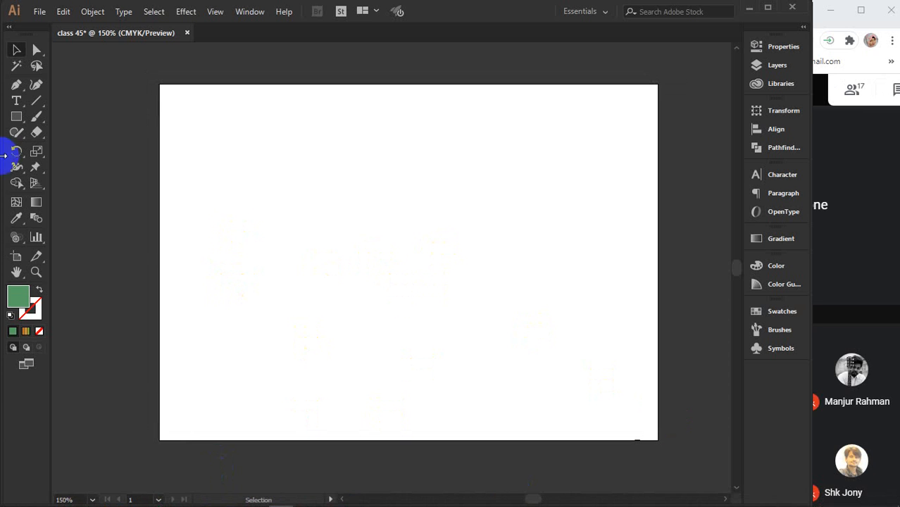
left_click(16, 116)
left_click_drag(267, 152, 561, 244)
left_click(17, 49)
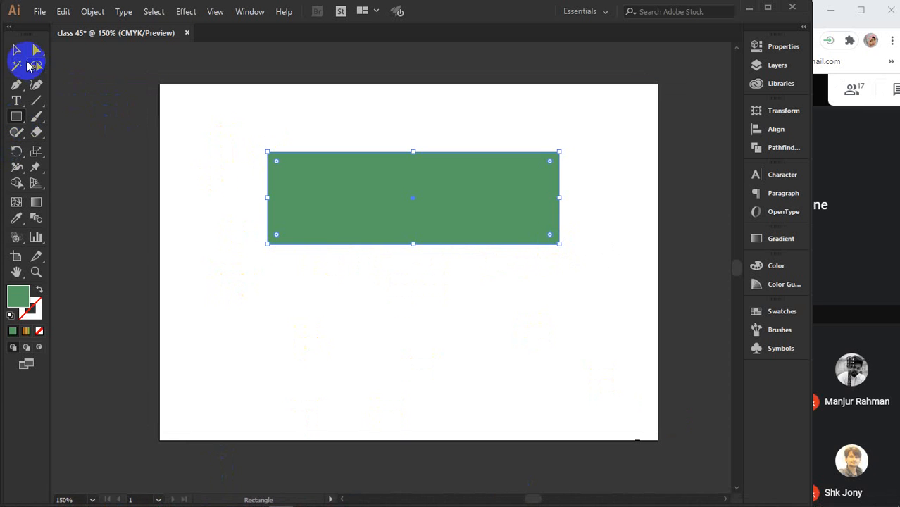
left_click_drag(415, 151, 389, 241)
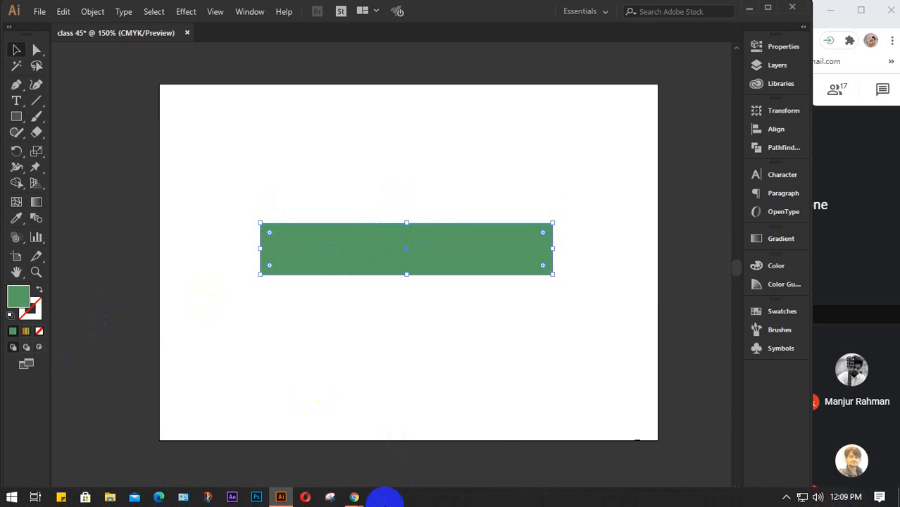
Switch to Chrome, widen its window, and search Google Images for "gift box tie"
mouse_move(353, 502)
left_click(320, 451)
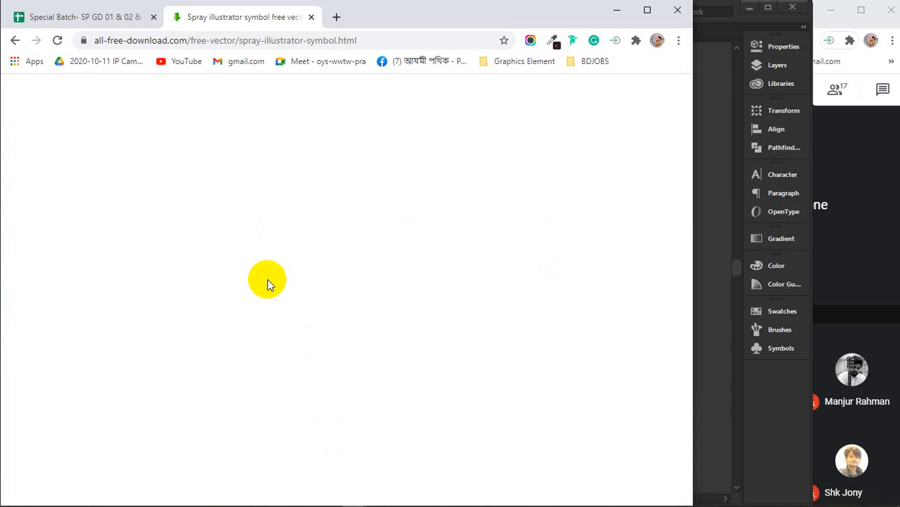
left_click_drag(694, 217, 751, 217)
left_click(269, 40)
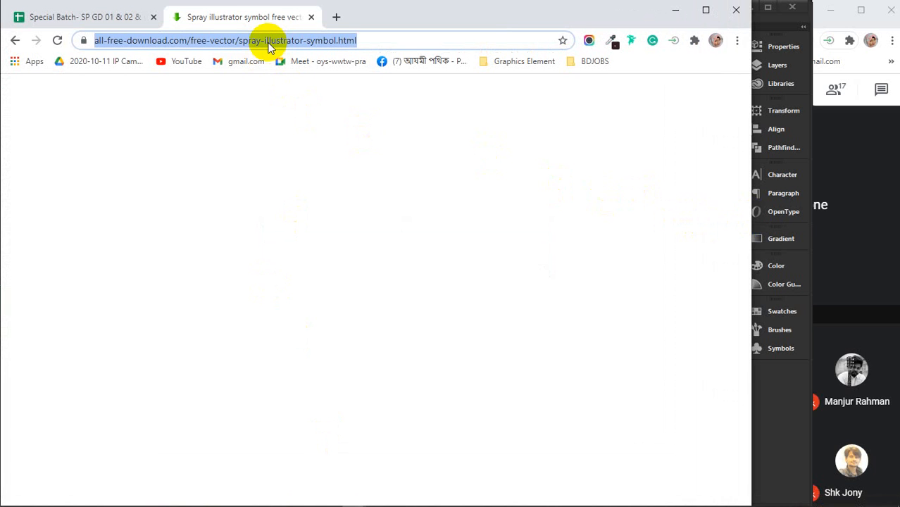
type("gif")
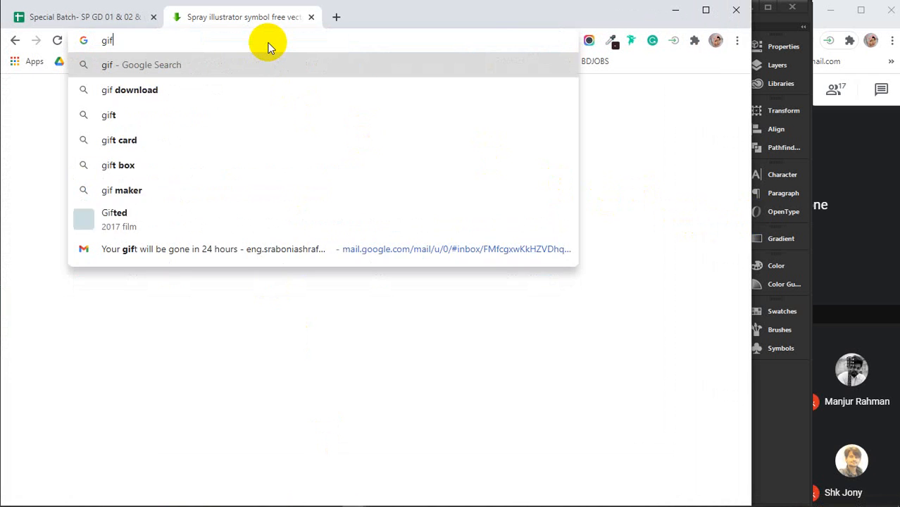
type("t box")
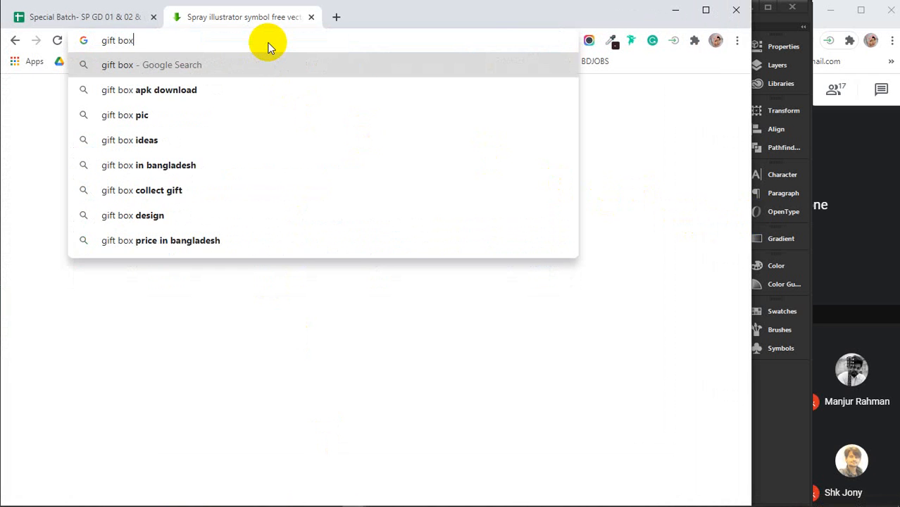
type(" tie")
key("Return")
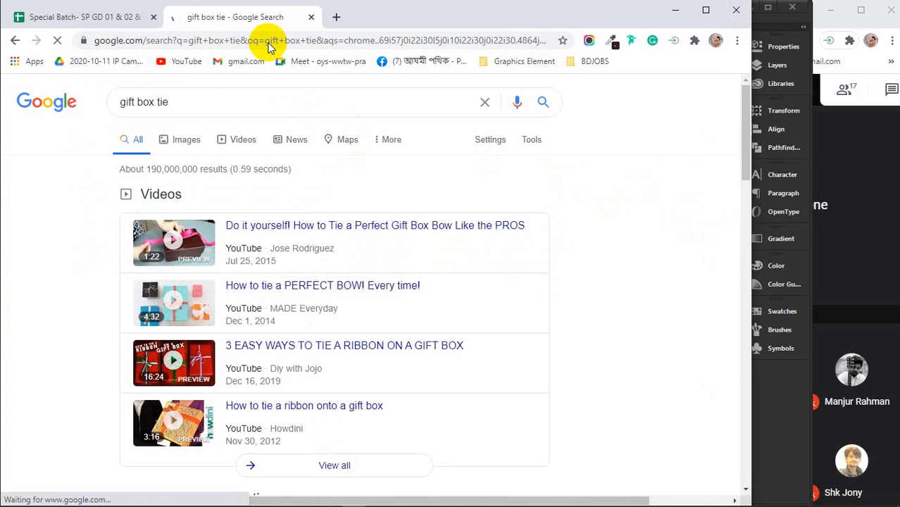
left_click(193, 144)
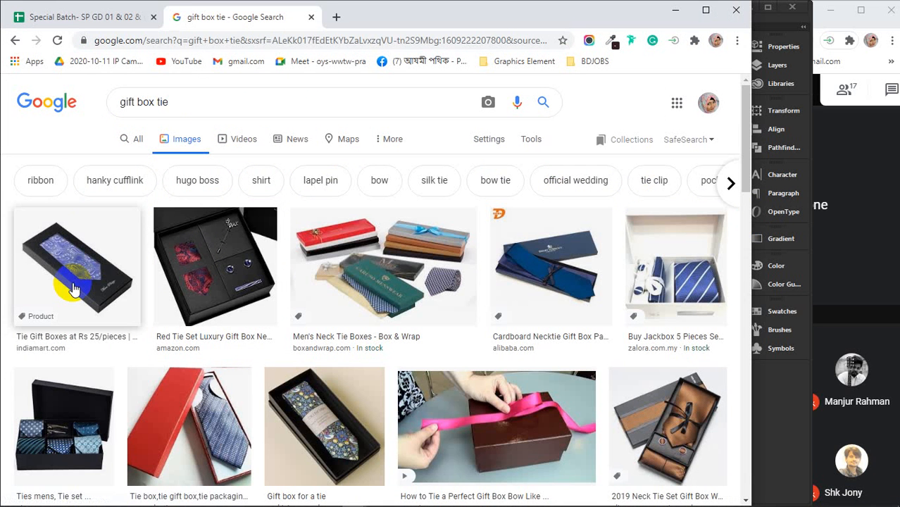
Shorten the image search to "box tie" and run it
left_click(184, 103)
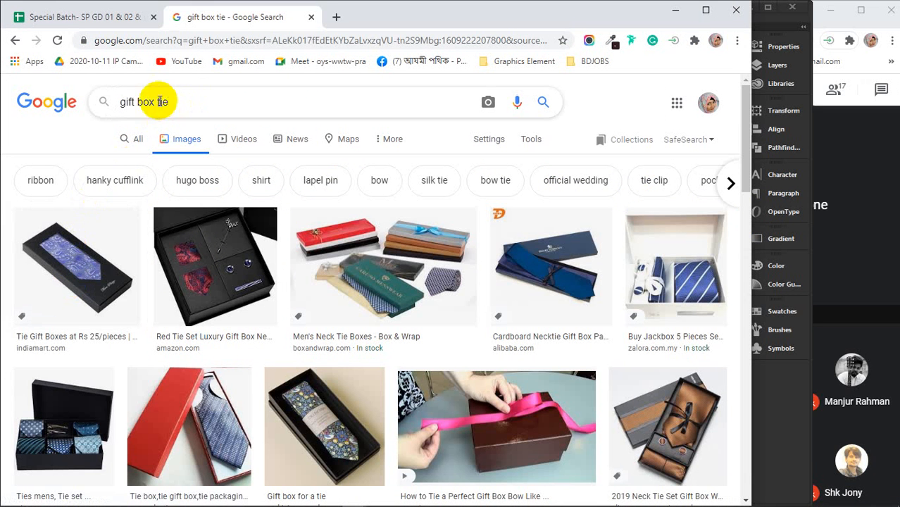
left_click_drag(134, 102, 111, 114)
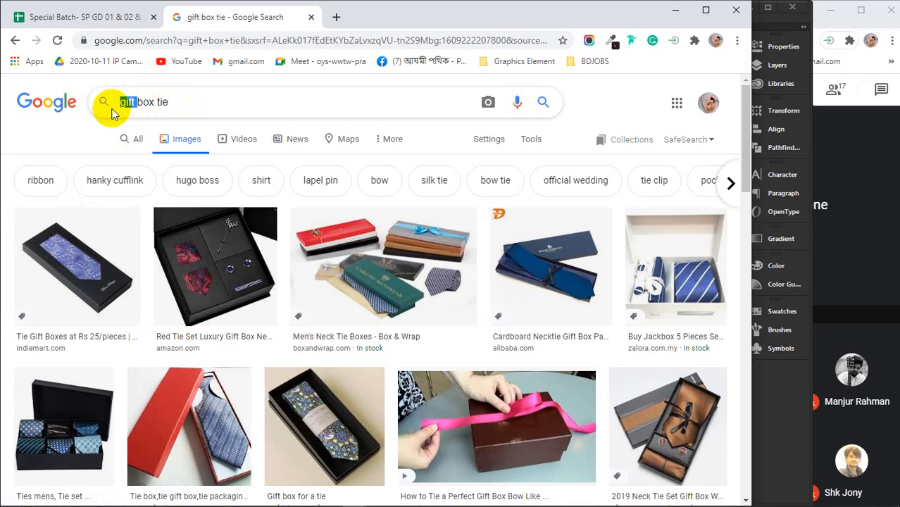
key("BackSpace")
key("Return")
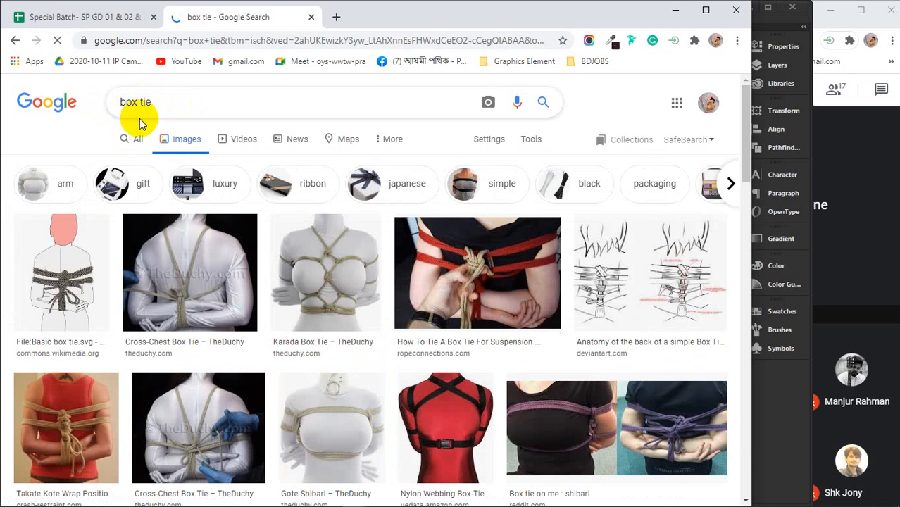
Return to the "gift box tie" image results and replace the query with a search for "convocation"
left_click(16, 41)
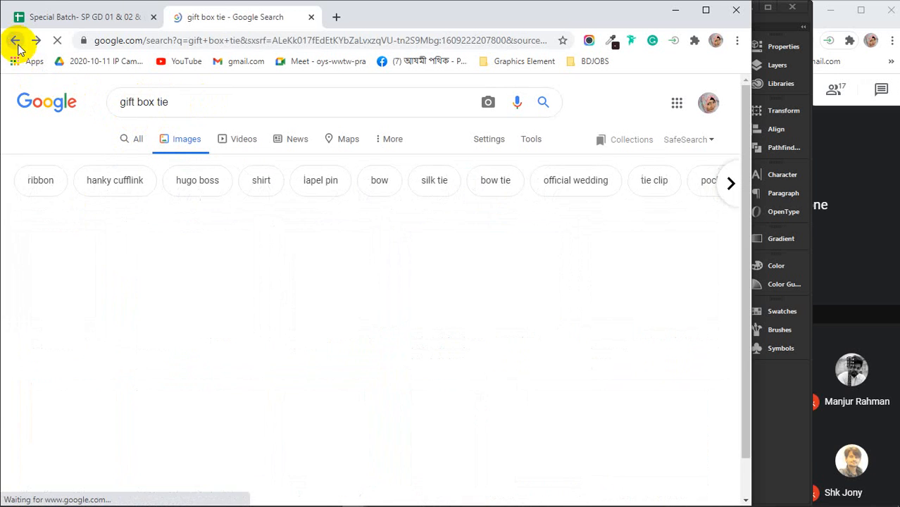
left_click_drag(170, 102, 122, 116)
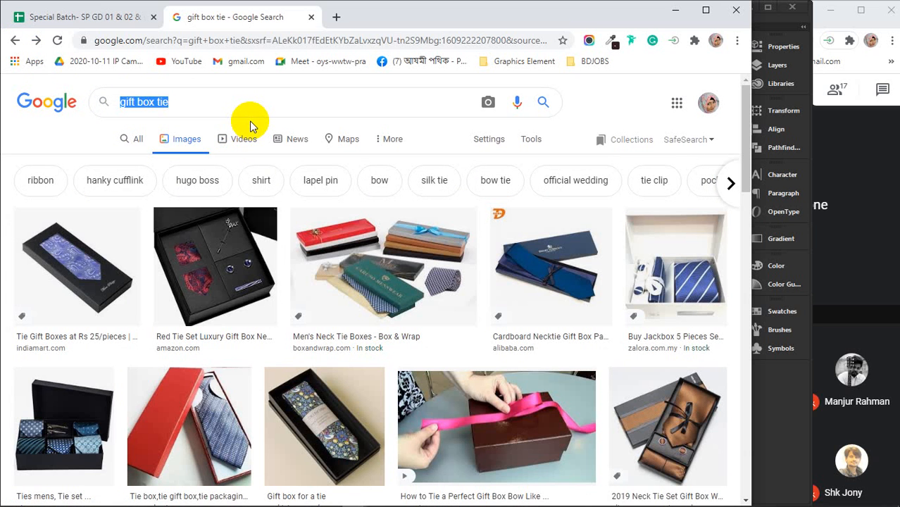
type("convo")
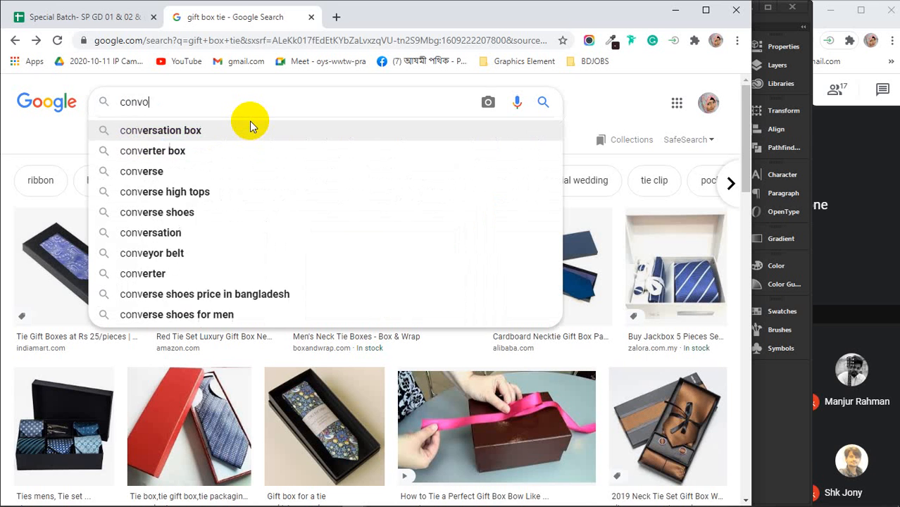
type("catio")
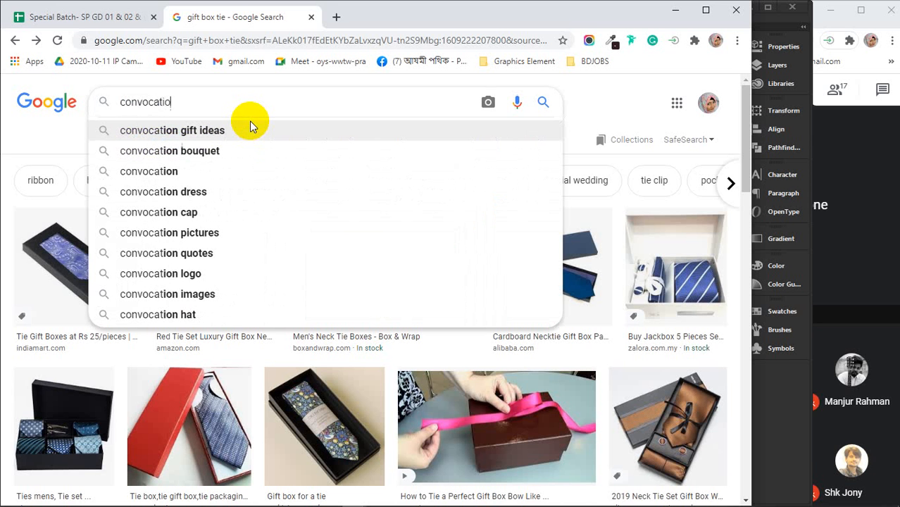
type("n")
key("Return")
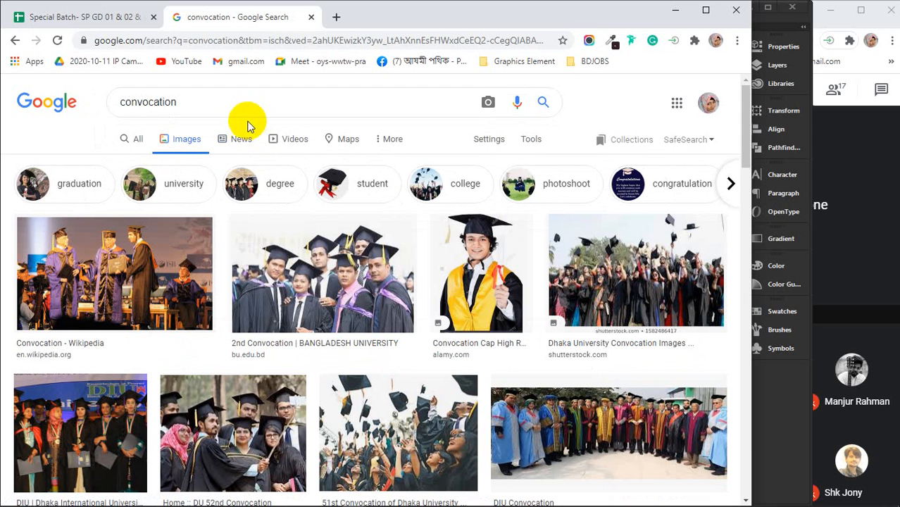
Extend the image search to the suggested query "convocation certificate"
left_click(205, 107)
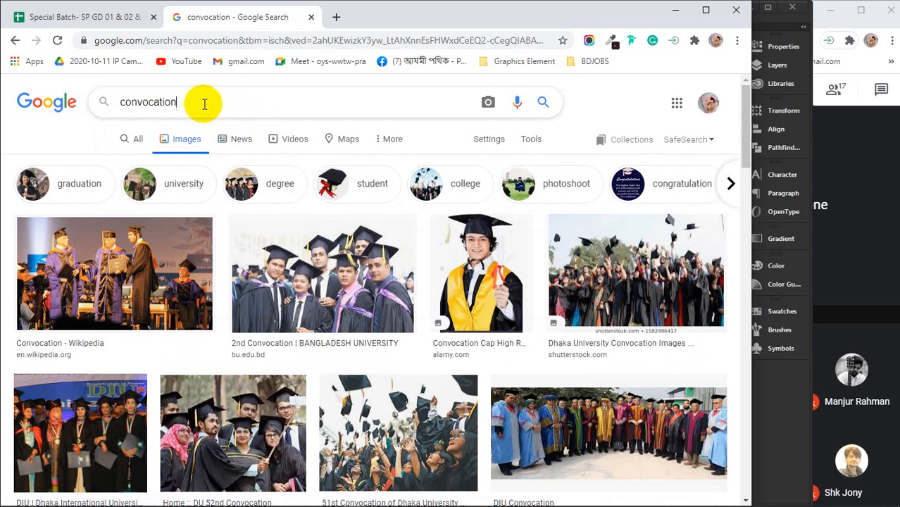
left_click(204, 104)
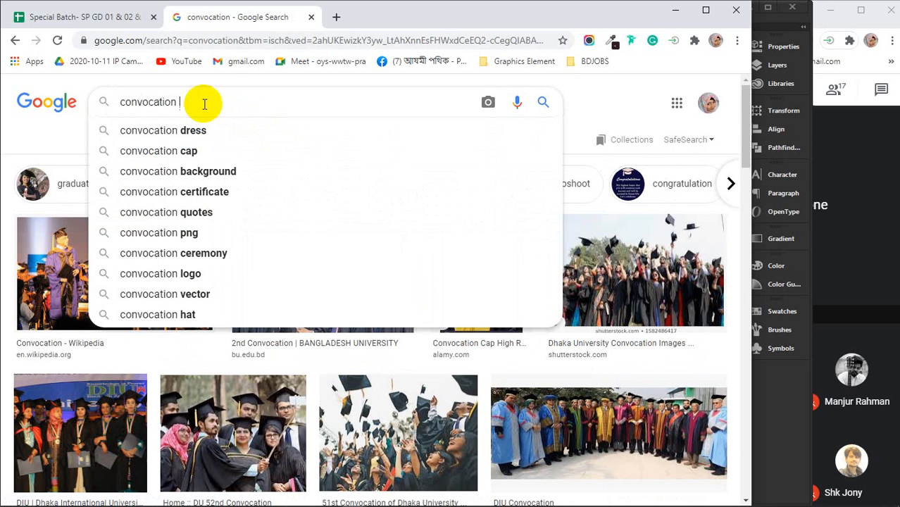
left_click(216, 196)
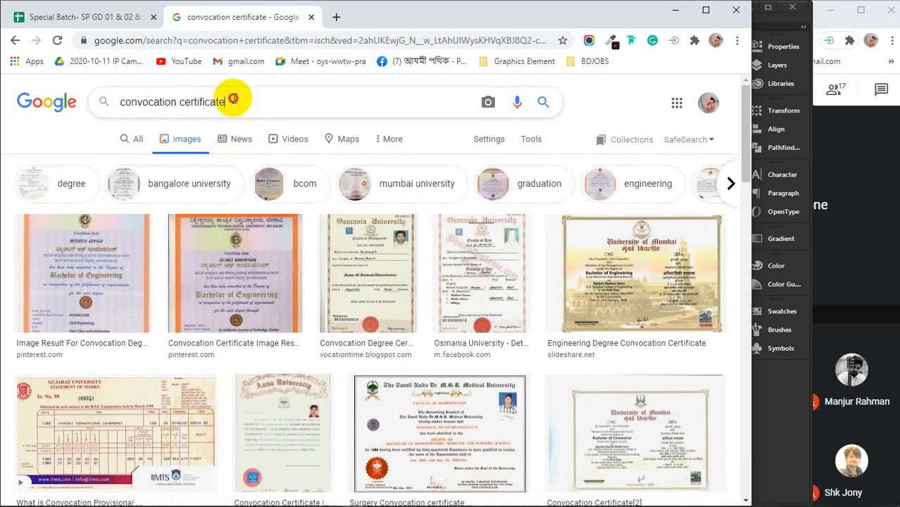
Remove "certificate" from the query and run the suggested image search "convocation cap"
left_click_drag(233, 99, 184, 110)
key("BackSpace")
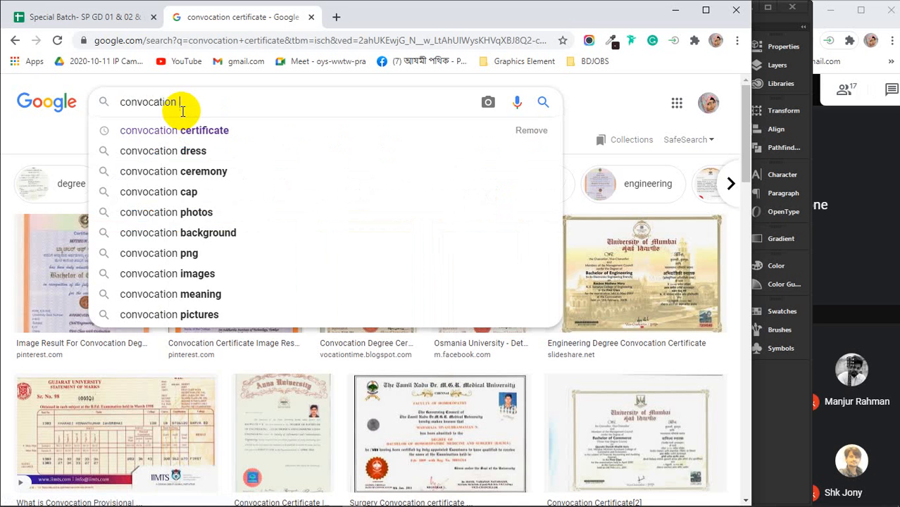
left_click(205, 193)
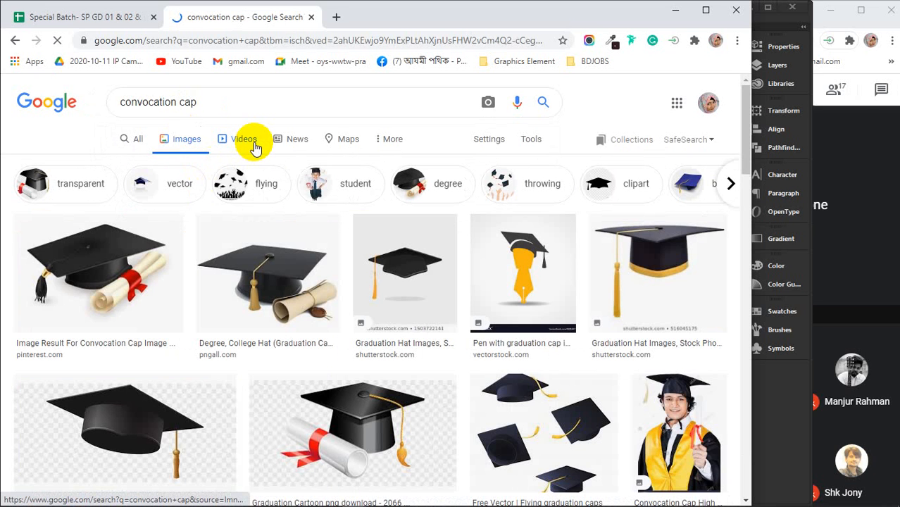
Look through the convocation cap images for rolled certificates tied with a ribbon, and return to the first results
scroll(242, 248, "down", 4)
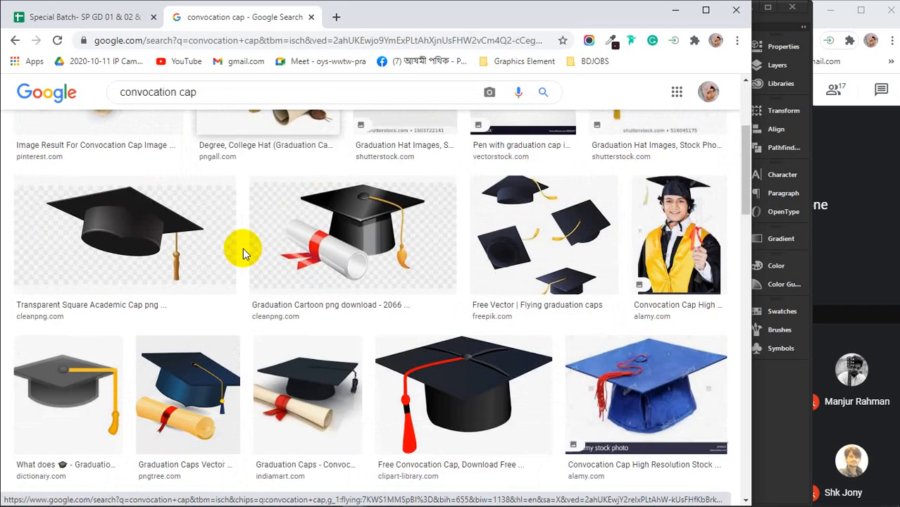
scroll(243, 248, "down", 5)
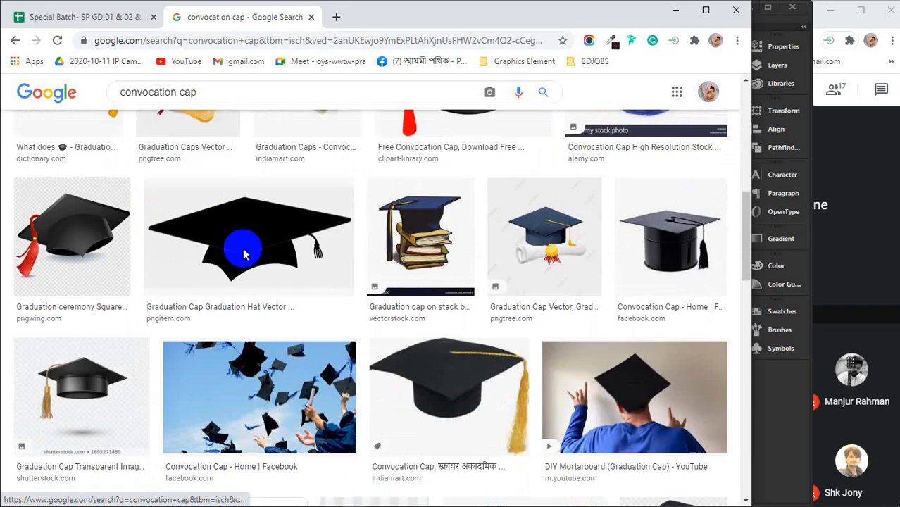
scroll(243, 248, "down", 3)
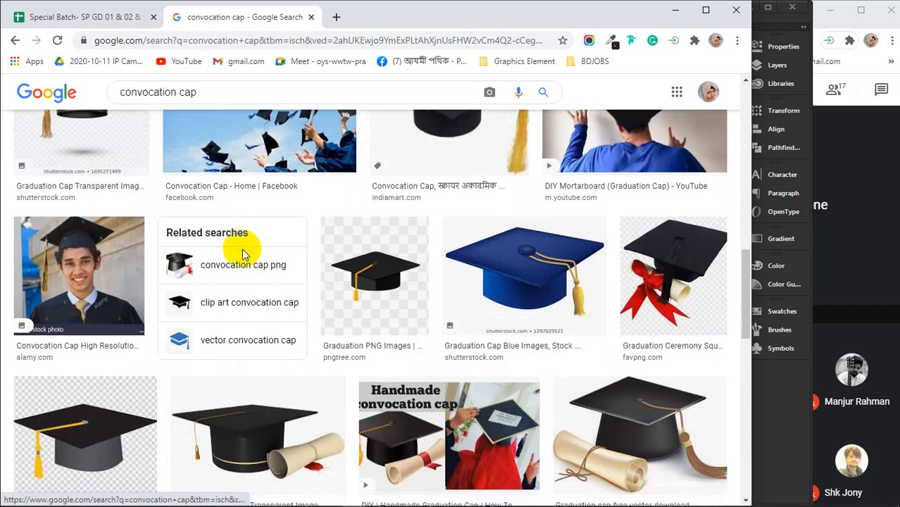
scroll(242, 252, "down", 3)
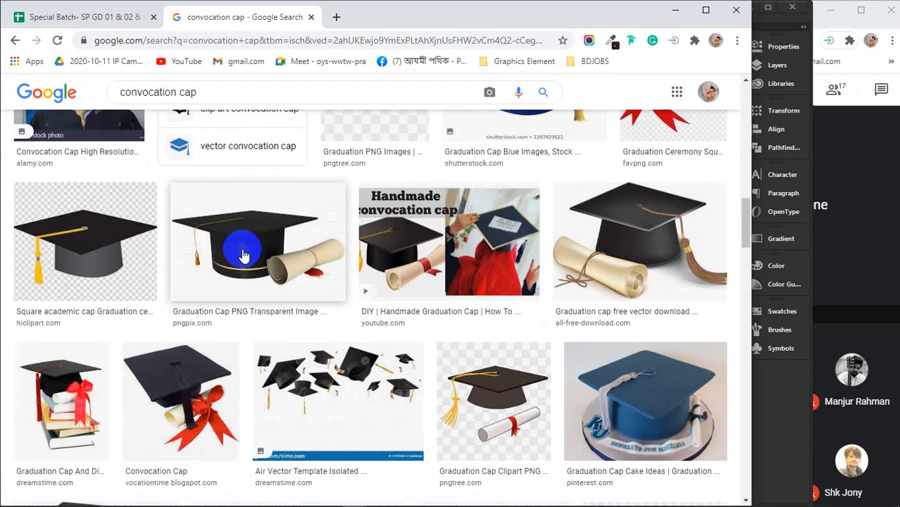
scroll(242, 253, "down", 3)
scroll(247, 265, "down", 2)
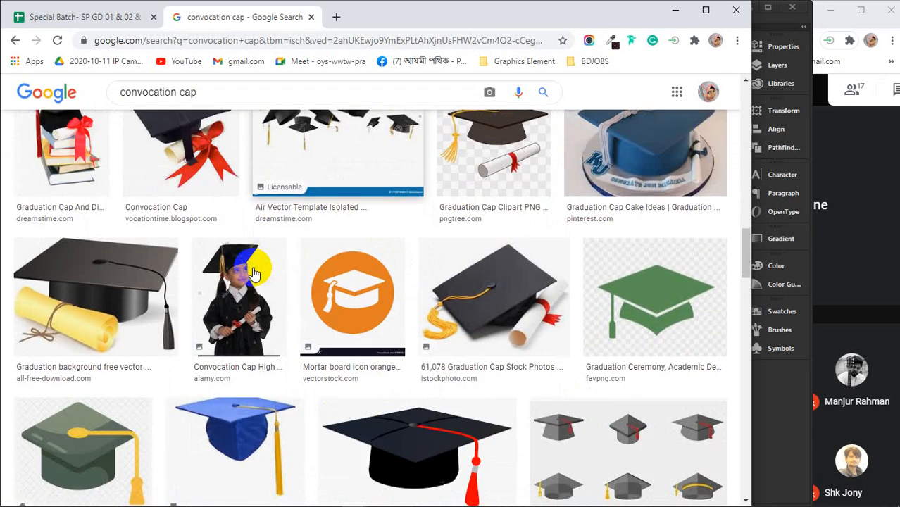
scroll(254, 274, "down", 2)
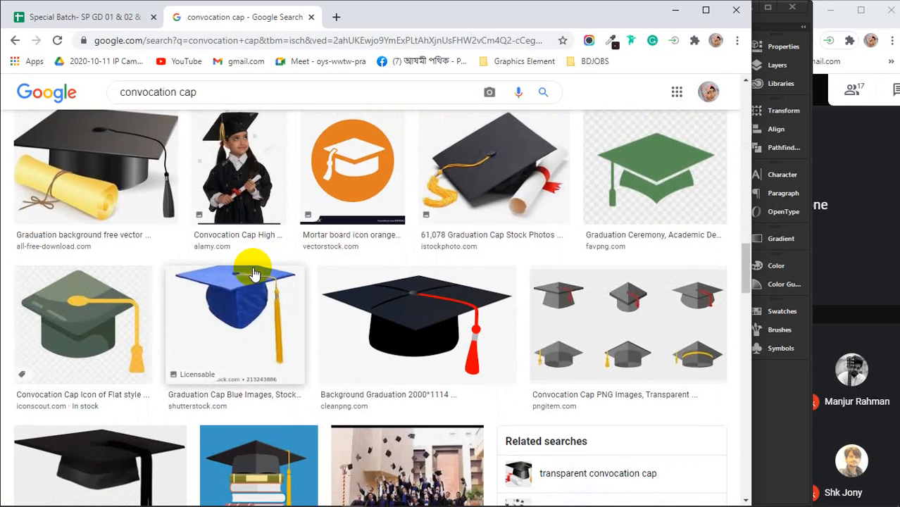
scroll(253, 273, "down", 10)
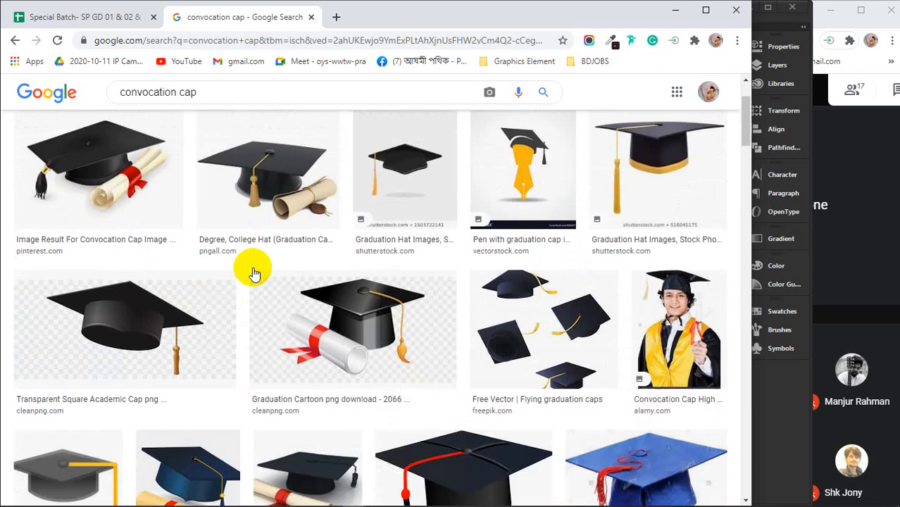
scroll(253, 273, "up", 2)
left_click(254, 274)
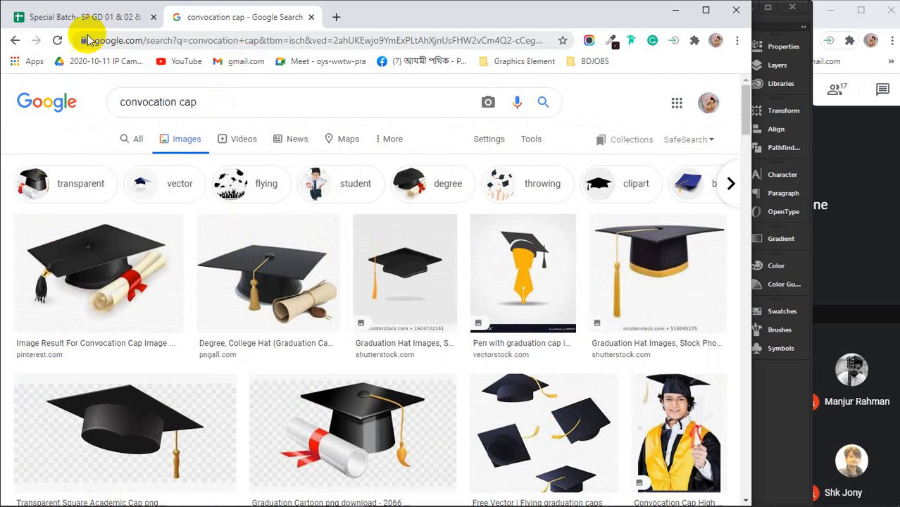
Switch to Illustrator and move the green bar lower on the artboard, then back up to the middle
mouse_move(233, 502)
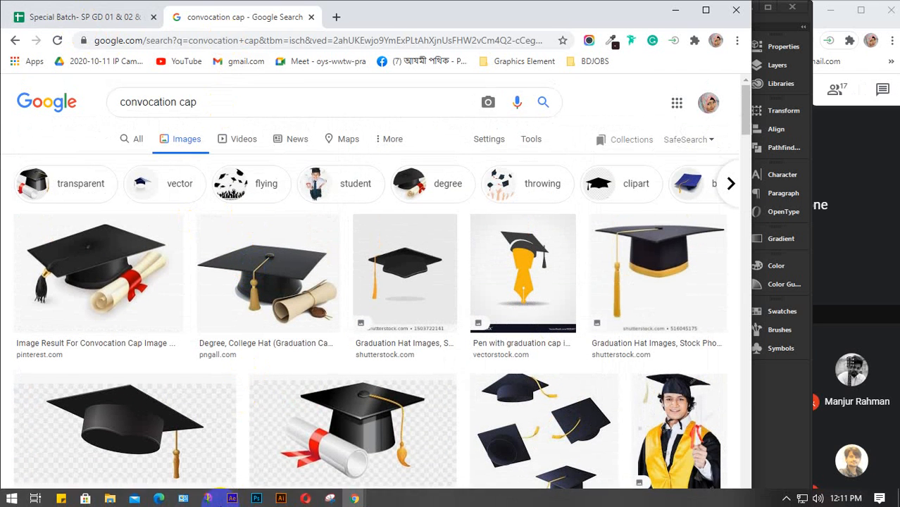
left_click(280, 497)
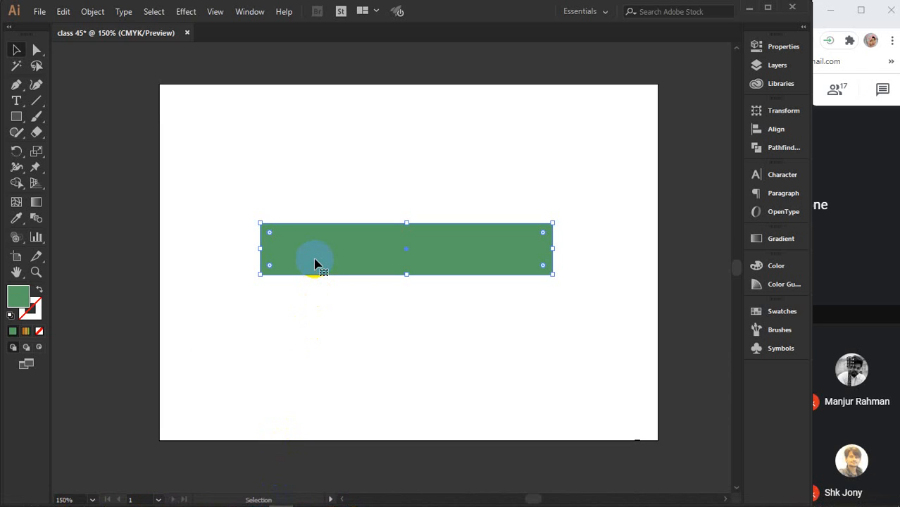
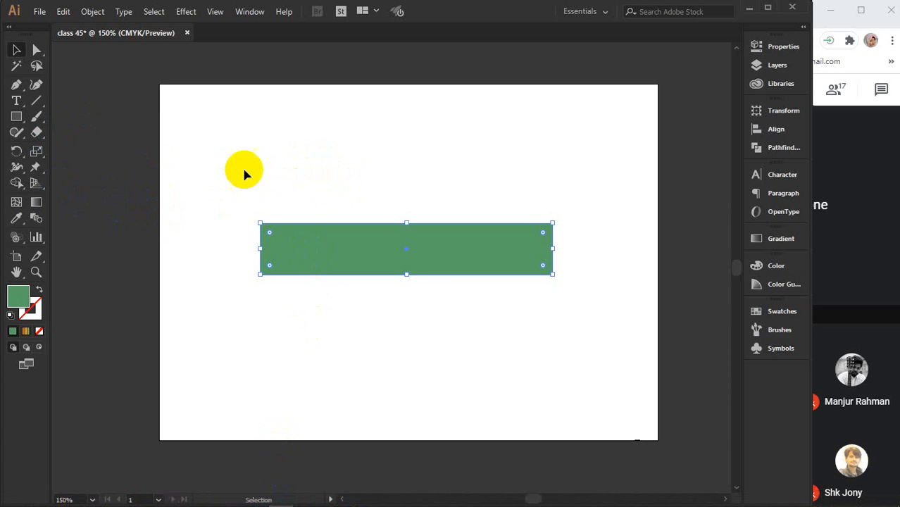
left_click_drag(484, 250, 425, 324)
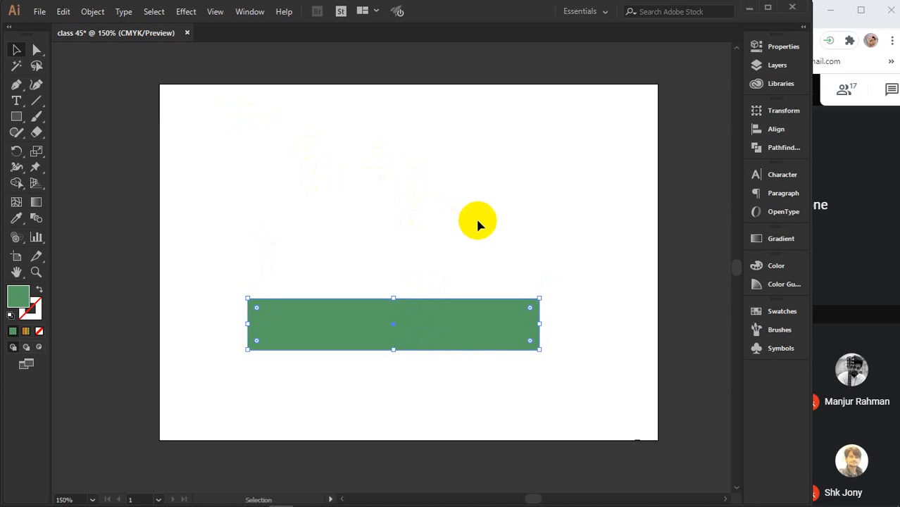
left_click_drag(459, 320, 466, 252)
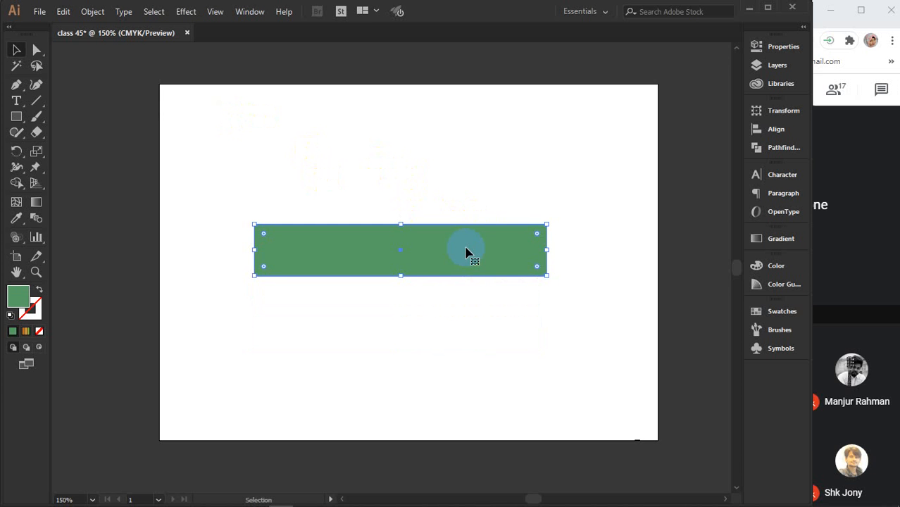
Switch to Chrome to review the ribbon-tied scrolls in the cap images once more, then minimize the browser
mouse_move(352, 493)
left_click(328, 460)
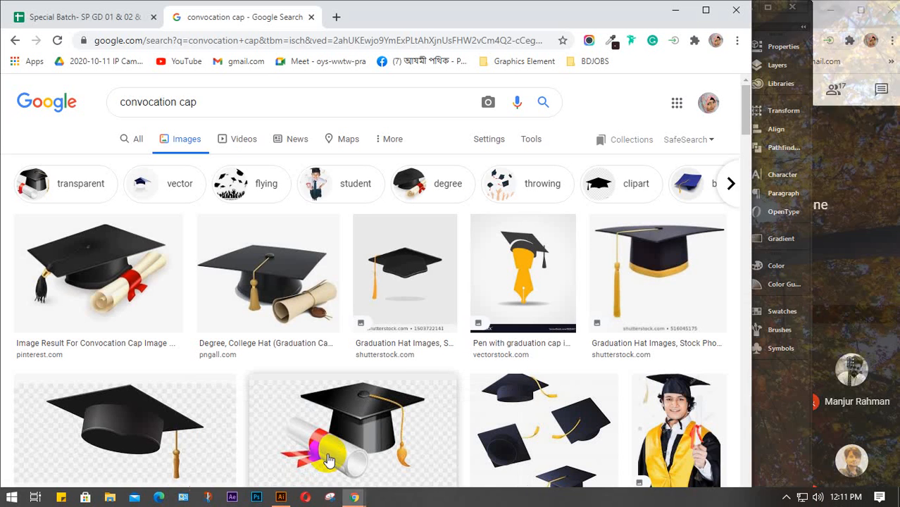
scroll(393, 278, "down", 2)
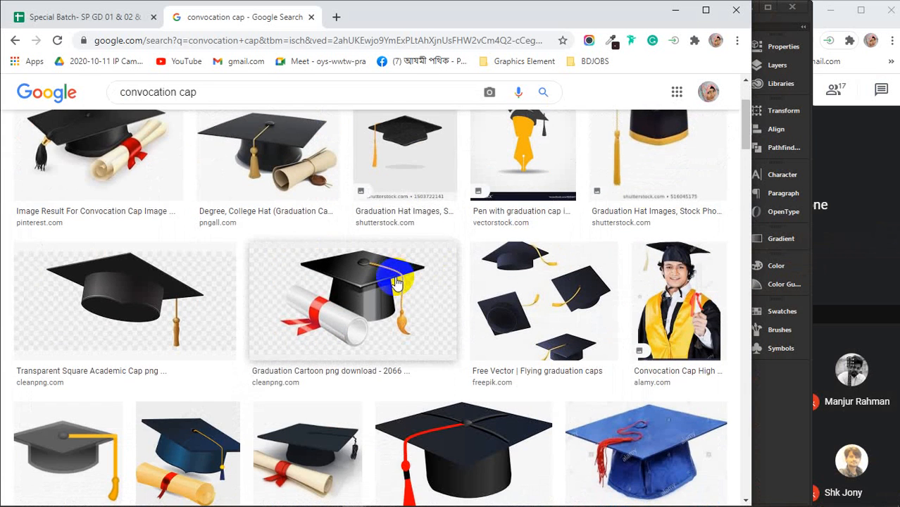
scroll(397, 282, "up", 2)
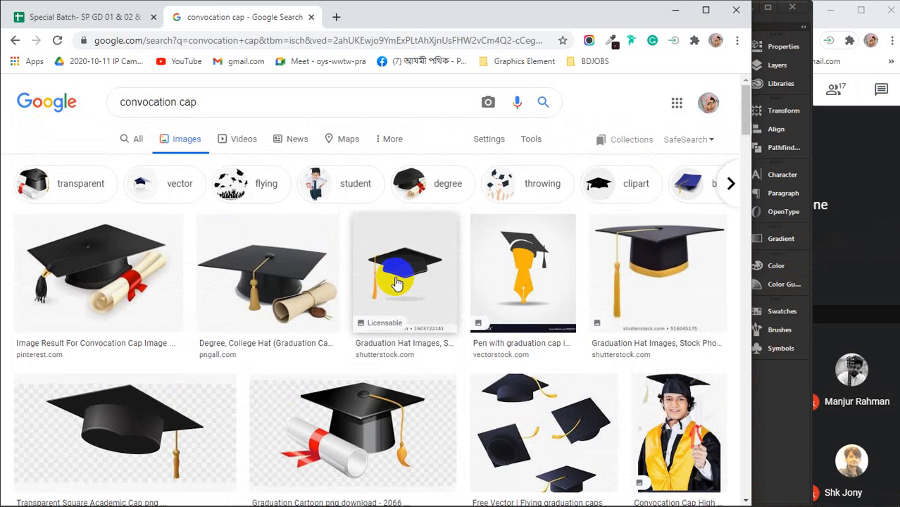
left_click(674, 11)
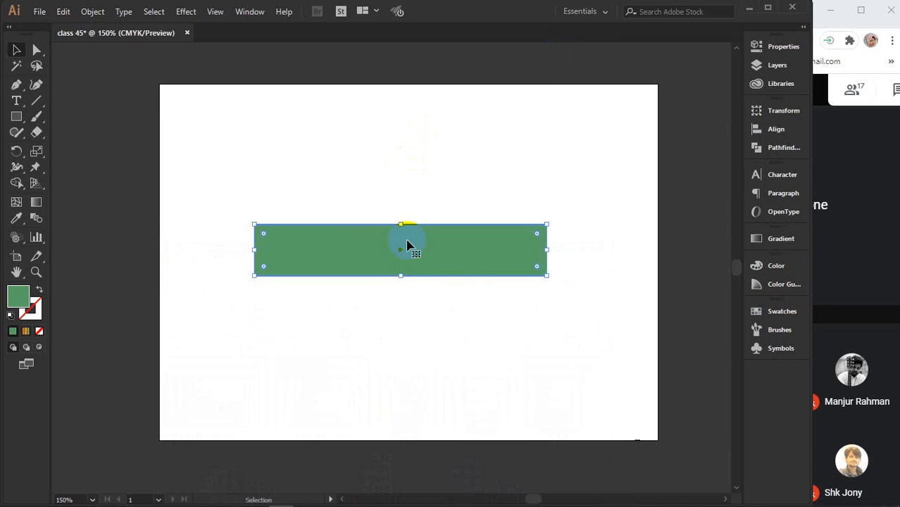
Change the bar's fill colour to red, ff0000
double_click(19, 298)
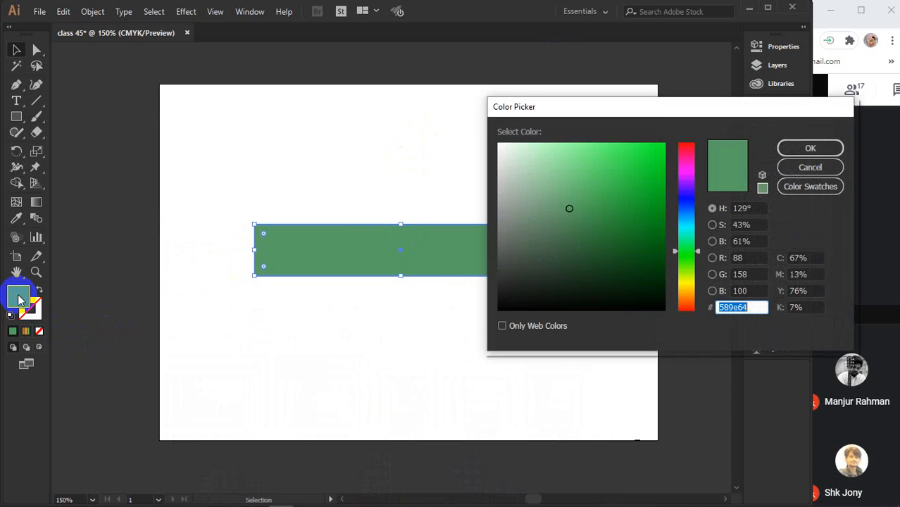
left_click_drag(667, 209, 676, 141)
left_click(687, 143)
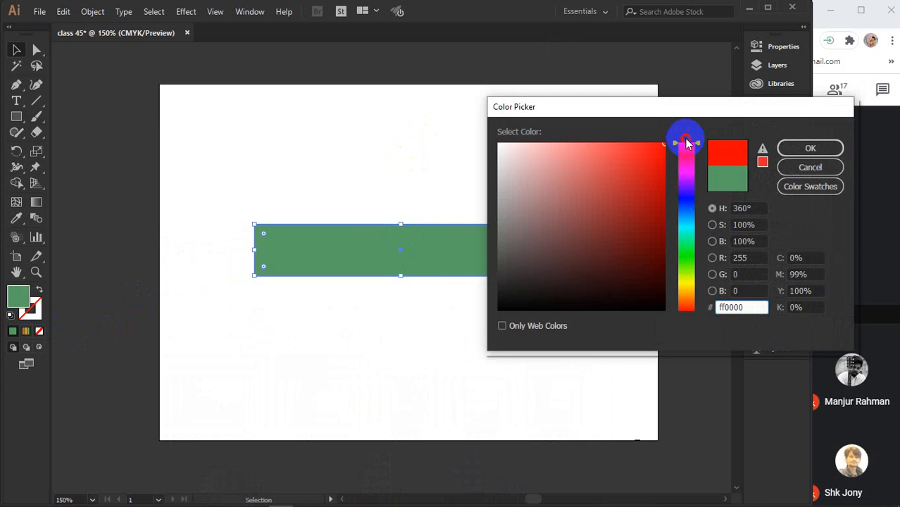
left_click(808, 148)
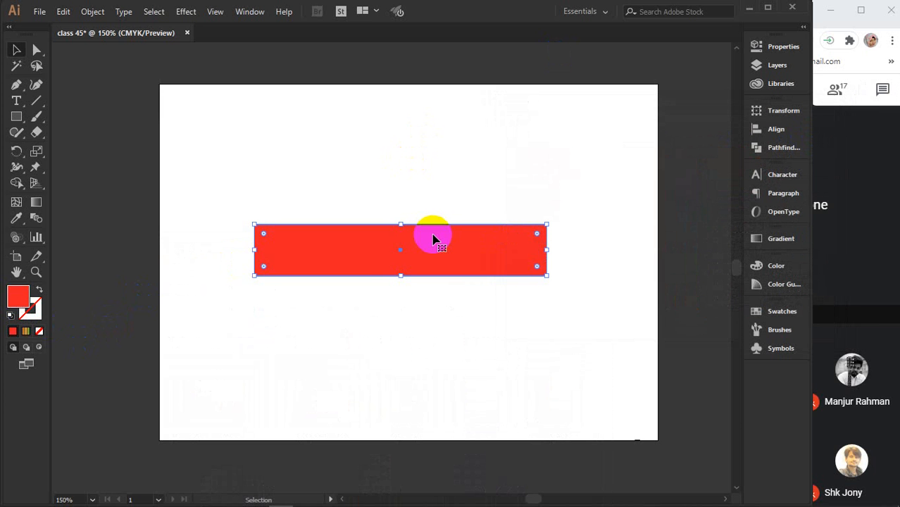
Start an Arc warp effect on the red bar
scroll(427, 262, "up", 1)
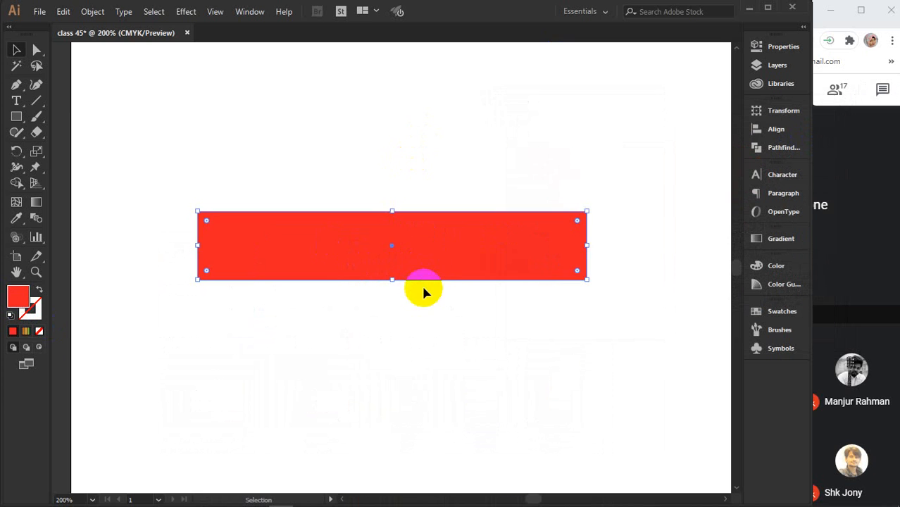
left_click_drag(424, 291, 442, 315)
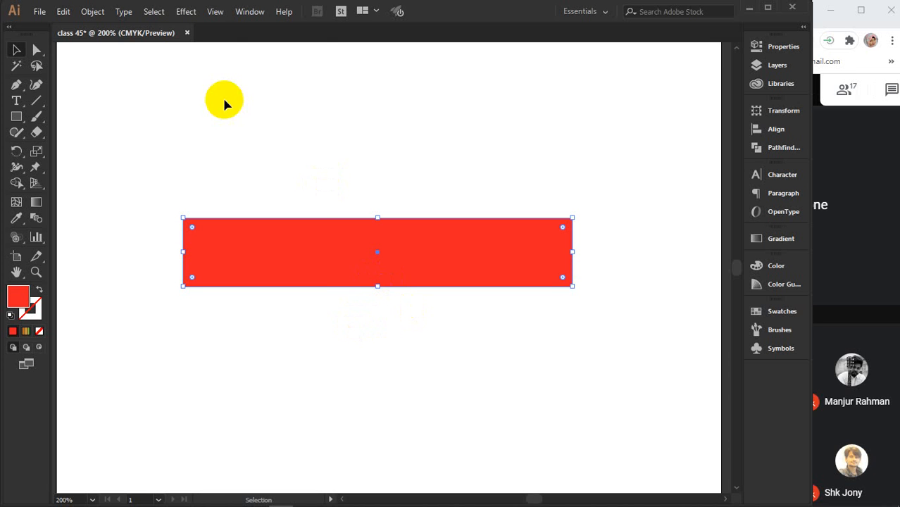
left_click(182, 14)
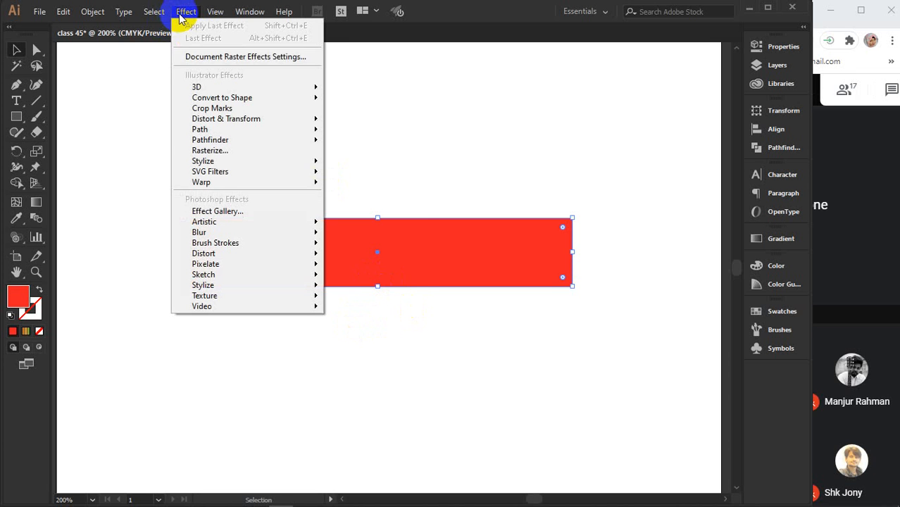
mouse_move(216, 186)
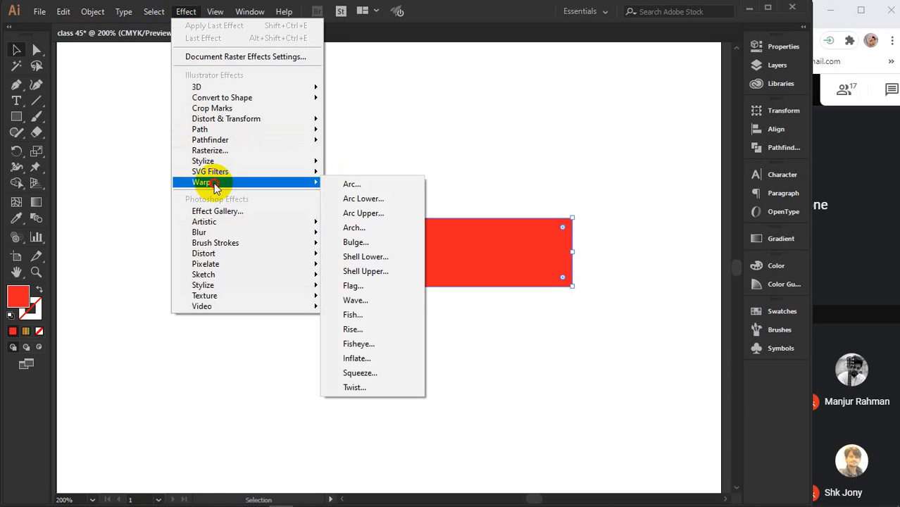
left_click(362, 186)
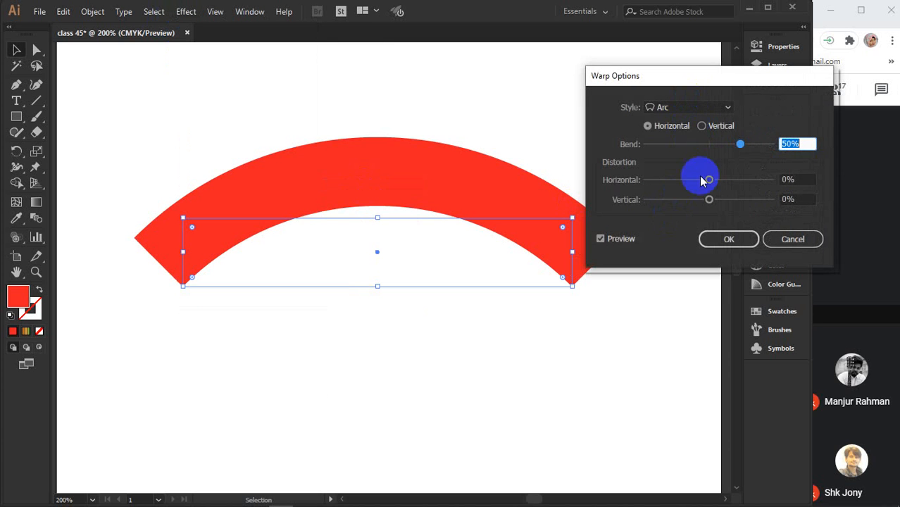
Preview the Arc Lower, Arc Upper, Arch and Flag warp styles on the red bar
left_click(689, 110)
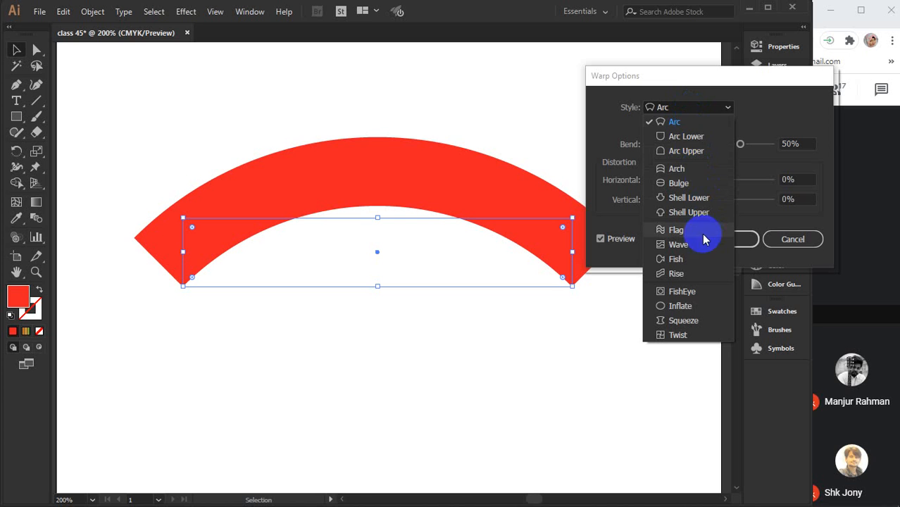
left_click(685, 136)
left_click(689, 111)
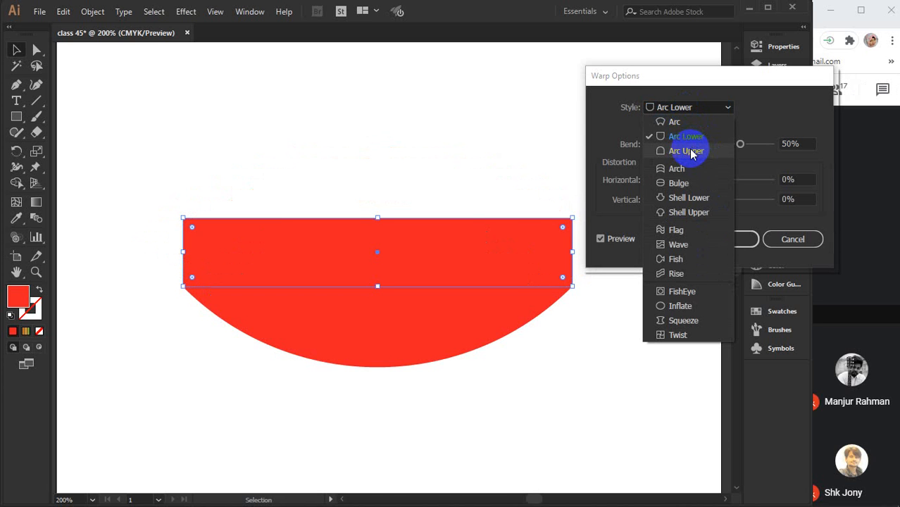
left_click(691, 153)
left_click(701, 111)
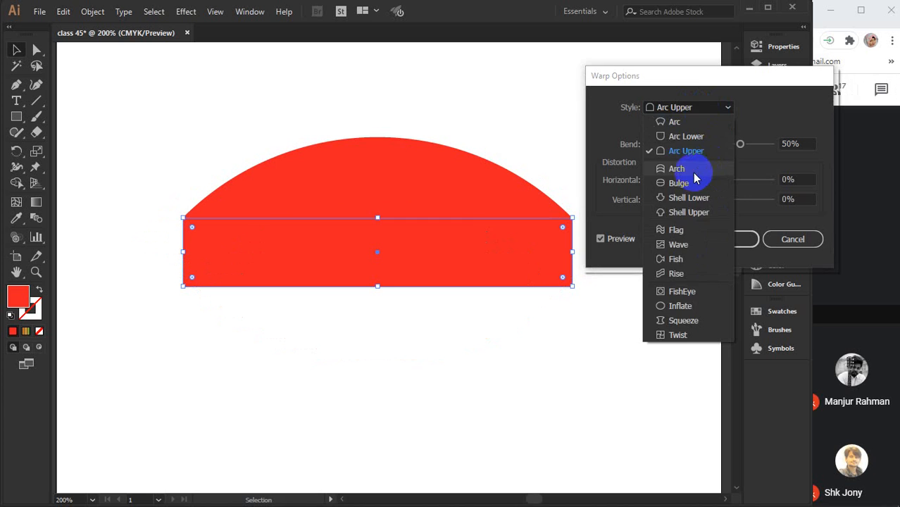
left_click(696, 169)
left_click(692, 113)
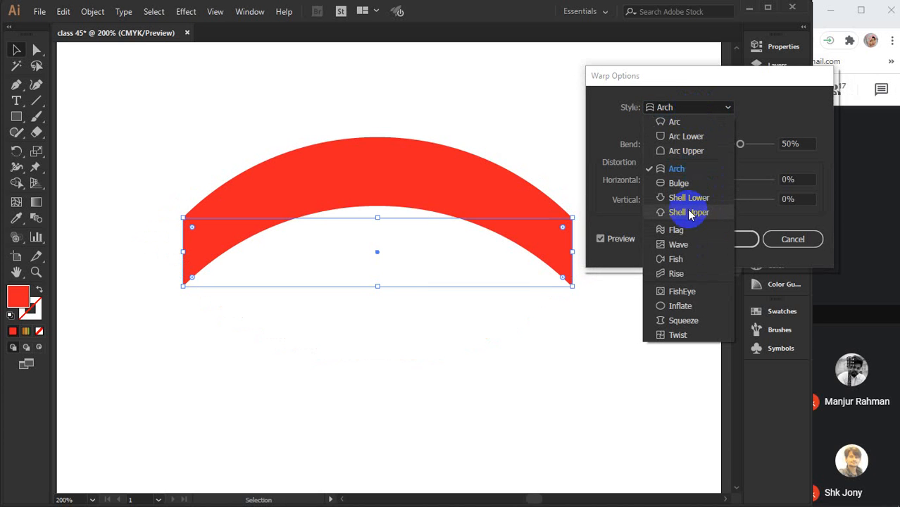
left_click(677, 231)
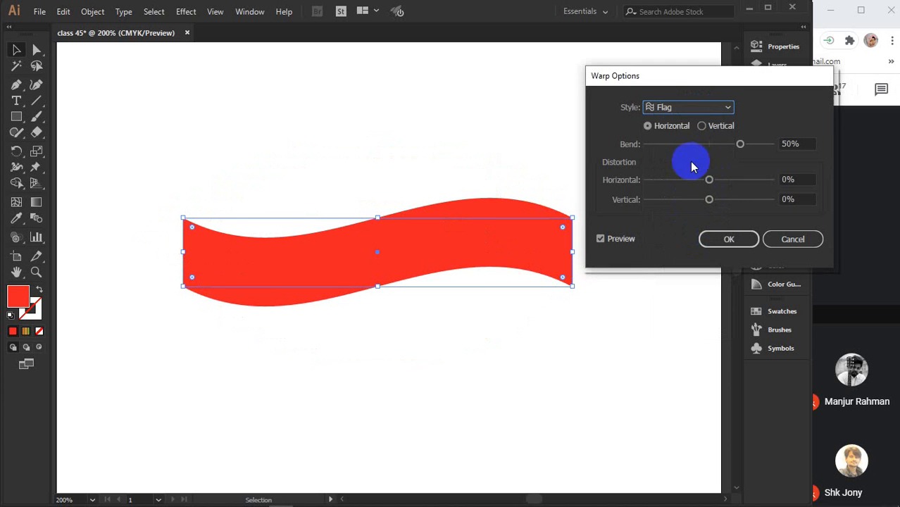
Try the Wave and Squeeze warp styles on the red bar
left_click(688, 109)
left_click(678, 245)
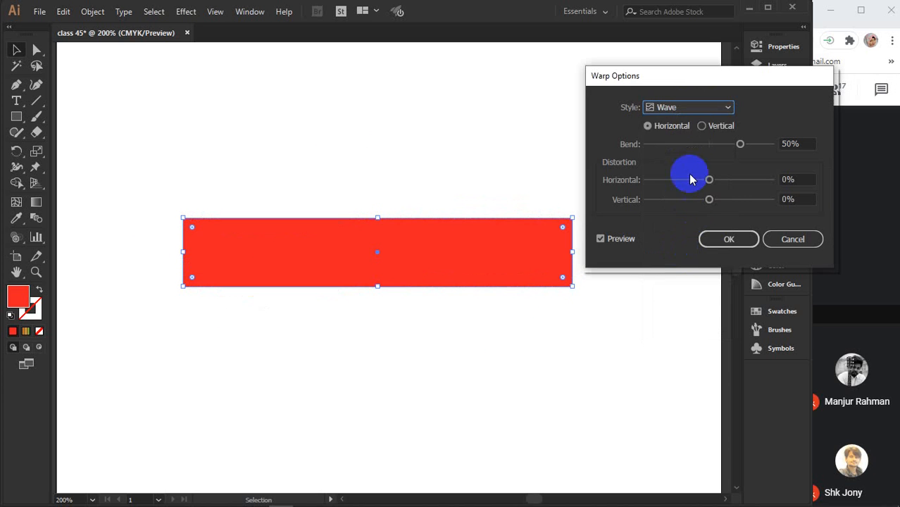
left_click(688, 106)
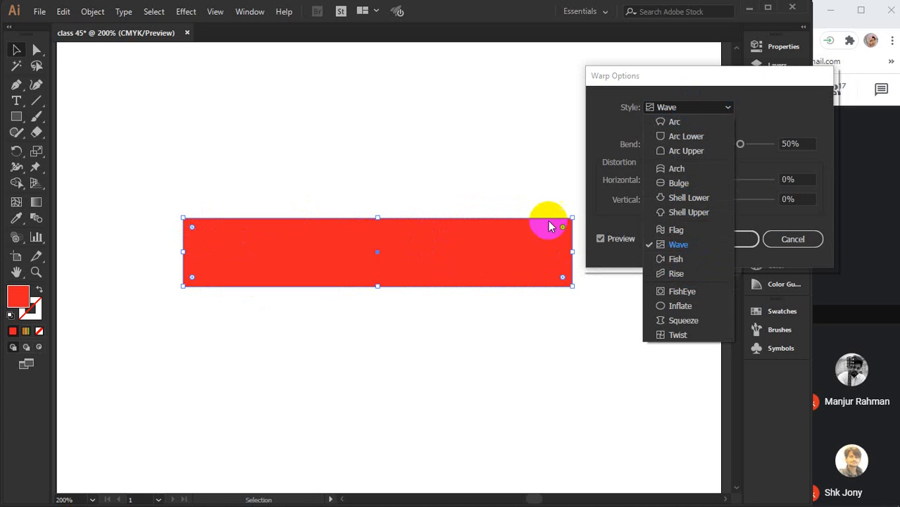
left_click(681, 109)
left_click(679, 109)
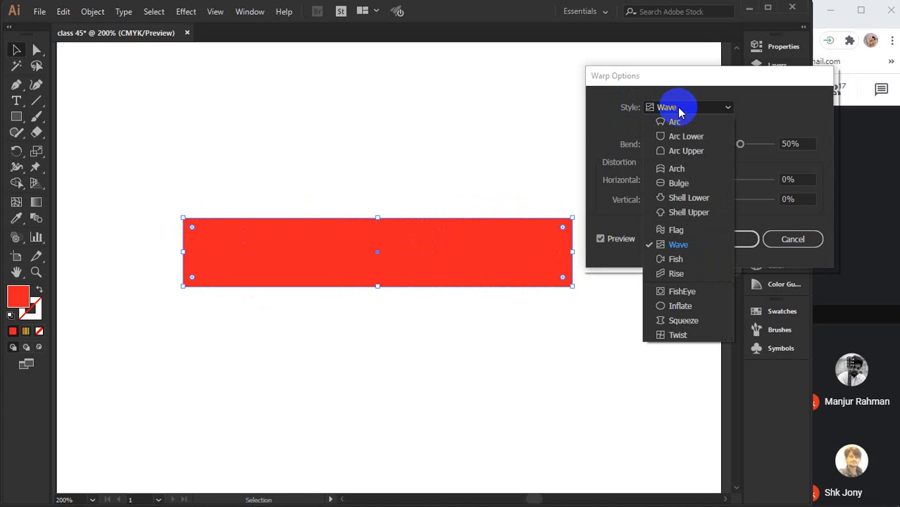
left_click(687, 321)
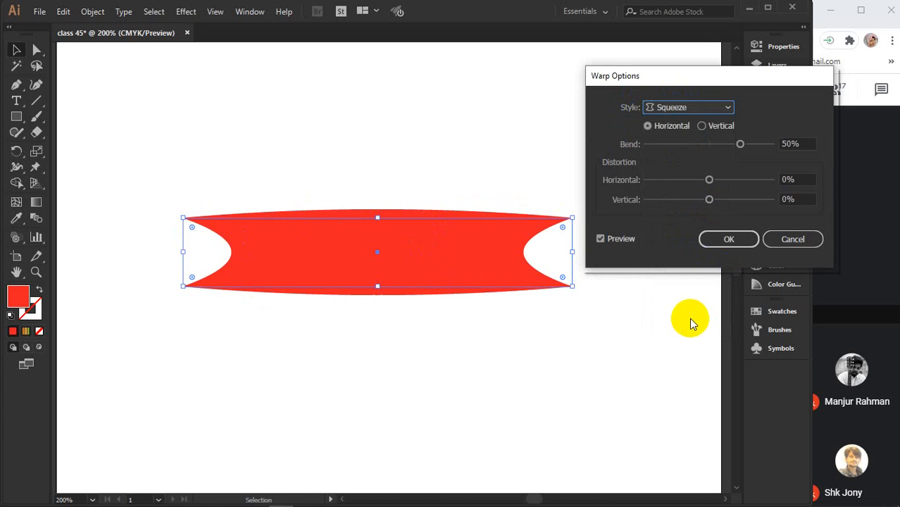
Set the bar's warp style to Arch, compare the vertical orientation, and keep it horizontal
left_click(683, 107)
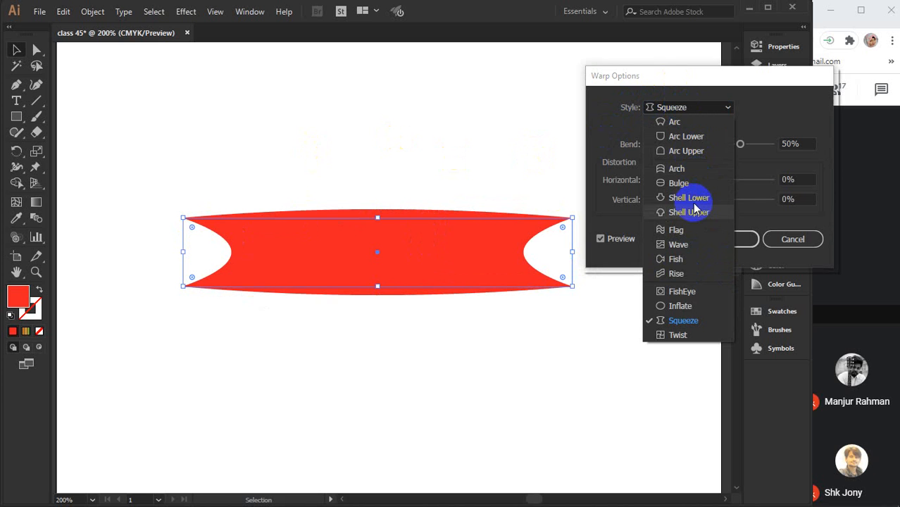
left_click(699, 171)
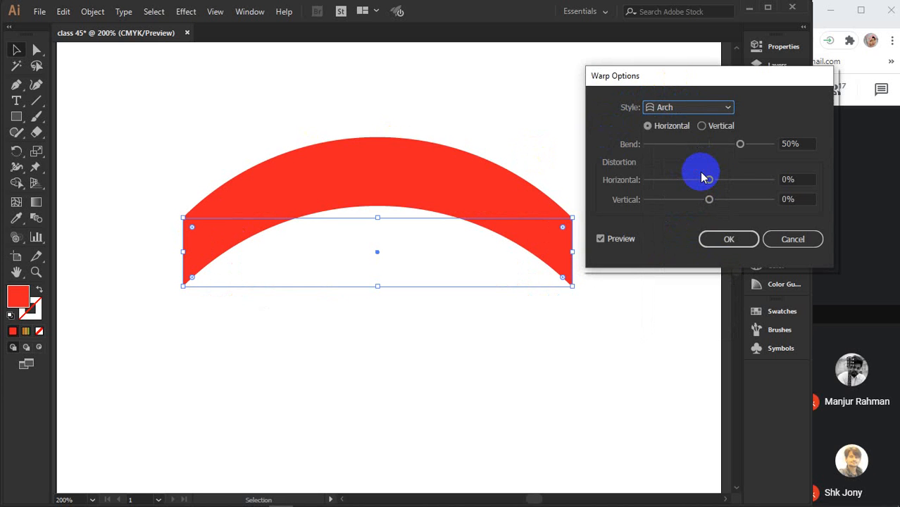
left_click(702, 126)
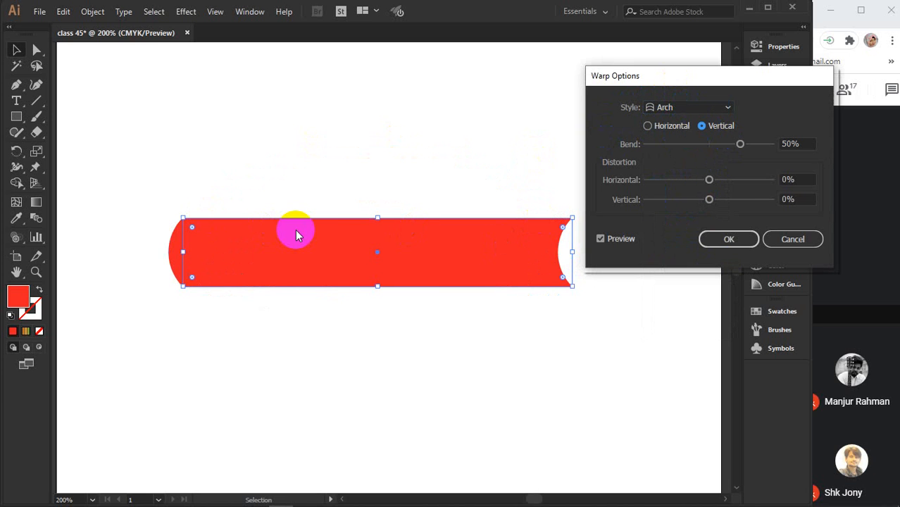
left_click(647, 126)
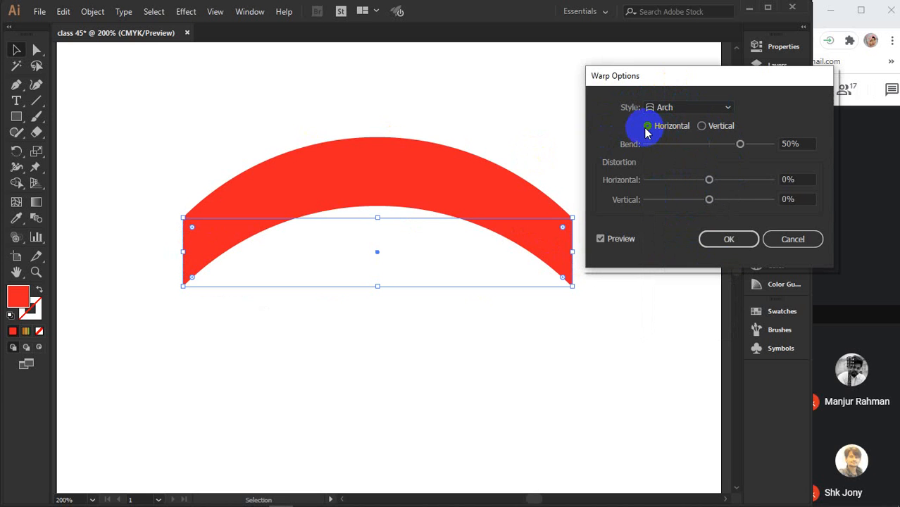
Try stronger, weaker and negative bends on the arched bar, and settle on a bend of 10%
left_click(805, 144)
key("Up")
key("Up")
key("Up")
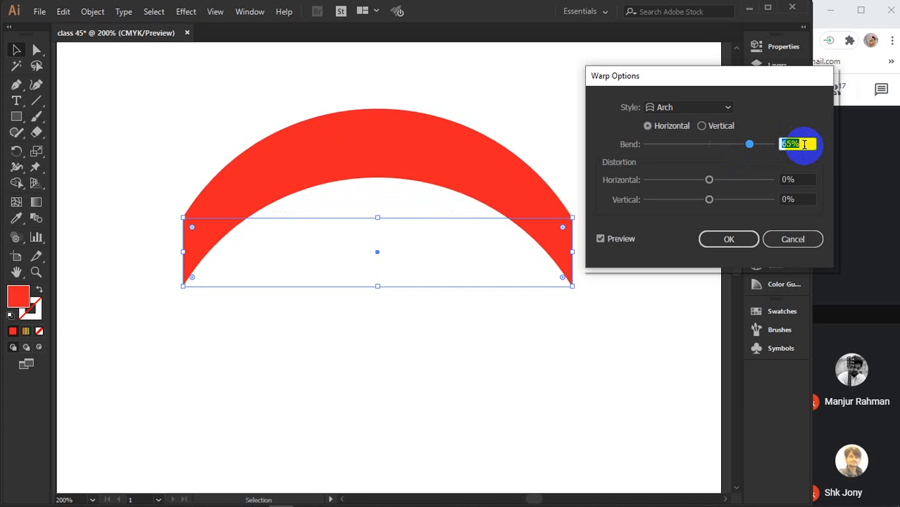
key("Up")
key("Up")
key("Up")
key("Up")
key("Up")
key("Up")
key("Up")
key("Up")
key("Up")
key("Up")
key("Up")
key("Up")
key("Up")
key("Up")
key("Up")
key("Up")
key("Up")
key("Up")
key("Down")
key("Down")
key("Down")
key("Down")
key("Down")
key("Down")
key("Down")
key("Down")
key("Down")
key("Down")
key("Down")
key("Down")
key("Down")
key("Down")
key("Down")
key("Down")
key("Down")
key("Down")
key("Down")
key("Down")
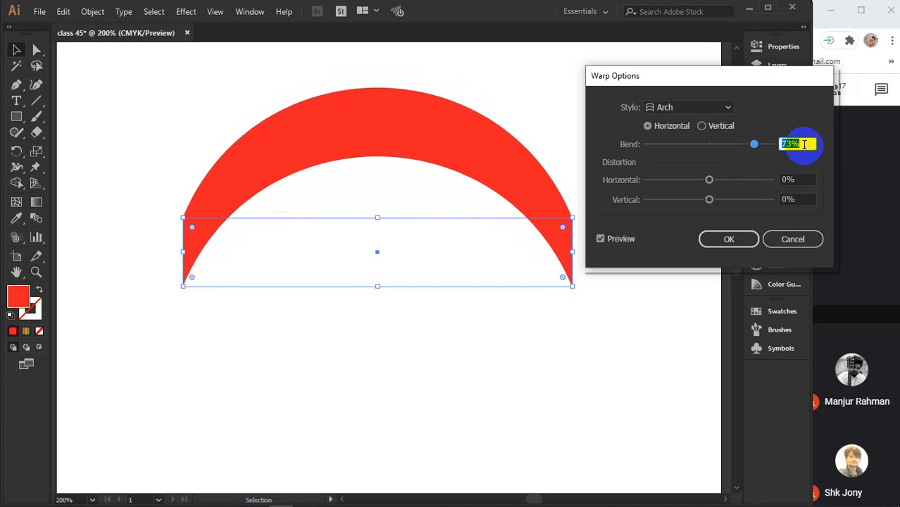
key("Down")
key("Down")
key("Down")
key("Down")
key("Down")
key("Down")
key("Down")
key("Down")
key("Down")
key("Down")
key("Down")
key("Down")
key("Down")
key("Down")
key("Down")
key("Down")
key("Down")
key("Down")
key("Down")
key("Down")
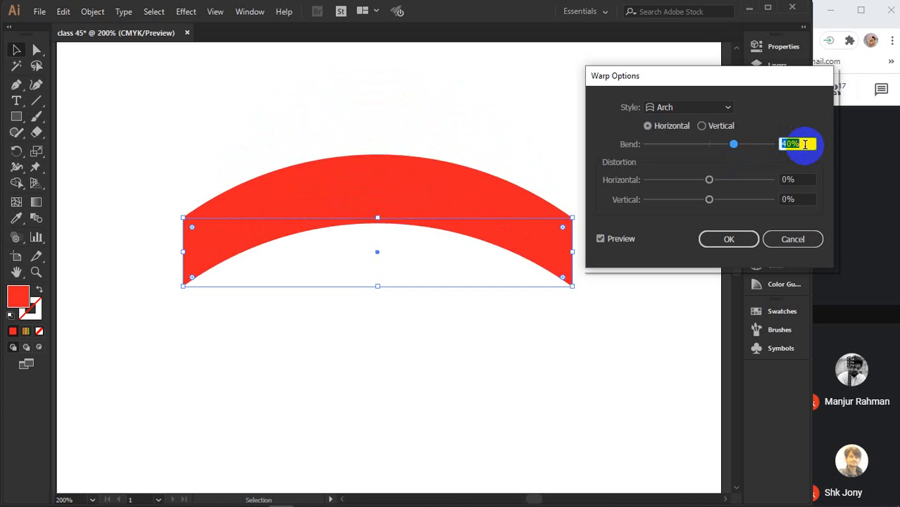
key("Down")
key("Down")
key("Down")
key("Down")
key("Down")
key("Down")
key("Down")
key("Down")
key("Down")
key("Down")
key("Down")
key("Down")
key("Down")
key("Down")
key("Down")
key("Down")
key("Down")
key("Down")
key("Down")
key("Down")
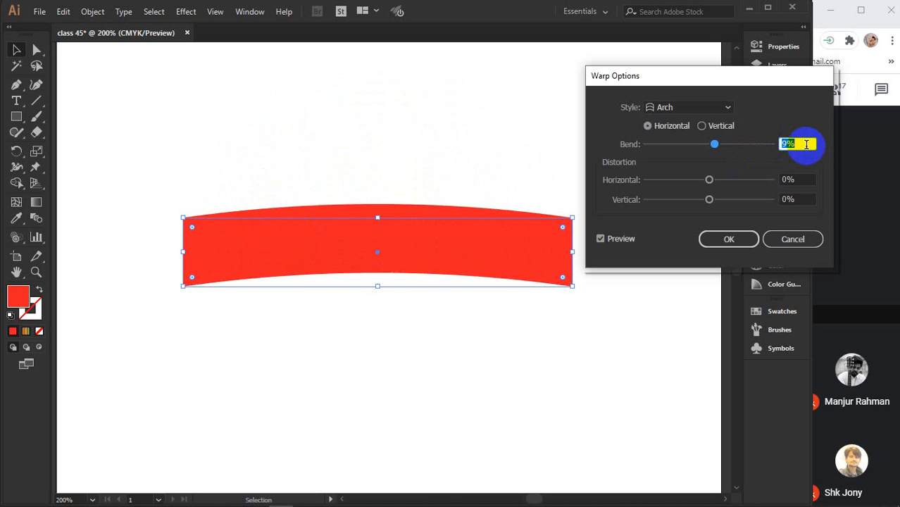
key("Up")
key("Up")
key("Up")
key("Up")
key("Up")
key("Up")
key("Up")
key("Up")
key("Up")
key("Up")
key("Up")
key("Up")
key("Up")
key("Up")
key("Up")
key("Up")
key("Up")
key("Up")
key("Up")
key("Up")
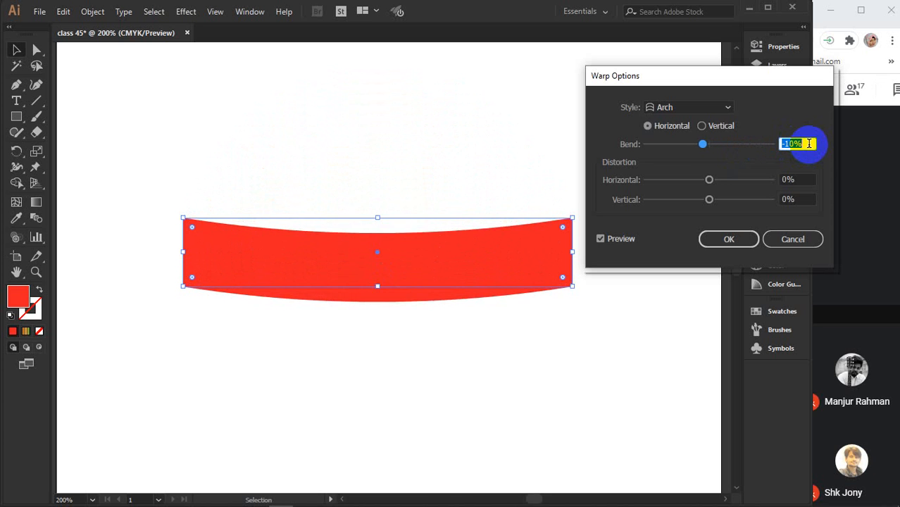
key("Up")
key("Up")
key("Up")
key("Up")
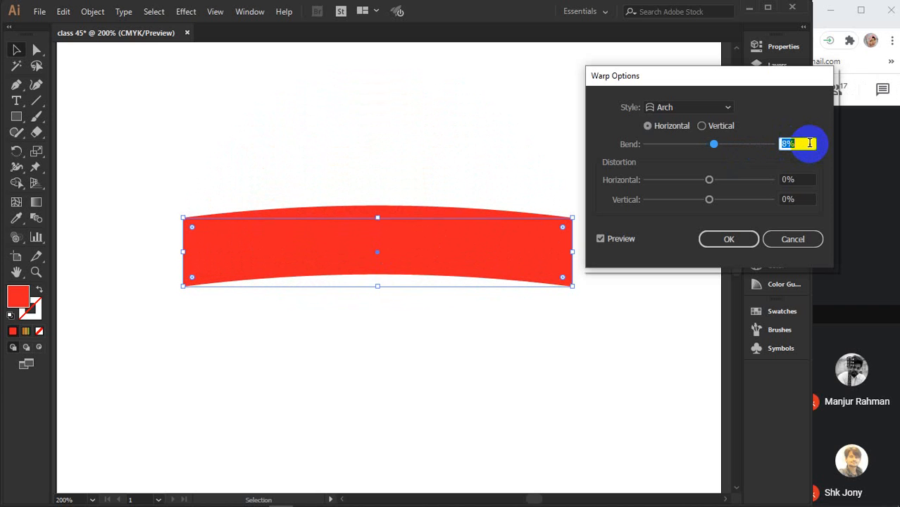
key("Up")
key("Up")
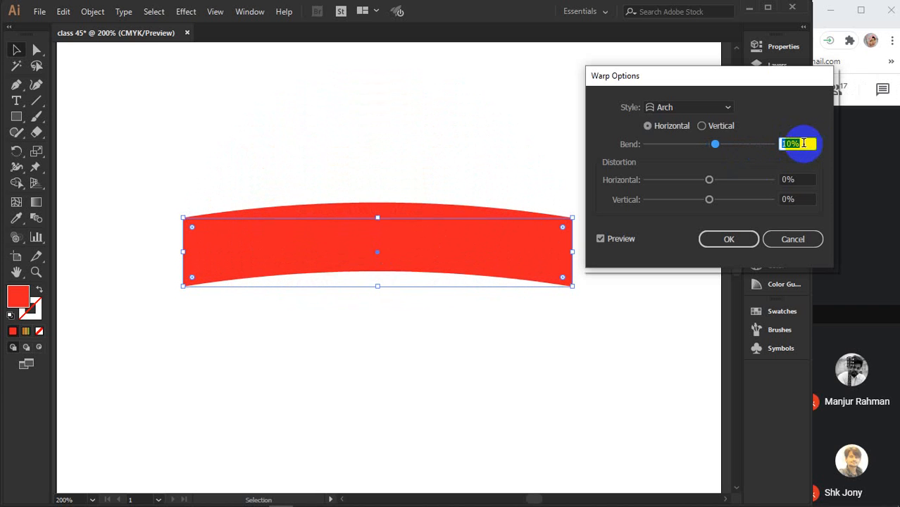
Try raising the arched bar's horizontal distortion to 78%
left_click(796, 178)
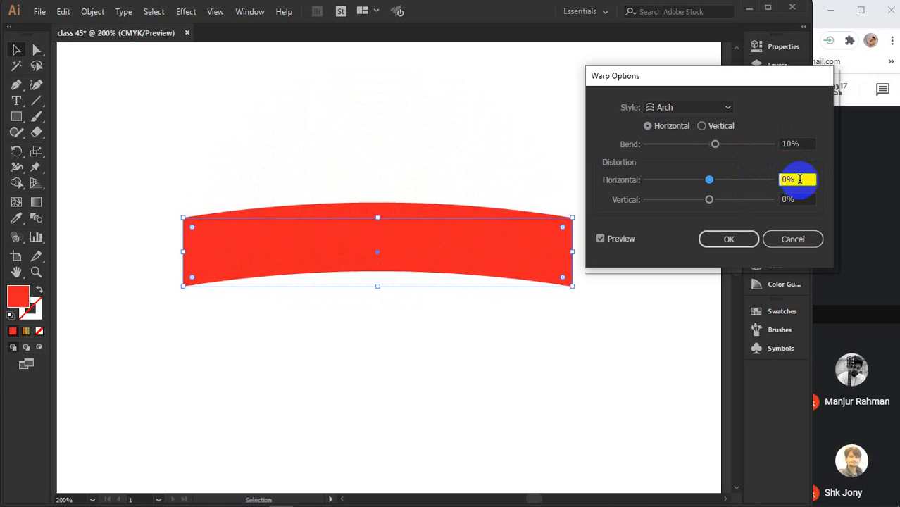
key("Up")
key("Up")
key("Up")
key("Up")
key("Up")
key("Up")
key("Up")
key("Up")
key("Up")
key("Up")
key("Up")
key("Up")
key("Up")
key("Up")
key("Up")
key("Up")
key("Up")
key("Up")
key("Up")
key("Up")
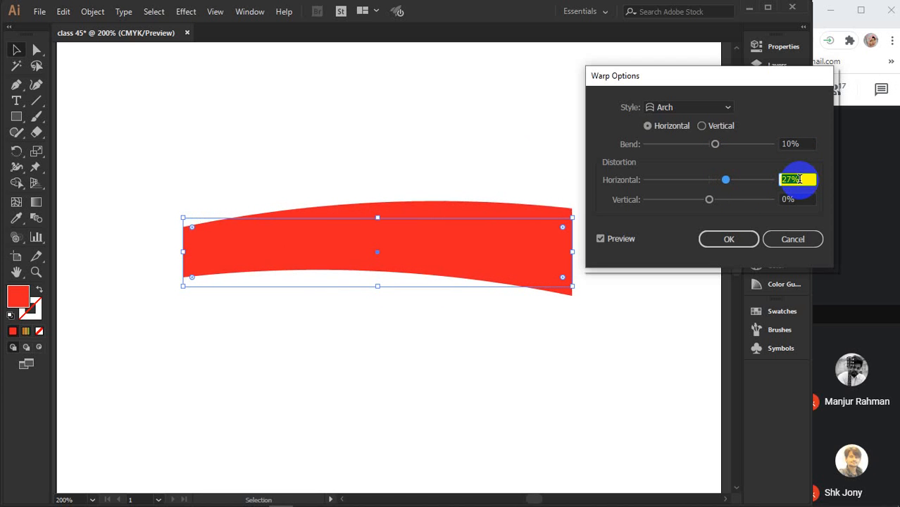
key("Up")
key("Up")
key("Up")
key("Up")
key("Up")
key("Up")
key("Up")
key("Up")
key("Up")
key("Up")
key("Up")
key("Up")
key("Up")
key("Up")
key("Up")
key("Up")
key("Up")
key("Up")
key("Up")
key("Up")
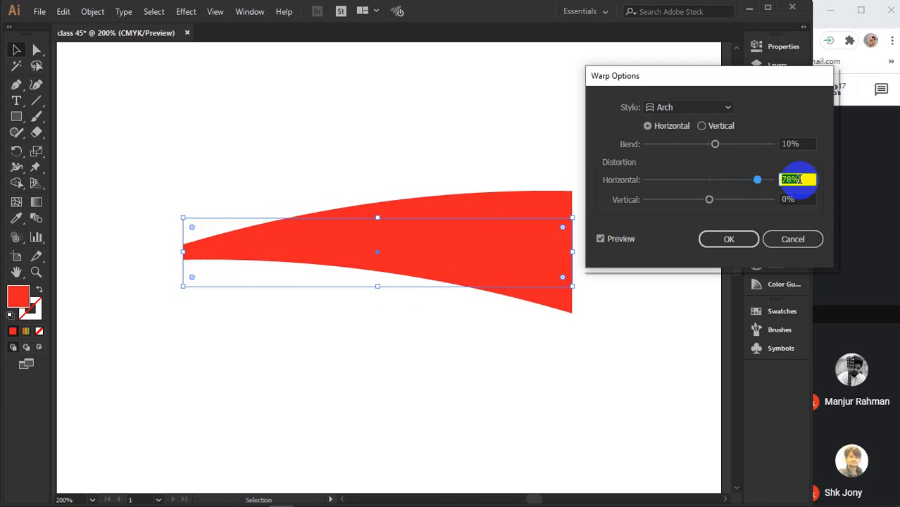
Try -65% horizontal and -17% vertical distortion on the arched bar, resetting each to 0%
left_click(669, 180)
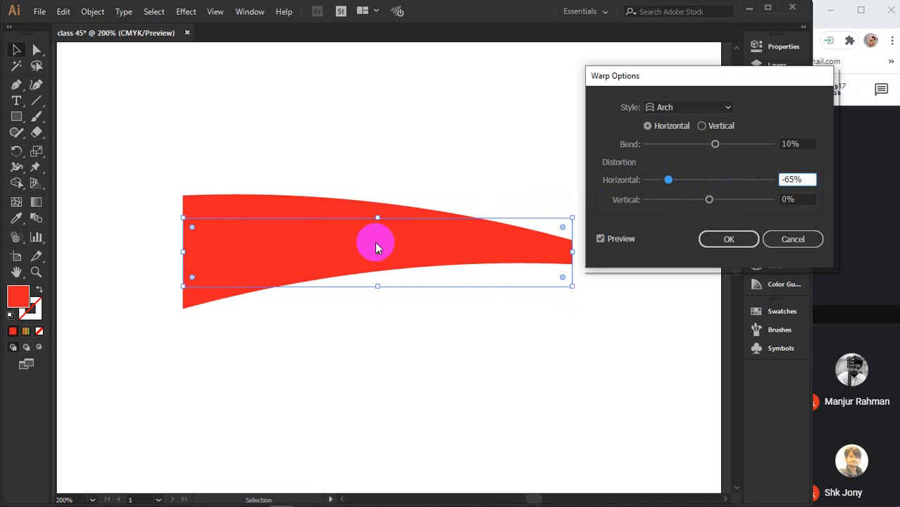
left_click_drag(821, 180, 751, 179)
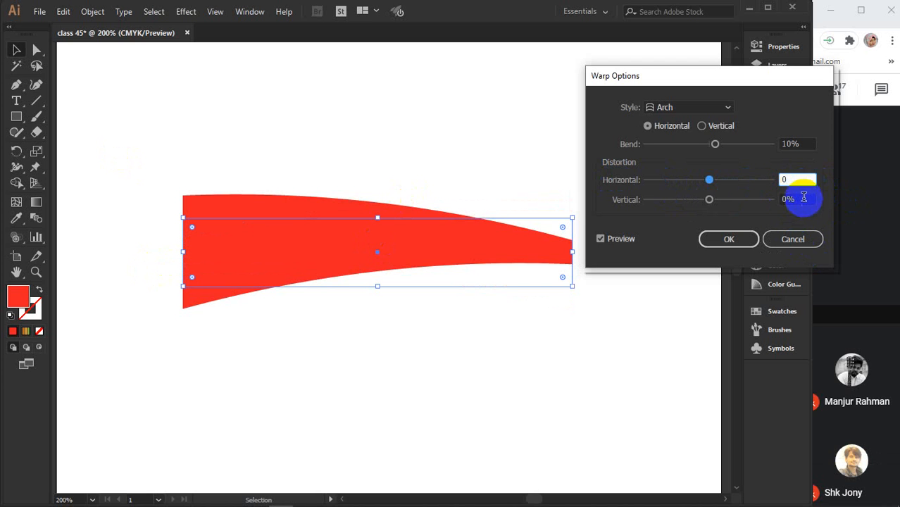
mouse_move(709, 199)
left_mouse_down()
mouse_move(744, 203)
mouse_move(667, 200)
mouse_move(697, 201)
left_mouse_up()
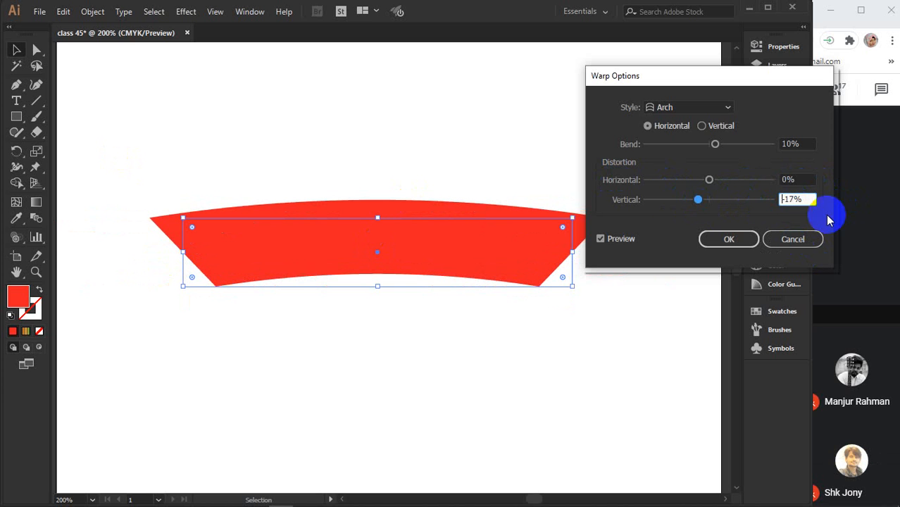
double_click(800, 199)
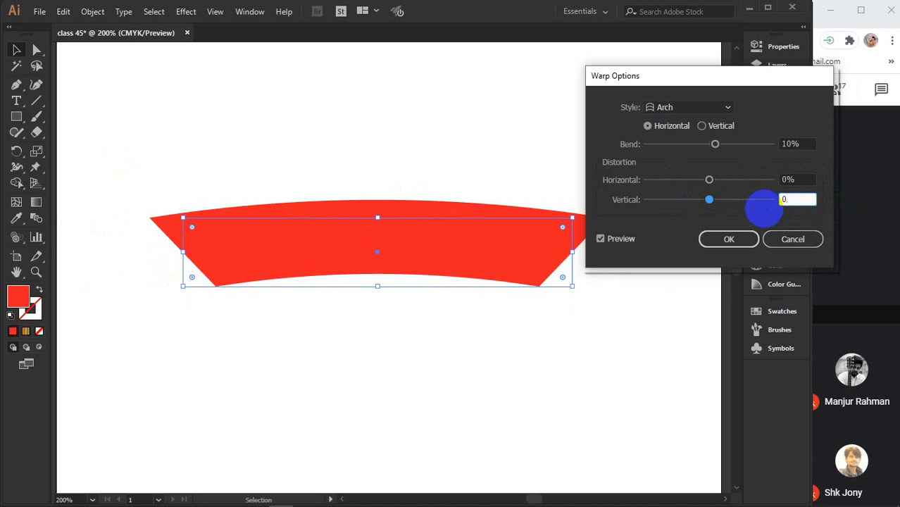
Change the bar's warp style to Arc with a 15% bend and apply the warp
left_click(729, 107)
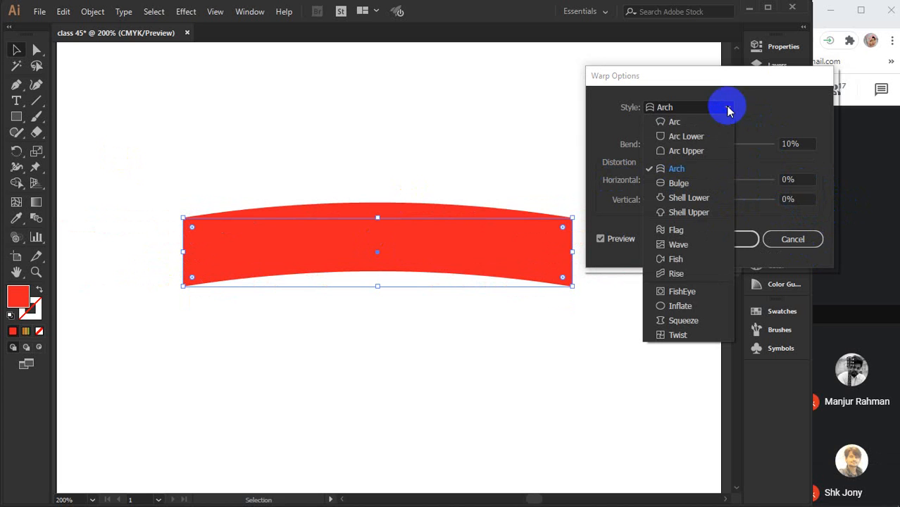
left_click(688, 121)
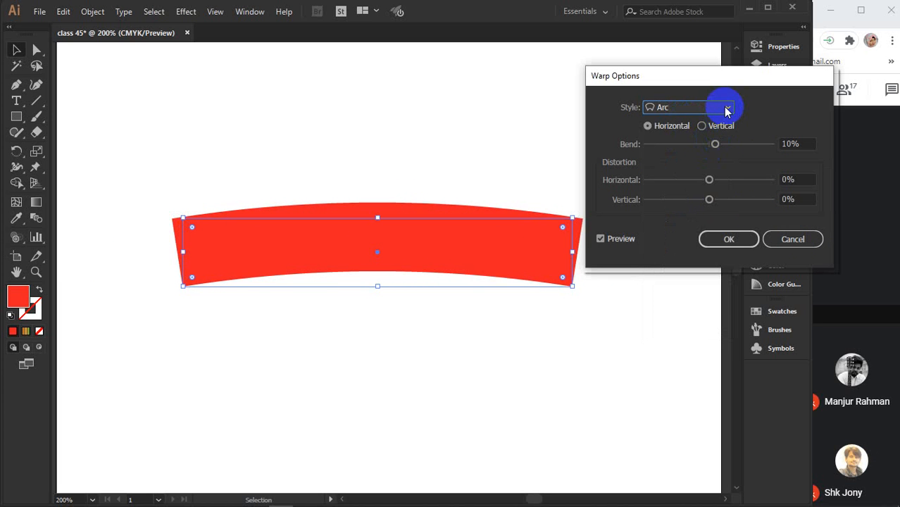
left_click(810, 144)
scroll(809, 144, "up", 10)
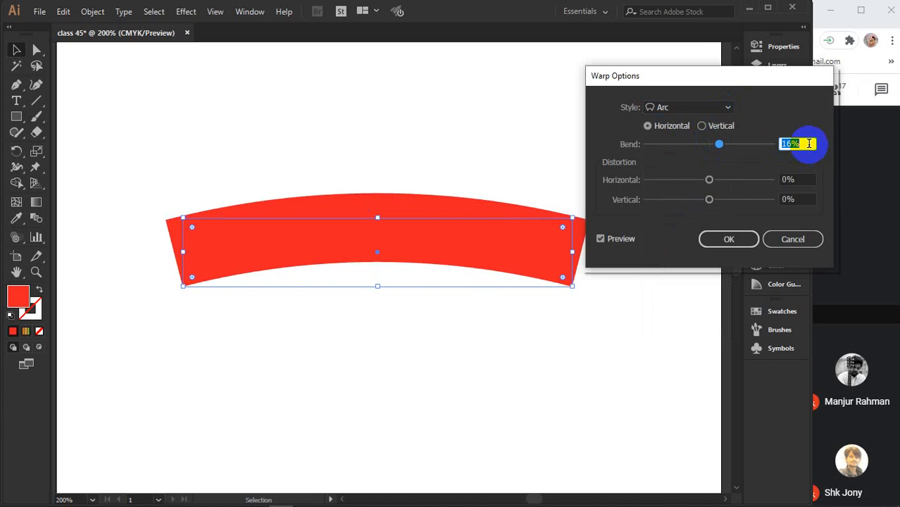
scroll(809, 144, "down", 5)
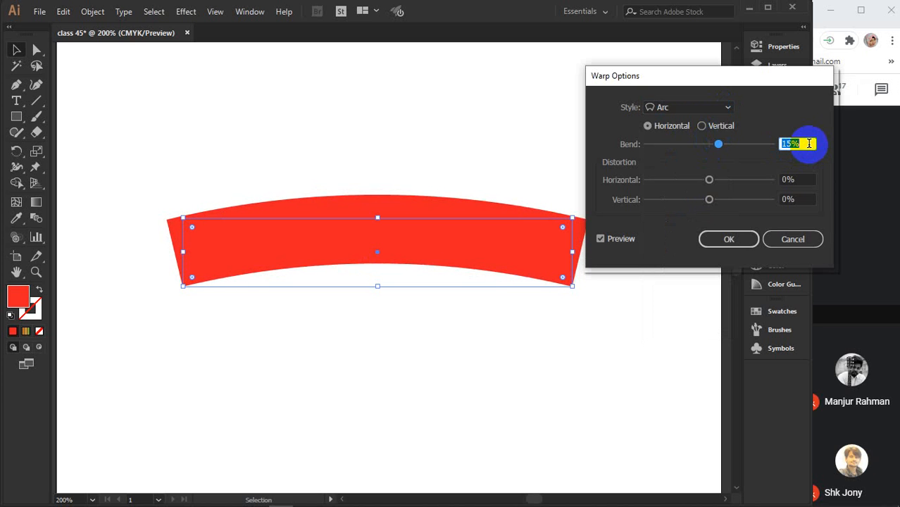
left_click(724, 238)
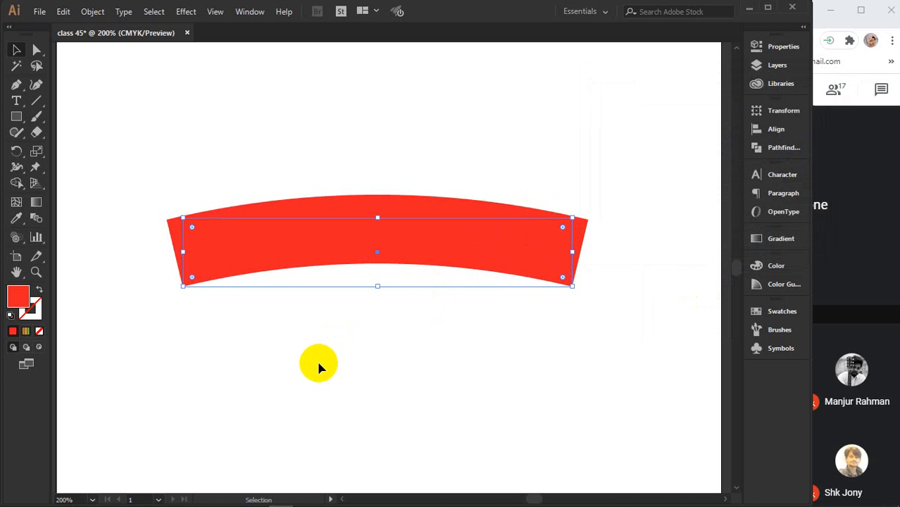
Select the arced bar and fill it with the existing multicolour linear gradient
left_click(318, 367)
left_click(302, 237)
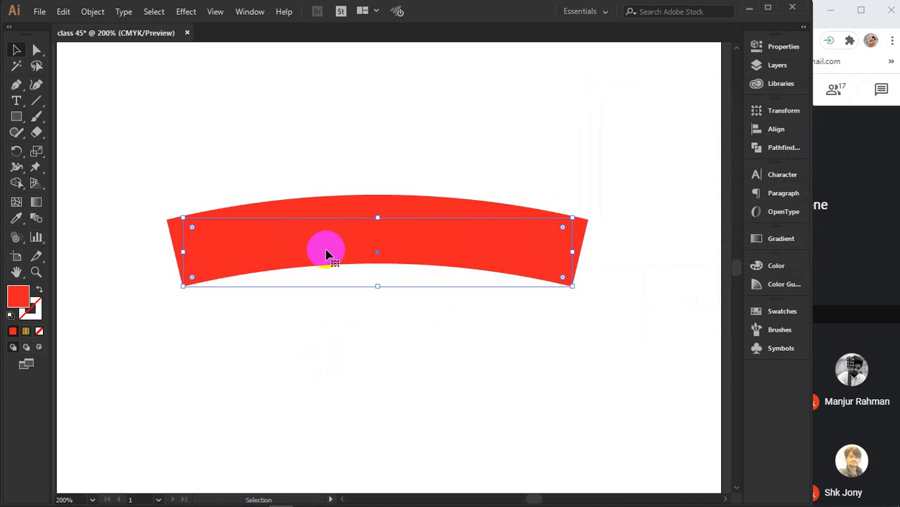
double_click(36, 202)
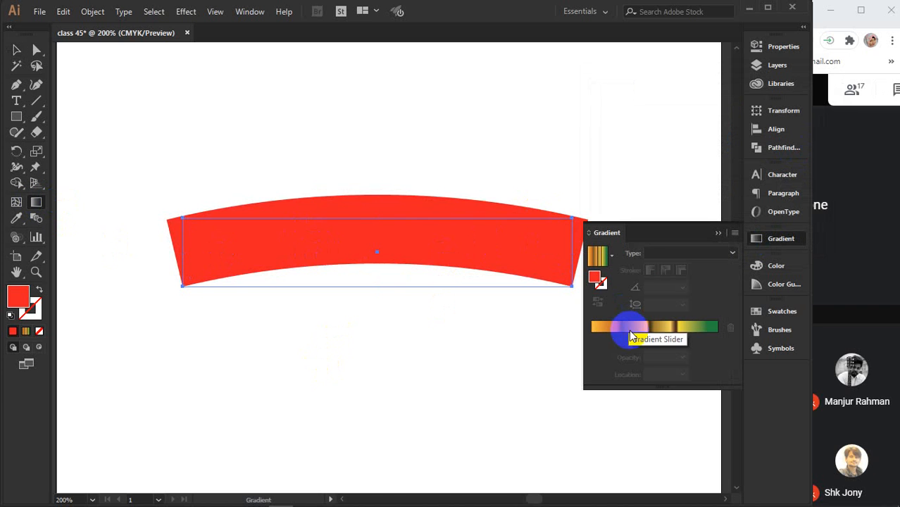
left_click(630, 333)
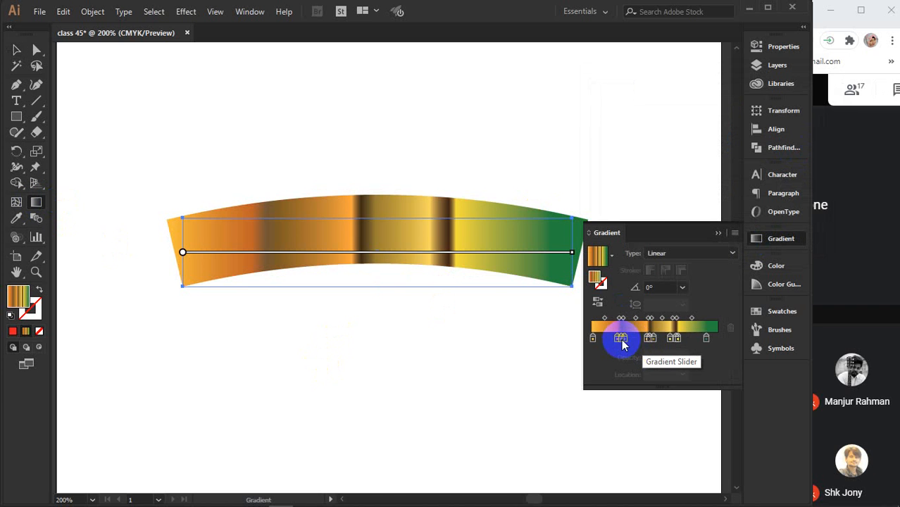
Reduce the gradient's inner stops to the dark brown one, add two more stops, and space the three roughly evenly
mouse_move(625, 336)
left_mouse_down()
mouse_move(625, 367)
mouse_move(643, 342)
mouse_move(653, 362)
mouse_move(651, 352)
mouse_move(679, 355)
mouse_move(615, 338)
left_mouse_up()
left_click(617, 333)
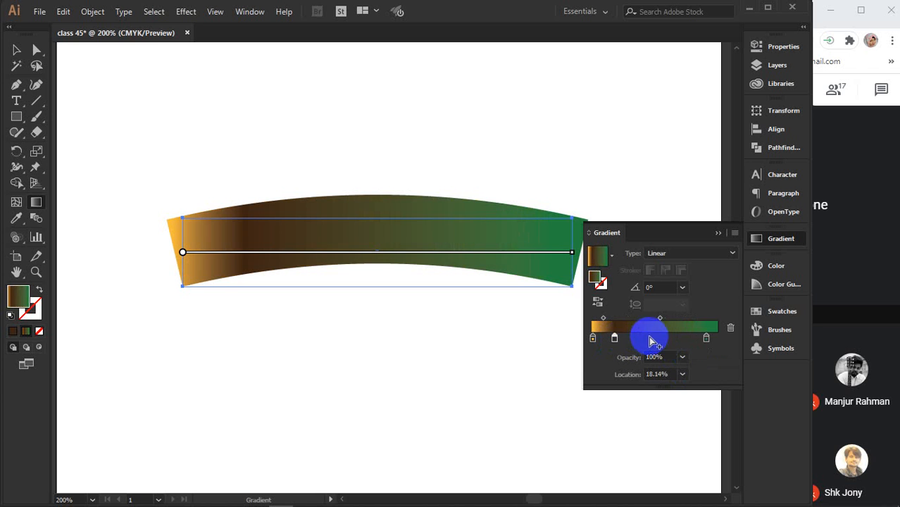
left_click(674, 341)
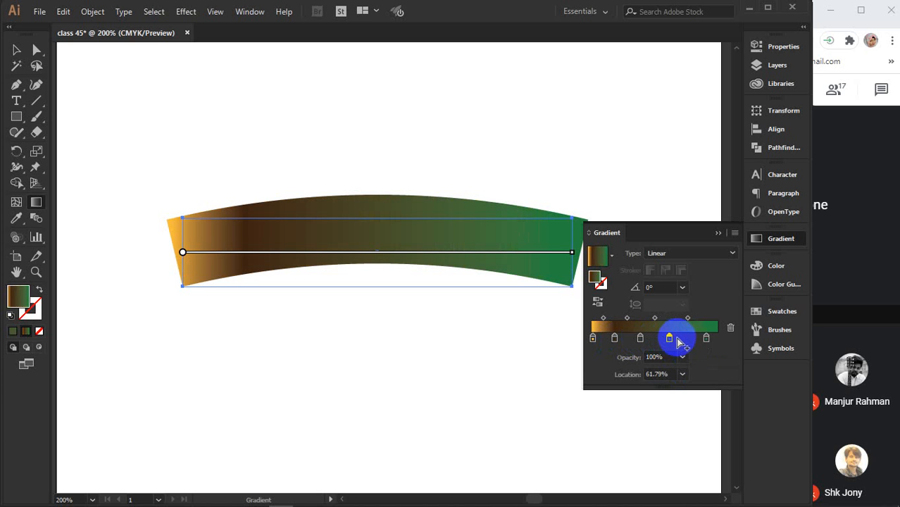
left_click_drag(674, 340, 647, 342)
left_click(615, 340)
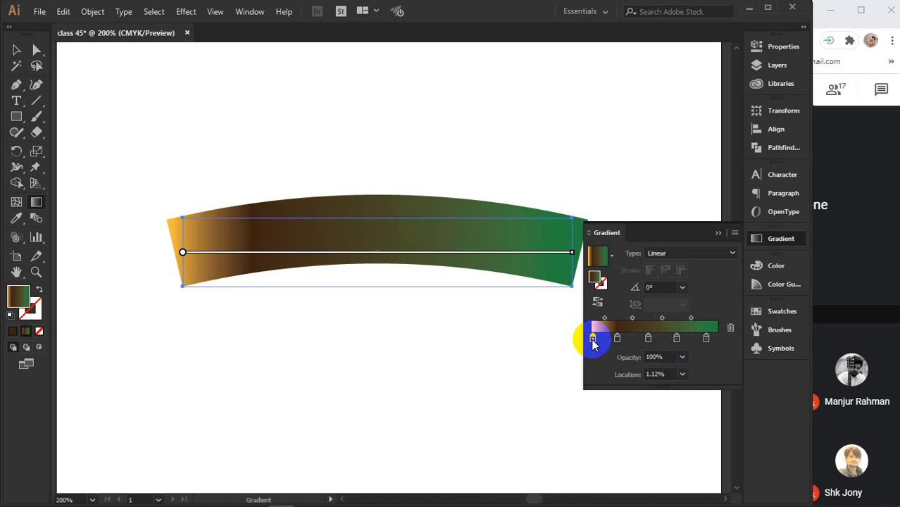
left_click(592, 339)
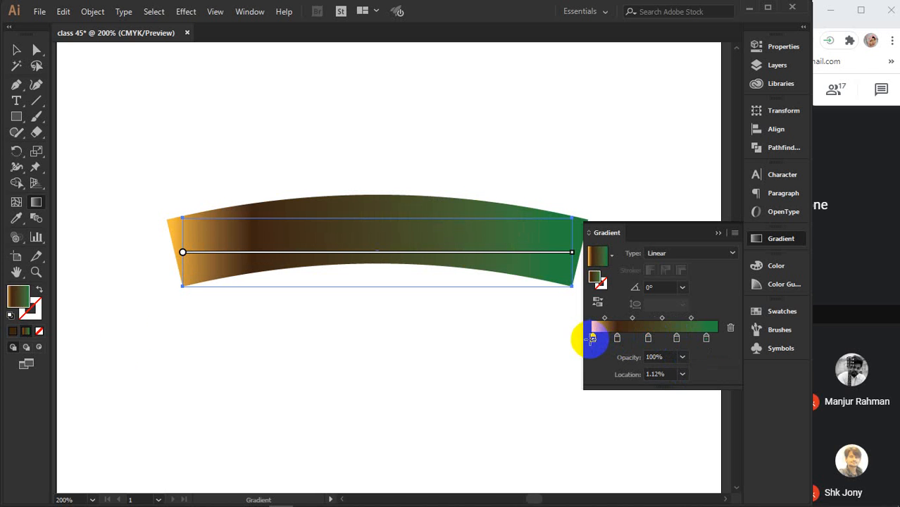
double_click(20, 296)
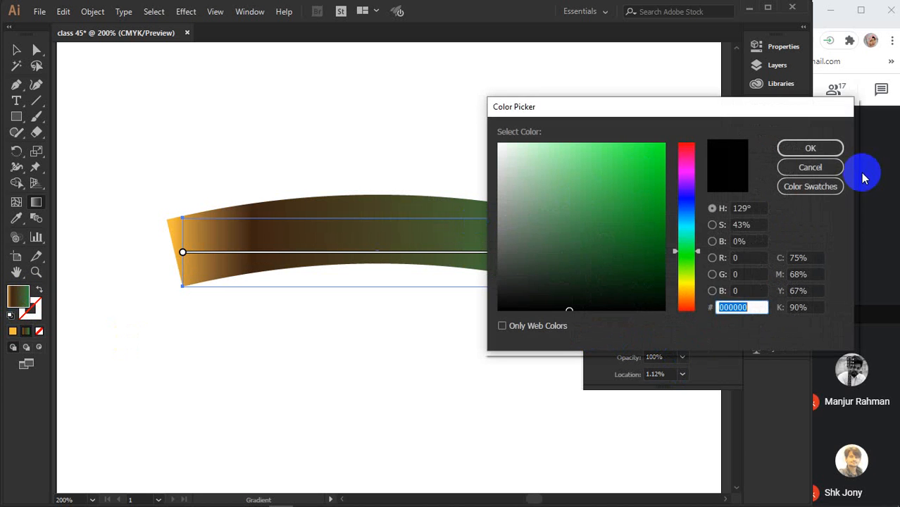
left_click(810, 168)
Switch to Chrome and search Google Images for "red color combination for gradient"
mouse_move(374, 500)
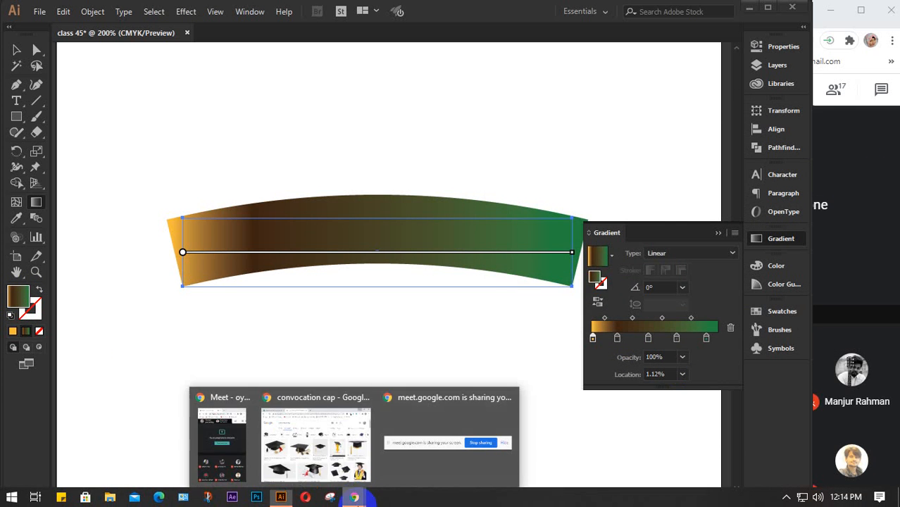
left_click(346, 458)
left_click_drag(199, 102, 120, 101)
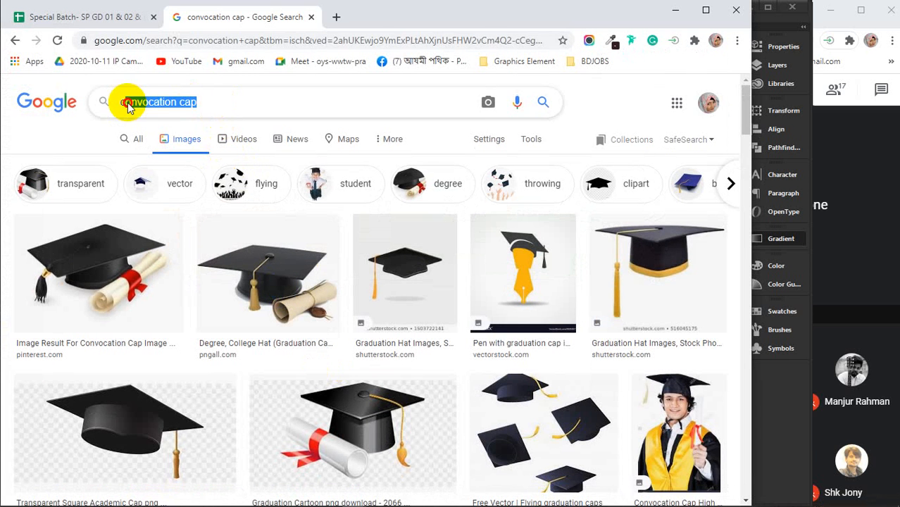
type("red ")
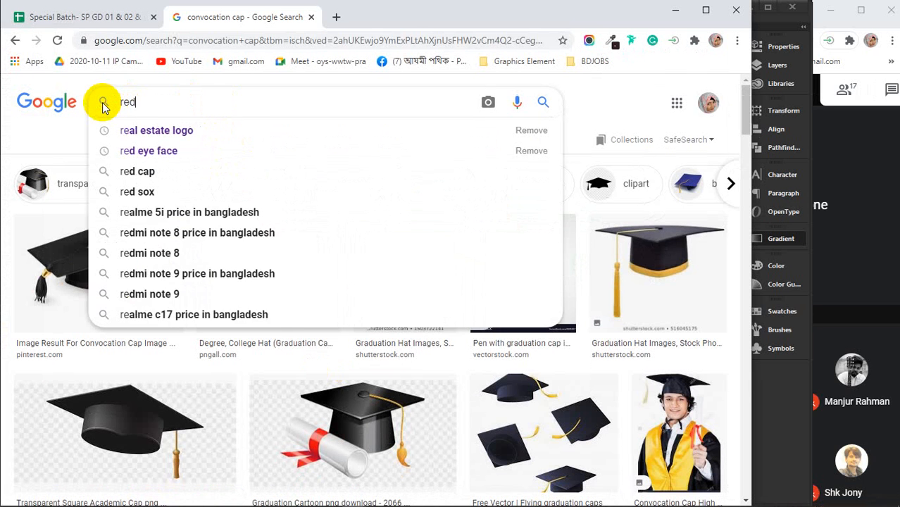
type("colo")
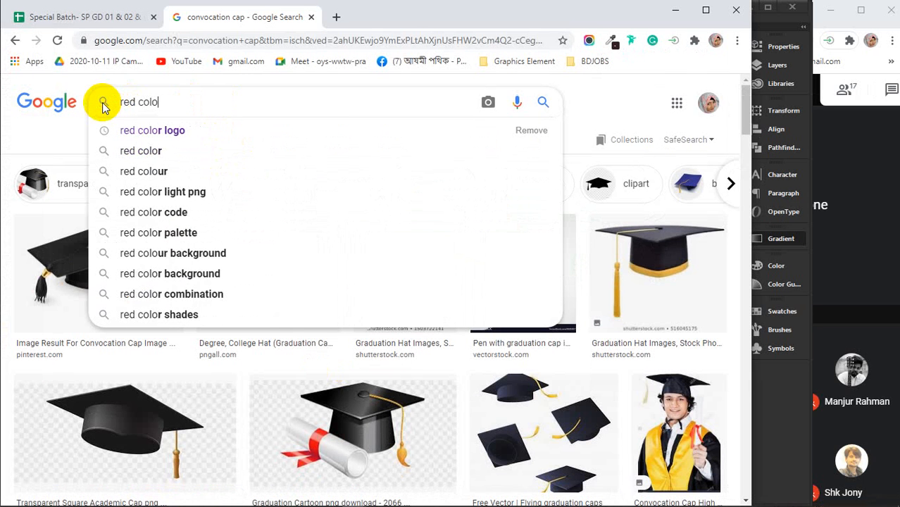
type("r co")
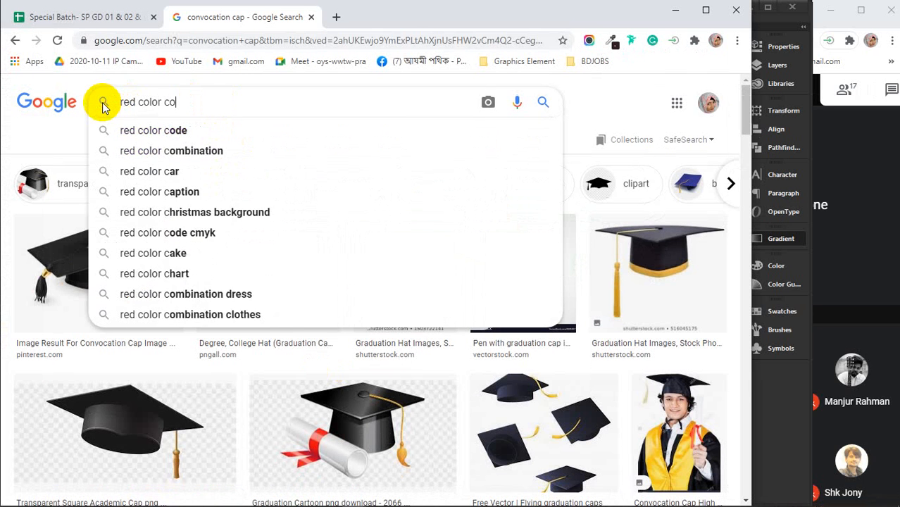
type("mbina")
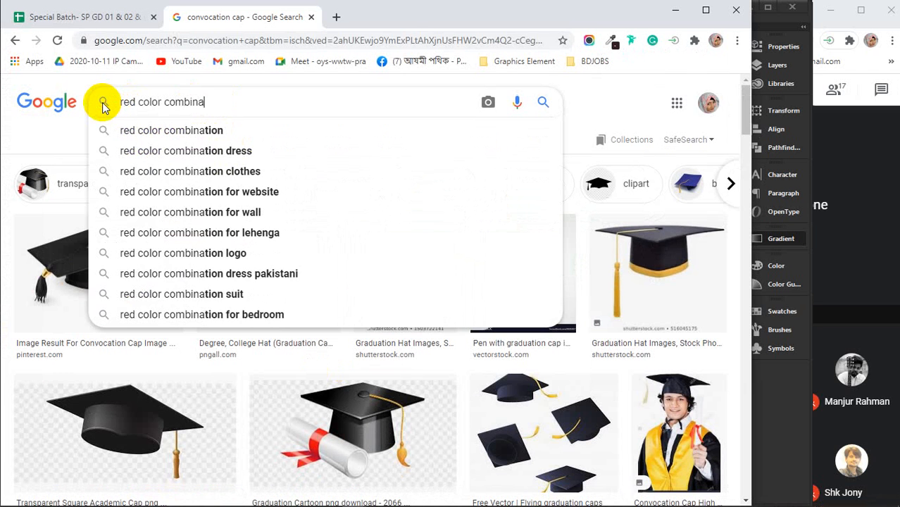
type("tion")
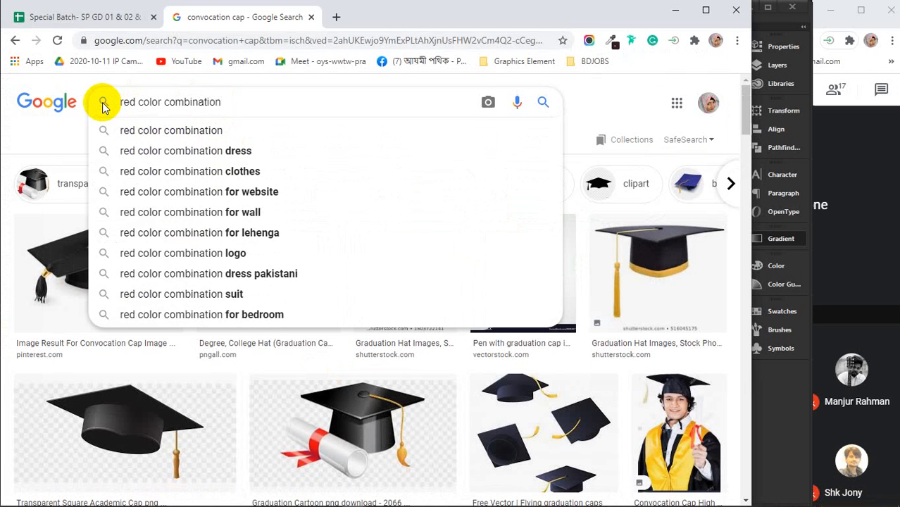
type(" for gra")
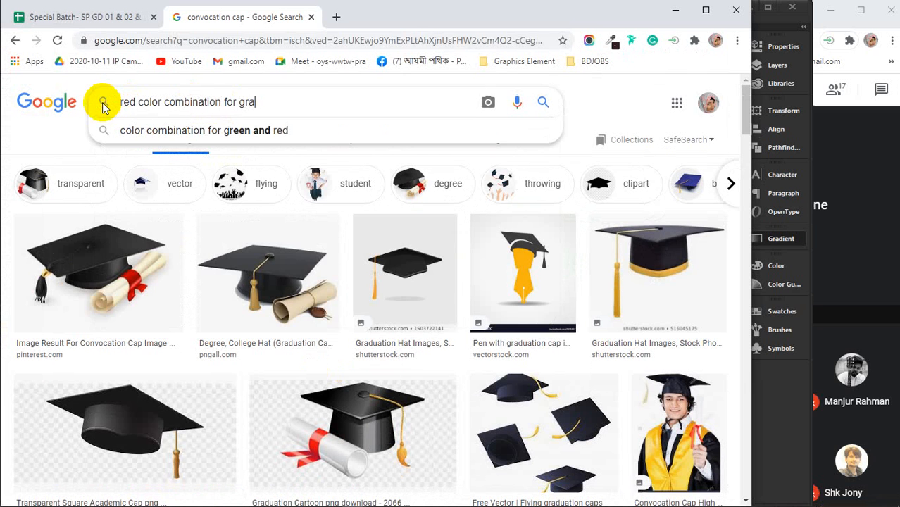
key("Escape")
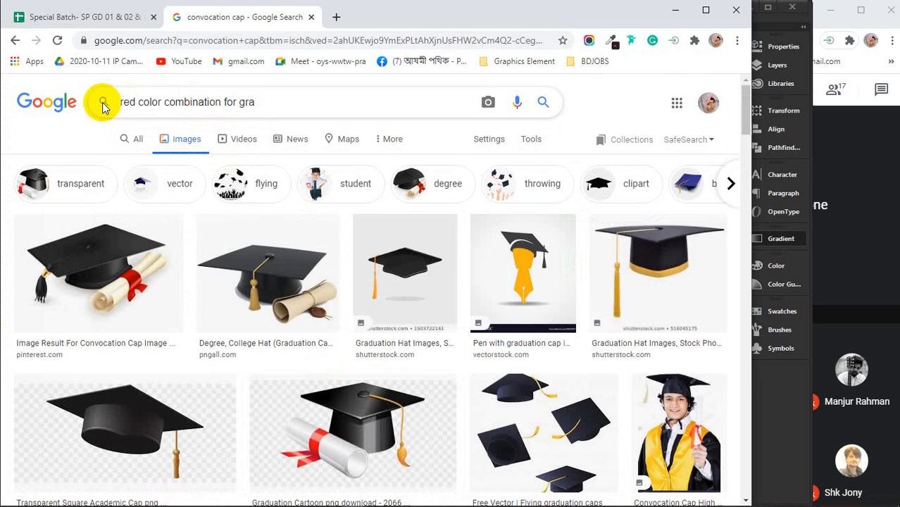
key("Return")
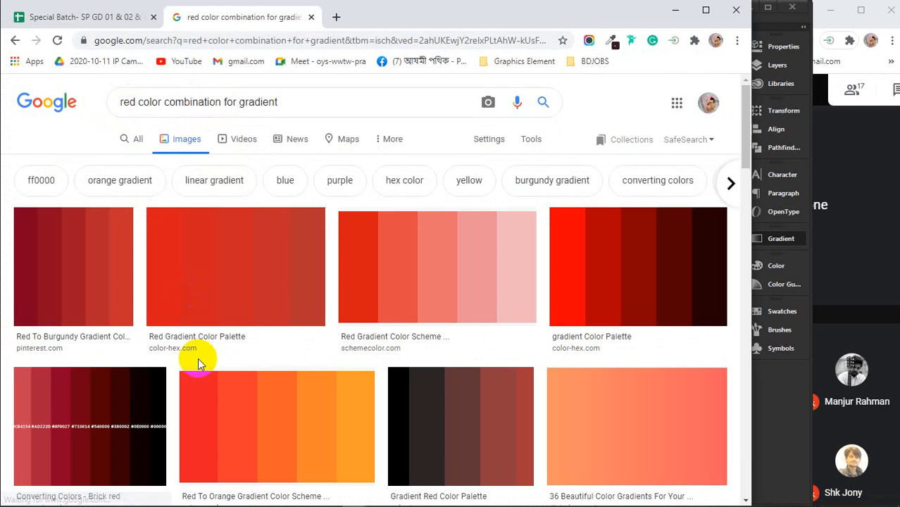
Browse the red gradient results and preview the Yellow To Red color scheme and the red color names palette
scroll(293, 288, "down", 2)
scroll(292, 287, "down", 3)
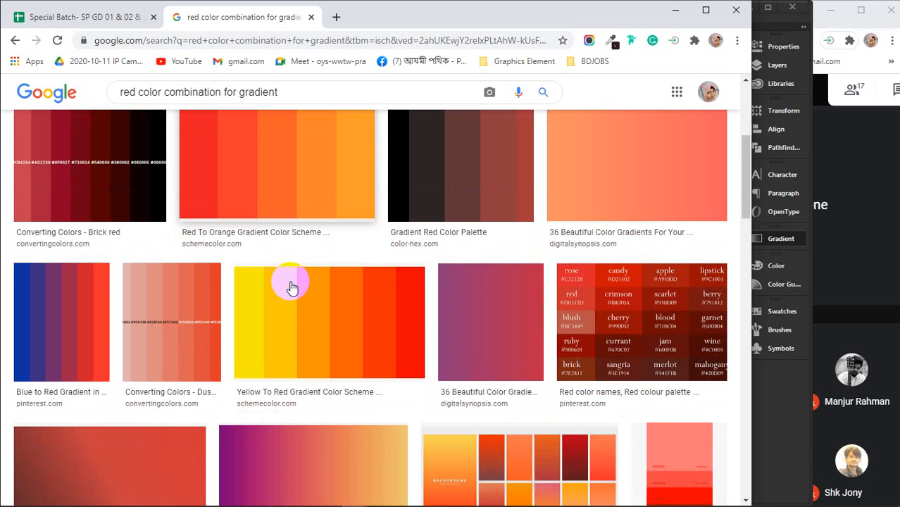
left_click(316, 314)
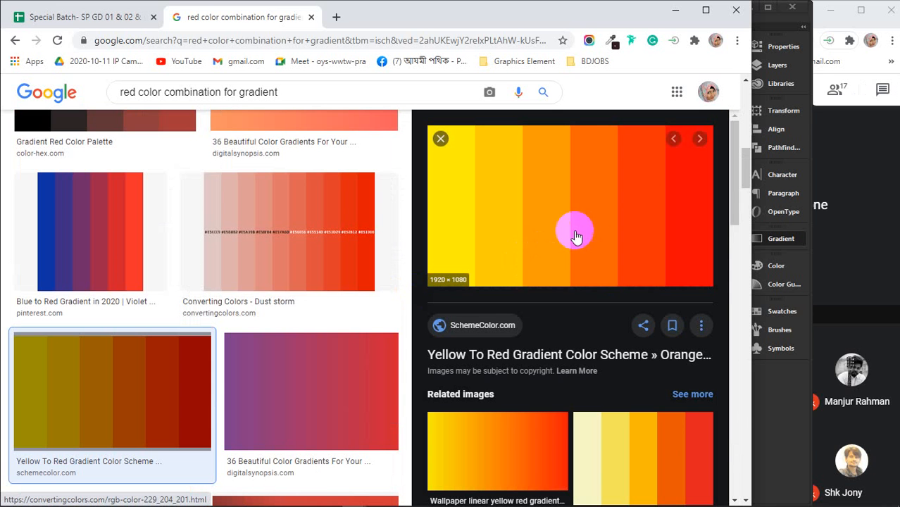
right_click(552, 198)
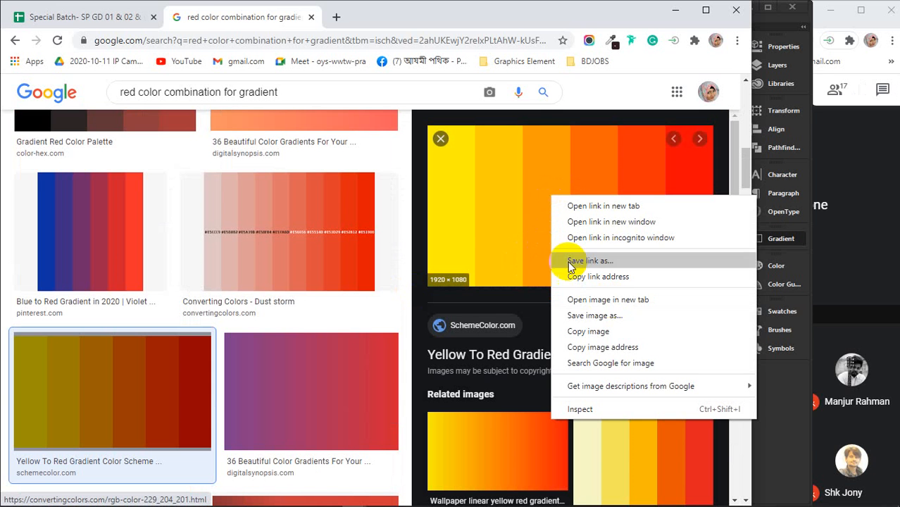
scroll(268, 274, "down", 3)
scroll(269, 276, "down", 2)
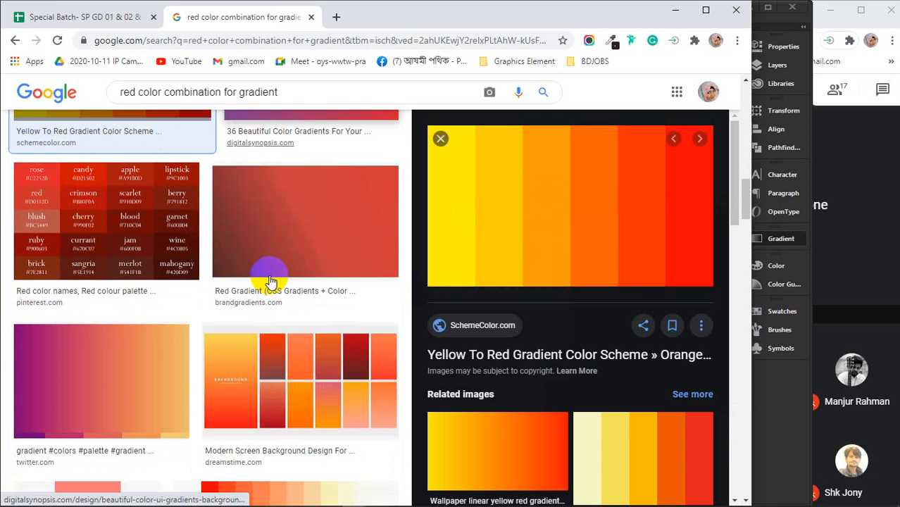
left_click(84, 210)
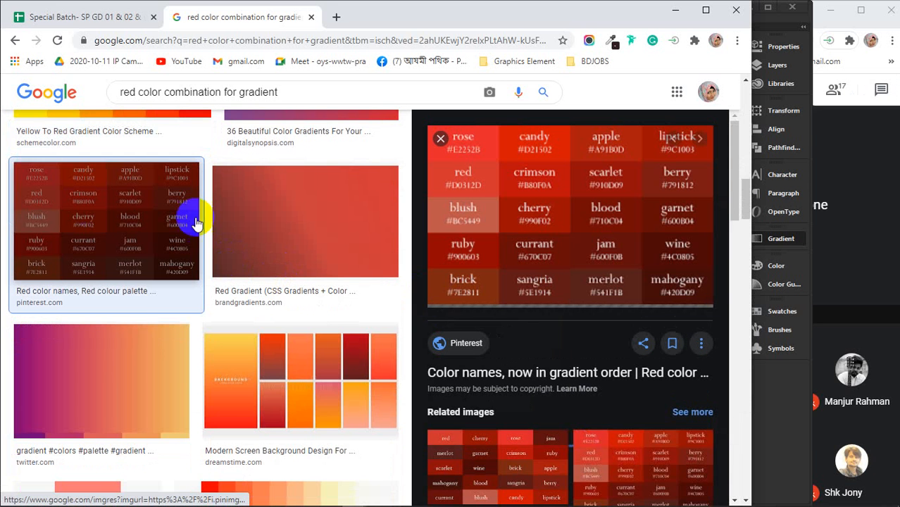
Copy the red color names palette image and paste it into the class 45 document in Illustrator
right_click(560, 182)
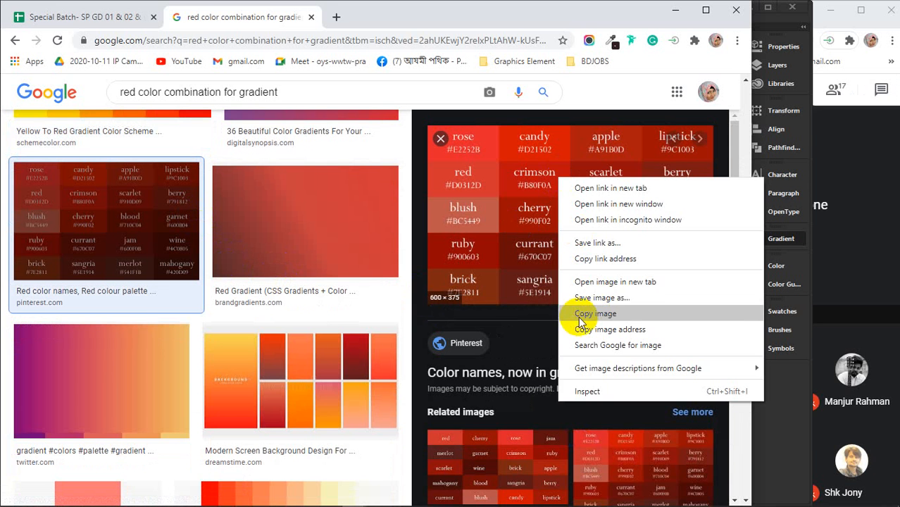
left_click(595, 313)
left_click(675, 10)
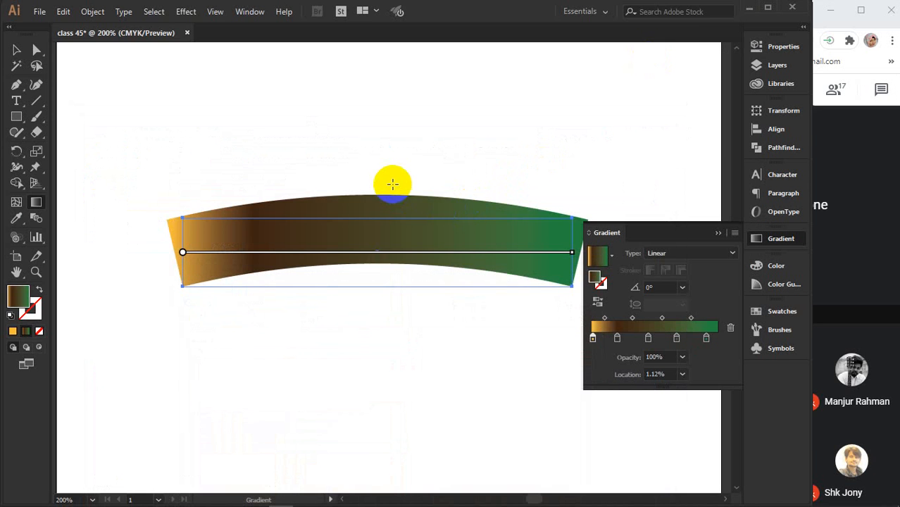
scroll(392, 184, "up", 2)
scroll(392, 184, "down", 1)
key("v")
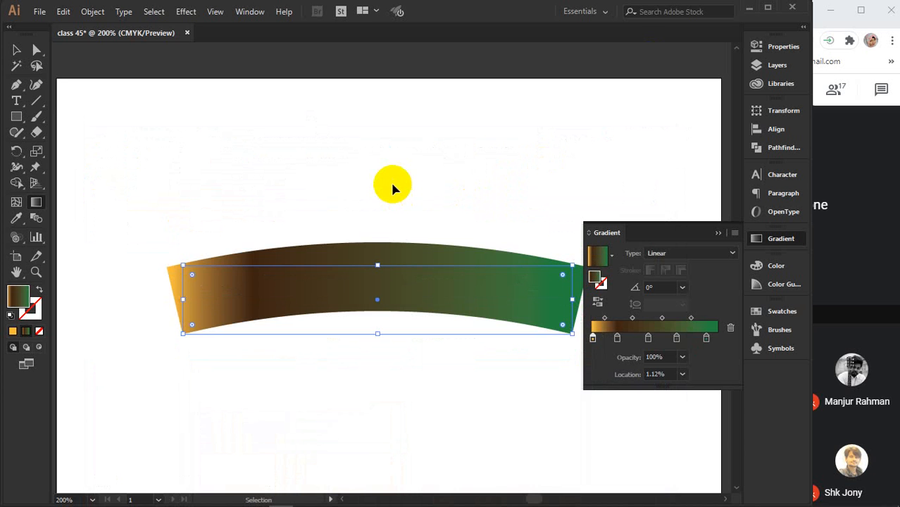
key("ctrl+v")
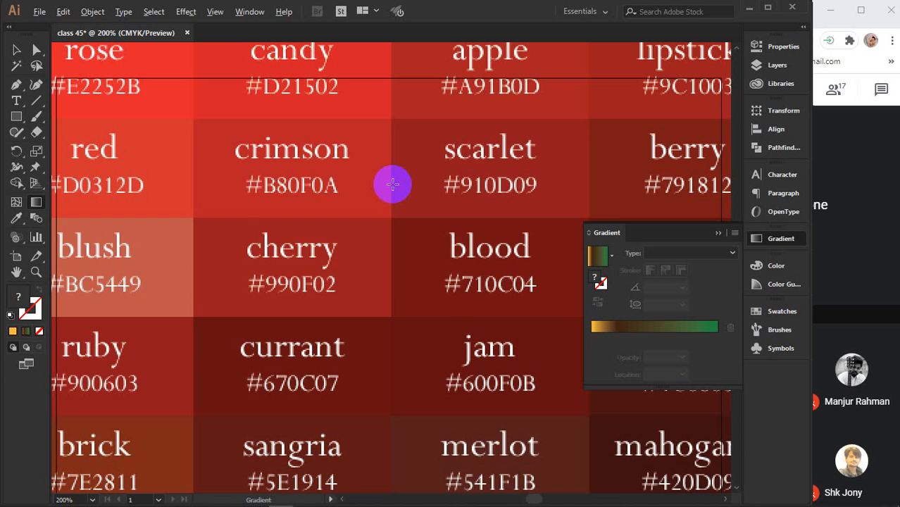
Scale the pasted palette image down so it is narrower than the arced bar
scroll(392, 184, "down", 3)
key("v")
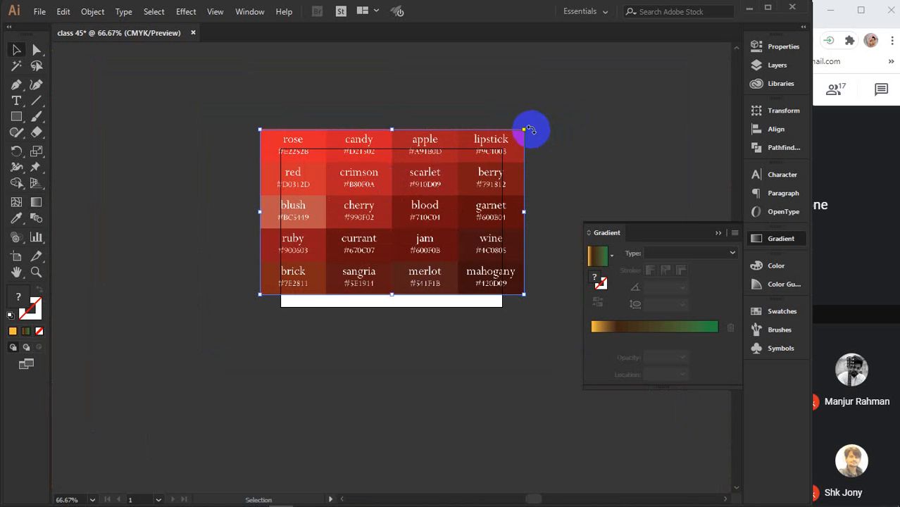
left_click_drag(524, 131, 458, 180)
scroll(412, 215, "up", 2)
scroll(418, 222, "up", 2)
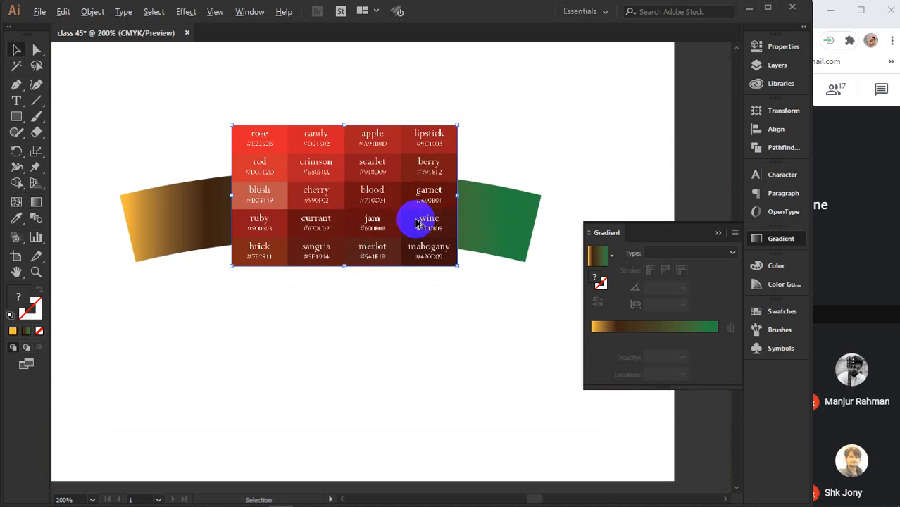
left_click_drag(417, 221, 442, 266)
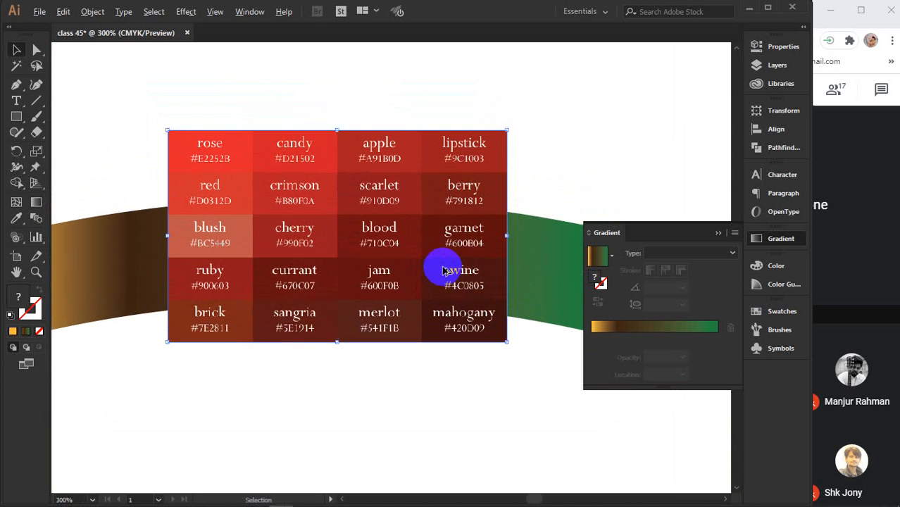
scroll(444, 273, "down", 2)
scroll(444, 273, "up", 1)
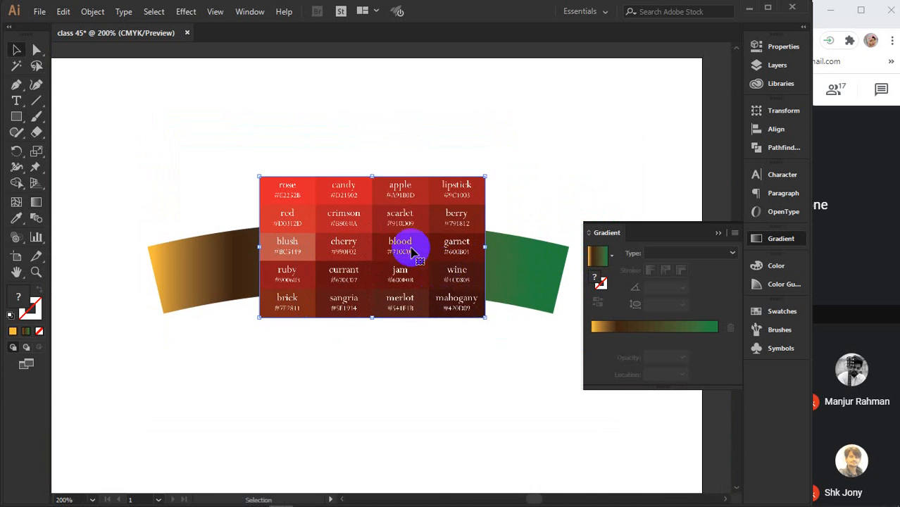
Arrange the palette above the arced bar at about the bar's width, then select the bar
left_click_drag(374, 269, 372, 118)
left_click_drag(477, 190, 579, 252)
left_click(430, 301)
left_click_drag(381, 314, 382, 416)
left_click_drag(392, 172, 361, 213)
left_click(333, 382)
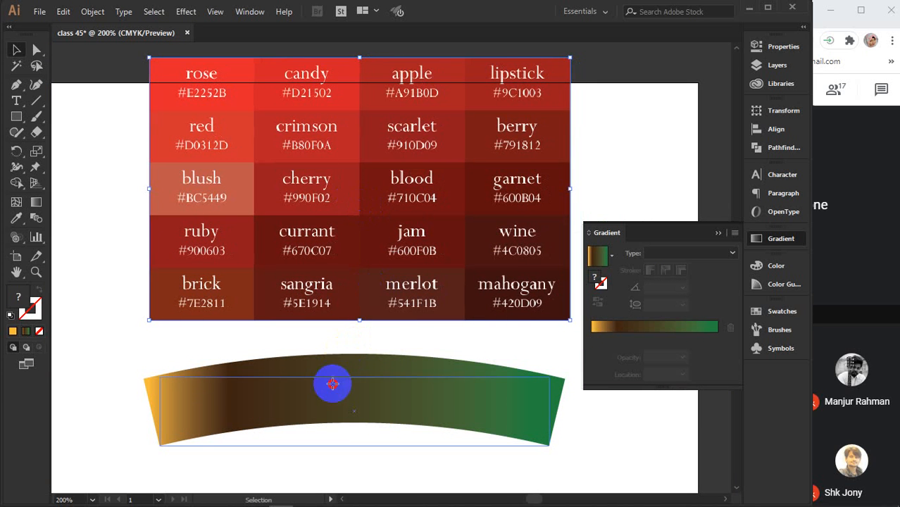
Recolor the bar gradient's first stop to #D0123D and its second stop to the palette's currant red, #670C07
left_click(593, 340)
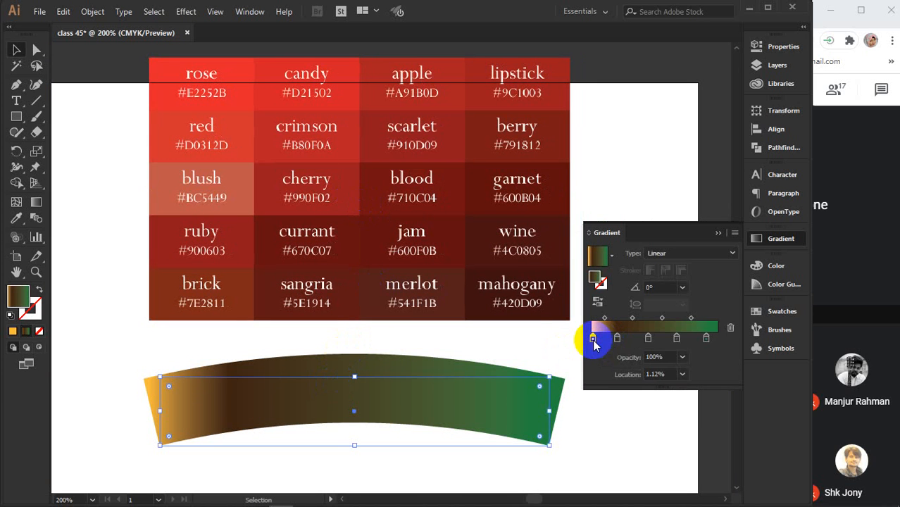
double_click(18, 297)
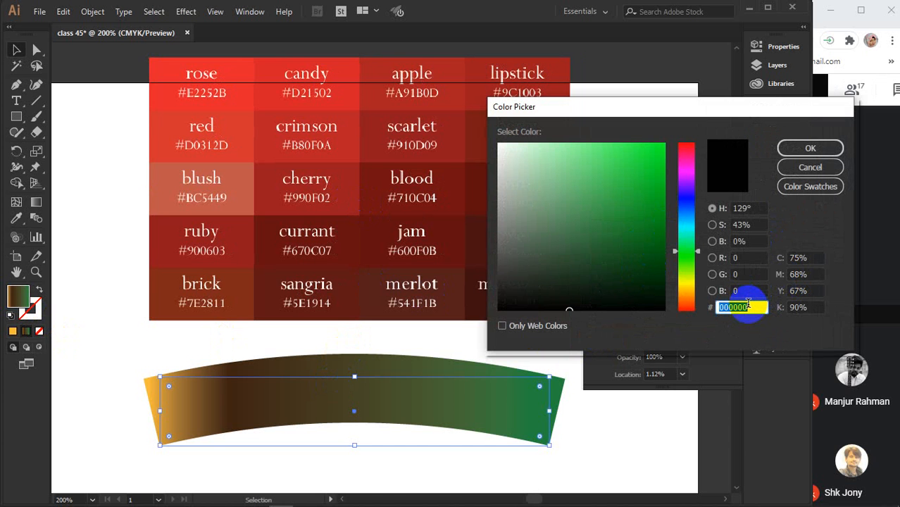
type("d0123")
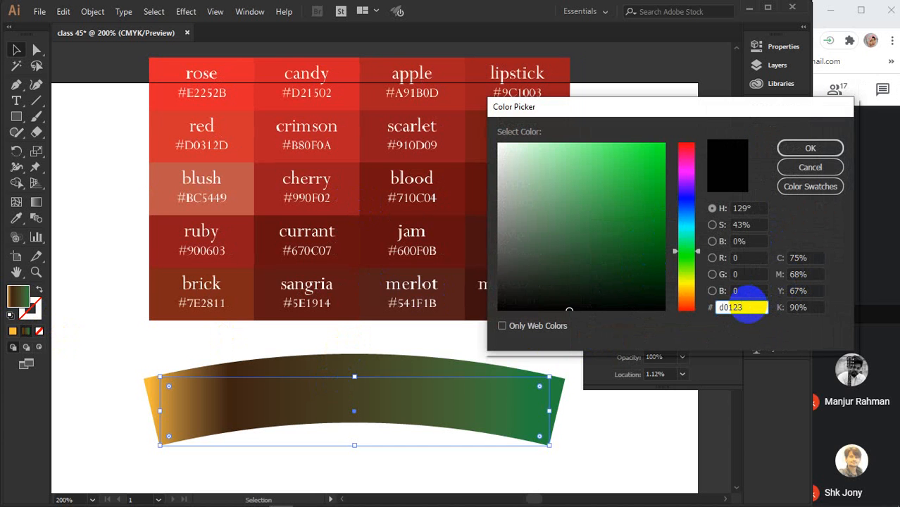
type("d")
key("Return")
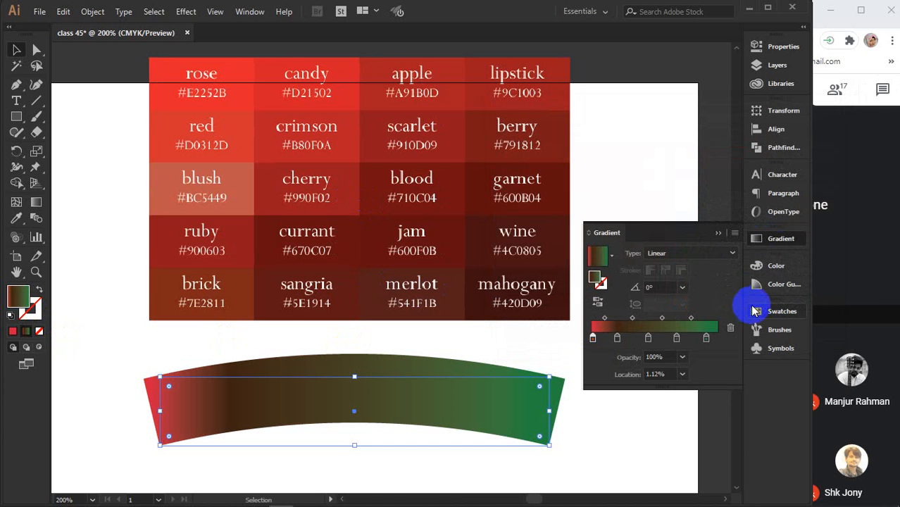
left_click(617, 338)
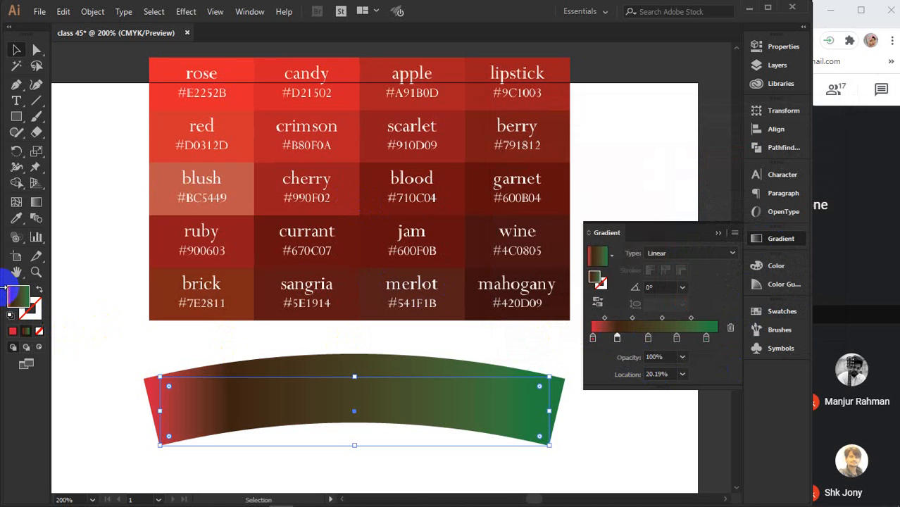
double_click(16, 296)
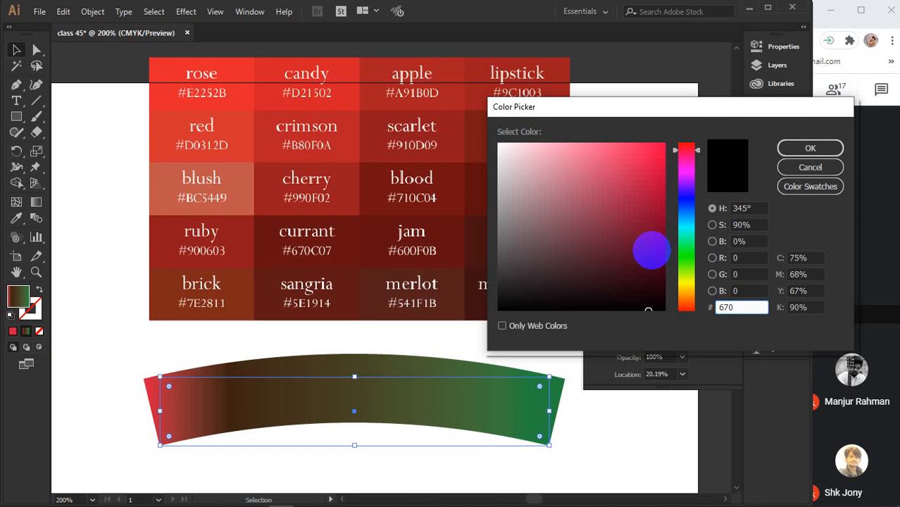
key("Return")
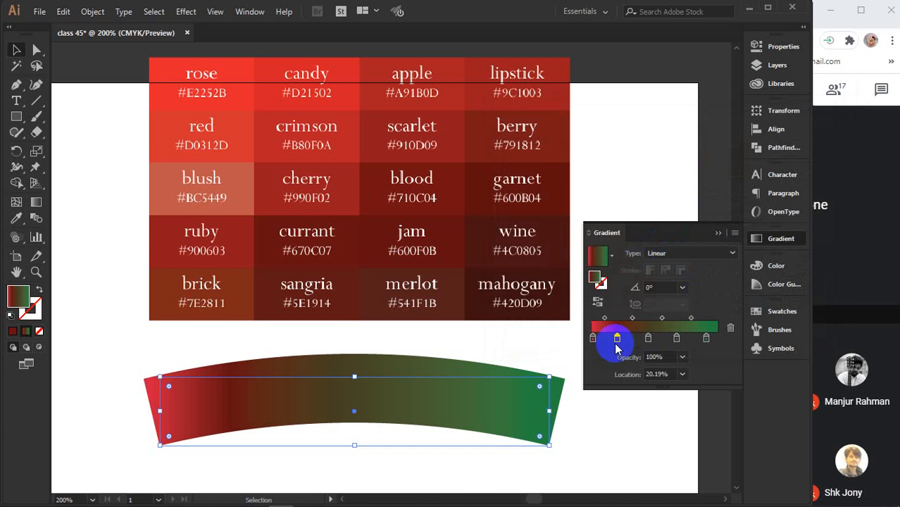
Set the bar gradient's third stop, at 44.87%, to the rose color #E2252B
left_click(648, 339)
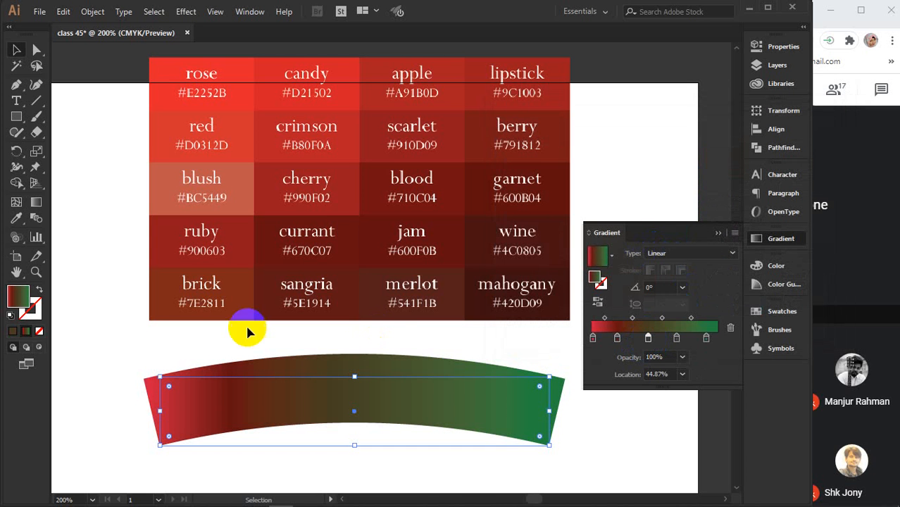
double_click(18, 301)
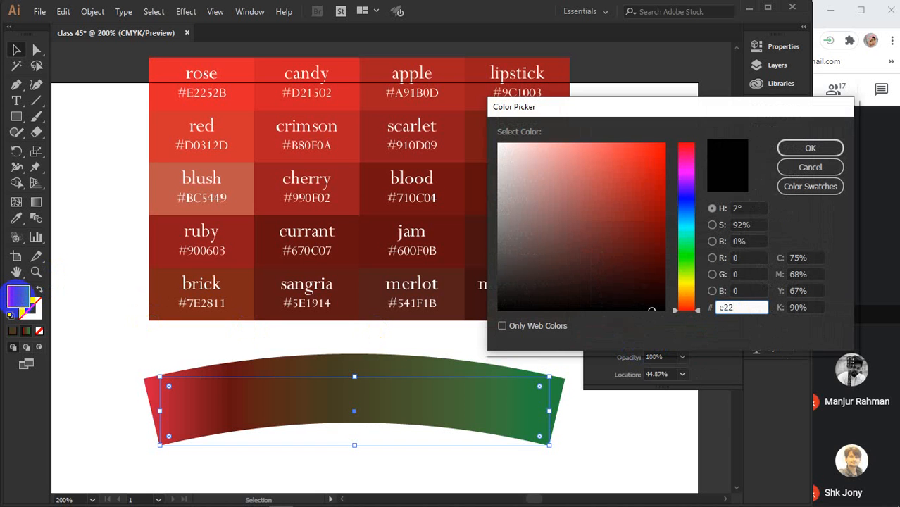
type("e2252b")
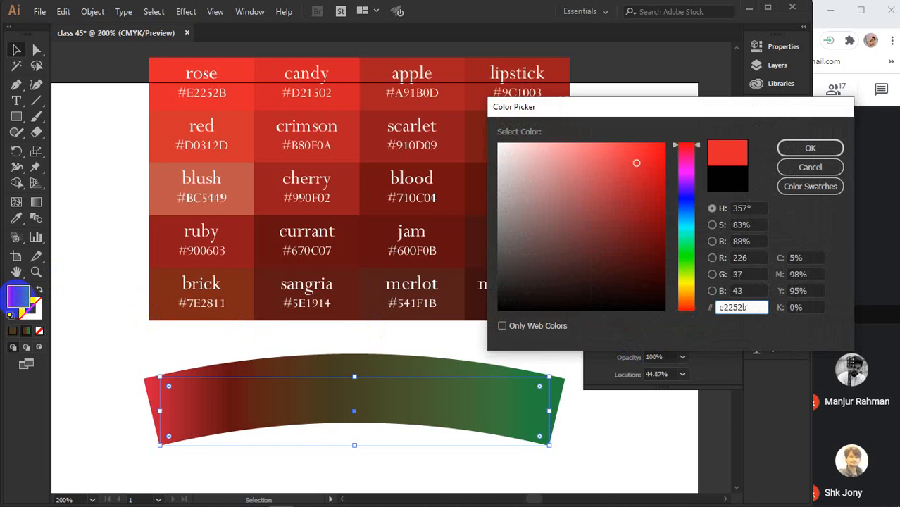
key("Return")
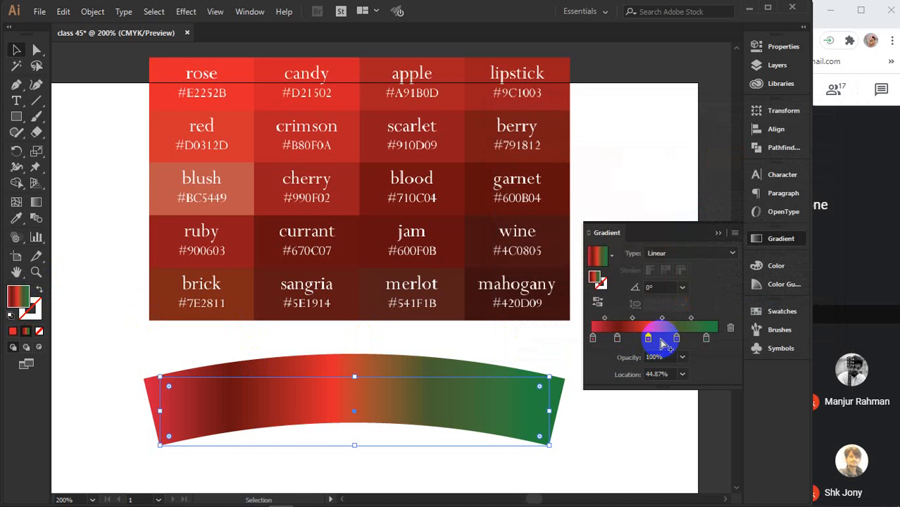
Change the gradient's second stop, at 20.19%, to the apple color #A91B0D
left_click(617, 339)
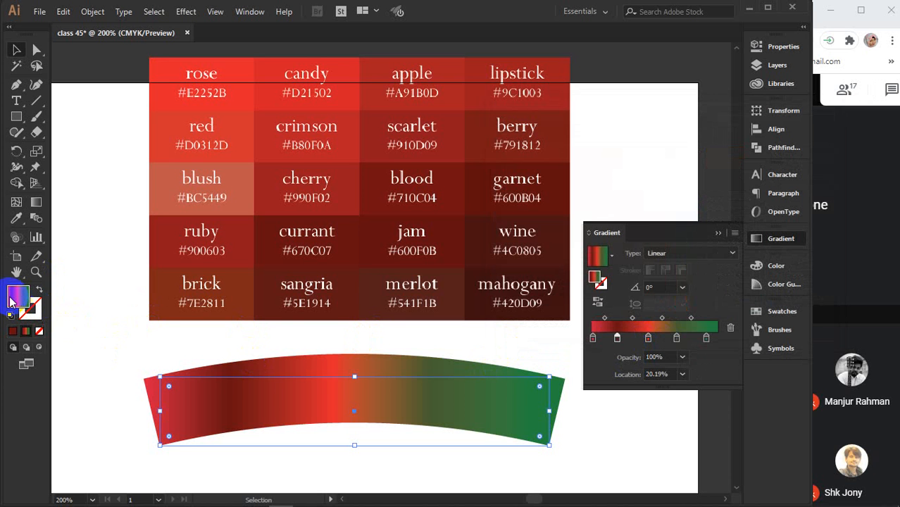
double_click(10, 300)
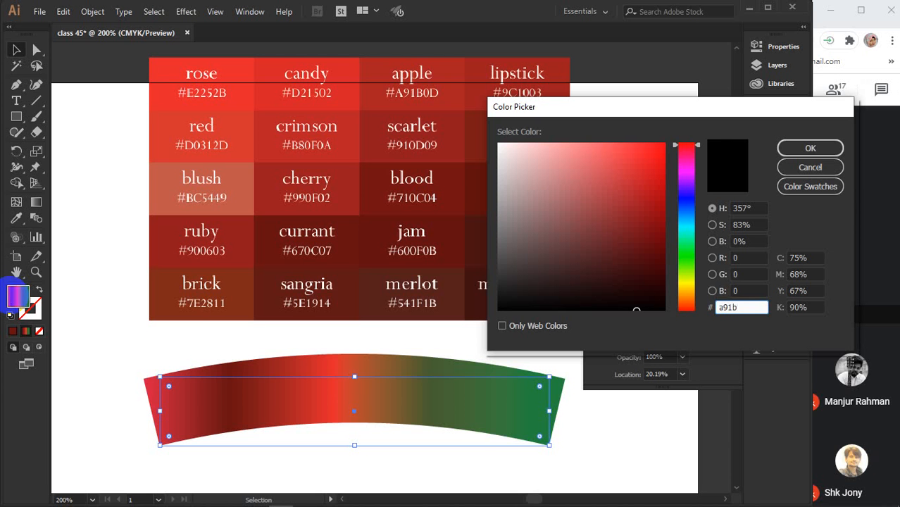
type("a91b0d")
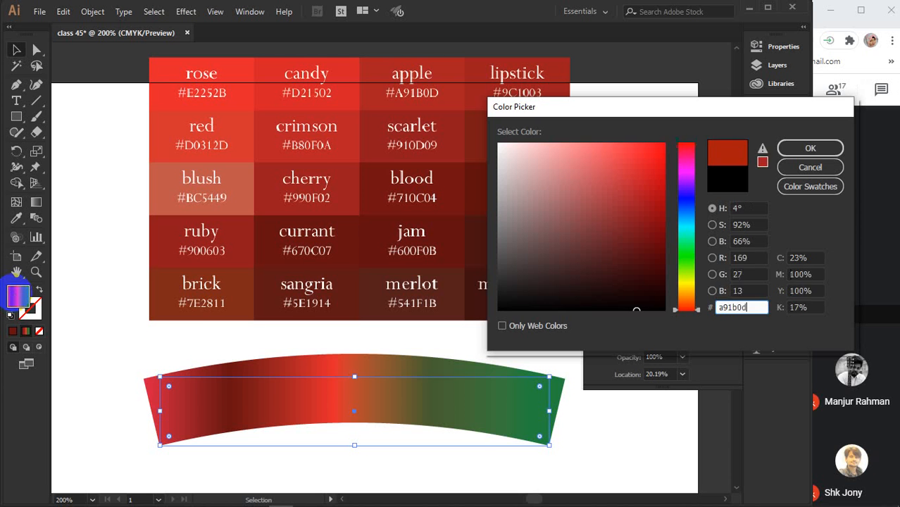
key("Return")
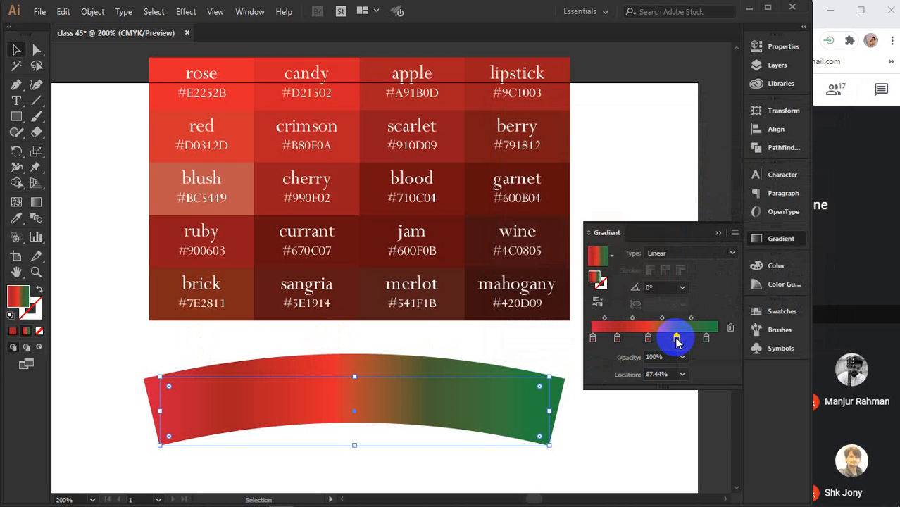
Set the gradient's fourth stop, at 67.44%, to the red color #D0312D
double_click(20, 299)
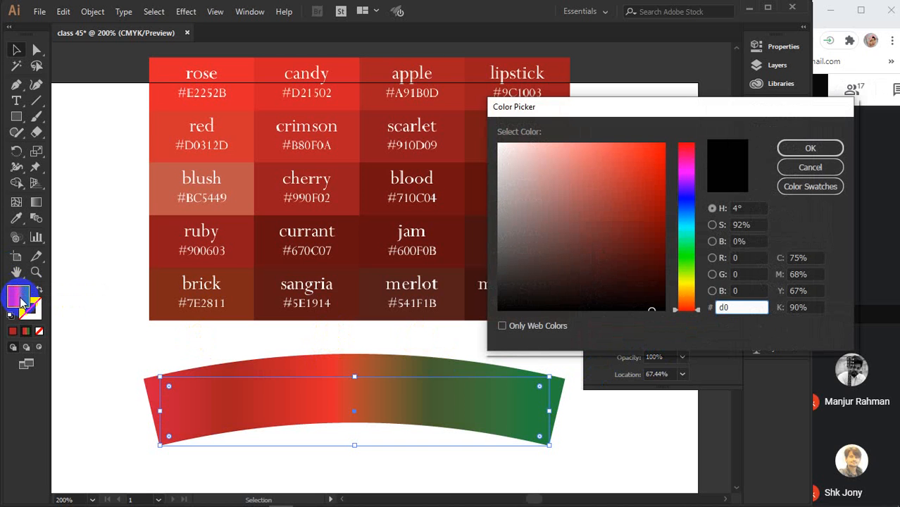
type("d0312d")
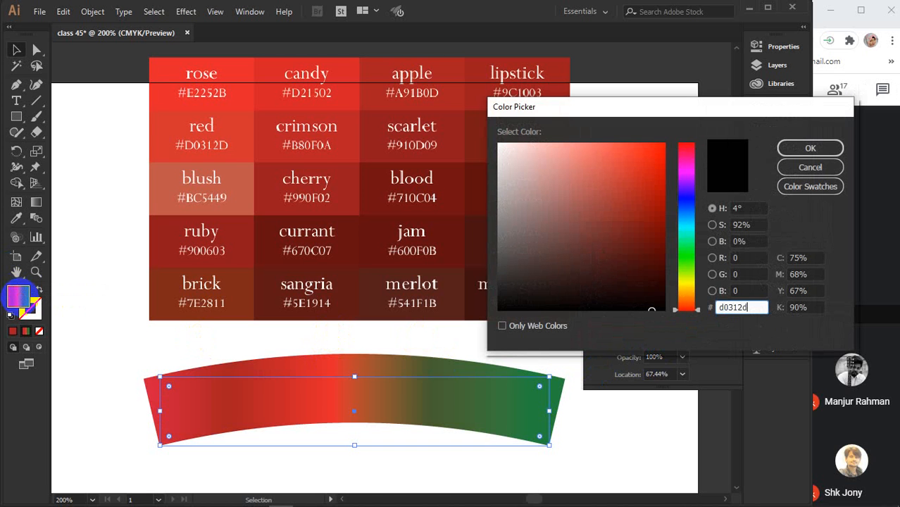
key("Return")
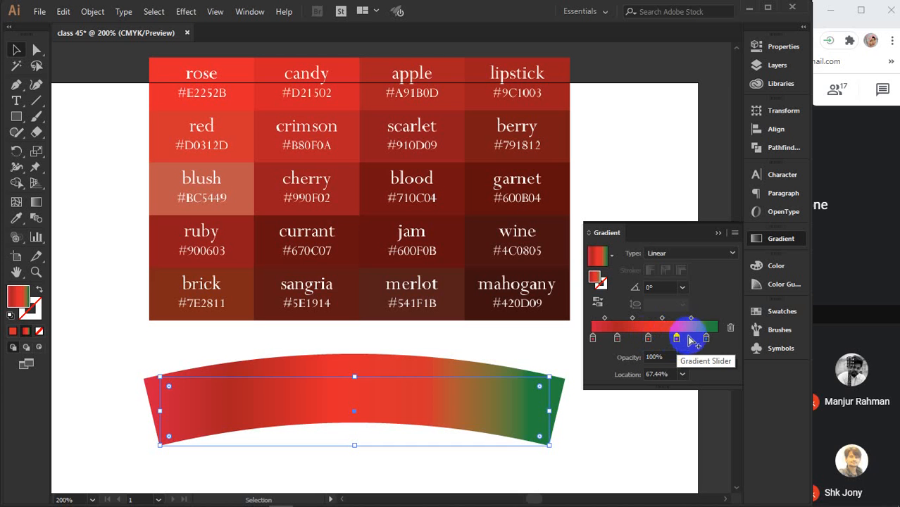
Move the gradient's green last stop to about 81.78% and recolor it to scarlet #910D09
left_click(706, 340)
left_click_drag(707, 339, 695, 343)
double_click(19, 296)
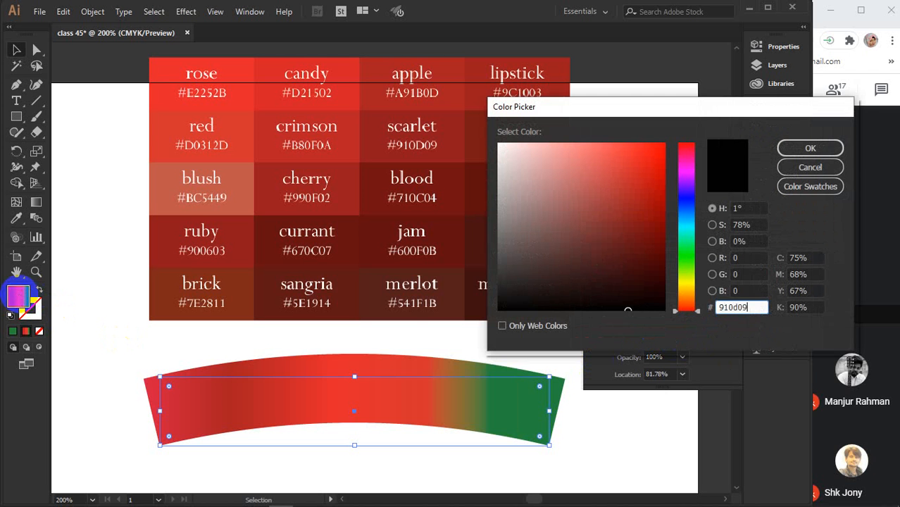
type("910d09")
key("Return")
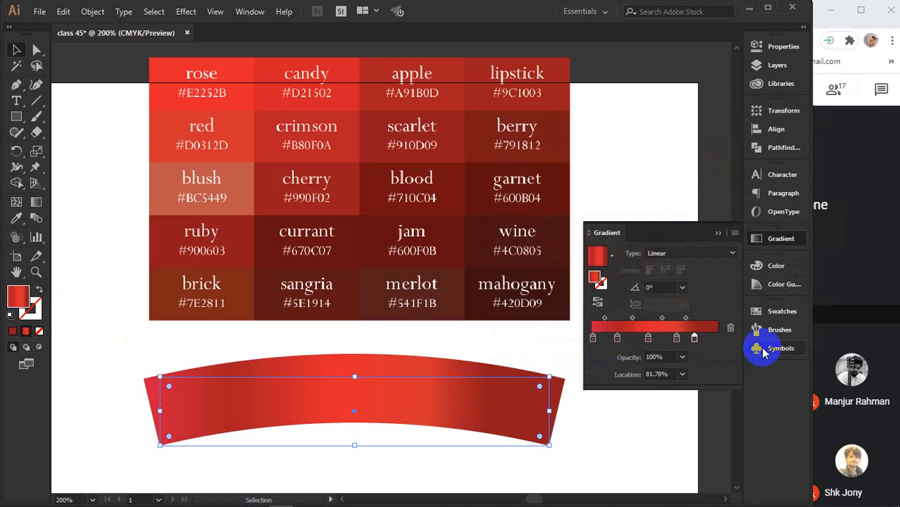
Add a gradient stop at 100% and color it rose #E2252B
left_click(718, 339)
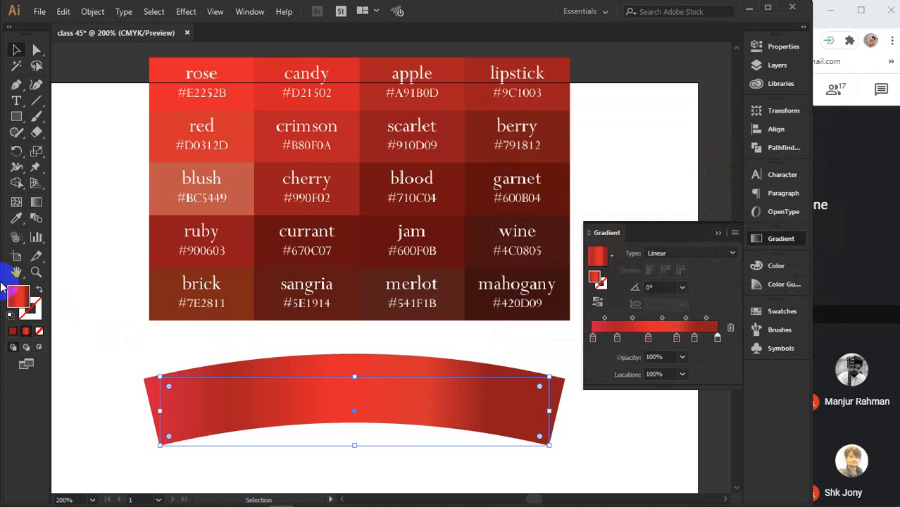
double_click(14, 301)
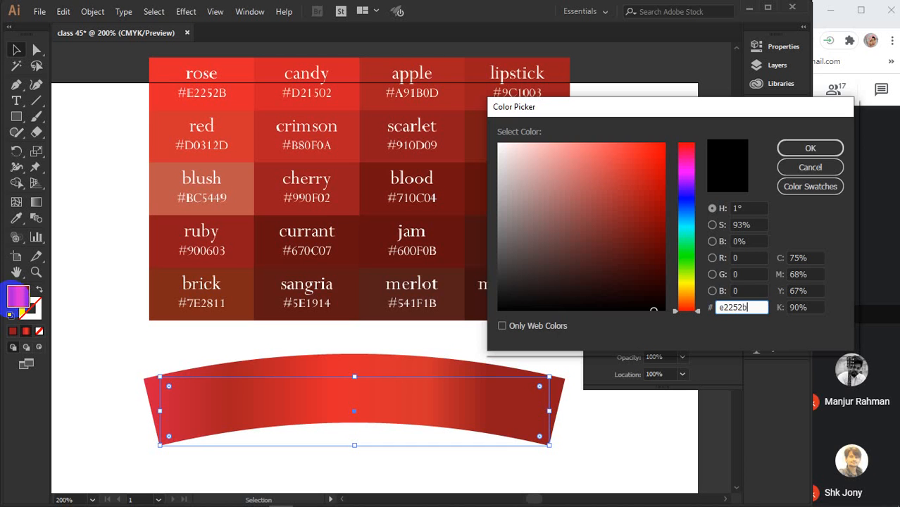
key("Return")
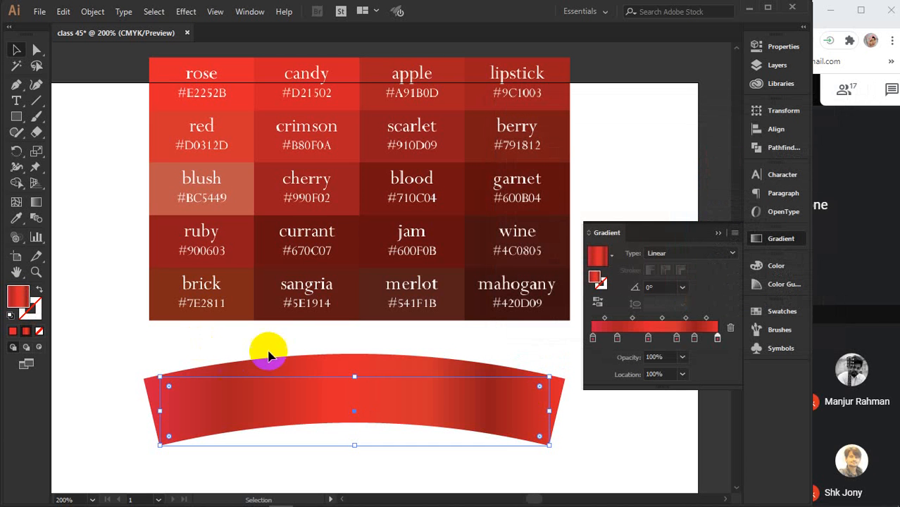
Recolor the gradient's first stop, at 1.12%, to rose #E2252B
left_click(594, 338)
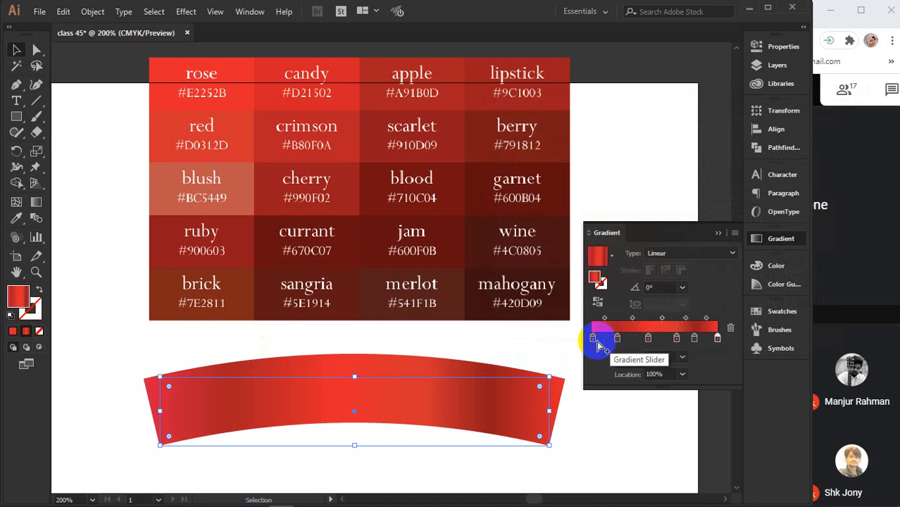
double_click(16, 300)
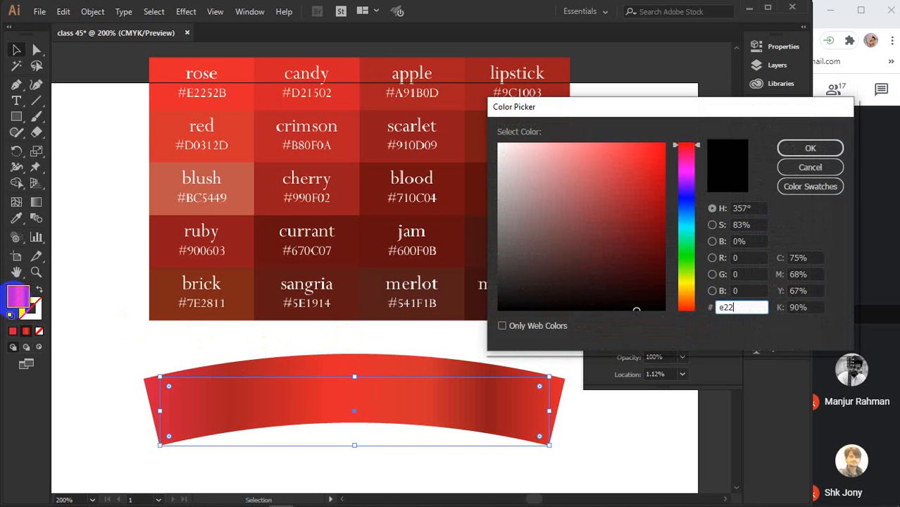
key("Return")
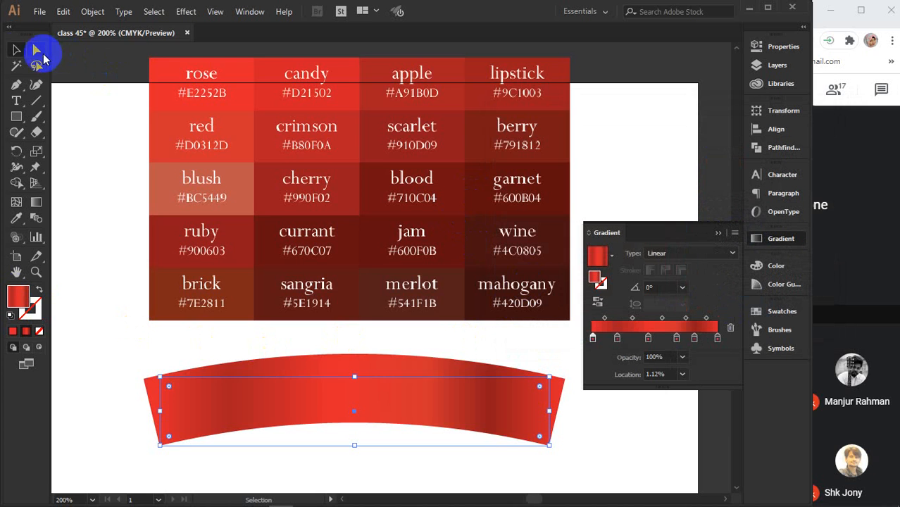
Redraw the ribbon's linear gradient horizontally at 0° with the Gradient tool, spanning from just inside one end to just inside the other
scroll(335, 310, "down", 3)
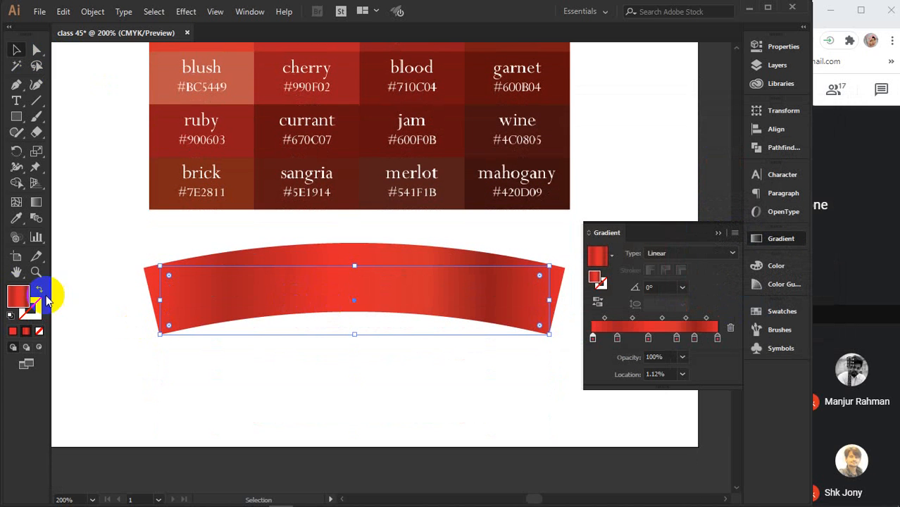
left_click(37, 203)
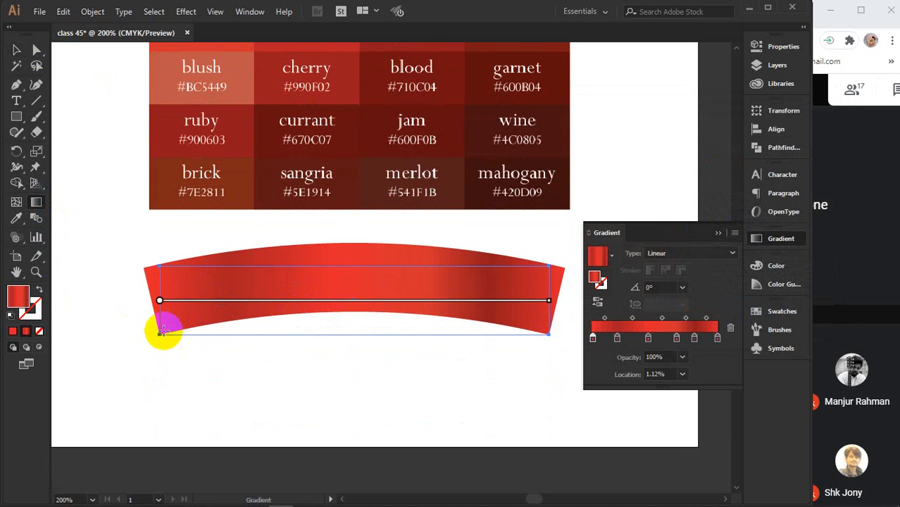
left_click_drag(155, 315, 564, 302)
left_click_drag(219, 284, 546, 286)
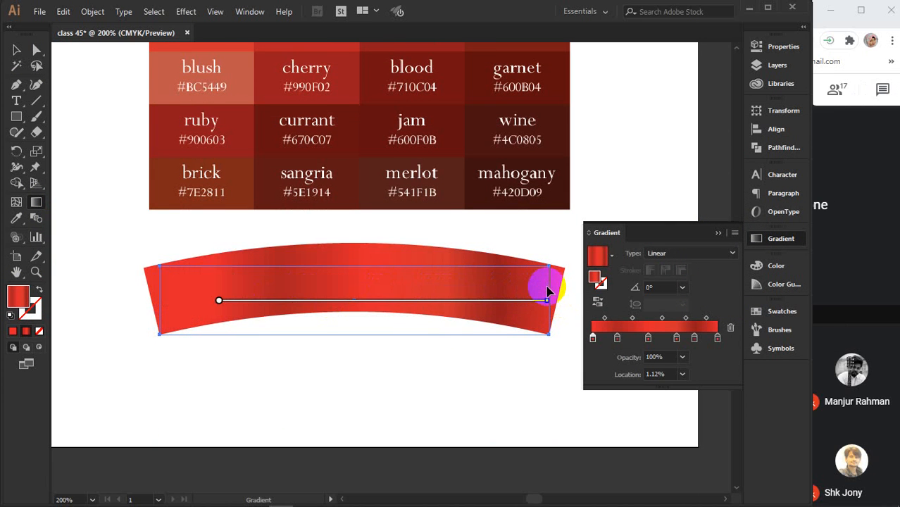
left_click_drag(199, 334, 465, 234)
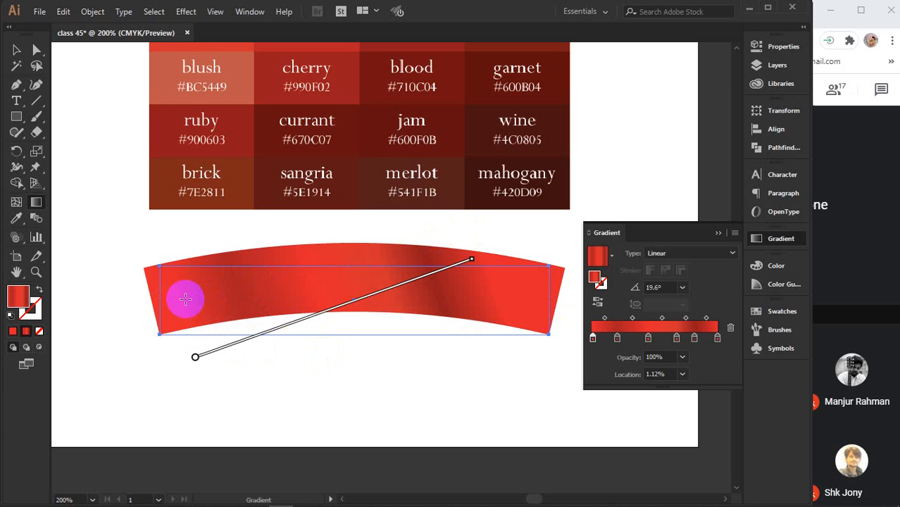
left_click_drag(187, 296, 513, 283)
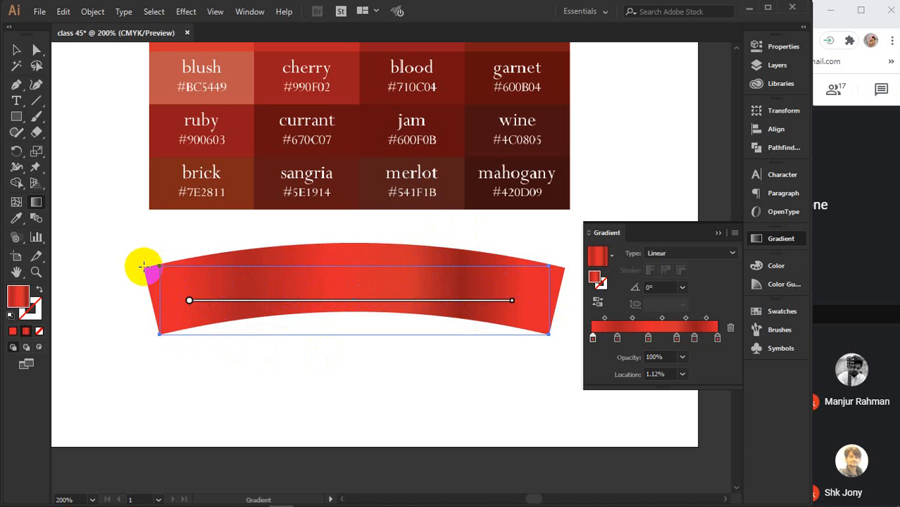
left_click_drag(145, 266, 562, 264)
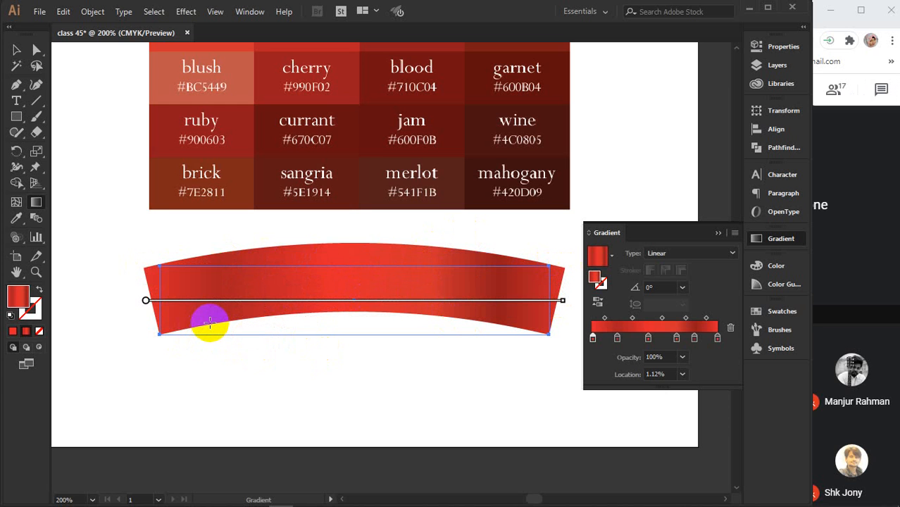
left_click_drag(206, 324, 501, 313)
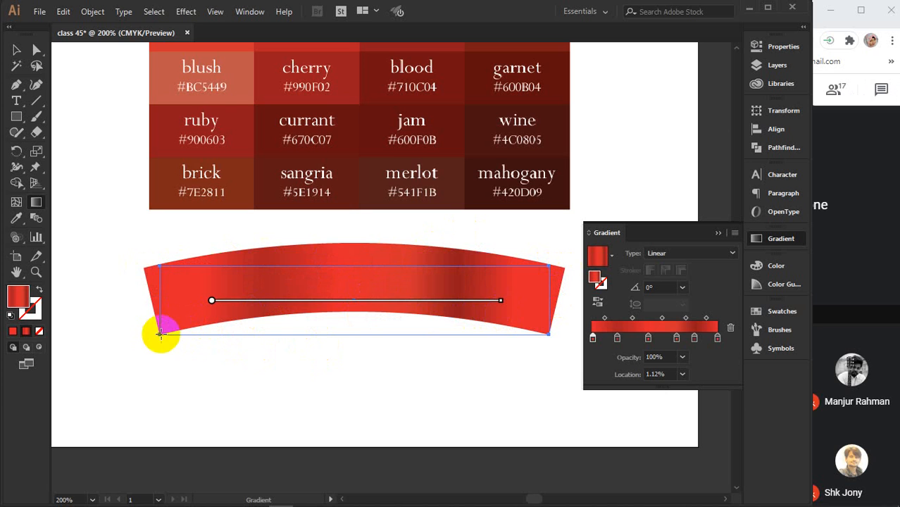
mouse_move(173, 333)
left_mouse_down()
mouse_move(295, 318)
mouse_move(530, 315)
left_mouse_up()
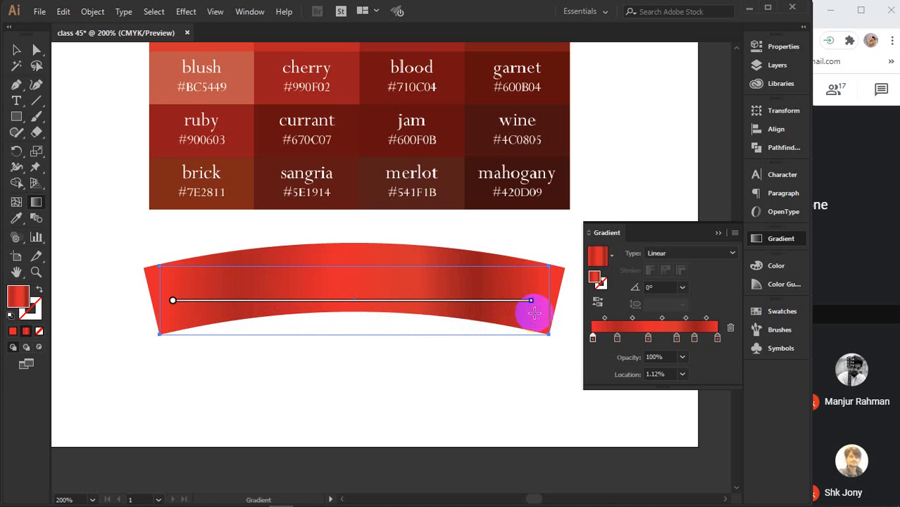
left_click(16, 50)
left_click(719, 233)
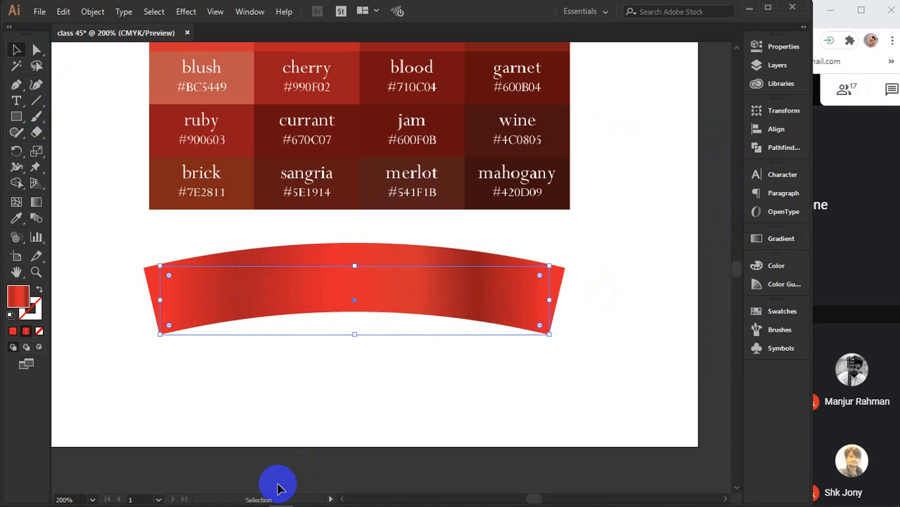
Delete the red color palette image and move the arched ribbon up to the upper part of the artboard
left_click(279, 488)
left_click(318, 141)
key("Delete")
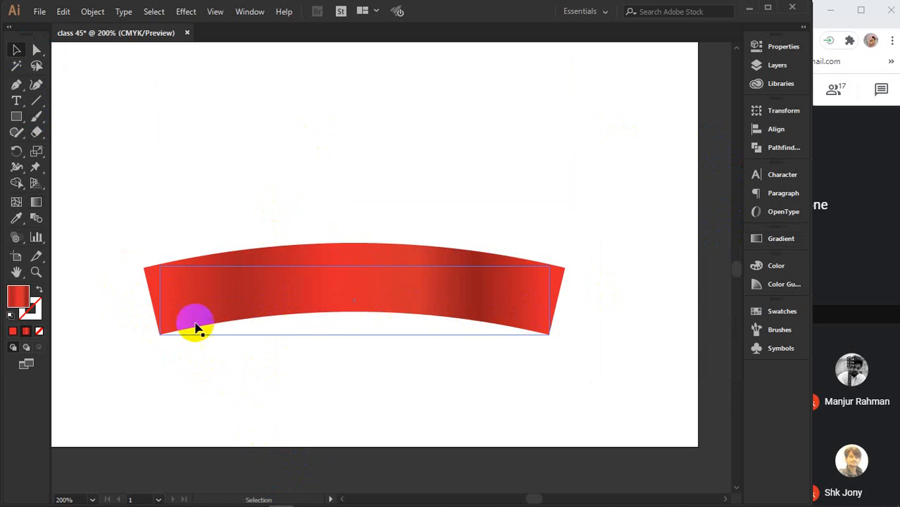
mouse_move(297, 396)
left_mouse_down()
mouse_move(325, 325)
mouse_move(309, 409)
left_mouse_up()
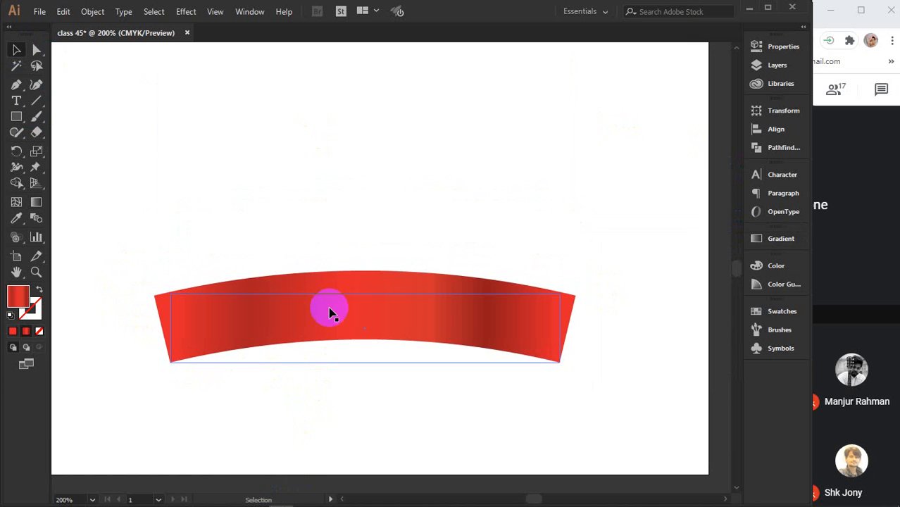
left_click_drag(327, 312, 348, 155)
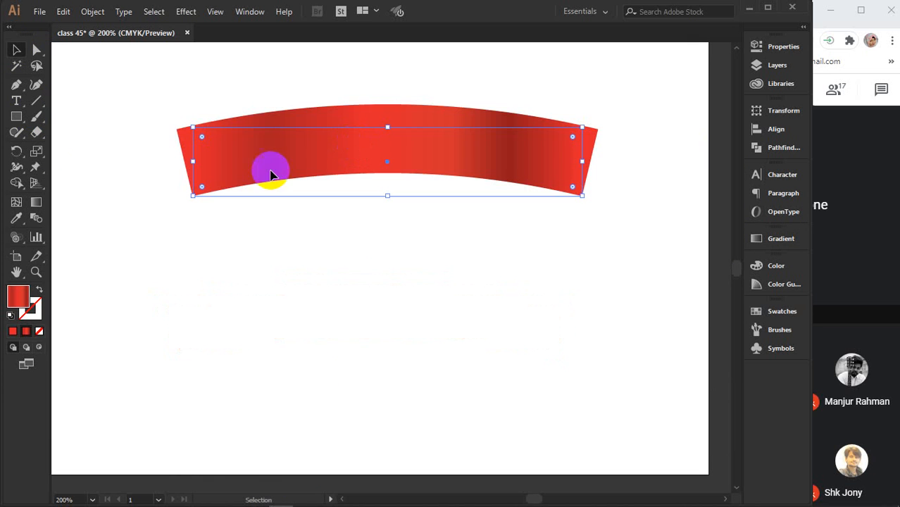
Draw a gradient-filled rectangle outward from the ribbon's left end, matching the ribbon's height, and tilt it counterclockwise so its outer end drops
left_click(17, 117)
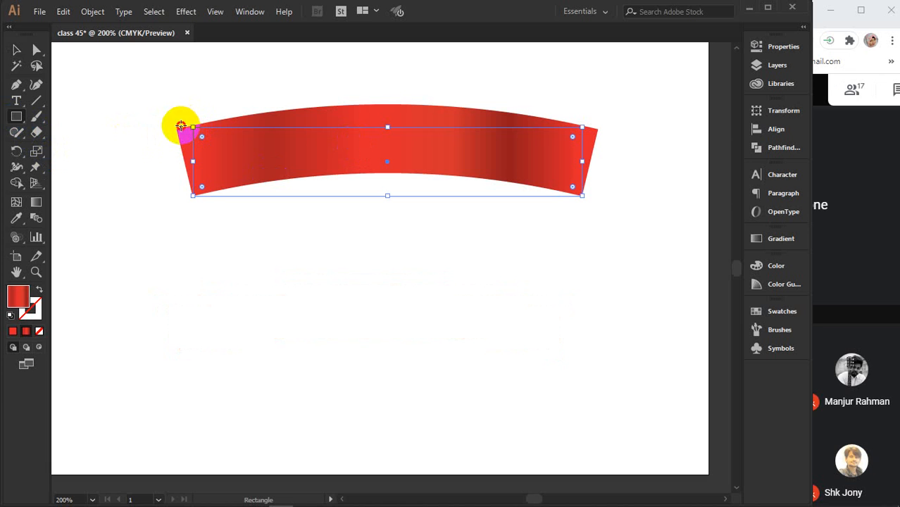
left_click_drag(181, 127, 69, 197)
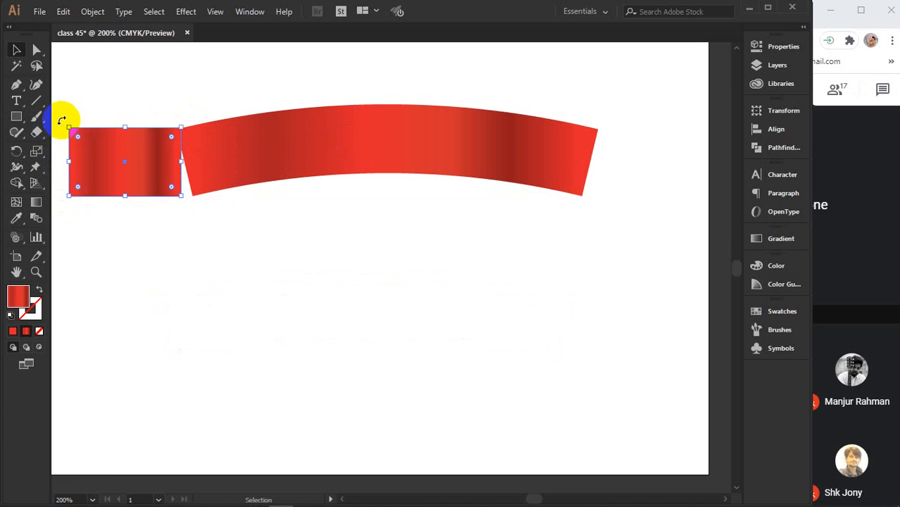
left_click_drag(62, 121, 70, 158)
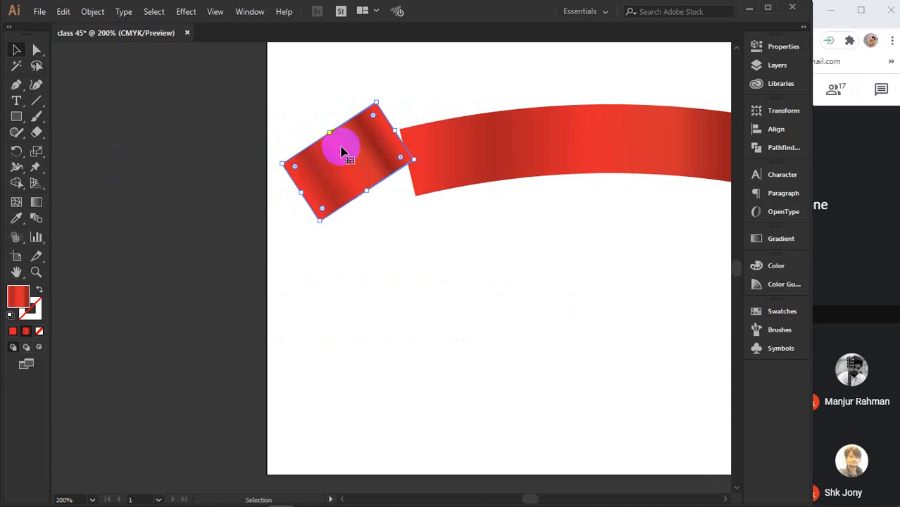
Overlap the tilted rectangle with the ribbon's left end, steepen its tilt to about 45°, and nudge it right to cover the ribbon's corner
left_click_drag(341, 151, 367, 172)
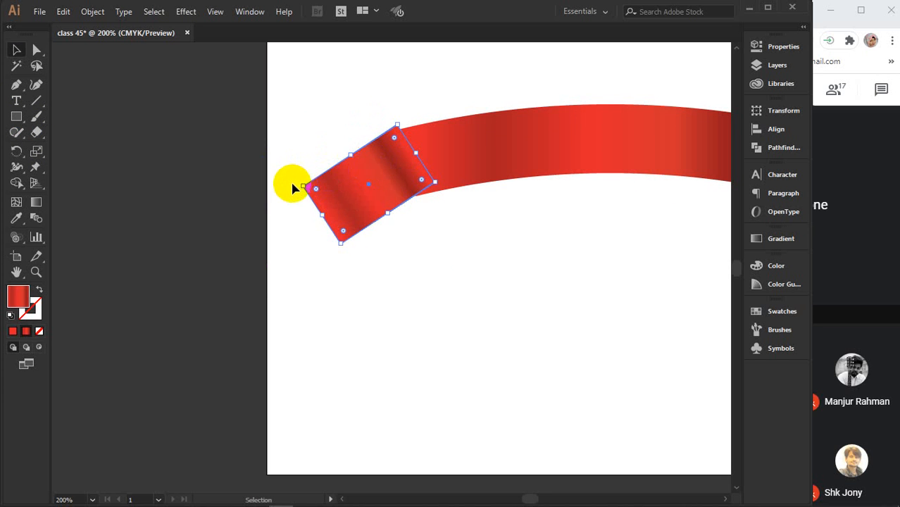
left_click_drag(297, 187, 302, 199)
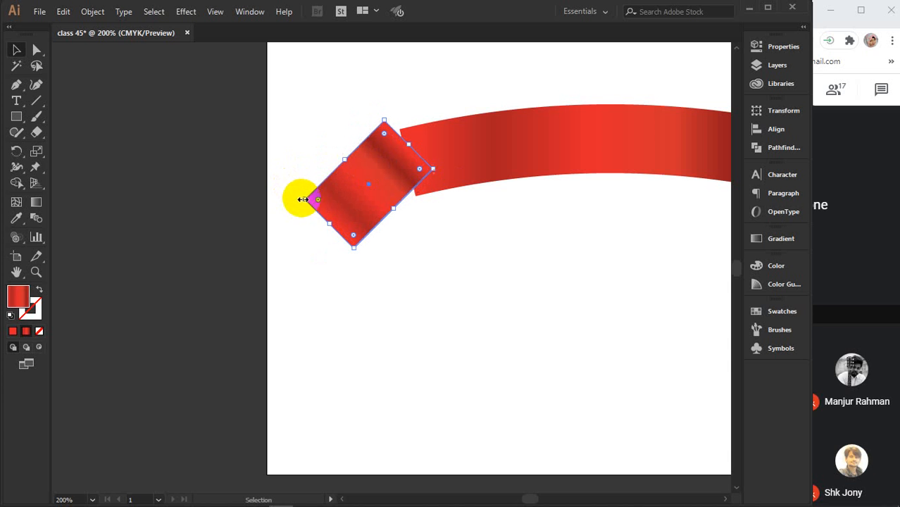
key("Right")
key("Right")
key("Right")
key("Right")
key("Right")
key("Right")
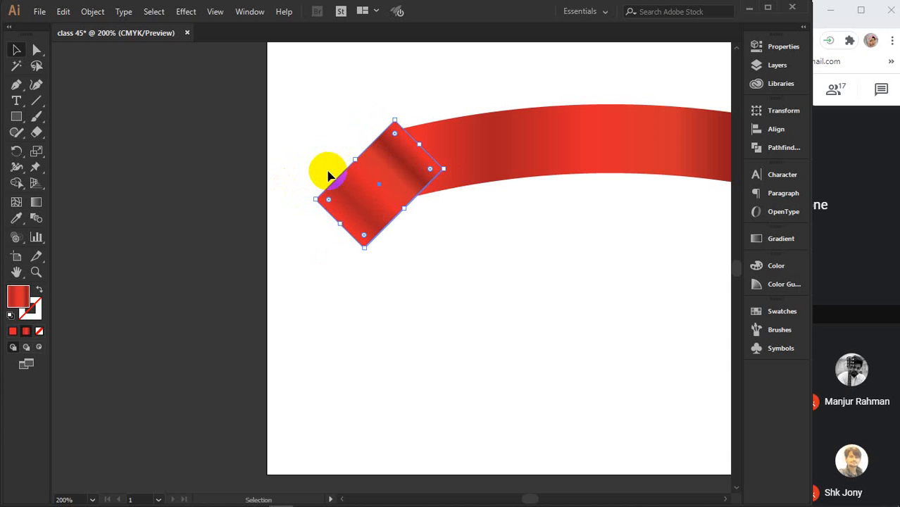
Switch to the red color search in Chrome and search Google Images for "ribbon" instead
mouse_move(357, 495)
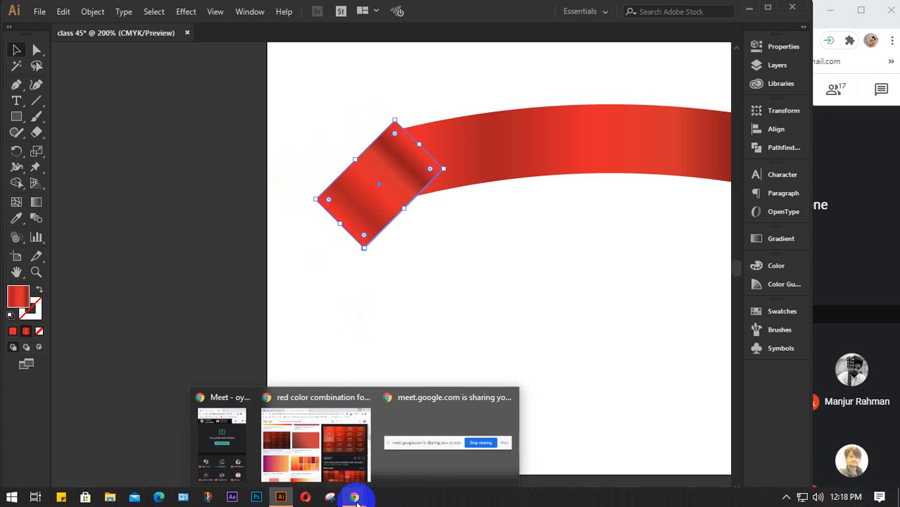
left_click(323, 461)
scroll(311, 346, "down", 3)
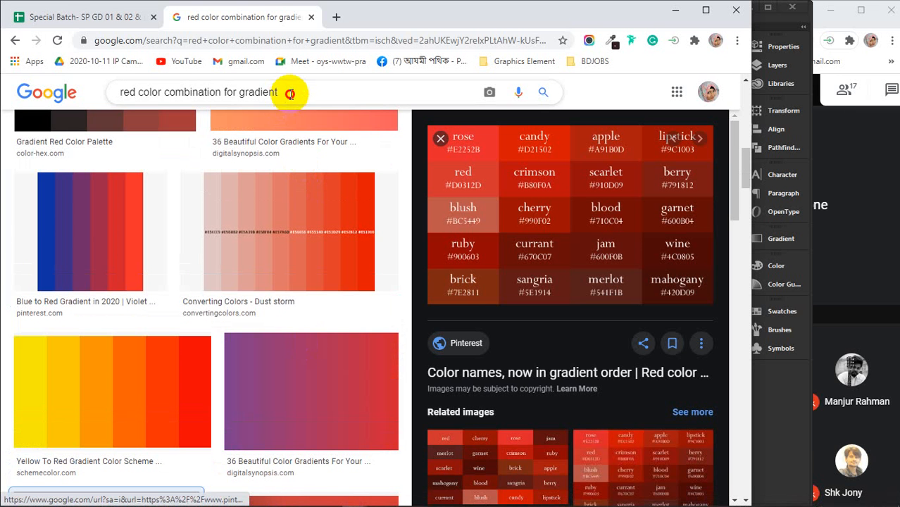
left_click_drag(280, 92, 119, 97)
type("ribb")
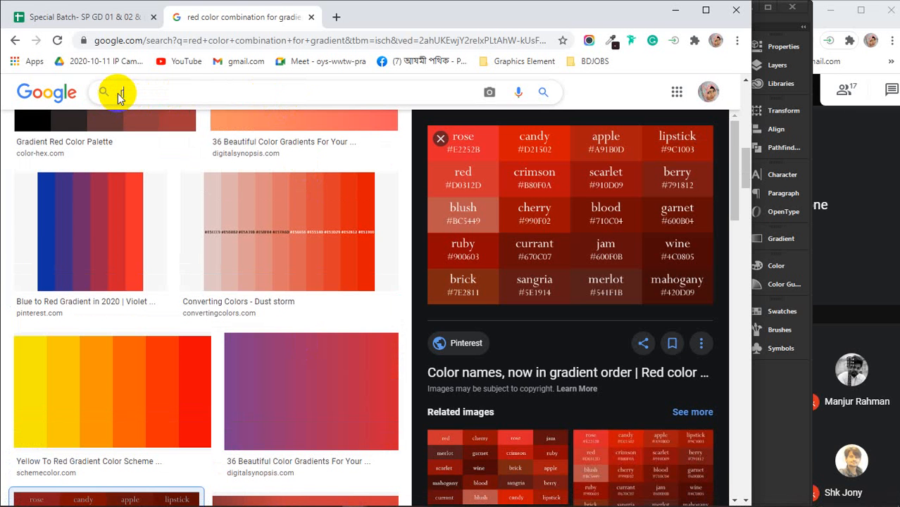
type("o")
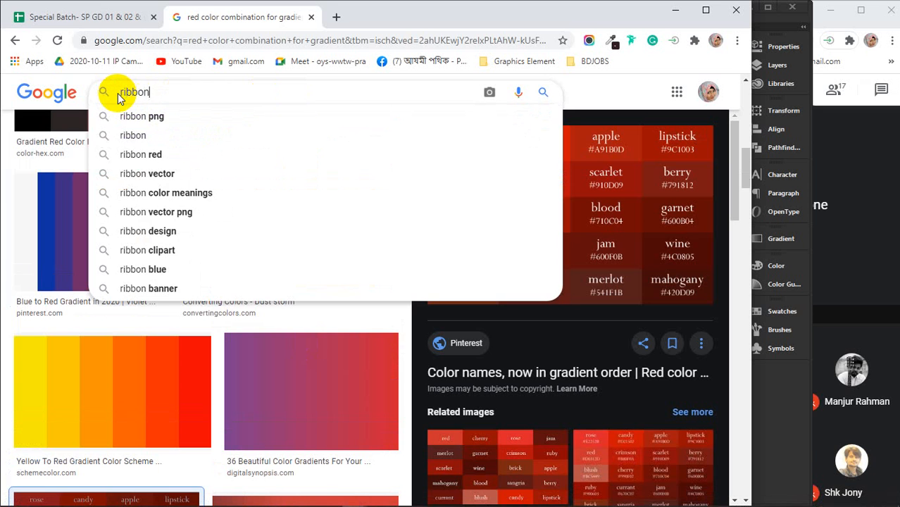
type("n")
key("Return")
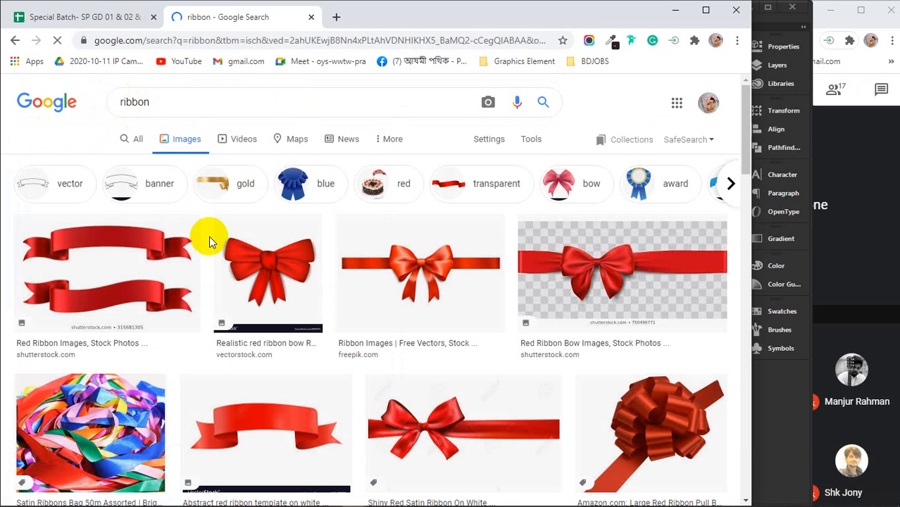
Examine the red ribbon banner results and their related images for an arched ribbon with folded tails
left_click(123, 271)
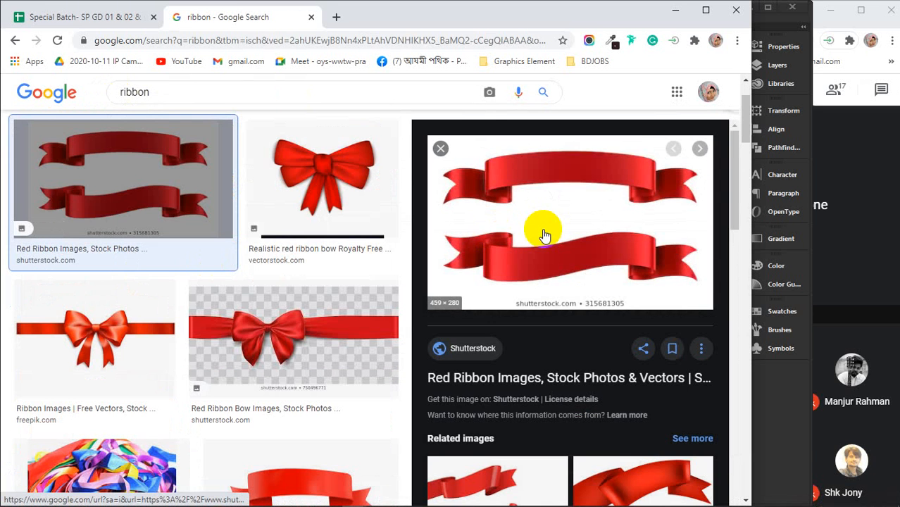
scroll(547, 282, "down", 1)
scroll(331, 307, "down", 3)
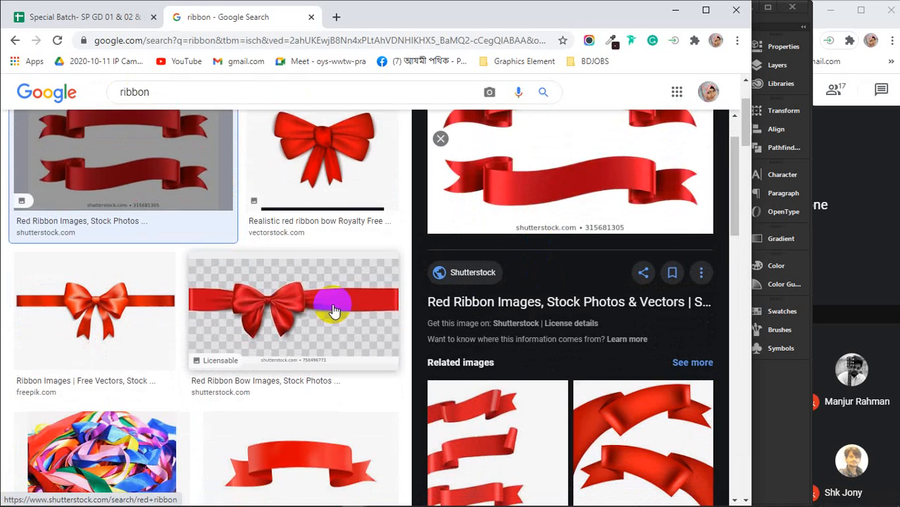
left_click(299, 304)
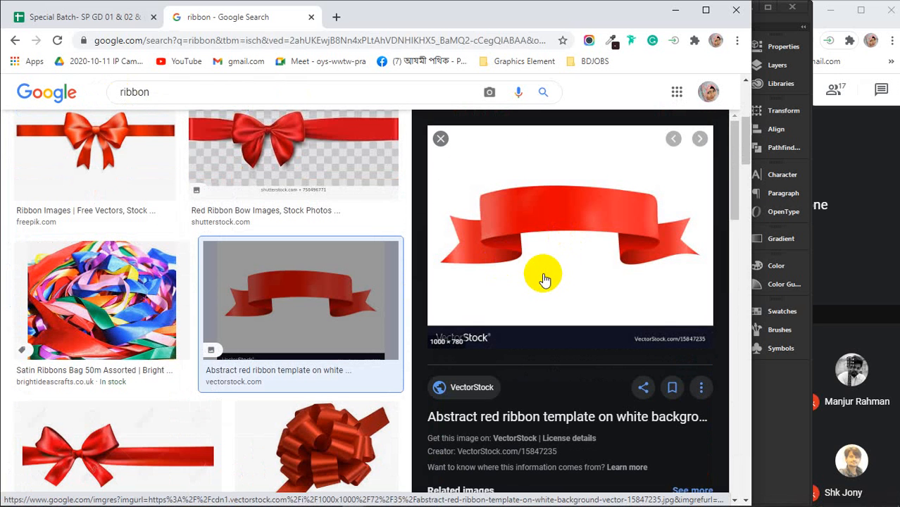
left_click(539, 215)
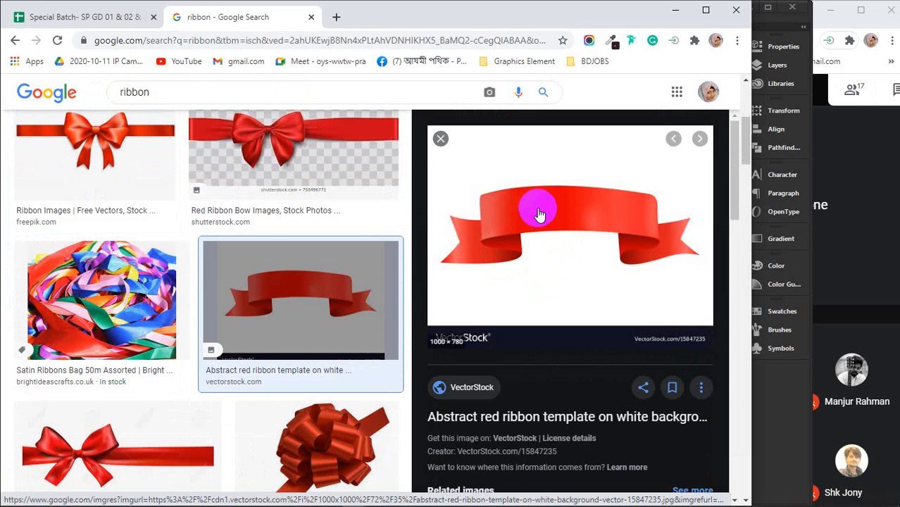
scroll(539, 211, "down", 3)
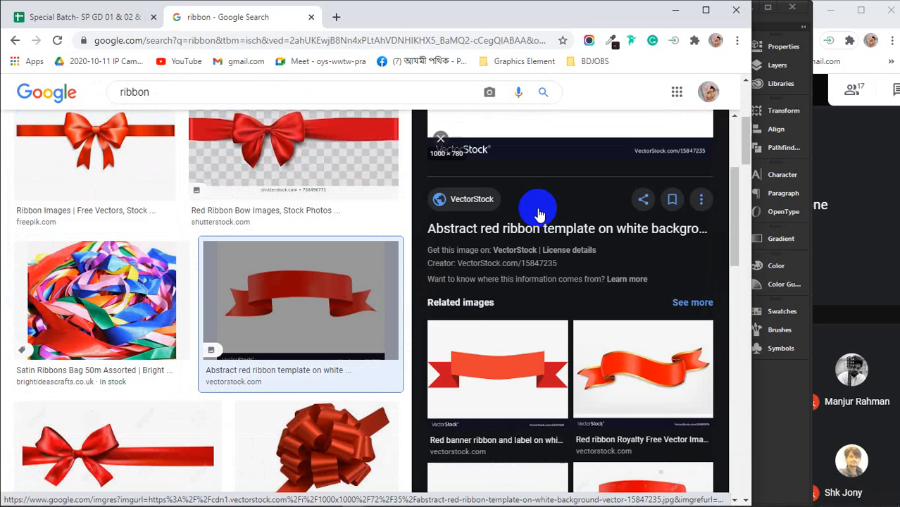
scroll(524, 355, "down", 2)
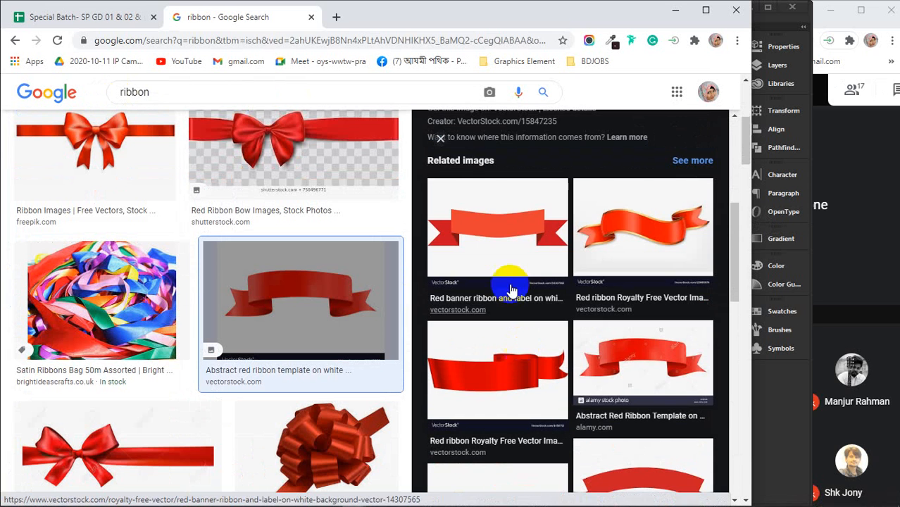
left_click(509, 235)
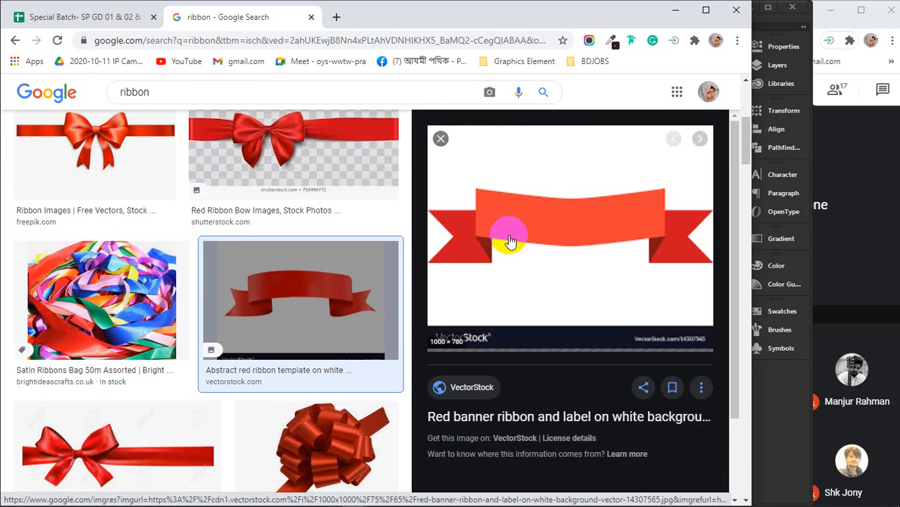
scroll(511, 242, "down", 4)
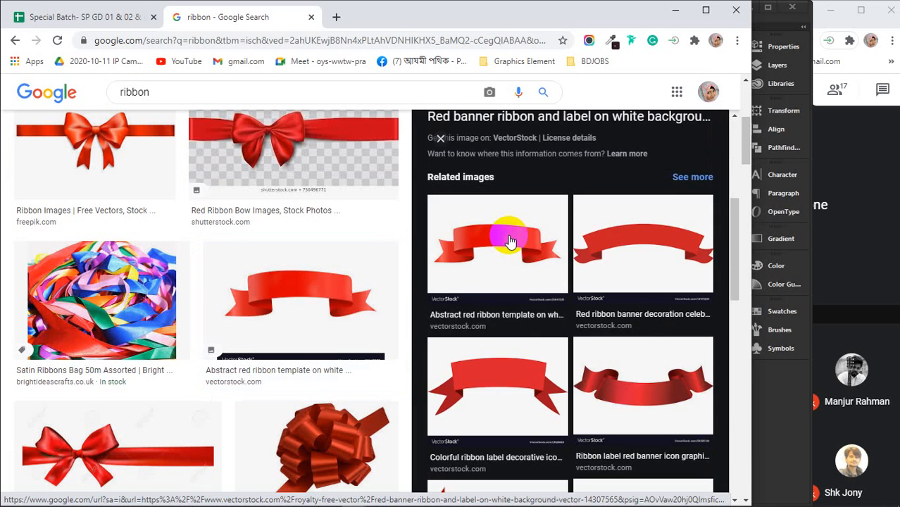
Copy the VectorStock "Red ribbon banner decoration" image and paste it into the class 45 document in Illustrator
left_click(624, 233)
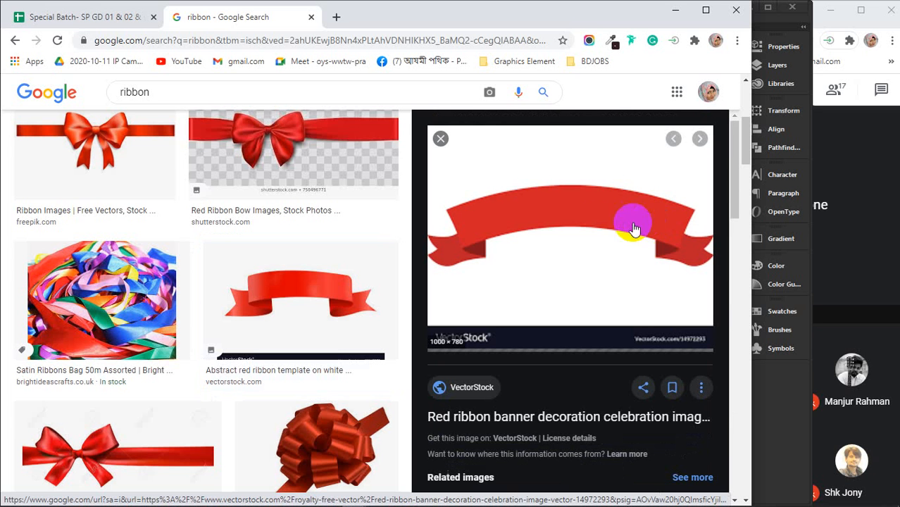
right_click(584, 221)
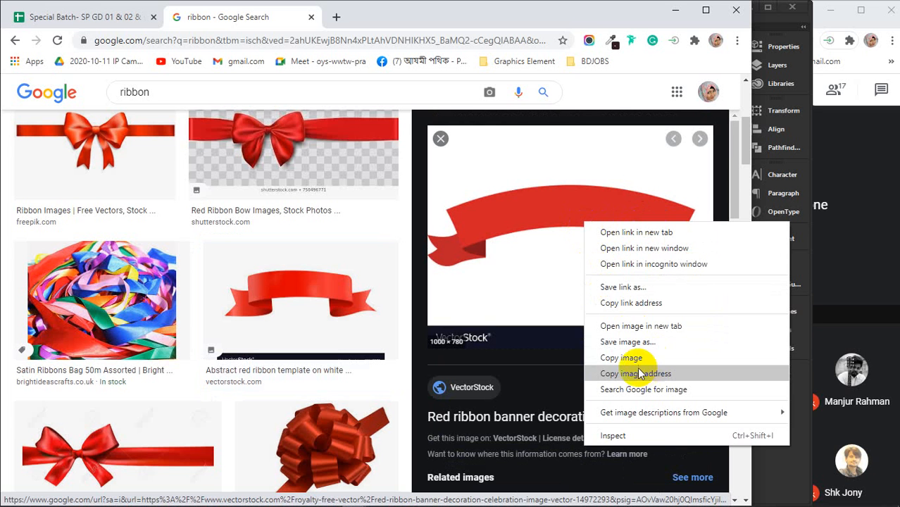
left_click(621, 356)
left_click(676, 10)
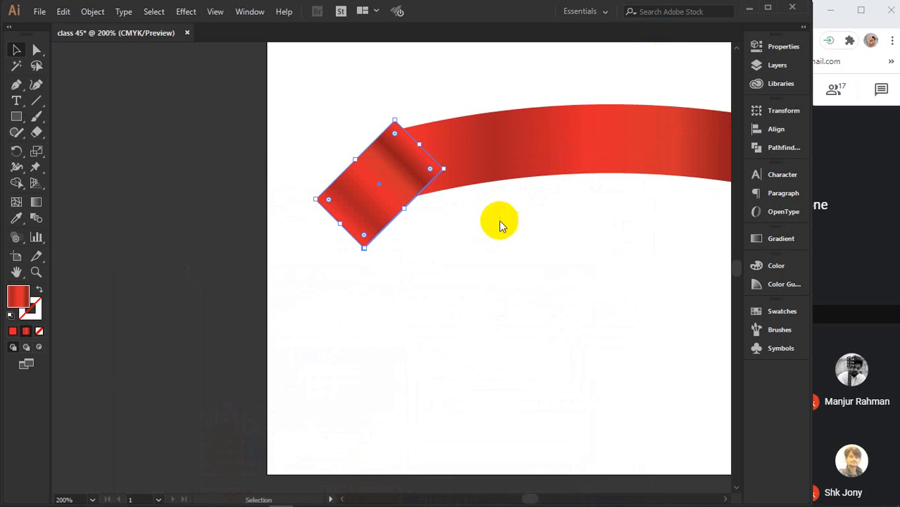
key("ctrl+v")
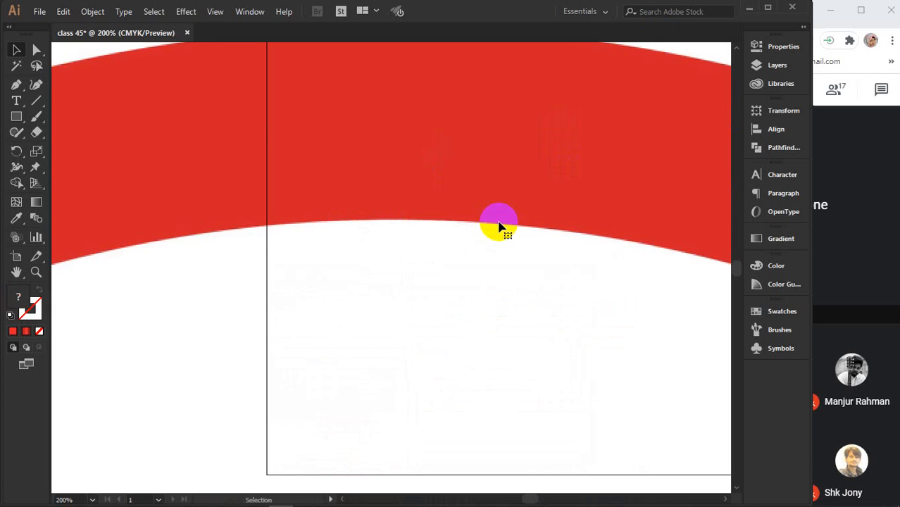
Scale the pasted reference ribbon image down to under half its size and place it above the gradient ribbon, overlapping the artboard's upper edge
key("ctrl+minus")
key("ctrl+minus")
key("ctrl+minus")
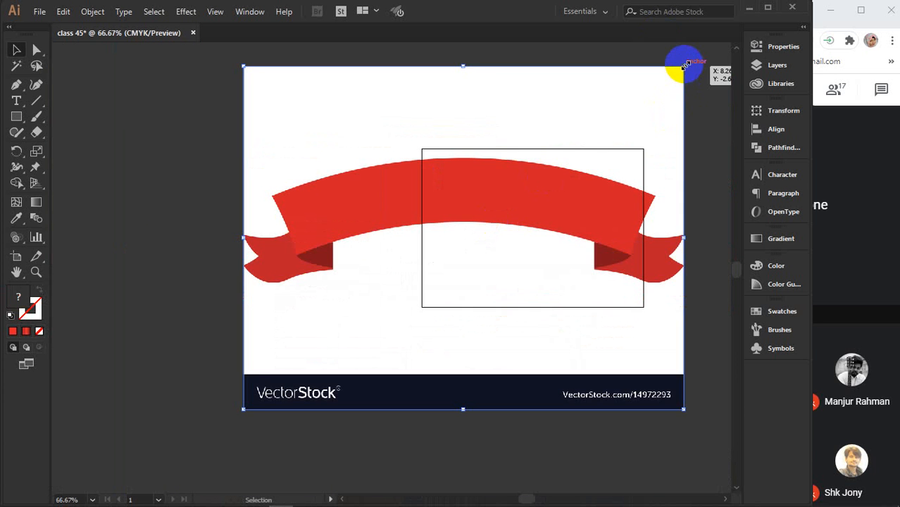
left_click_drag(686, 63, 478, 368)
scroll(548, 215, "up", 2)
left_click_drag(318, 397, 492, 146)
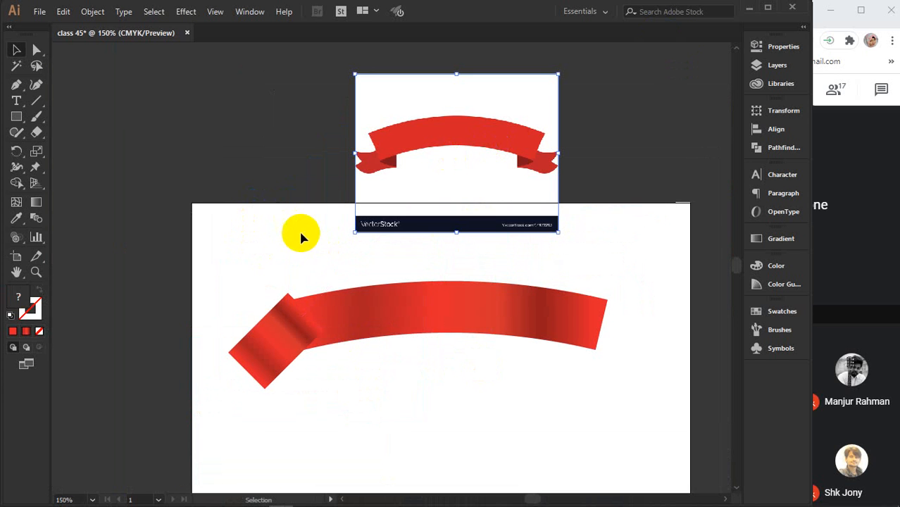
Flatten the tilted rectangle at the ribbon's left end to about 30° and give it a horizontal Flag warp with 13% bend
left_click(267, 345)
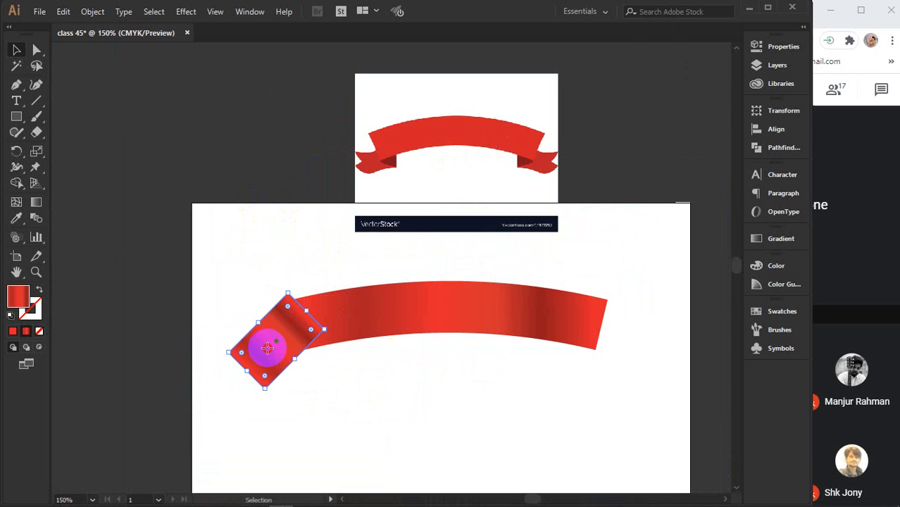
mouse_move(267, 346)
left_mouse_down()
mouse_move(328, 316)
mouse_move(335, 346)
mouse_move(278, 343)
left_mouse_up()
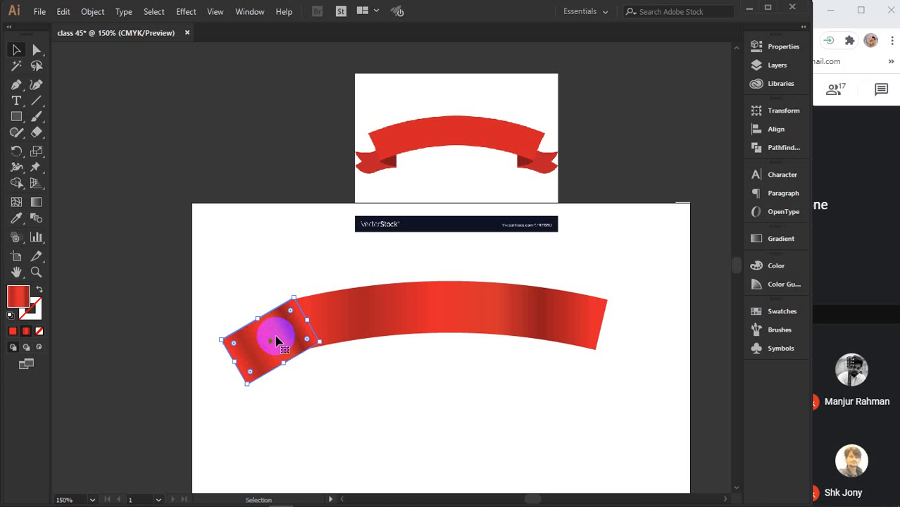
left_click(186, 12)
mouse_move(237, 181)
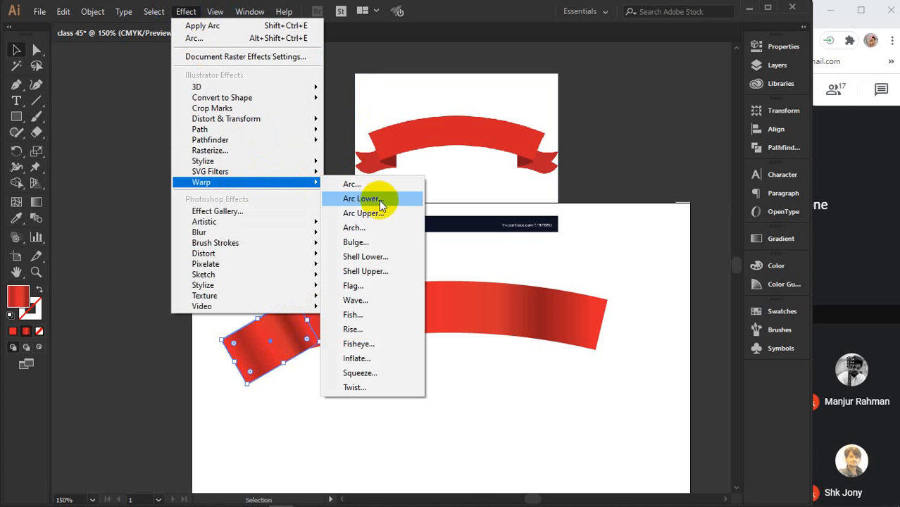
left_click(354, 185)
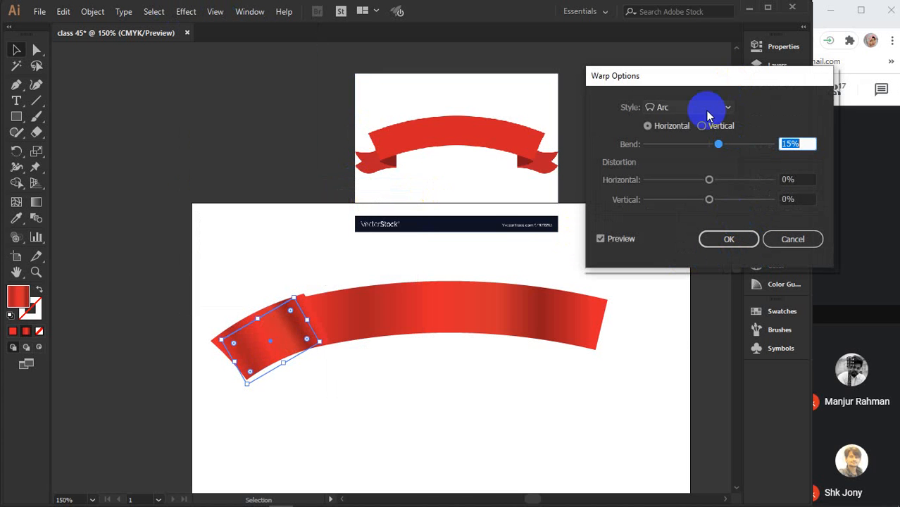
left_click(728, 109)
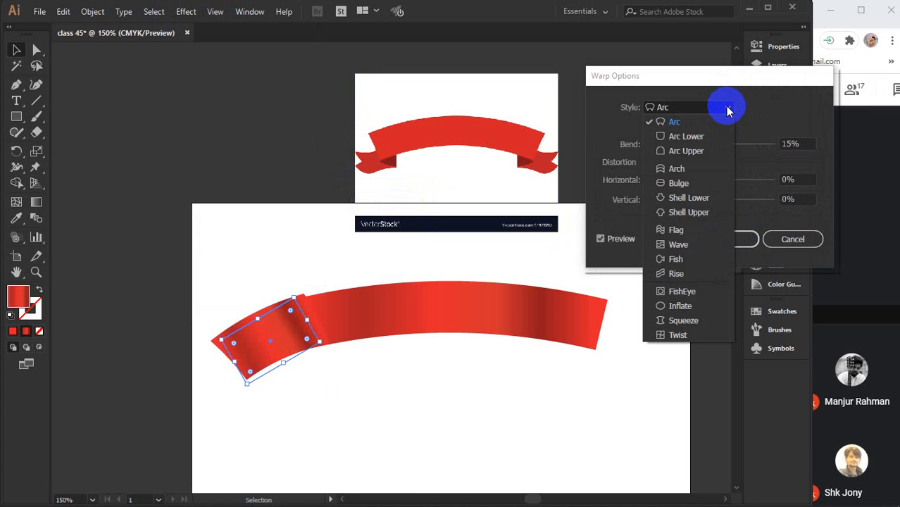
left_click(683, 228)
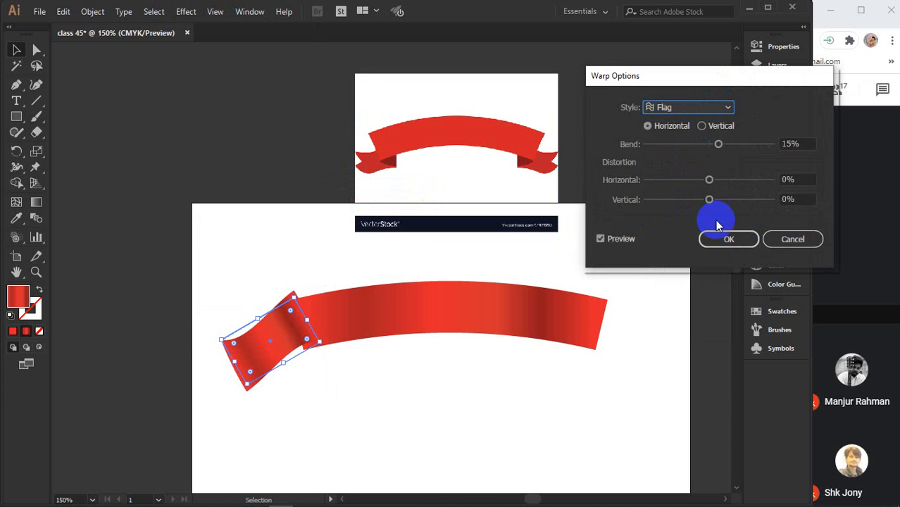
left_click(730, 242)
left_click(805, 144)
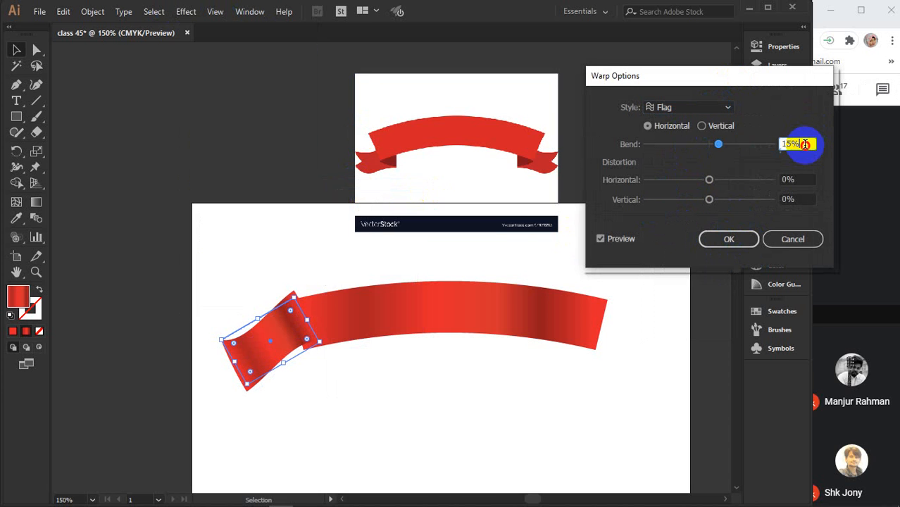
scroll(805, 144, "up", 4)
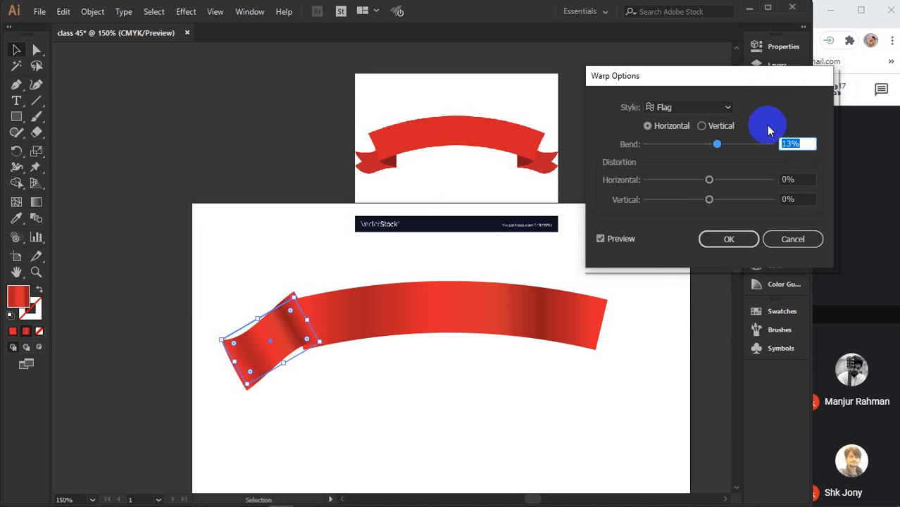
Try the Rise warp style, return to Flag, and apply the warp with a 14% bend
left_click(724, 107)
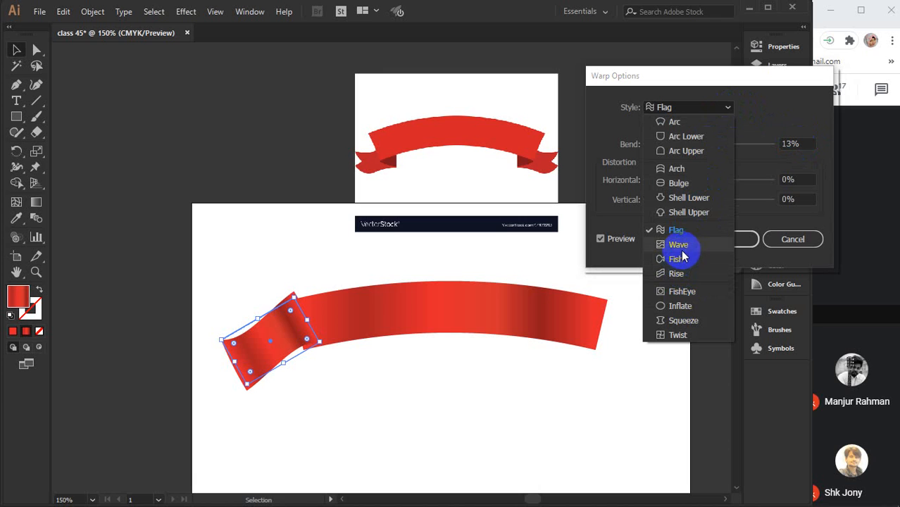
left_click(676, 274)
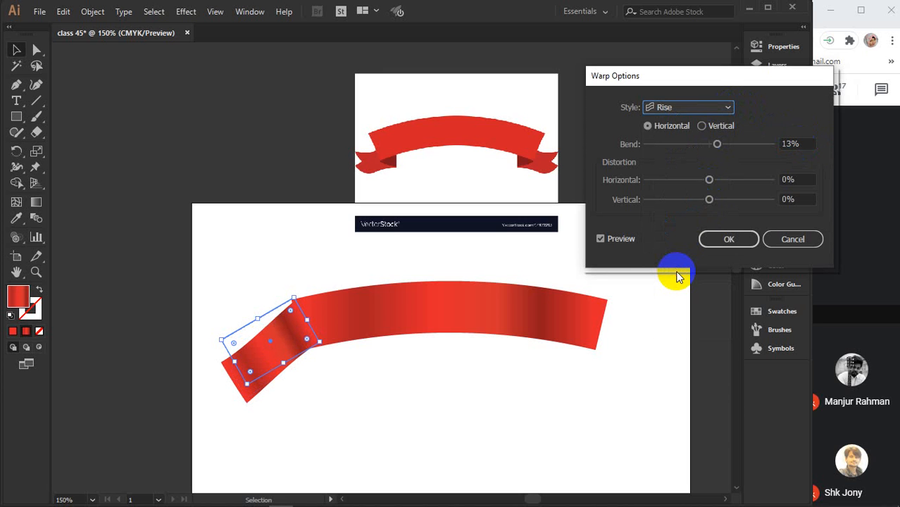
left_click(726, 107)
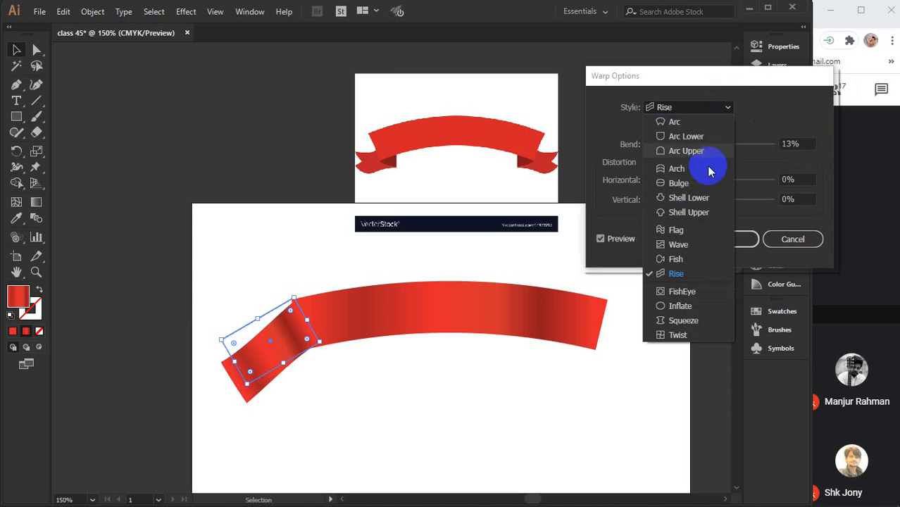
left_click(677, 231)
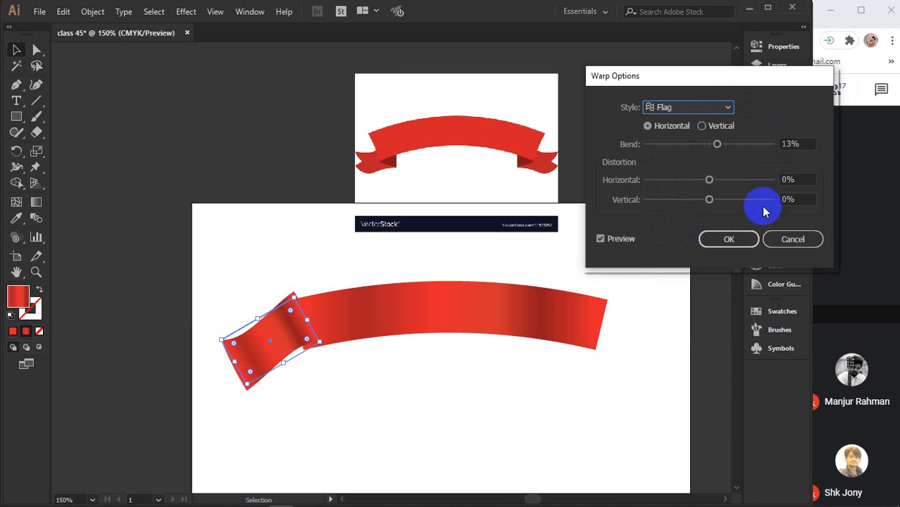
left_click(799, 144)
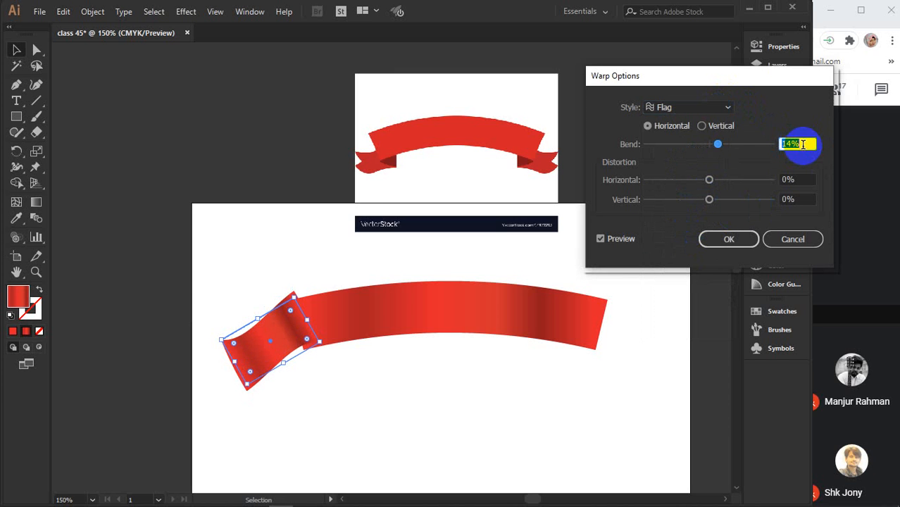
left_click(738, 239)
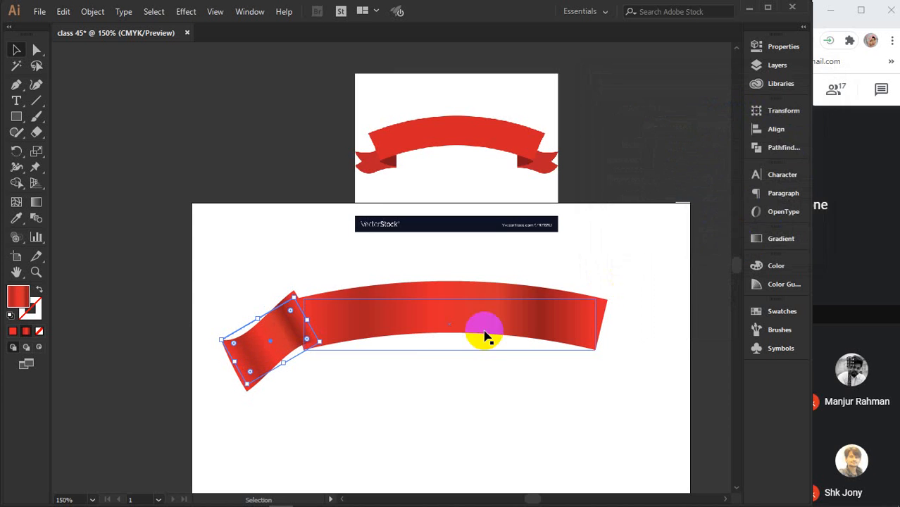
Send the wavy left tail behind the main ribbon bar
left_click(283, 383)
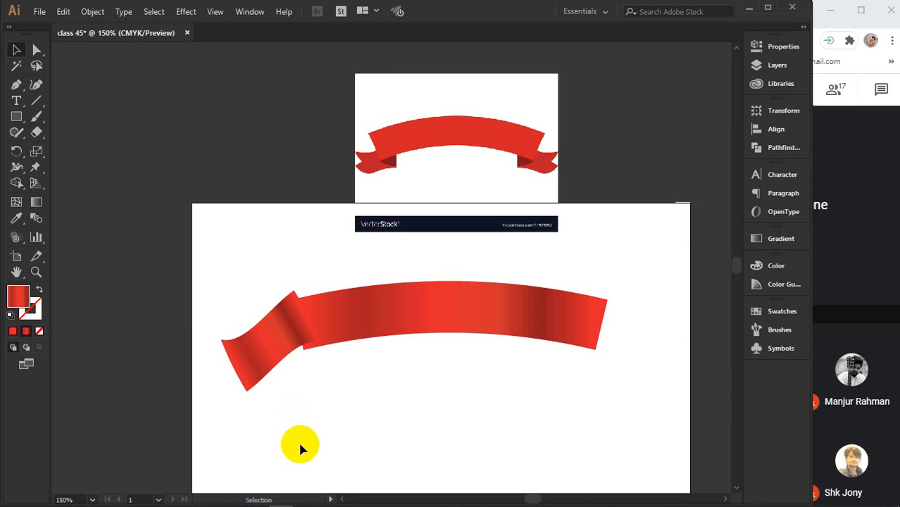
right_click(278, 361)
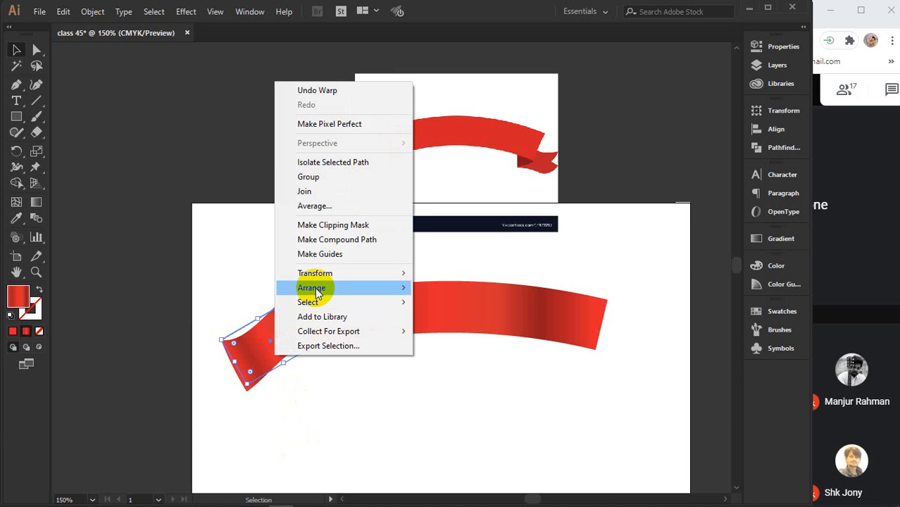
mouse_move(318, 289)
left_click(470, 317)
left_click(285, 419)
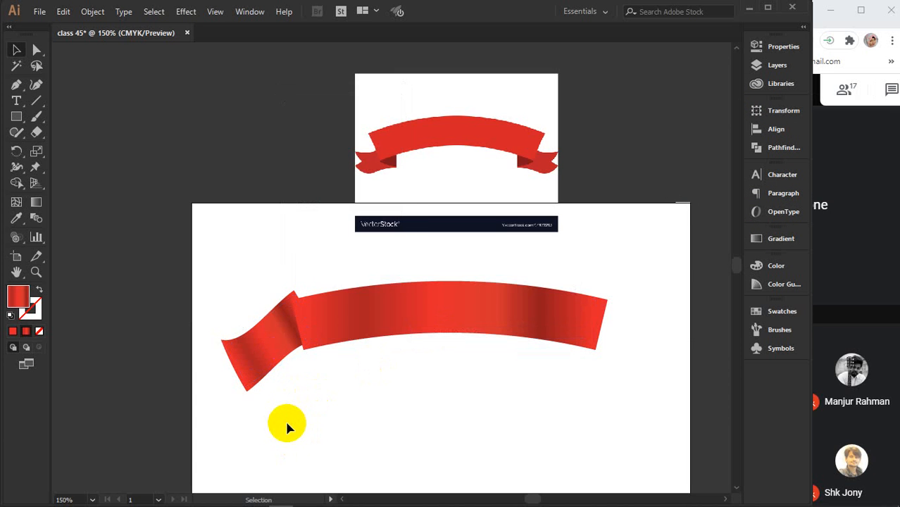
Lengthen the wavy tail and shift it down so its inner end tucks under the ribbon's lower-left corner
left_click(273, 344)
left_click_drag(272, 344, 227, 405)
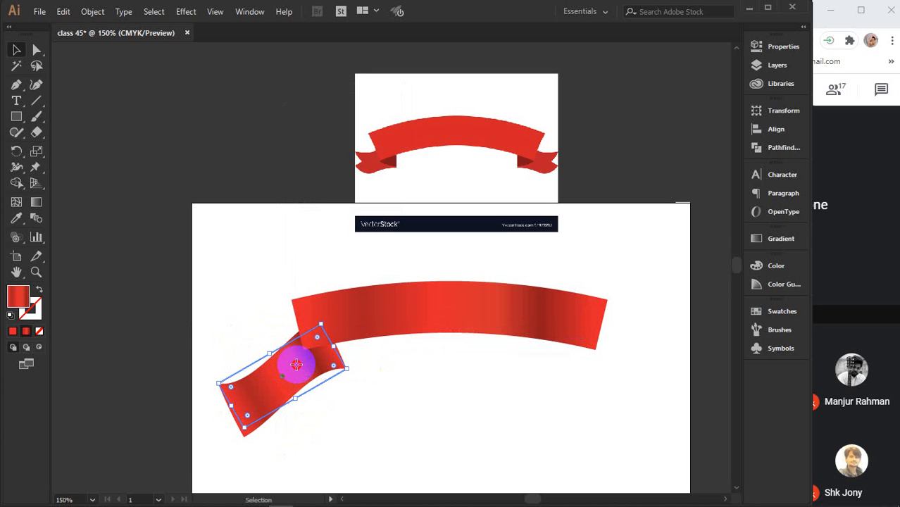
left_click_drag(297, 365, 297, 362)
left_click(207, 282)
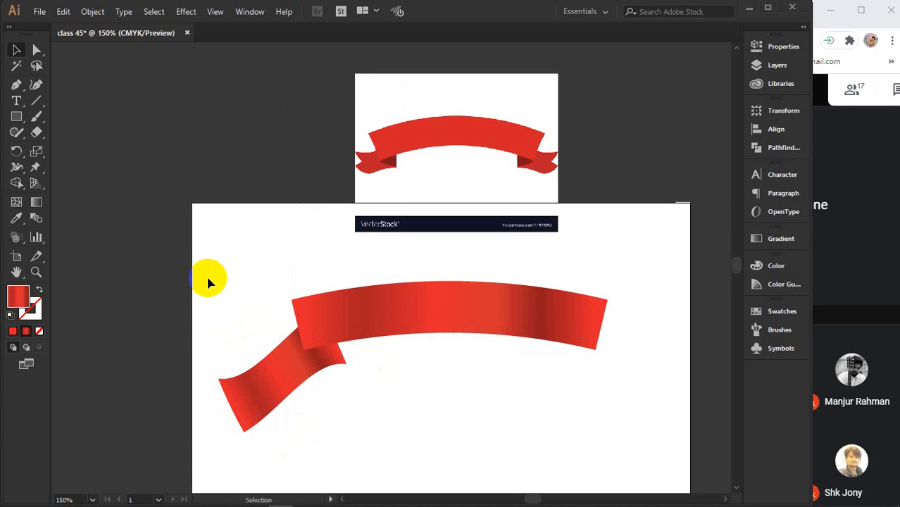
Add a Curvature tool anchor point midway along the tail's outer edge, try bending the edge inward, and undo the bend
left_click(251, 392)
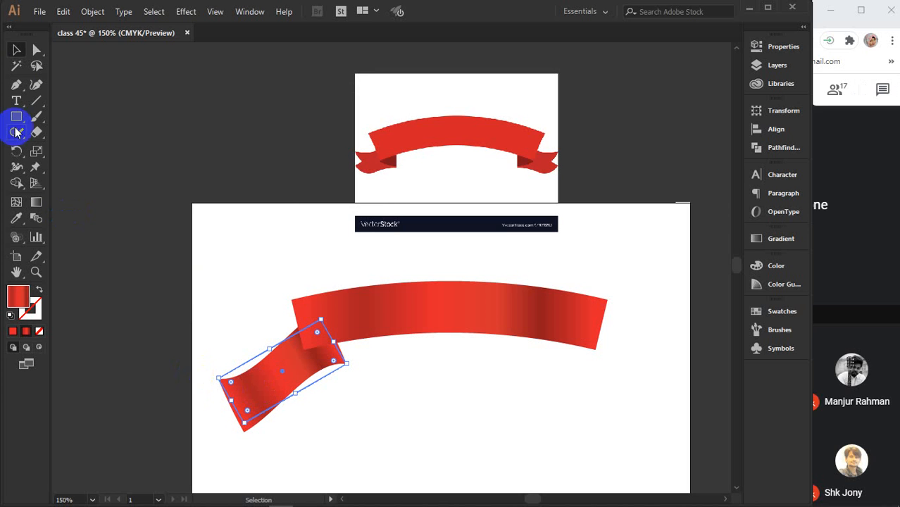
left_click(37, 86)
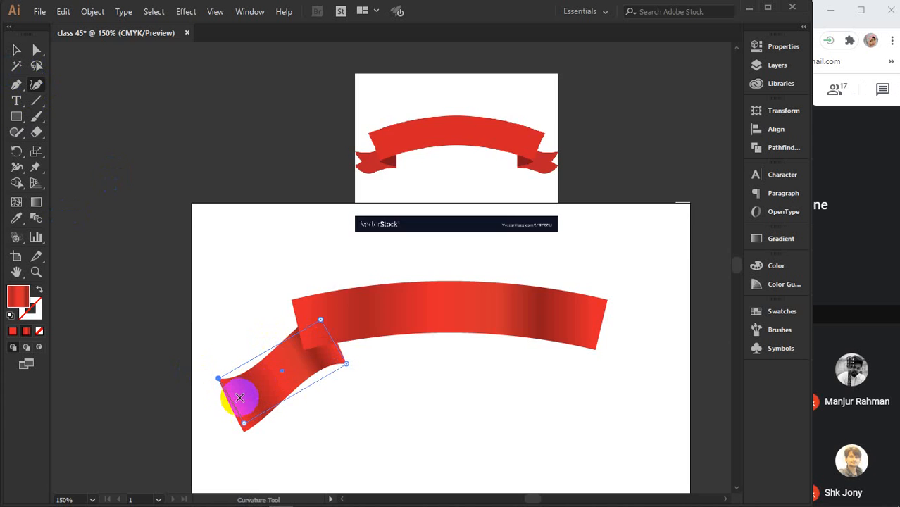
scroll(240, 398, "up", 3)
key("space")
left_click_drag(278, 395, 252, 286)
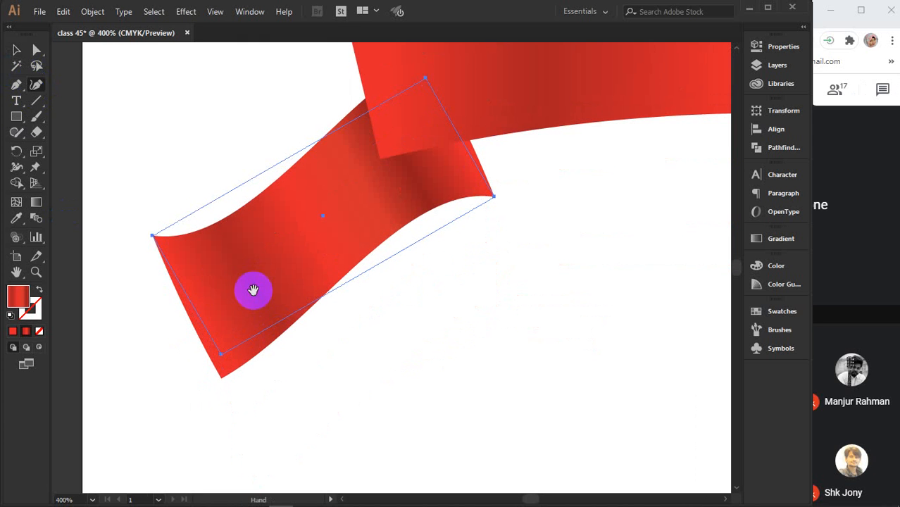
left_click(189, 297)
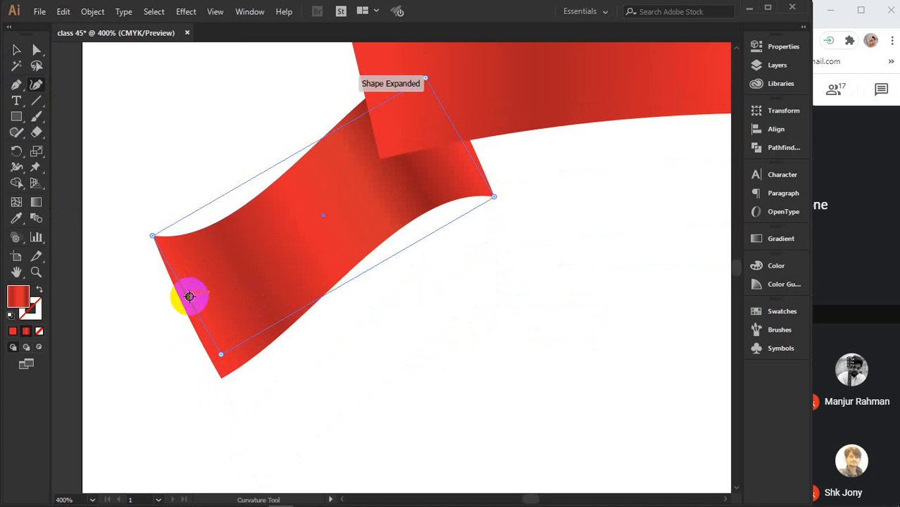
left_click_drag(190, 297, 214, 295)
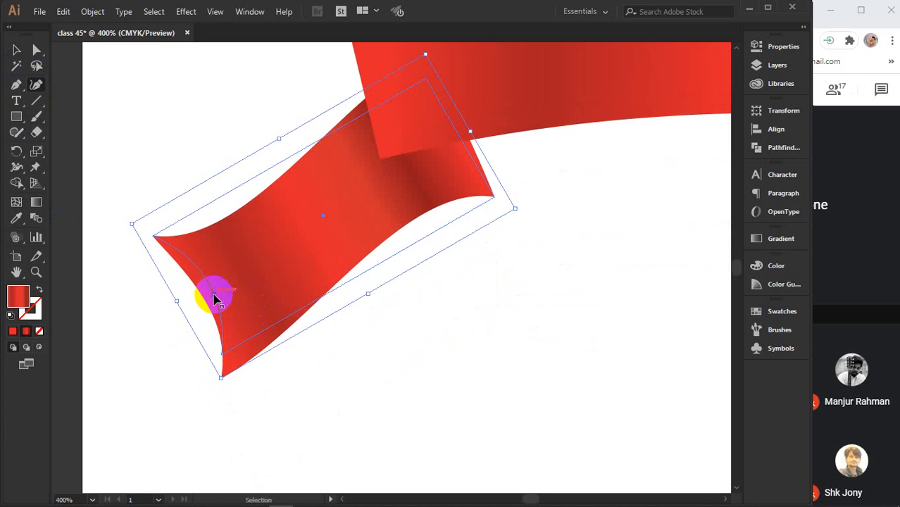
key("ctrl+z")
Pull the outer edge's middle anchor point inward to form a curved swallowtail notch in the left tail
left_click(37, 50)
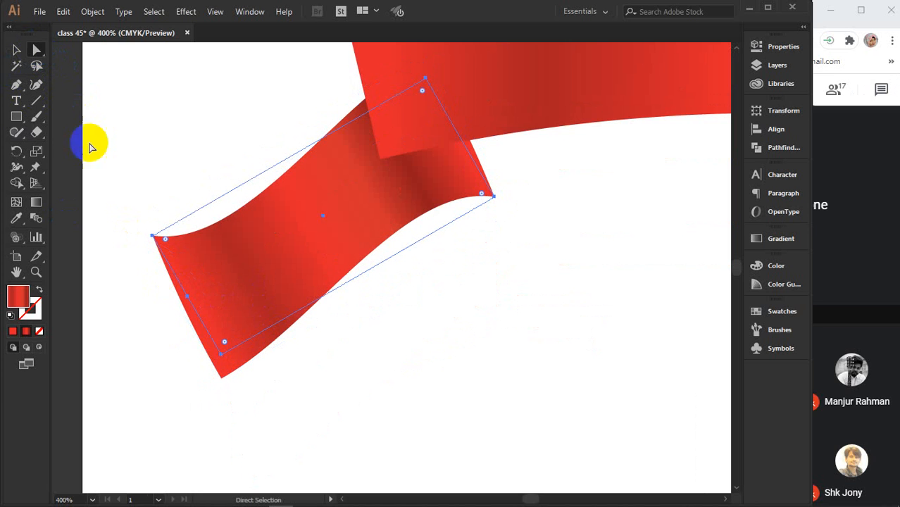
left_click(188, 308)
left_click_drag(189, 300, 236, 257)
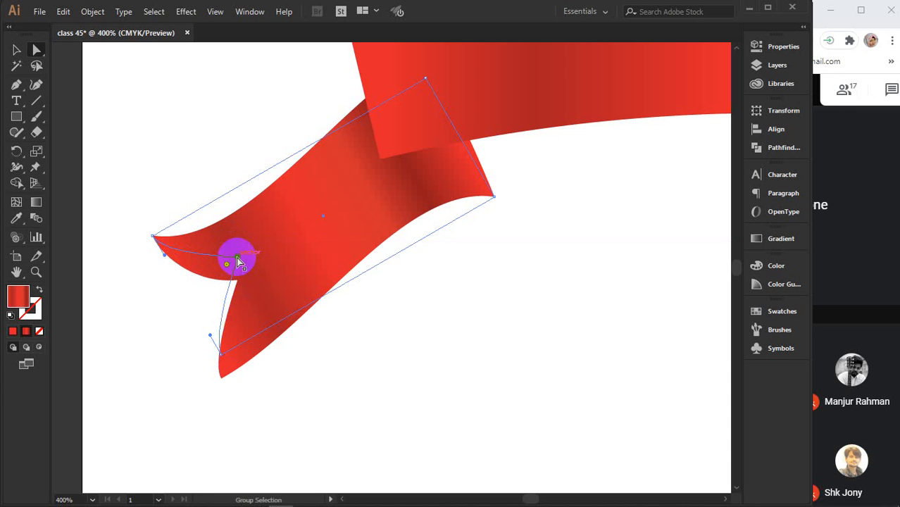
left_click(226, 351)
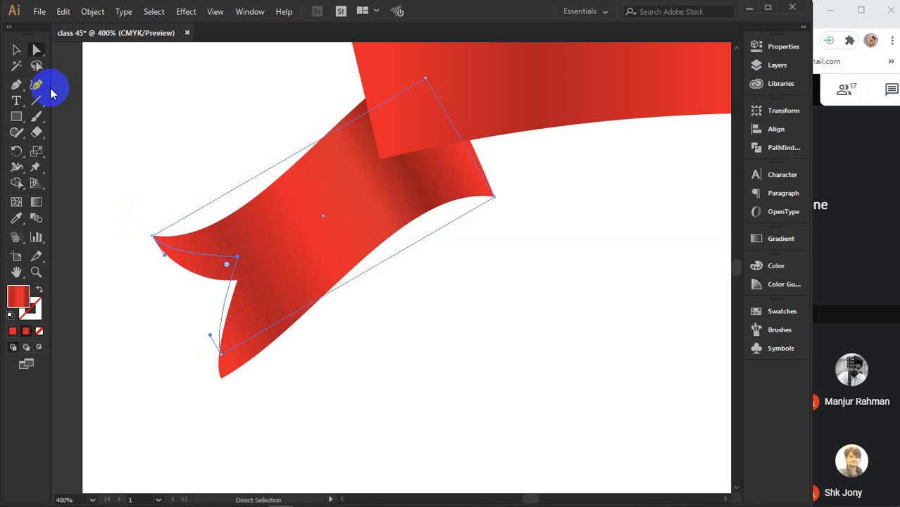
left_click(224, 362)
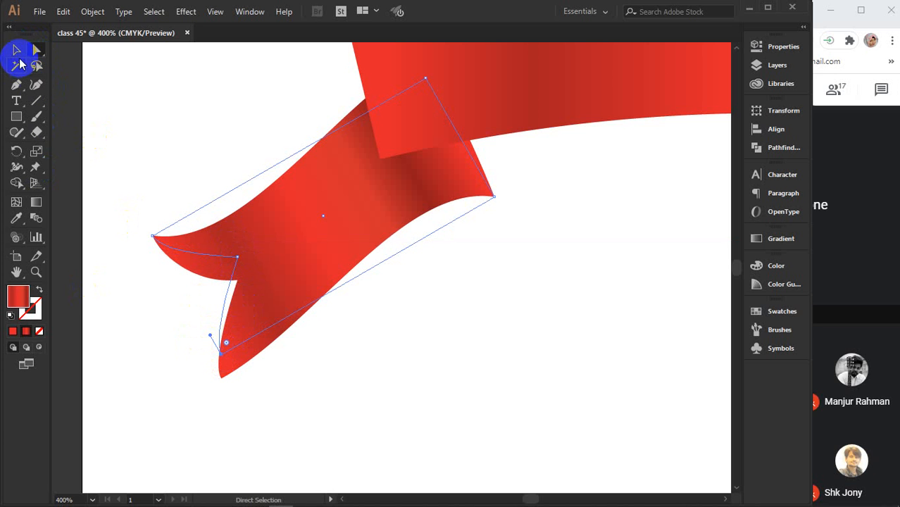
left_click(16, 50)
left_click(432, 350)
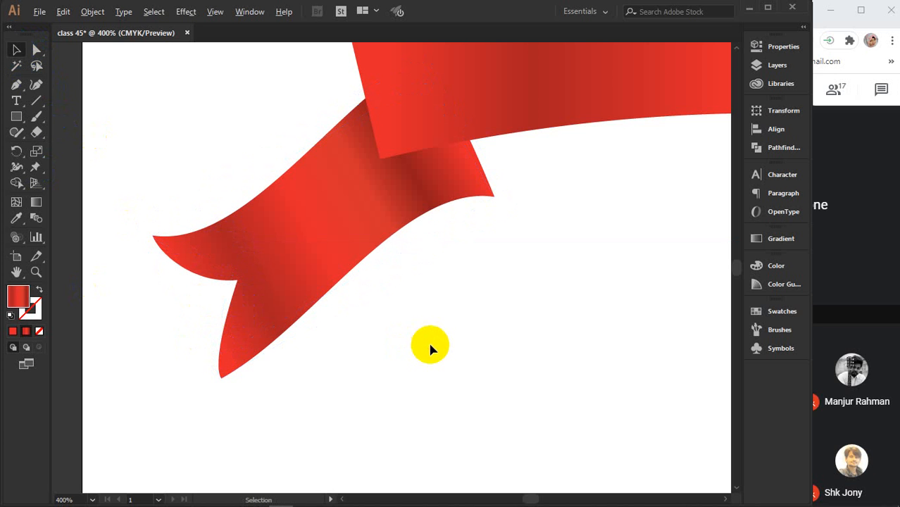
Duplicate the notched left tail straight across to the ribbon's right end
scroll(432, 349, "down", 3)
left_click_drag(492, 341, 353, 357)
left_click(225, 303)
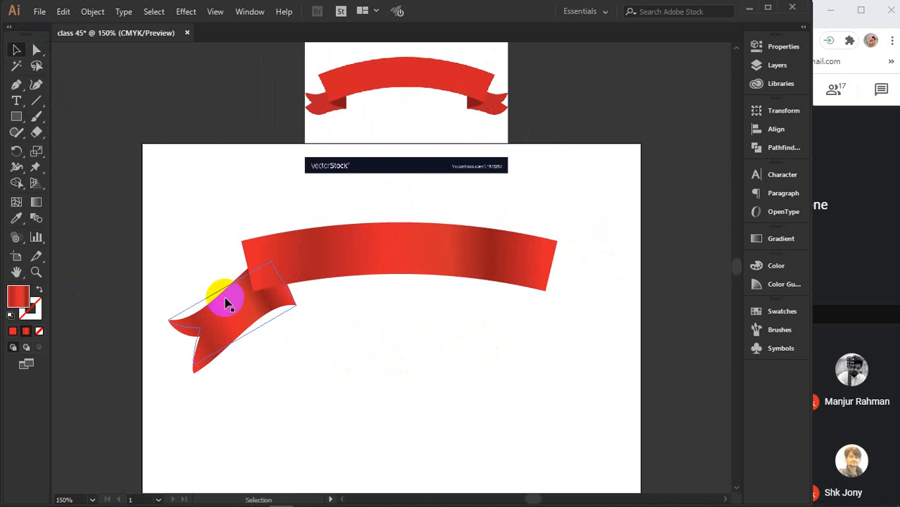
left_click_drag(235, 312, 502, 303)
Reflect the copied tail across the vertical axis and move it outward under the ribbon's lower-right corner
right_click(502, 301)
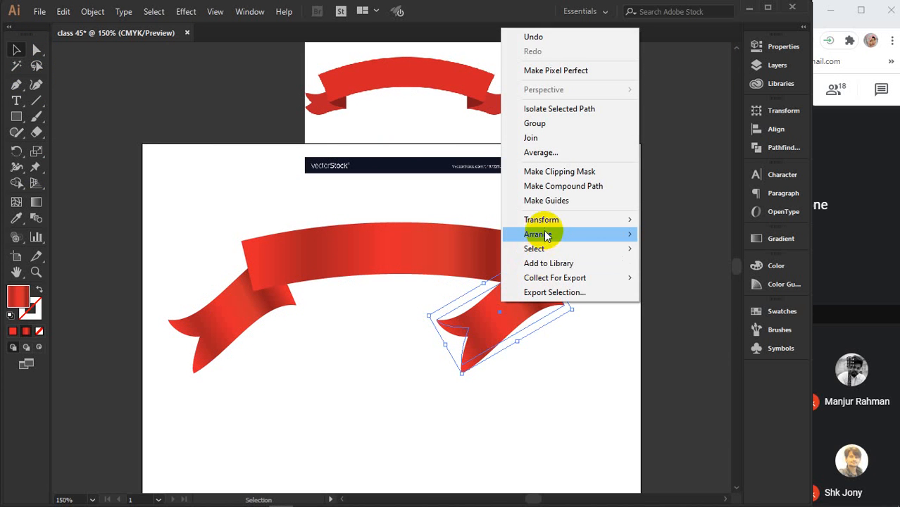
mouse_move(620, 219)
left_click(673, 269)
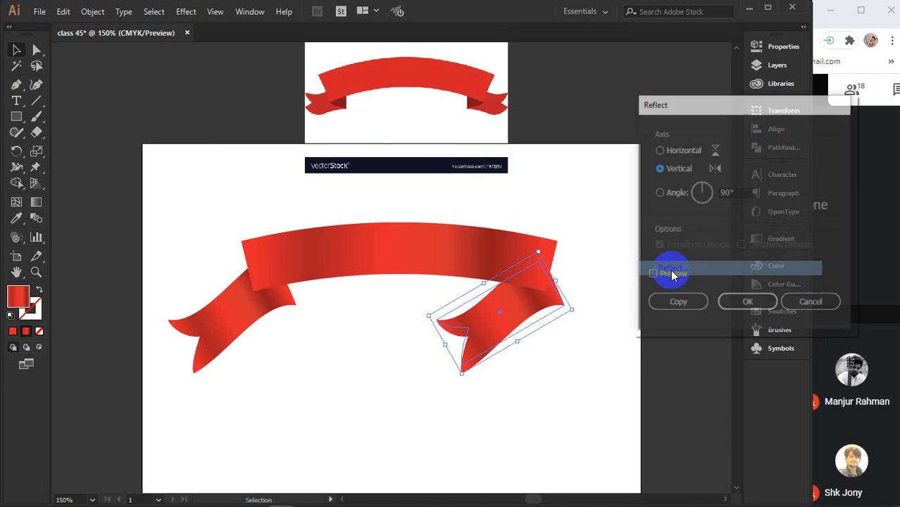
left_click(747, 302)
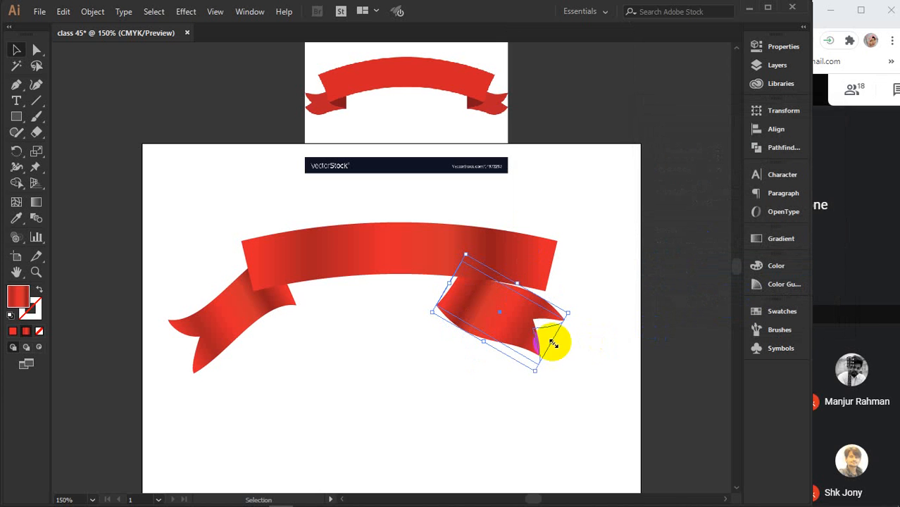
left_click_drag(467, 308, 542, 313)
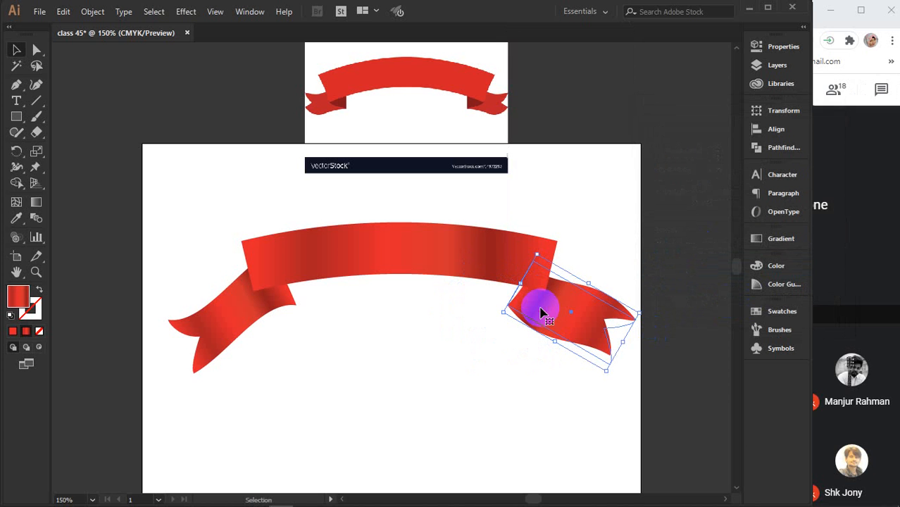
Apply a new Flag warp effect to the right ribbon tail with a horizontal bend of -30%
left_click(186, 12)
mouse_move(213, 181)
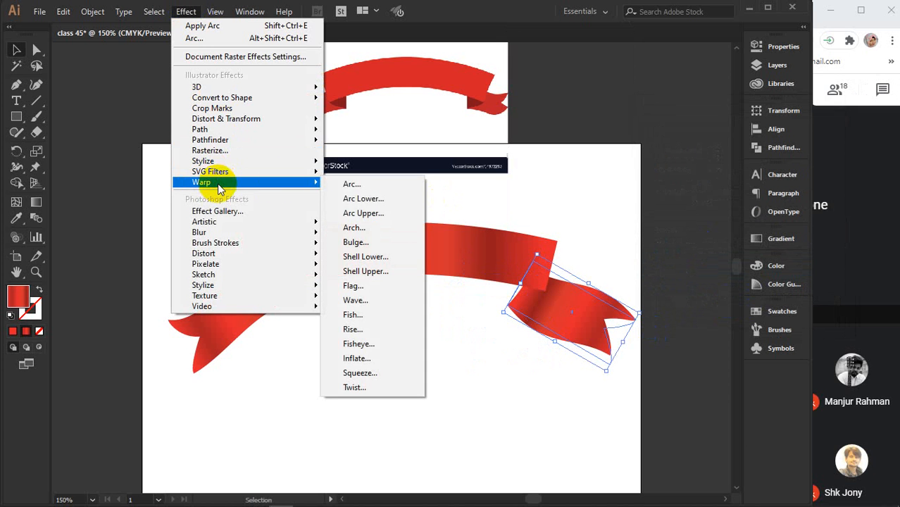
left_click(354, 286)
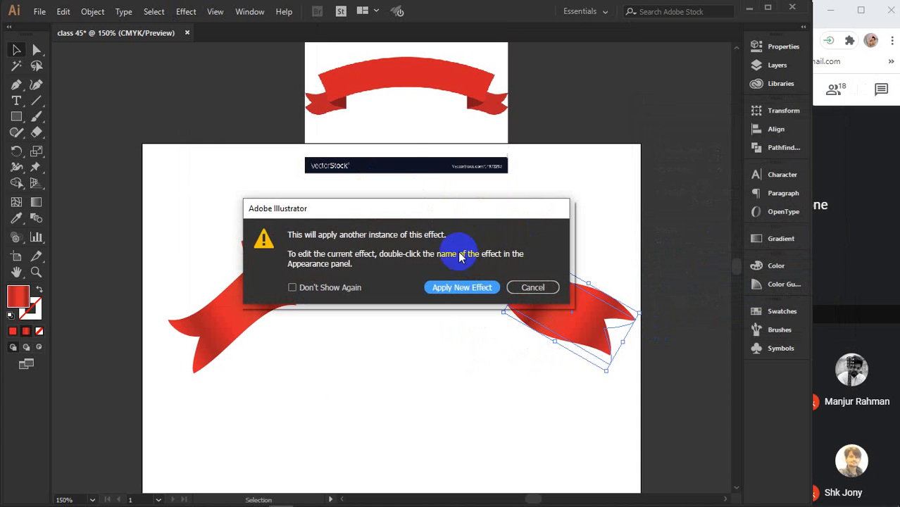
left_click(461, 287)
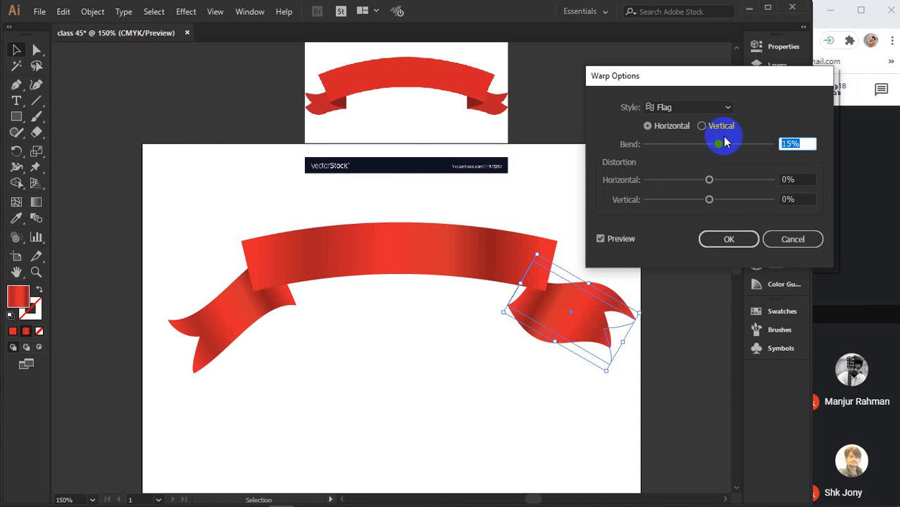
scroll(813, 144, "down", 4)
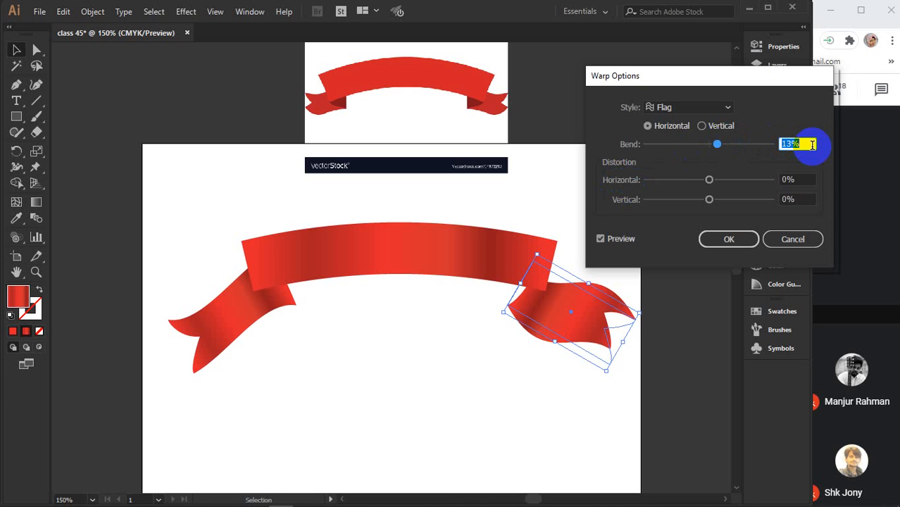
scroll(812, 145, "down", 17)
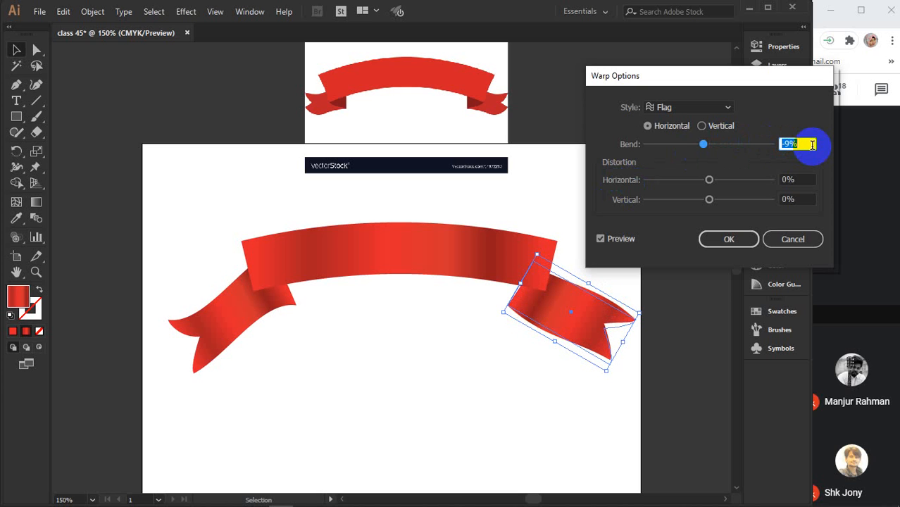
scroll(812, 144, "down", 5)
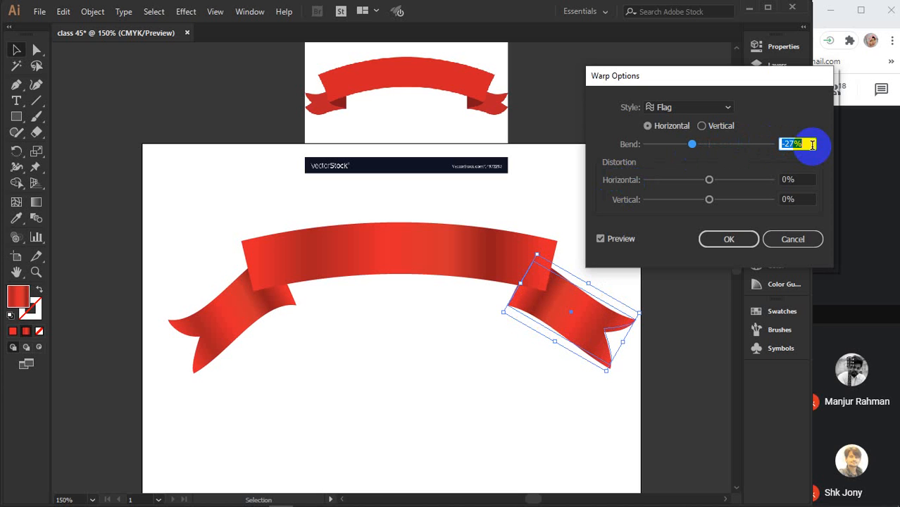
scroll(812, 145, "down", 2)
scroll(812, 145, "down", 2)
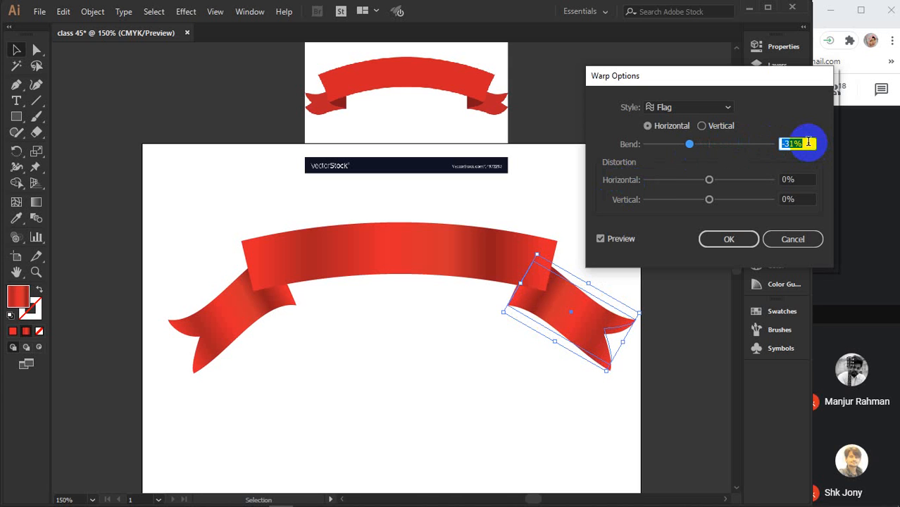
scroll(808, 143, "up", 3)
scroll(808, 143, "up", 2)
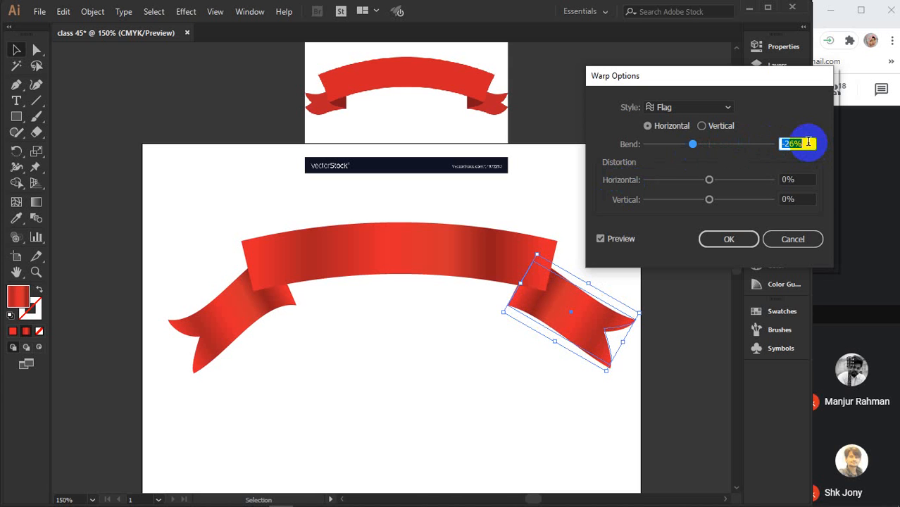
scroll(808, 143, "down", 3)
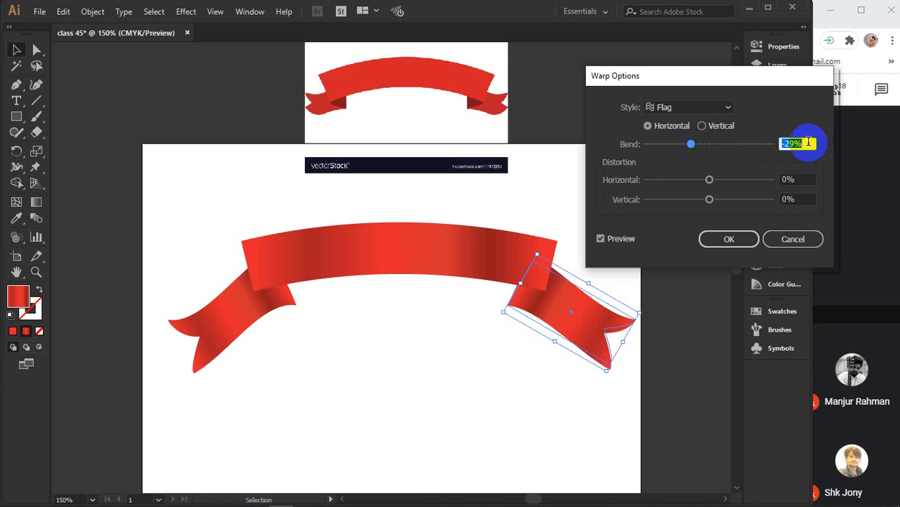
scroll(808, 143, "down", 1)
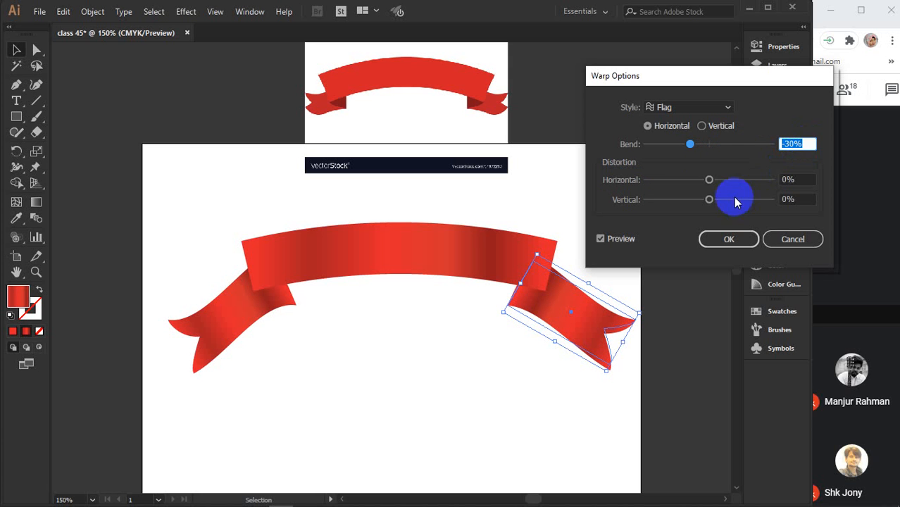
left_click(732, 238)
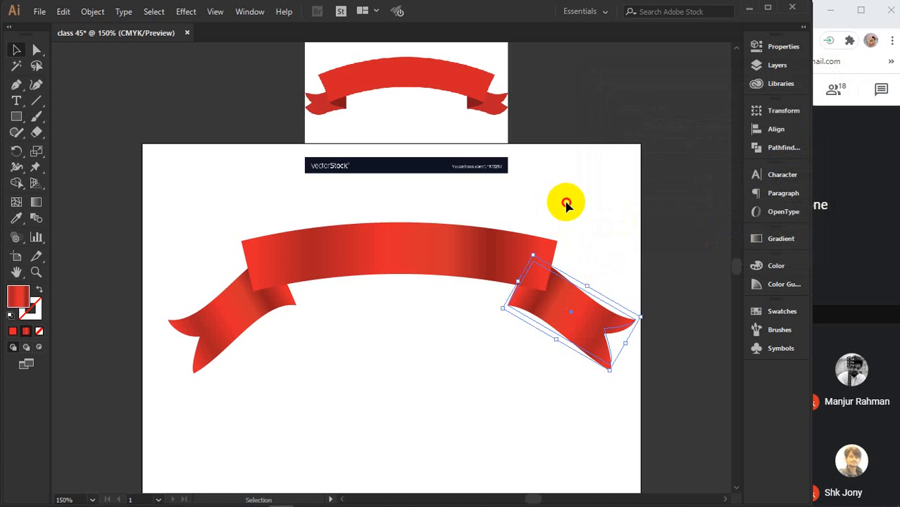
left_click(567, 203)
Group the left and right ribbon tails together
left_click(569, 346)
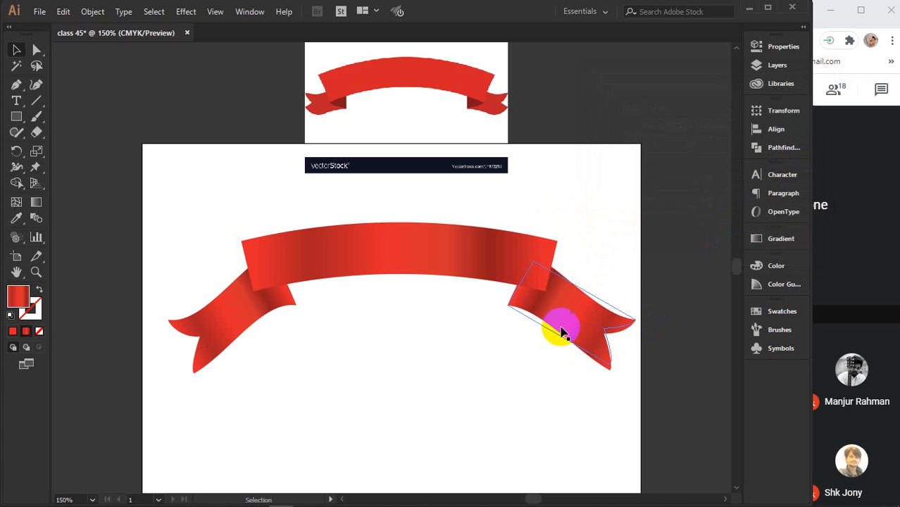
left_click(238, 311, "shift")
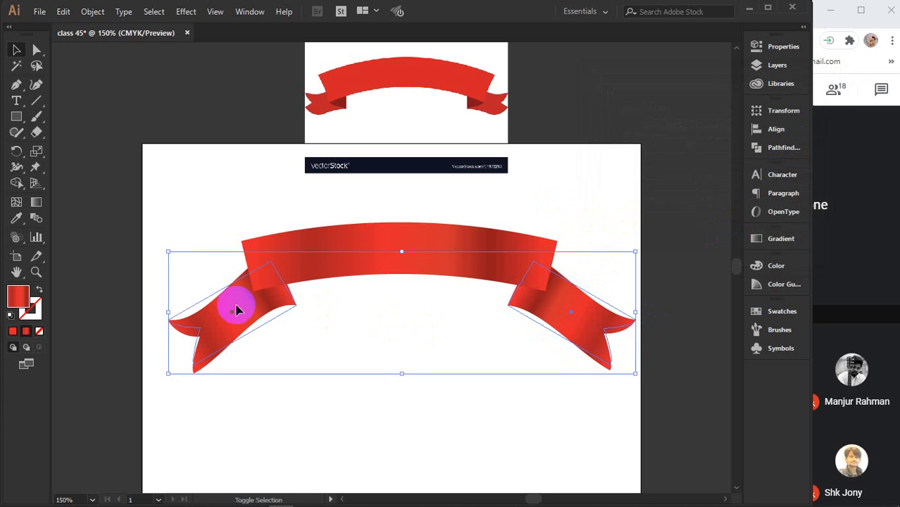
key("a")
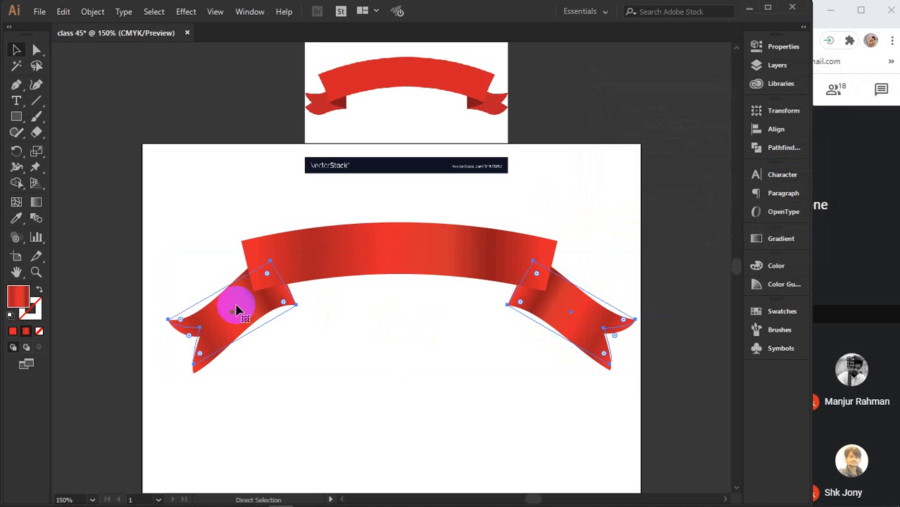
key("v")
Align the main band and the tail group to each other by their horizontal centers
left_click_drag(470, 427, 365, 251)
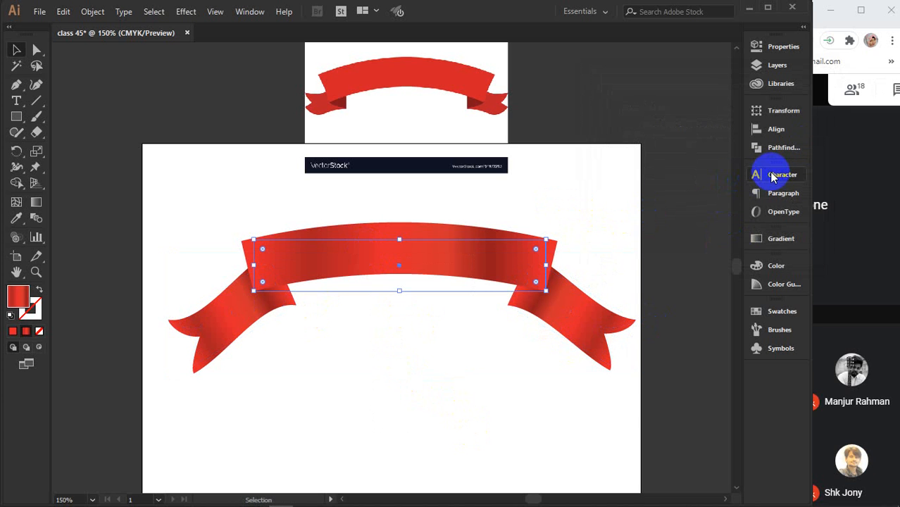
left_click_drag(636, 396, 471, 252)
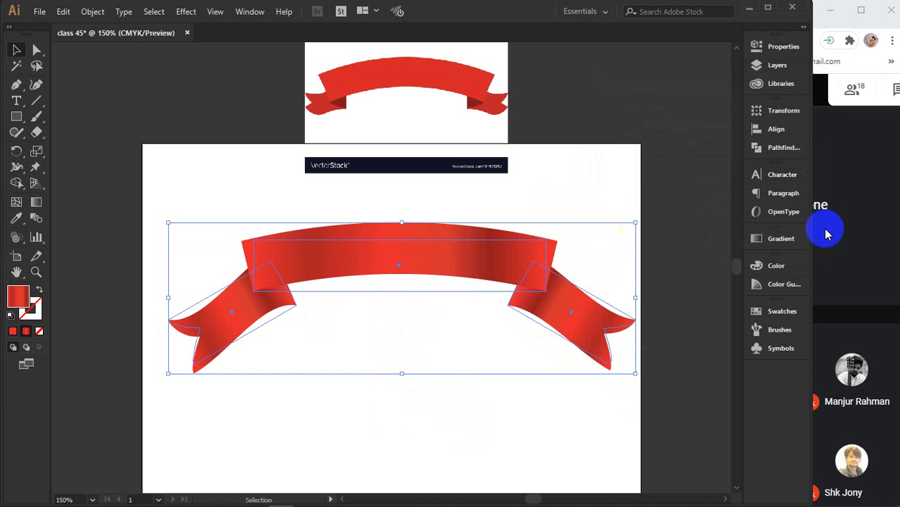
left_click(764, 131)
left_click(631, 138)
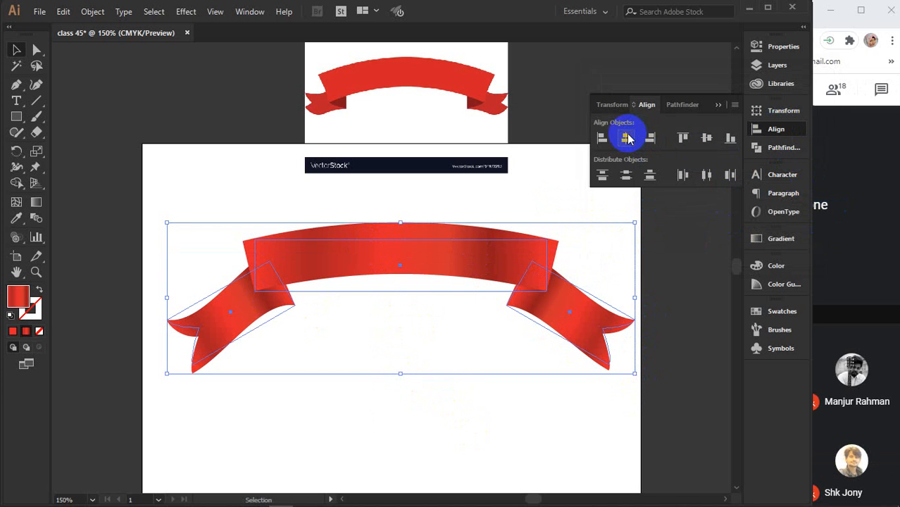
left_click(718, 105)
left_click(707, 293)
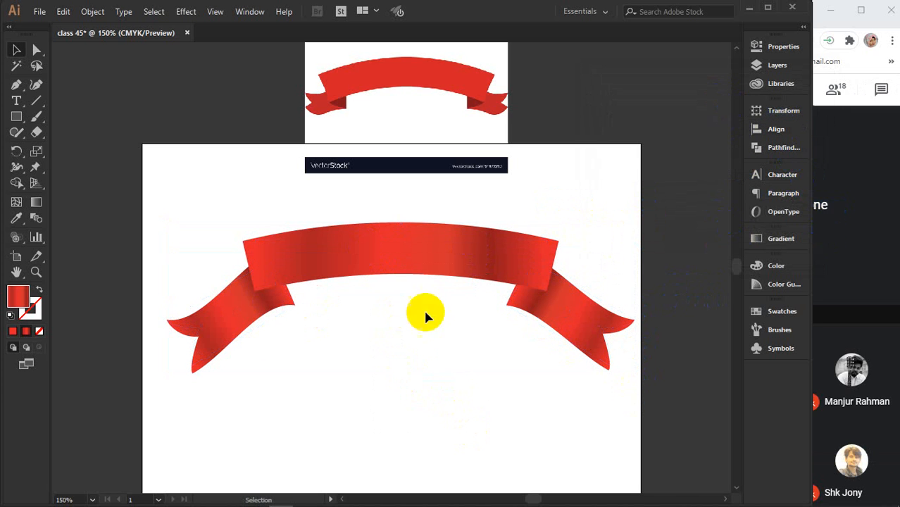
Lock the ribbon tails and the main band in place
left_click(252, 281)
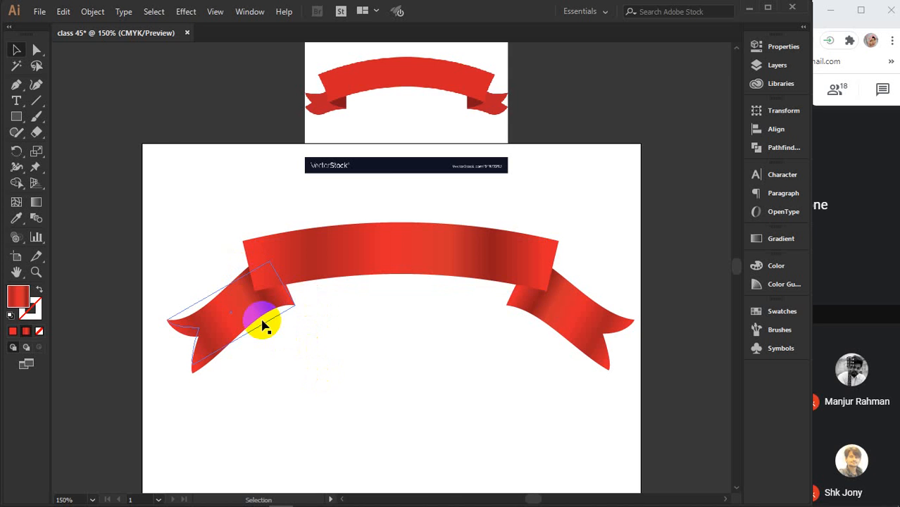
scroll(260, 309, "up", 3)
key("space")
left_click_drag(410, 304, 379, 339)
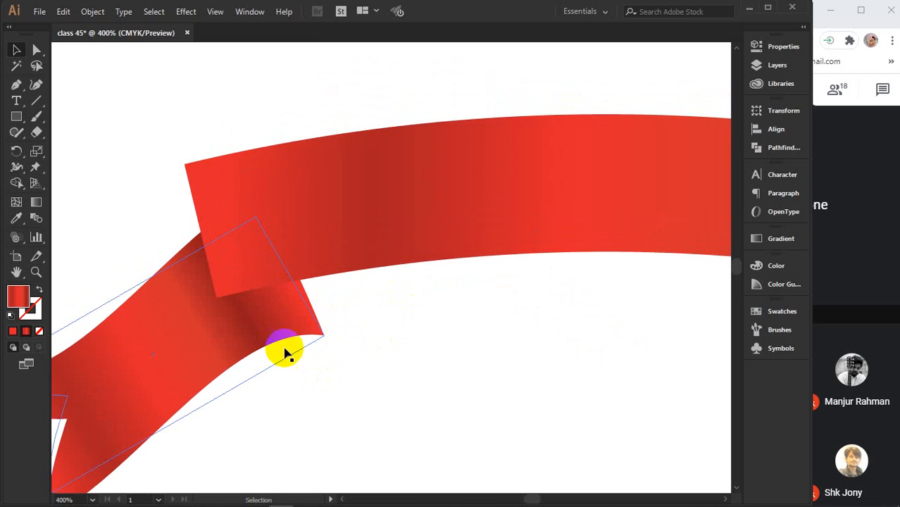
key("a")
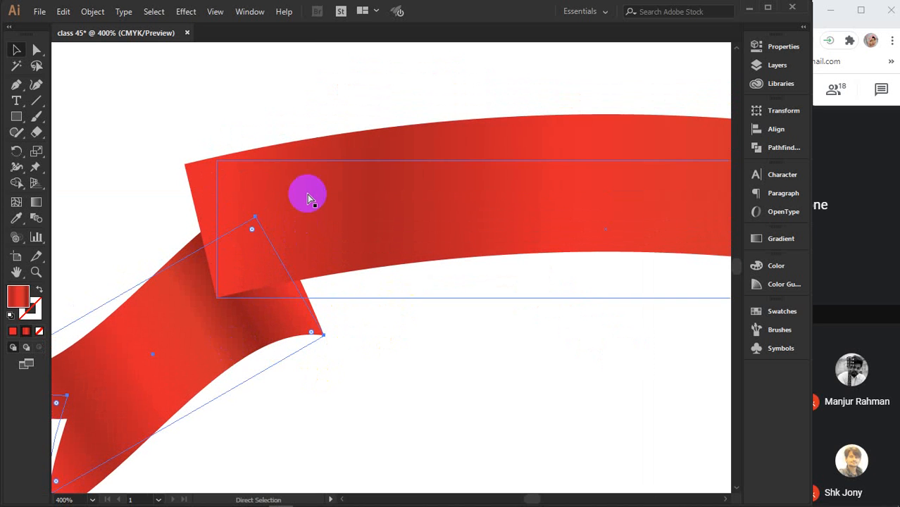
left_click(308, 198)
key("v")
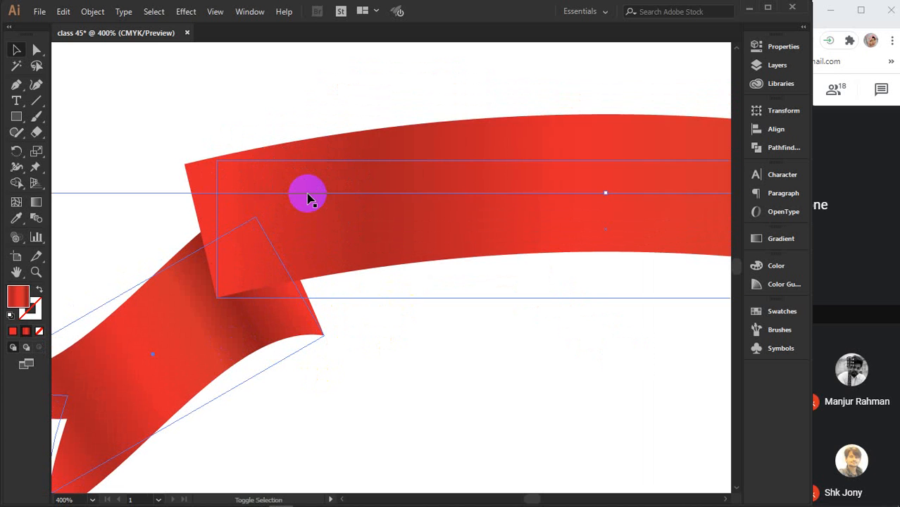
key("ctrl+shift+a")
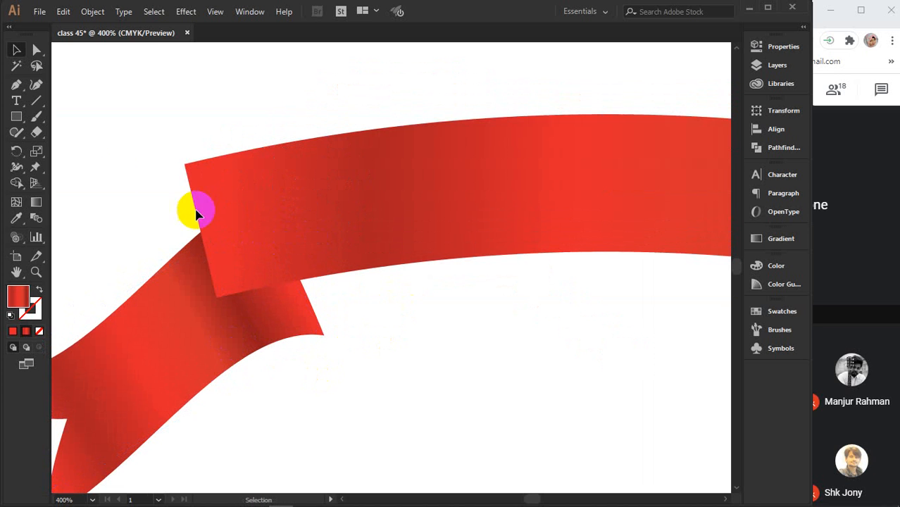
Draw a closed four-point fold shape with the Pen tool, joining the band's lower-left corner to the left tail's inner tip
left_click(19, 89)
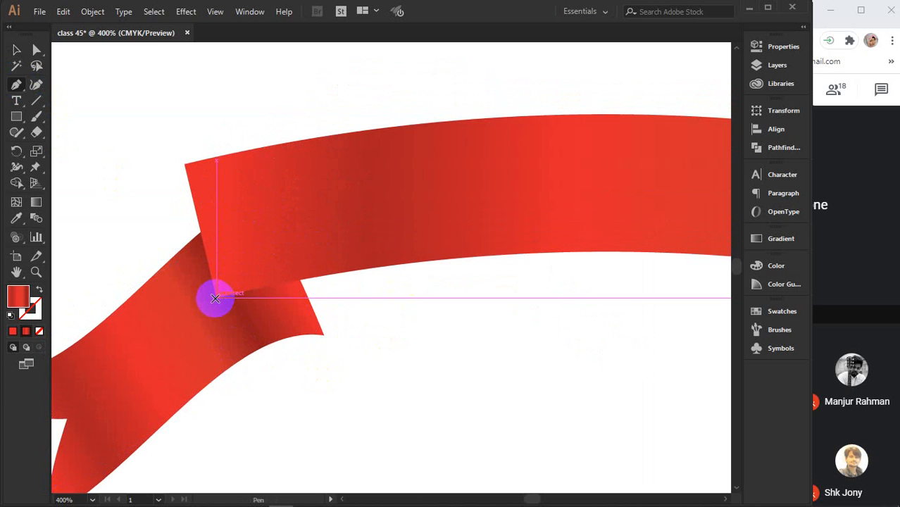
scroll(245, 299, "up", 2)
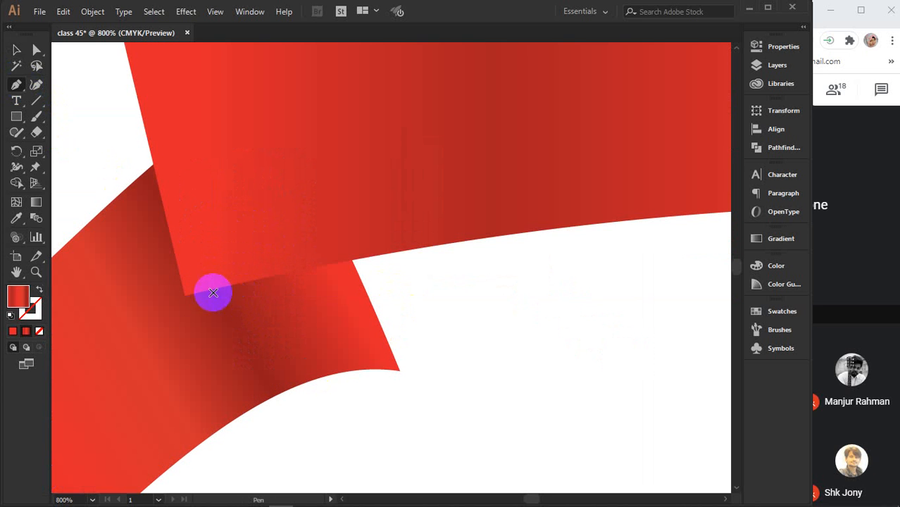
left_click(184, 295)
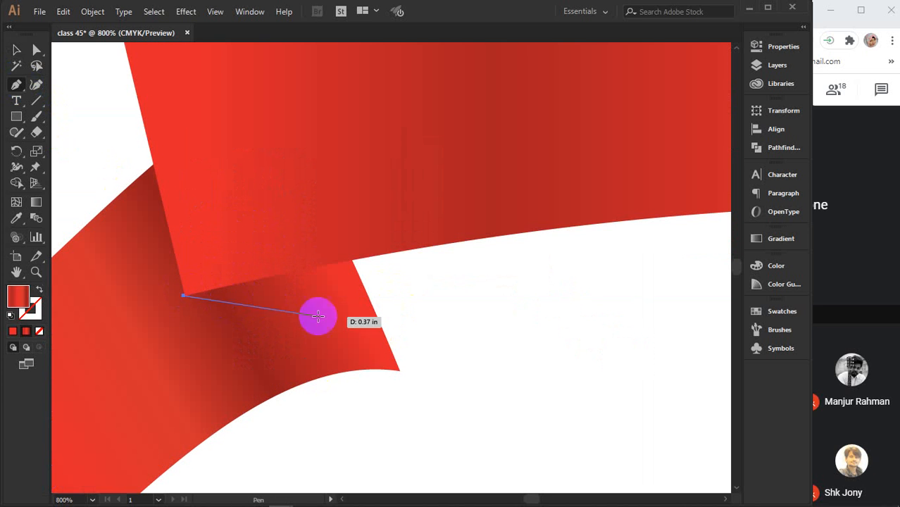
left_click(399, 369)
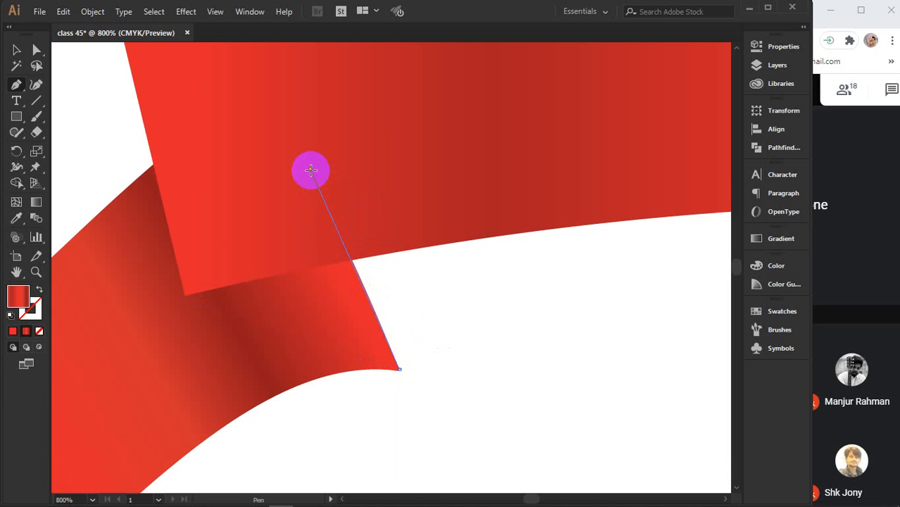
left_click(310, 170)
scroll(310, 171, "down", 3)
left_click_drag(311, 171, 261, 212)
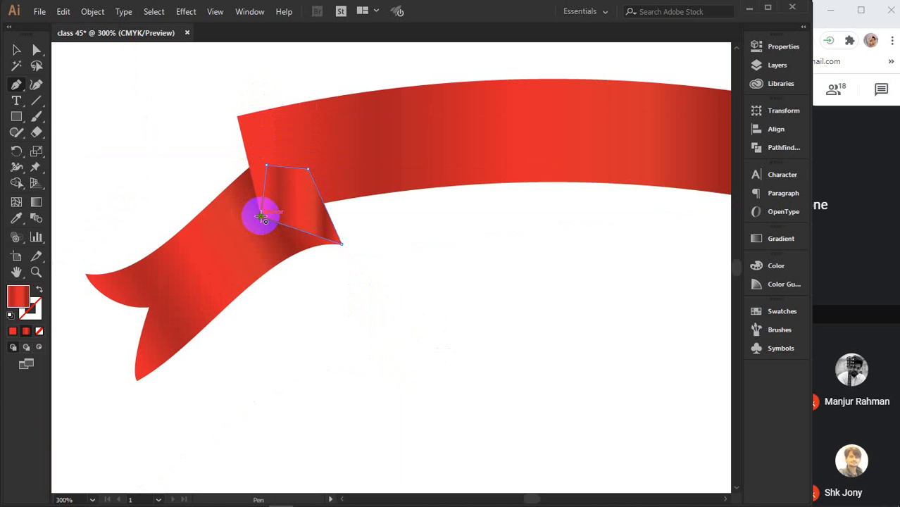
left_click(16, 49)
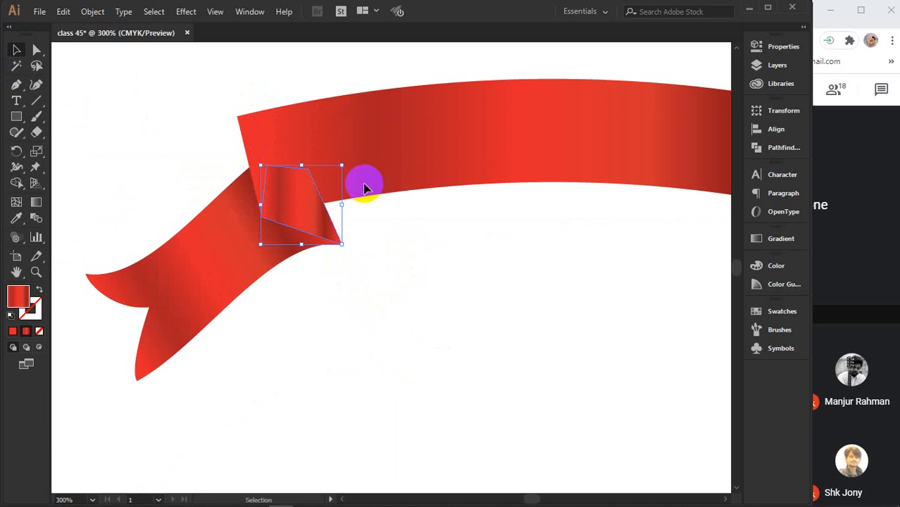
Unlock all locked objects and clear the selection
key("a")
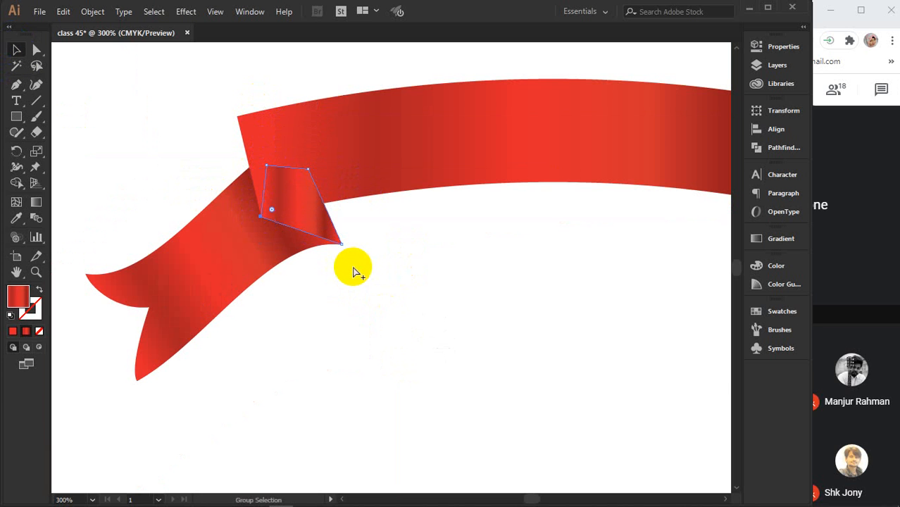
key("ctrl+a")
key("v")
left_click(376, 303)
Bring the main band to the front so it overlaps the new fold shape
left_click(354, 177)
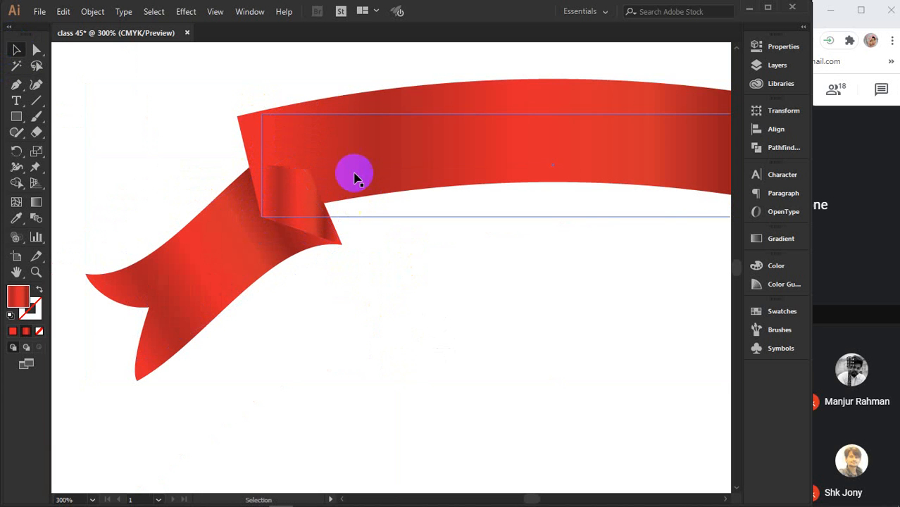
right_click(354, 171)
mouse_move(485, 384)
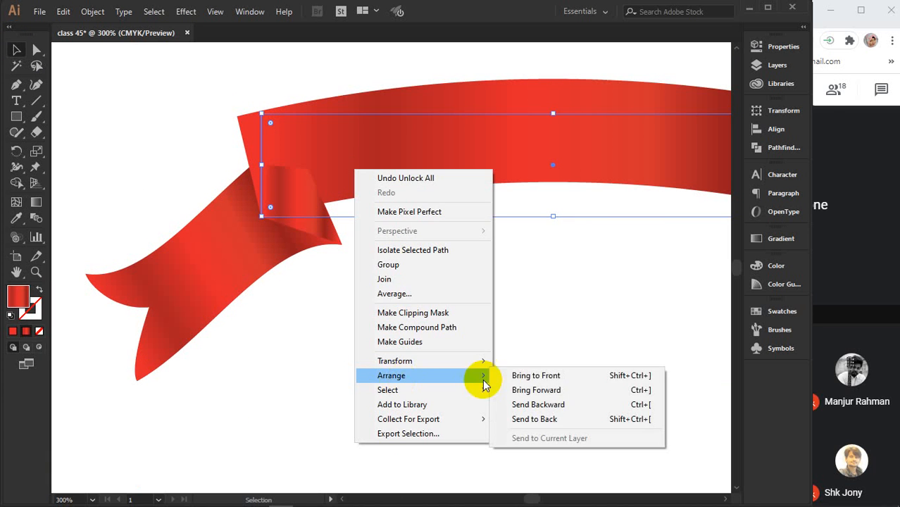
left_click(518, 375)
left_click(458, 310)
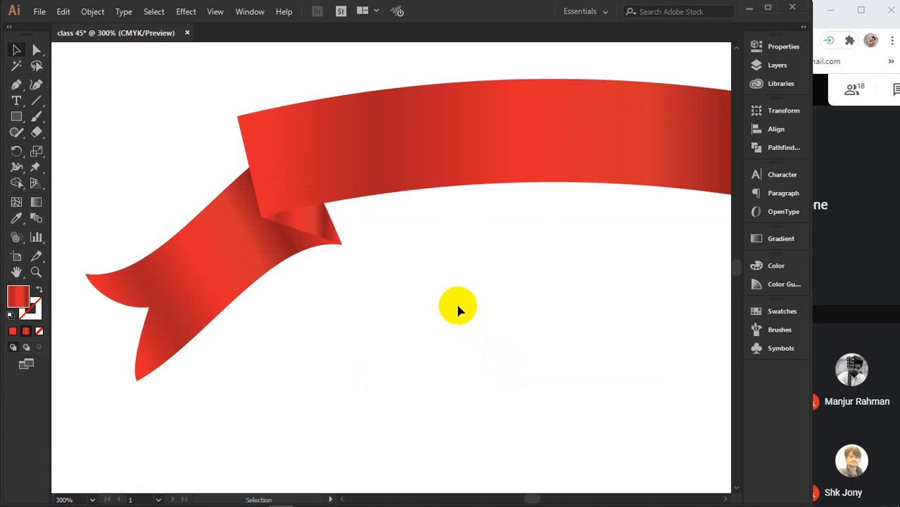
Fill the left fold shape under the main band with solid dark red #7c1421
key("ctrl+minus")
left_click_drag(547, 328, 397, 399)
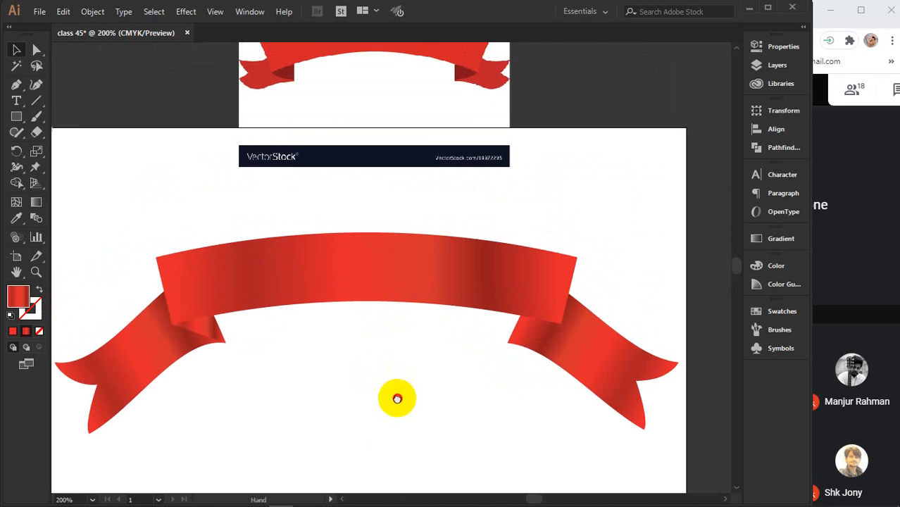
left_click(205, 334)
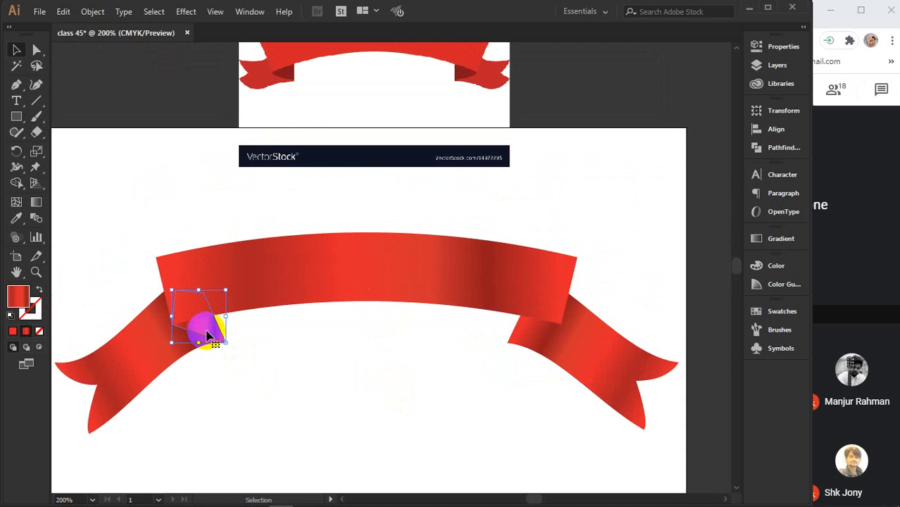
double_click(17, 298)
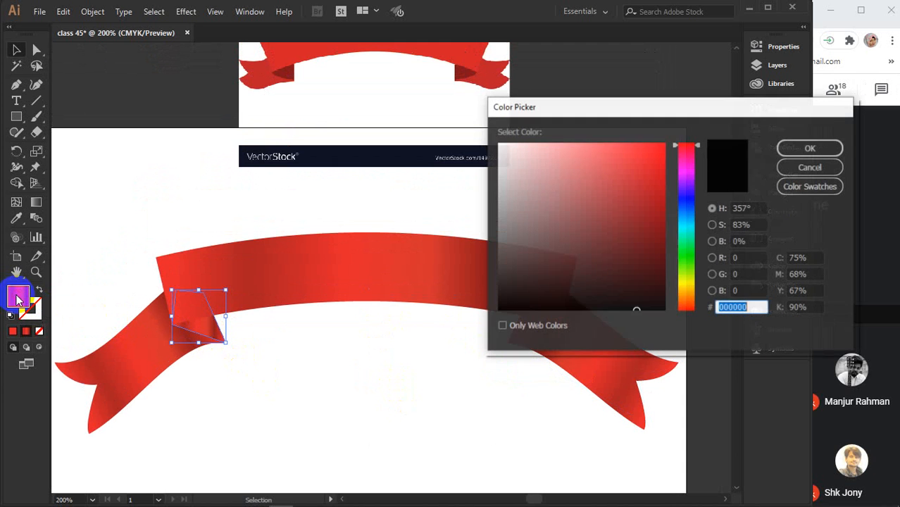
left_click(632, 165)
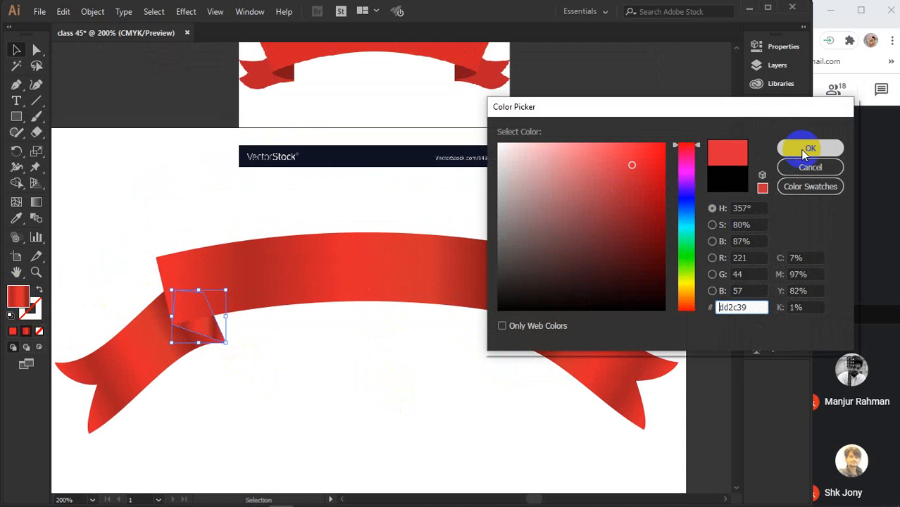
left_click(808, 149)
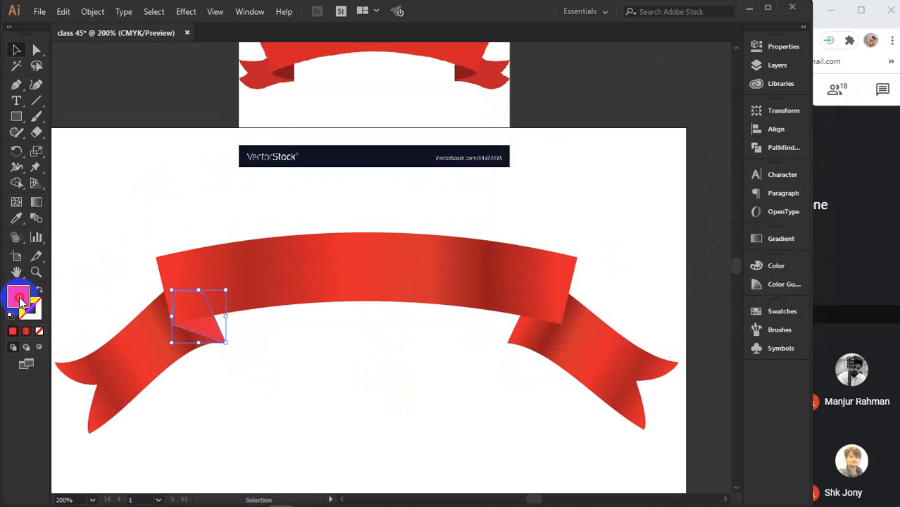
double_click(19, 299)
left_click(639, 229)
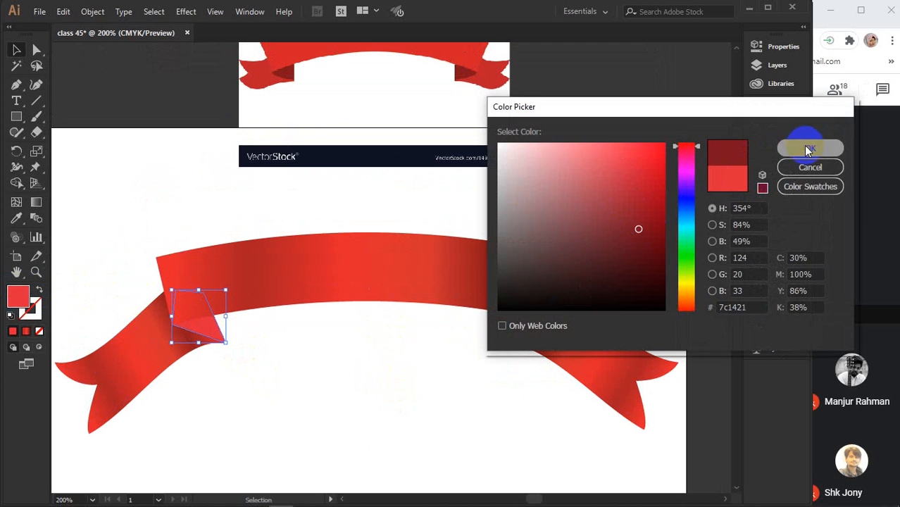
left_click(807, 150)
left_click(274, 378)
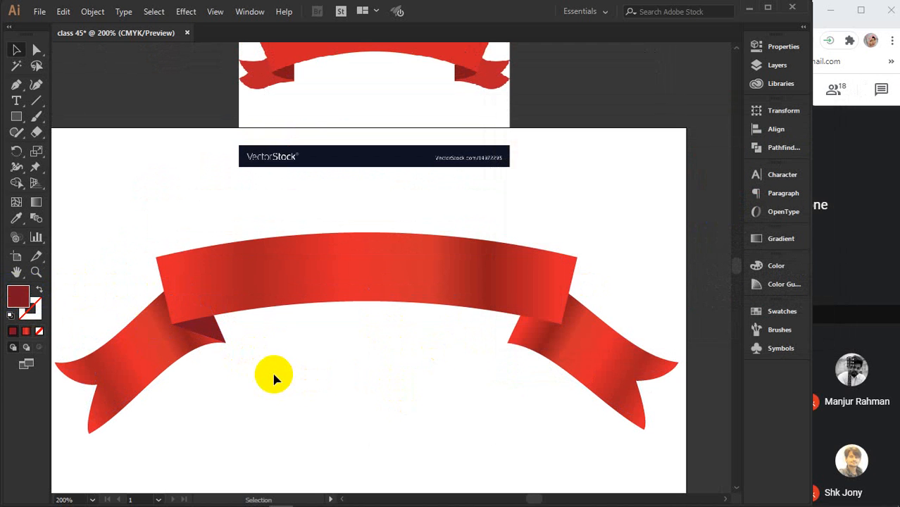
Duplicate the left fold shape onto the band's right end and reflect the copy across the vertical axis
left_click(201, 321)
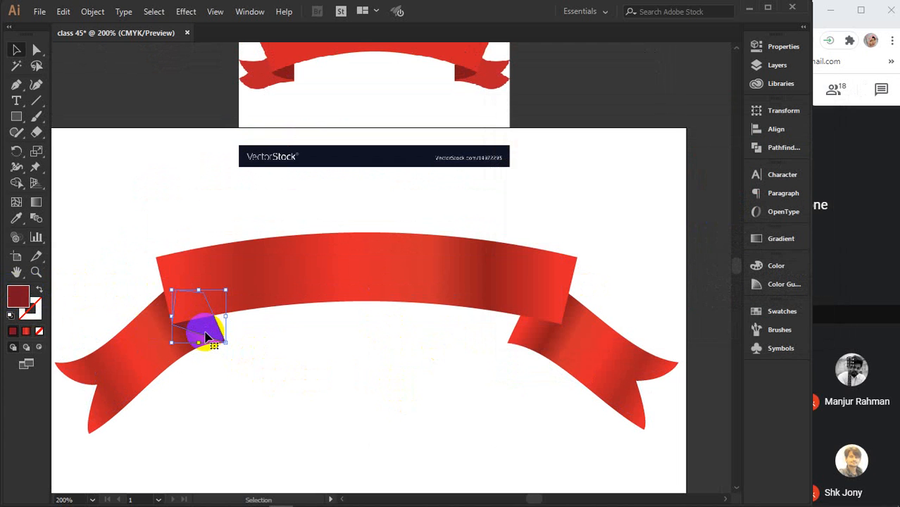
left_click_drag(206, 337, 526, 338)
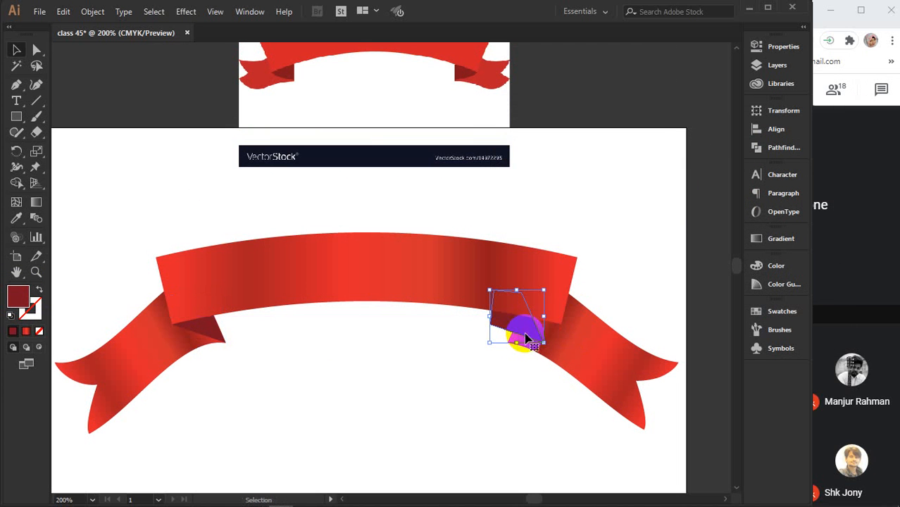
right_click(526, 338)
mouse_move(557, 262)
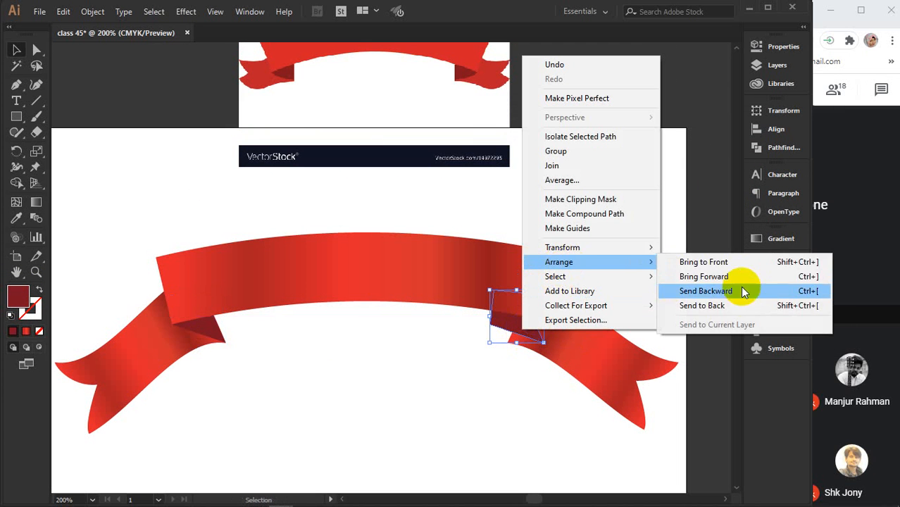
mouse_move(541, 248)
left_click(693, 297)
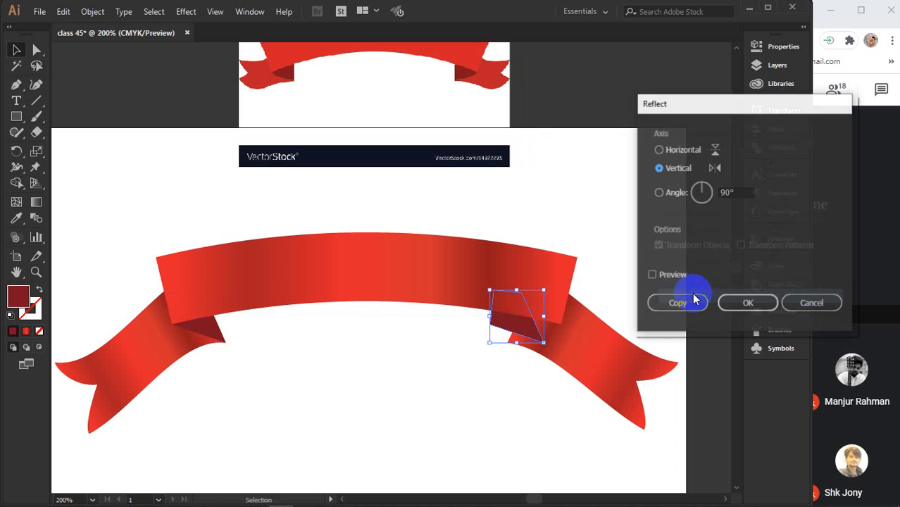
left_click(670, 276)
left_click(743, 305)
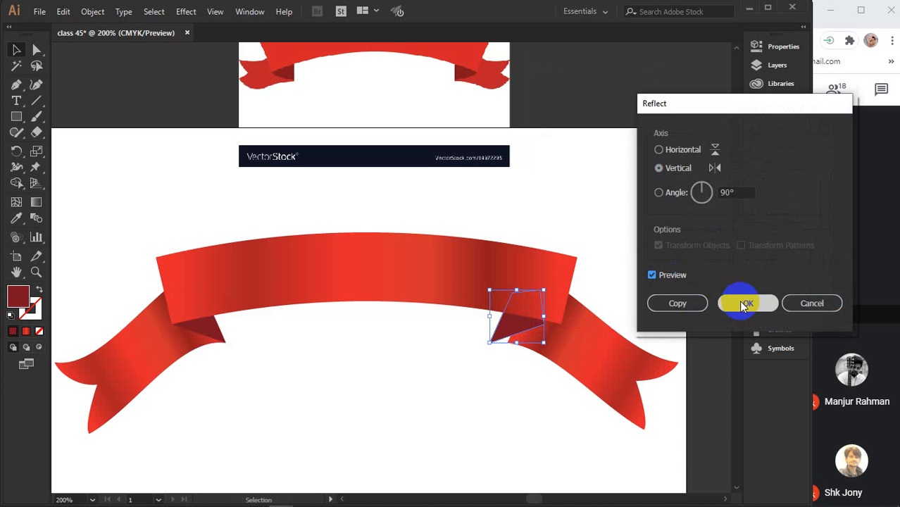
Nudge the mirrored fold sideways until it joins the band's lower-right corner to the right tail's inner tip
key("Right")
key("Right")
key("Right")
key("Right")
key("Right")
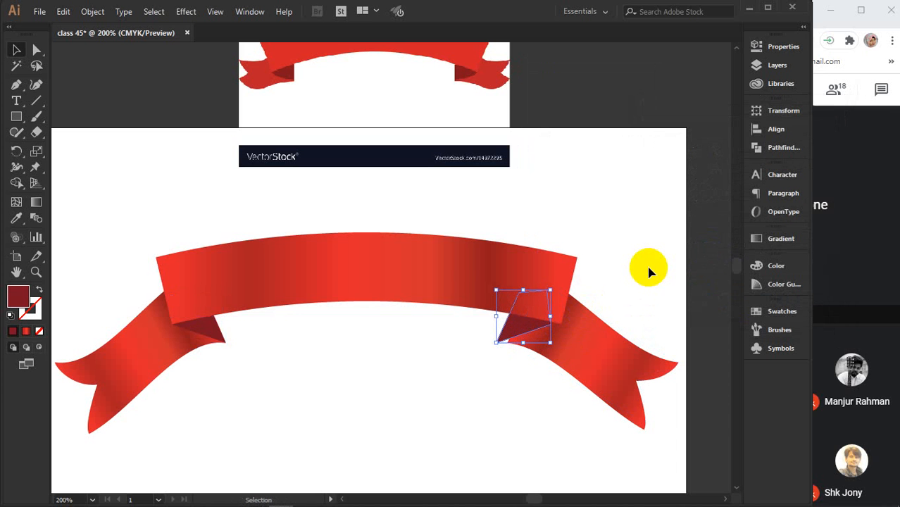
key("Right")
key("Right")
key("Right")
key("Right")
key("Right")
key("Right")
key("Right")
key("Right")
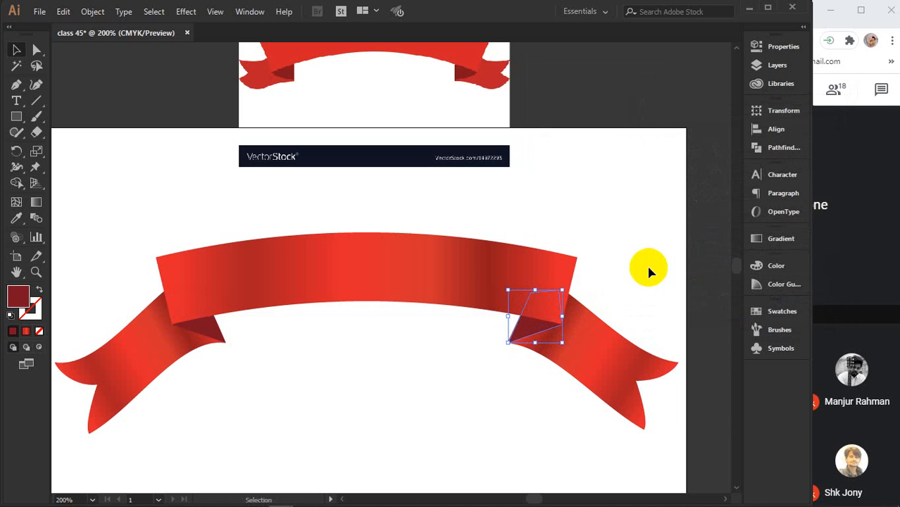
key("Left")
left_click(411, 384)
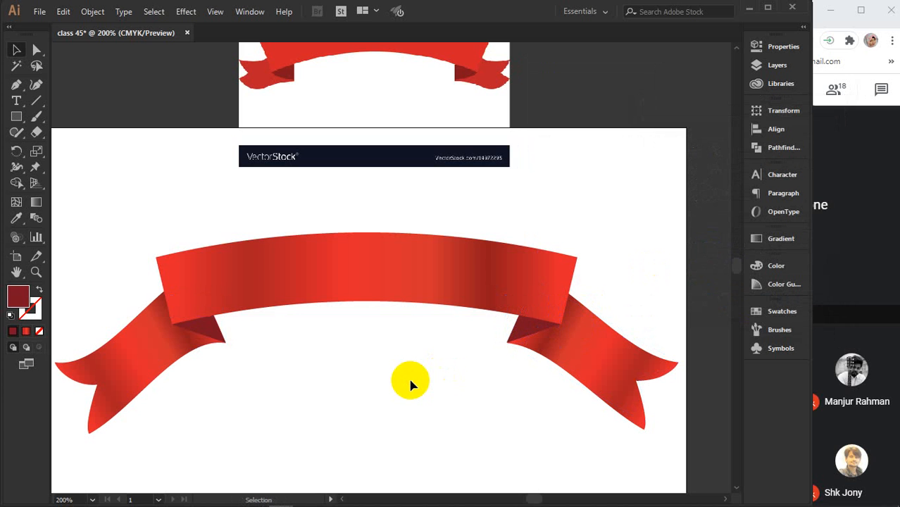
Apply the right tail's red gradient to both fold shapes with the Eyedropper, and clear the selection
left_click(224, 331)
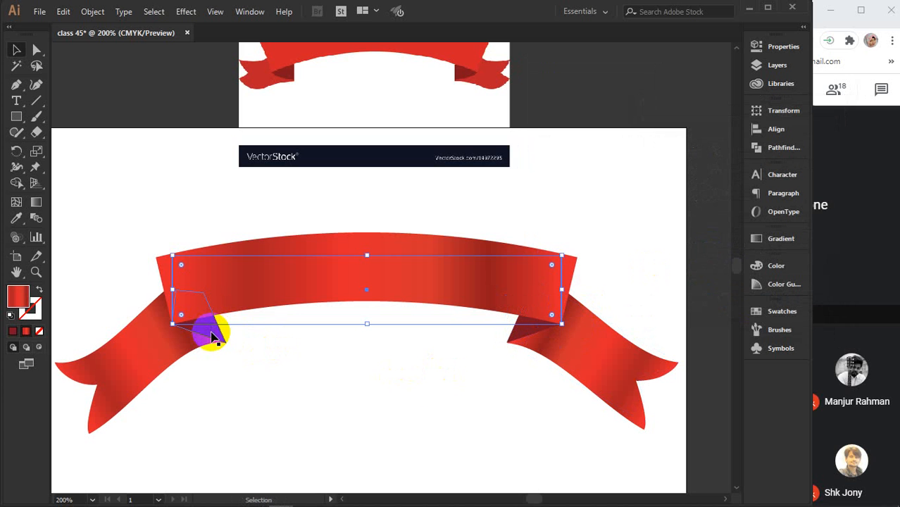
left_click(214, 338)
left_click(523, 337, "shift")
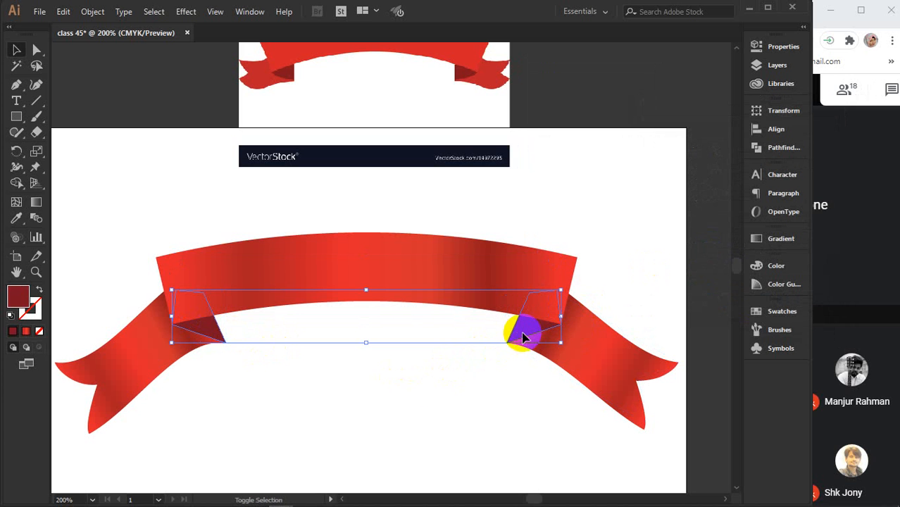
key("i")
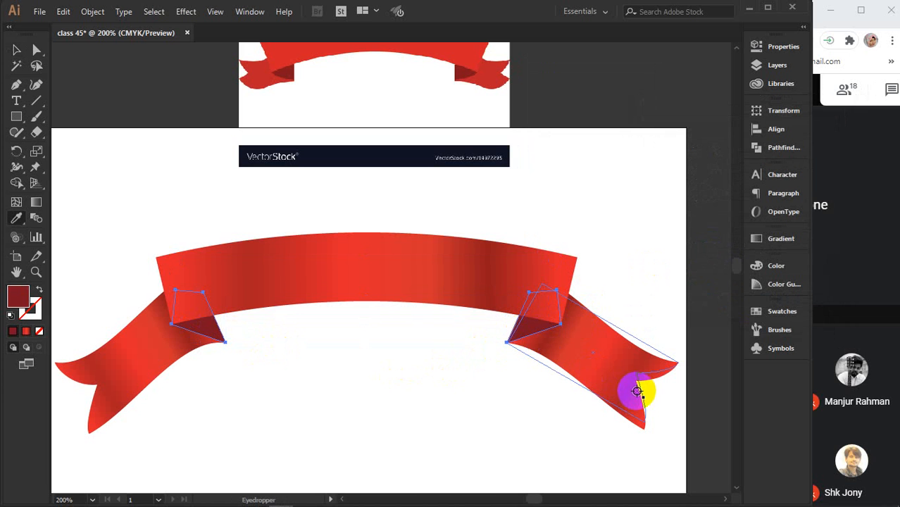
left_click(623, 390)
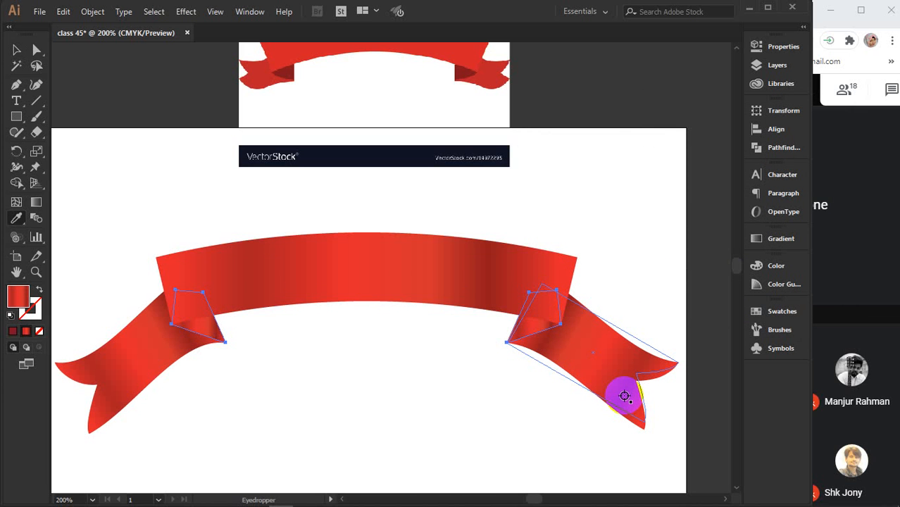
key("v")
left_click(454, 428)
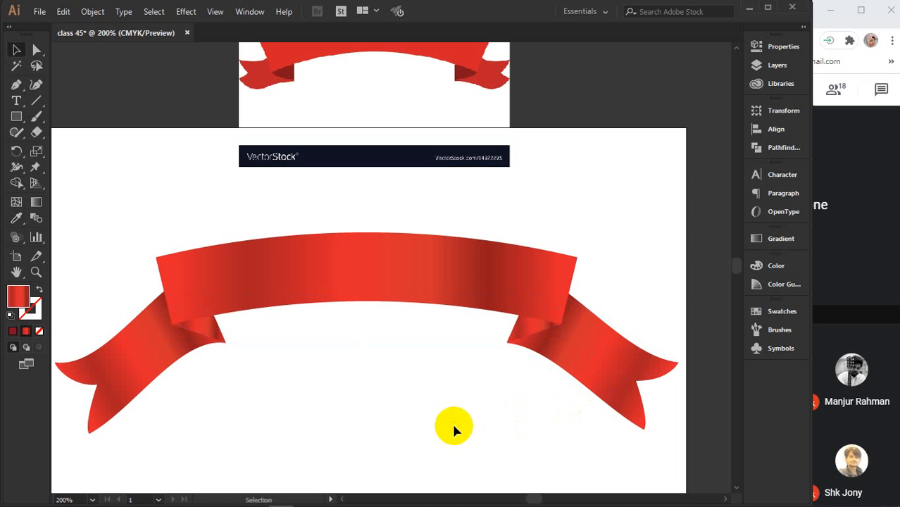
Try to reduce the height of both ribbon tails together
key("ctrl+minus")
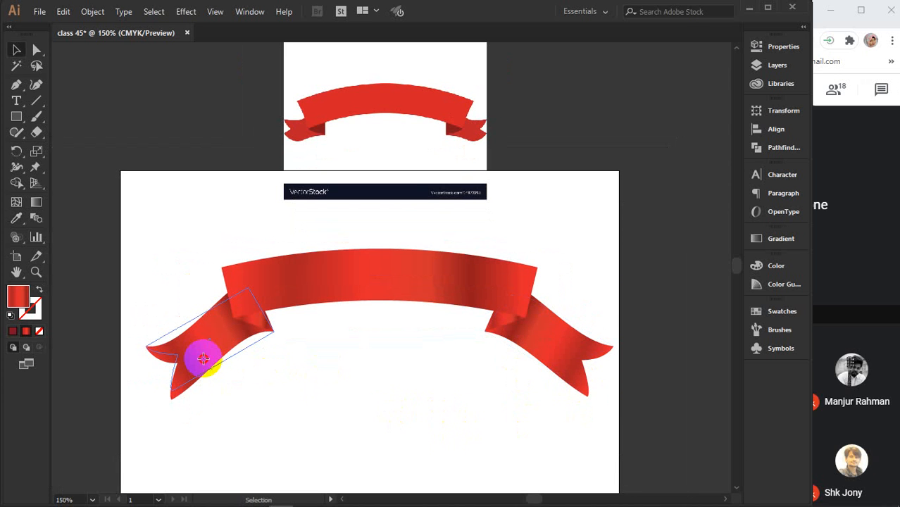
left_click(203, 363)
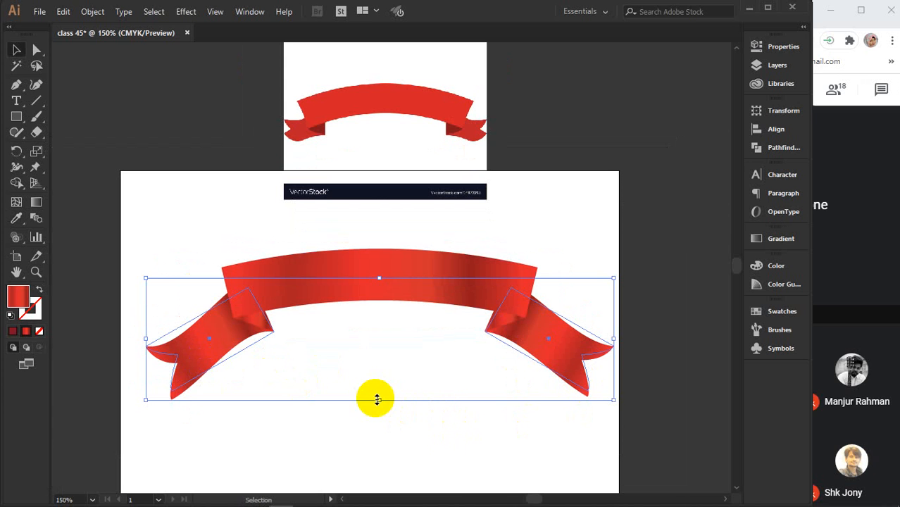
left_click_drag(376, 399, 377, 386)
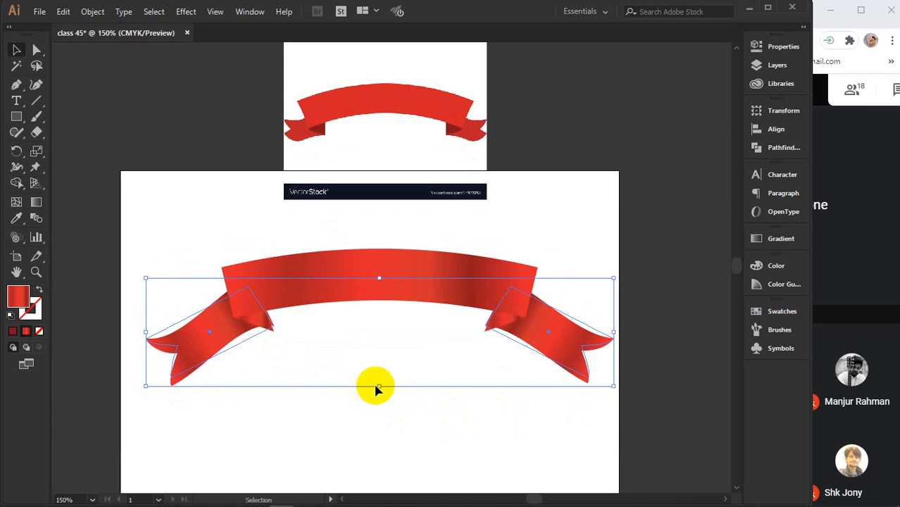
key("ctrl+z")
left_click(459, 436)
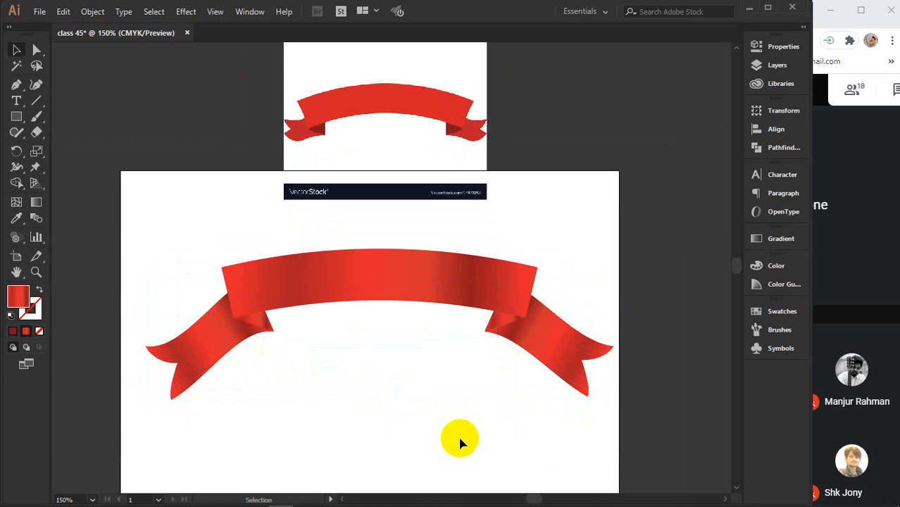
Delete the VectorStock reference image overlapping the artboard's upper edge
left_click_drag(619, 428, 125, 262)
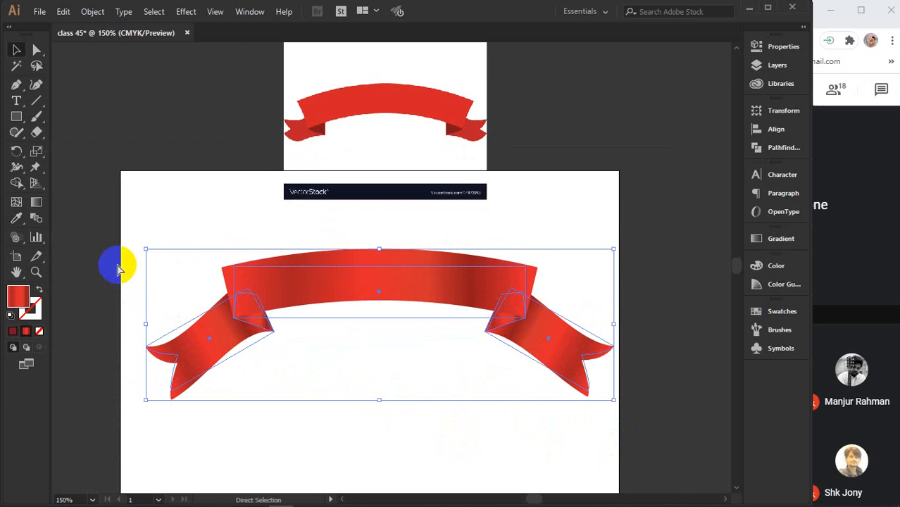
key("a")
key("v")
left_click(435, 144)
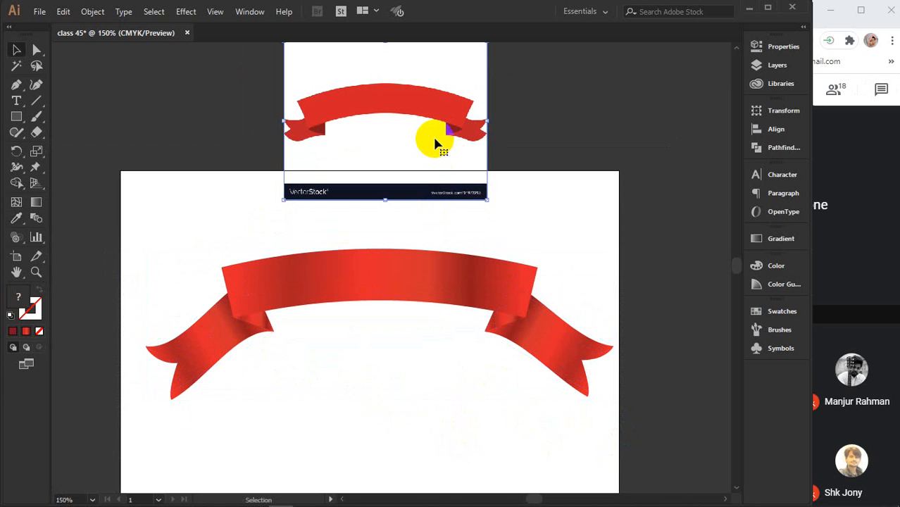
key("Delete")
Select the band, tails and folds of the finished ribbon banner and delete them to empty the artboard
scroll(390, 315, "down", 1)
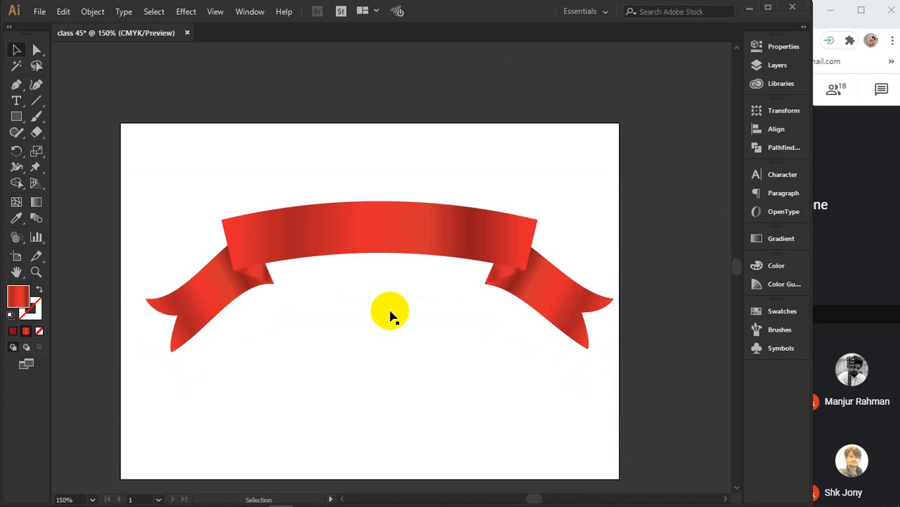
scroll(390, 316, "down", 1)
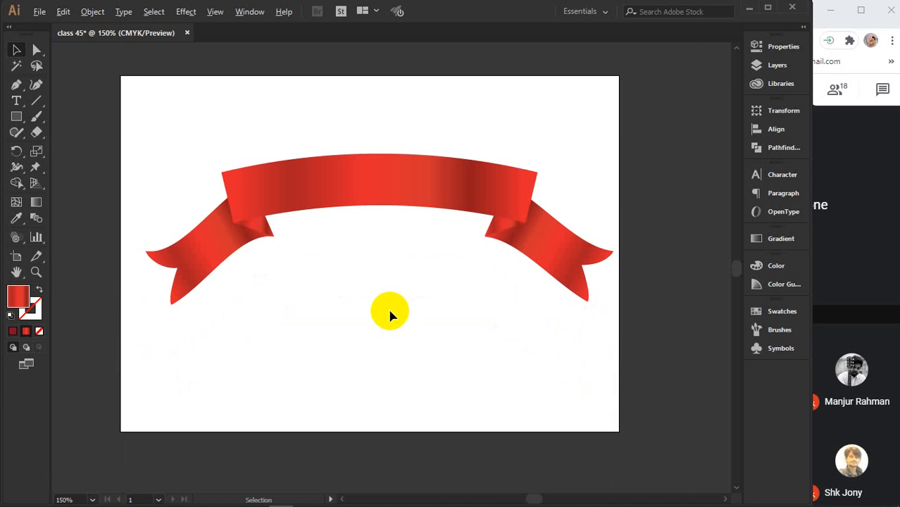
scroll(389, 311, "up", 1)
key("space")
left_click_drag(394, 313, 414, 331)
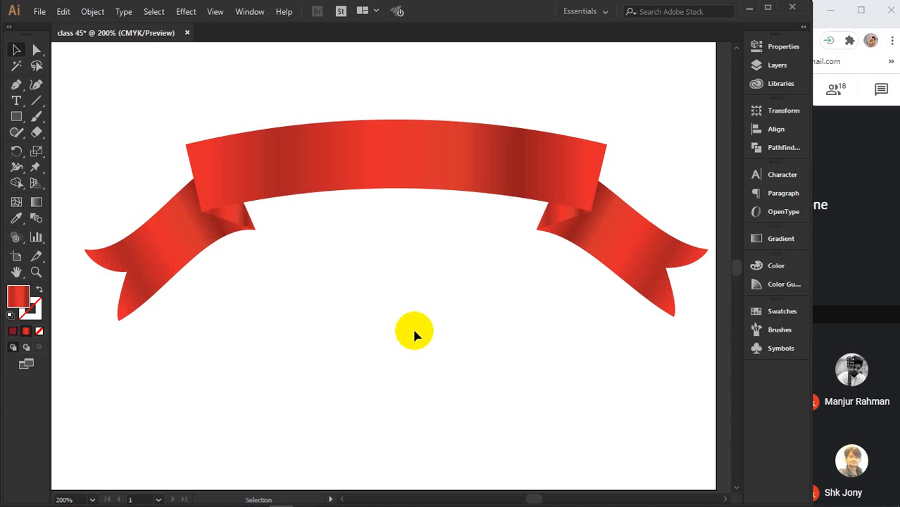
key("ctrl+minus")
key("ctrl+minus")
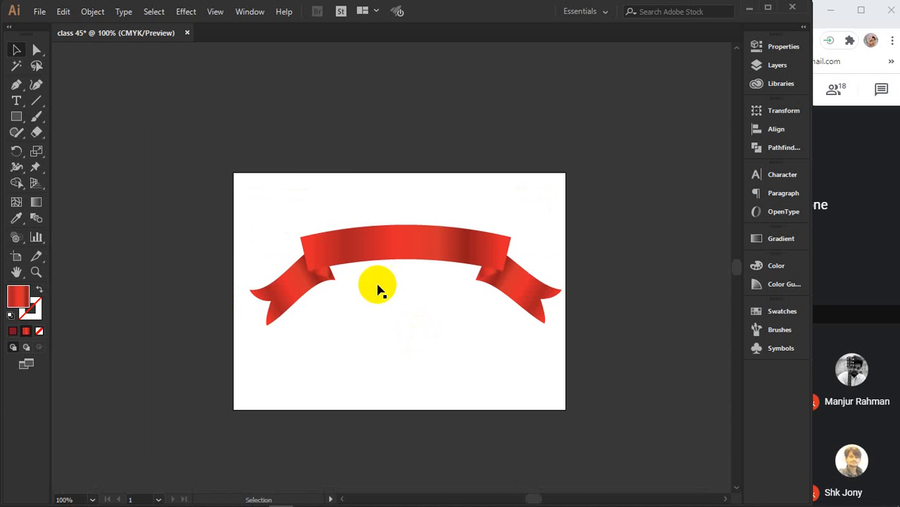
left_click_drag(265, 197, 542, 359)
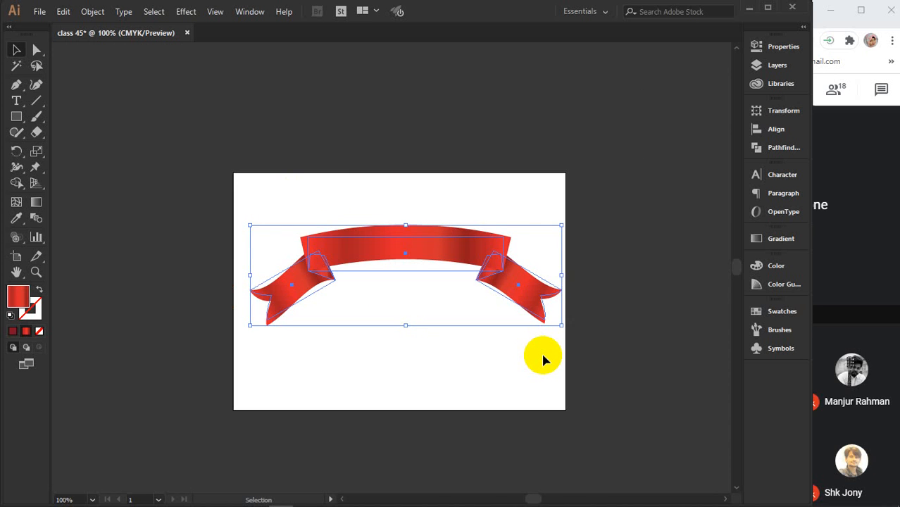
key("Delete")
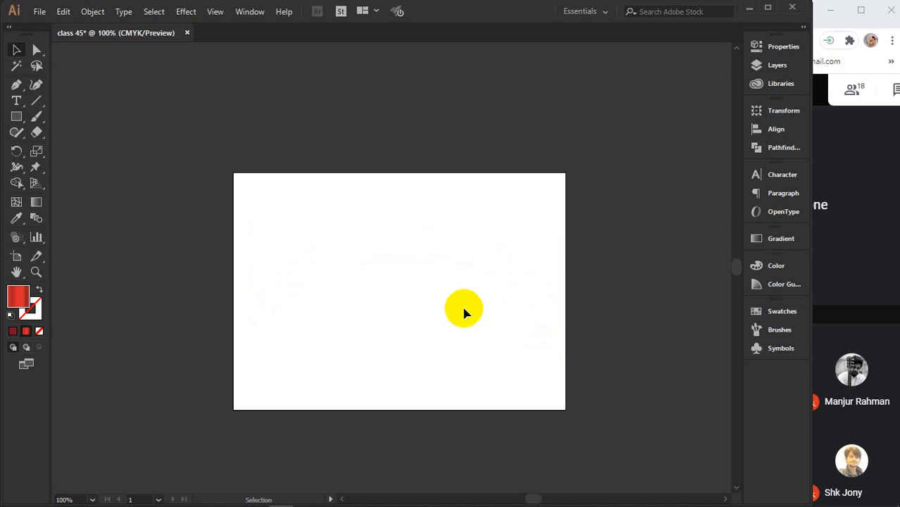
Draw a wide rectangle with the red gradient fill and no stroke near the centre of the empty artboard
left_click(16, 117)
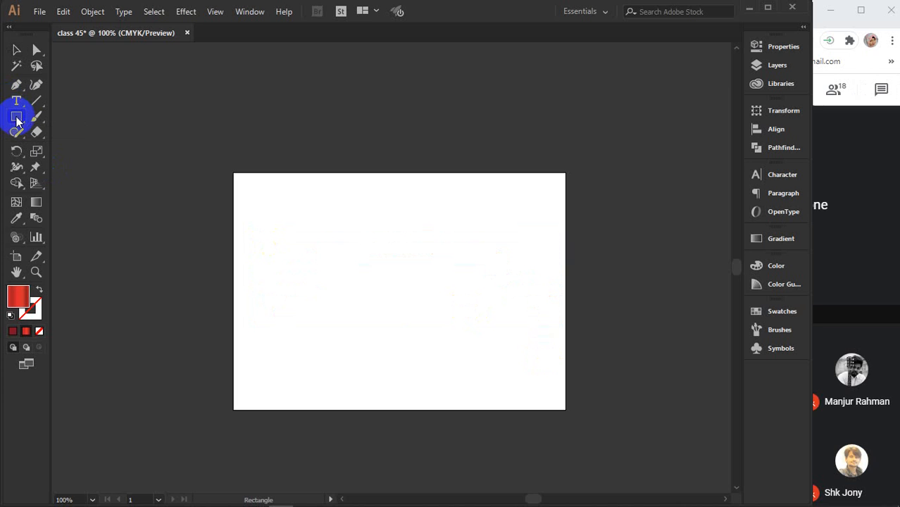
left_click_drag(317, 245, 486, 302)
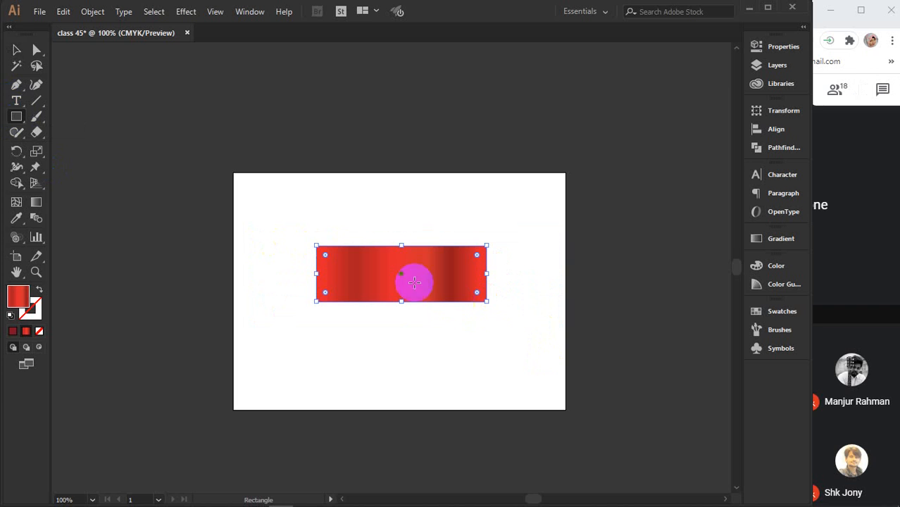
left_click(18, 49)
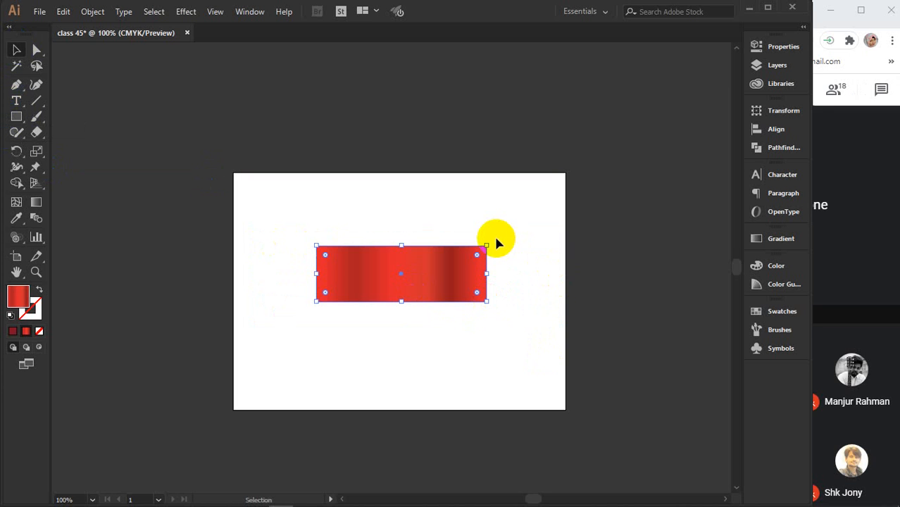
Rotate the red gradient rectangle to a diagonal of about 47° and open its gradient settings for editing
left_click_drag(494, 236, 510, 265)
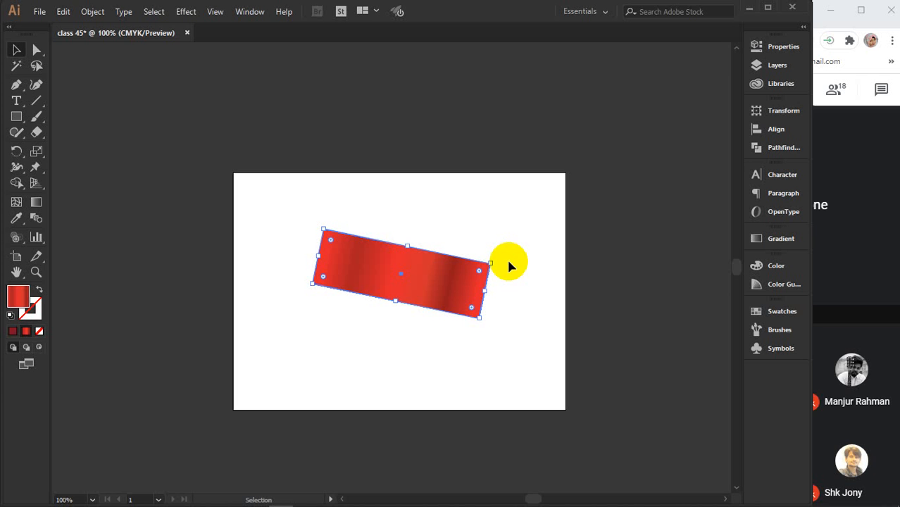
left_click_drag(495, 244, 448, 167)
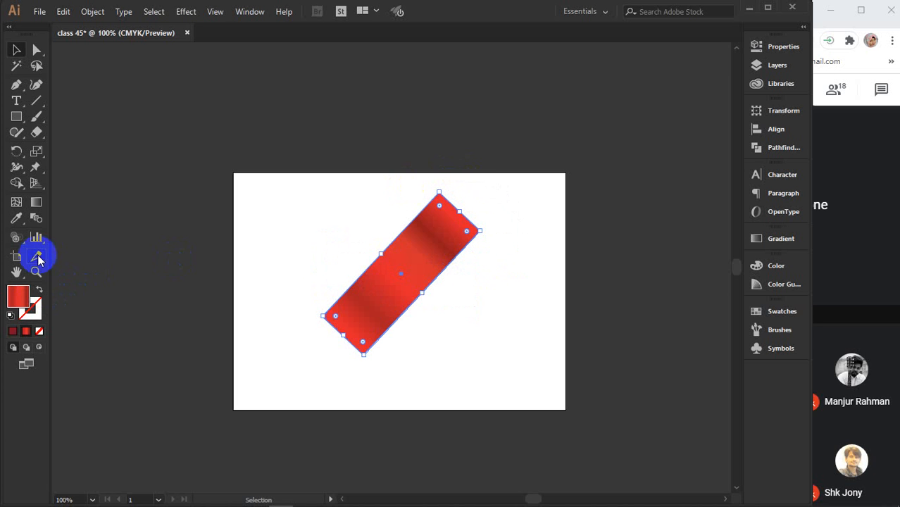
double_click(37, 201)
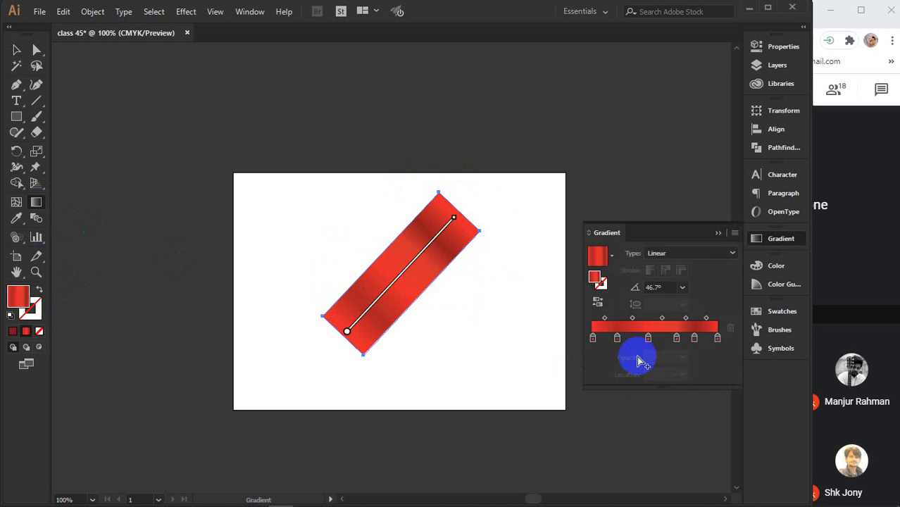
Recolour the first gradient stop of the rotated rectangle to amber yellow ffc200
left_click(594, 339)
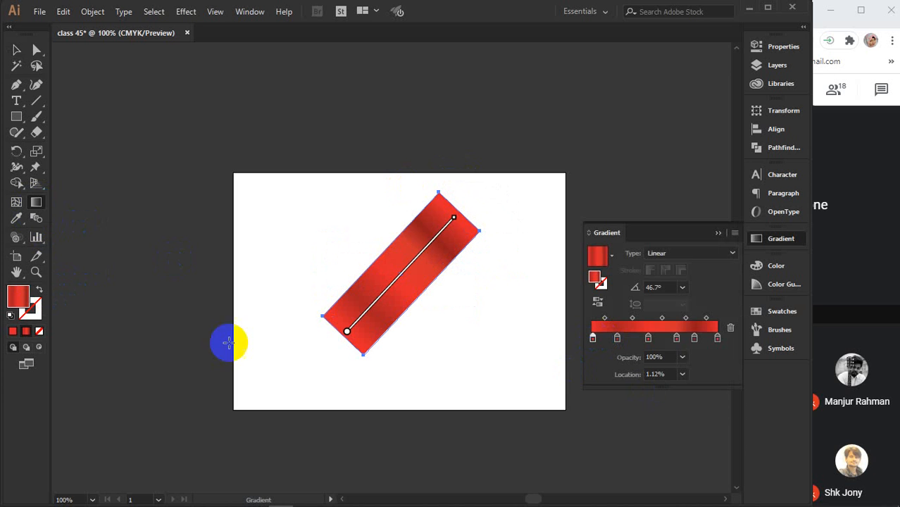
double_click(13, 298)
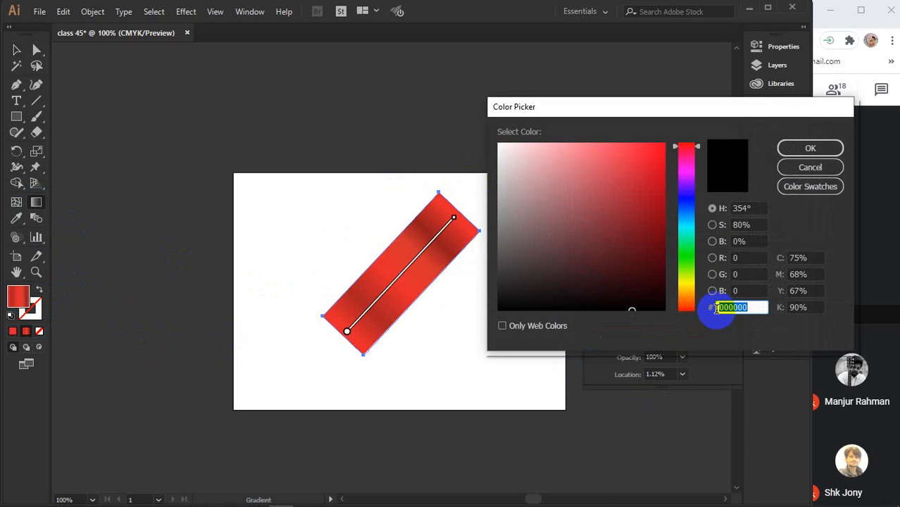
left_click(686, 290)
left_click(653, 149)
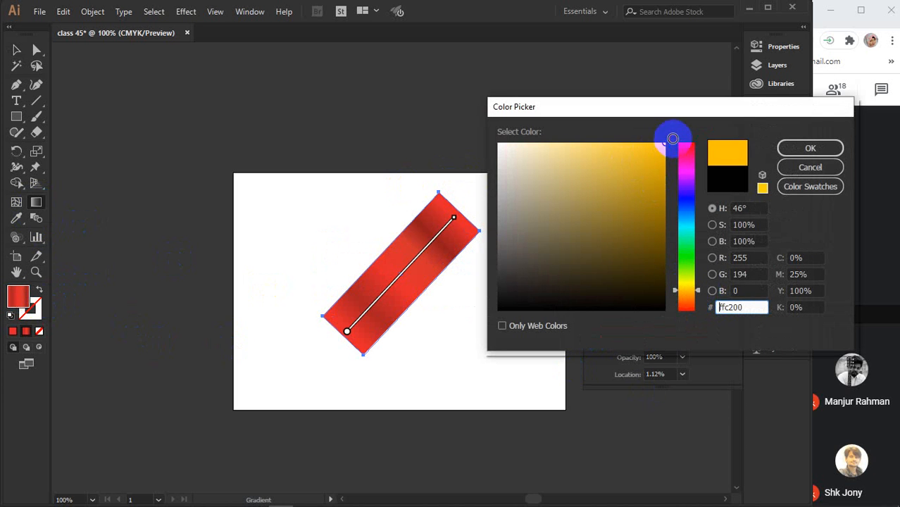
left_click(810, 148)
Recolour the second gradient stop, at 20.19%, to a dark golden brown with a hue of 39°
left_click(617, 340)
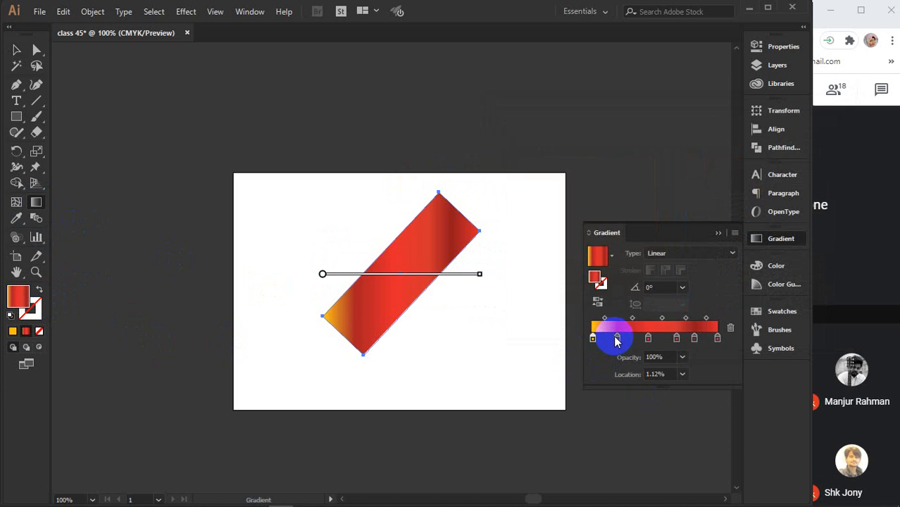
left_click(617, 339)
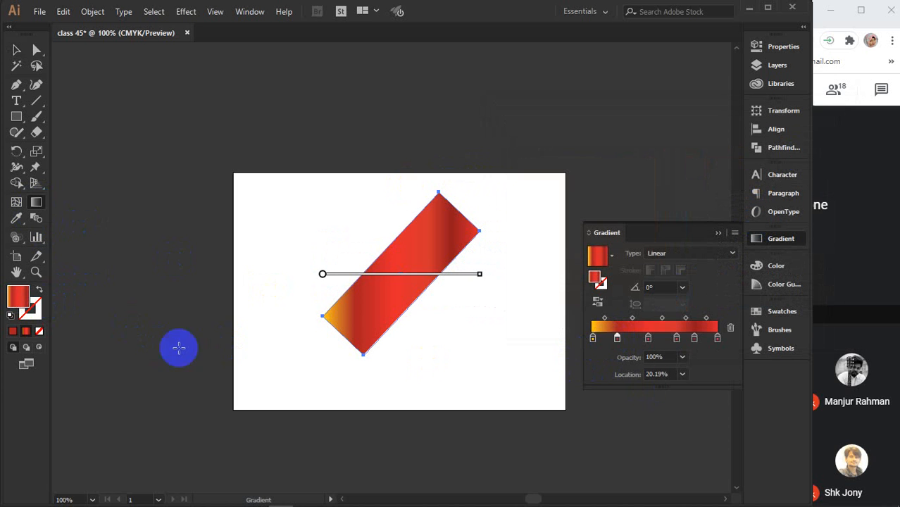
double_click(22, 302)
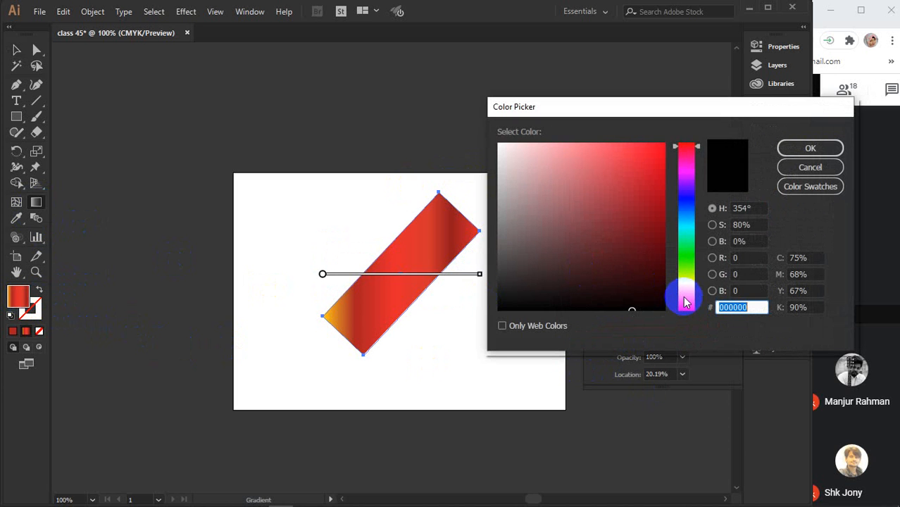
left_click_drag(684, 298, 686, 297)
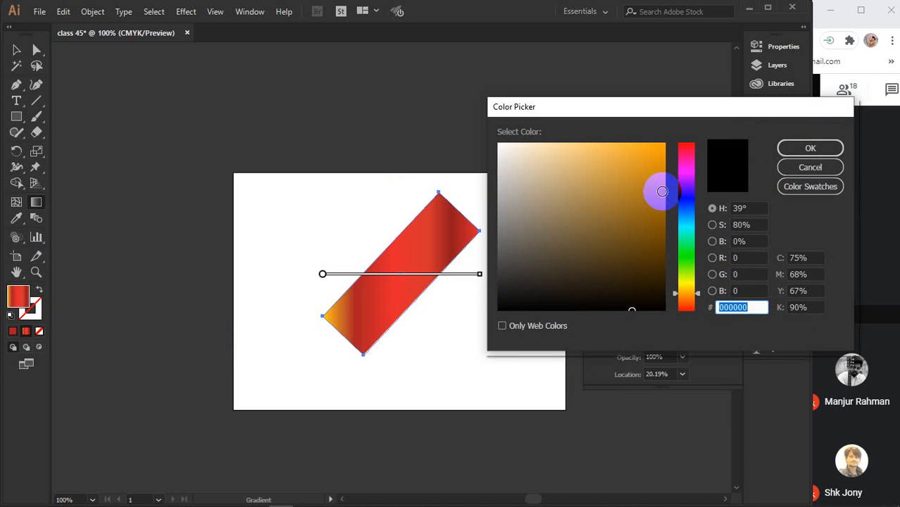
left_click(663, 190)
left_click(810, 148)
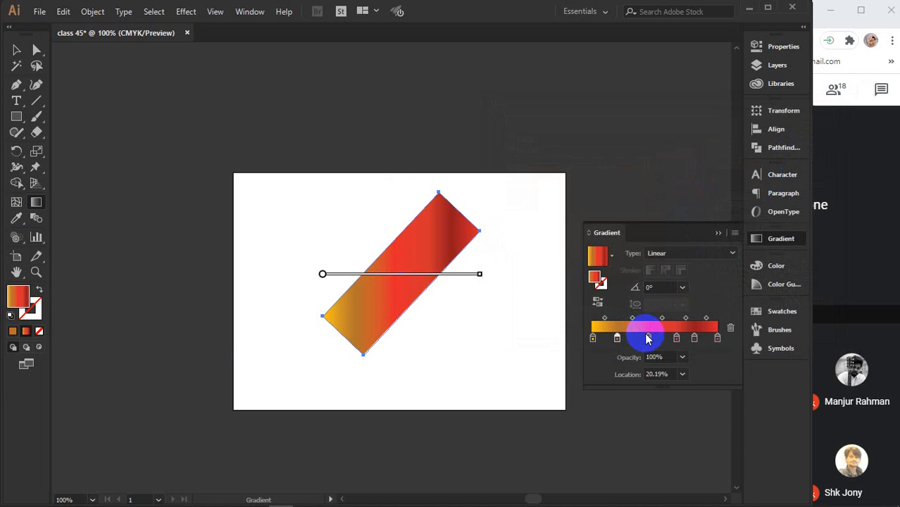
Recolour the third gradient stop, at 44.87%, to a light orange with a hue of 36°
double_click(21, 305)
left_click(685, 295)
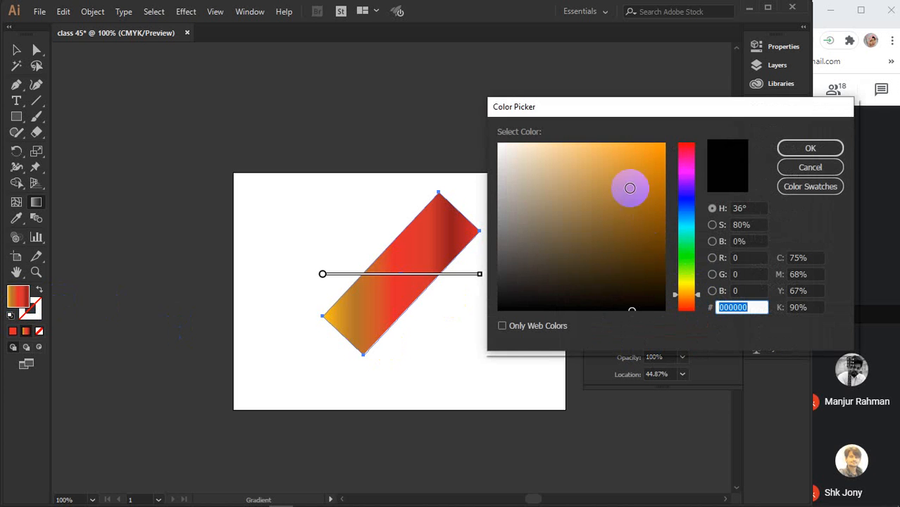
left_click(619, 151)
left_click(620, 143)
left_click(788, 148)
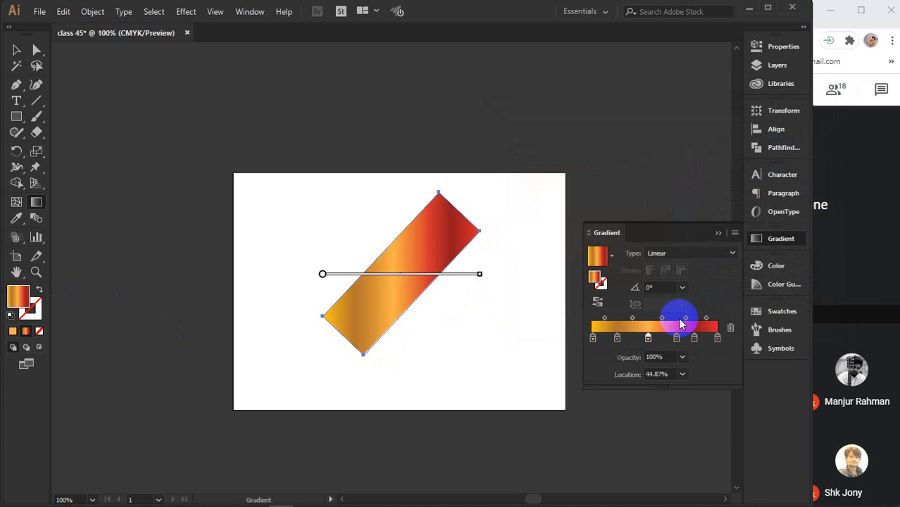
Recolour the fourth gradient stop, at 67.44%, to a slightly darker orange with a hue of 38°
left_click(676, 338)
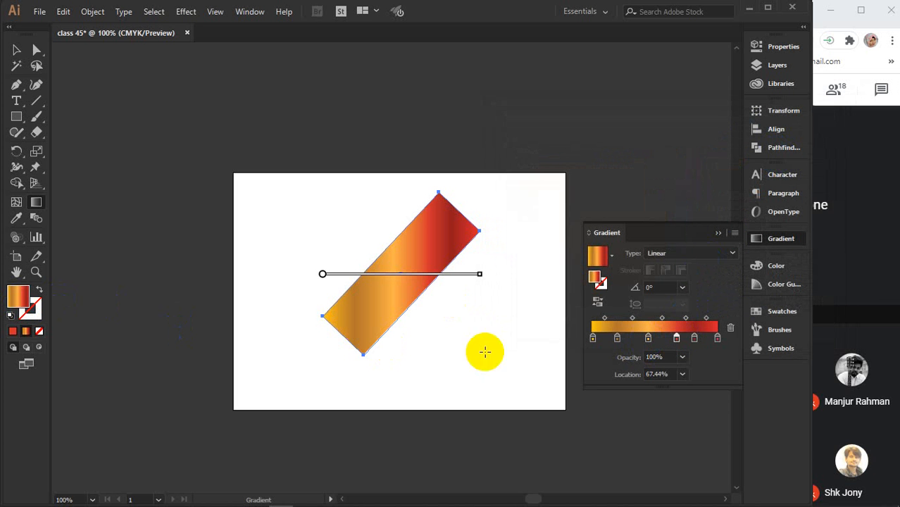
double_click(13, 301)
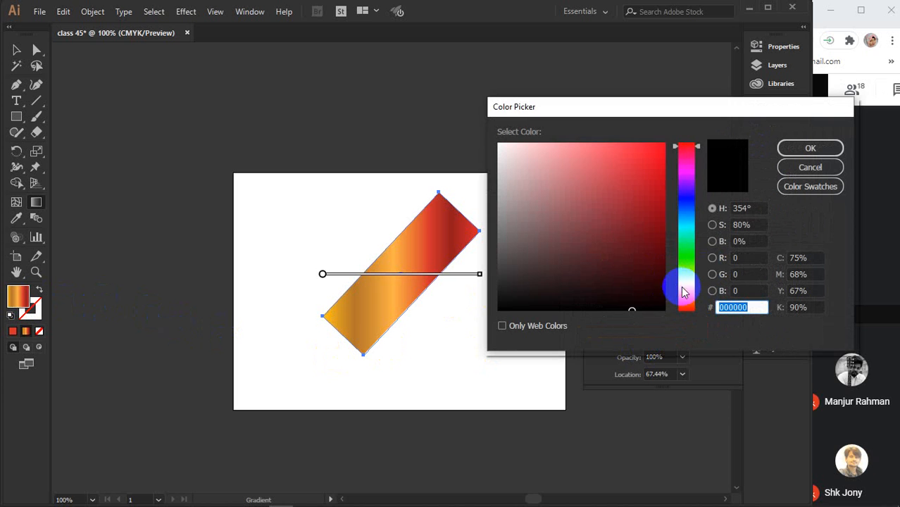
left_click(686, 294)
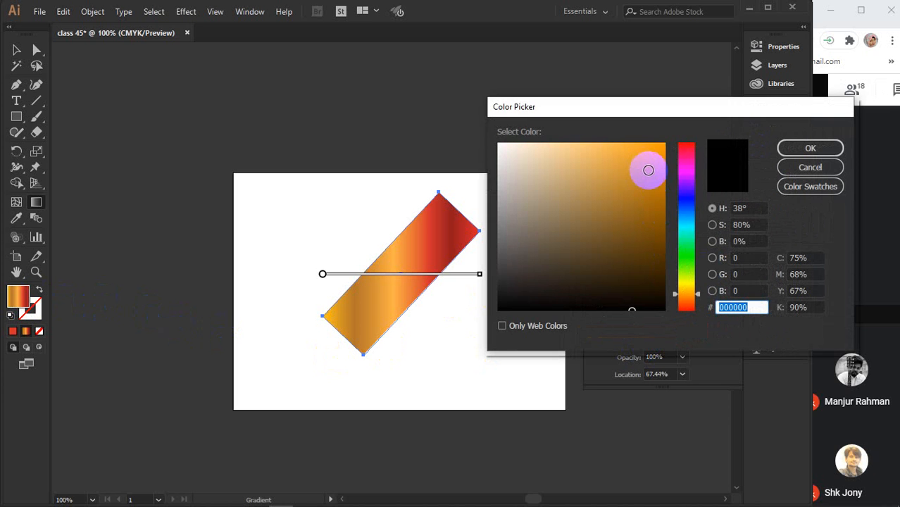
left_click(649, 170)
left_click(809, 148)
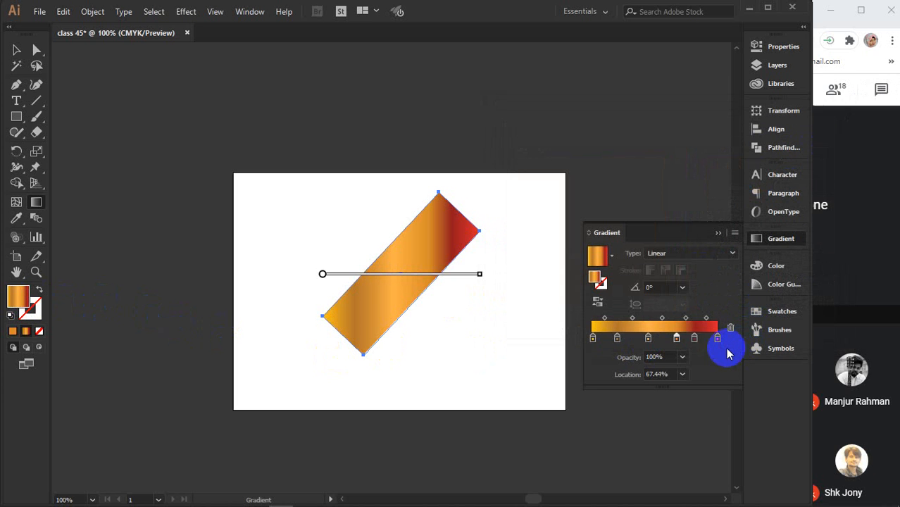
Recolour the fifth gradient stop, at 81.78%, to a fully saturated bright orange with a hue of 36°
left_click(695, 338)
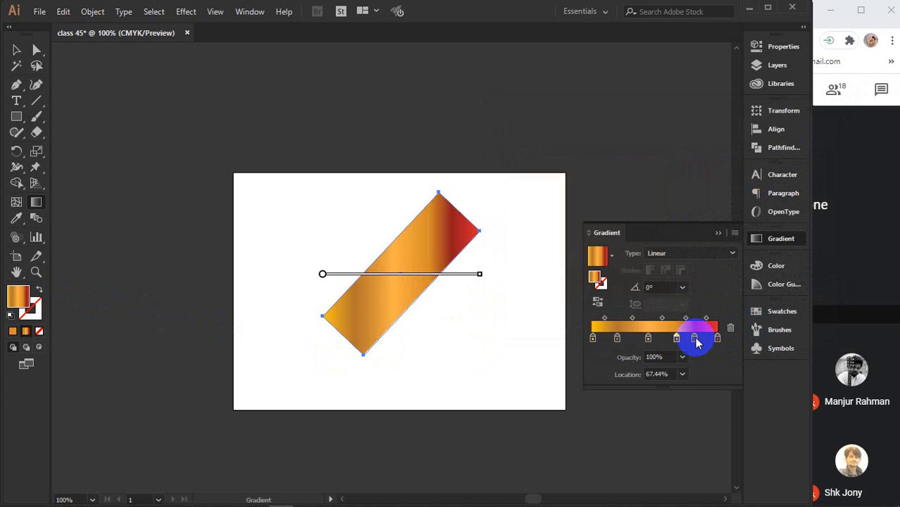
double_click(23, 298)
left_click(689, 293)
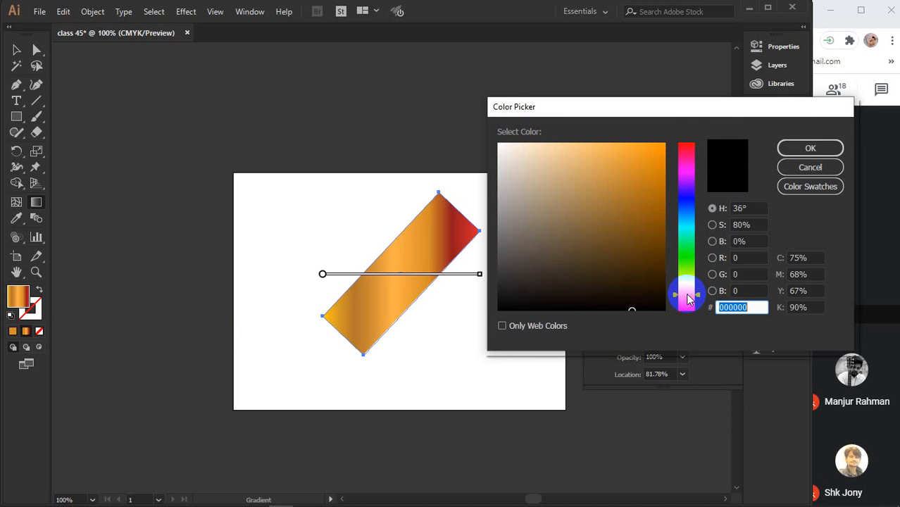
left_click_drag(645, 193, 679, 134)
left_click(792, 156)
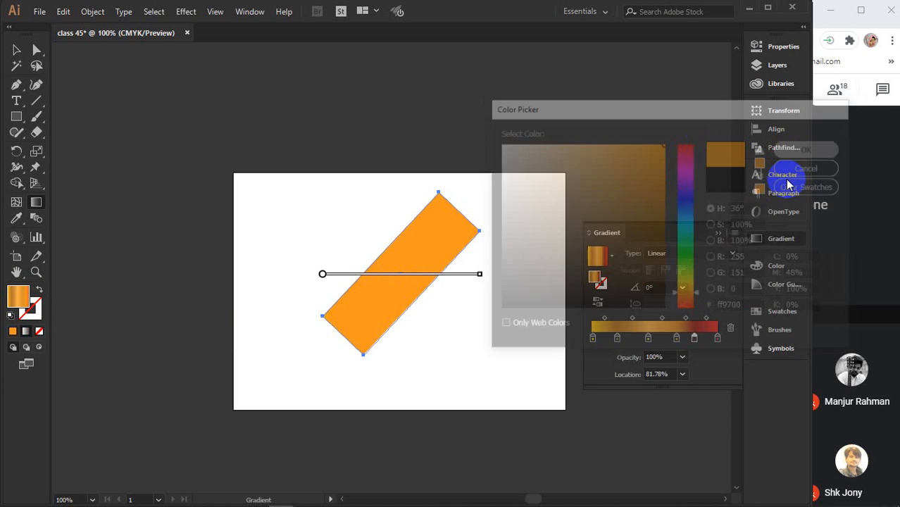
Recolour the last gradient stop, at 100%, to a dark golden orange with a hue of 40°
left_click(719, 341)
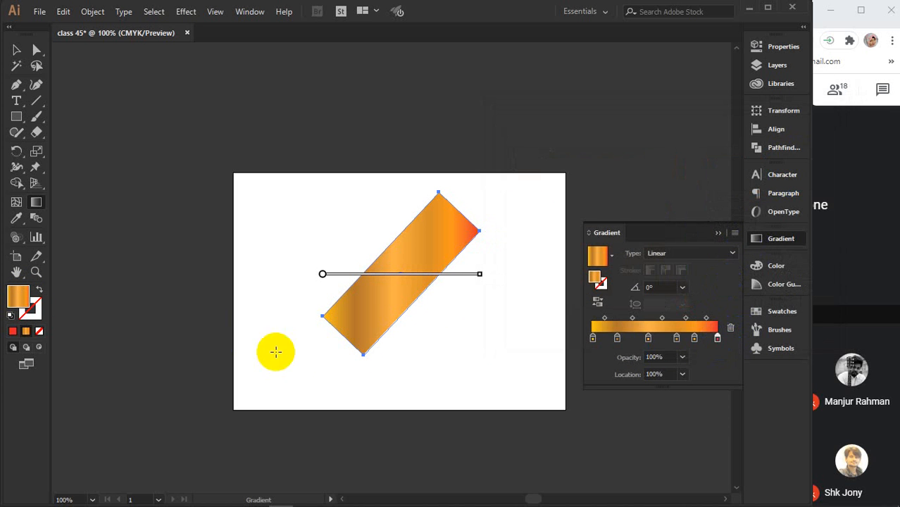
double_click(21, 304)
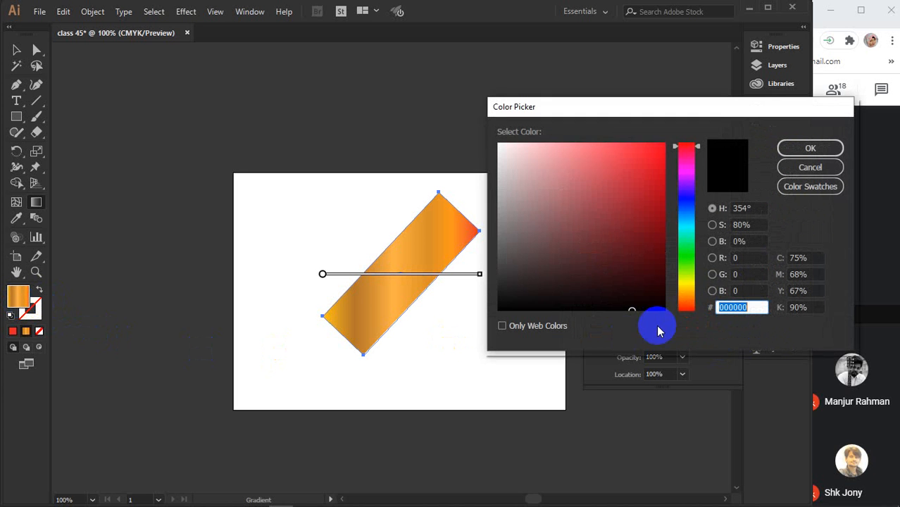
left_click_drag(685, 297, 685, 291)
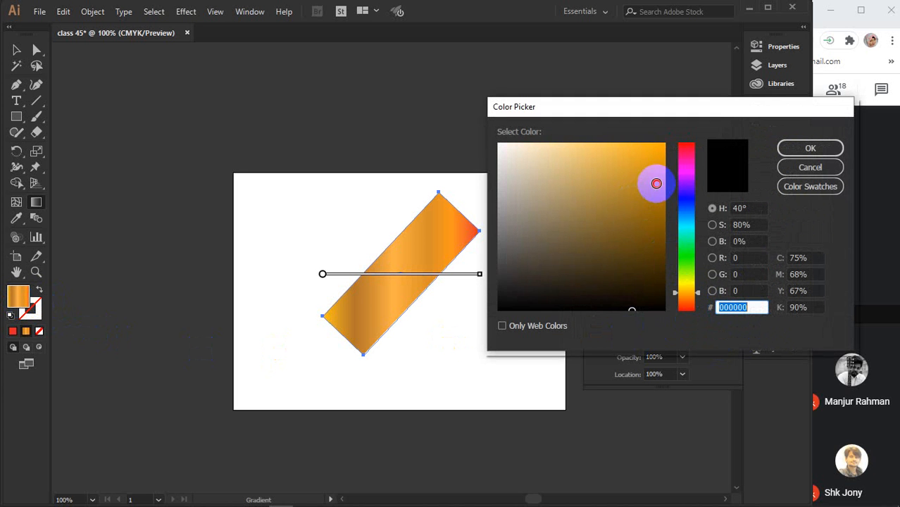
left_click(655, 184)
left_click(811, 150)
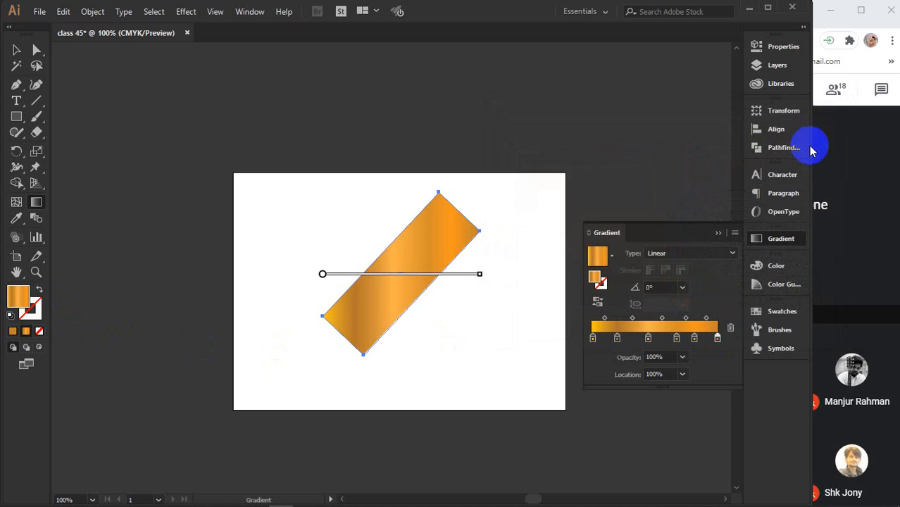
Change the first gradient stop, at 1.12%, to a fully saturated bright orange with a hue of 36°
left_click(617, 339)
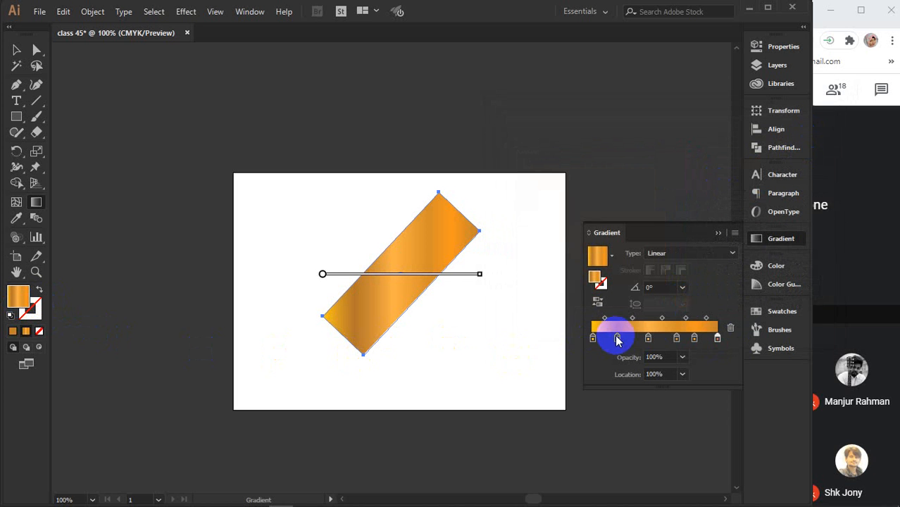
left_click(594, 338)
left_click(28, 310)
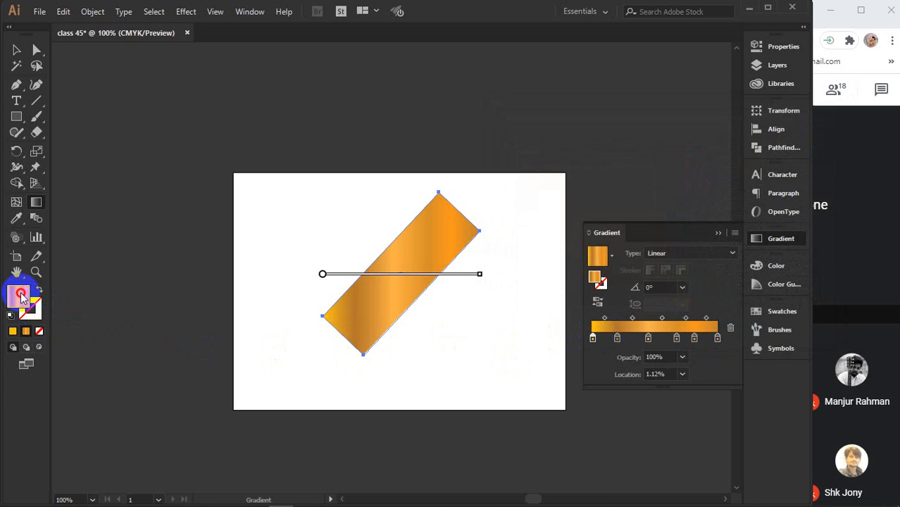
double_click(22, 296)
left_click(682, 295)
left_click(646, 169)
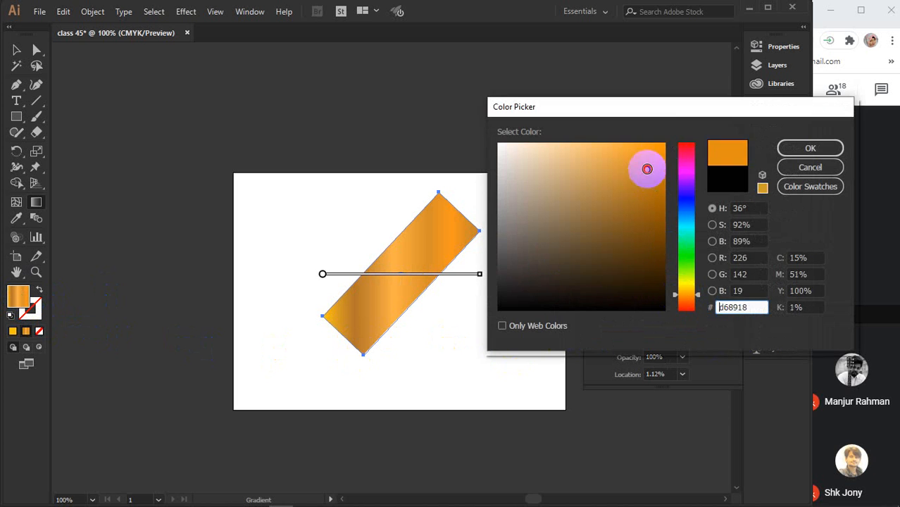
left_click_drag(647, 169, 689, 137)
left_click(806, 148)
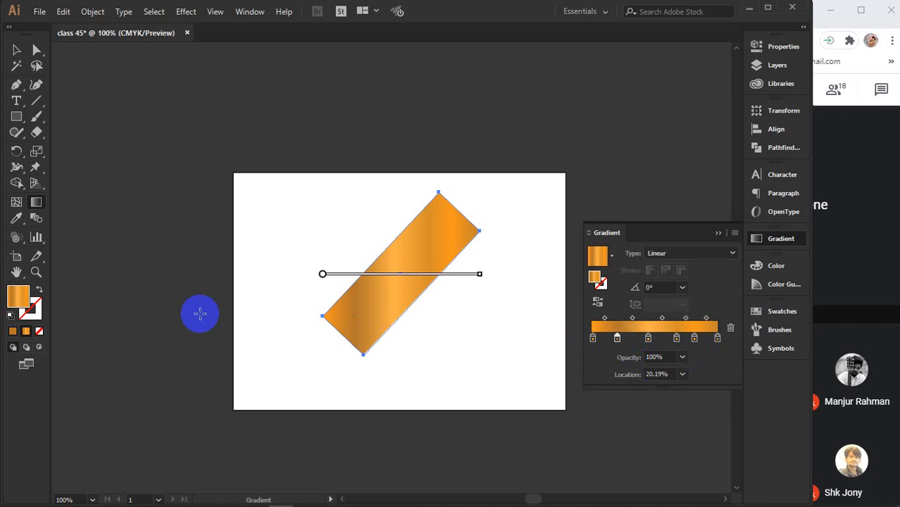
Change the second gradient stop, at 20.19%, to the golden orange ce8b05
double_click(18, 295)
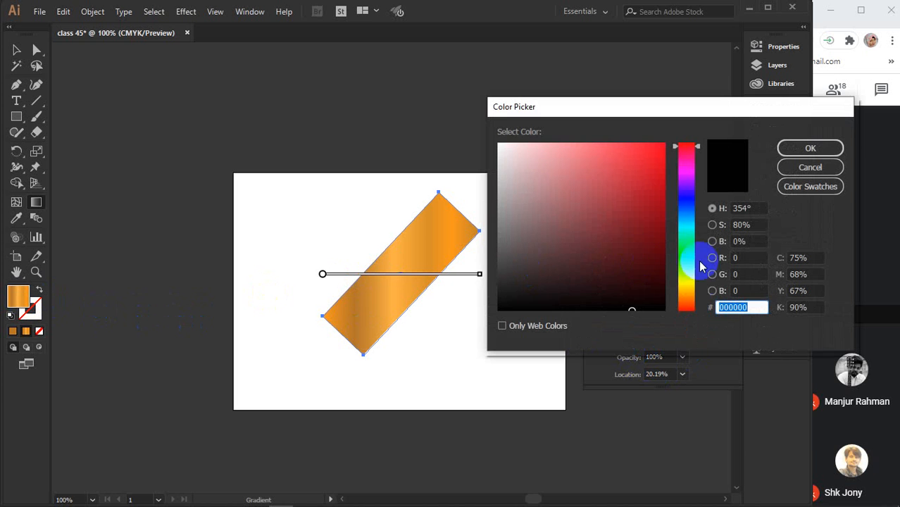
left_click(687, 292)
left_click(657, 171)
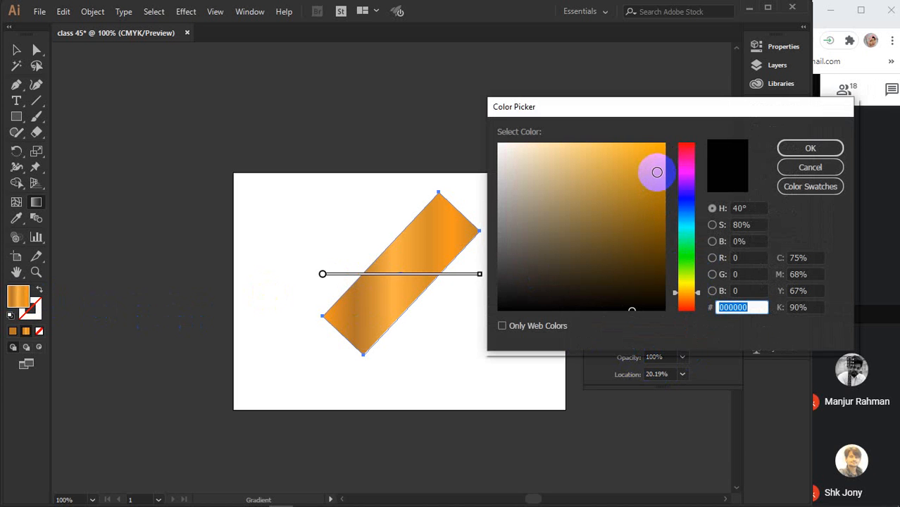
left_click(793, 149)
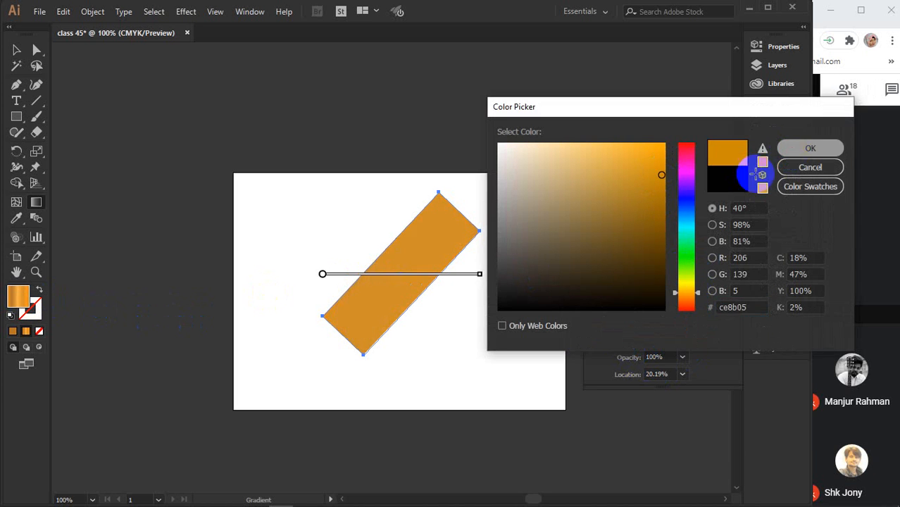
Redraw the gradient direction straight across the rectangle's short side, at an angle of about -43°, so the bands run along its length
left_click_drag(322, 312, 491, 233)
left_click_drag(342, 338, 477, 214)
left_click_drag(392, 231, 438, 274)
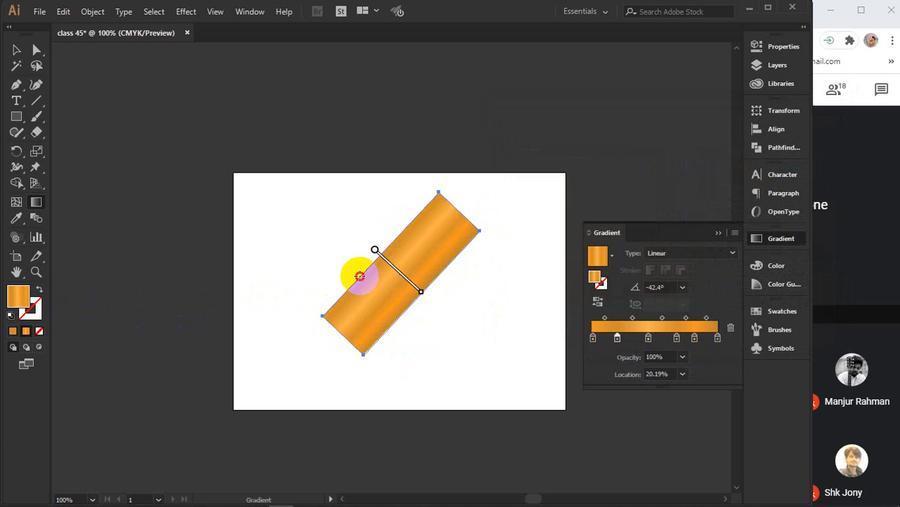
left_click_drag(360, 276, 398, 315)
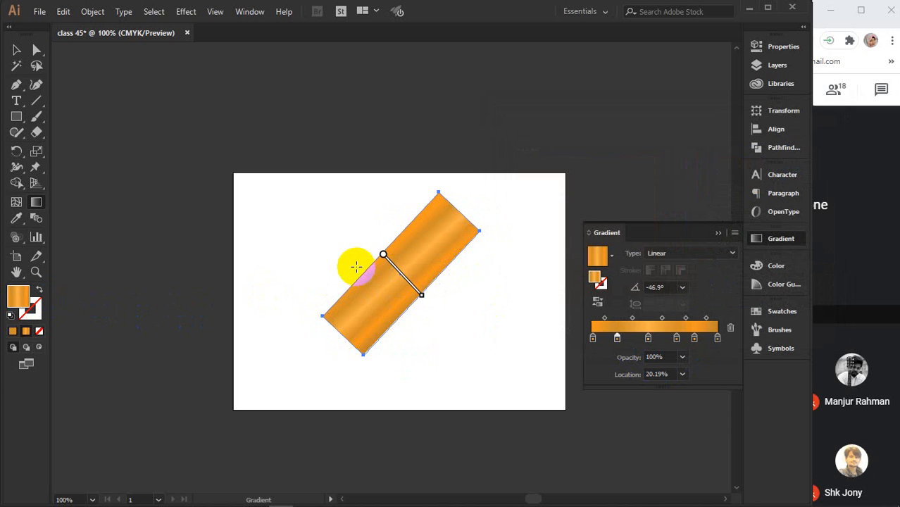
left_click_drag(357, 266, 403, 315)
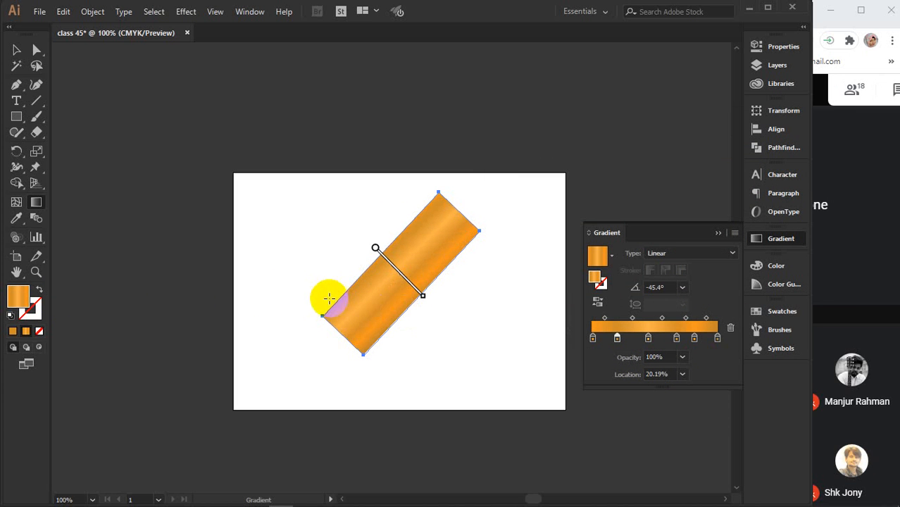
left_click_drag(321, 316, 363, 355)
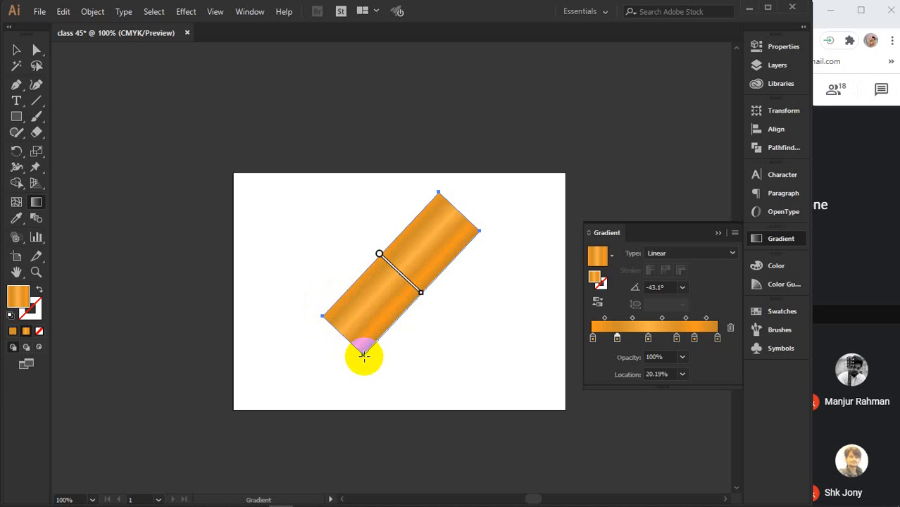
Redraw the gradient to extend slightly past both long edges of the rectangle at about -43.3°, and deselect the rectangle
left_click_drag(312, 309, 368, 361)
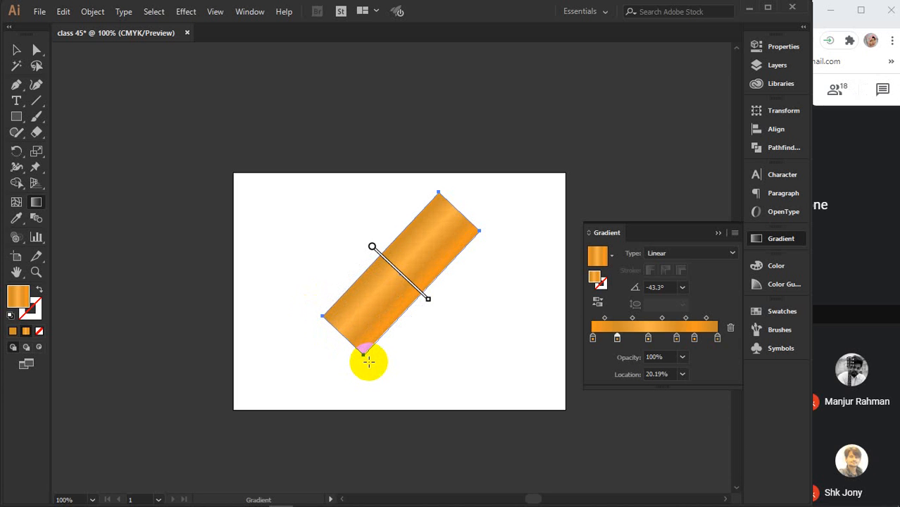
left_click(718, 233)
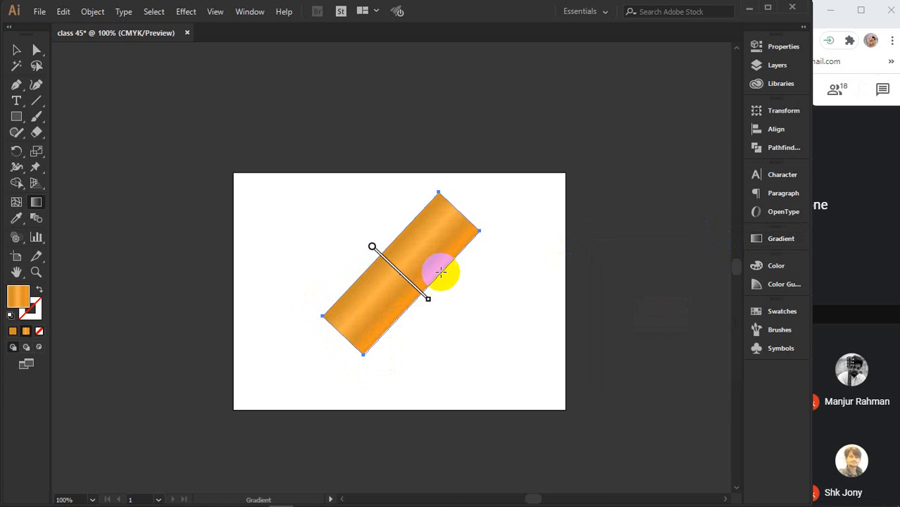
scroll(441, 272, "up", 2)
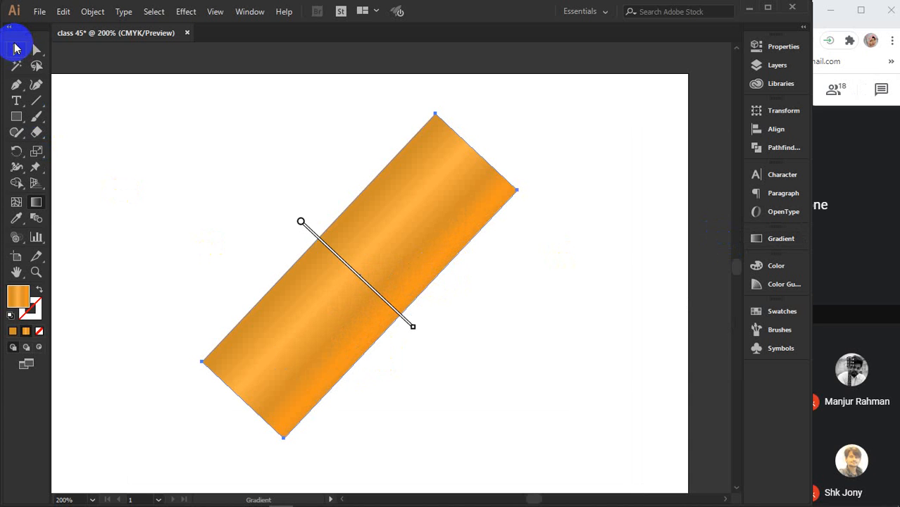
left_click(16, 50)
left_click(527, 319)
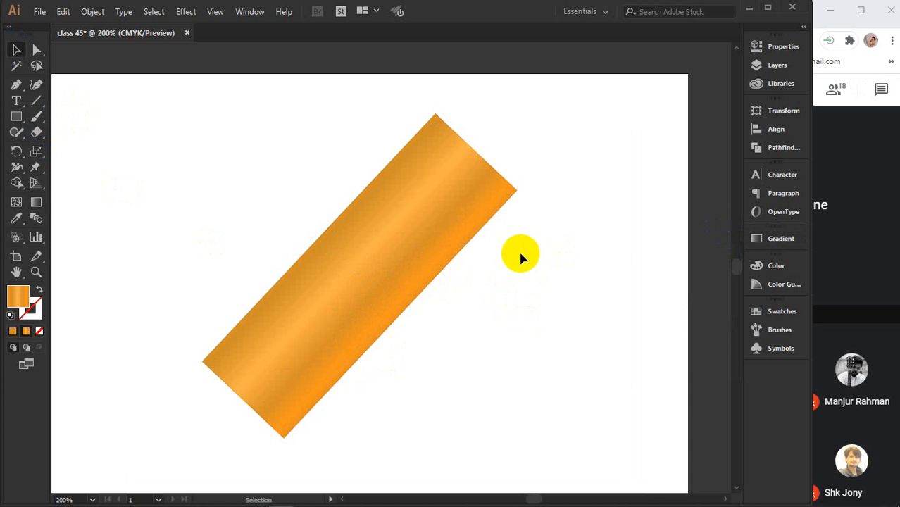
Draw a wide, flat ellipse extending sideways from the rectangle's topmost corner
key("space")
left_click_drag(549, 290, 542, 322)
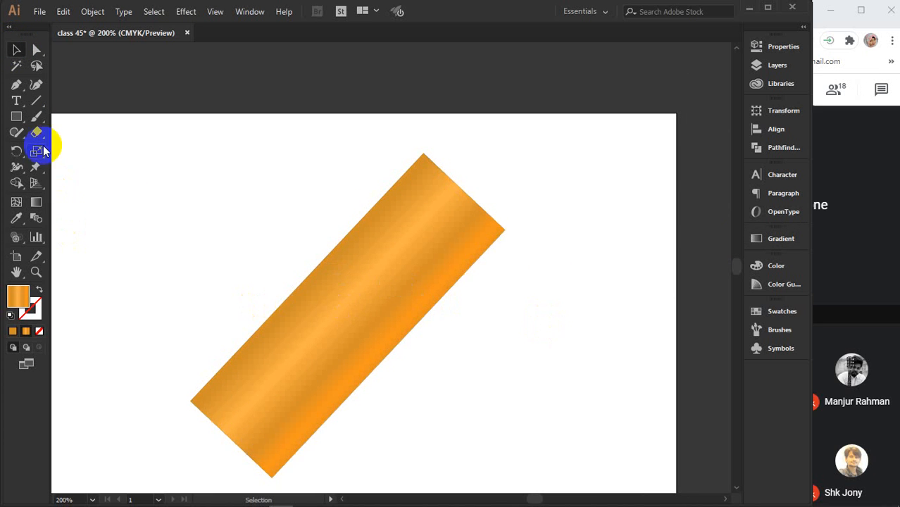
left_click(16, 117)
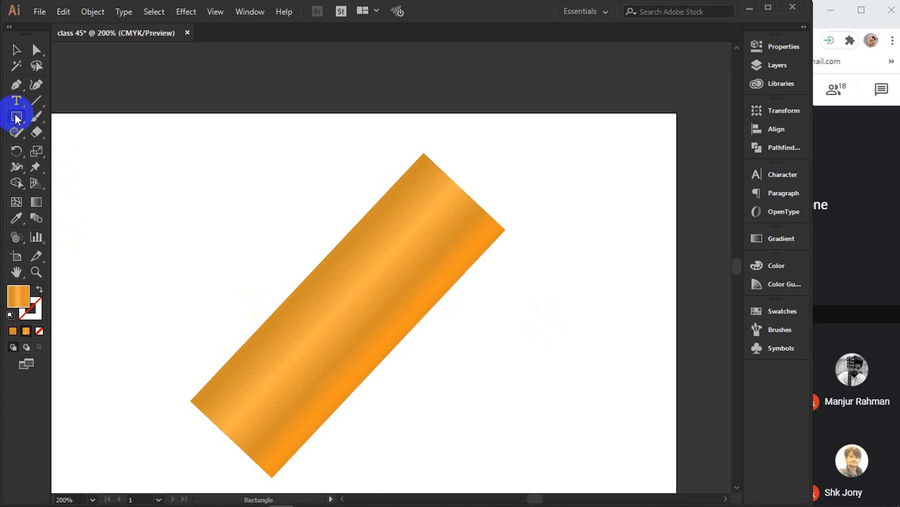
left_click(16, 117)
left_click_drag(16, 117, 110, 145)
left_click_drag(424, 149, 561, 188)
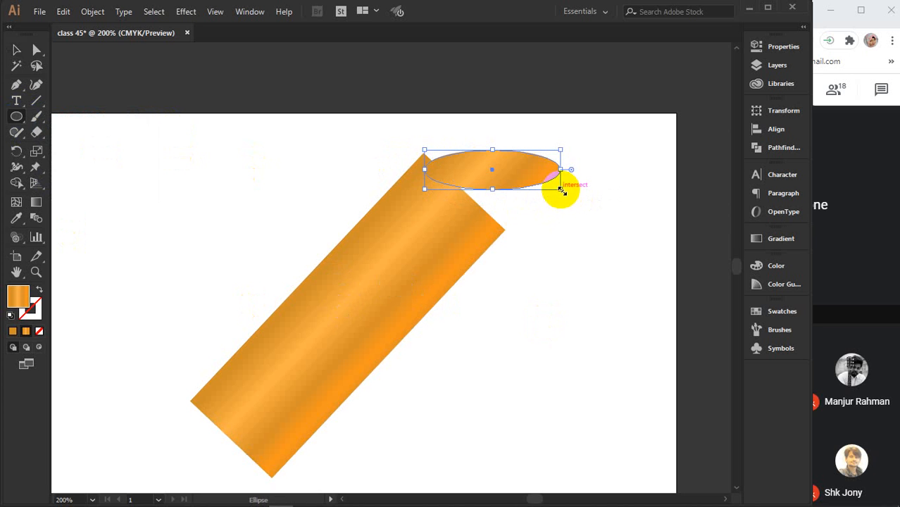
Rotate the ellipse to follow the rectangle's upper short end and place it over that end, sized roughly to its width
left_click(16, 49)
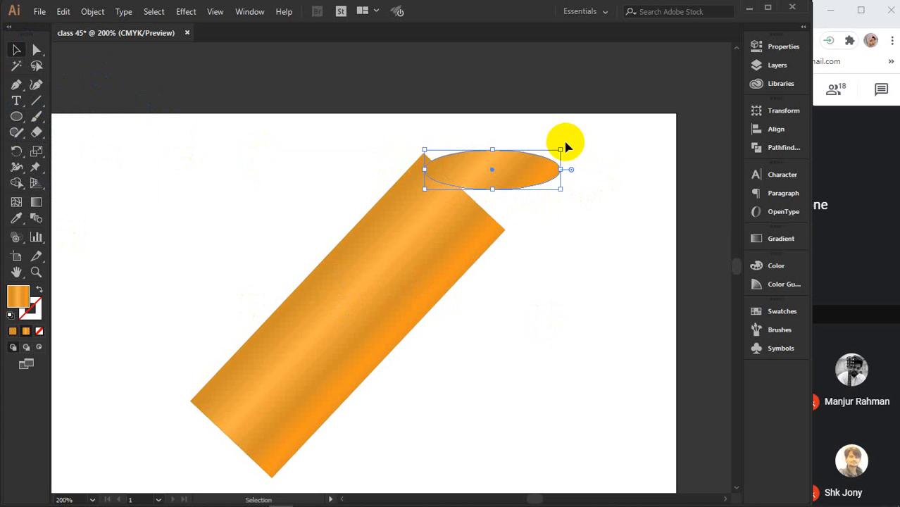
left_click_drag(565, 146, 573, 195)
left_click_drag(517, 186, 490, 203)
left_click_drag(541, 226, 512, 230)
left_click_drag(533, 201, 541, 305)
Fit the ellipse to the rectangle's upper end by nudging it sideways, shortening it to the end's width and rotating it slightly
scroll(483, 215, "up", 4)
key("space")
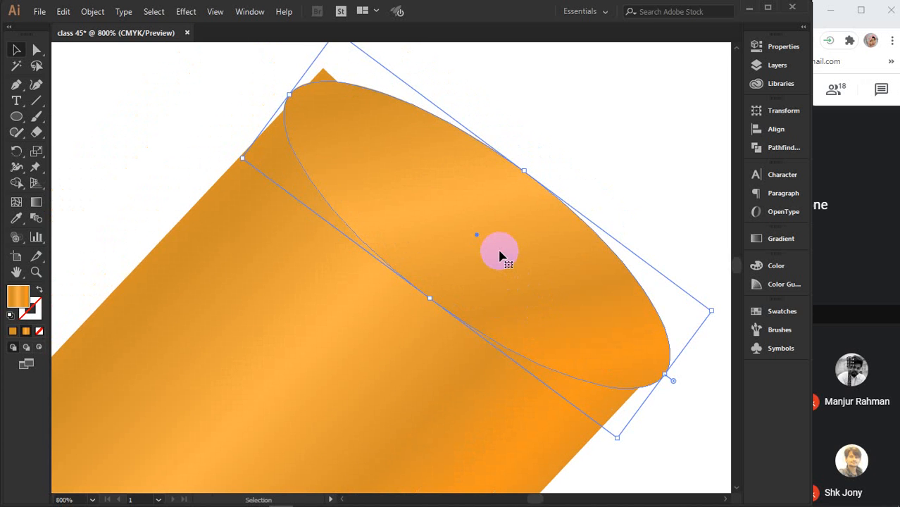
key("Right")
key("Right")
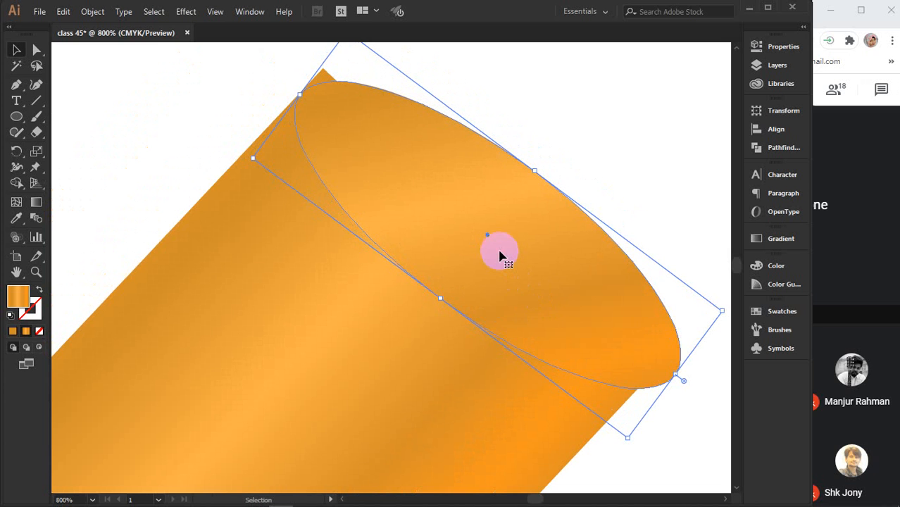
left_click_drag(679, 376, 653, 376)
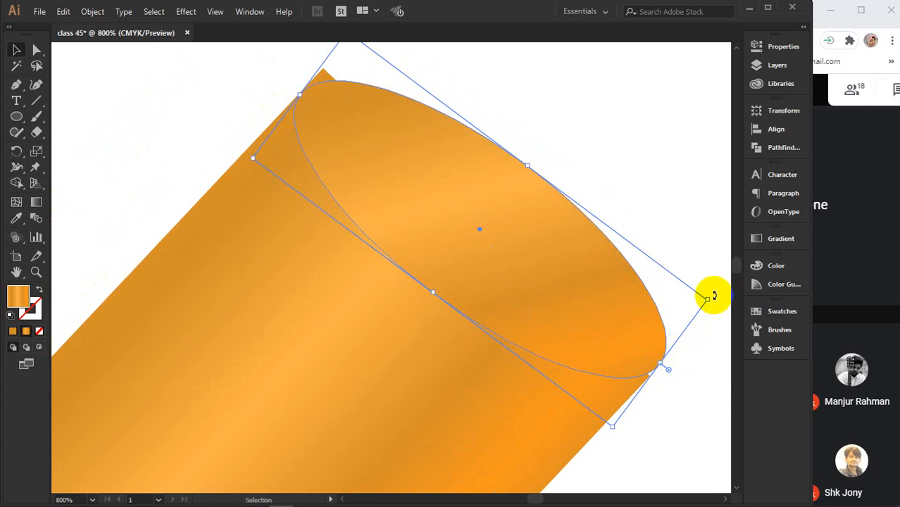
left_click_drag(711, 295, 708, 307)
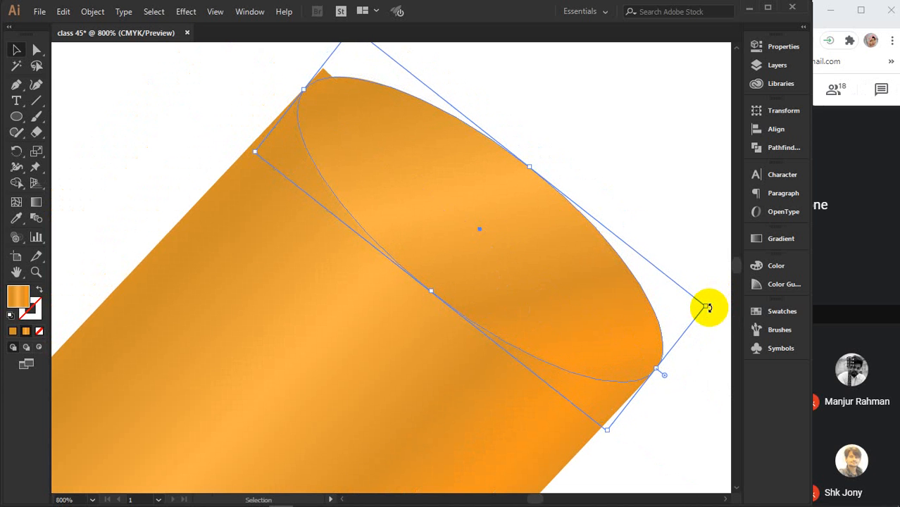
Send the ellipse to the back, behind the rectangle, and deselect it
right_click(471, 280)
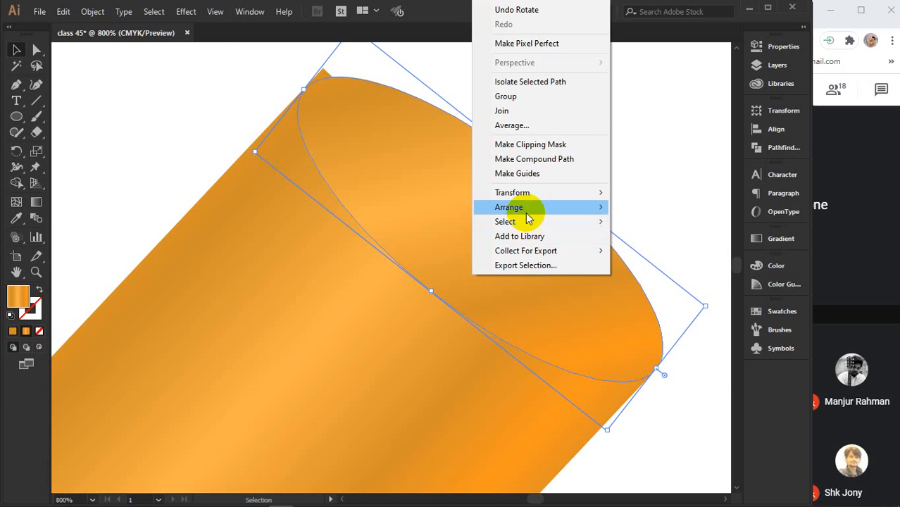
mouse_move(526, 207)
left_click(662, 255)
left_click(651, 191)
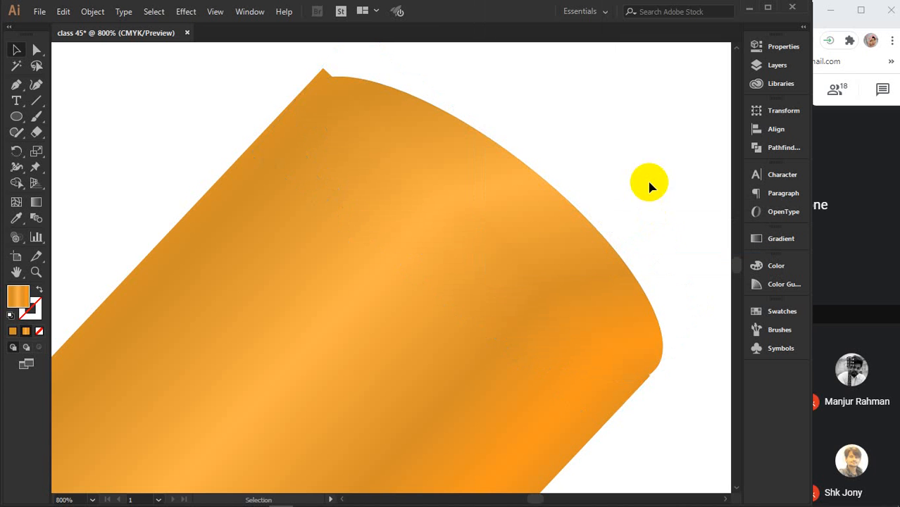
Nudge the ellipse upward over the rectangle's end and move its lower end anchor onto the rectangle's adjacent corner
left_click(541, 213)
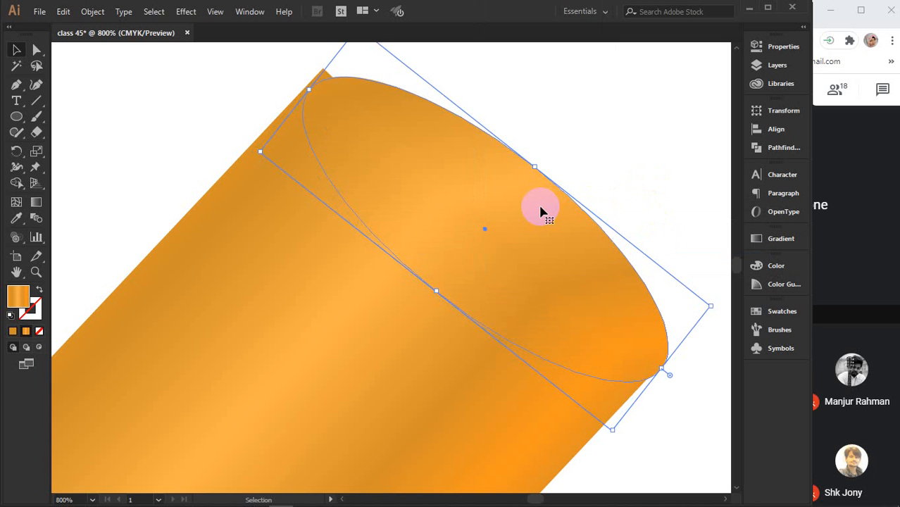
key("Up")
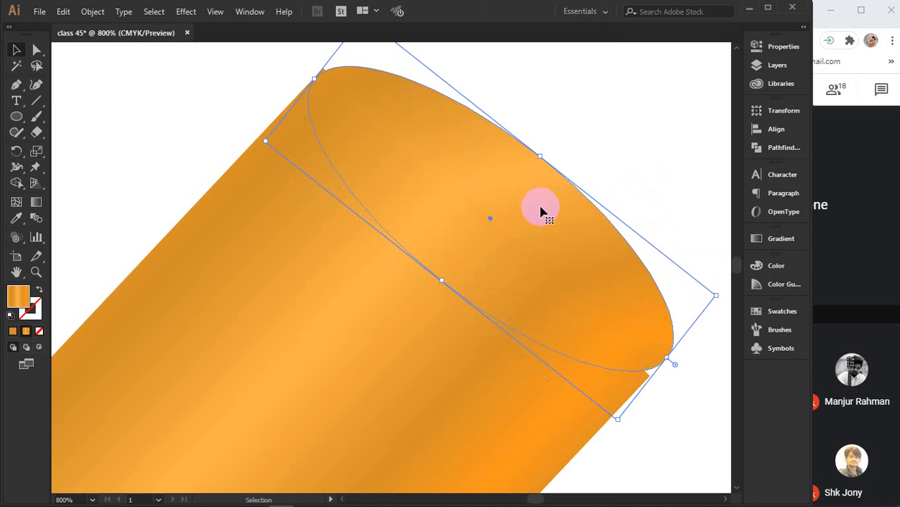
key("Up")
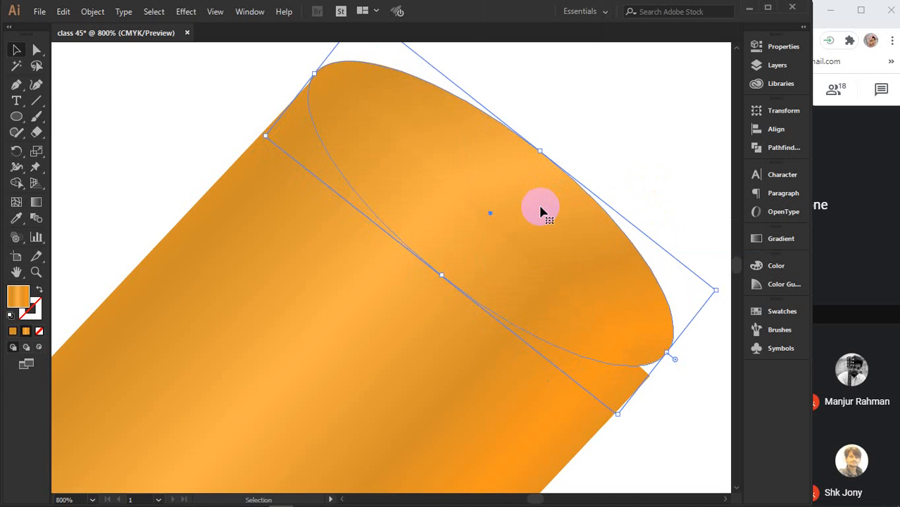
left_click(36, 51)
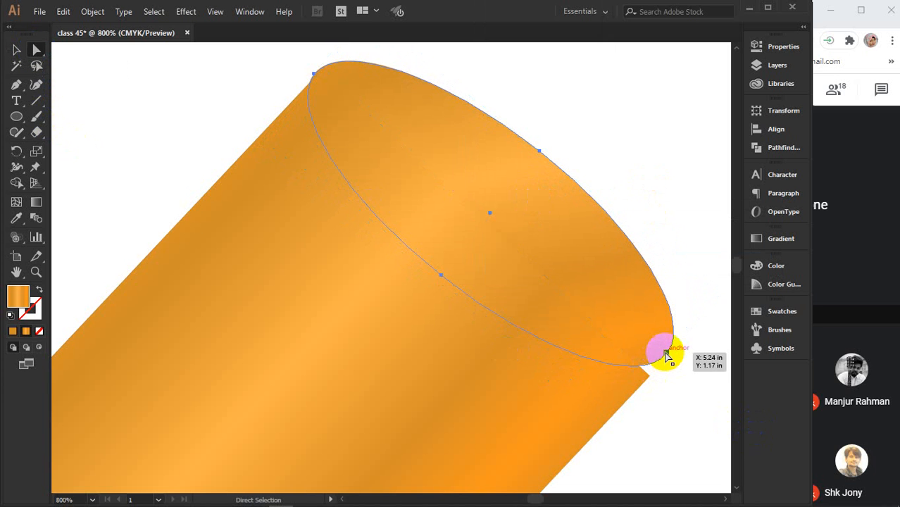
left_click_drag(667, 356, 650, 379)
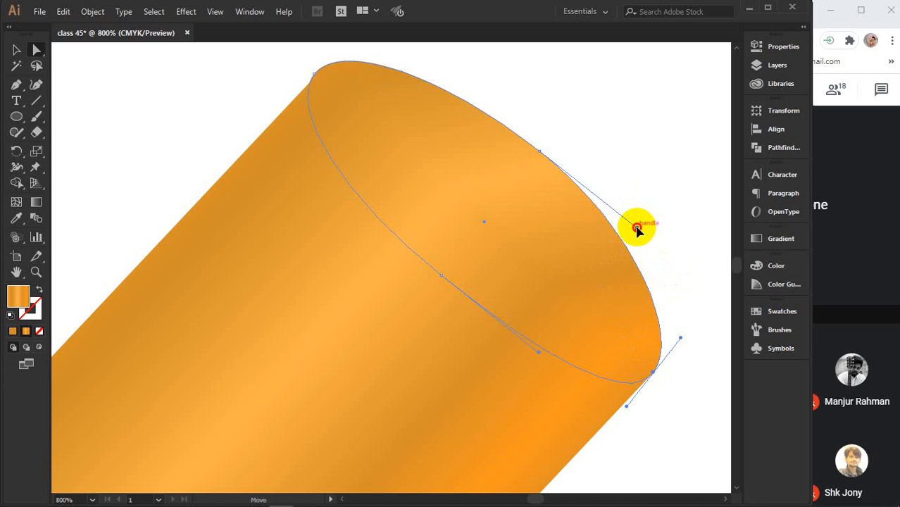
Try to stretch the ellipse's outer curve handle outward, and remove the extra half-ellipse piece
left_click_drag(637, 229, 653, 235)
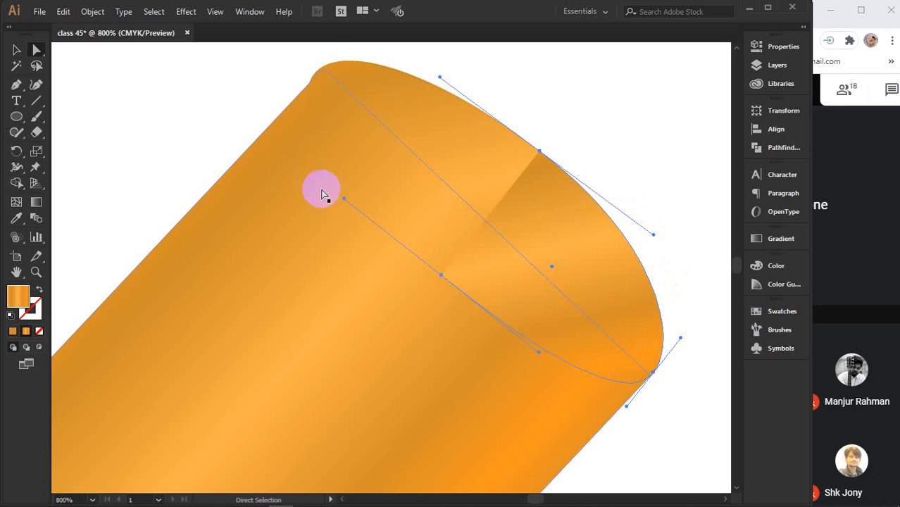
left_click(22, 52)
left_click(182, 120)
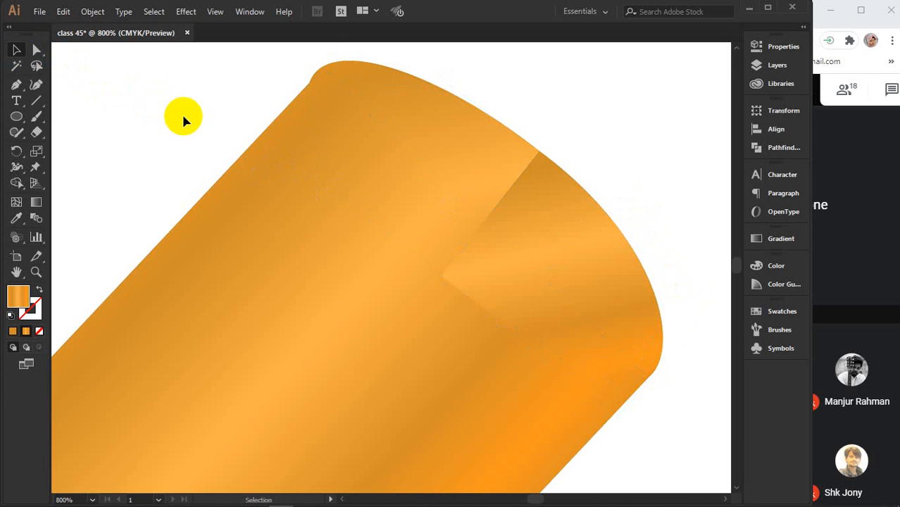
left_click(527, 169)
left_click(474, 143)
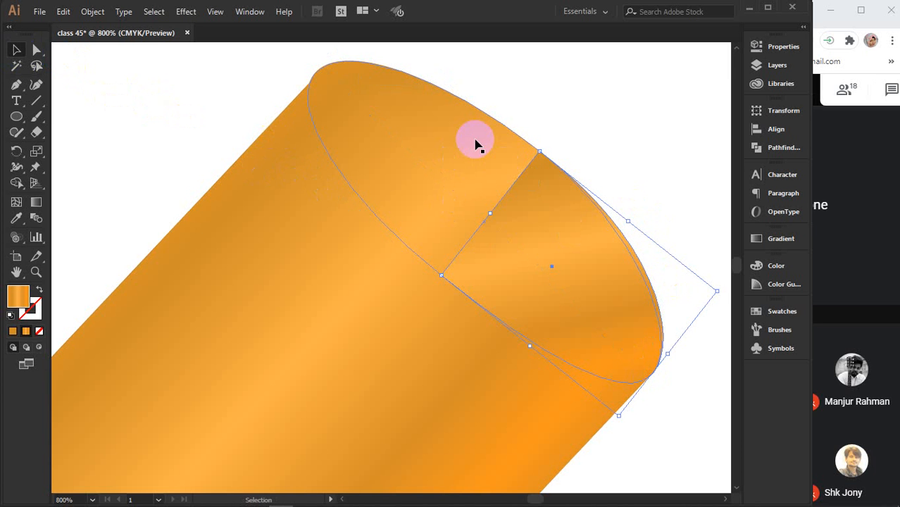
key("ctrl+shift+]")
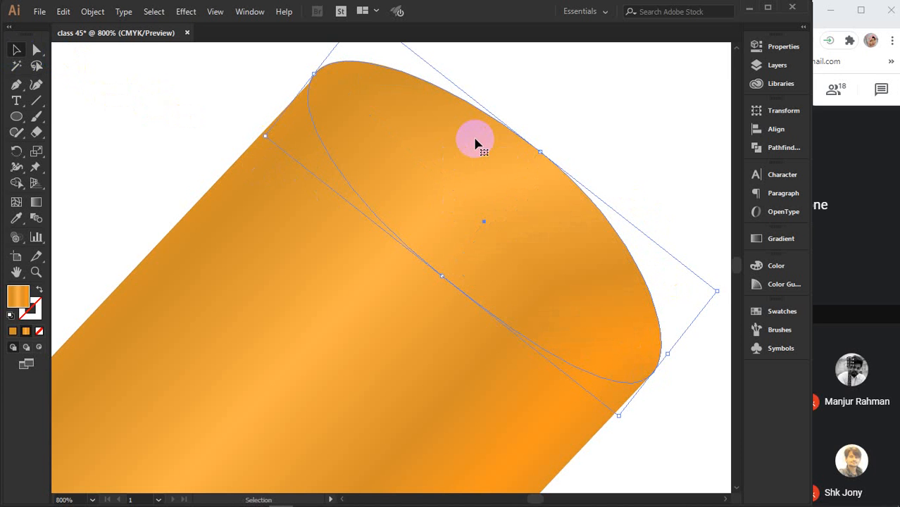
key("ctrl+shift+a")
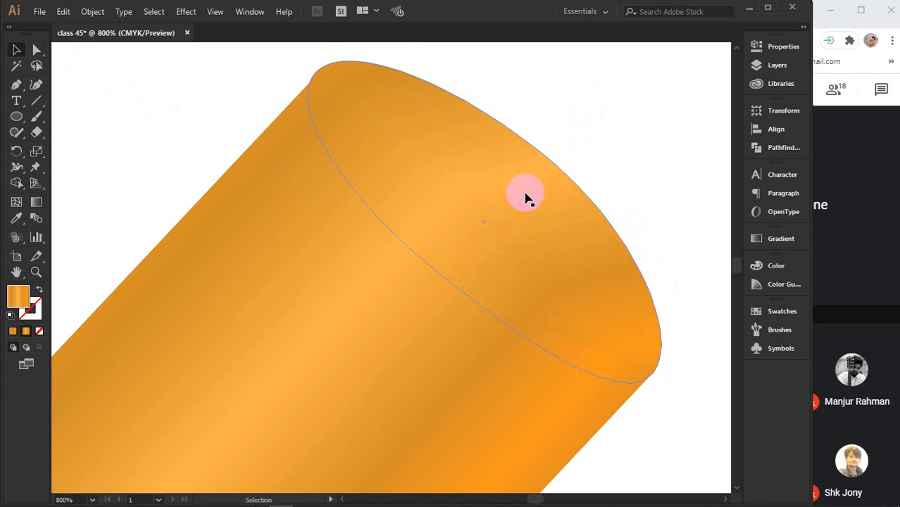
Give the ellipse a solid brown stroke of C 29.6, M 56.04, Y 100, K 13.72, and deselect it
scroll(527, 197, "down", 1)
left_click(524, 196)
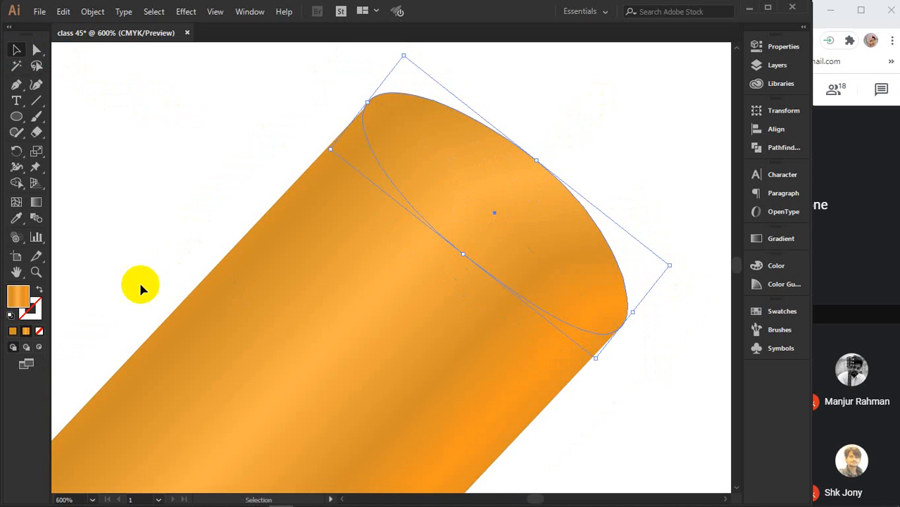
left_click(33, 303)
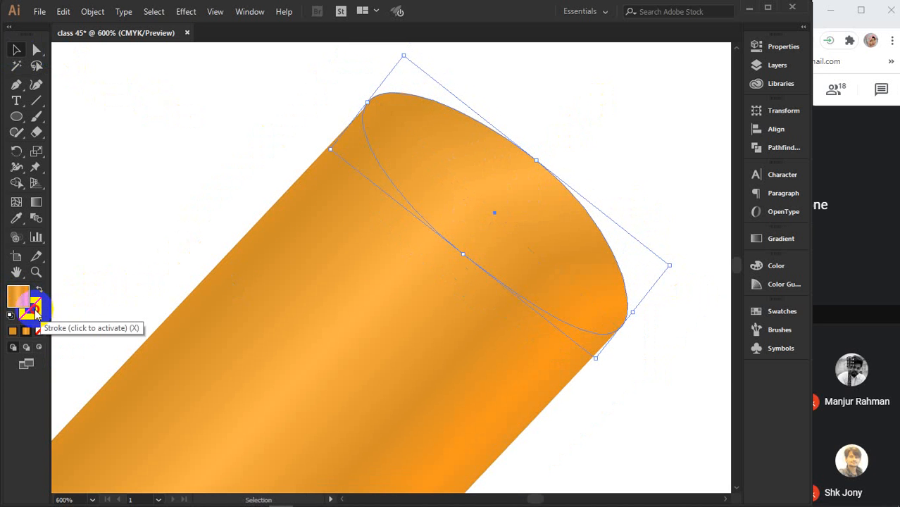
double_click(33, 307)
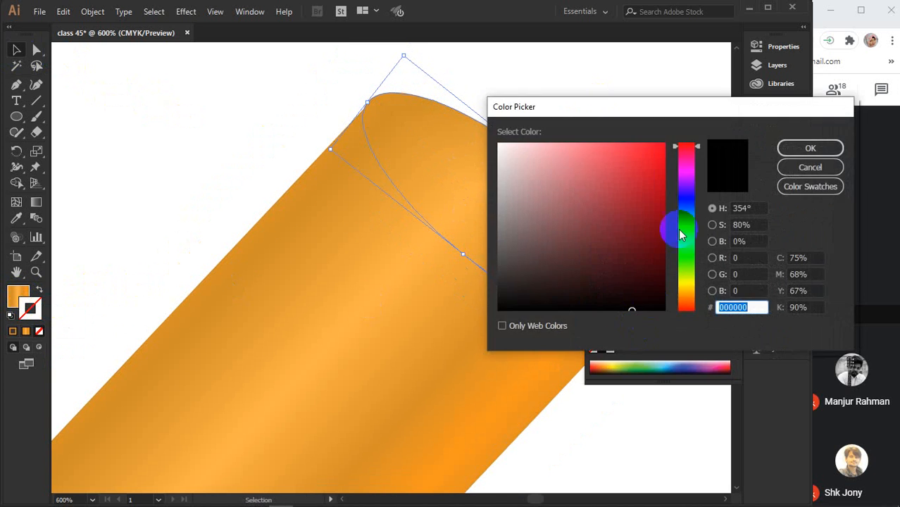
left_click(687, 295)
left_click_drag(653, 212, 635, 203)
left_click(815, 147)
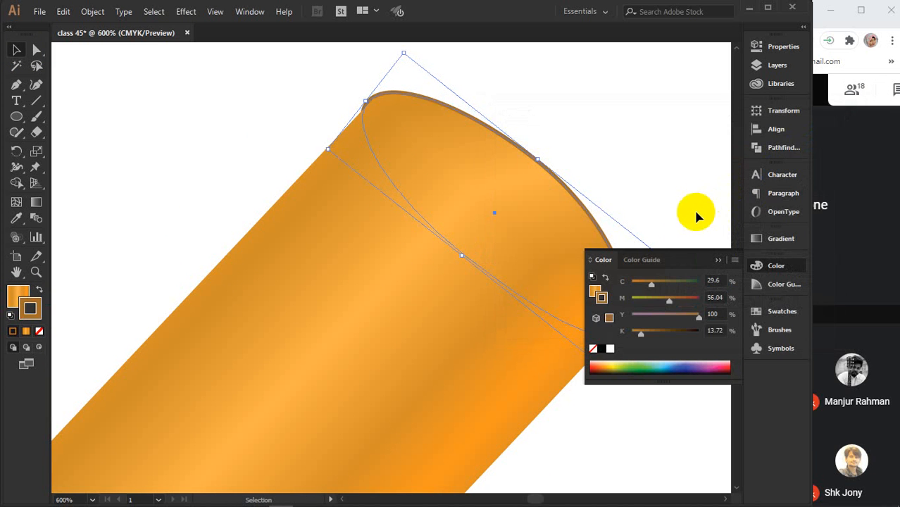
left_click(699, 229)
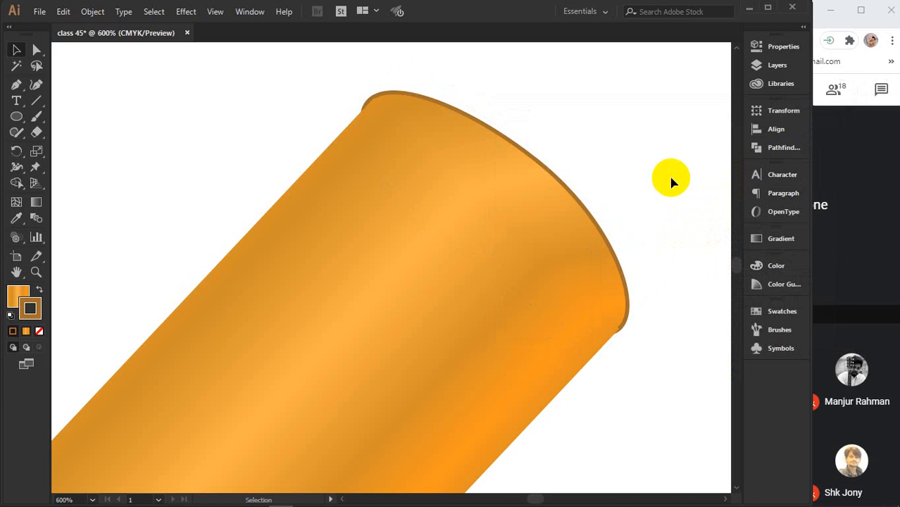
Bend the rectangle's upper short edge inward into a curve with the Curvature tool, forming the front rim of the opening
left_click(231, 421)
left_click(226, 422)
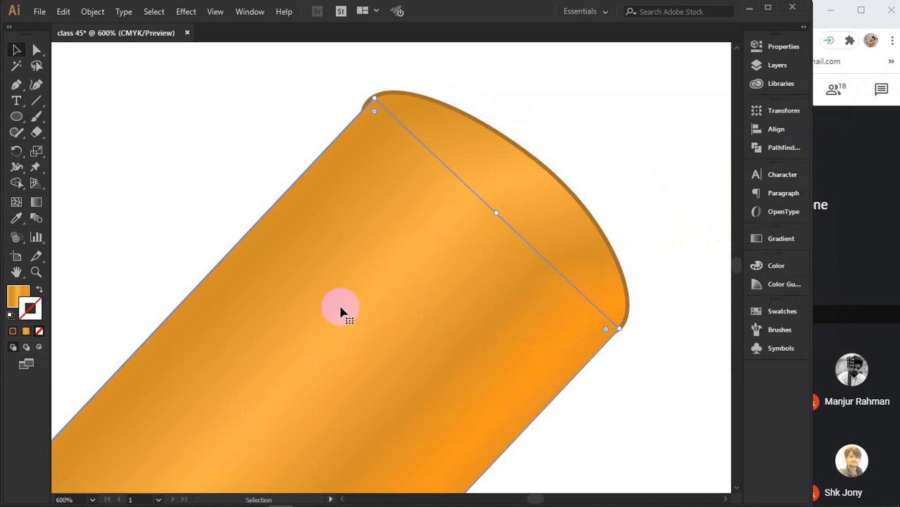
left_click(36, 85)
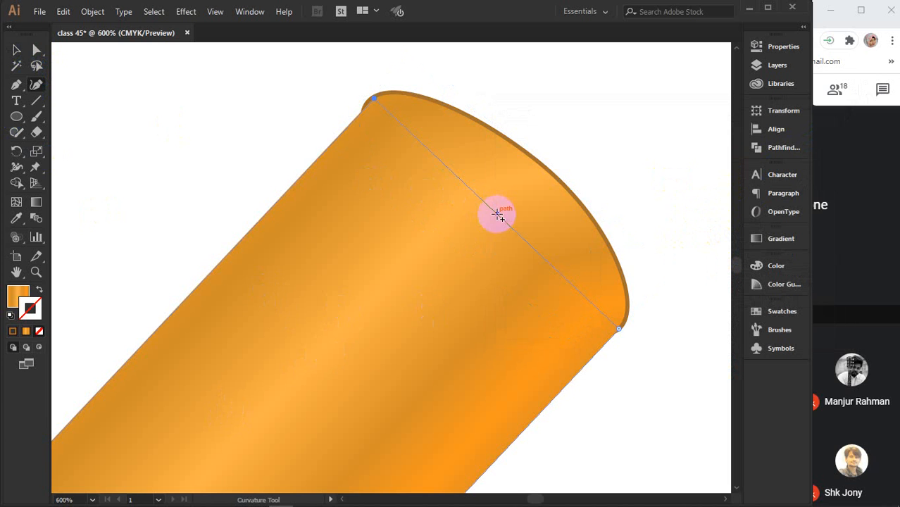
left_click_drag(494, 209, 462, 240)
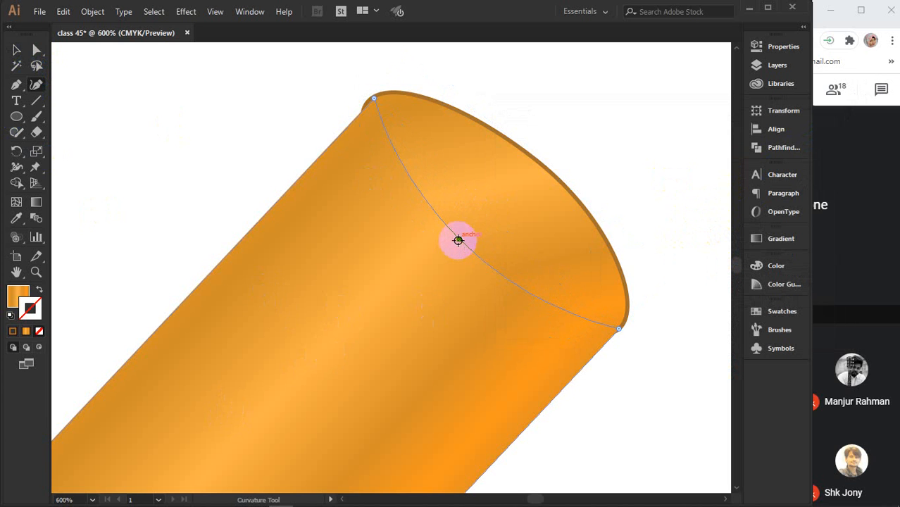
Apply the same solid brown stroke to the curved-end rectangle and deselect it
left_click(16, 50)
left_click(259, 246)
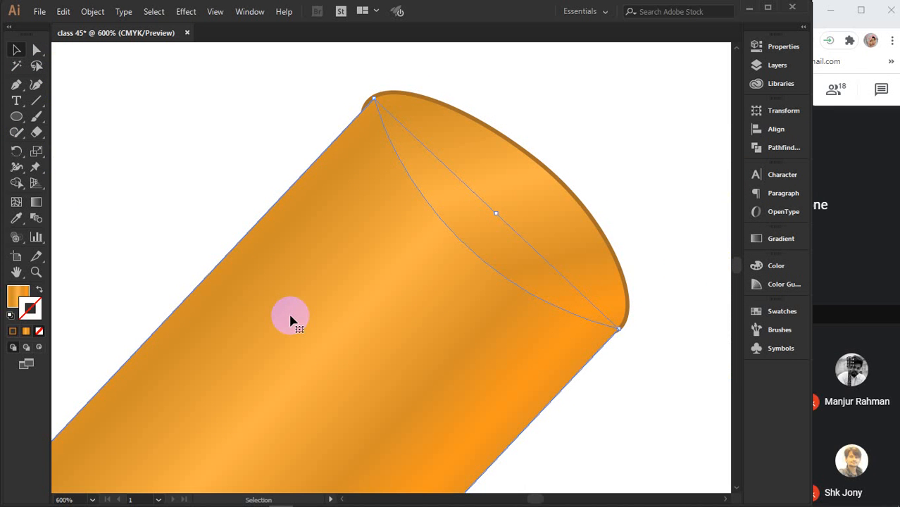
left_click(27, 332)
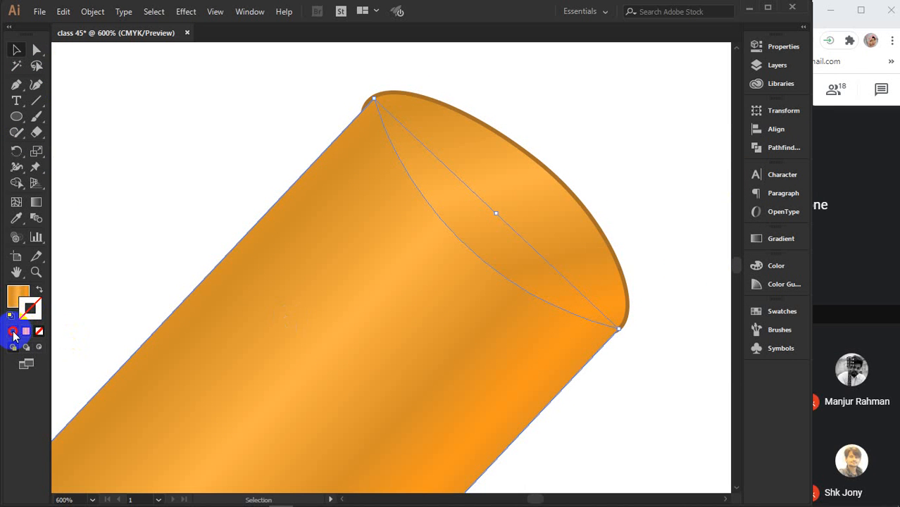
left_click(13, 332)
left_click(101, 258)
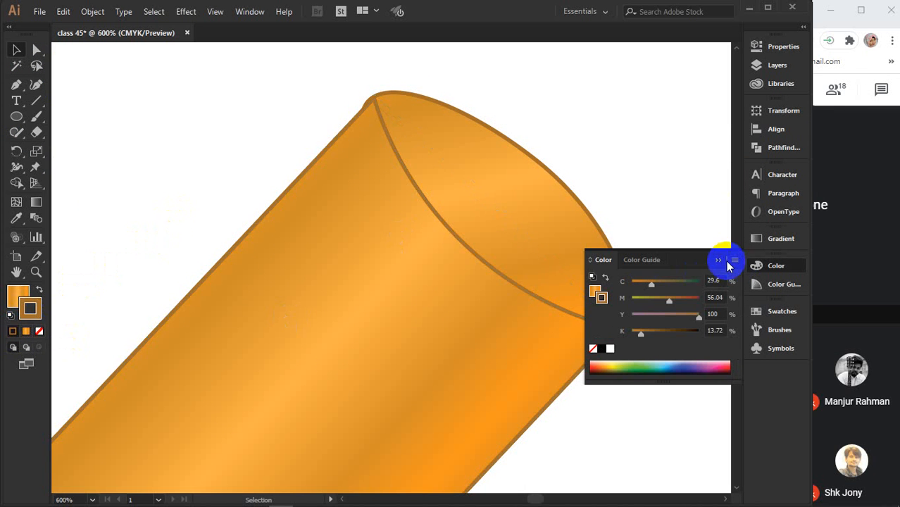
Bend the rectangle's lower short edge outward into a curve with the Curvature tool to round the cylinder's base, and deselect it
left_click(719, 259)
scroll(632, 261, "down", 3)
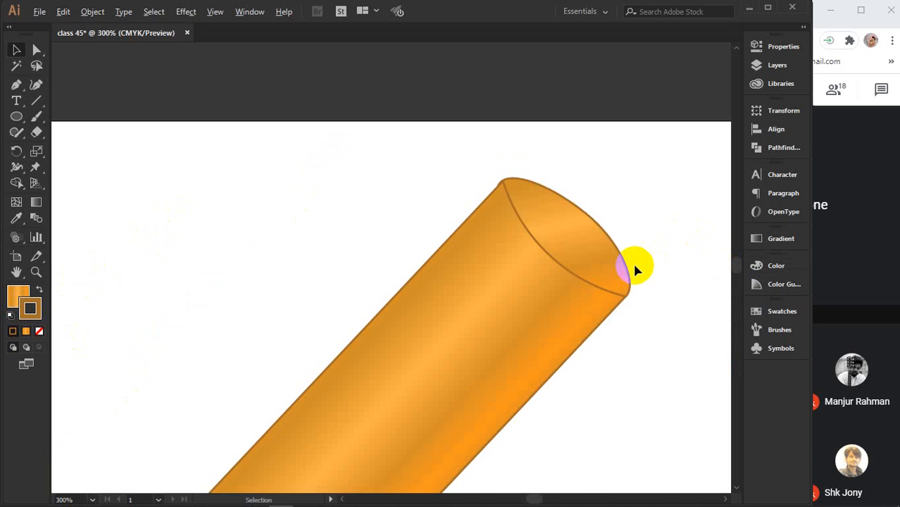
left_click_drag(639, 382, 590, 320)
left_click(417, 308)
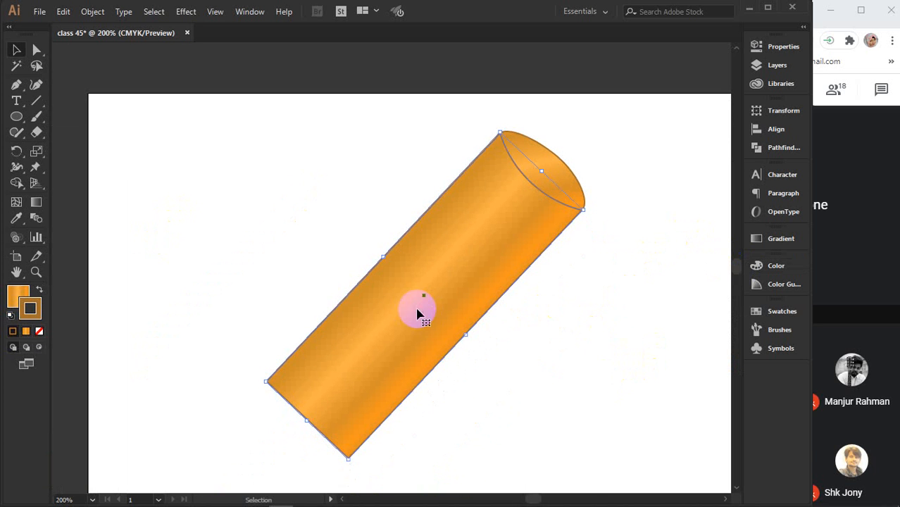
left_click(36, 85)
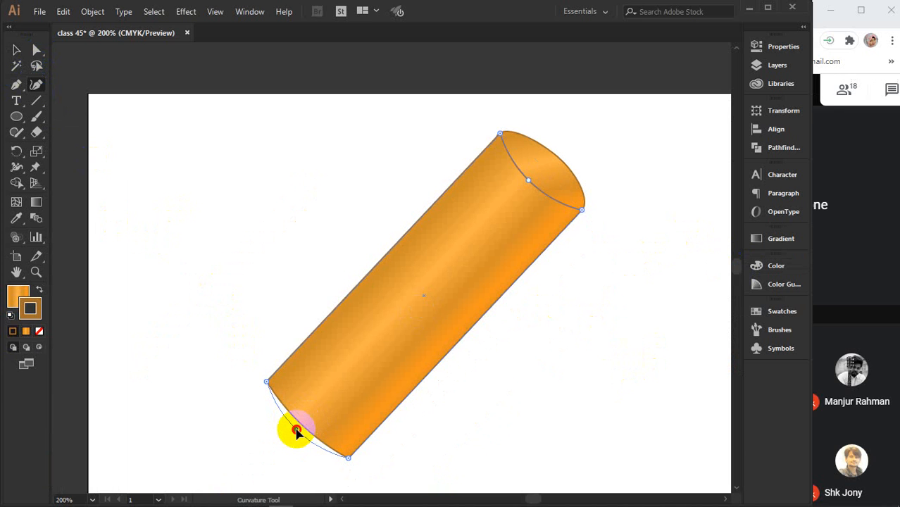
left_click(17, 49)
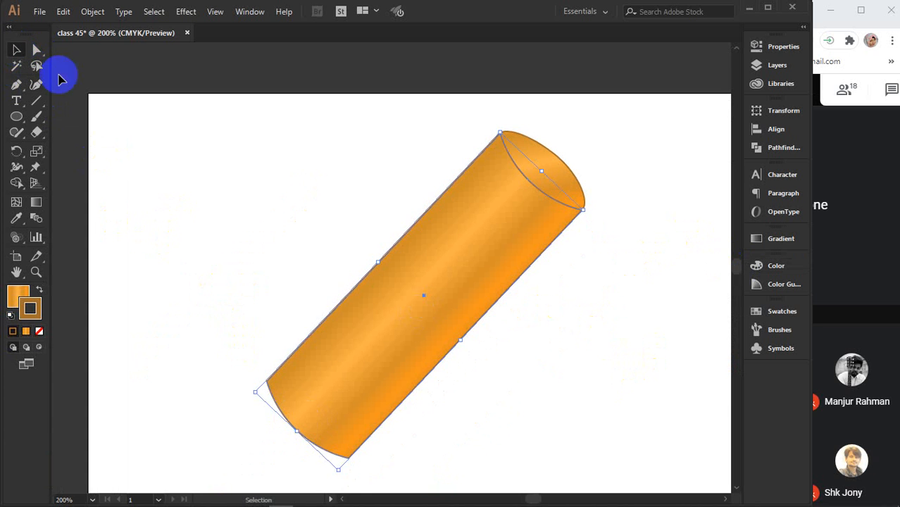
left_click(269, 191)
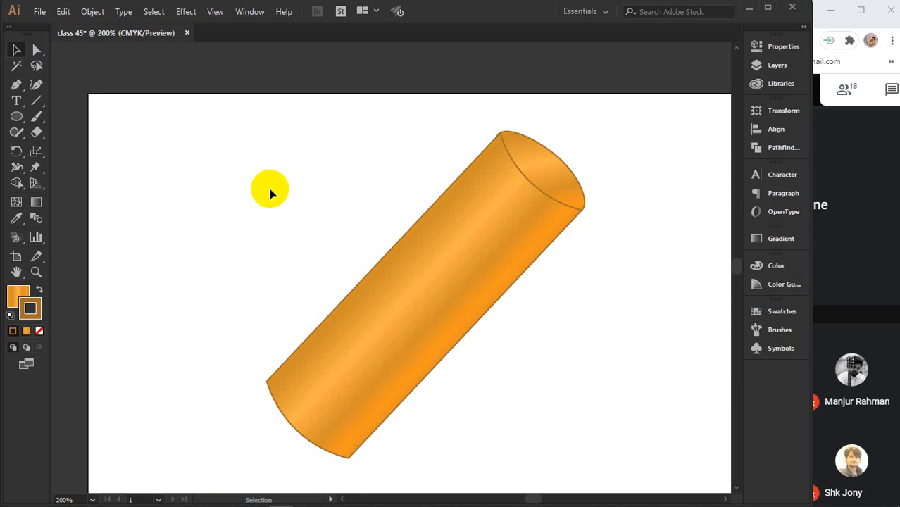
Select the whole cylinder, rotate it clockwise to a flatter diagonal, and deselect it
left_click_drag(349, 136, 615, 398)
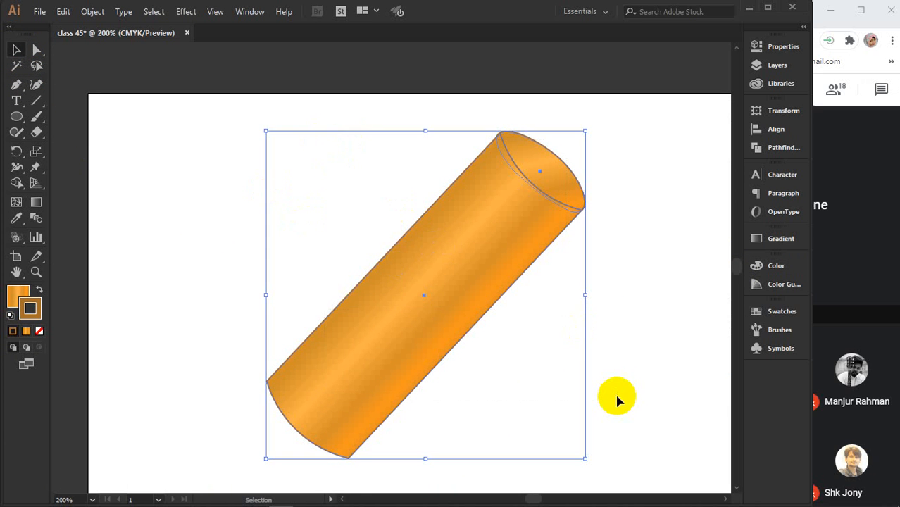
key("a")
key("v")
scroll(617, 401, "down", 1)
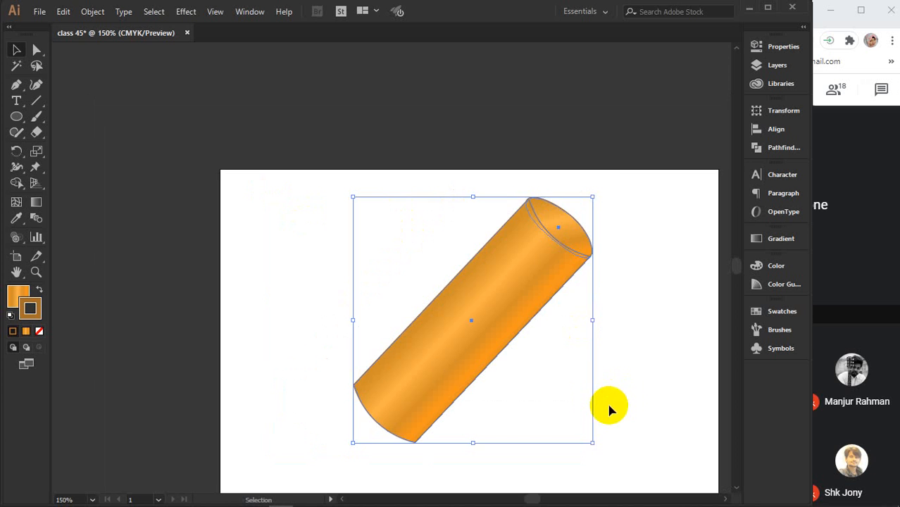
left_click_drag(610, 409, 539, 318)
left_click_drag(438, 198, 430, 225)
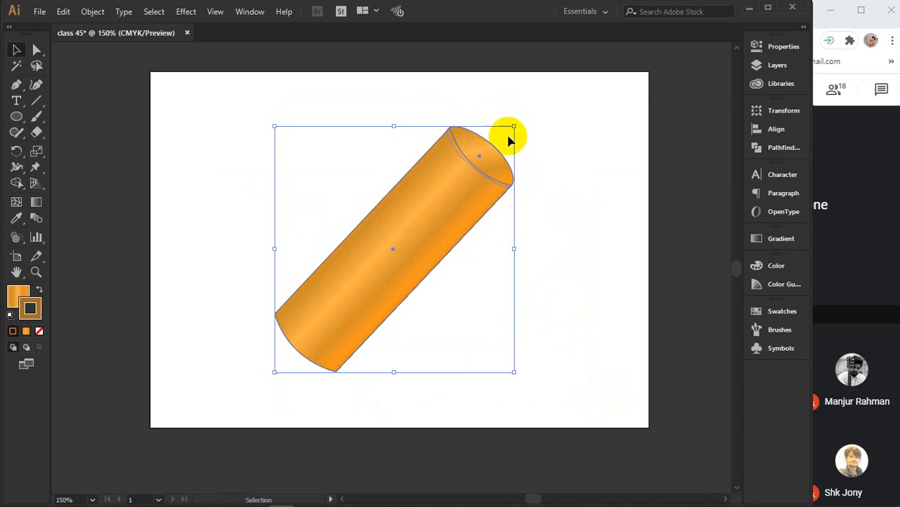
left_click_drag(518, 119, 540, 159)
left_click(582, 262)
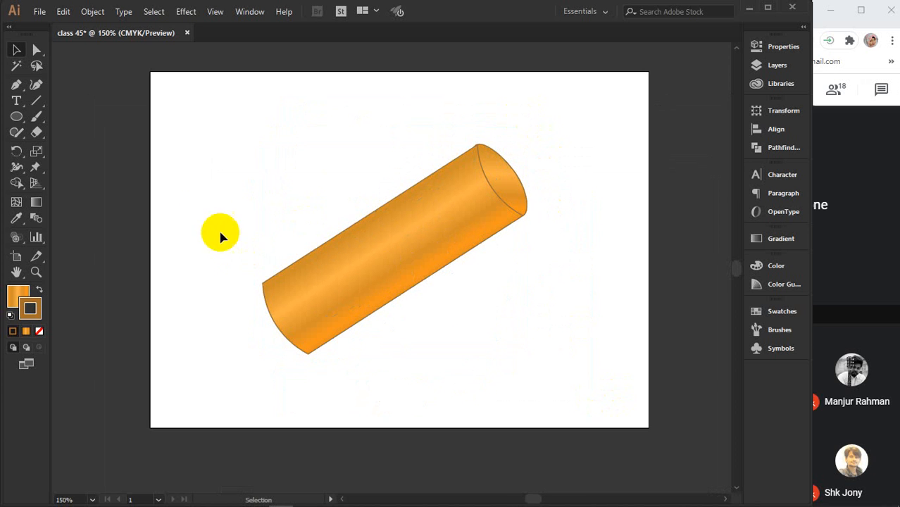
Add the text "Cilinder" below the cylinder
left_click(15, 103)
left_click(375, 399)
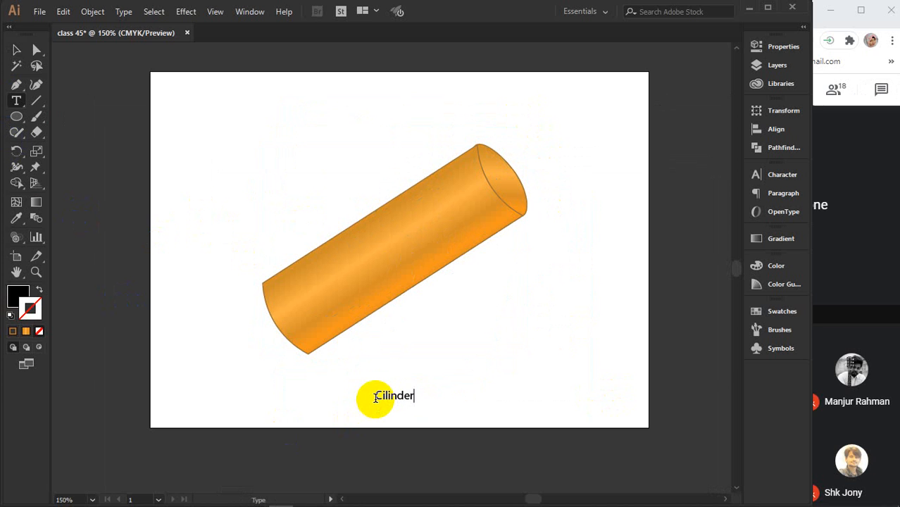
left_click(14, 50)
Set the Cilinder text in Montserrat Bold and enlarge it to about 45 pt
left_click(778, 177)
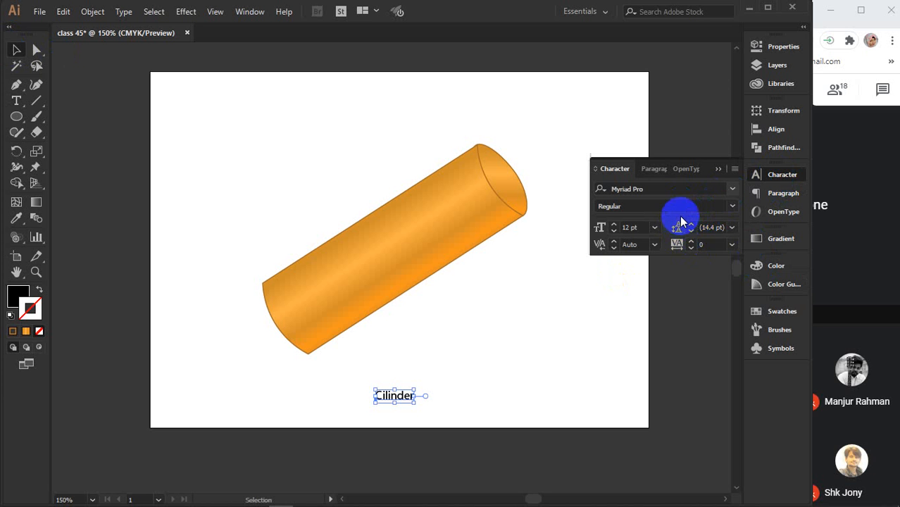
left_click(669, 188)
left_click(619, 239)
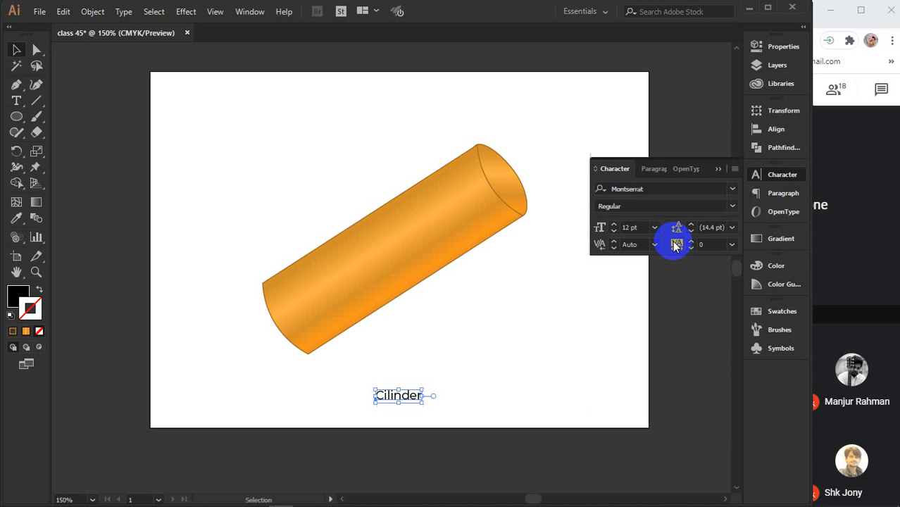
left_click(729, 206)
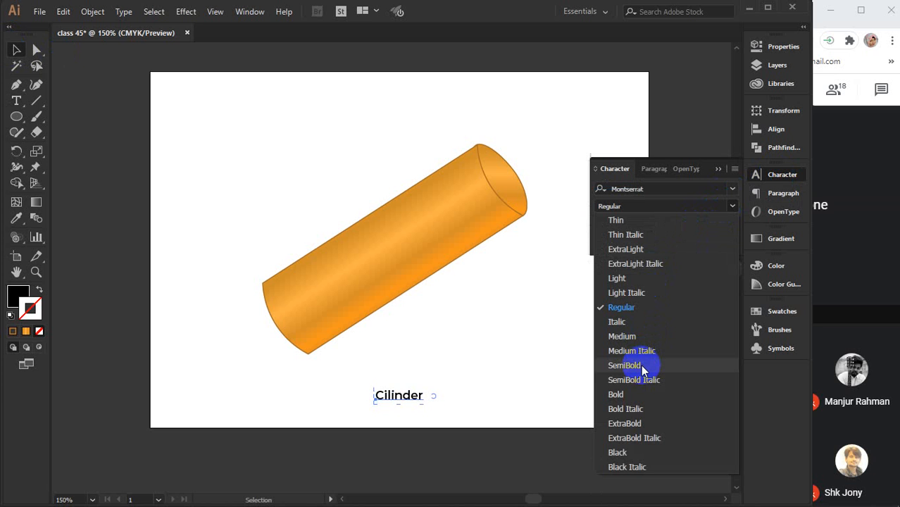
left_click(639, 394)
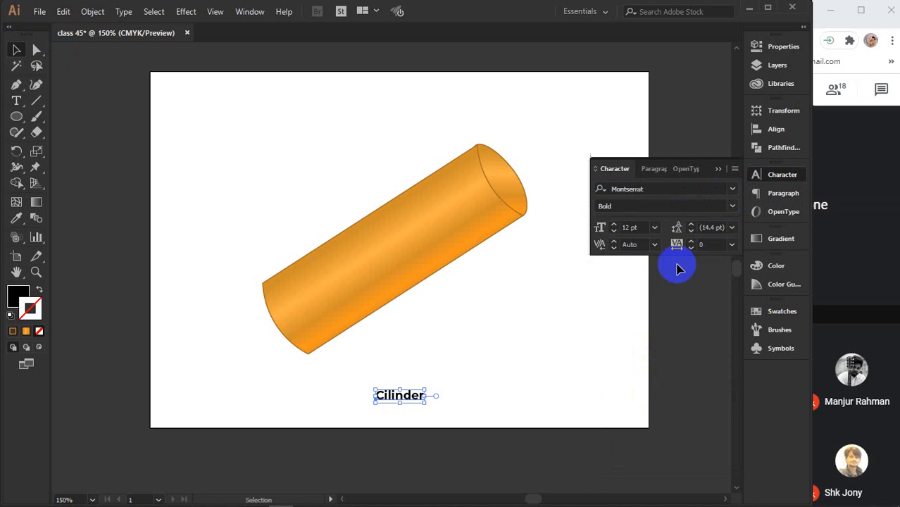
left_click(634, 227)
scroll(635, 227, "up", 20)
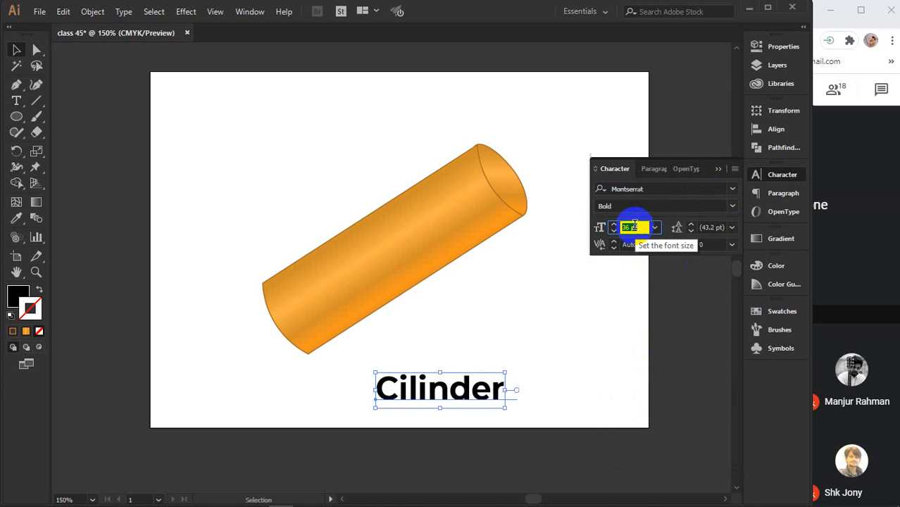
scroll(635, 225, "down", 2)
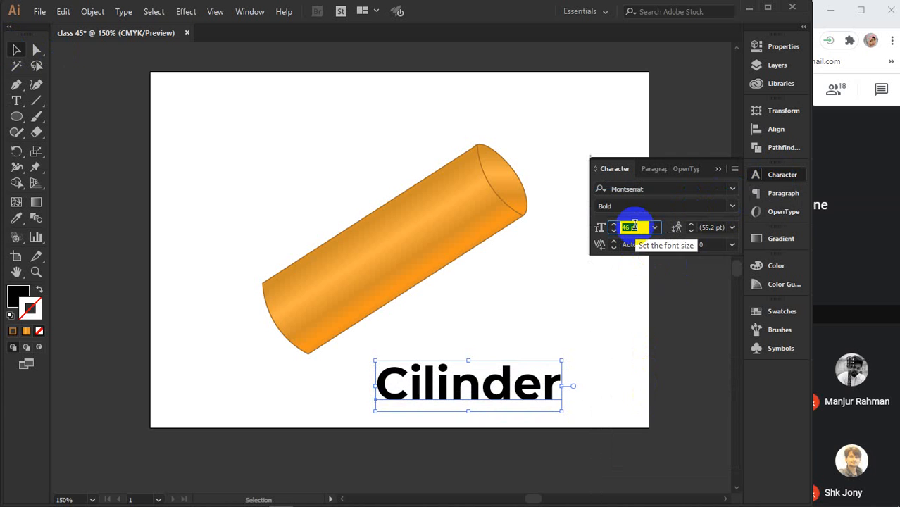
scroll(635, 227, "down", 1)
left_click(718, 168)
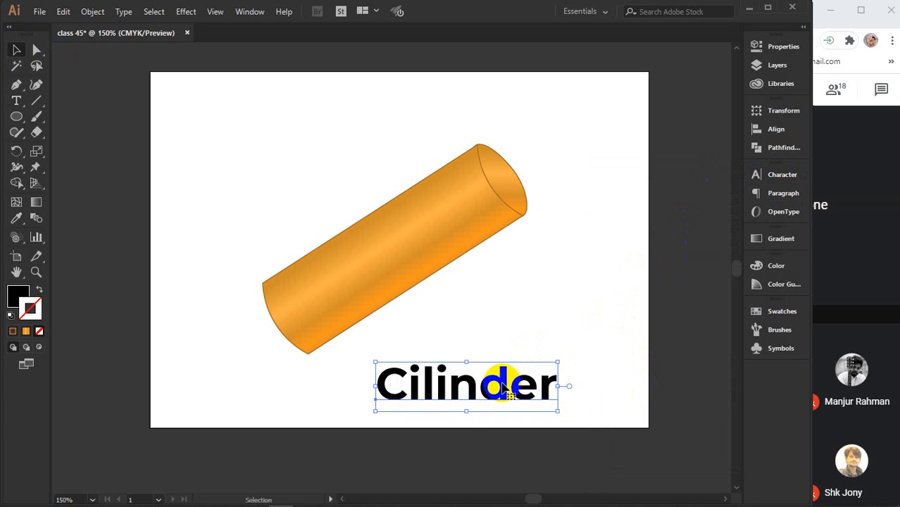
Move the Cilinder text onto the cylinder body, rotate it to follow the cylinder's slope, and deselect it
left_click_drag(504, 390, 429, 293)
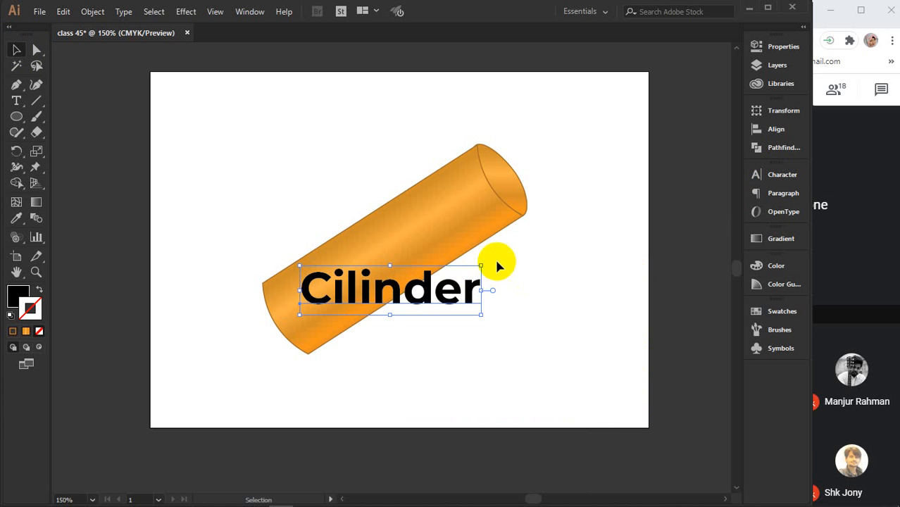
left_click_drag(488, 262, 474, 213)
left_click_drag(421, 277, 417, 239)
left_click_drag(454, 184, 454, 179)
left_click(569, 319)
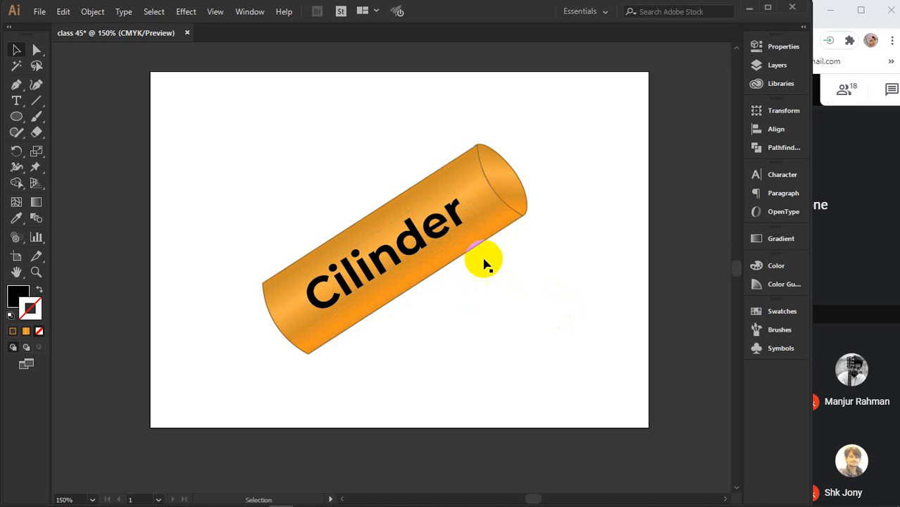
Move the text against the cylinder's lower edge to fine-tune its rotation parallel to that edge, and place it back mid-body
scroll(460, 253, "up", 2)
left_click_drag(419, 274, 474, 295)
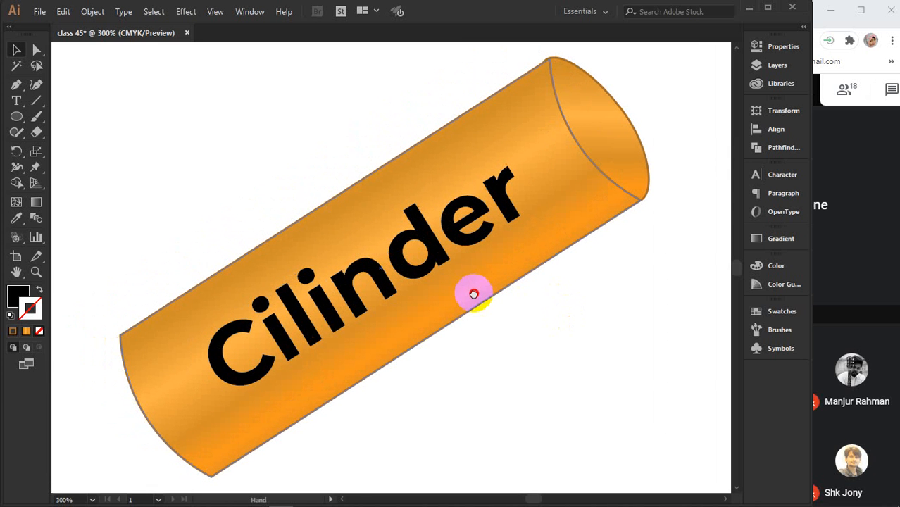
left_click(455, 236)
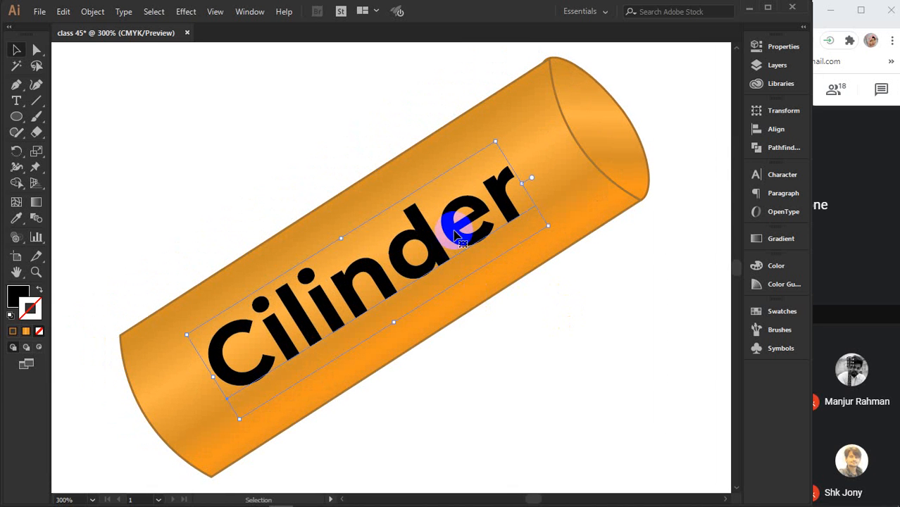
left_click_drag(455, 236, 492, 275)
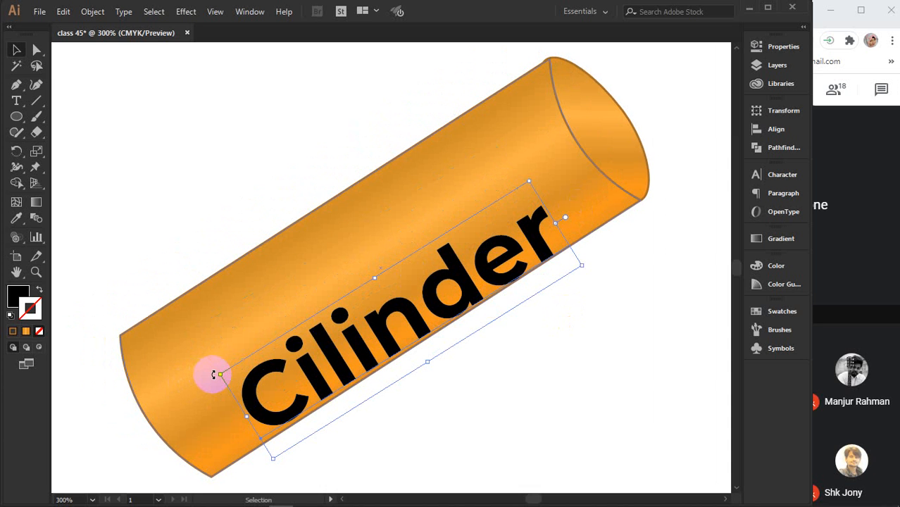
left_click_drag(212, 375, 215, 381)
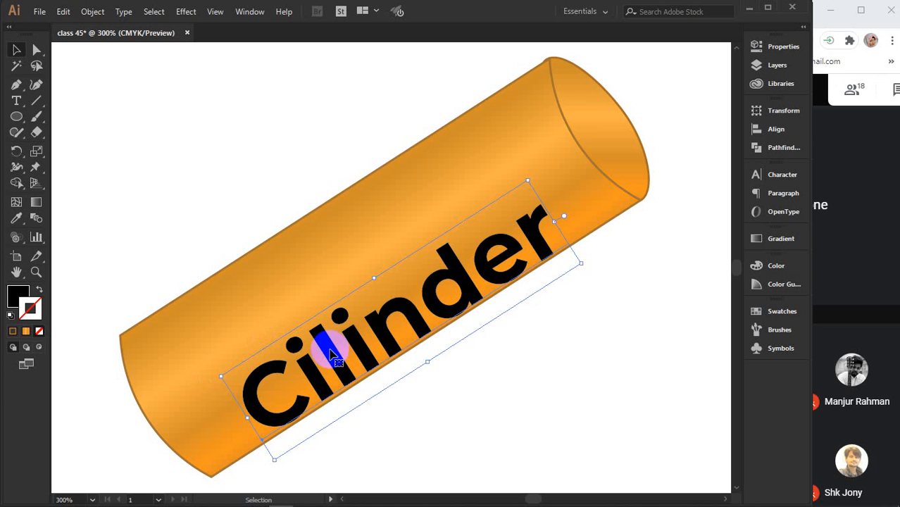
left_click_drag(338, 346, 310, 316)
key("ctrl+minus")
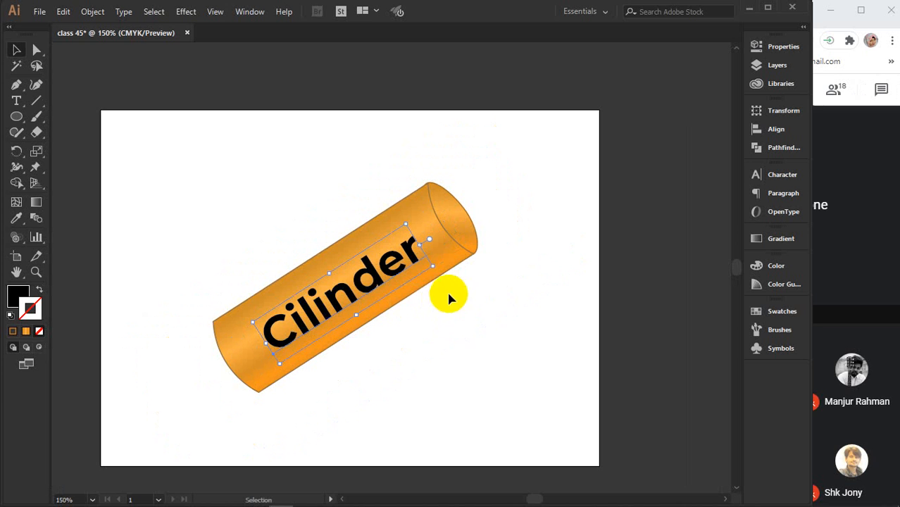
Try the Arc, Wave, Squeeze, Bulge, Fish, Rise, FishEye and Twist warp styles on the Cilinder text, and discard the warp
left_click(187, 12)
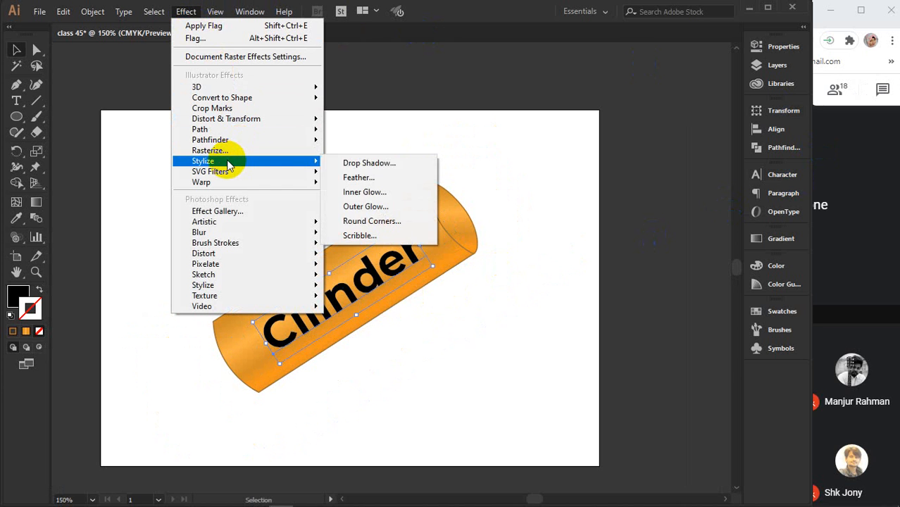
mouse_move(240, 183)
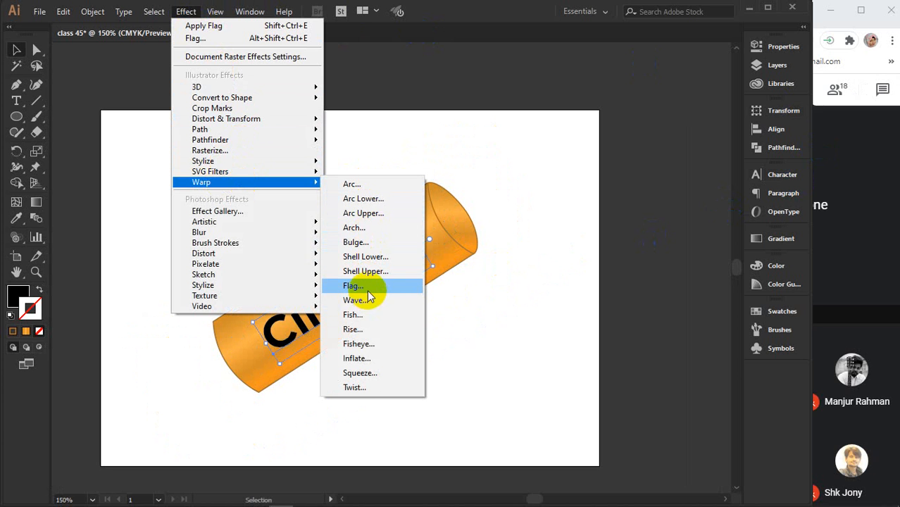
left_click(372, 186)
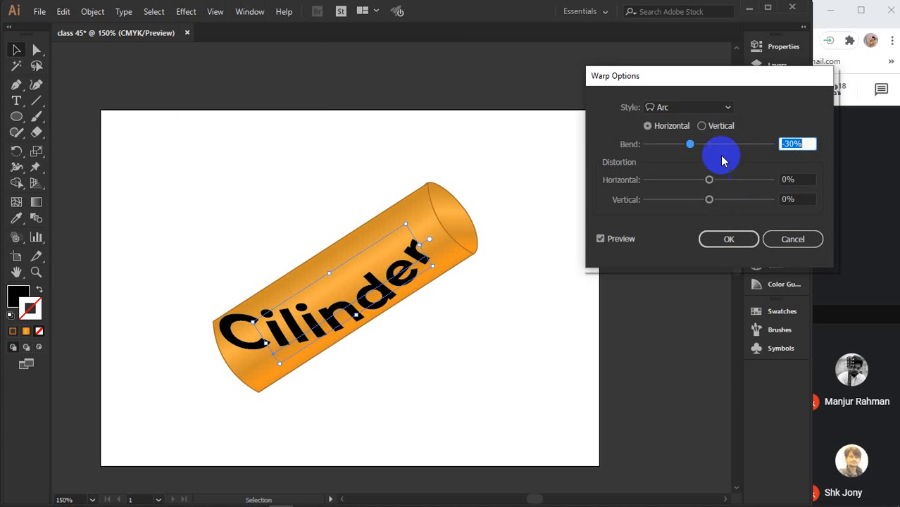
left_click(727, 111)
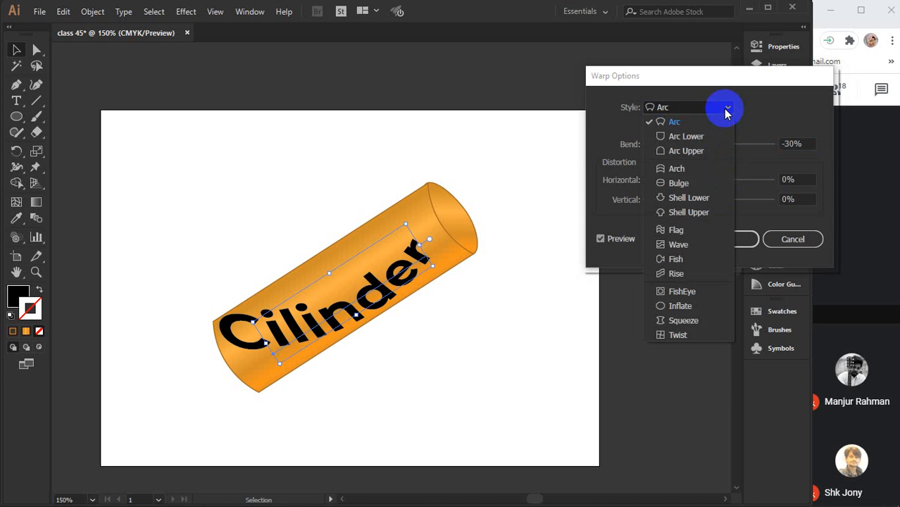
left_click(680, 245)
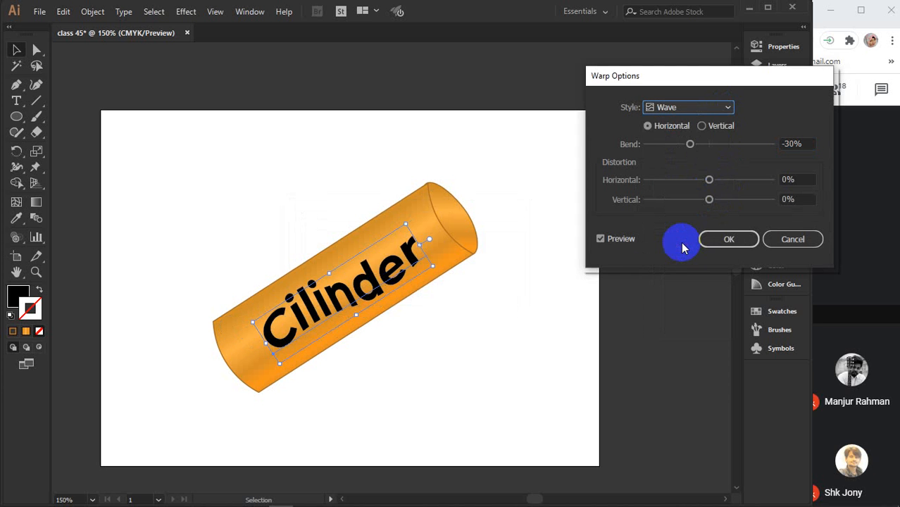
left_click(732, 109)
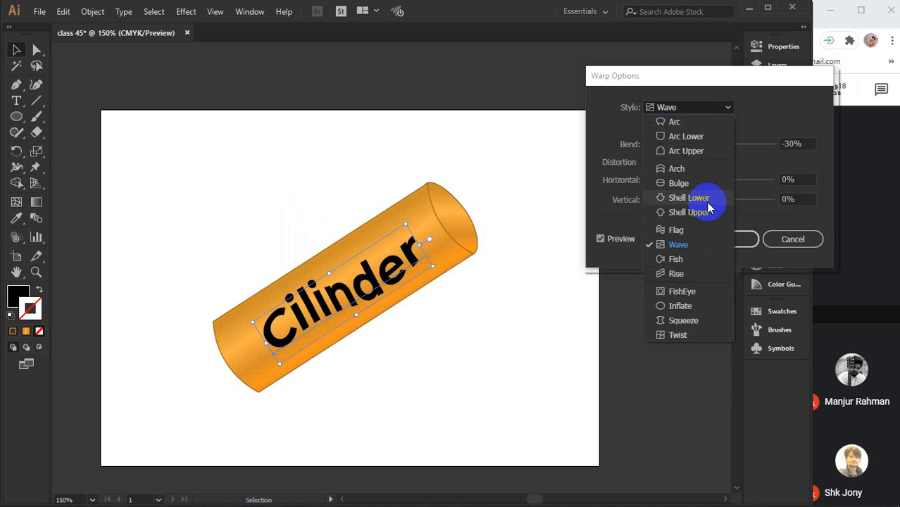
left_click(685, 320)
left_click(719, 109)
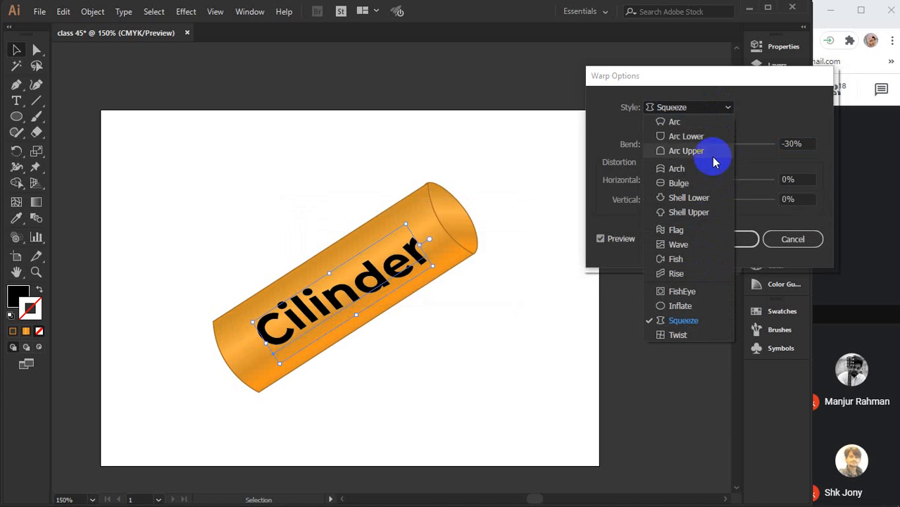
left_click(687, 183)
left_click(698, 107)
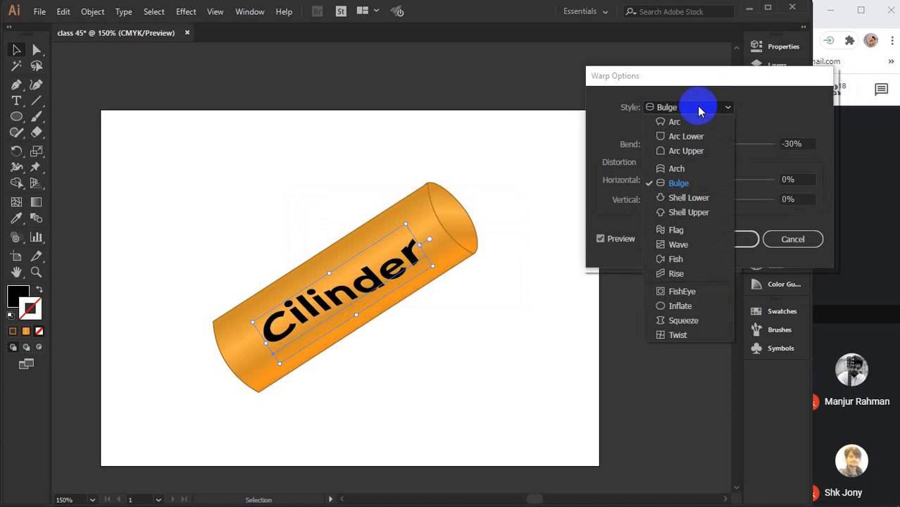
left_click(696, 260)
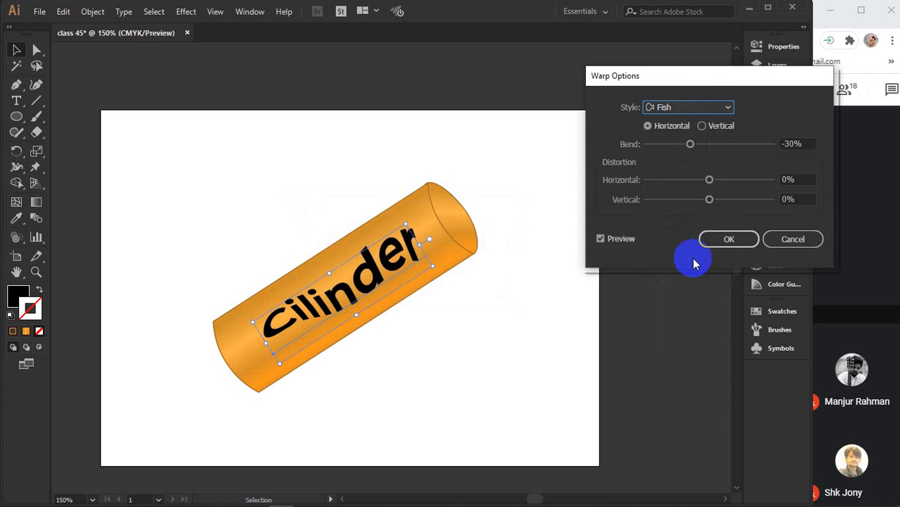
left_click(689, 108)
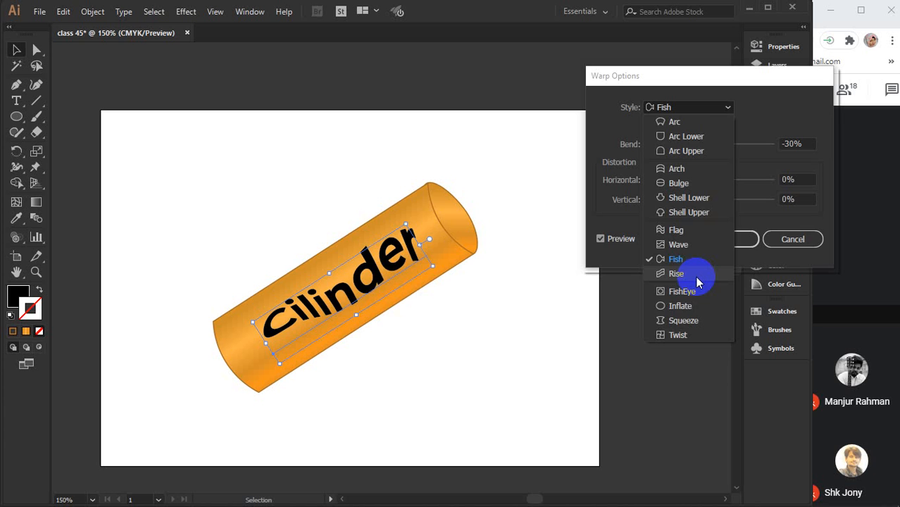
left_click(697, 276)
left_click(698, 109)
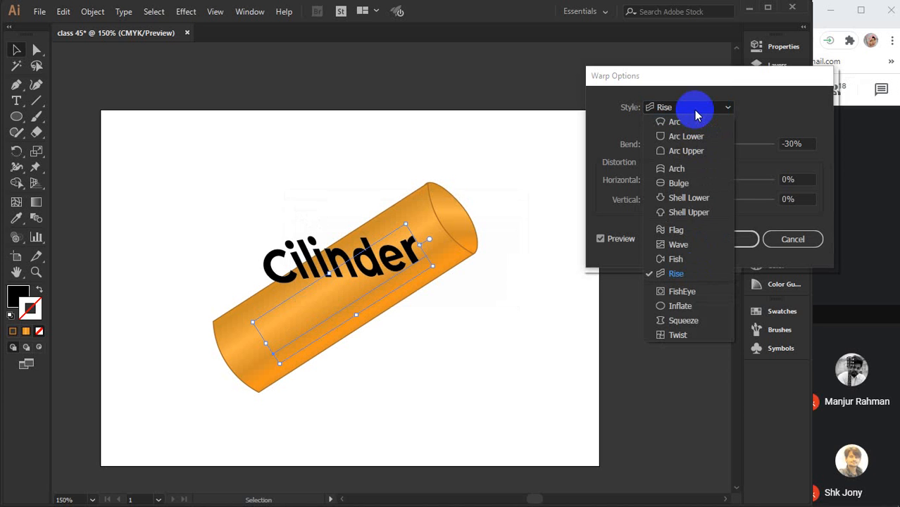
left_click(697, 292)
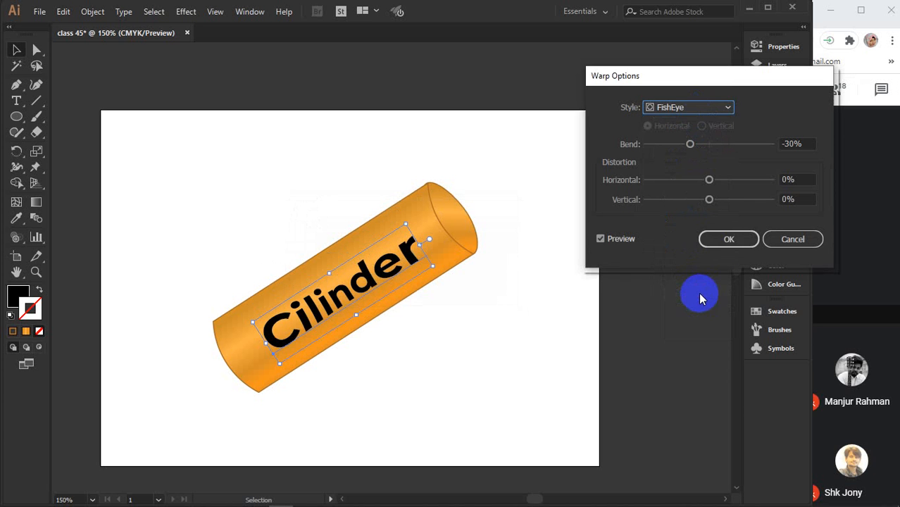
left_click(696, 107)
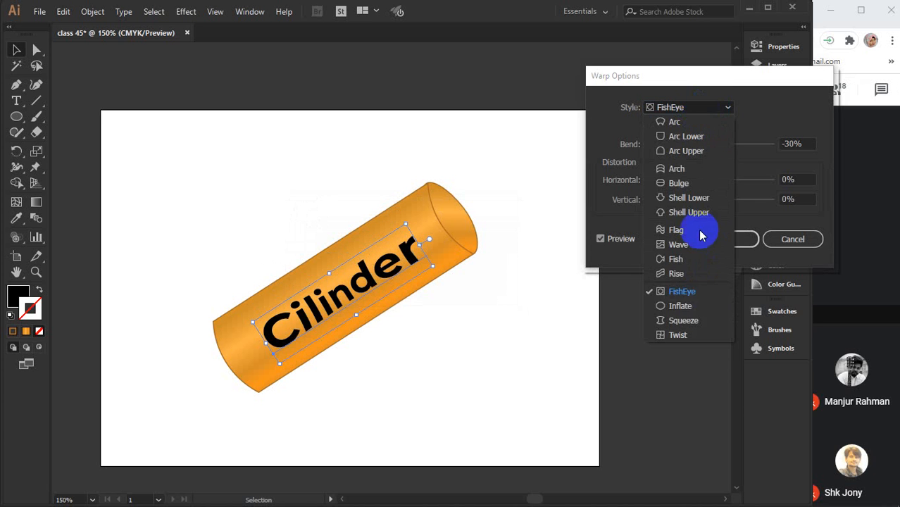
left_click(687, 321)
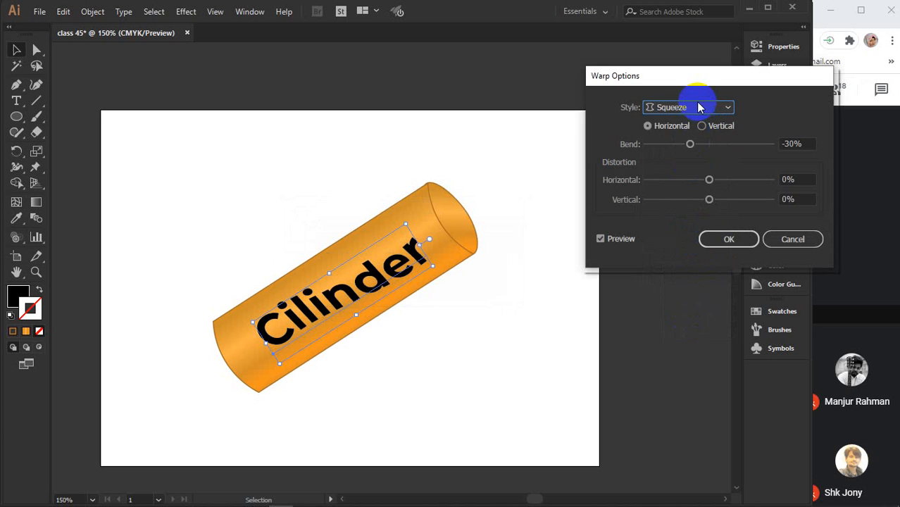
left_click(700, 108)
left_click(684, 338)
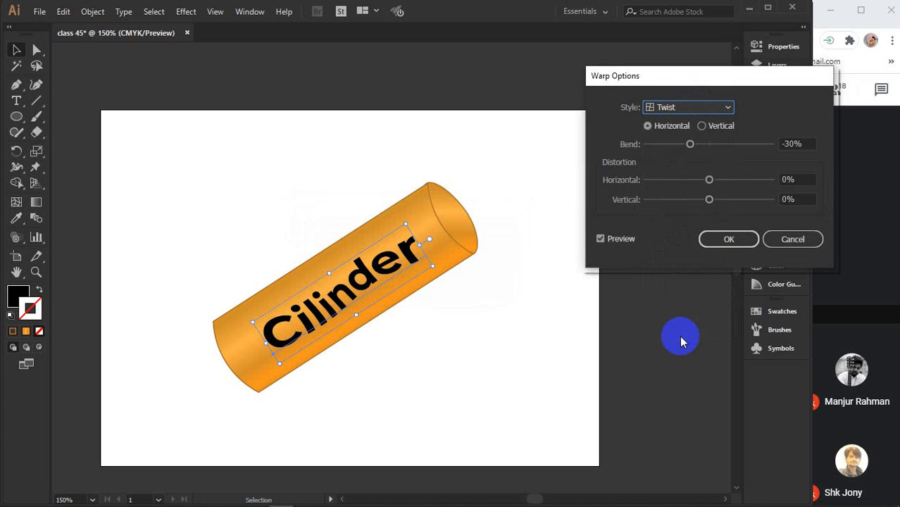
left_click(717, 110)
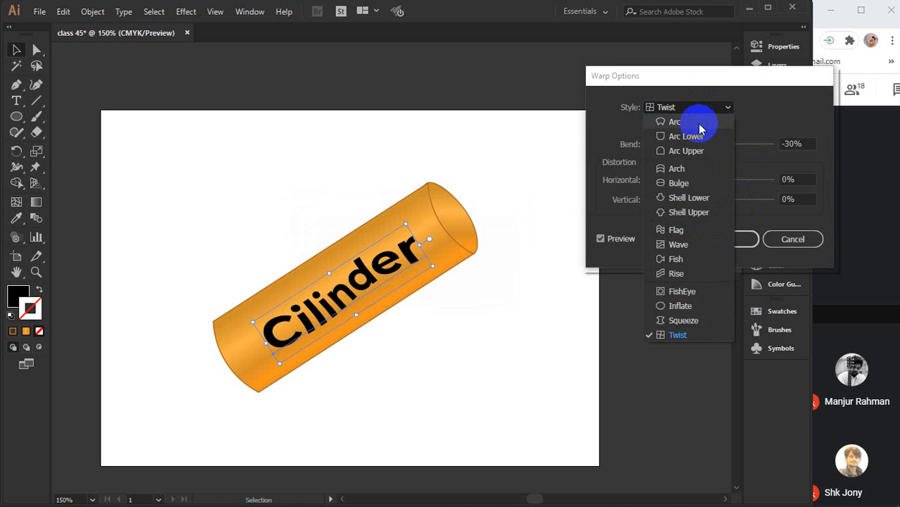
left_click(688, 183)
left_click(790, 240)
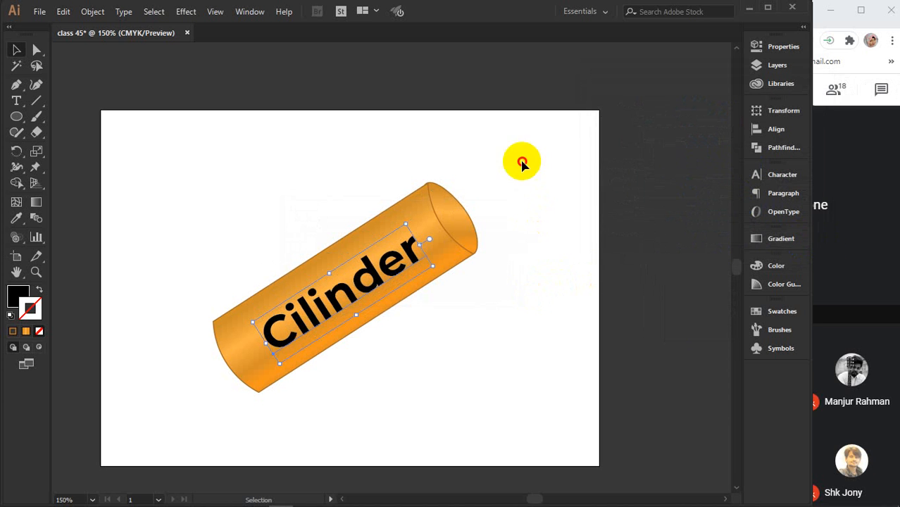
Rotate the whole cylinder, without its text, so that it lies horizontally
left_click_drag(522, 162, 357, 291)
left_click(552, 183)
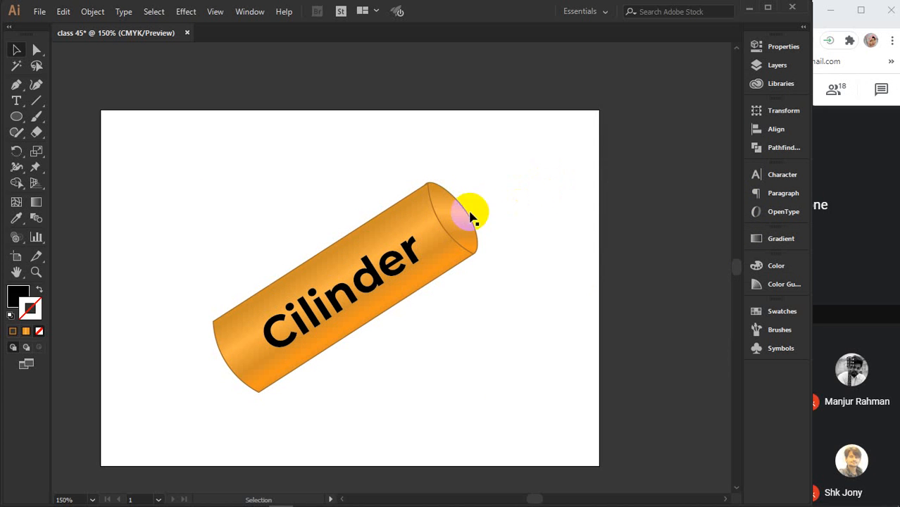
left_click(458, 225)
left_click_drag(482, 177, 510, 268)
Rotate the Cilinder text to horizontal along the cylinder body and enlarge it to fill most of the body's length
left_click(373, 264)
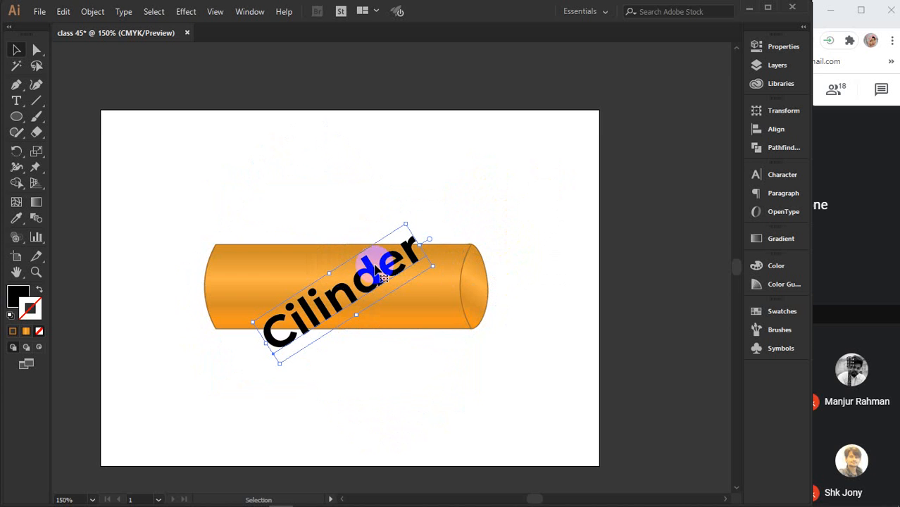
left_click_drag(413, 216, 444, 264)
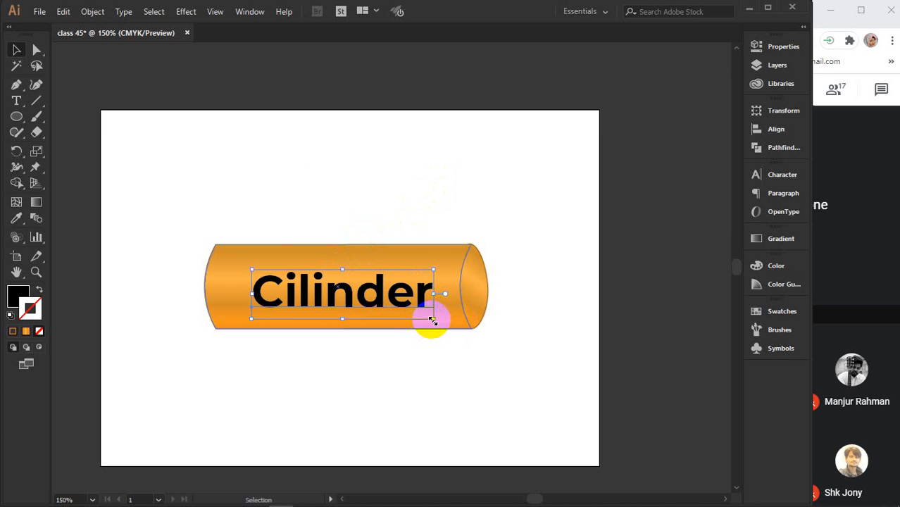
left_click_drag(433, 320, 458, 325)
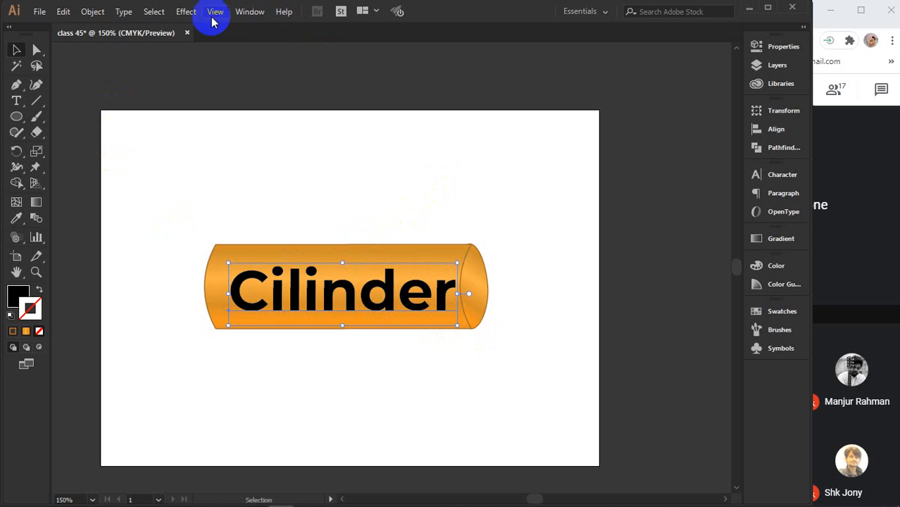
Start an Arc Lower warp on the horizontal Cilinder text and preview the Wave and FishEye styles
left_click(180, 14)
mouse_move(225, 182)
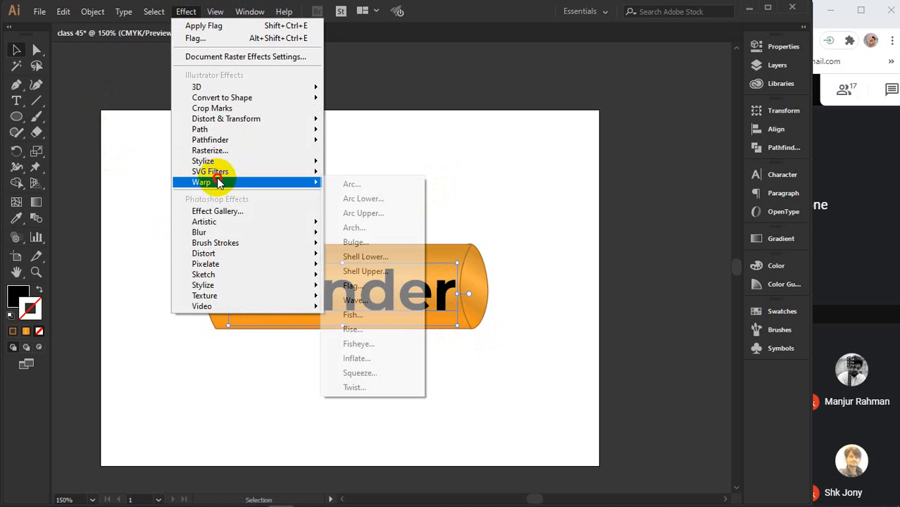
left_click(388, 201)
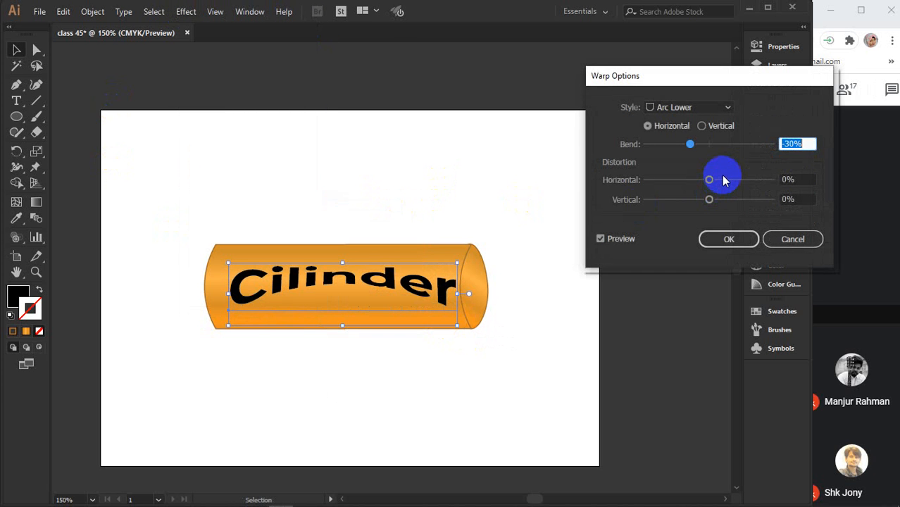
left_click(728, 109)
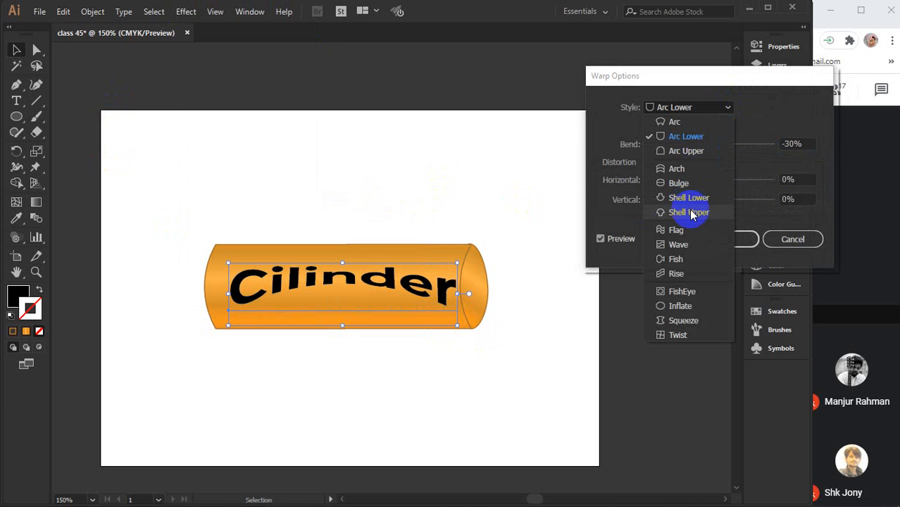
left_click(688, 244)
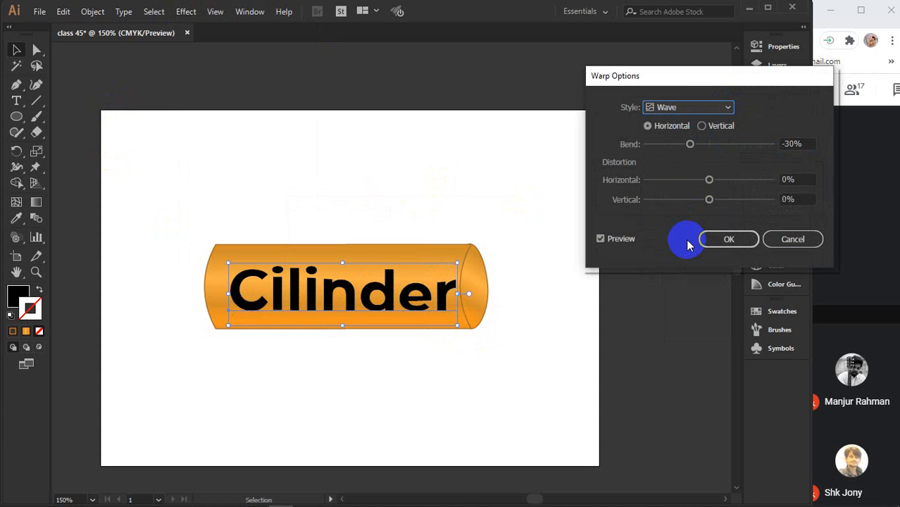
left_click(707, 108)
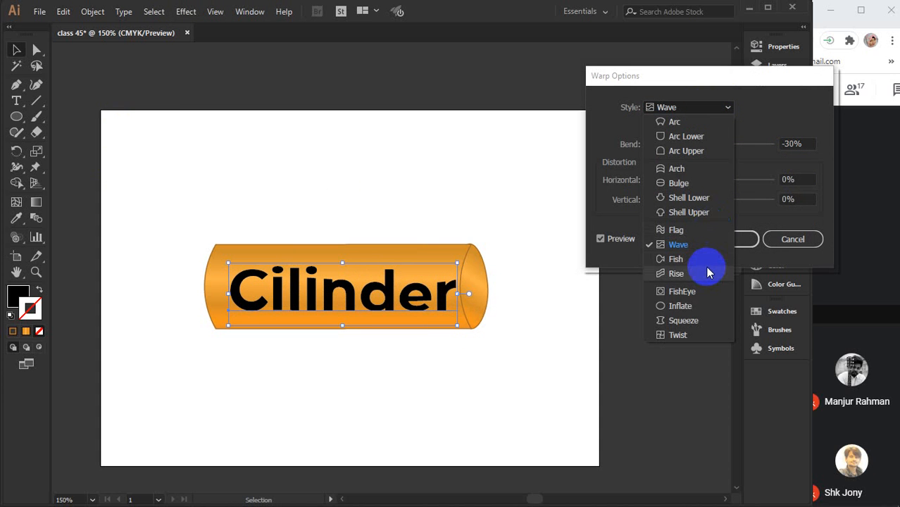
left_click(691, 291)
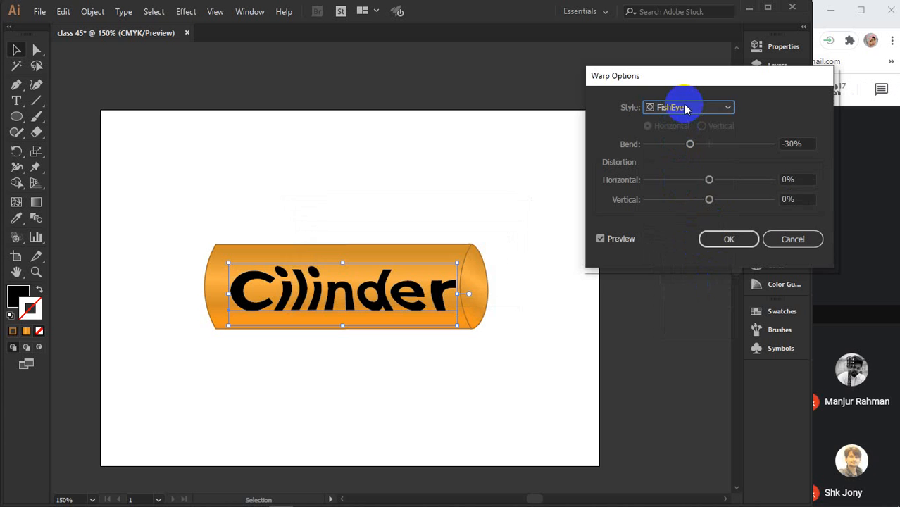
Preview the FishEye warp at 19% bend, and switch the text's warp to Arc with a 50% bend
left_click(720, 144)
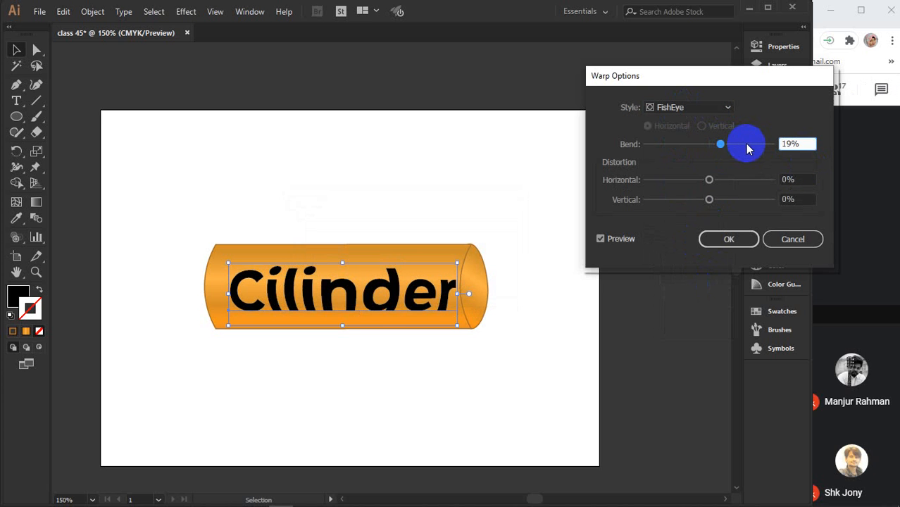
double_click(787, 144)
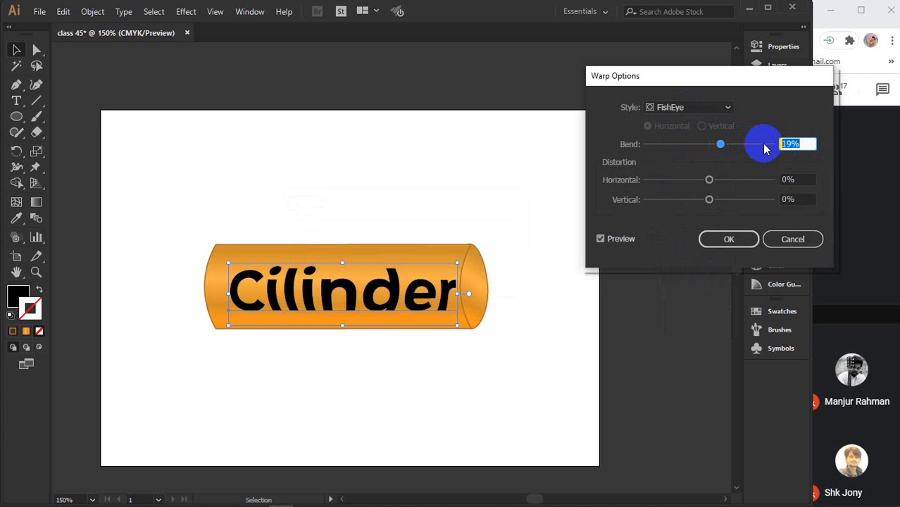
left_click(728, 107)
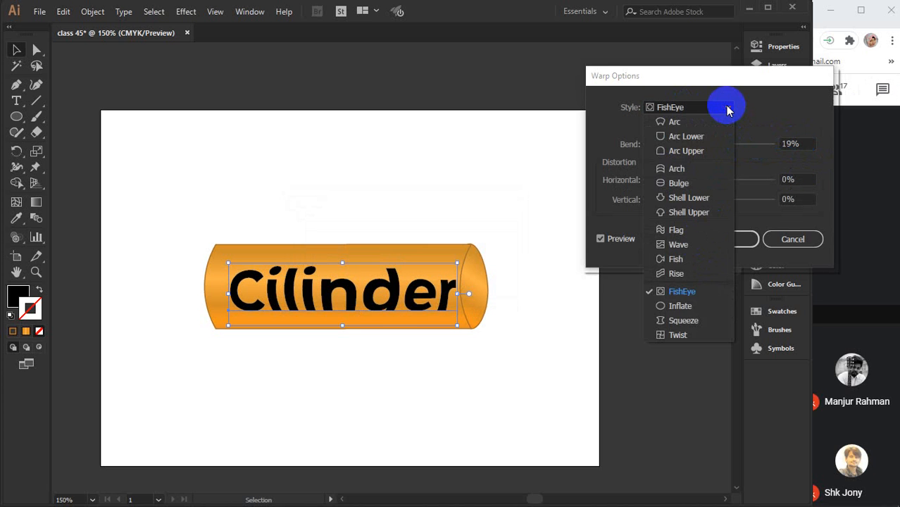
left_click(705, 122)
double_click(793, 144)
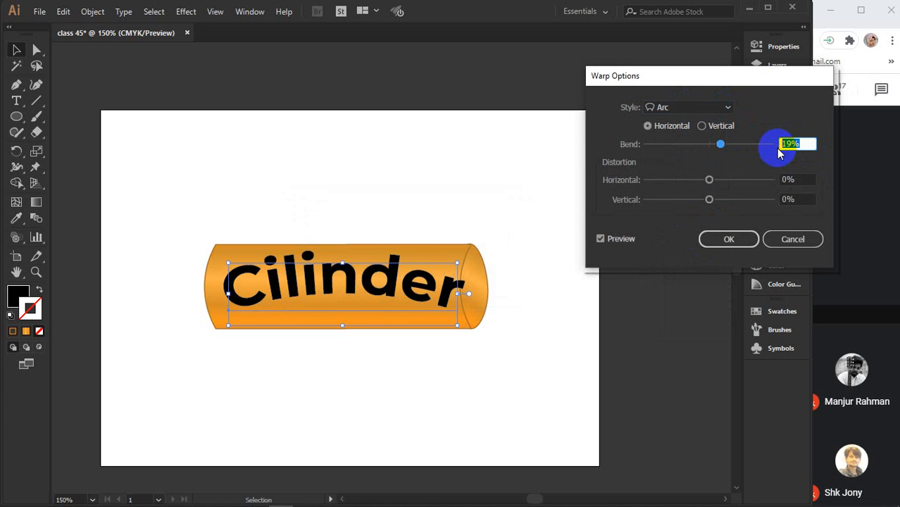
left_click(612, 239)
Preview the Arc Lower, Bulge and Flag warp styles on the Cilinder text at 50% bend
left_click(722, 110)
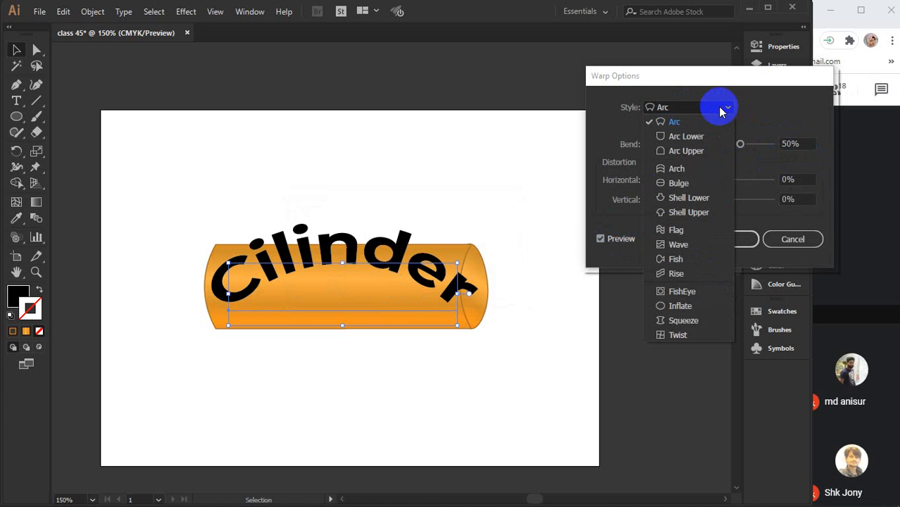
left_click(701, 135)
left_click(717, 111)
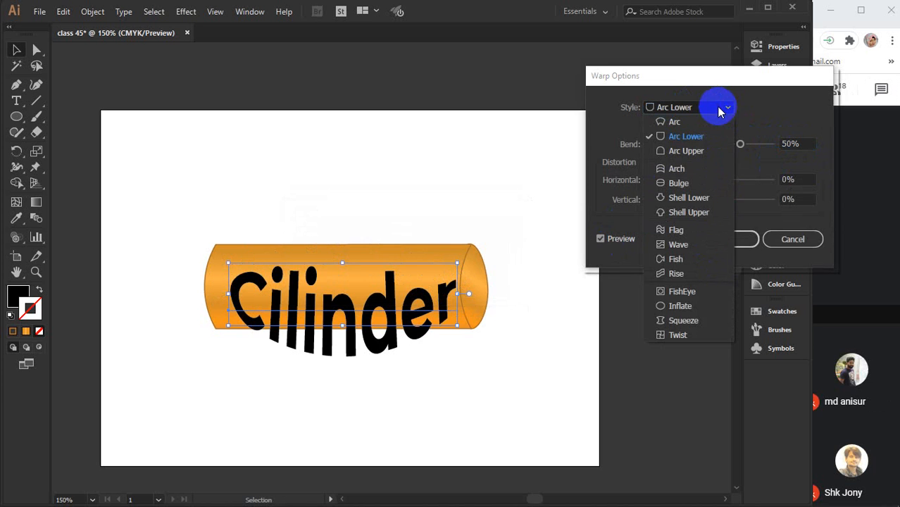
left_click(701, 166)
left_click(723, 109)
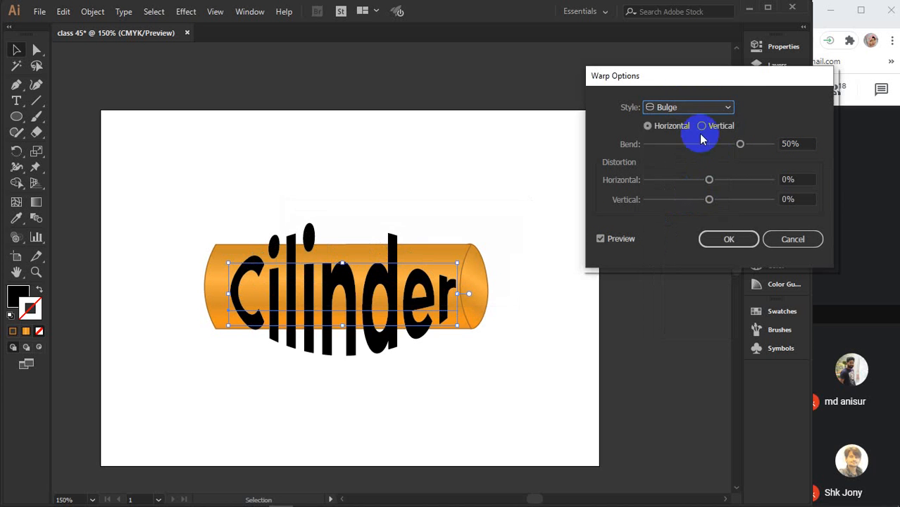
left_click(702, 108)
left_click(676, 231)
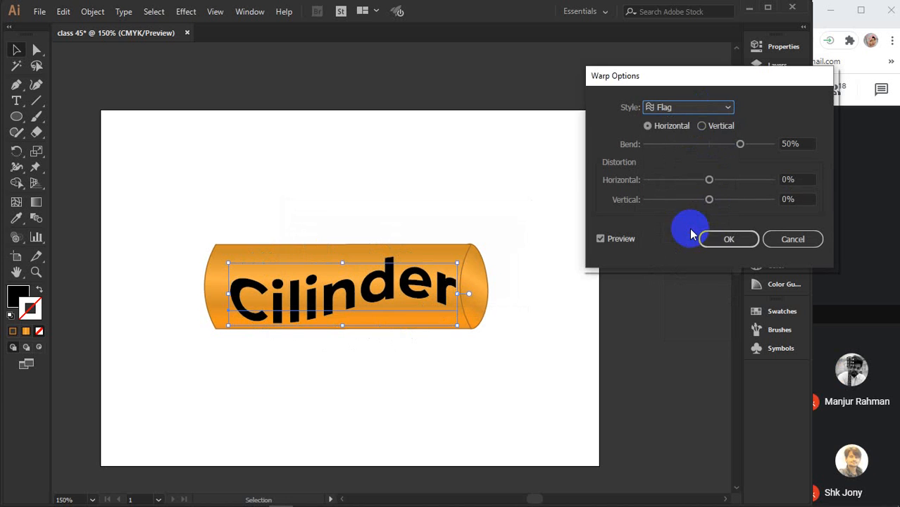
Preview the Wave, Inflate and Squeeze warp styles on the Cilinder text at 50% bend
left_click(696, 108)
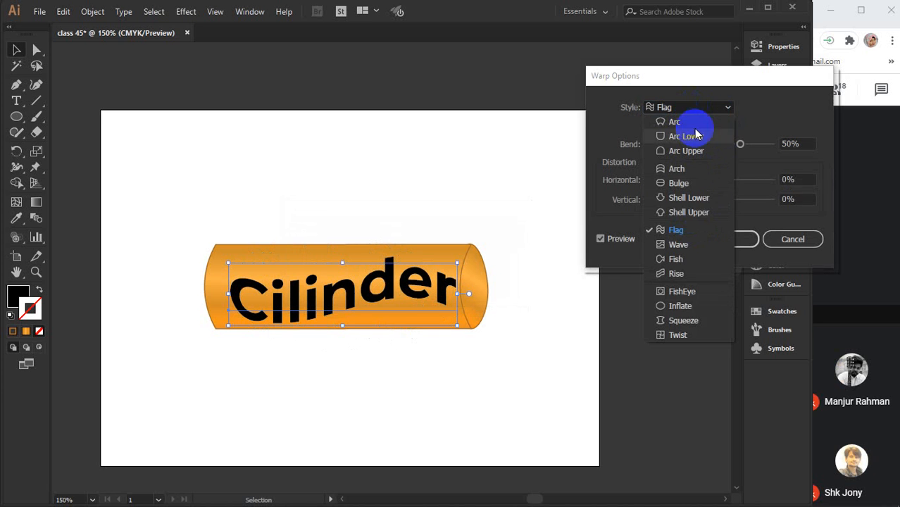
left_click(685, 241)
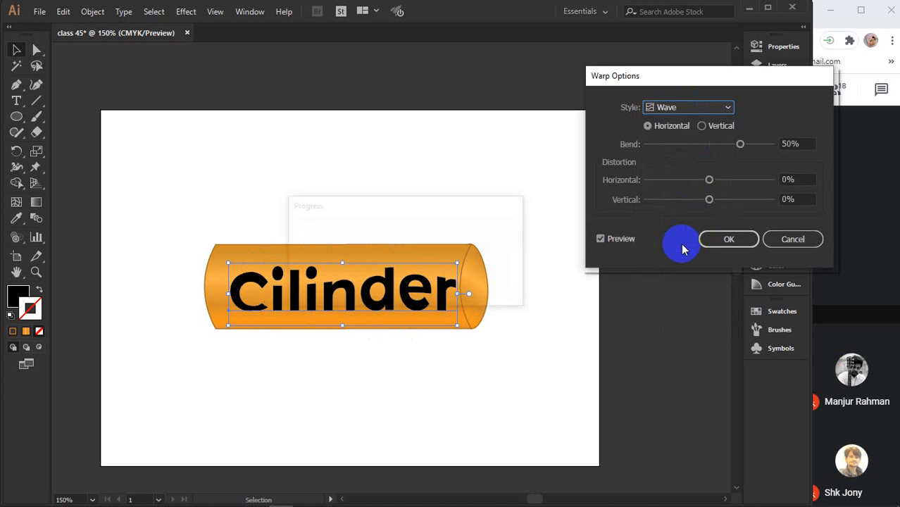
left_click(713, 109)
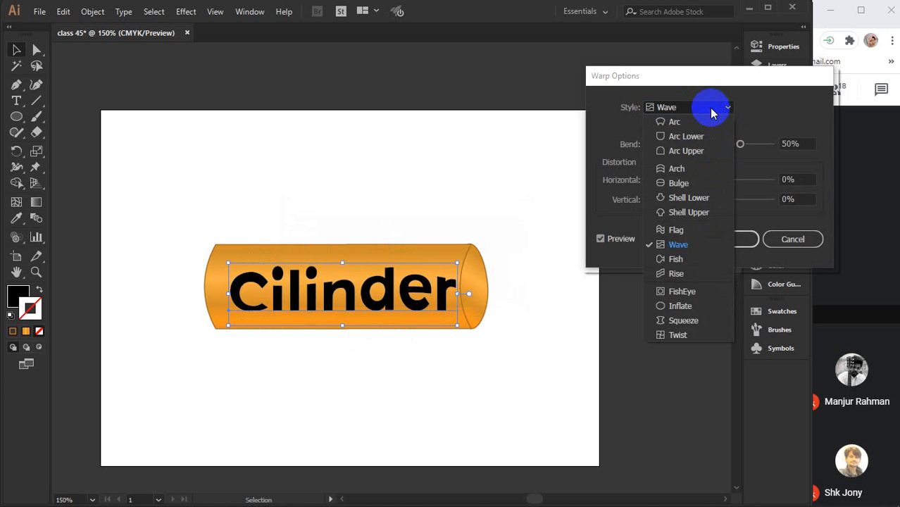
left_click(690, 306)
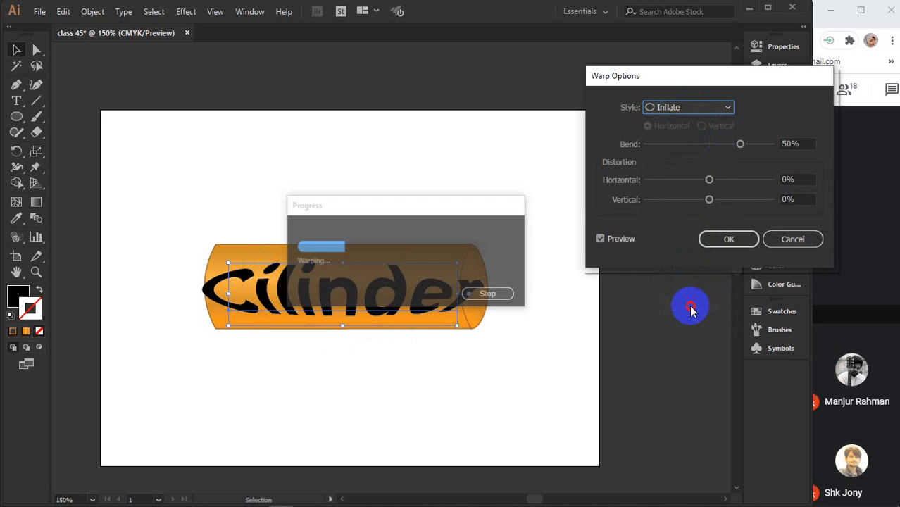
left_click(693, 108)
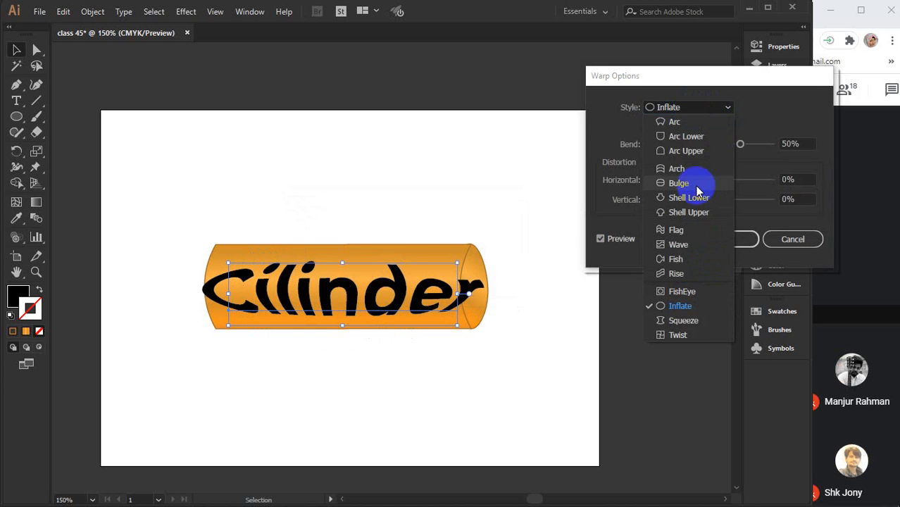
left_click(700, 322)
left_click(704, 107)
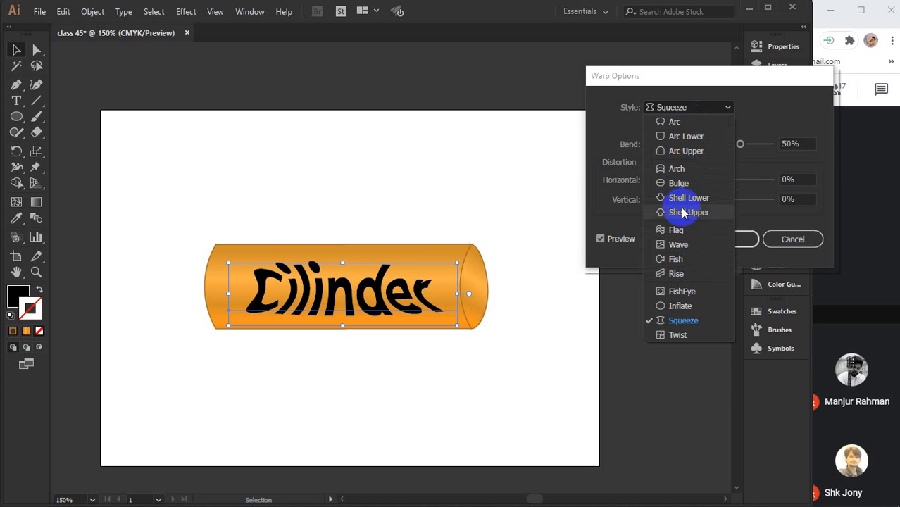
Set the warp style to Wave, try a horizontal distortion of 11%, and return the distortion to 0%
left_click(688, 252)
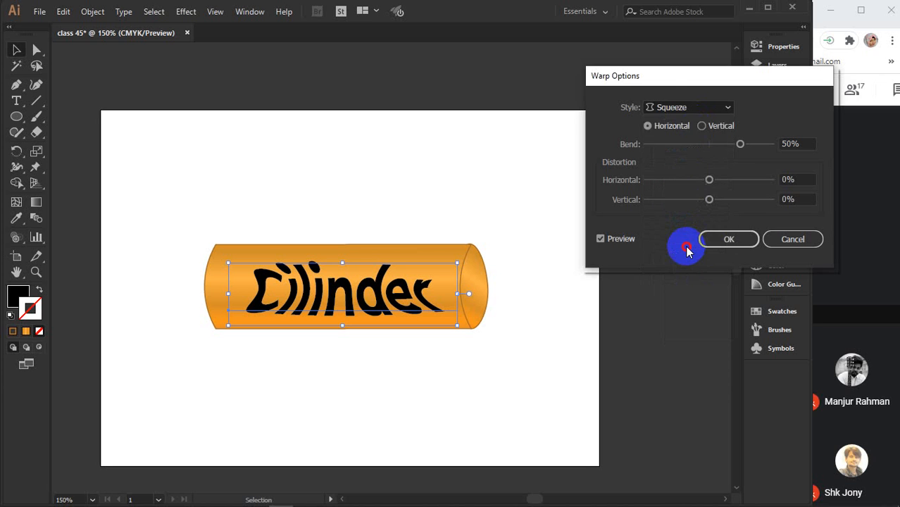
left_click(803, 180)
key("Up")
key("Up")
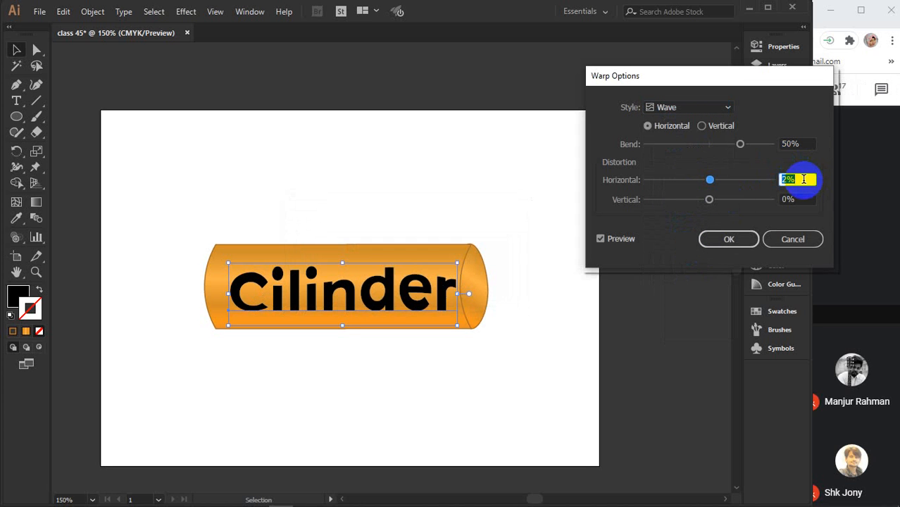
key("Up")
key("Up")
key("Up")
key("Up")
key("Up")
key("Up")
key("Up")
key("Up")
key("Up")
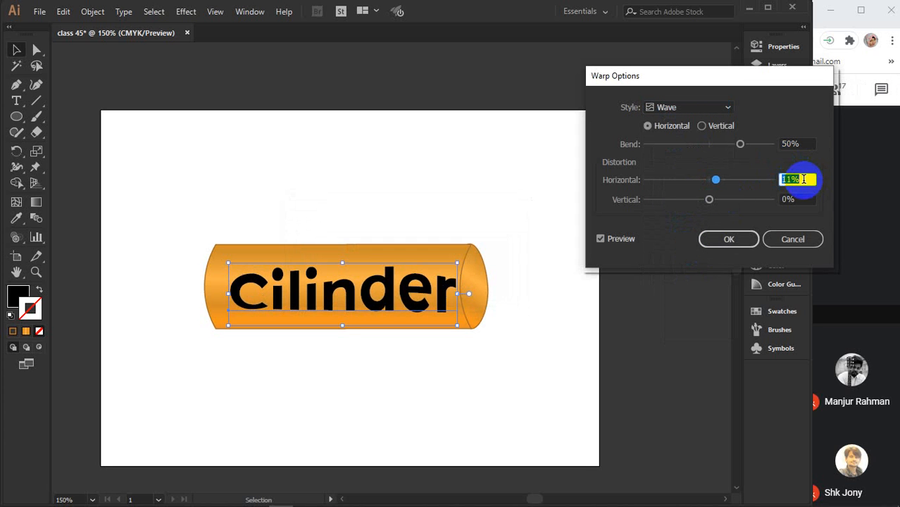
key("Down")
key("Down")
key("Down")
key("Down")
key("Down")
key("Down")
key("Down")
key("Down")
key("Down")
key("Down")
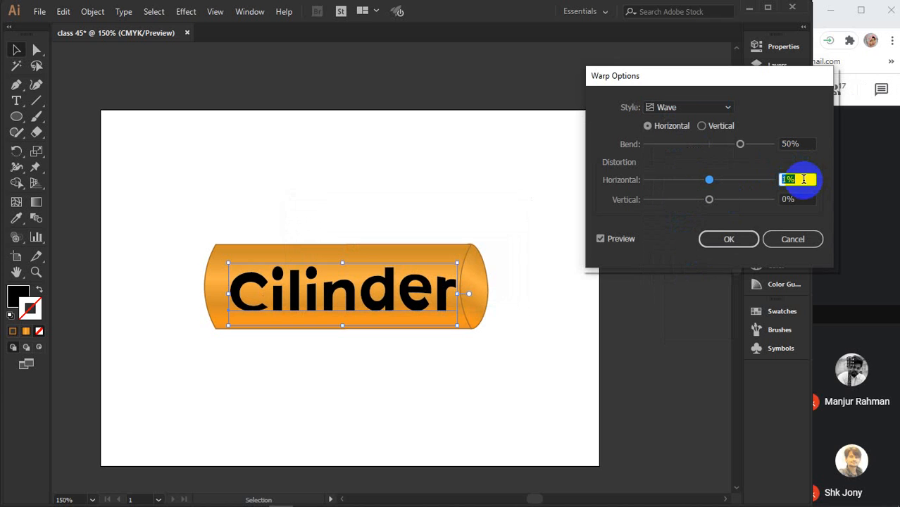
key("Down")
Try raising the Wave warp's bend to 59%, and bring it back to 50%
left_click(794, 143)
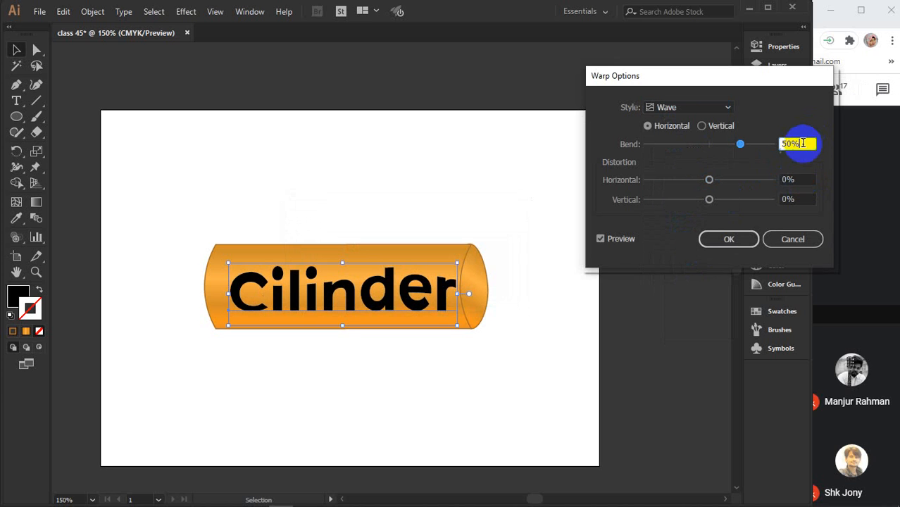
key("Up")
key("Up")
key("Up")
key("Up")
key("Up")
key("Up")
key("Up")
key("Up")
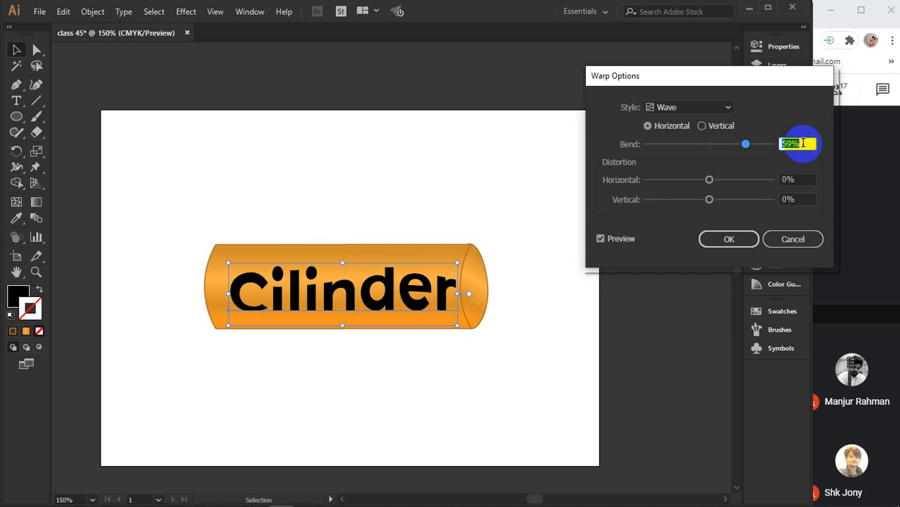
key("Down")
key("Down")
key("Down")
key("Down")
key("Down")
key("Down")
key("Down")
key("Down")
key("Down")
key("Down")
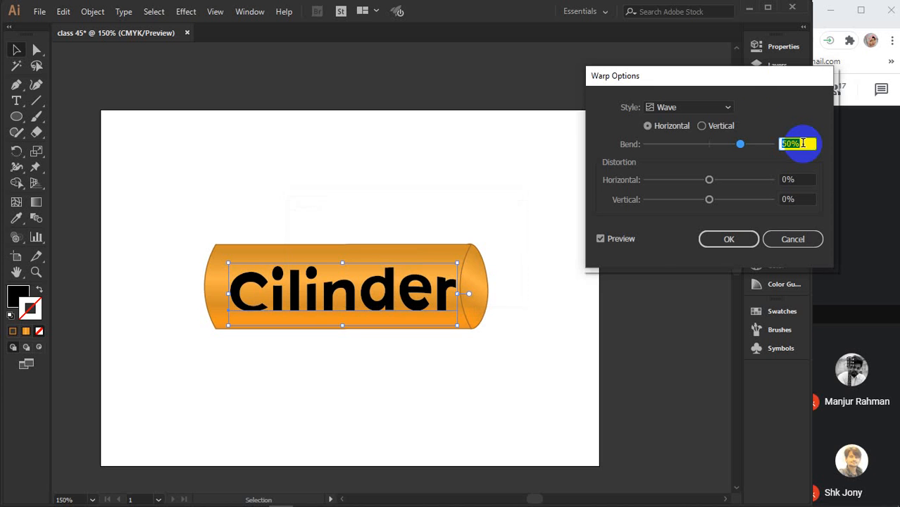
Switch the Wave warp's direction to vertical and try bends of 23%, -31% and 5%
left_click(718, 108)
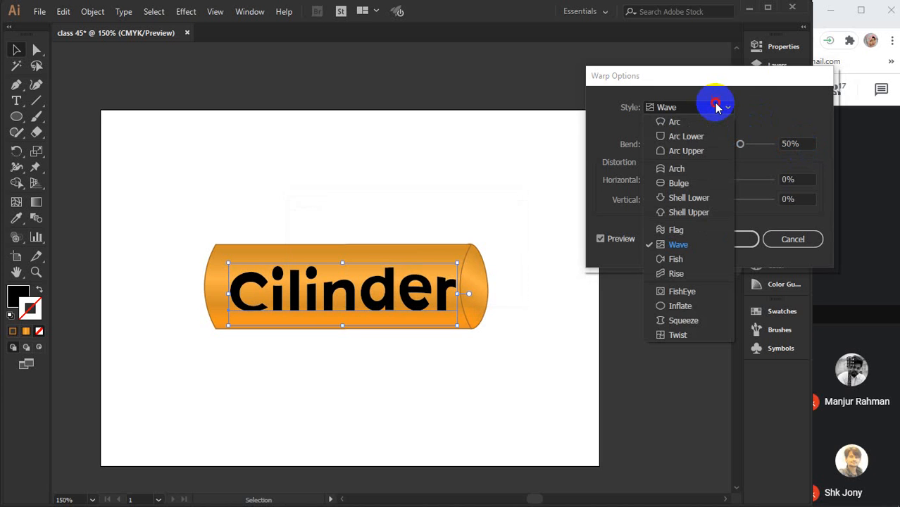
left_click(717, 108)
left_click(703, 127)
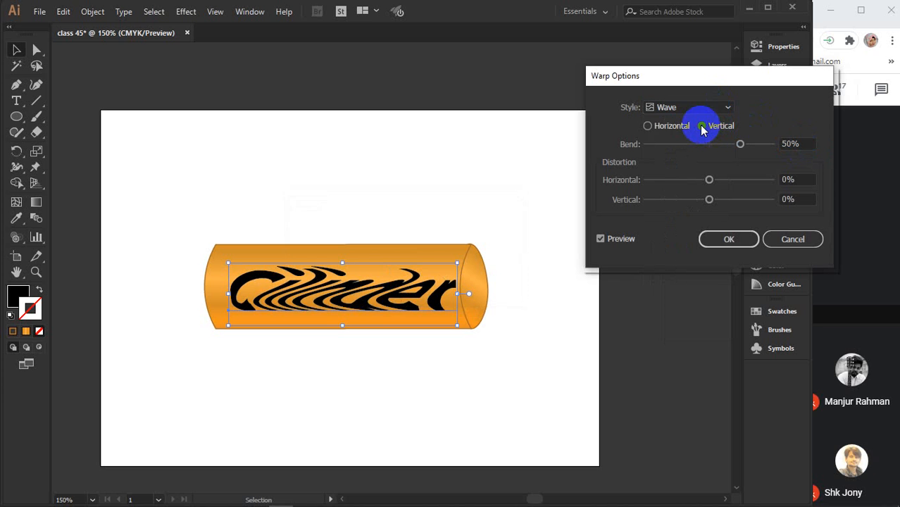
left_click(647, 126)
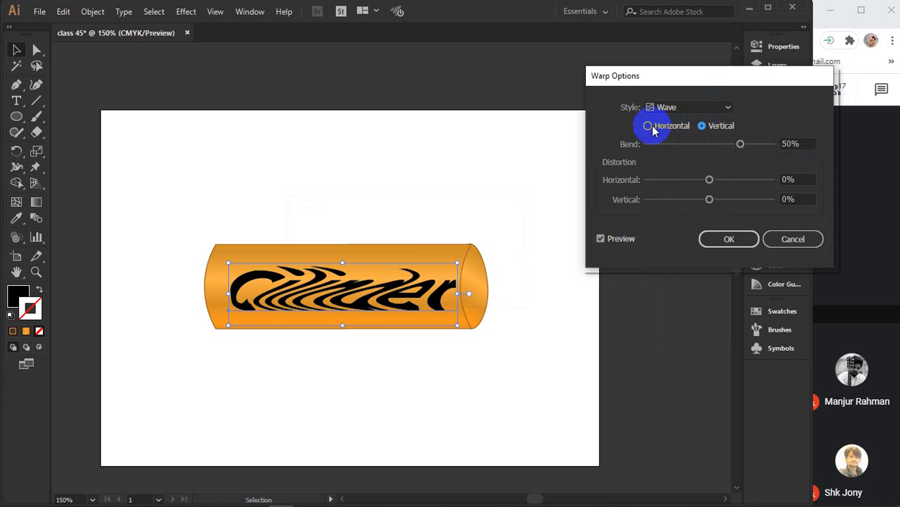
left_click(702, 127)
left_click(725, 146)
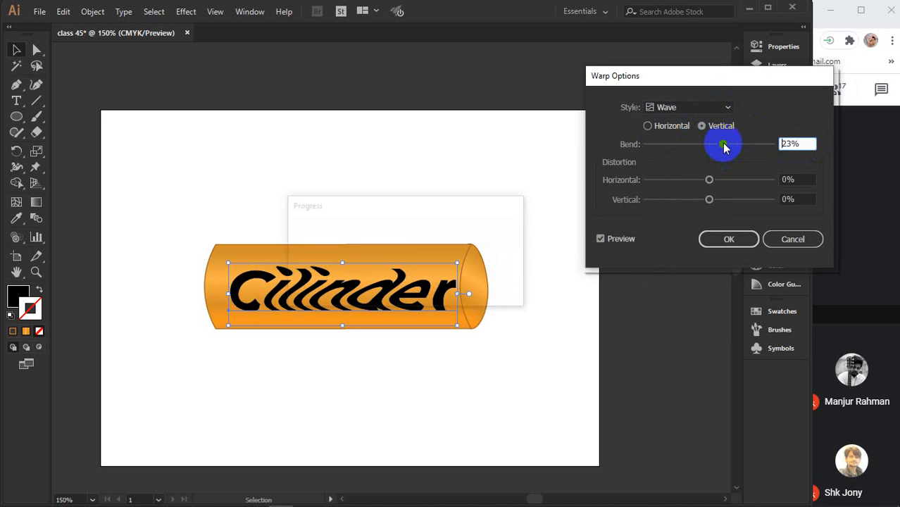
left_click_drag(719, 143, 690, 144)
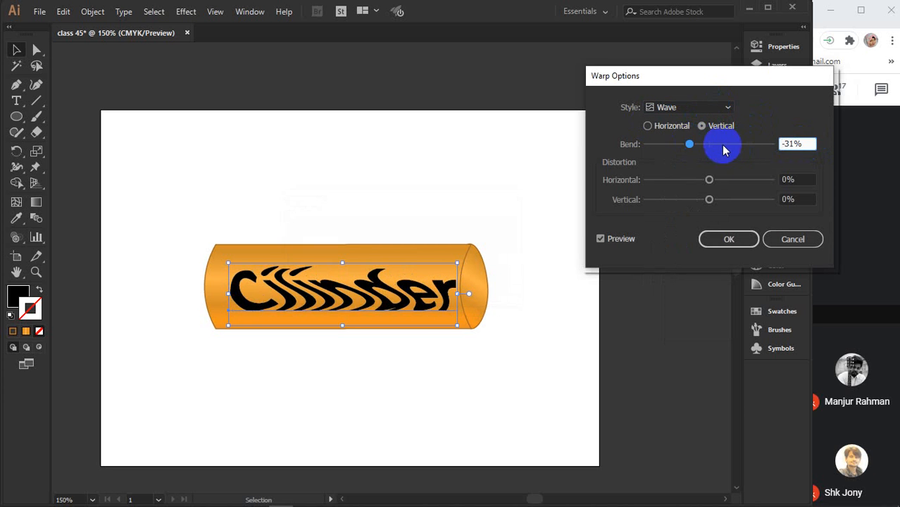
left_click(711, 145)
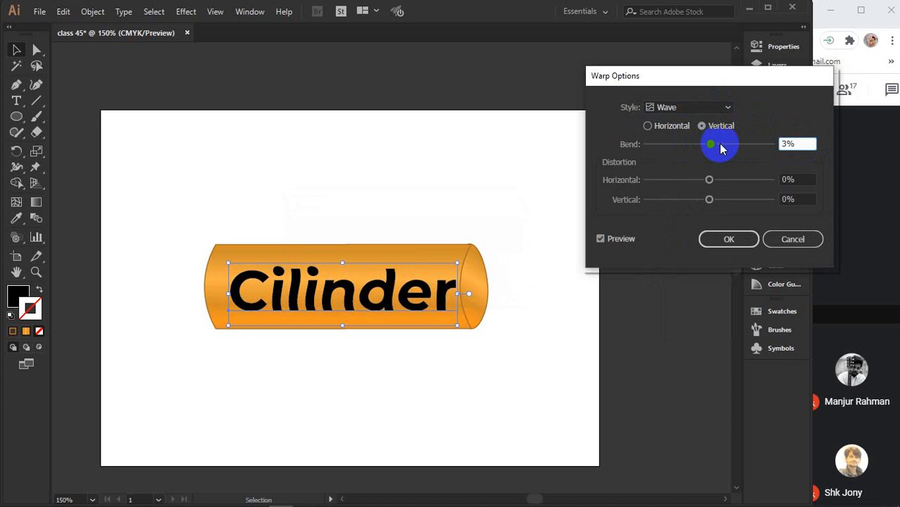
left_click_drag(721, 148, 724, 145)
Step the vertical Wave warp's bend down past zero and settle it at 0%
left_click(792, 143)
double_click(803, 143)
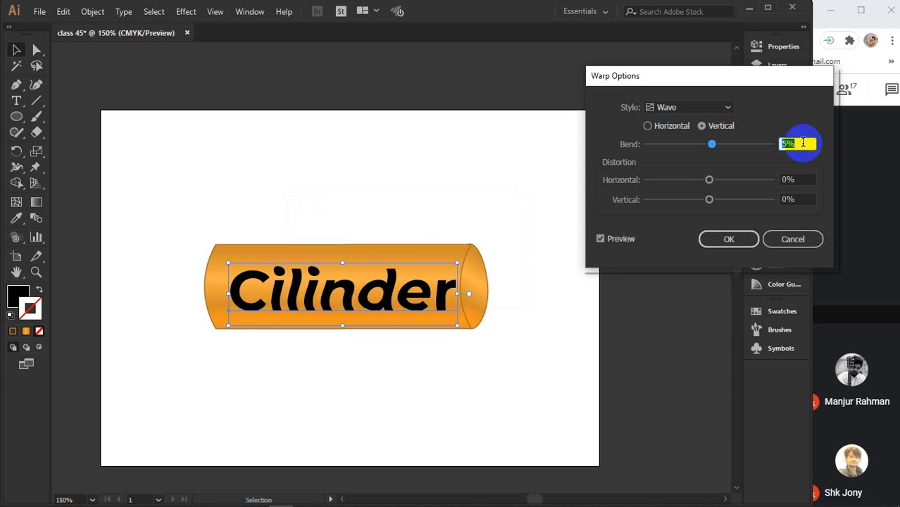
key("Down")
key("Down")
key("Down")
key("Down")
key("Down")
key("Down")
key("Down")
key("Down")
key("Down")
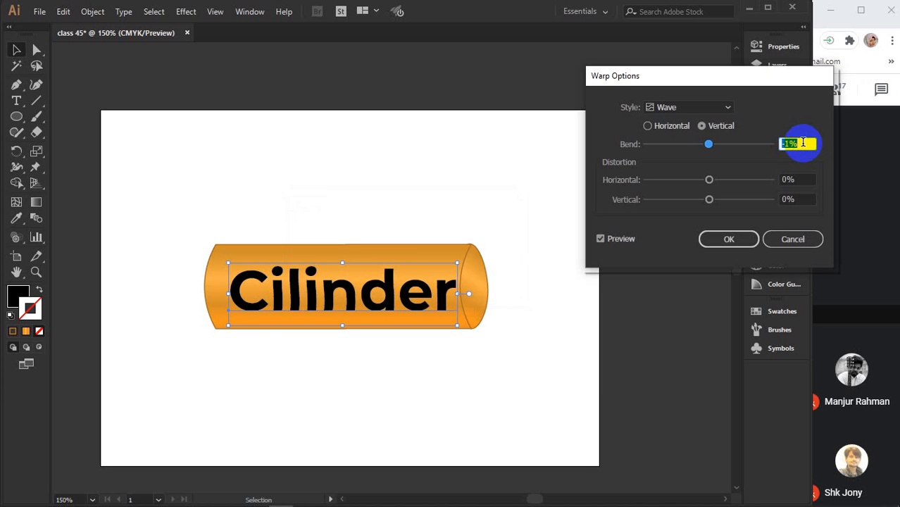
key("Up")
key("Up")
key("Up")
key("Up")
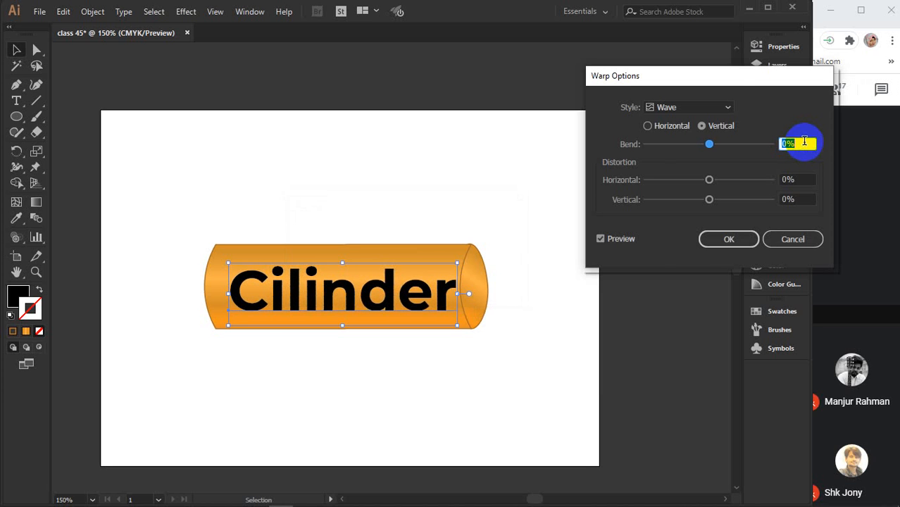
Preview the vertical Flag warp style with a 2% bend, and reset the bend to 0%
left_click(728, 107)
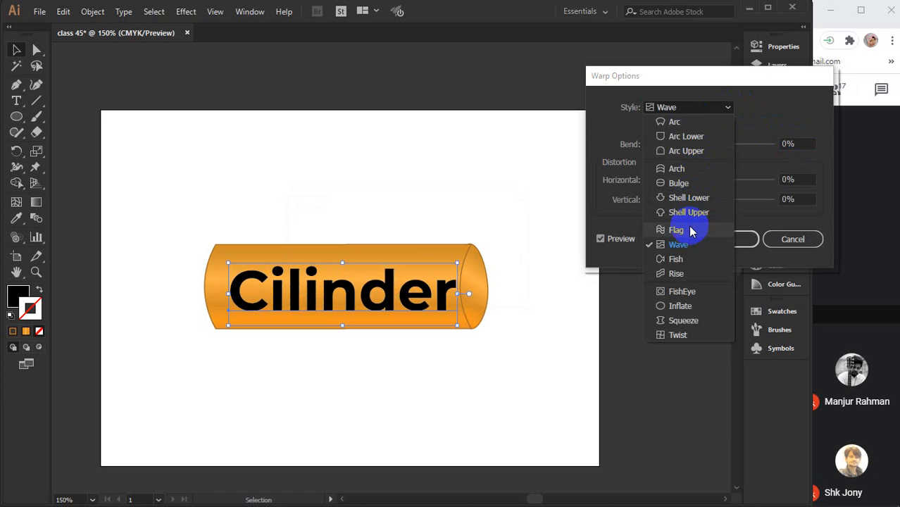
left_click(677, 230)
left_click(789, 144)
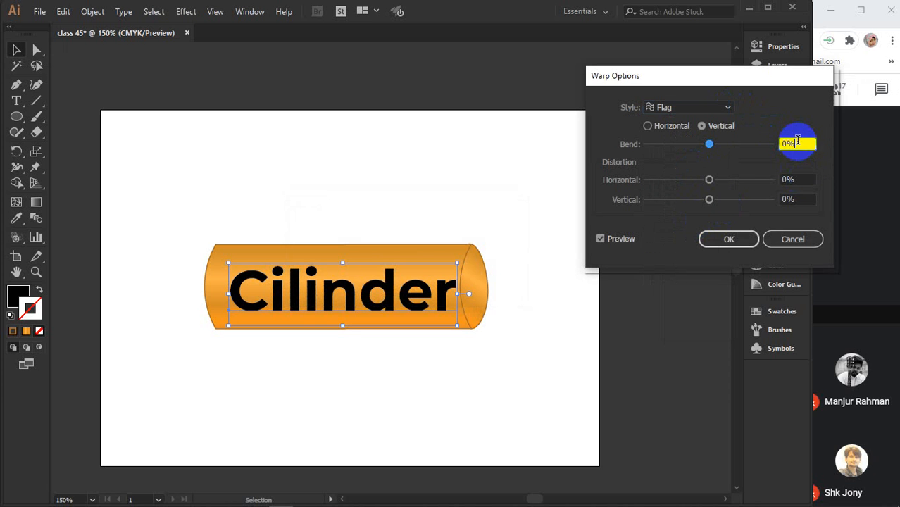
key("Up")
key("Up")
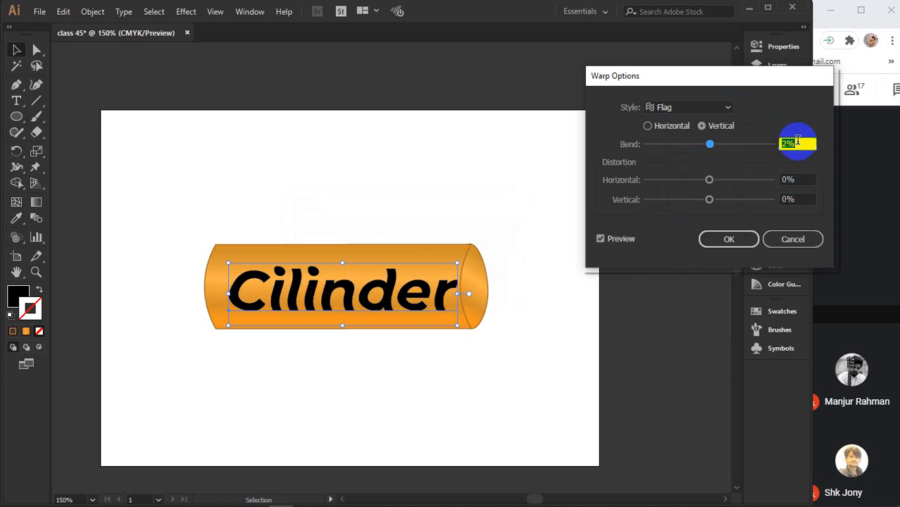
key("Down")
key("Down")
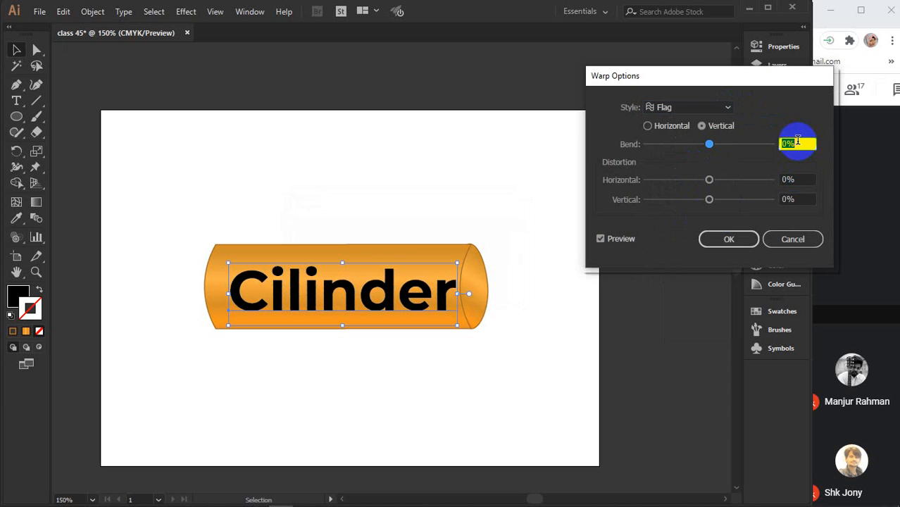
Change the text's warp style to FishEye, try an 11% bend, and lower the bend back to 0%
left_click(728, 109)
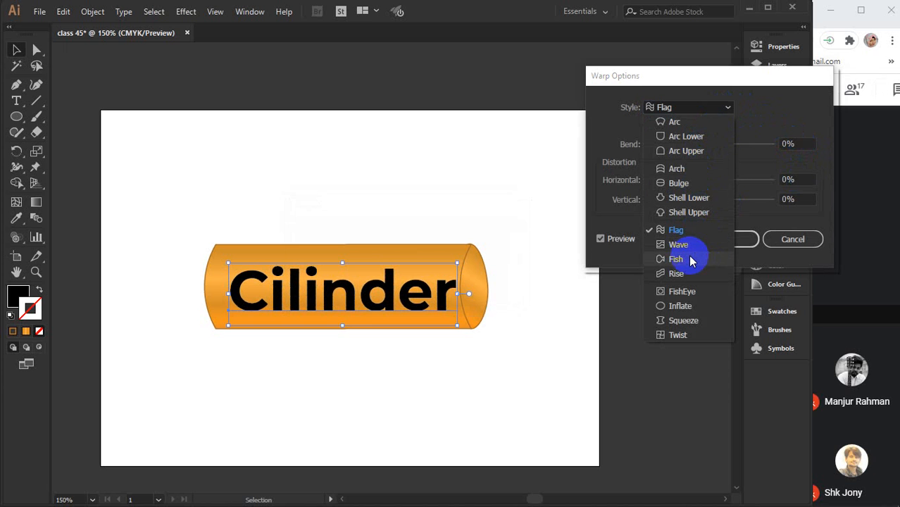
left_click(691, 291)
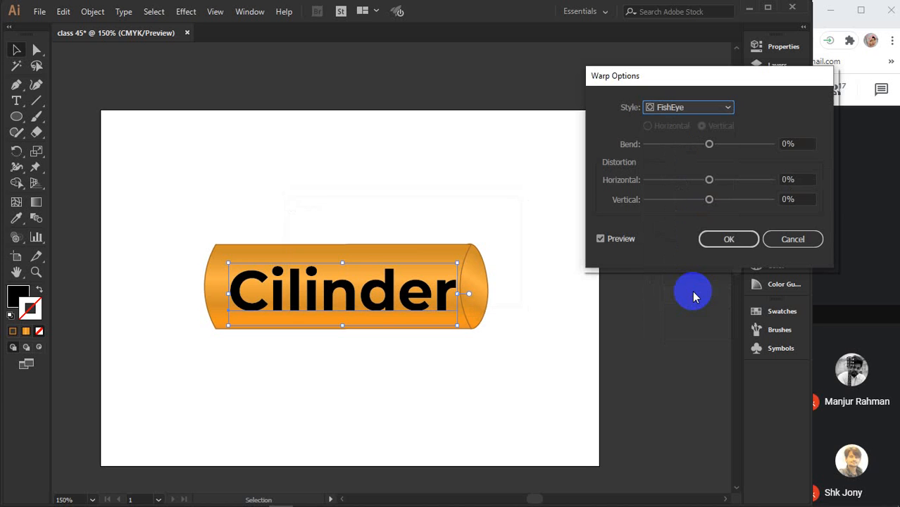
left_click(809, 143)
key("Up")
key("Up")
key("Up")
key("Up")
key("Up")
key("Up")
key("Up")
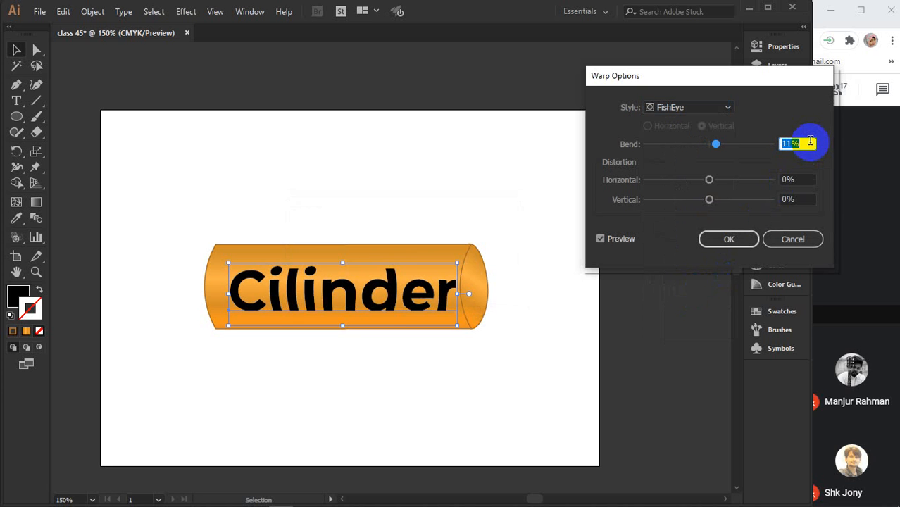
key("Down")
key("Down")
key("Down")
key("Down")
key("Down")
key("Down")
key("Down")
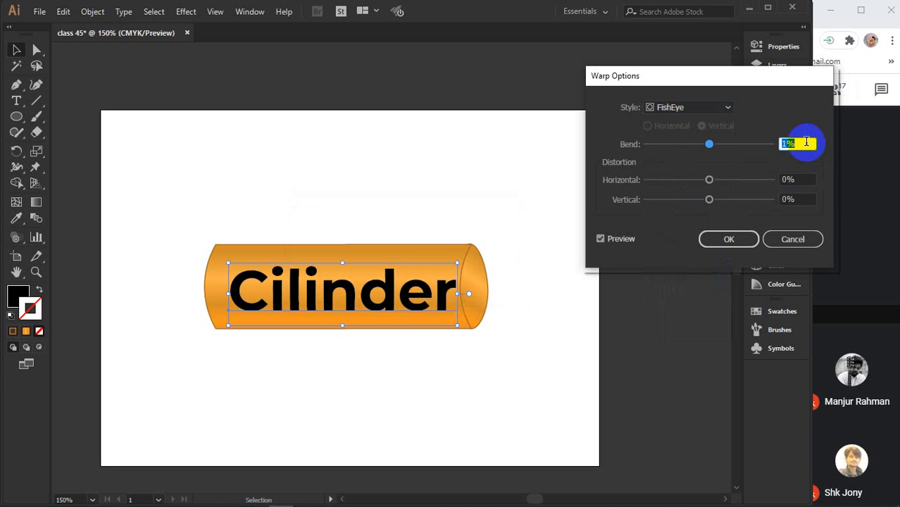
Change the text's warp style to Squeeze in the vertical direction, try a 5% bend, and return the bend to 0%
left_click(723, 107)
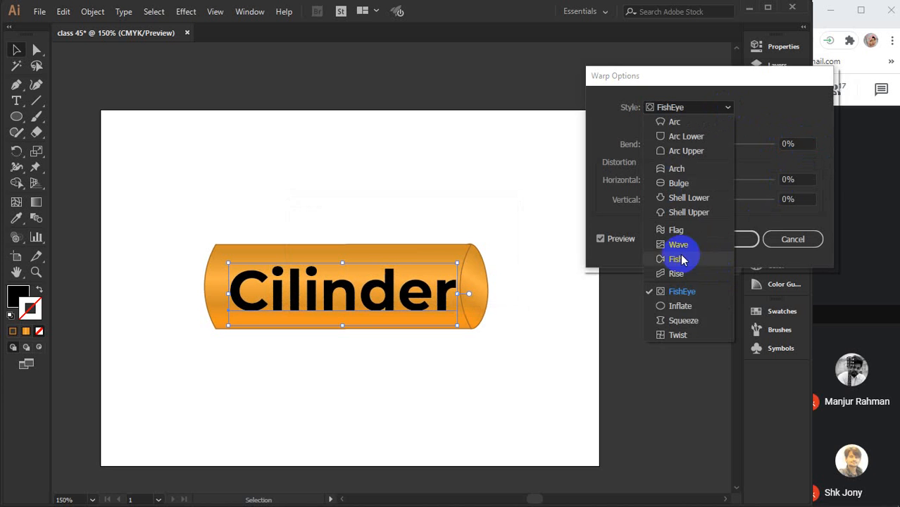
left_click(682, 320)
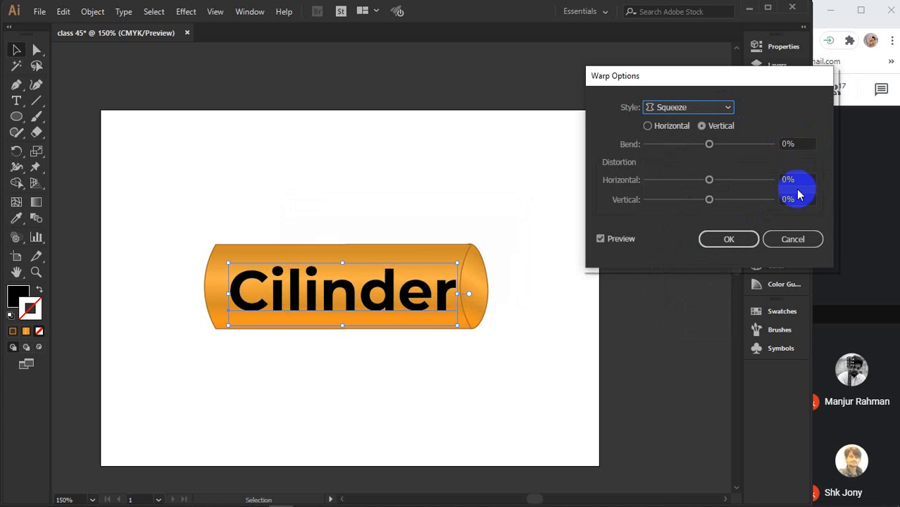
left_click(804, 143)
key("Up")
key("Up")
key("Up")
key("Up")
key("Up")
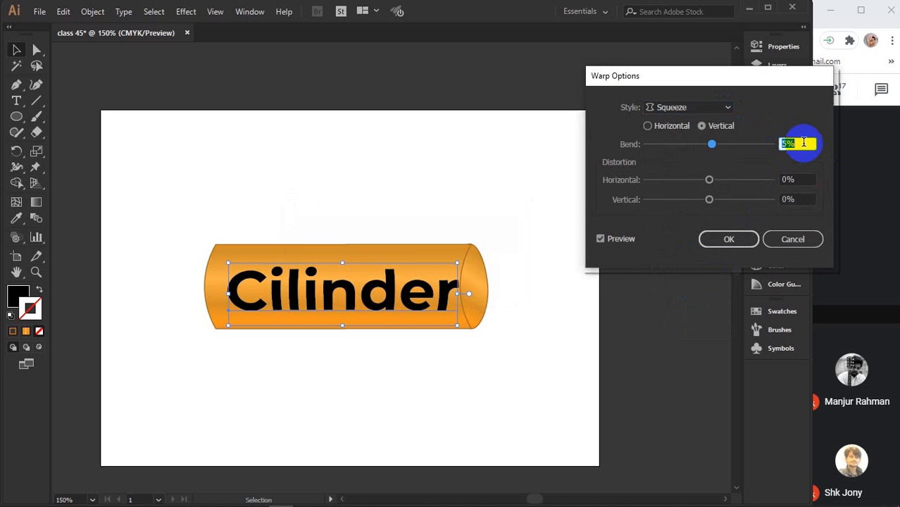
key("Down")
key("Down")
key("Down")
key("Down")
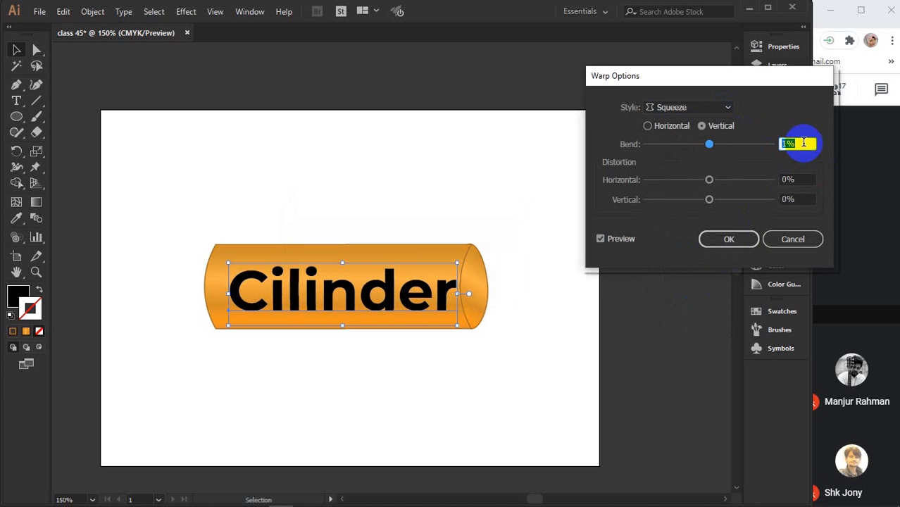
key("Down")
Try a 9% horizontal distortion on the vertical Squeeze warp and reset that distortion to 0%
left_click(796, 179)
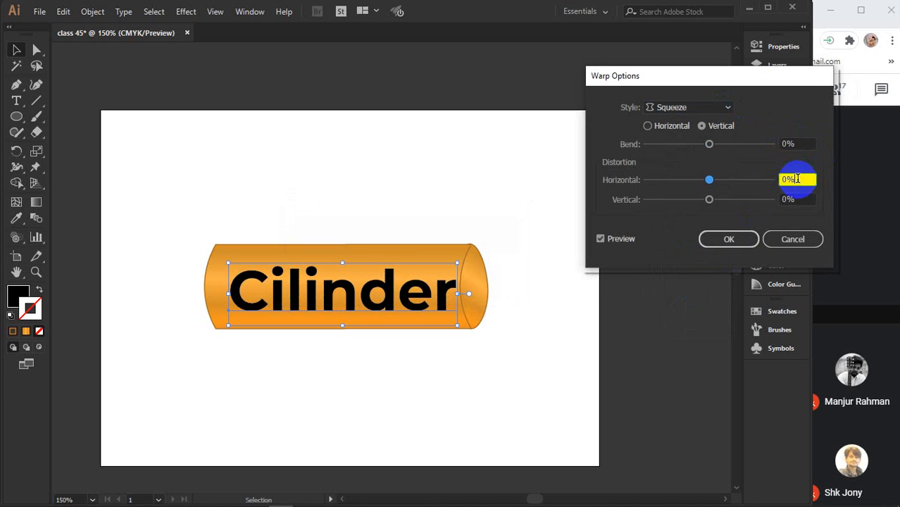
key("Up")
key("Up")
key("Up")
key("Up")
key("Up")
key("Up")
key("Up")
key("Up")
key("Up")
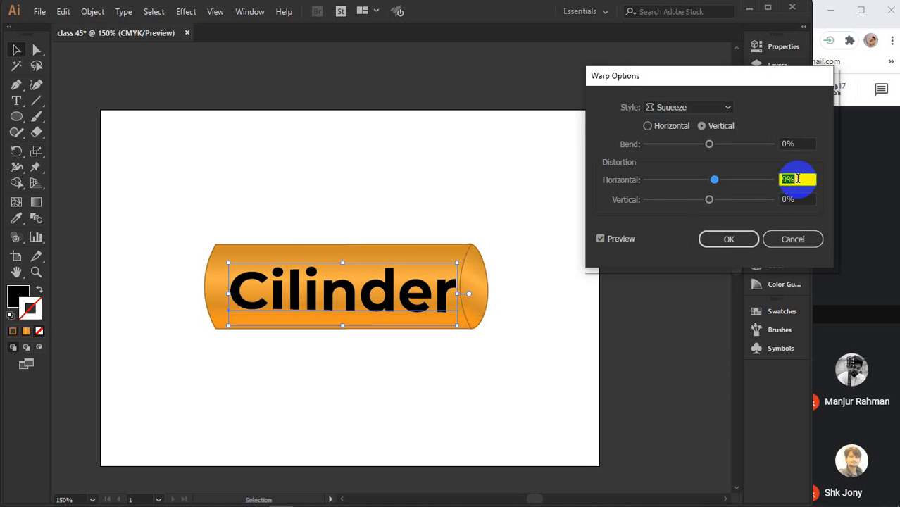
key("Down")
key("Down")
key("Down")
key("Down")
key("Down")
key("Down")
key("Down")
key("Down")
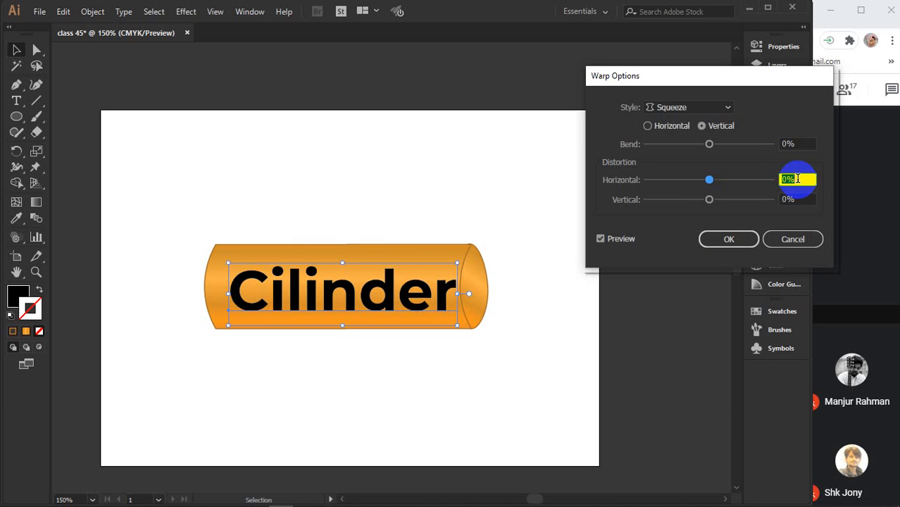
Preview a 3% vertical distortion on the Squeeze warp and set it back to 0%
left_click(801, 200)
key("Up")
key("Up")
key("Up")
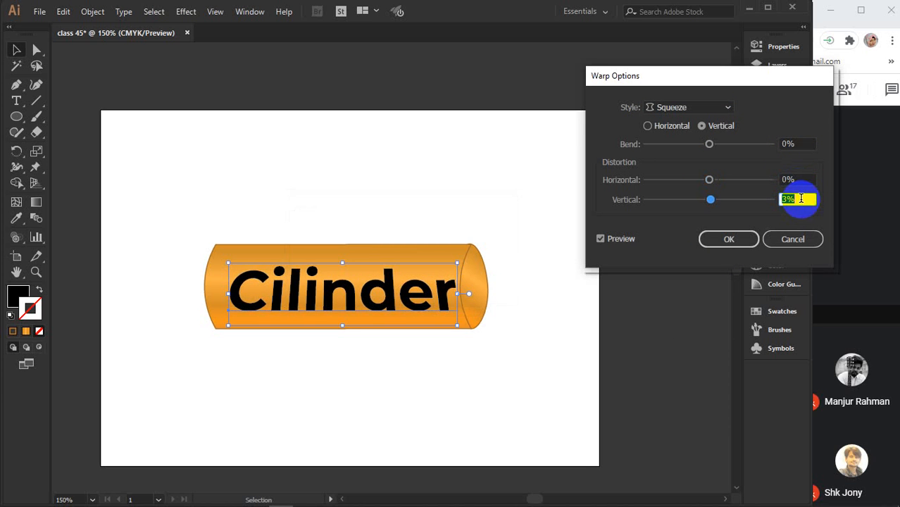
key("Down")
key("Down")
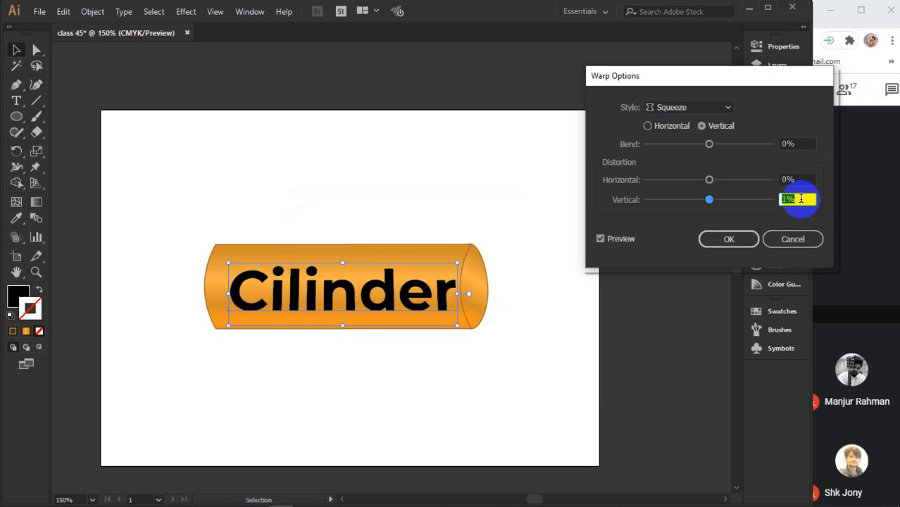
key("Down")
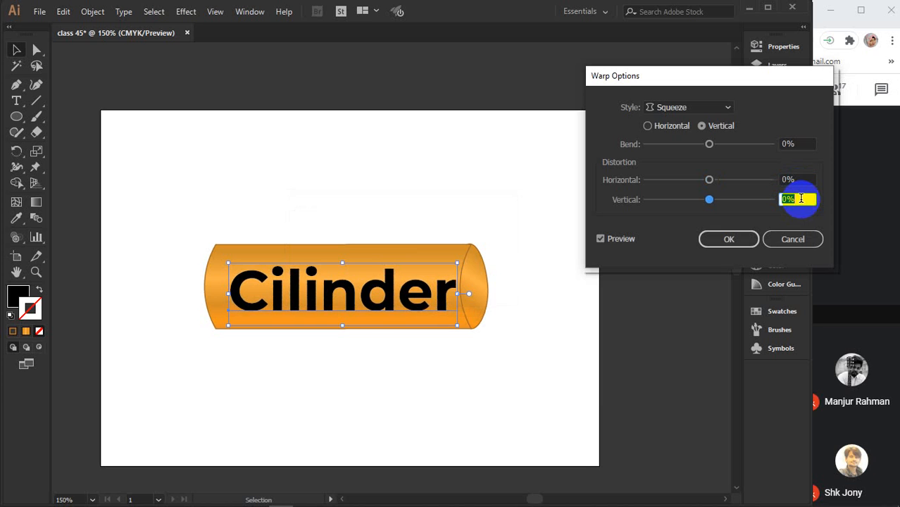
Switch the Squeeze warp to the horizontal direction, try a 6% bend, and lower the bend to 0%
left_click(648, 126)
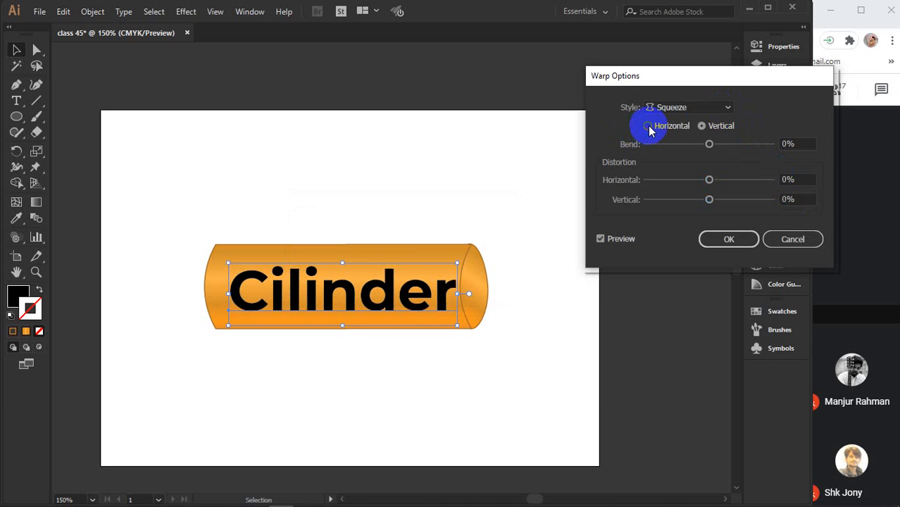
left_click(800, 143)
key("Up")
key("Up")
key("Up")
key("Up")
key("Up")
key("Up")
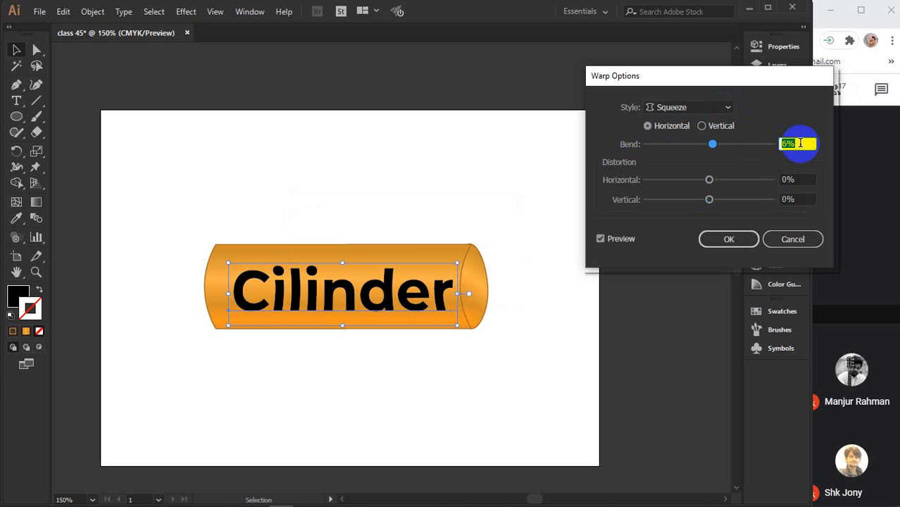
key("Down")
key("Down")
key("Down")
key("Down")
key("Down")
key("Down")
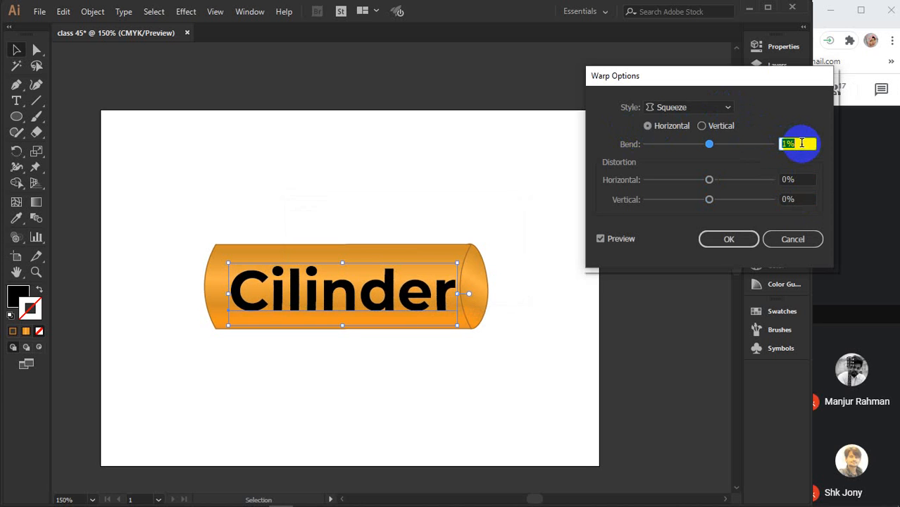
Try a slight horizontal distortion on the horizontal Squeeze warp and bring it back to 0%
left_click(803, 179)
key("Up")
key("Up")
key("Up")
key("Up")
key("Up")
key("Up")
key("Up")
key("Up")
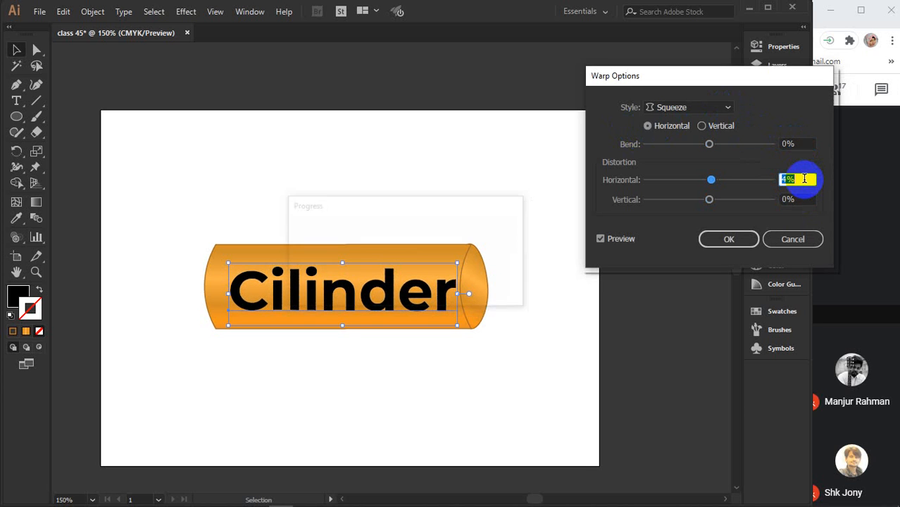
key("Down")
key("Down")
key("Down")
key("Down")
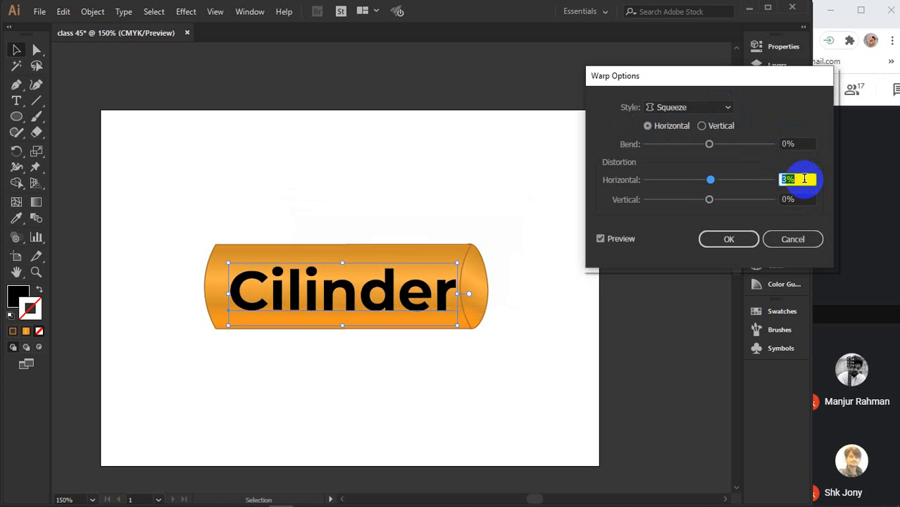
key("Down")
key("Down")
Change the warp style to Bulge in the horizontal direction, try bends up to 8%, and step the bend back to 0%
left_click(724, 107)
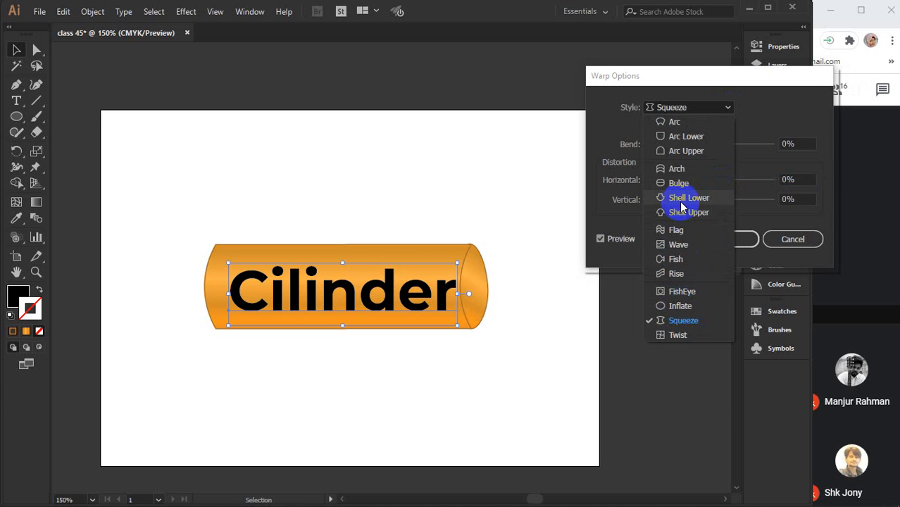
left_click(678, 184)
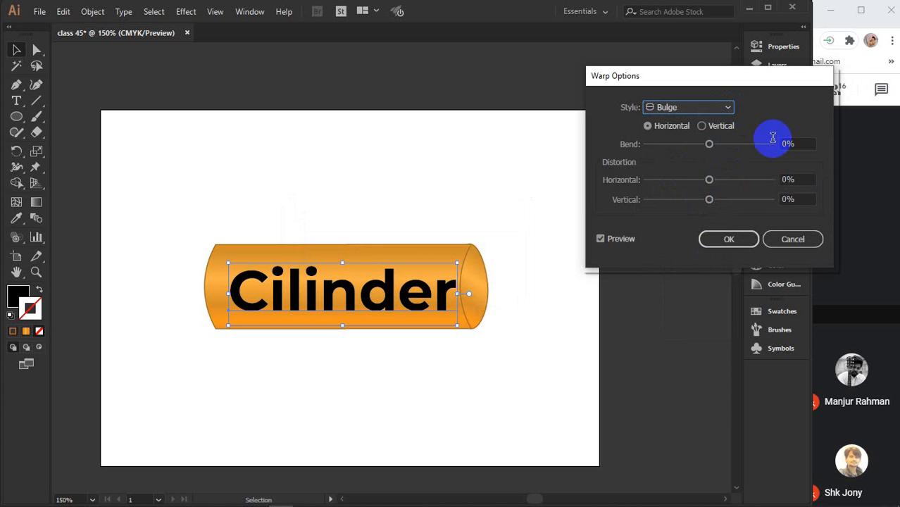
left_click(805, 143)
scroll(804, 143, "up", 3)
scroll(805, 143, "up", 3)
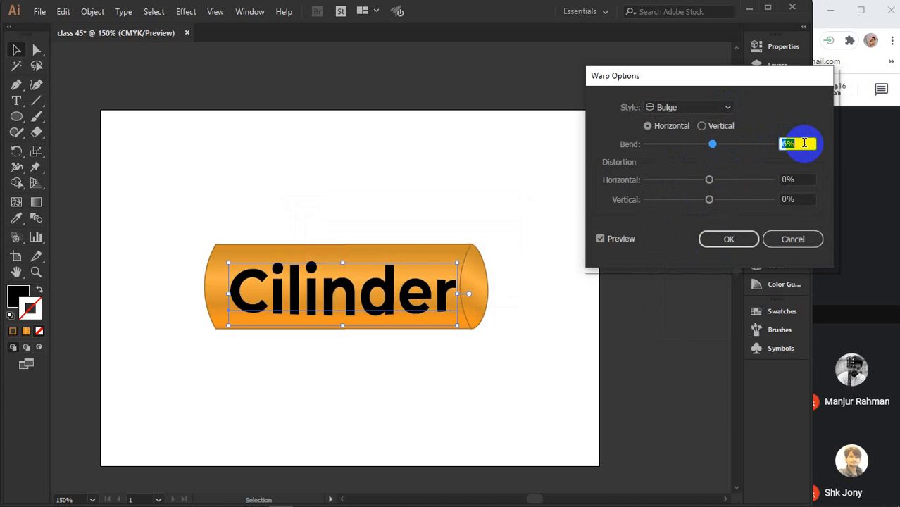
scroll(805, 144, "up", 2)
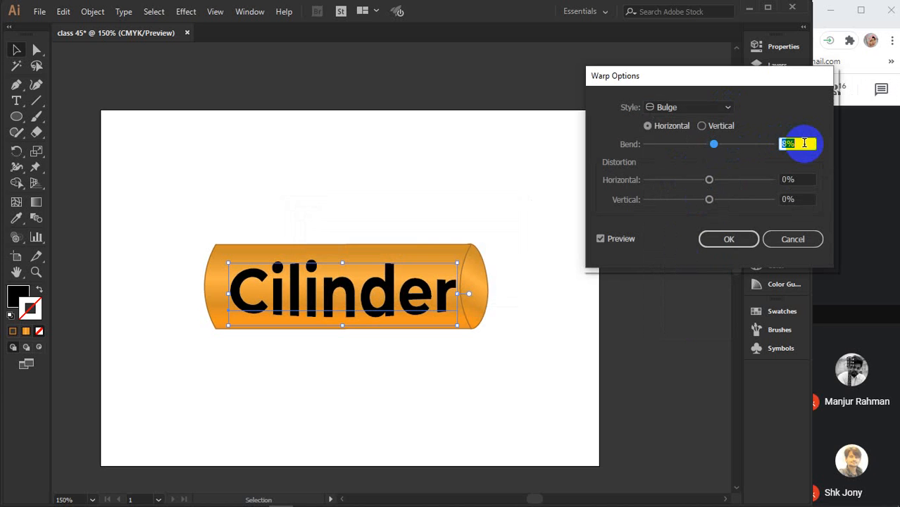
scroll(805, 144, "down", 1)
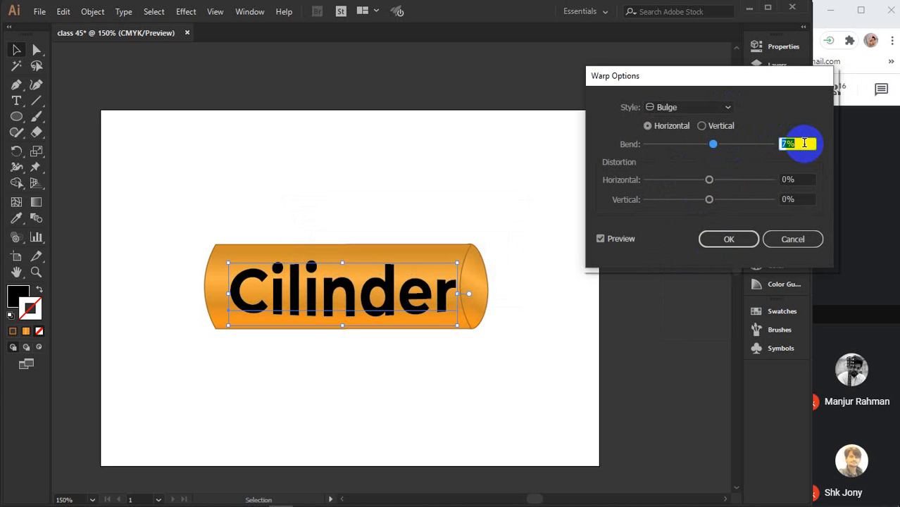
scroll(805, 143, "down", 7)
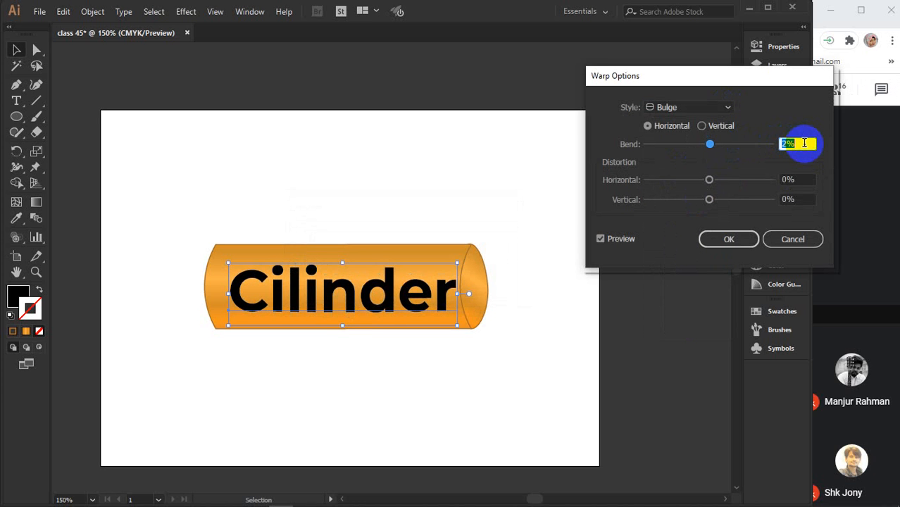
Preview the Bulge warp in the vertical direction with a 6% bend and reset the bend to 0%
left_click(702, 125)
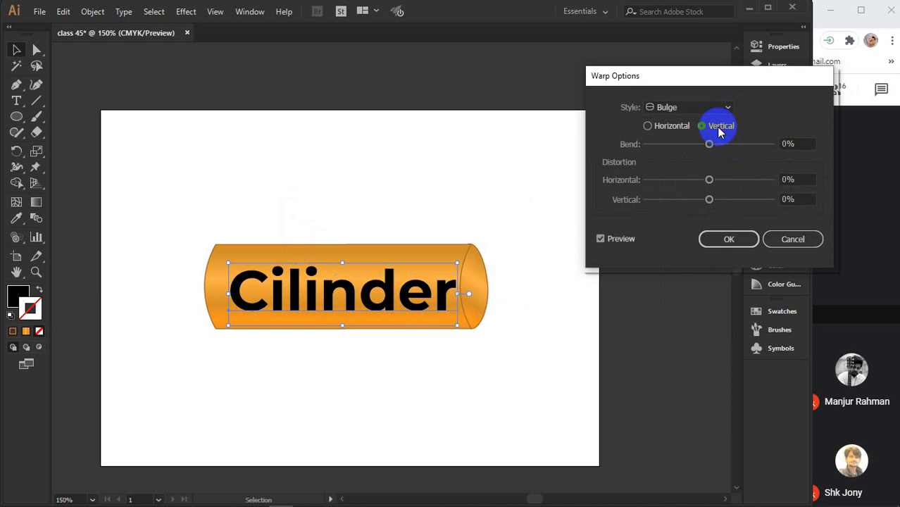
scroll(803, 145, "up", 9)
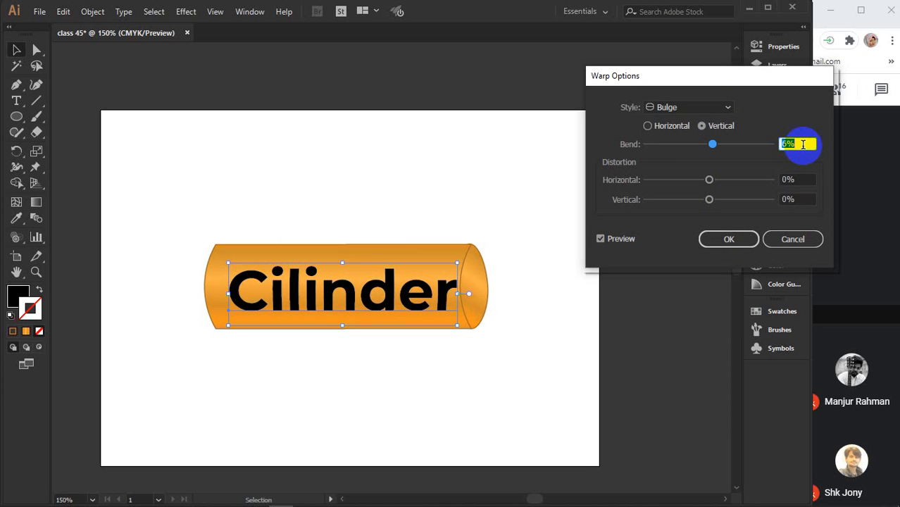
scroll(803, 145, "down", 6)
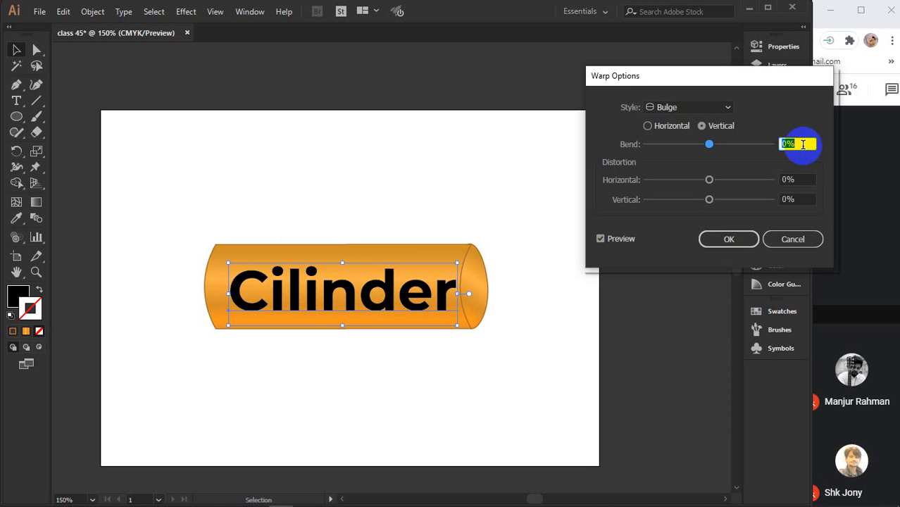
Set the Bulge warp to horizontal with a 10% bend, comparing it briefly with the vertical direction
left_click(647, 125)
left_click(801, 145)
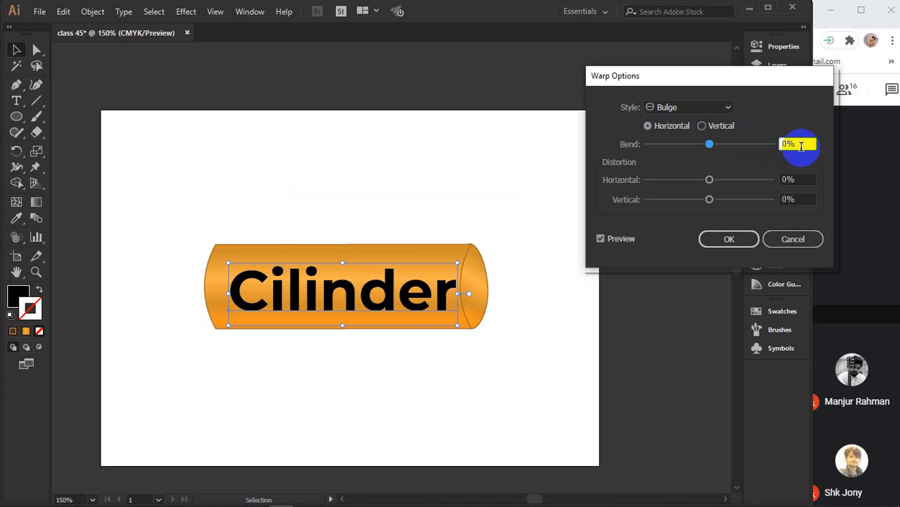
scroll(801, 146, "up", 4)
scroll(801, 146, "up", 2)
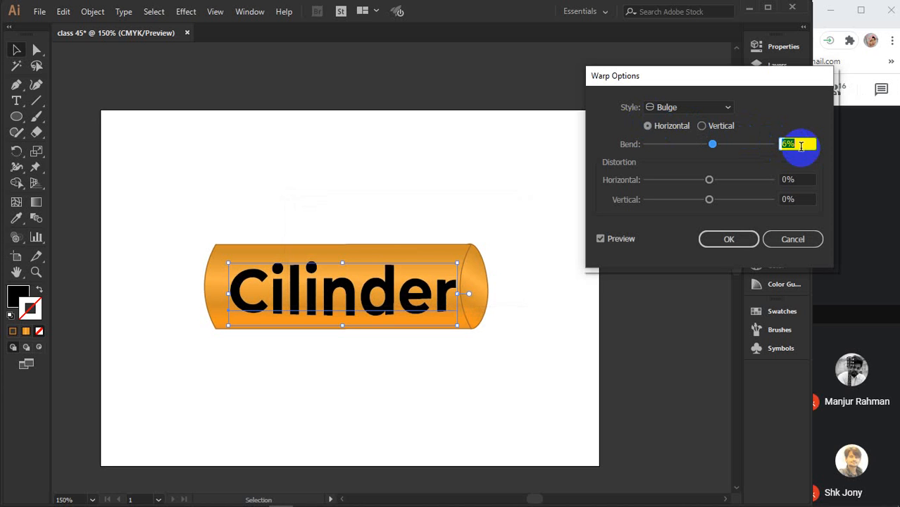
scroll(801, 146, "up", 1)
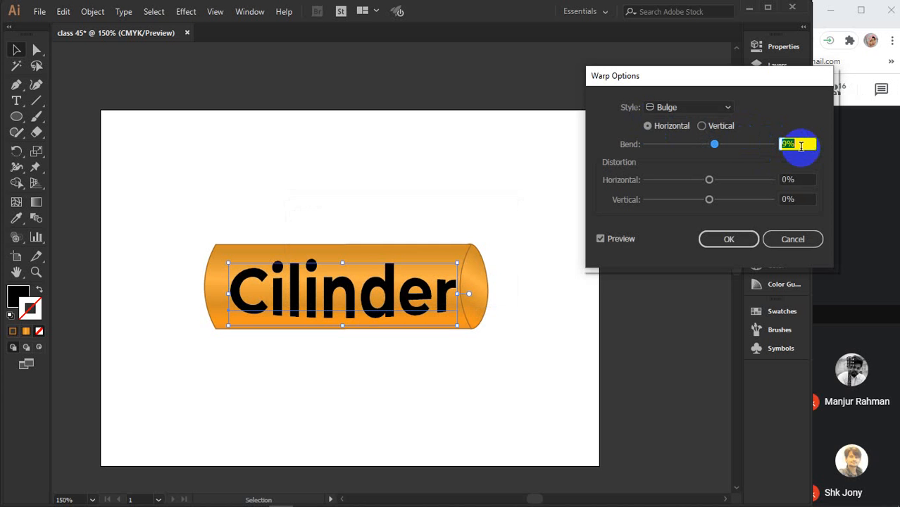
scroll(801, 146, "up", 3)
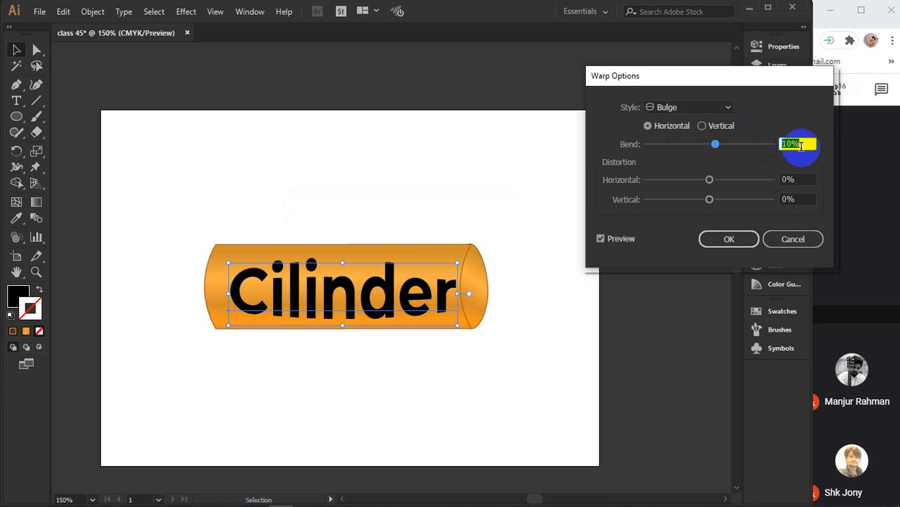
left_click(703, 126)
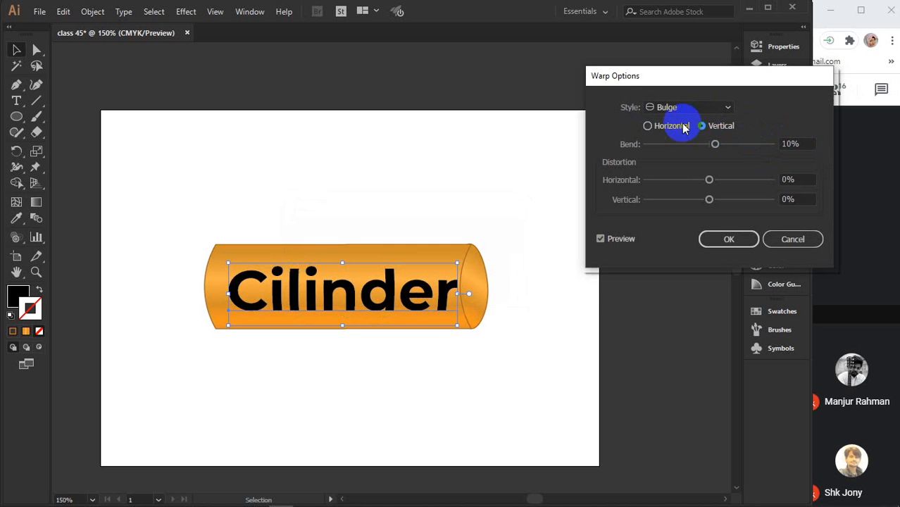
left_click(648, 126)
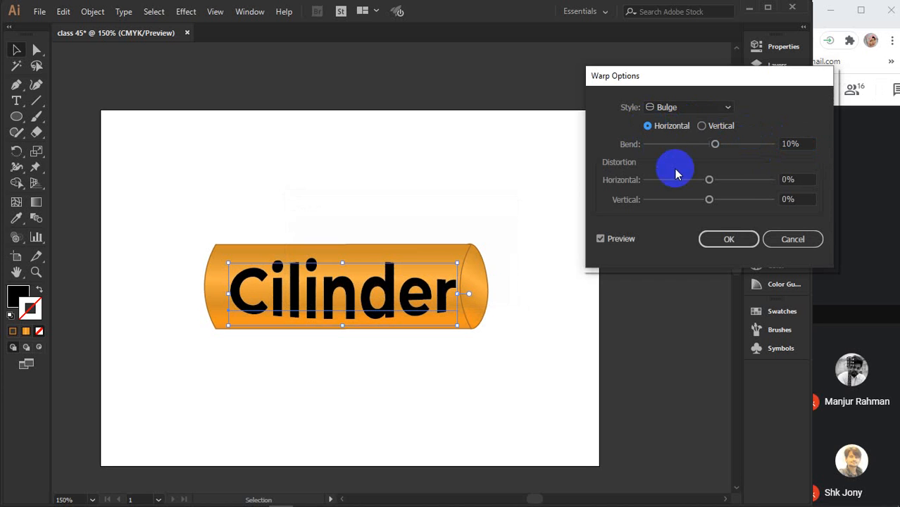
Try a 5% horizontal distortion on the 10% Bulge warp and reset the distortion to 0%
double_click(798, 179)
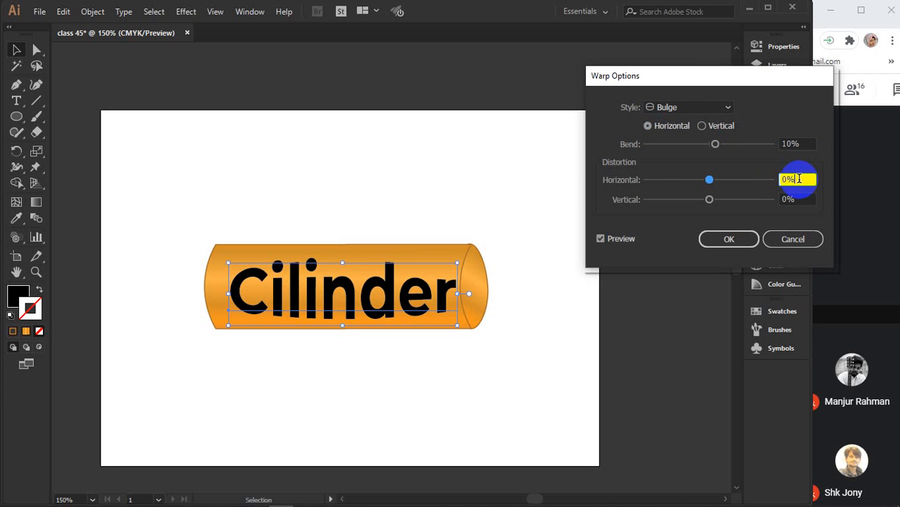
type("6")
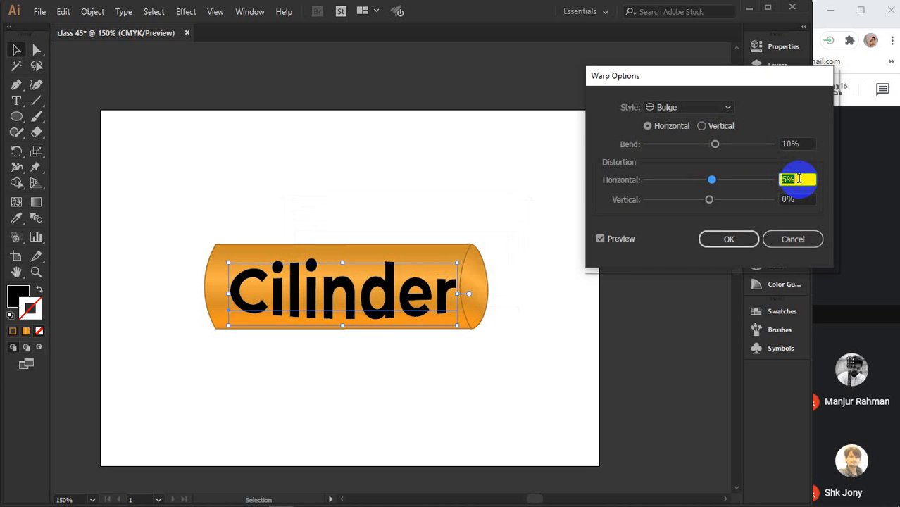
key("Down")
key("Down")
key("Down")
key("Down")
key("Down")
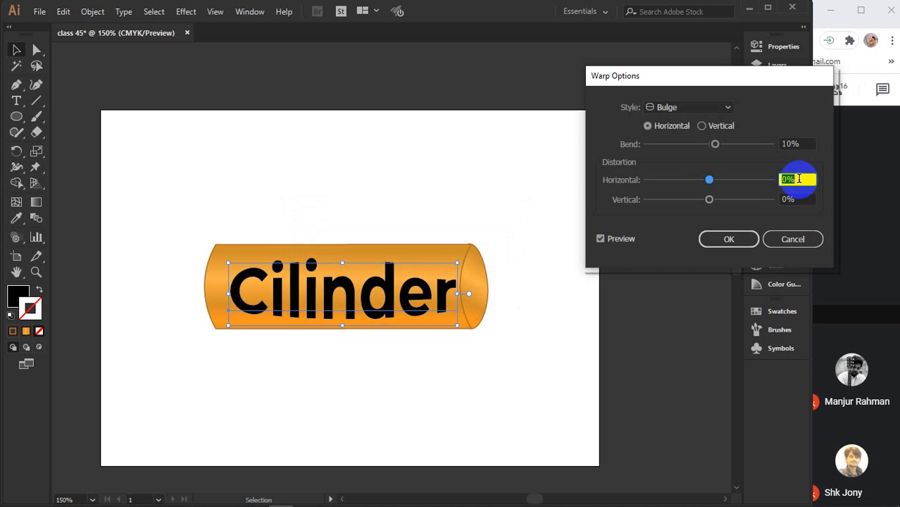
Preview the Wave warp style in the horizontal direction at a 16% bend, and lower the bend to 9%
left_click(669, 107)
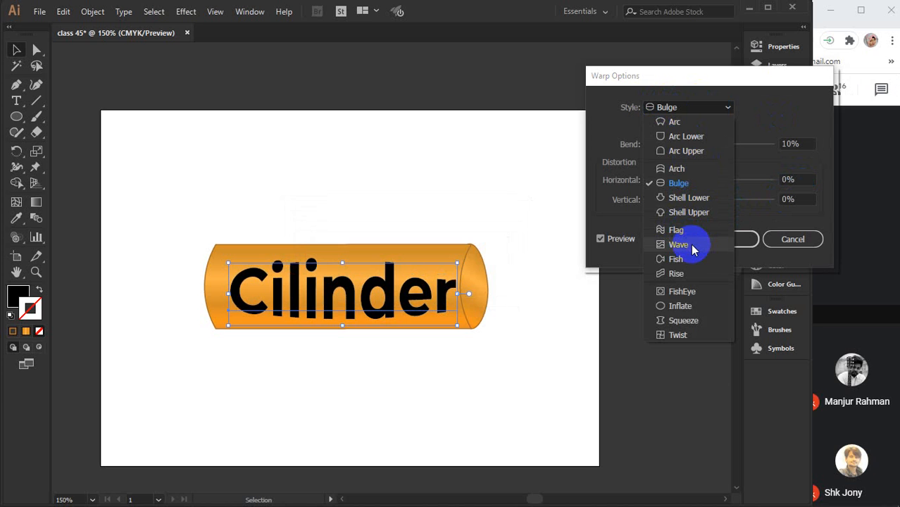
left_click(692, 247)
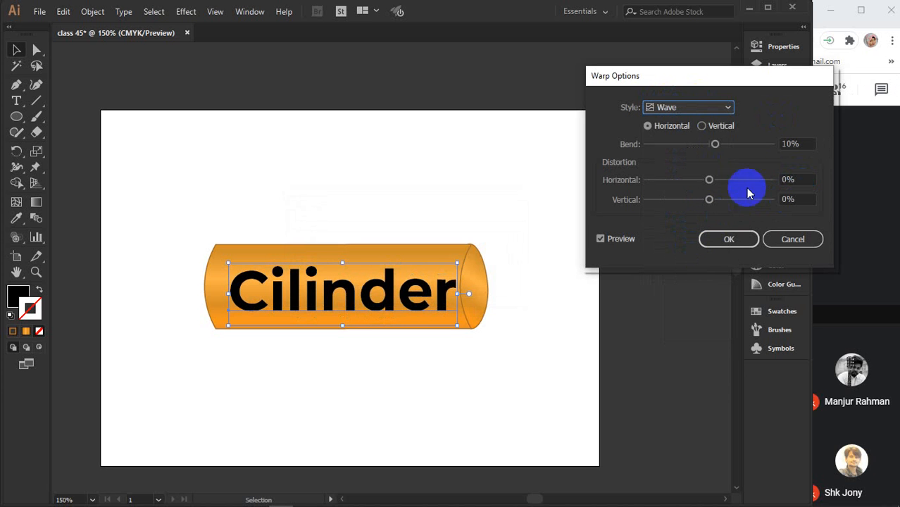
double_click(803, 144)
type("20")
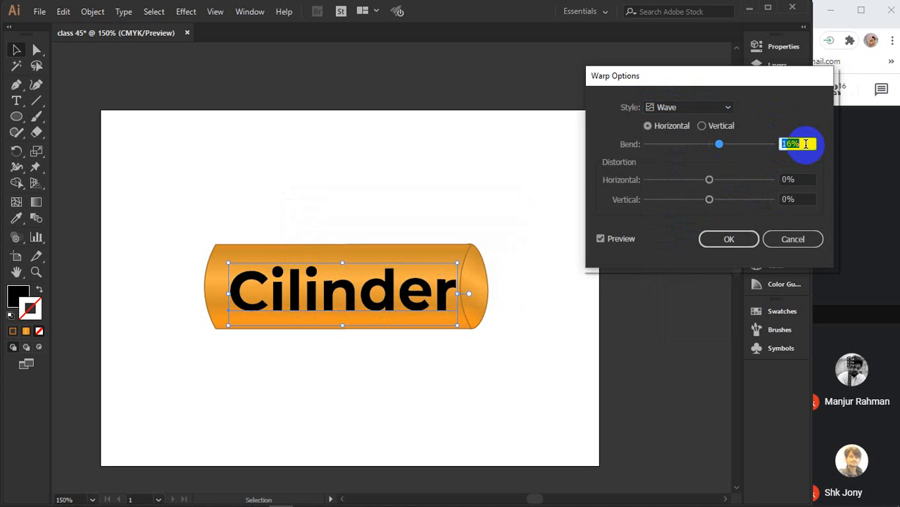
key("Down")
key("Down")
key("Down")
key("Down")
key("Down")
key("Down")
key("Down")
key("Down")
key("Down")
key("Down")
key("Down")
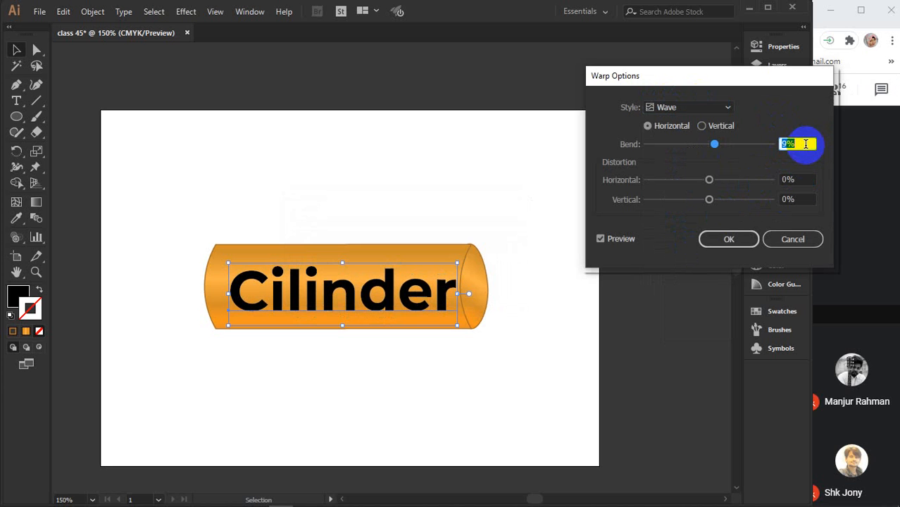
Switch the Wave warp to the vertical direction, try slightly different bends, and reset the bend to 0%
left_click(703, 126)
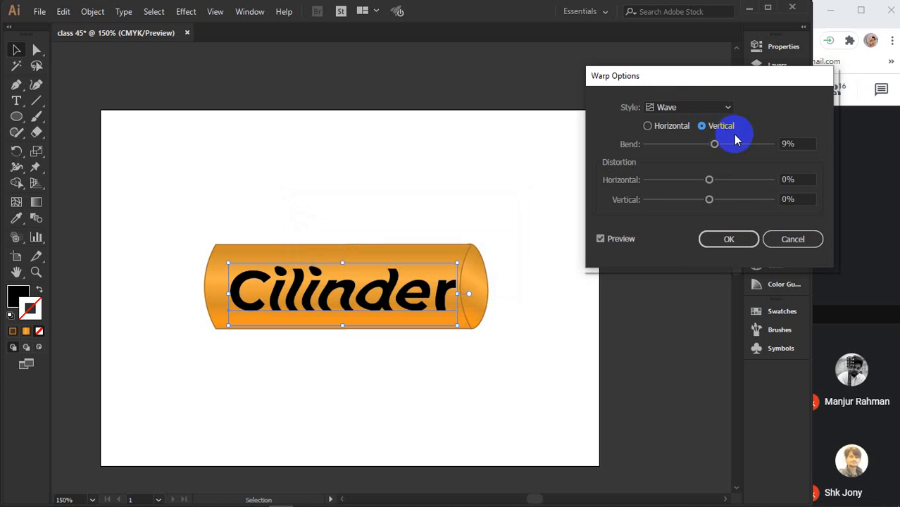
double_click(803, 144)
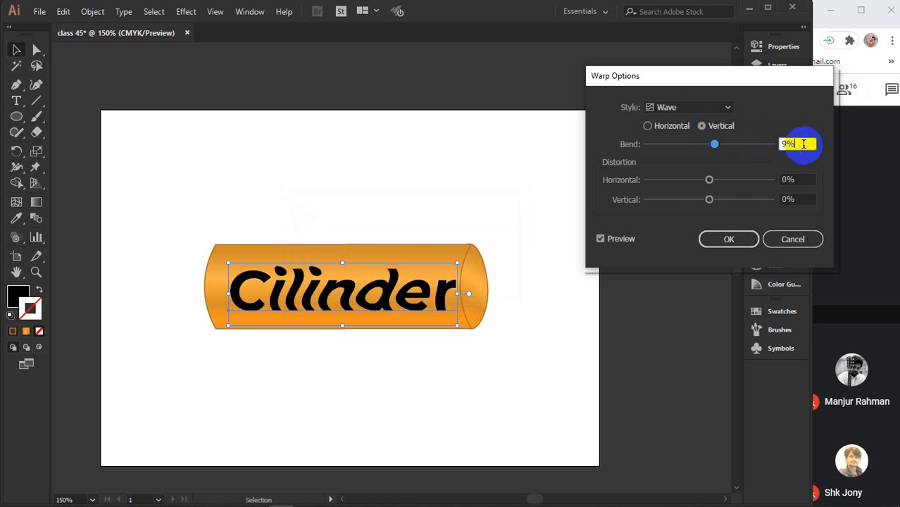
key("Up")
key("Up")
key("Up")
key("Down")
key("Down")
key("Down")
key("Down")
key("Down")
key("Down")
key("Down")
key("Down")
key("Down")
key("Down")
key("Down")
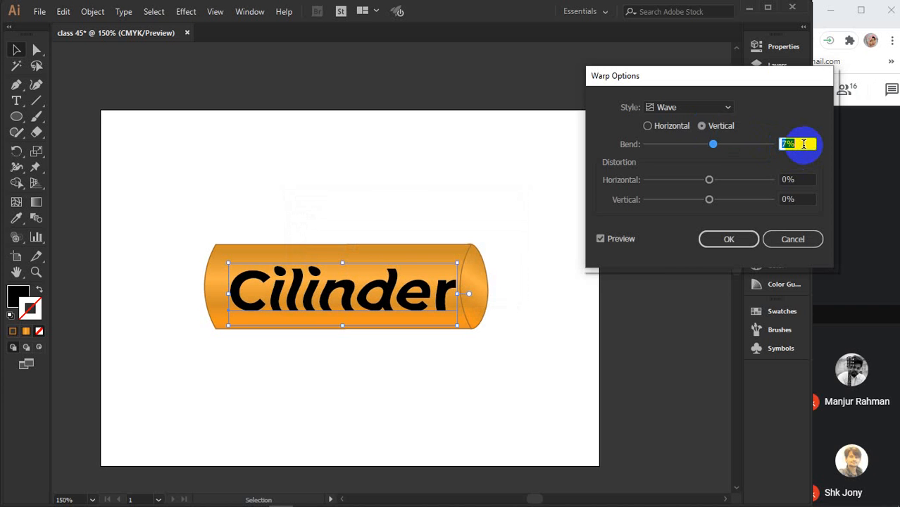
key("Down")
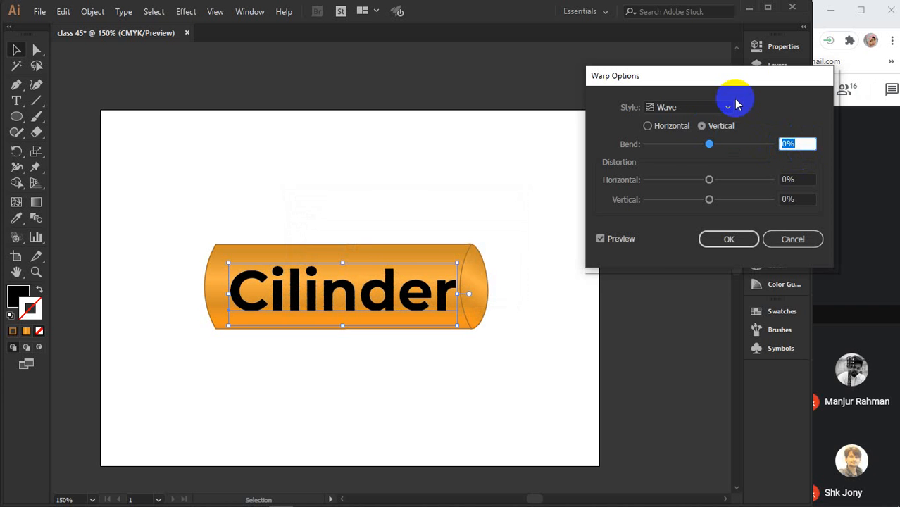
Change the warp style to Arc in the vertical direction, try a 5% bend, and reduce it to 4%
left_click(716, 112)
left_click(714, 121)
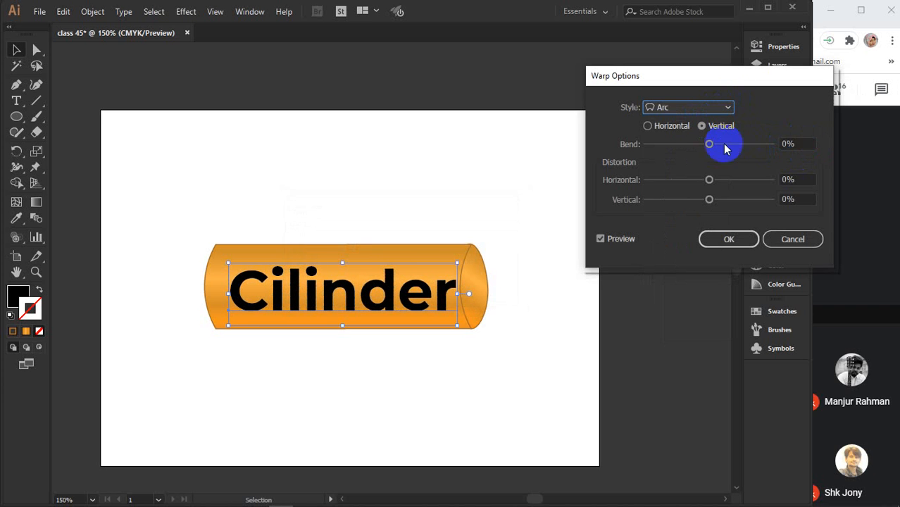
double_click(803, 144)
key("Up")
key("Up")
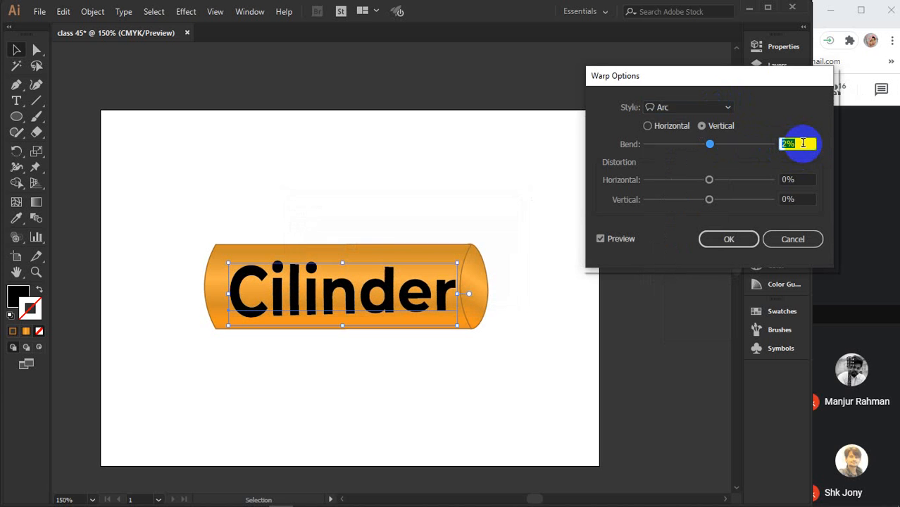
key("Up")
key("Up")
key("Up")
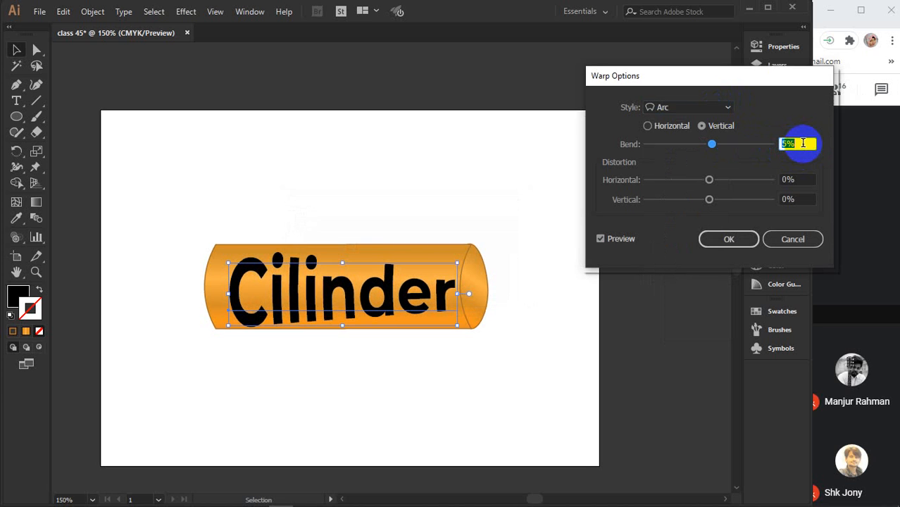
key("Down")
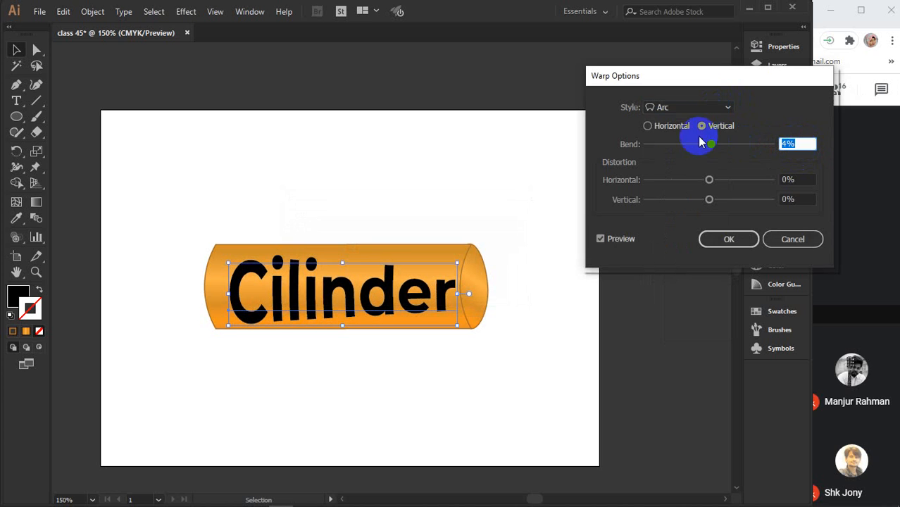
Preview the Arc warp in the horizontal direction with a 5% bend and reset the bend to 0%
left_click(649, 125)
left_click(805, 145)
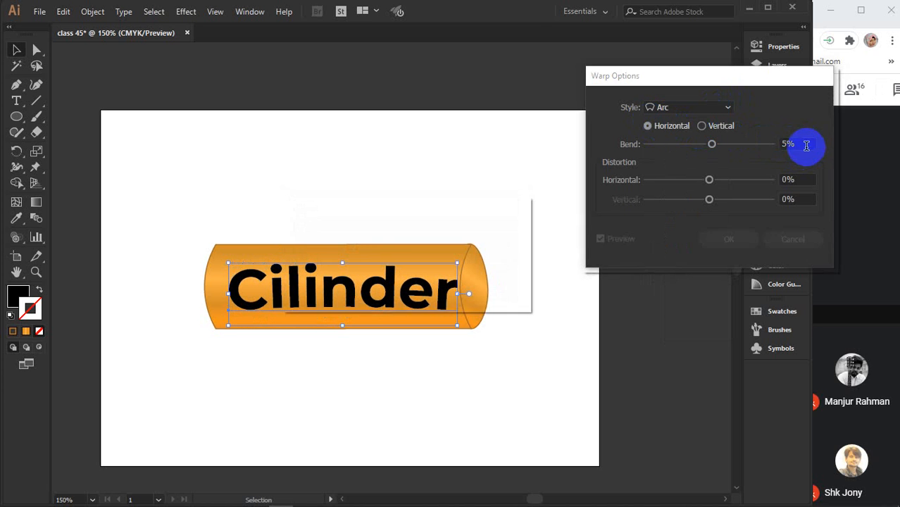
key("Down")
key("Down")
key("Down")
key("Down")
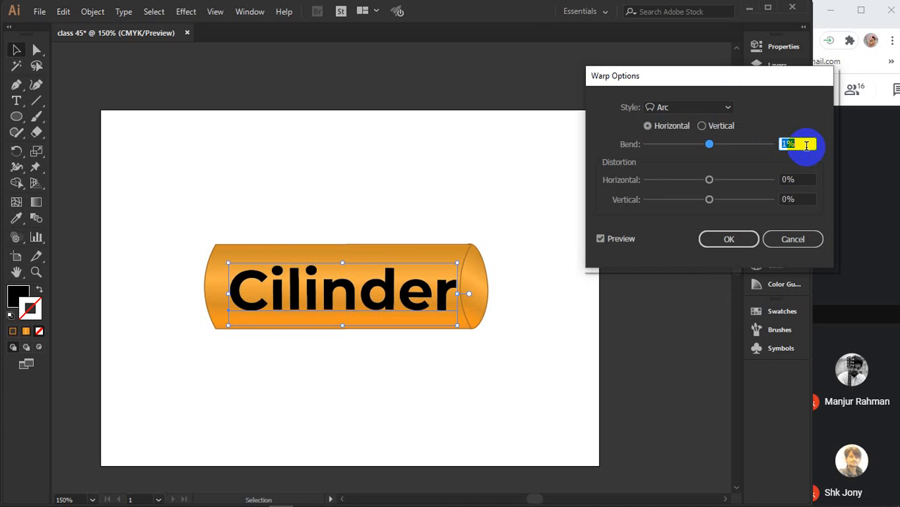
Change the warp style to Arch, try a small bend in the horizontal direction, and reset the bend to 0%
left_click(729, 108)
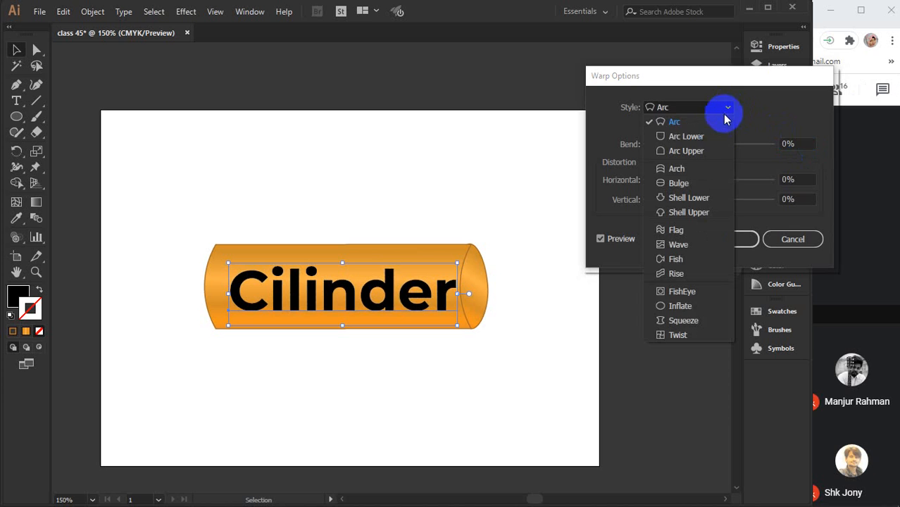
left_click(694, 173)
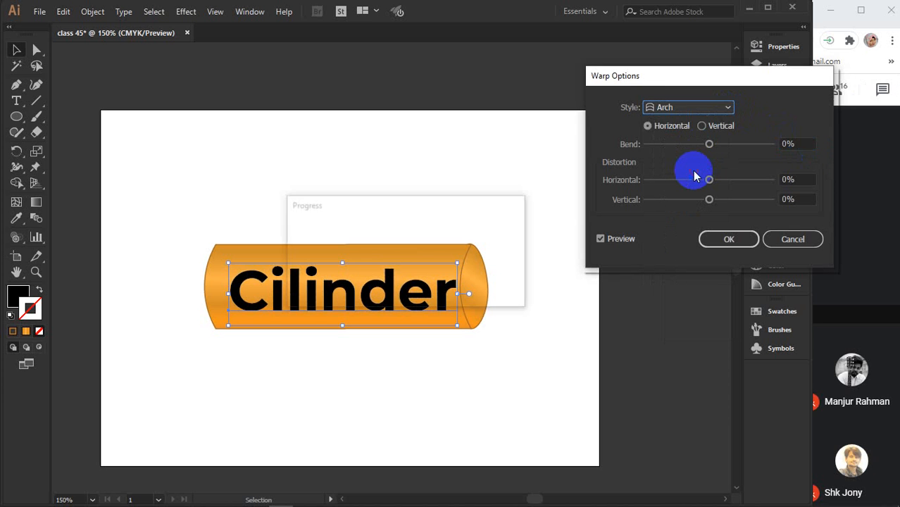
double_click(800, 145)
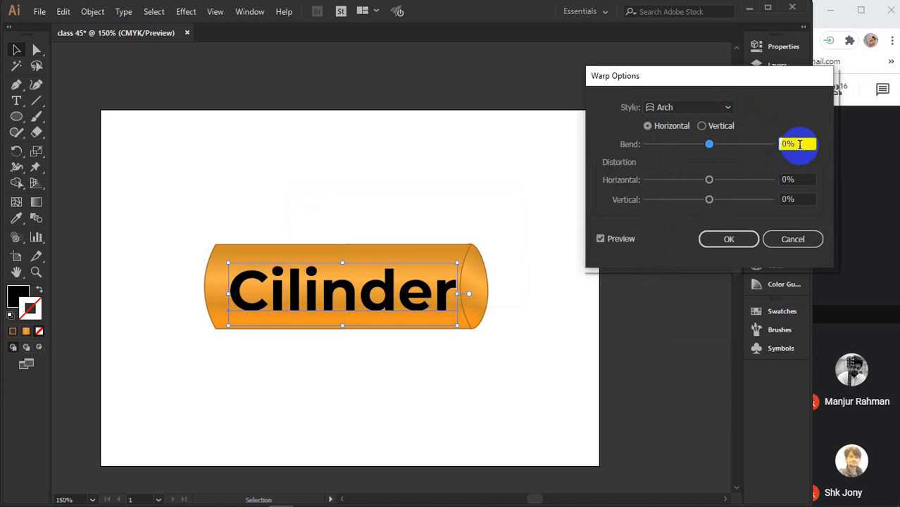
key("Up")
key("Up")
key("Up")
key("Down")
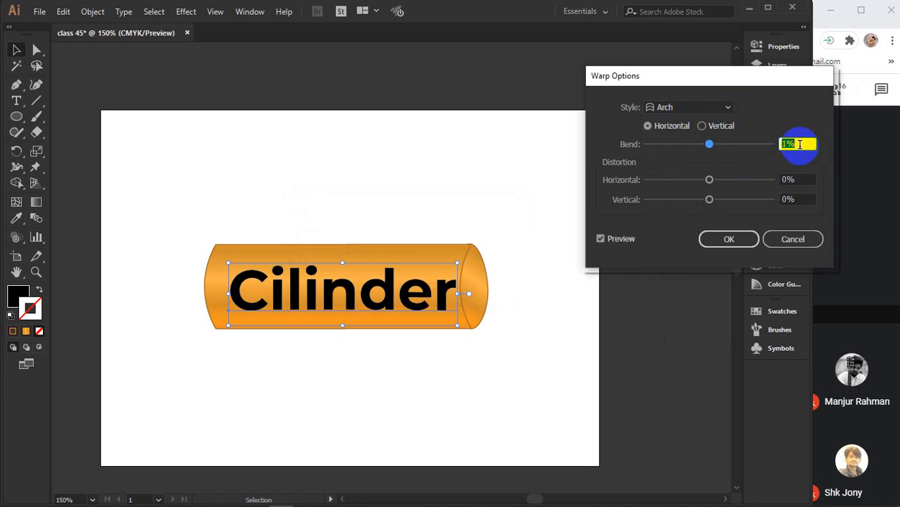
key("Down")
key("Down")
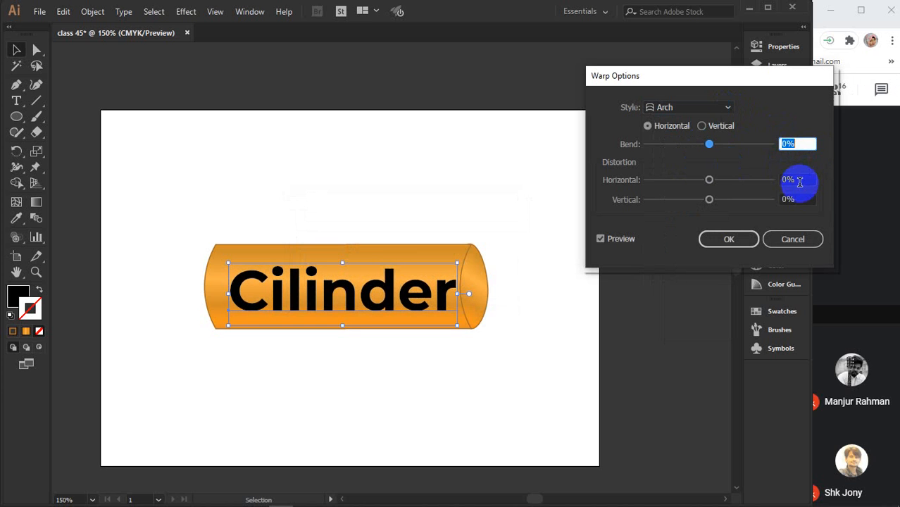
Set the Arch warp to the vertical direction and raise the bend to 18%
left_click(701, 125)
left_click(800, 141)
key("Up")
key("Up")
key("Up")
key("Up")
key("Up")
key("Up")
key("Up")
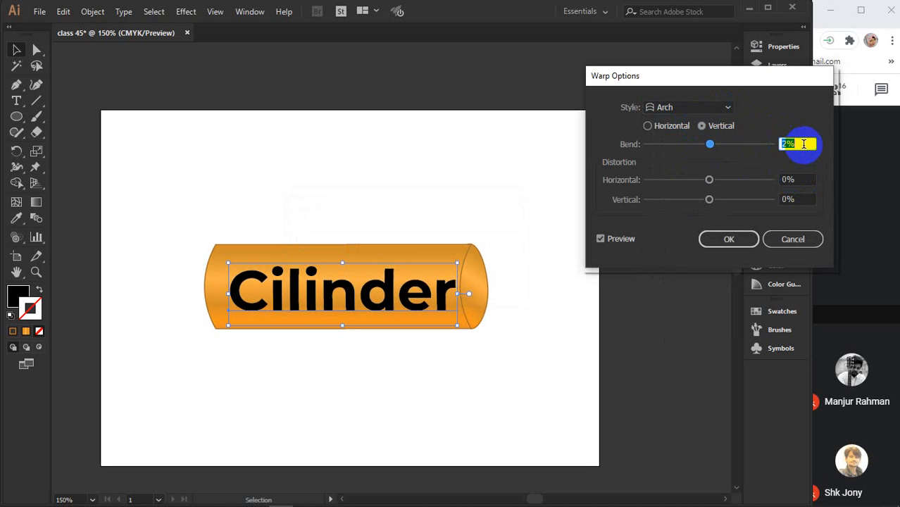
key("Up")
key("Up")
key("Up")
key("Up")
key("Up")
key("Up")
key("Up")
key("Up")
key("Up")
key("Up")
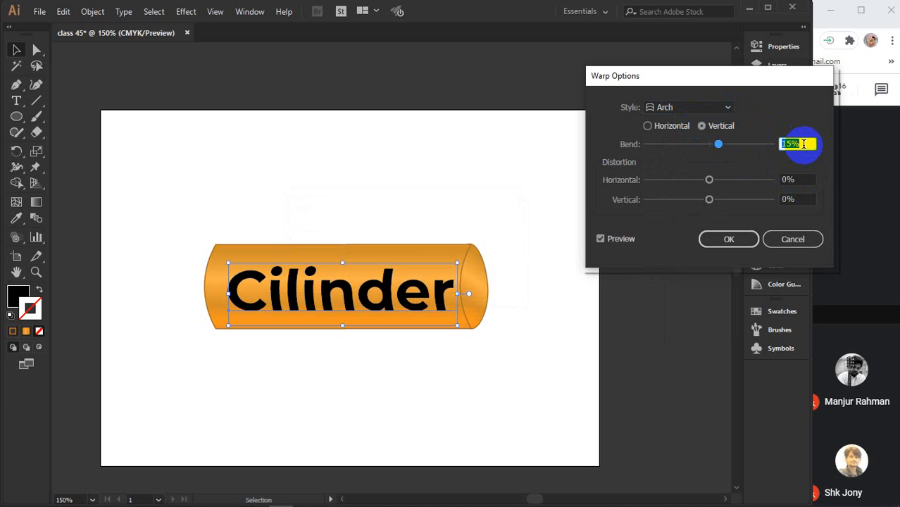
key("Up")
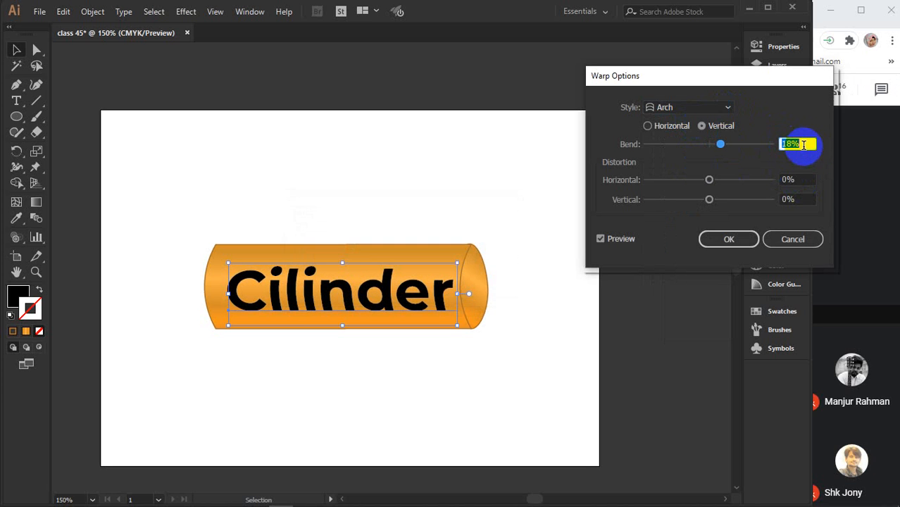
Compare the 18% Arch warp in the horizontal direction, and return it to the vertical direction
left_click(729, 109)
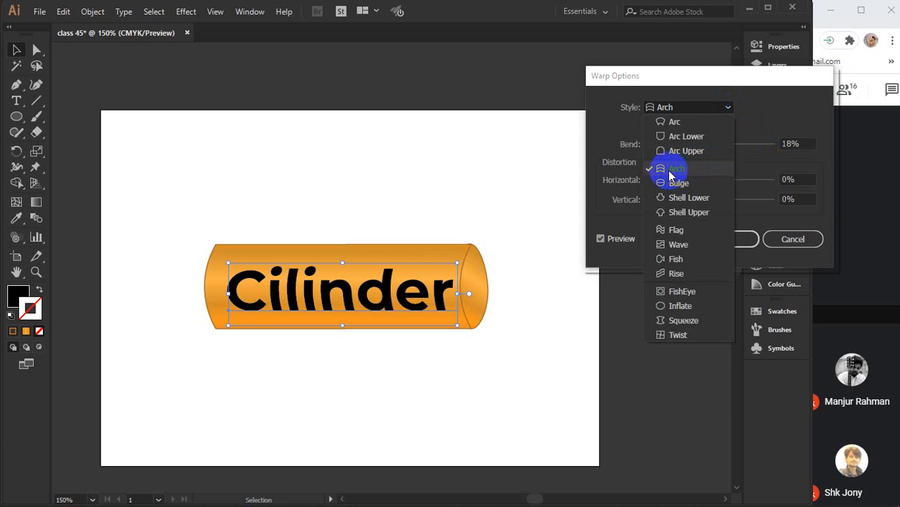
left_click(720, 109)
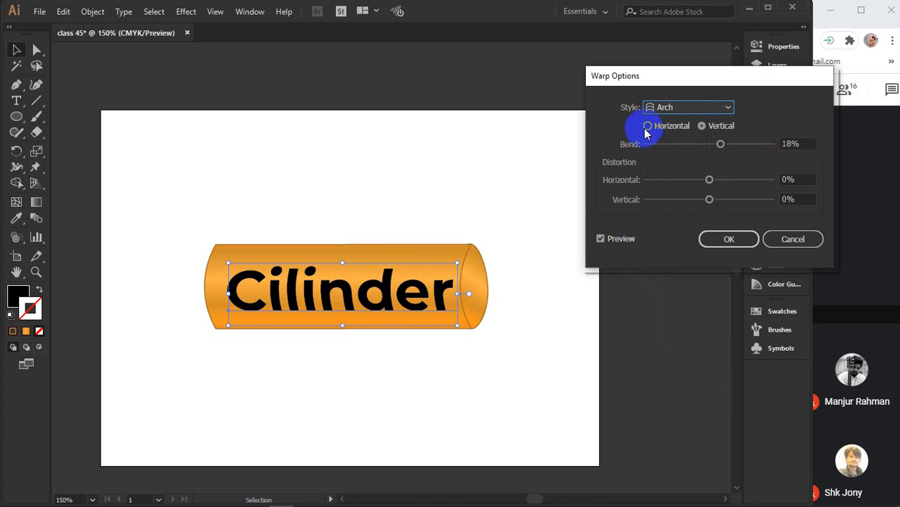
left_click(647, 126)
left_click(702, 126)
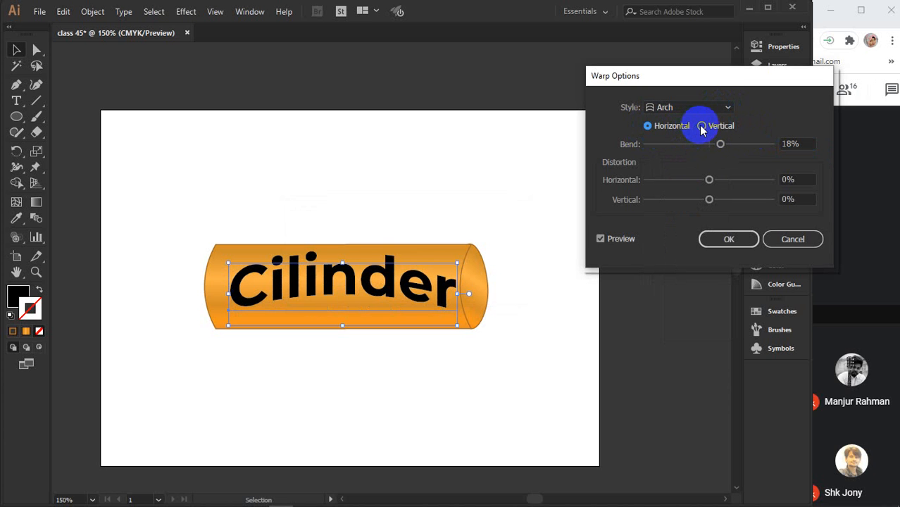
left_click(723, 204)
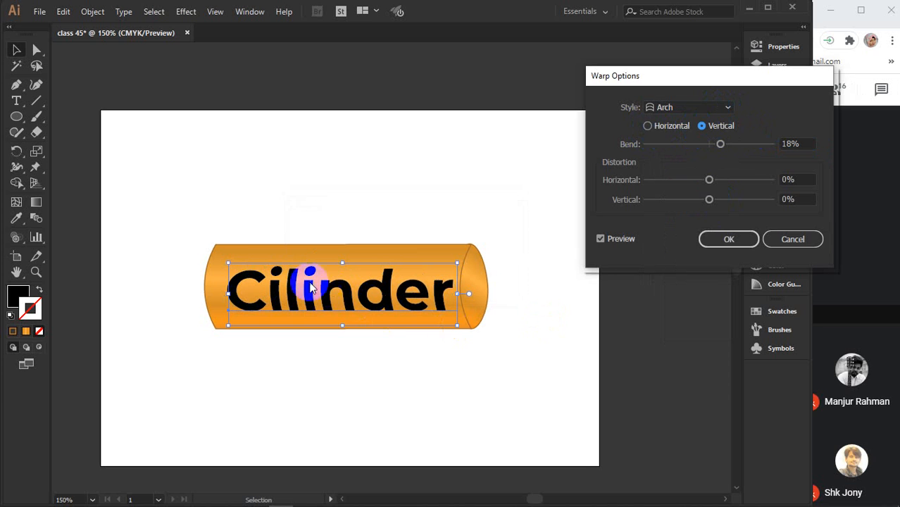
Raise the vertical Arch warp's bend to 25% and apply the warp to the "Cilinder" label
left_click(810, 145)
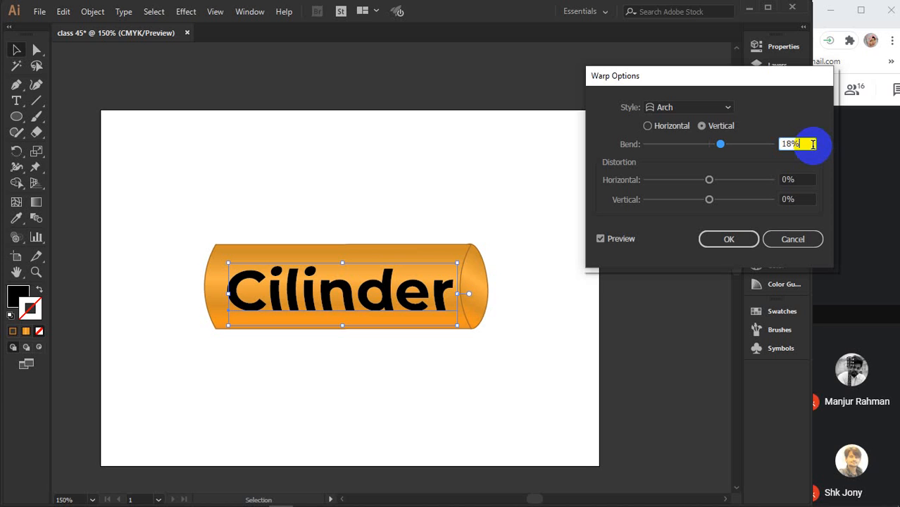
scroll(812, 144, "up", 2)
scroll(811, 144, "up", 1)
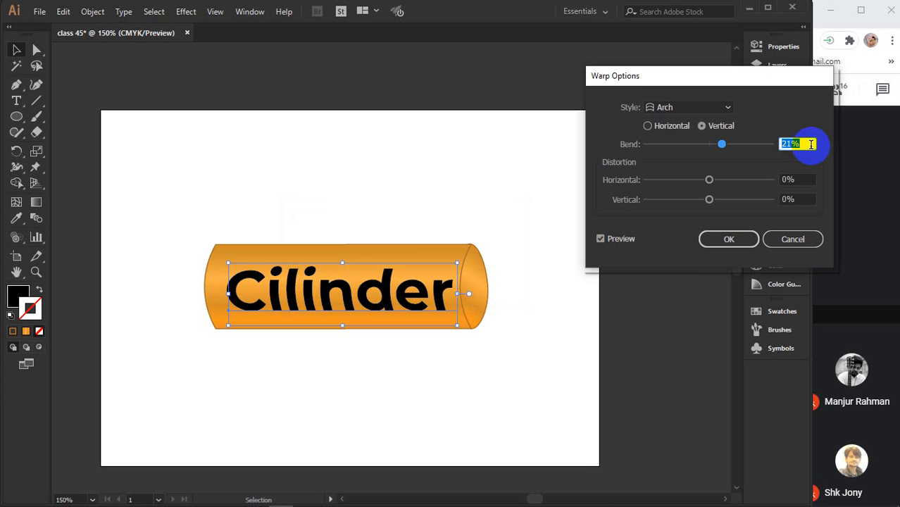
scroll(812, 145, "up", 3)
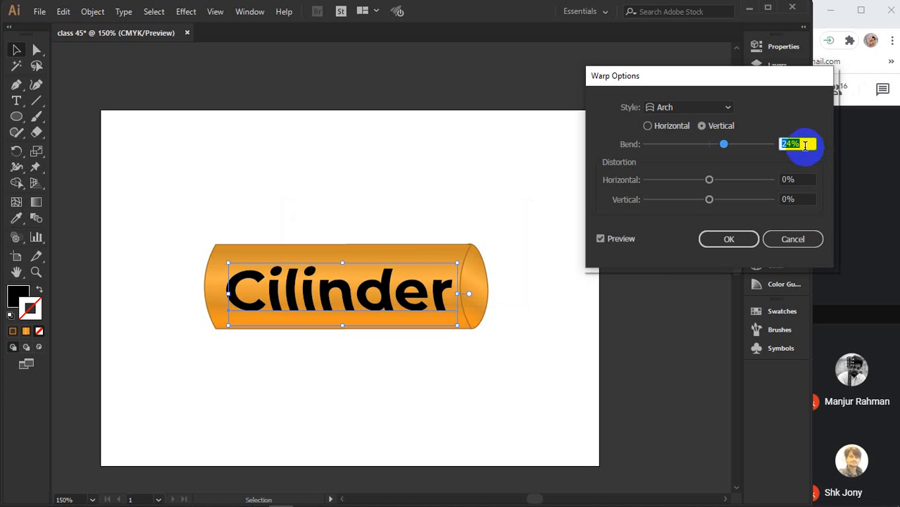
scroll(805, 145, "up", 1)
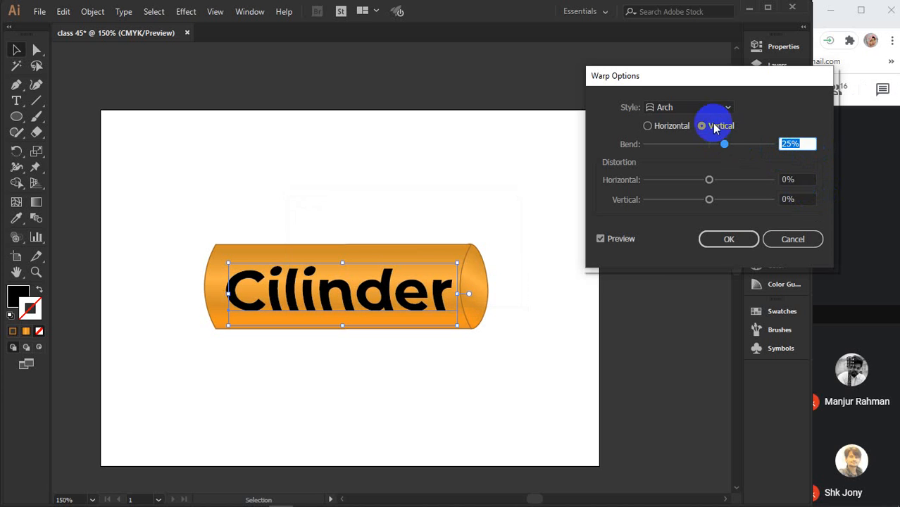
left_click(729, 240)
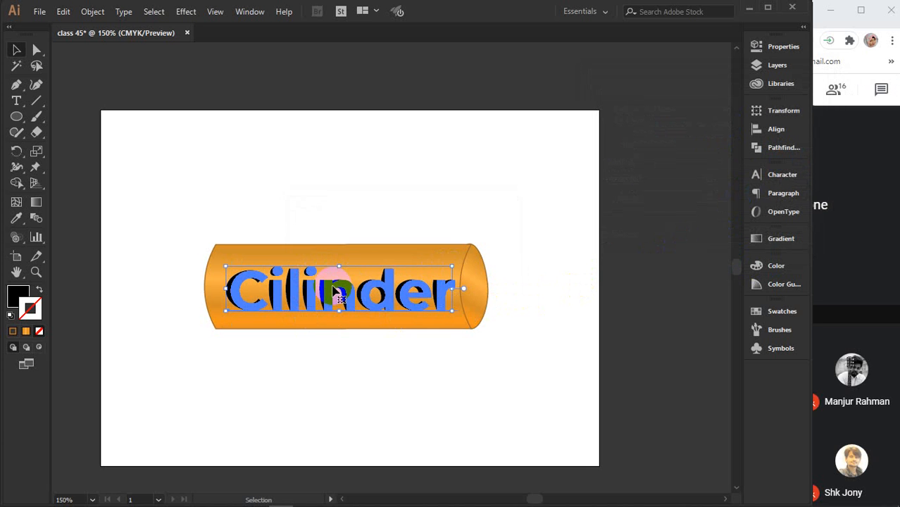
Nudge the warped "Cilinder" label five increments left and one increment up on the cylinder body
key("Left")
key("Left")
key("Left")
key("Left")
key("Left")
key("Up")
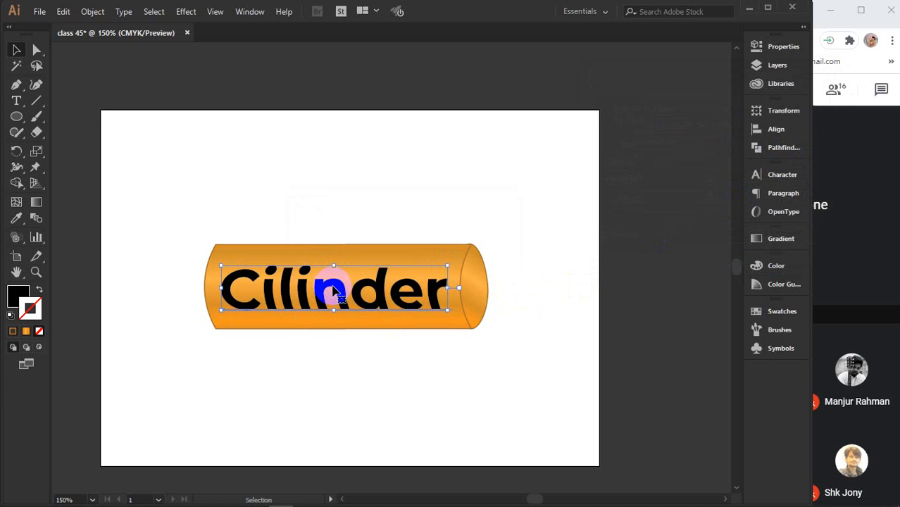
left_click_drag(334, 291, 286, 293)
Convert the "Cilinder" text to outlines, deselect it, and select the outlined label again
right_click(287, 293)
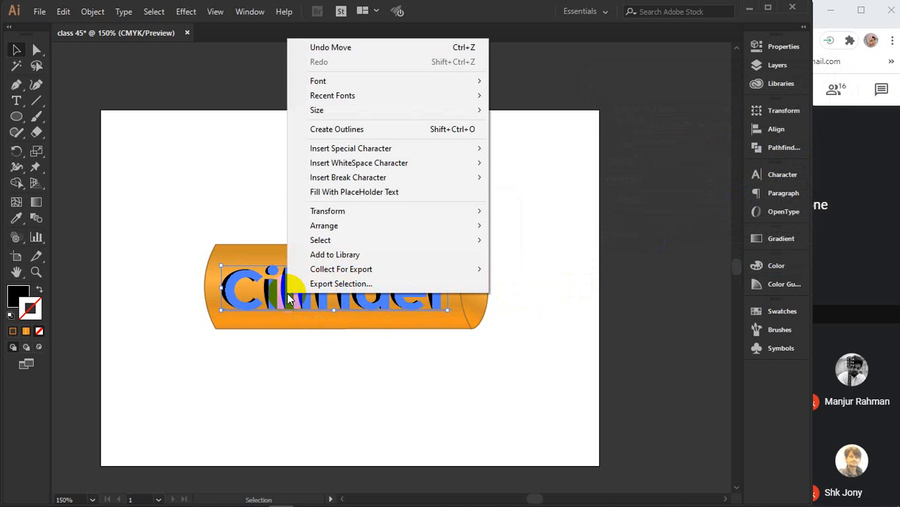
left_click(357, 134)
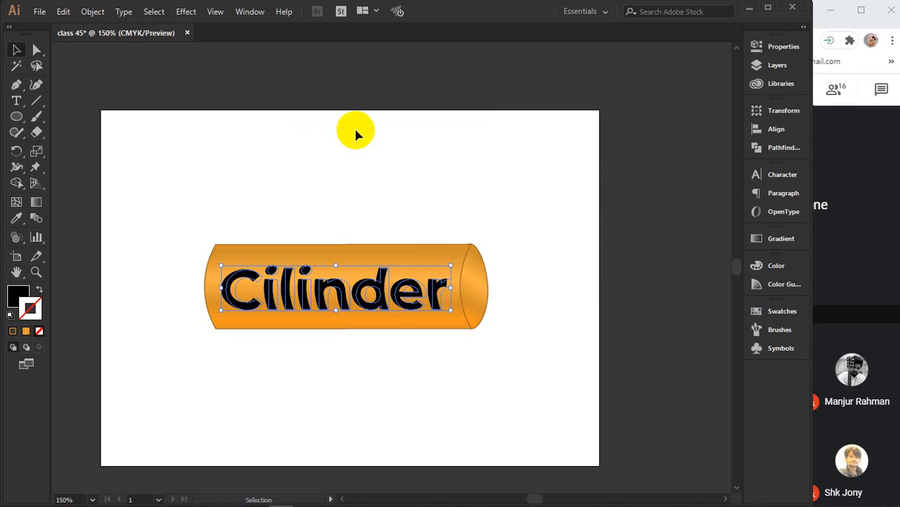
left_click(659, 315)
left_click(373, 290)
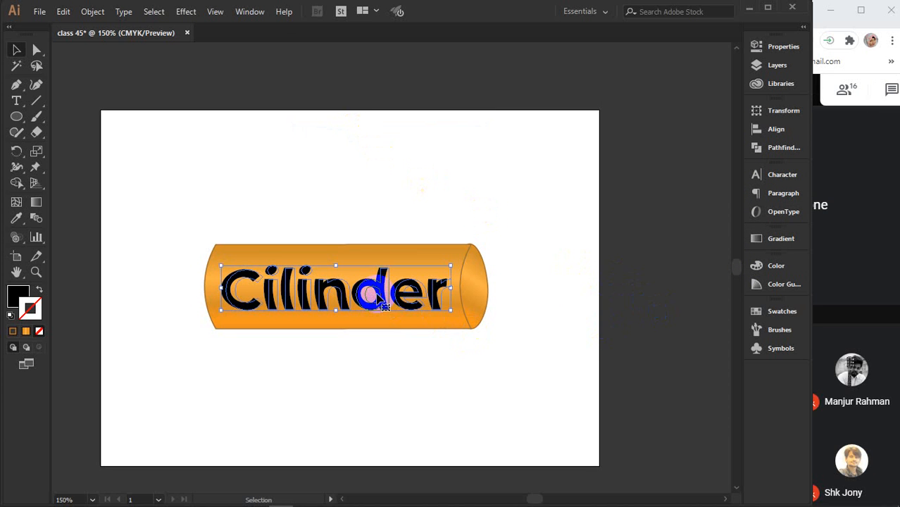
Copy the cylinder body's orange gradient fill and brown stroke onto the "Cilinder" label, and deselect it
key("i")
left_click(343, 259)
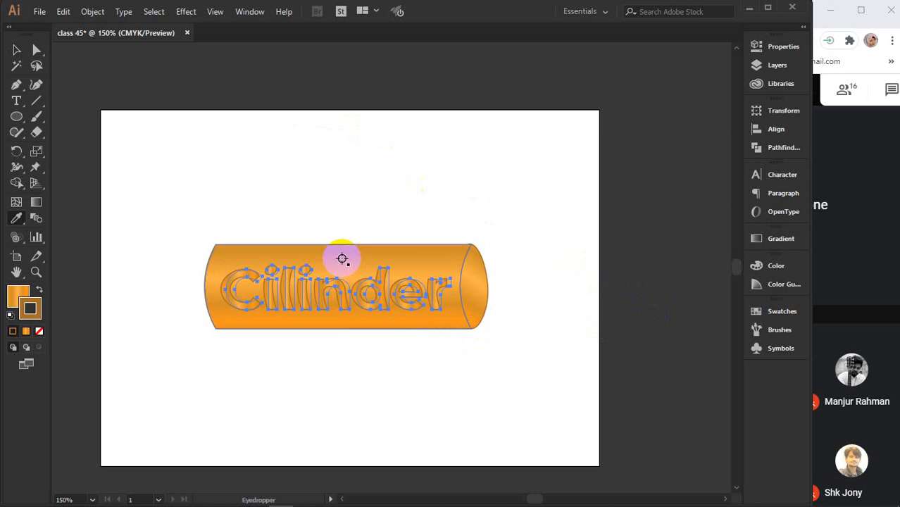
key("v")
left_click(572, 272)
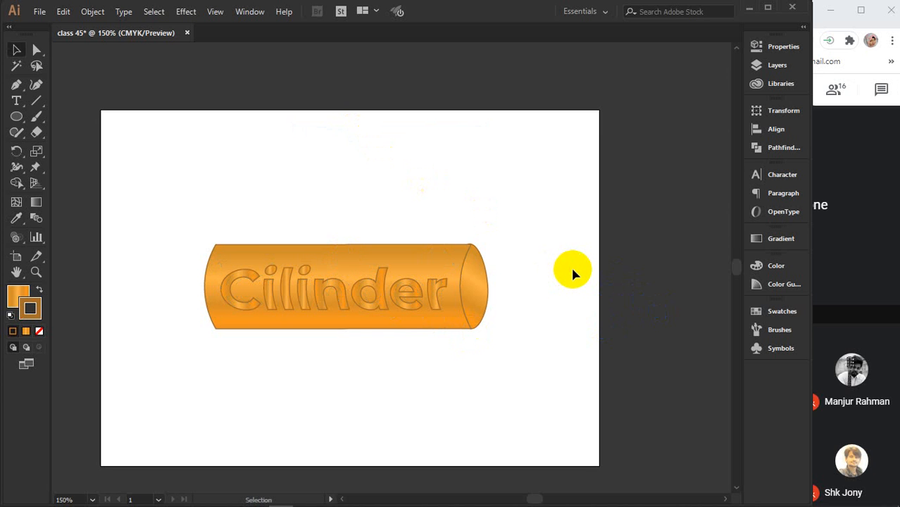
Remove the stroke from the outlined "Cilinder" label, make its fill the active attribute, and deselect it
scroll(392, 306, "up", 2)
left_click_drag(379, 311, 539, 302)
left_click(369, 280)
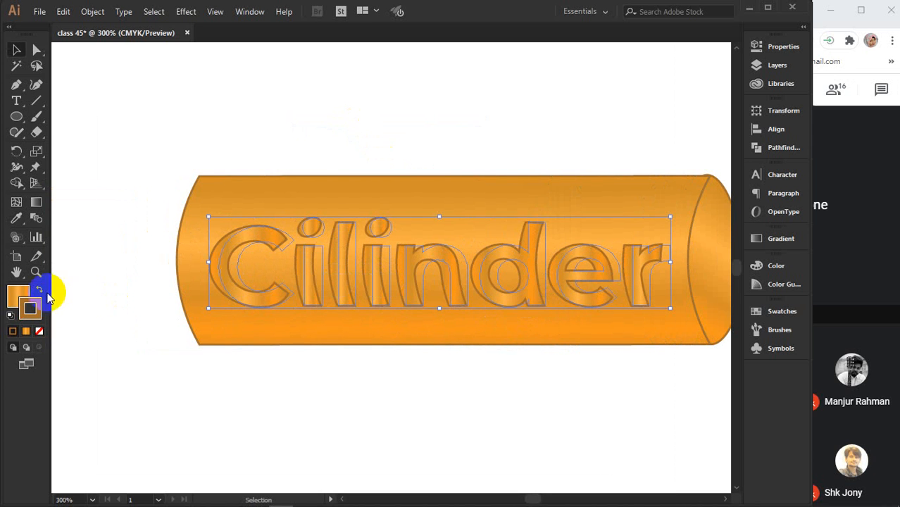
left_click(40, 332)
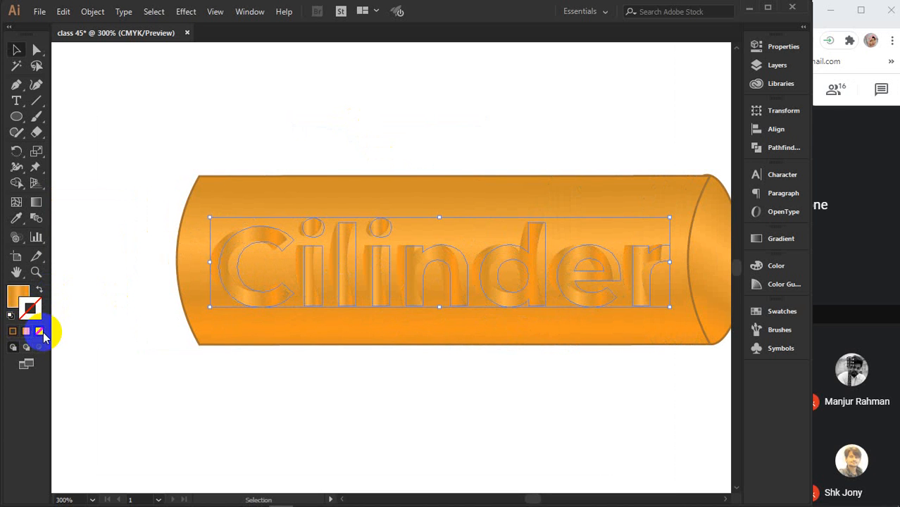
left_click(18, 297)
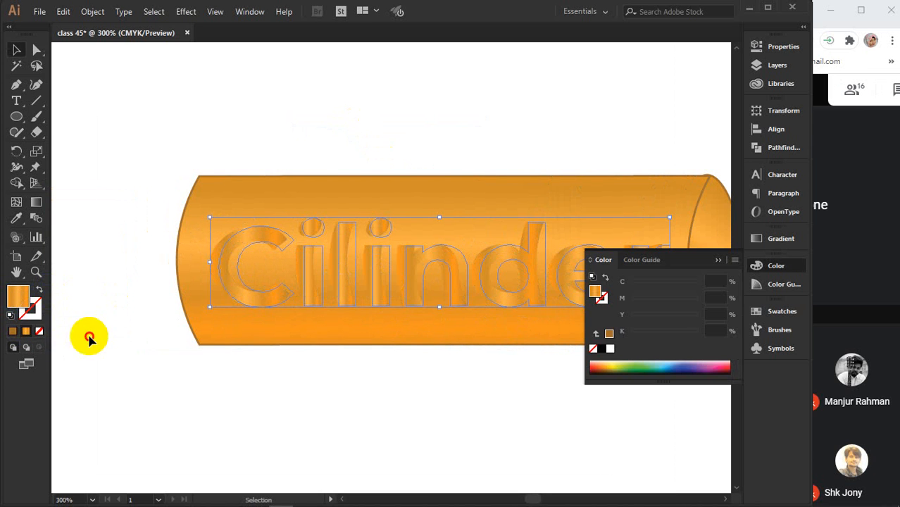
left_click(89, 338)
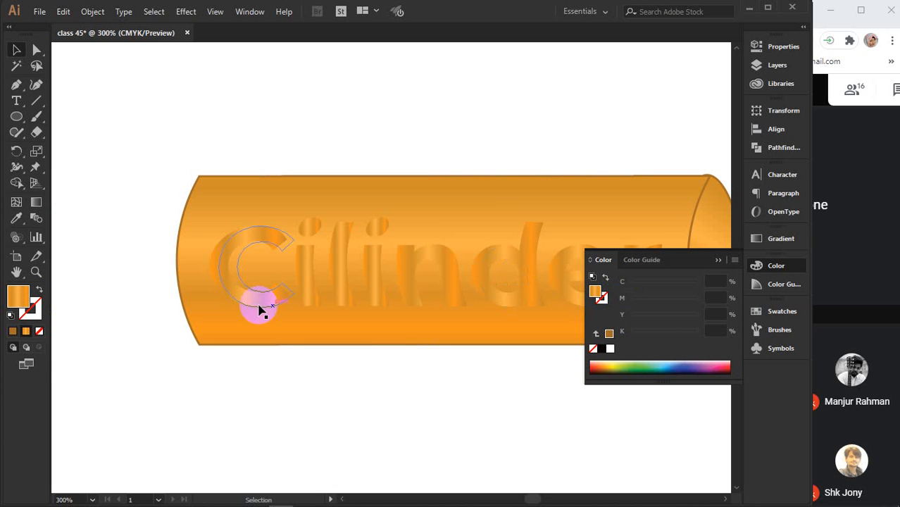
Compare gradient swatches, including orange radial and white-to-black, on the "Cilinder" label and fill it with the blue gradient
left_click(261, 310)
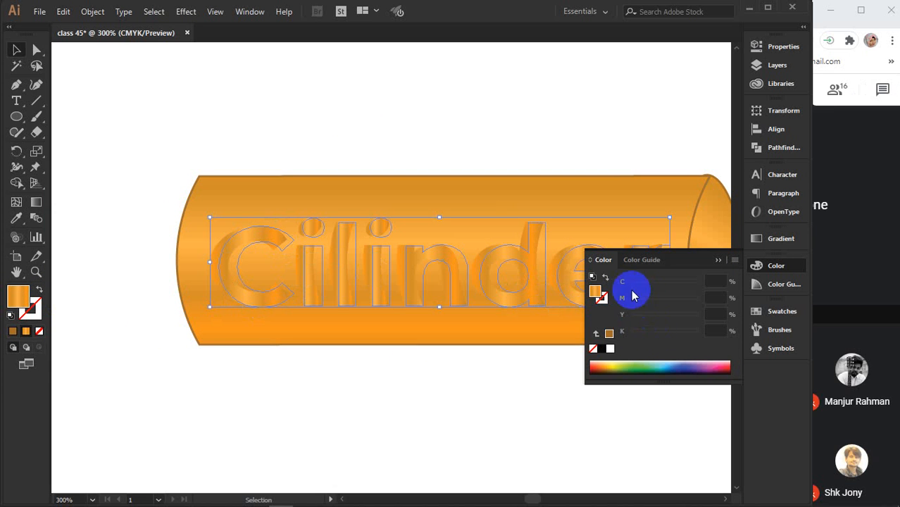
left_click(783, 312)
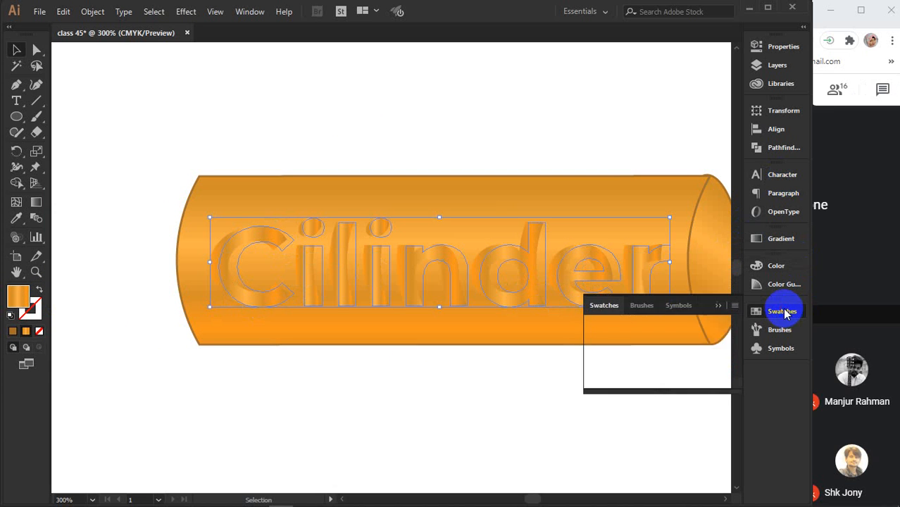
left_click_drag(665, 393, 667, 459)
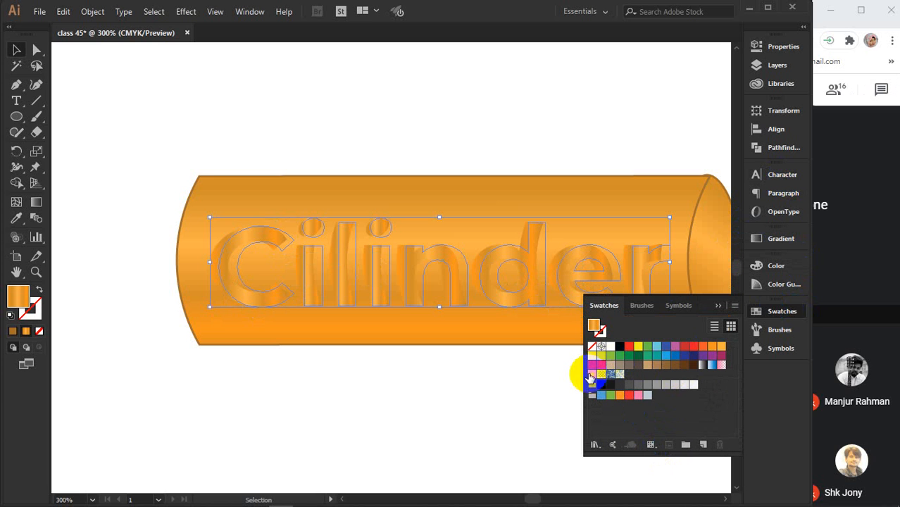
left_click(592, 374)
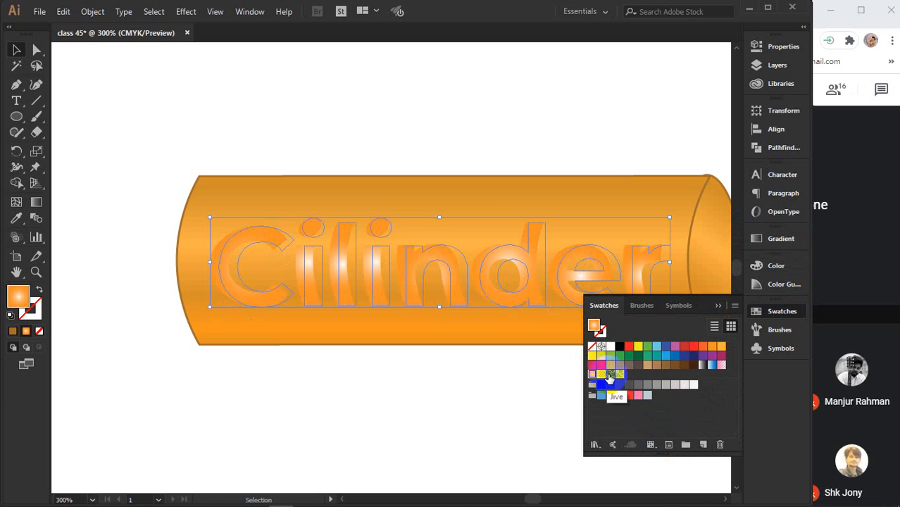
left_click(713, 366)
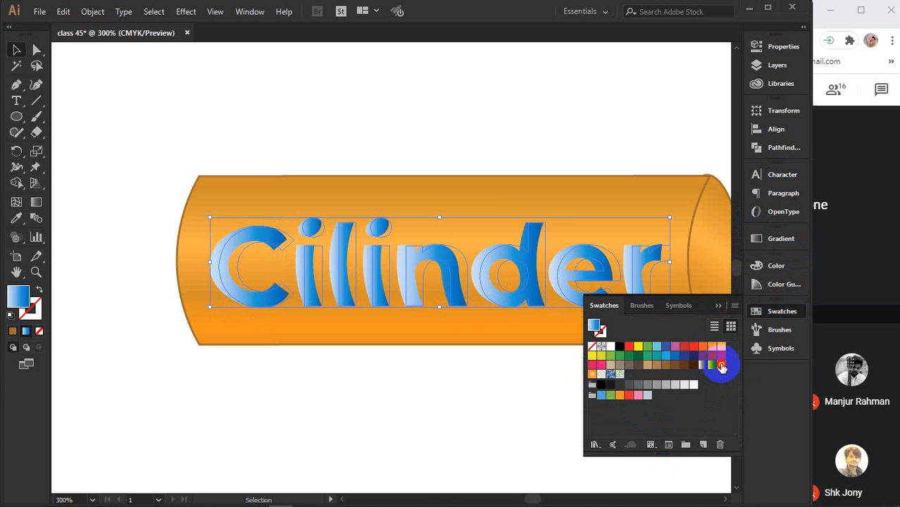
left_click(721, 365)
left_click(704, 364)
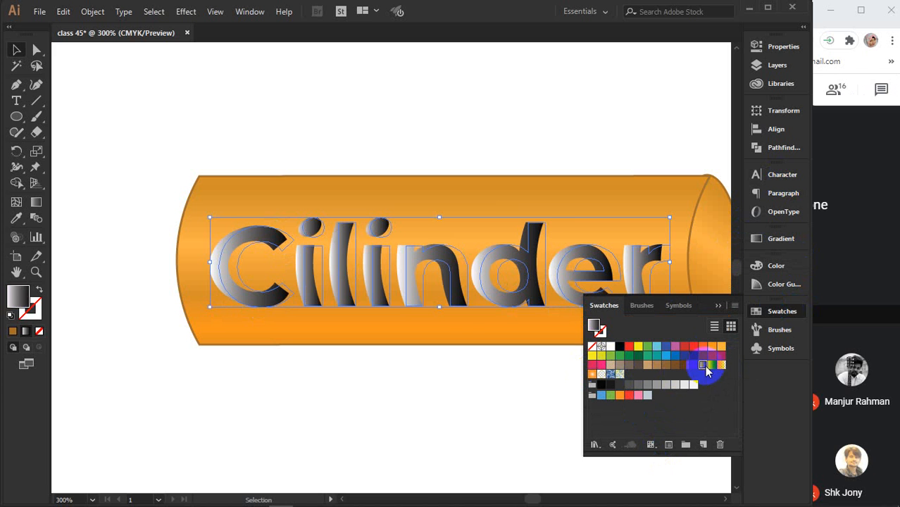
left_click(712, 365)
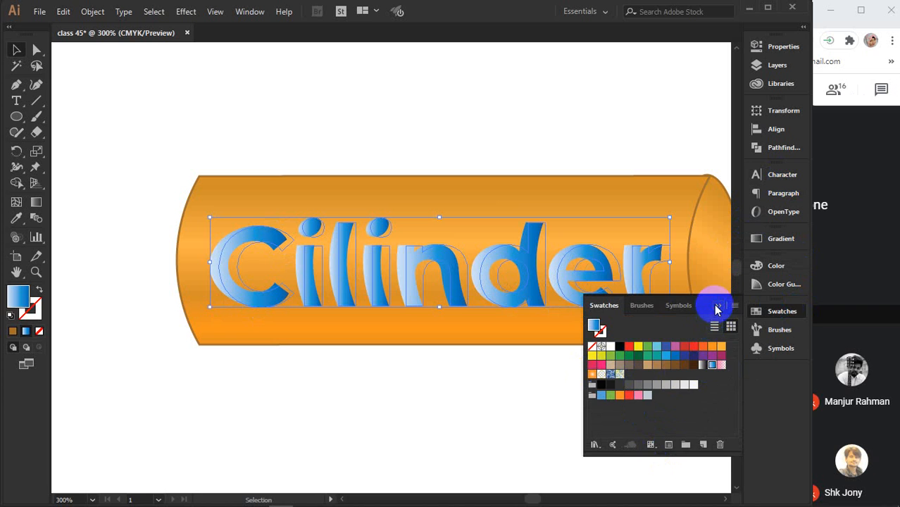
left_click(716, 305)
left_click(585, 384)
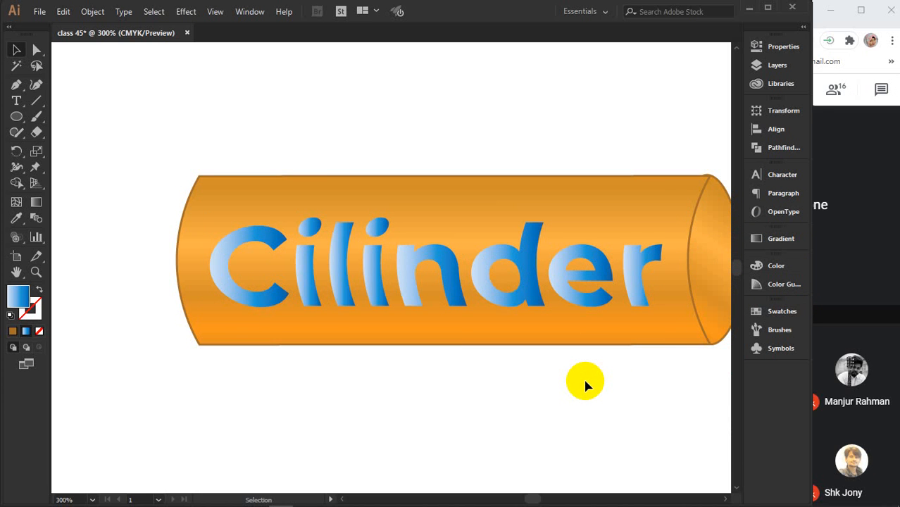
Replace the "Cilinder" label's gradient with a solid medium grey fill and deselect it
scroll(583, 380, "down", 2)
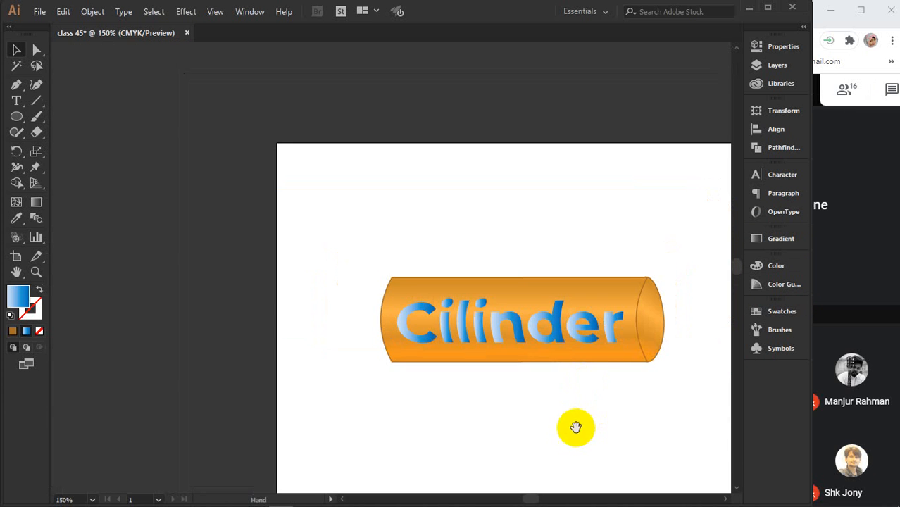
left_click_drag(577, 428, 543, 391)
left_click(519, 304)
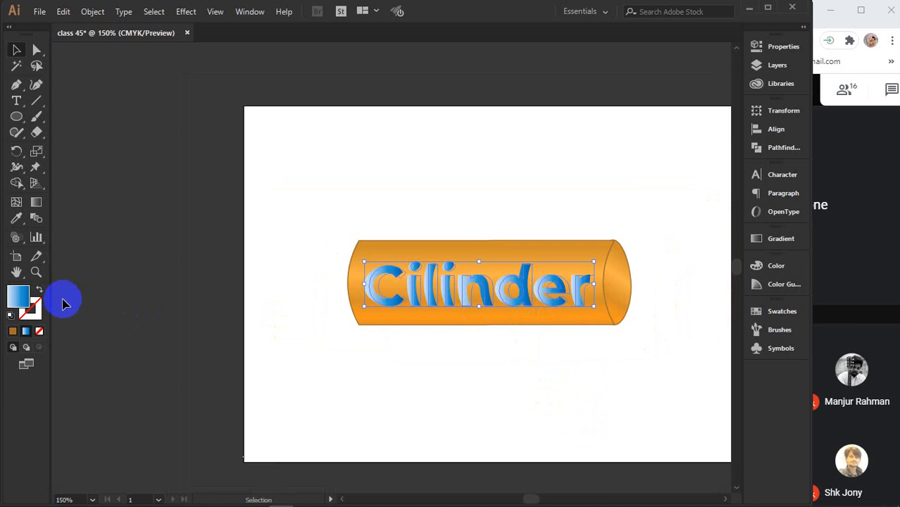
double_click(18, 296)
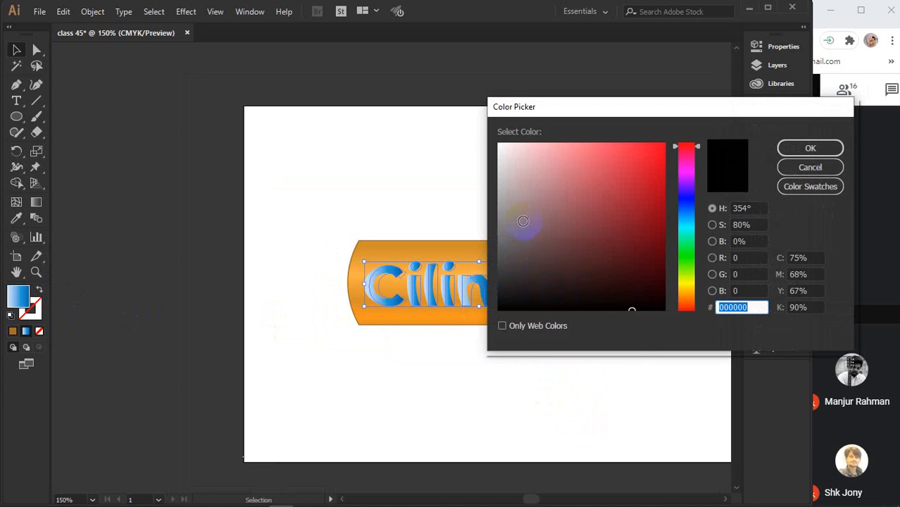
left_click(508, 238)
left_click(824, 148)
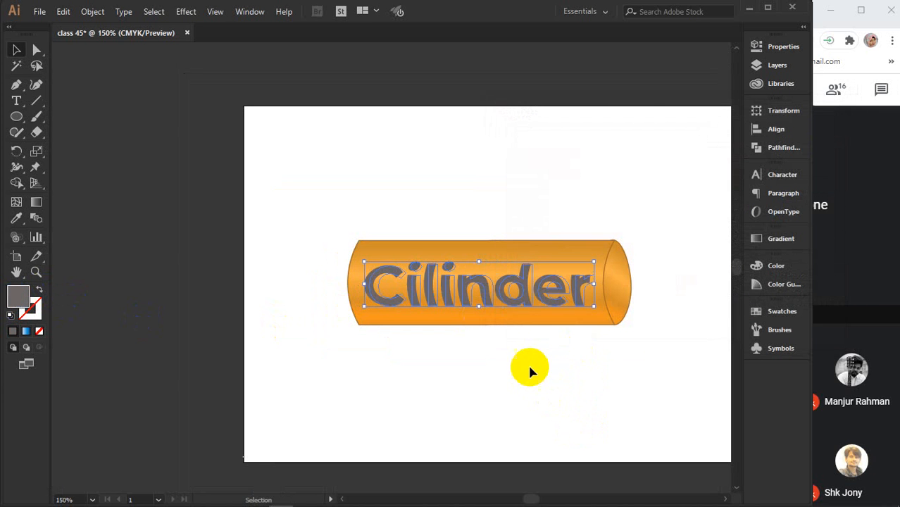
left_click(529, 369)
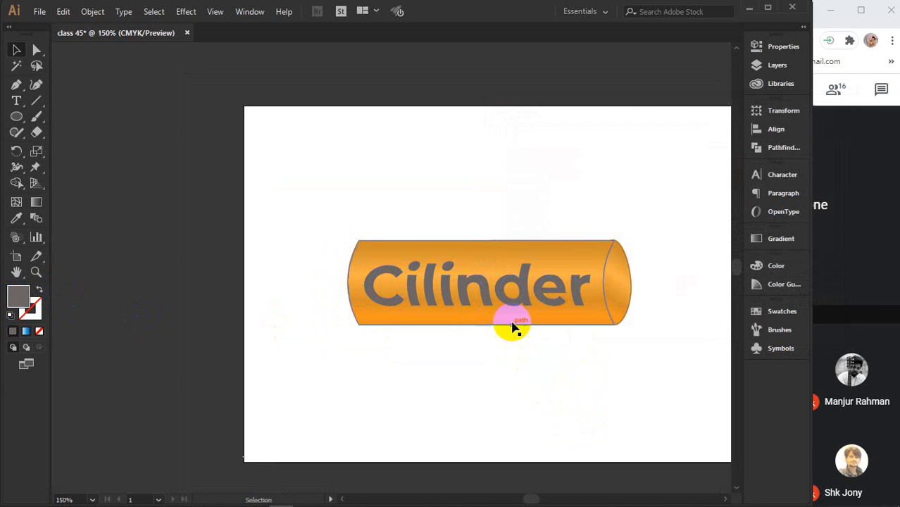
Give the "Cilinder" label a dark grey stroke of C 68.01, M 61.37, Y 60.23, K 49.43, and deselect it
left_click(488, 291)
double_click(30, 309)
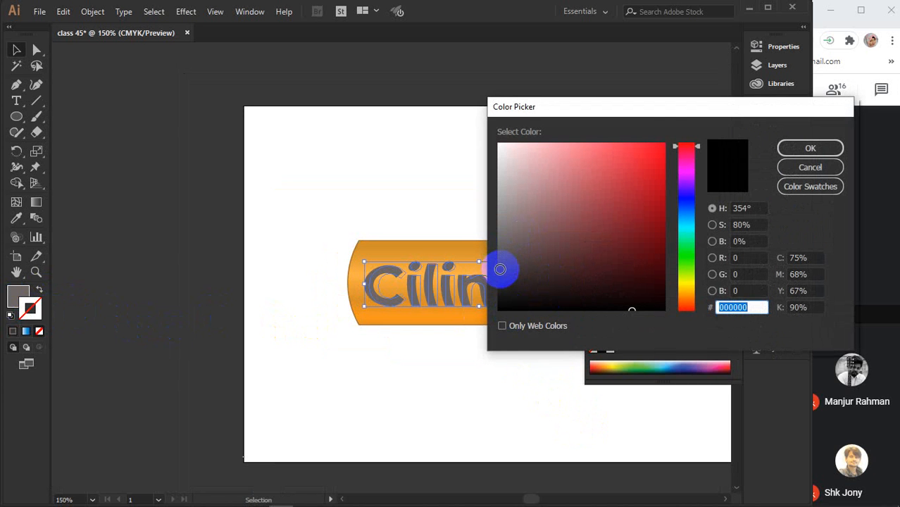
left_click(507, 269)
left_click(804, 147)
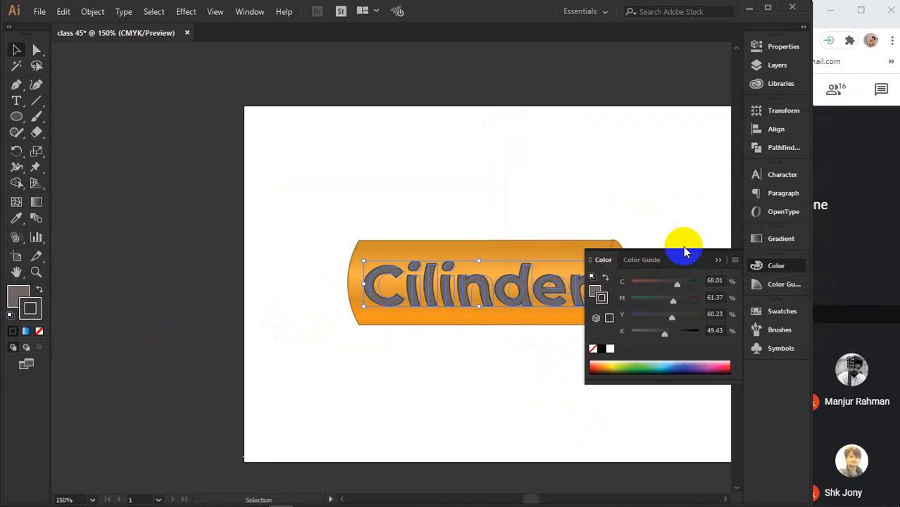
left_click(718, 260)
left_click(589, 362)
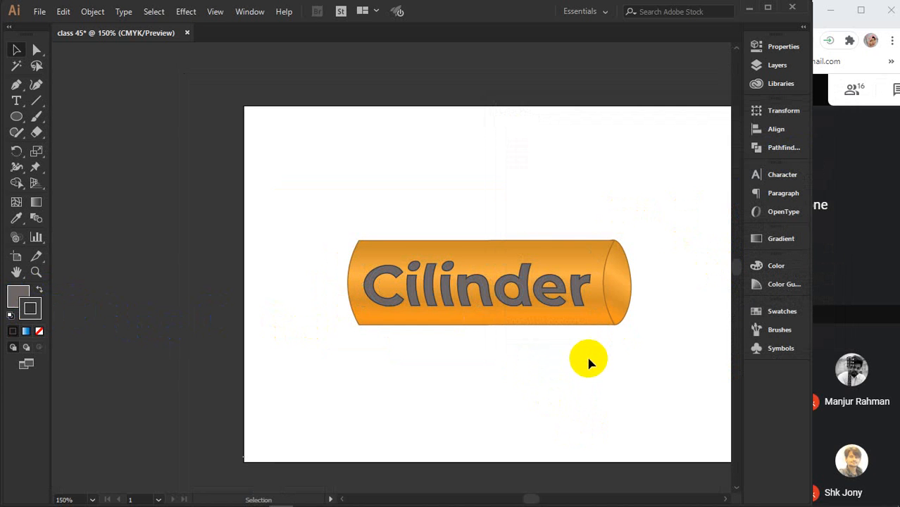
scroll(588, 362, "up", 1)
scroll(563, 370, "right", 3)
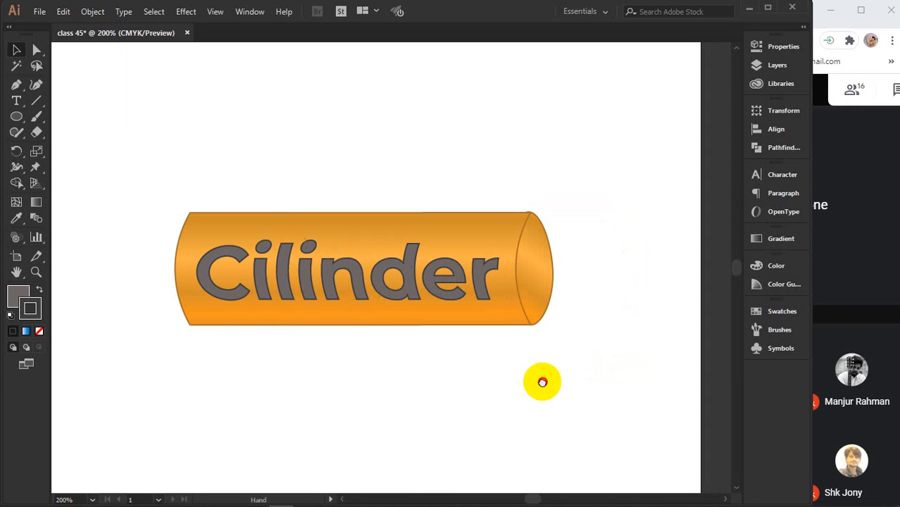
left_click_drag(147, 159, 525, 407)
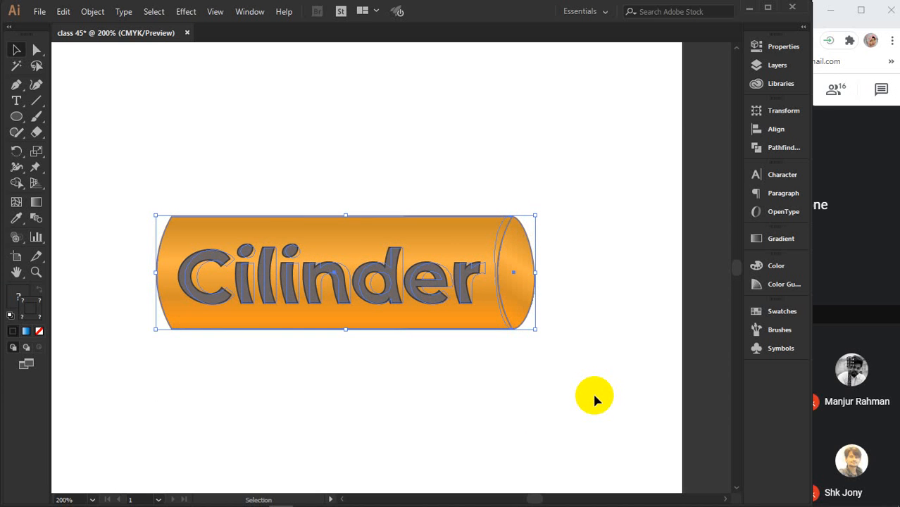
scroll(594, 400, "down", 2)
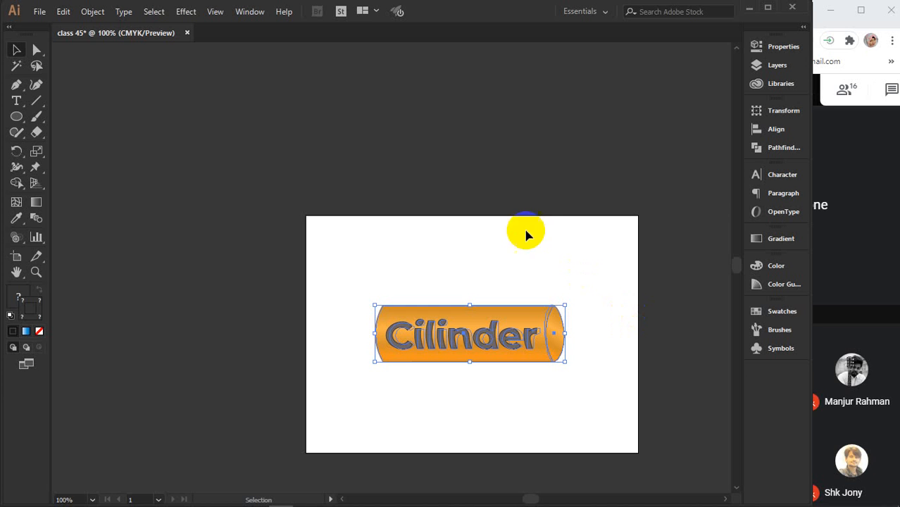
left_click(491, 175)
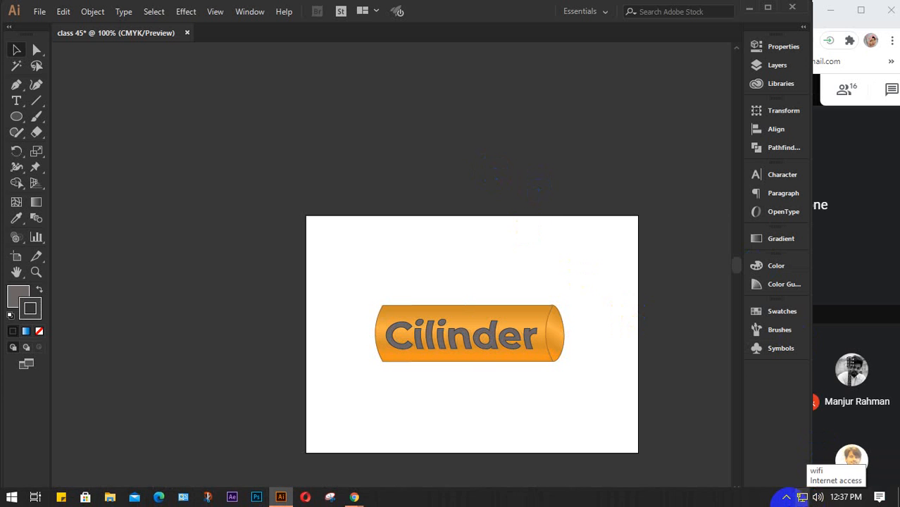
left_click(787, 497)
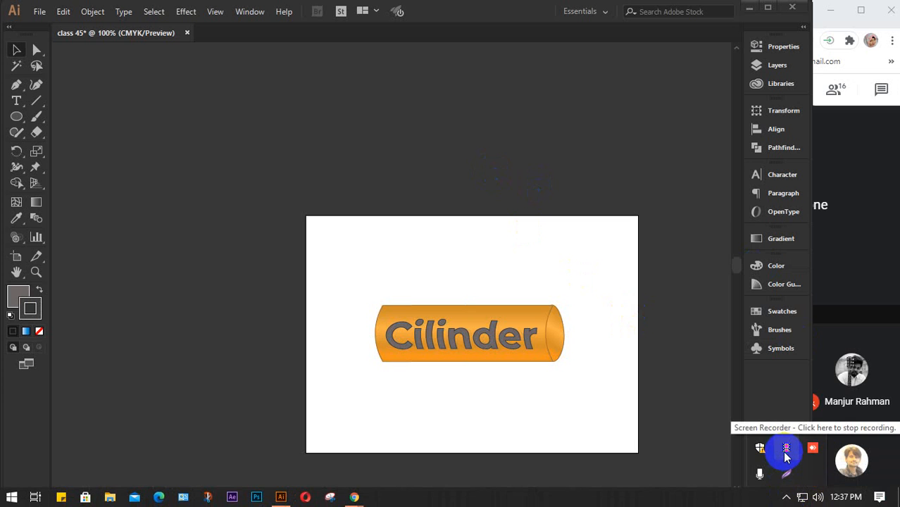
left_click(787, 455)
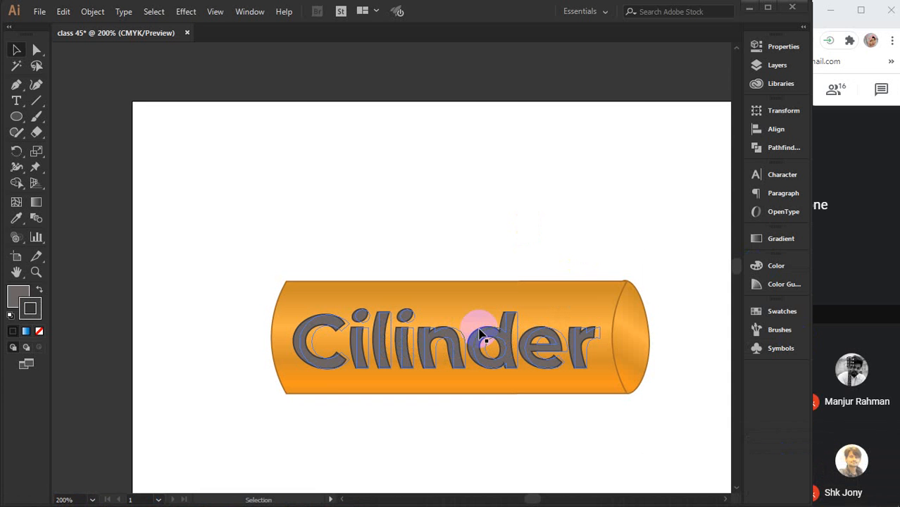
Delete the entire labelled cylinder from the artboard and close the "class 45" document without saving changes
key("space")
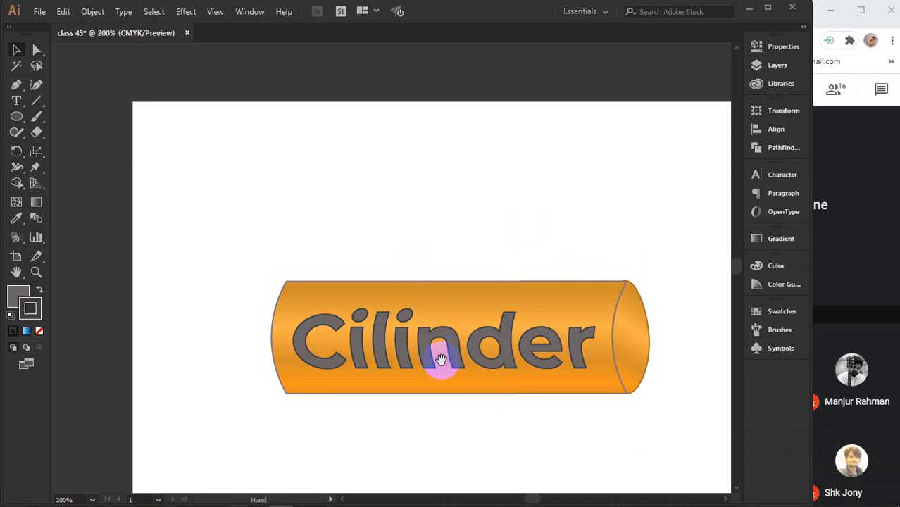
left_click_drag(440, 362, 386, 257)
left_click_drag(167, 147, 613, 366)
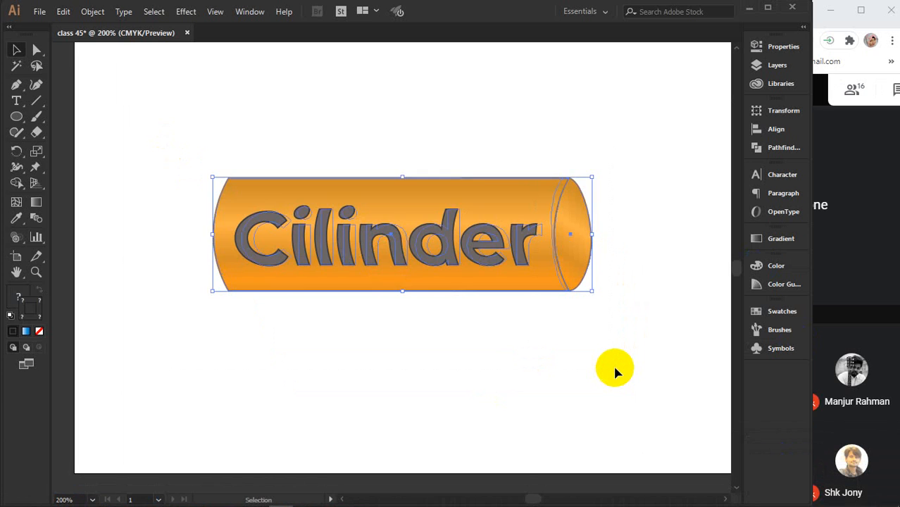
key("Delete")
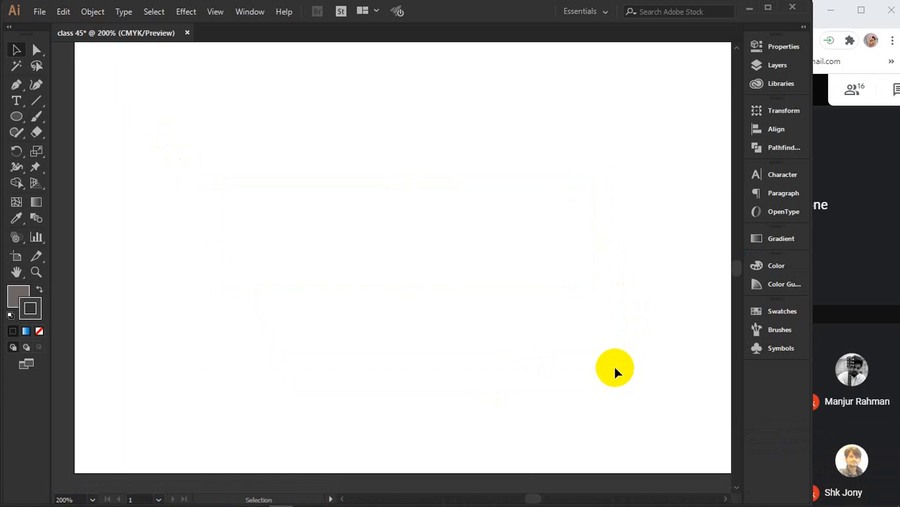
left_click(186, 33)
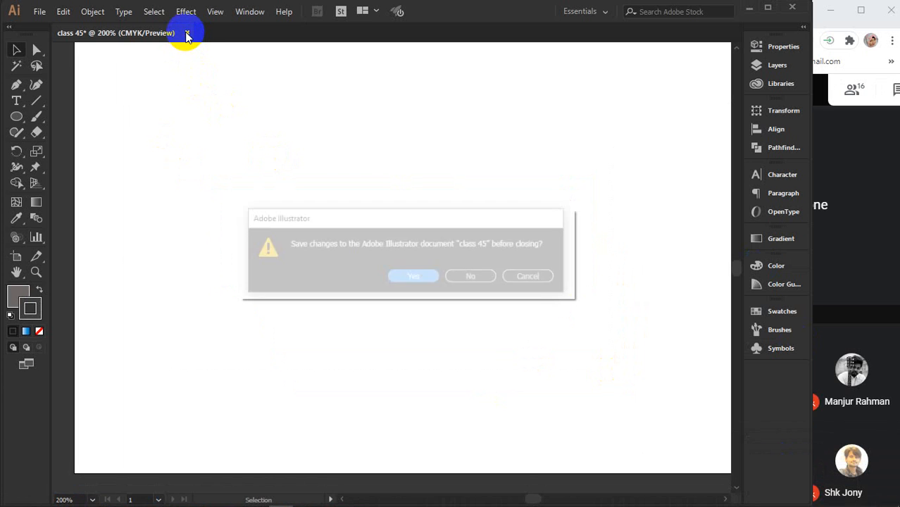
left_click(471, 276)
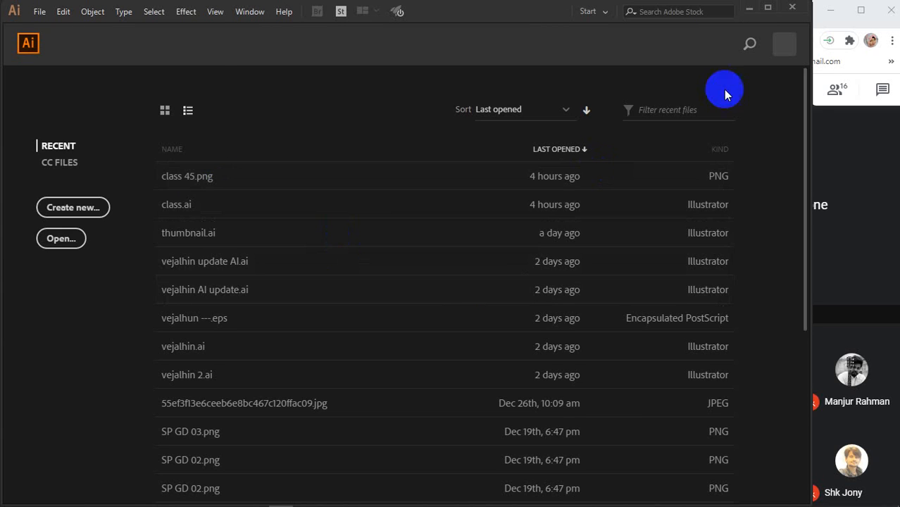
Minimize Illustrator, maximize the Google Meet window, and check the meeting chat before closing it
left_click(750, 7)
left_click(861, 10)
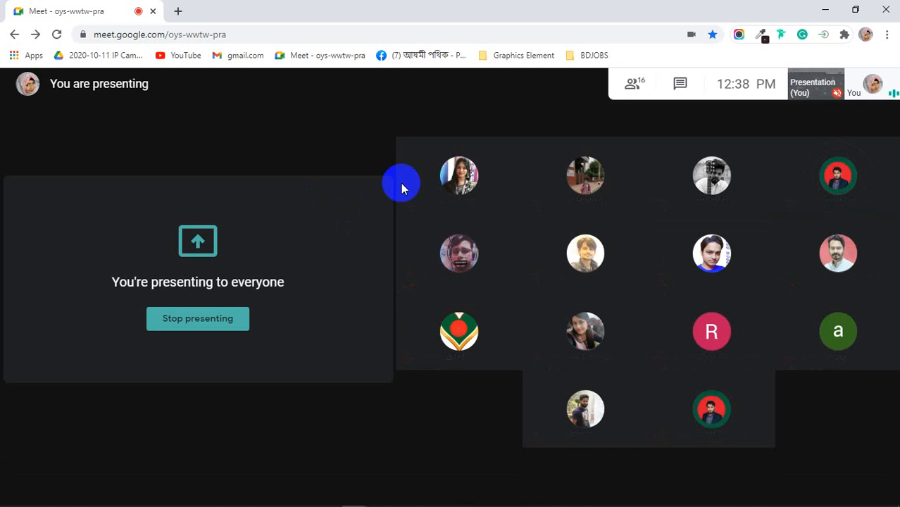
left_click(682, 95)
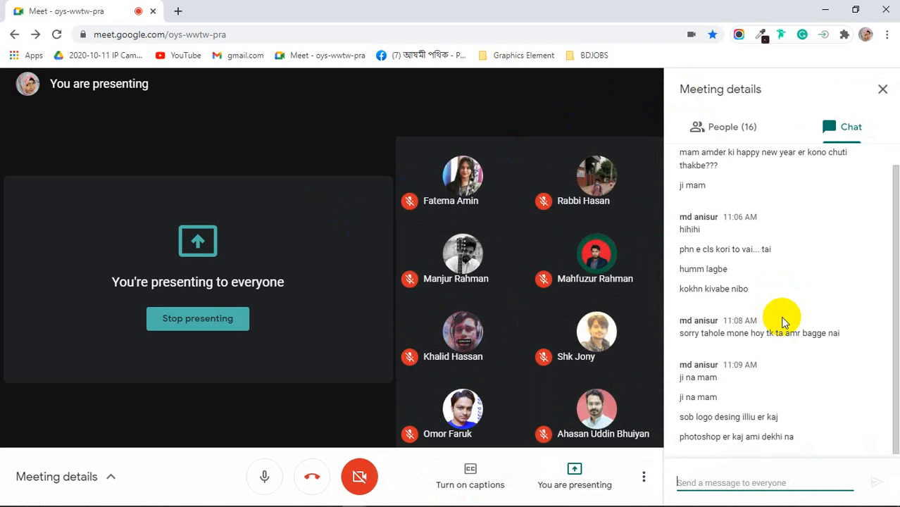
left_click(882, 89)
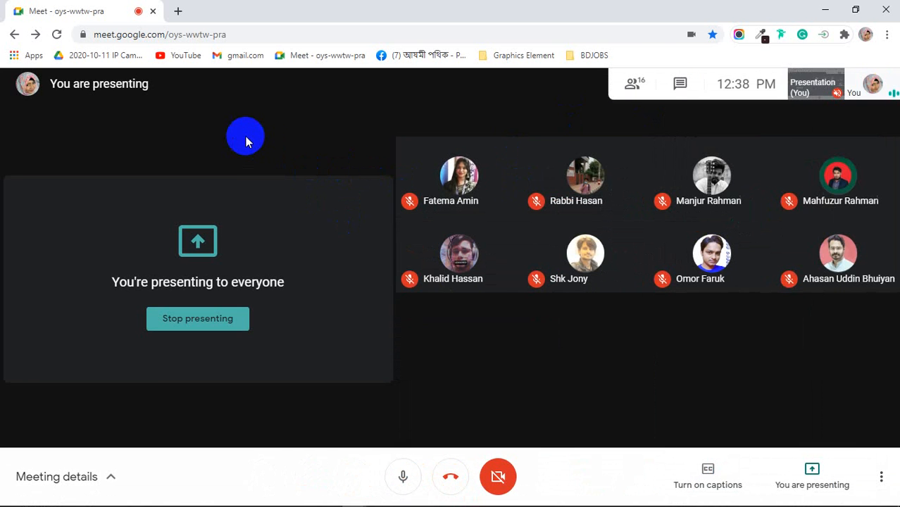